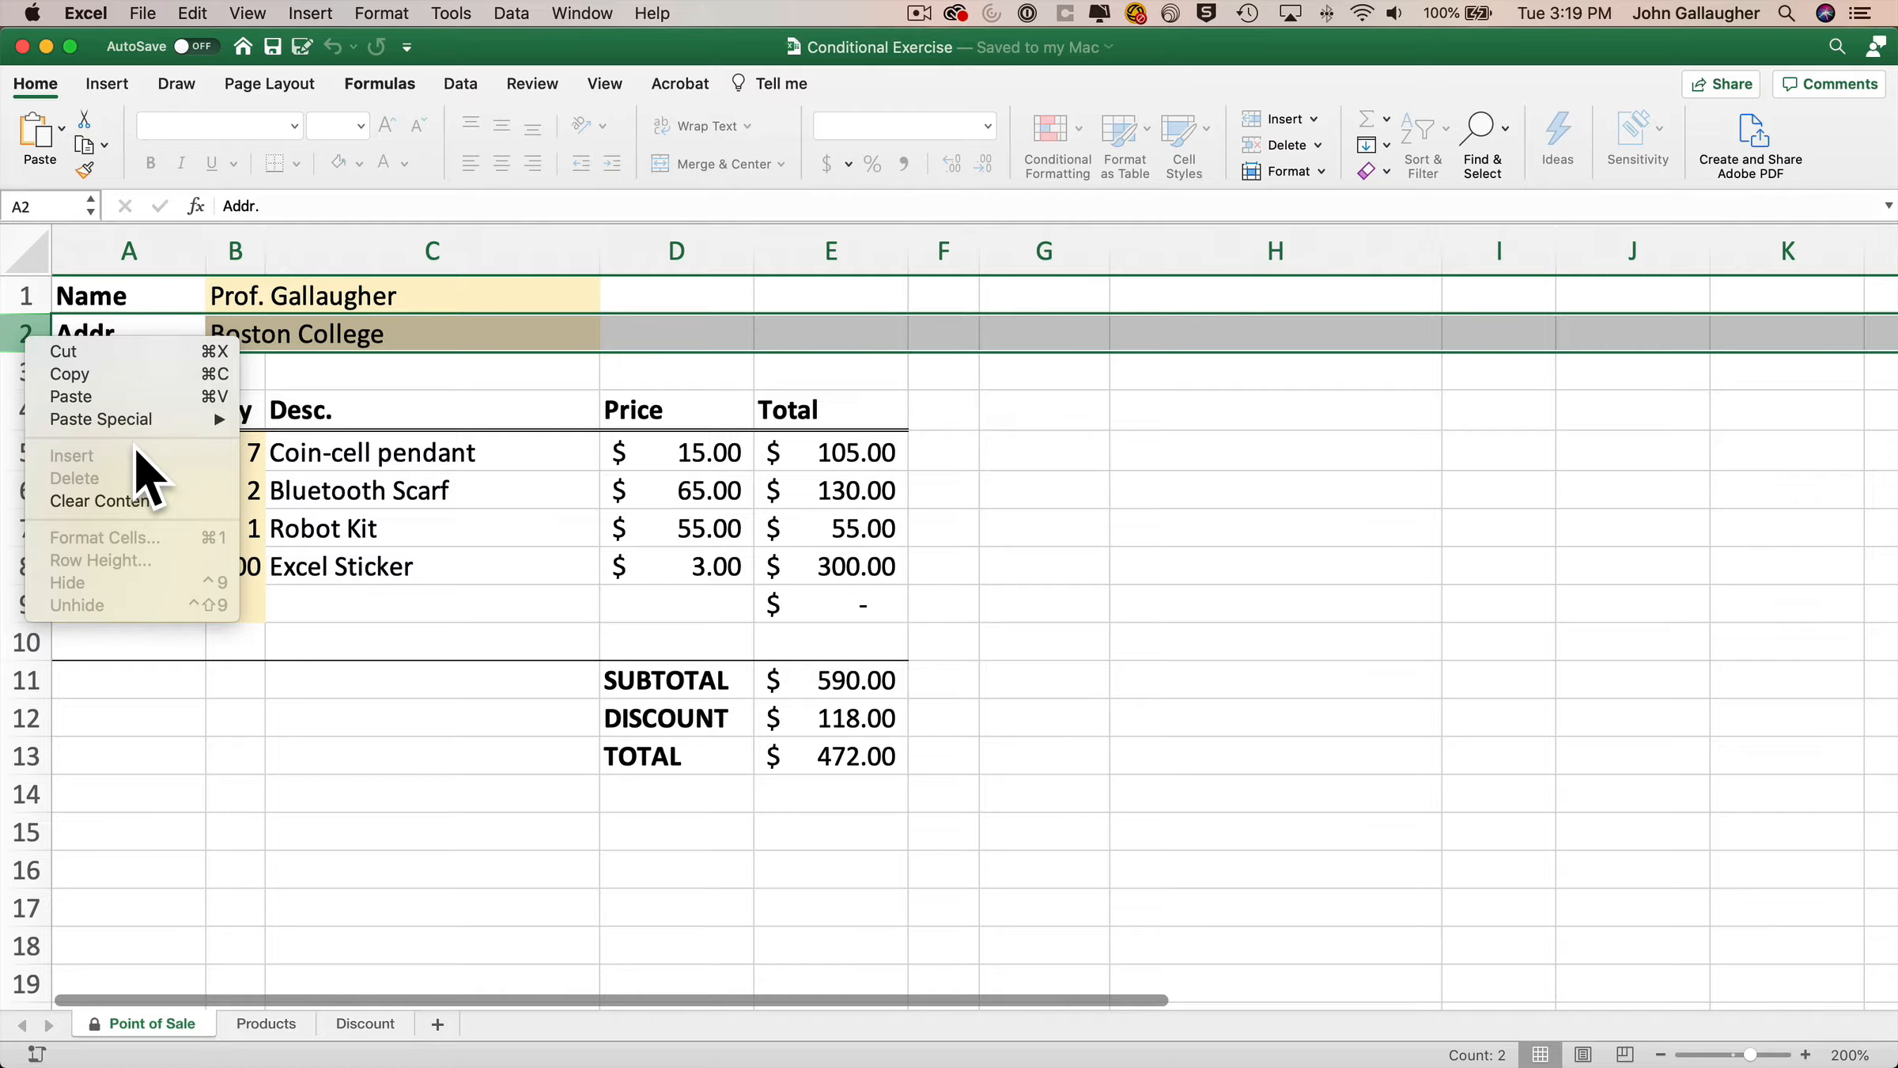
Unprotect the worksheet.
{"action": "left_click", "coordinate": [354, 376]}
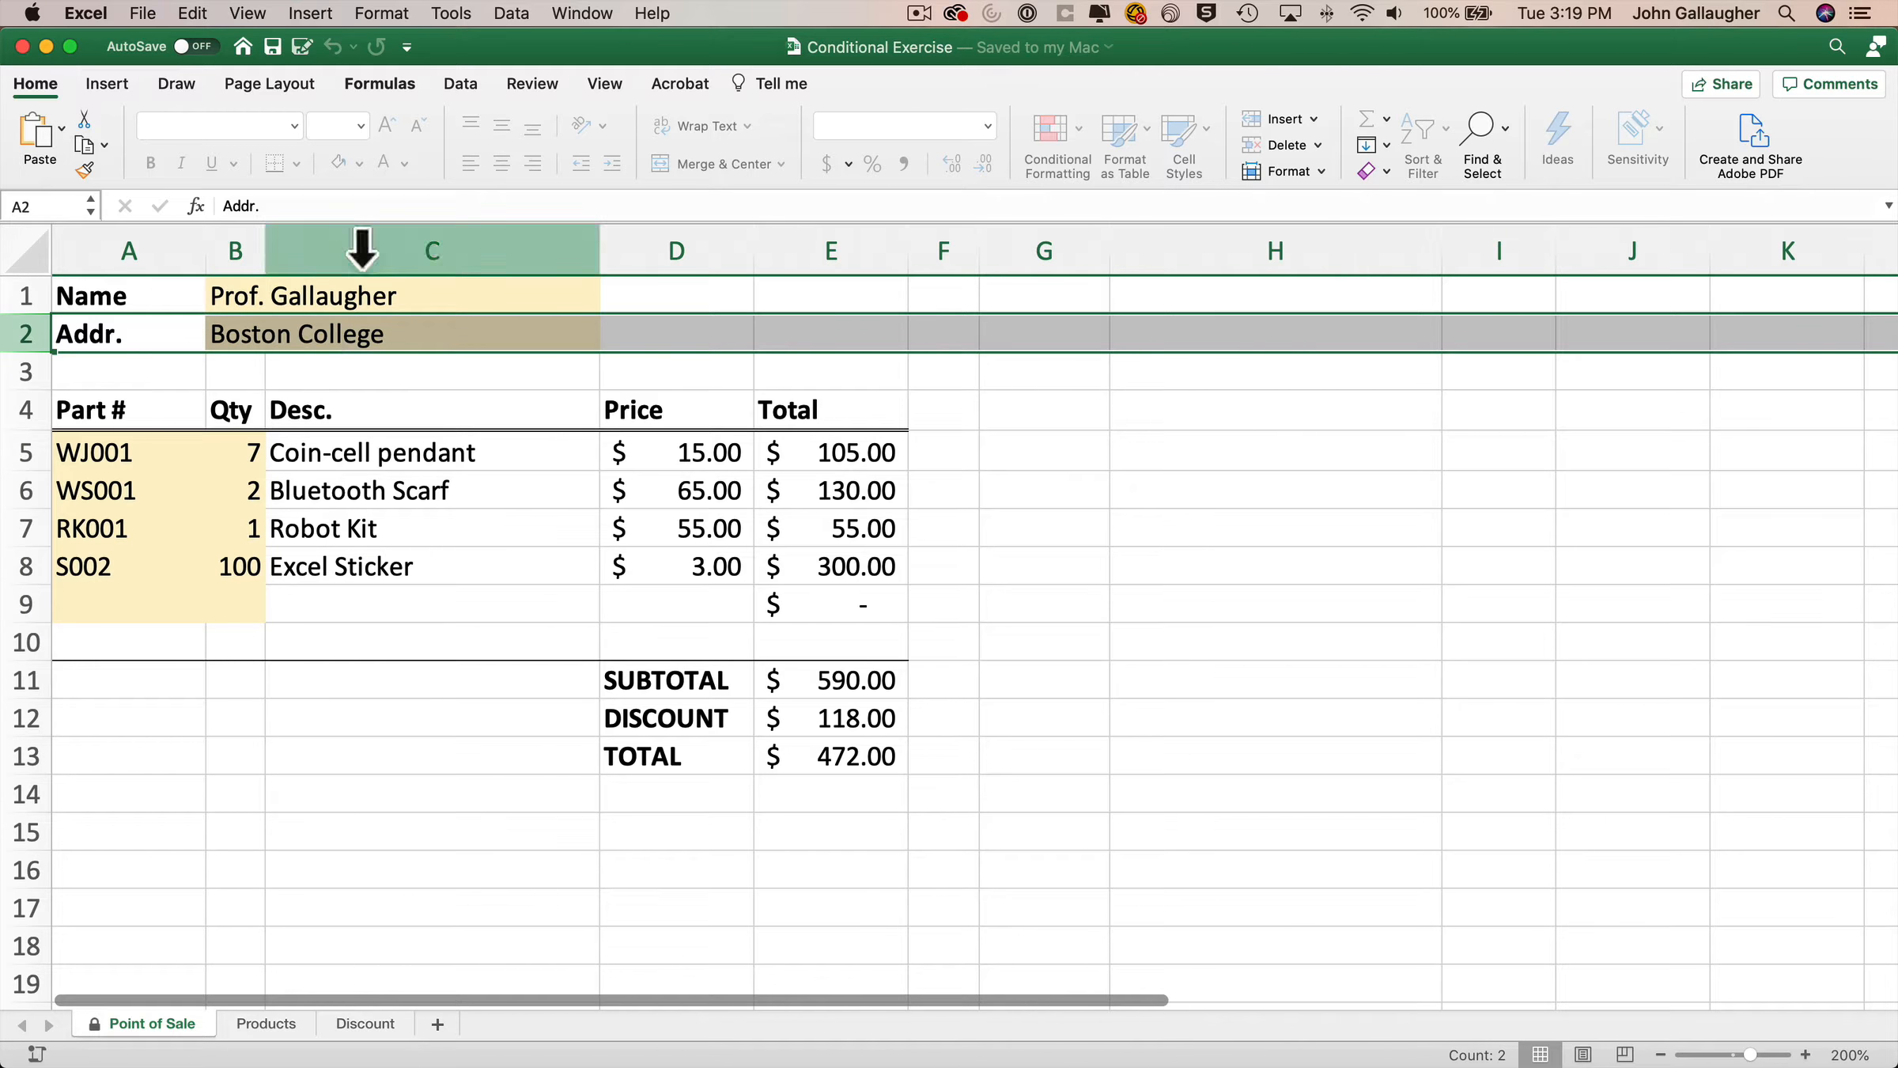
{"action": "left_click", "coordinate": [537, 84]}
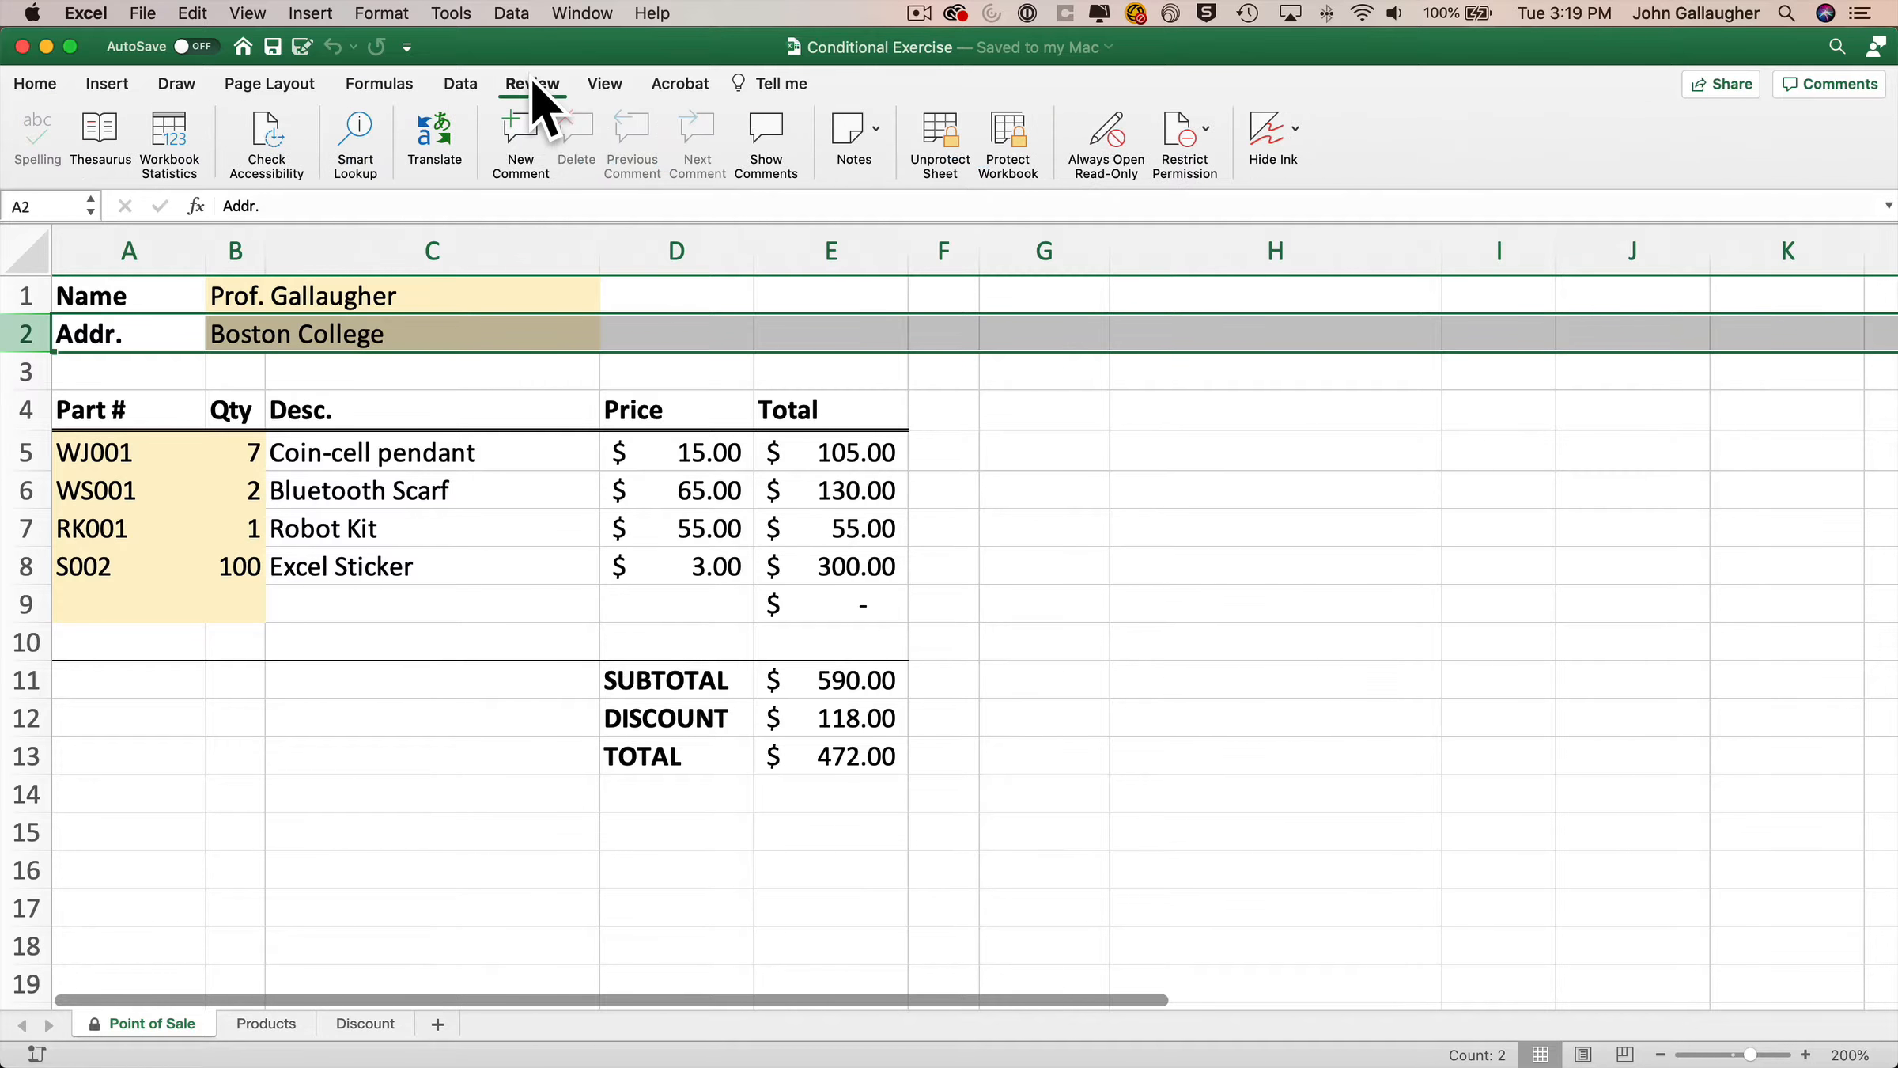
{"action": "left_click", "coordinate": [945, 142]}
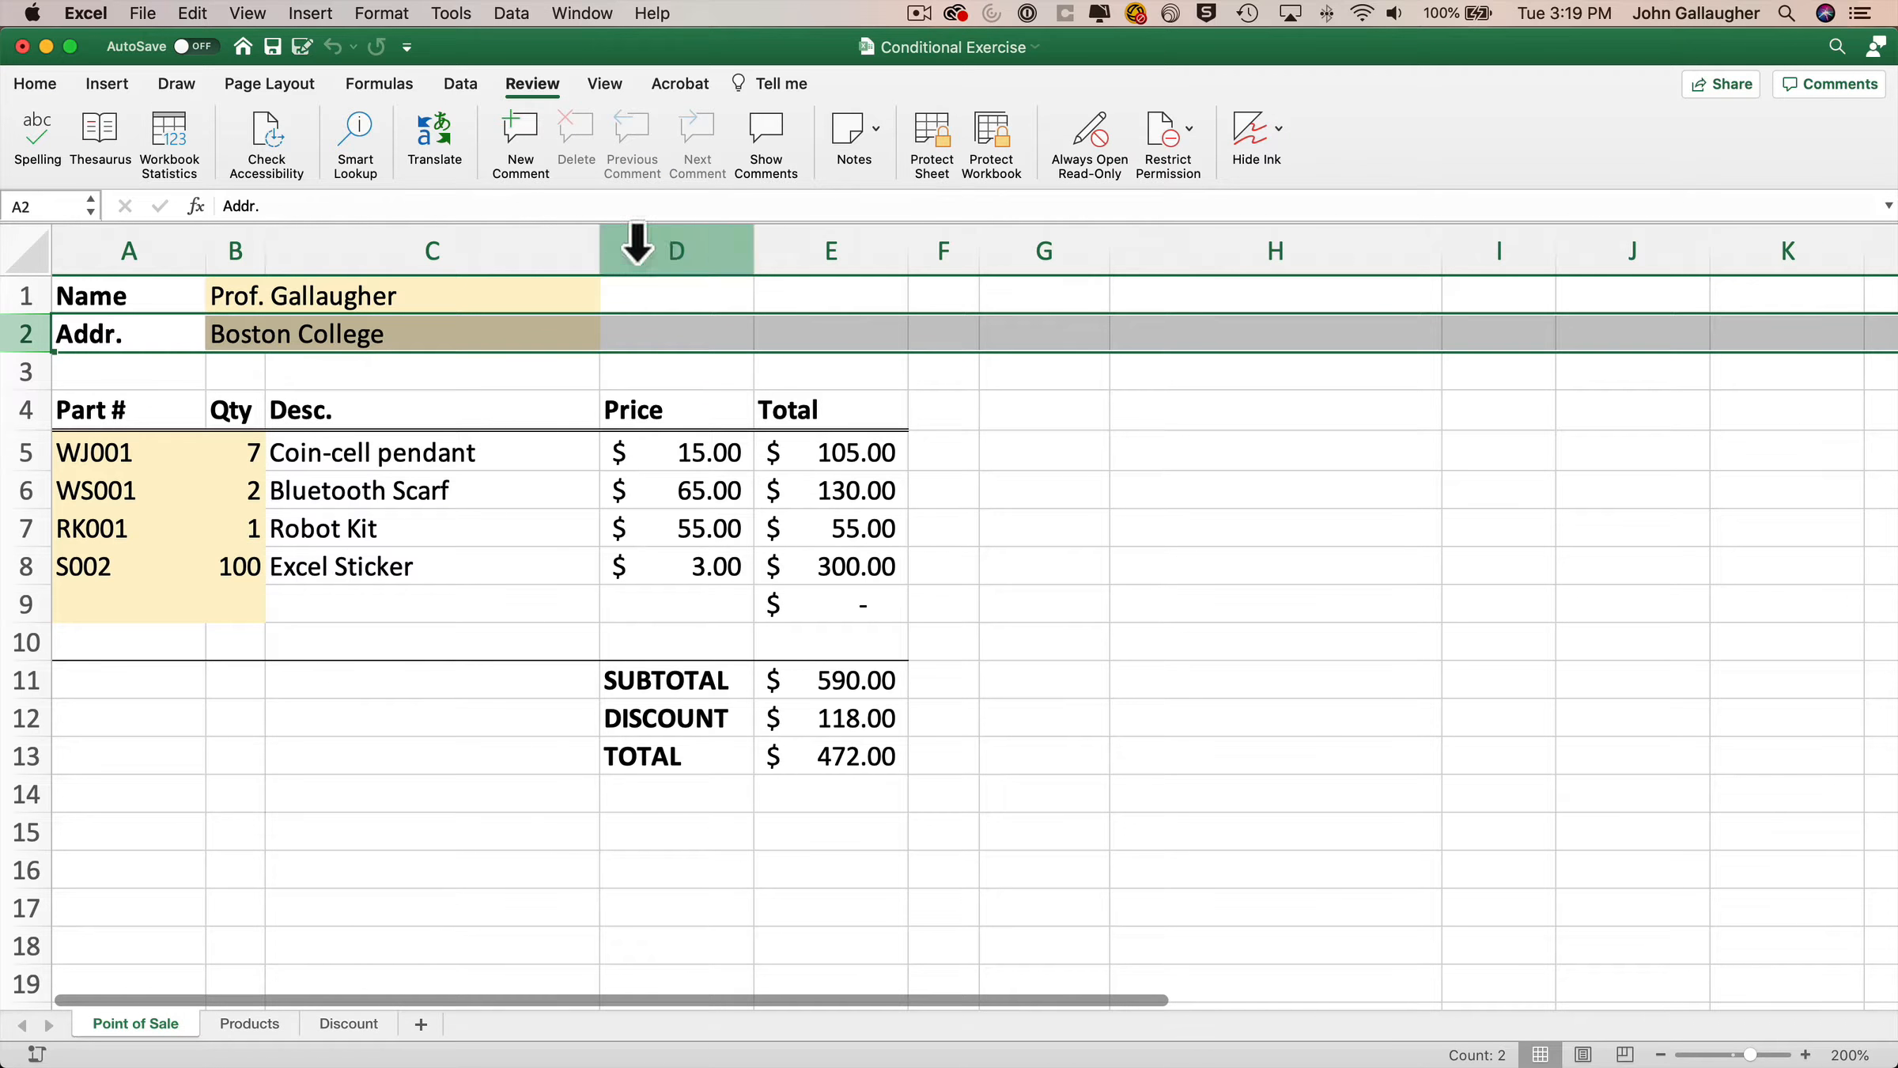
Insert a blank row above the Part # header row.
{"action": "left_click", "coordinate": [25, 370]}
{"action": "right_click", "coordinate": [26, 370]}
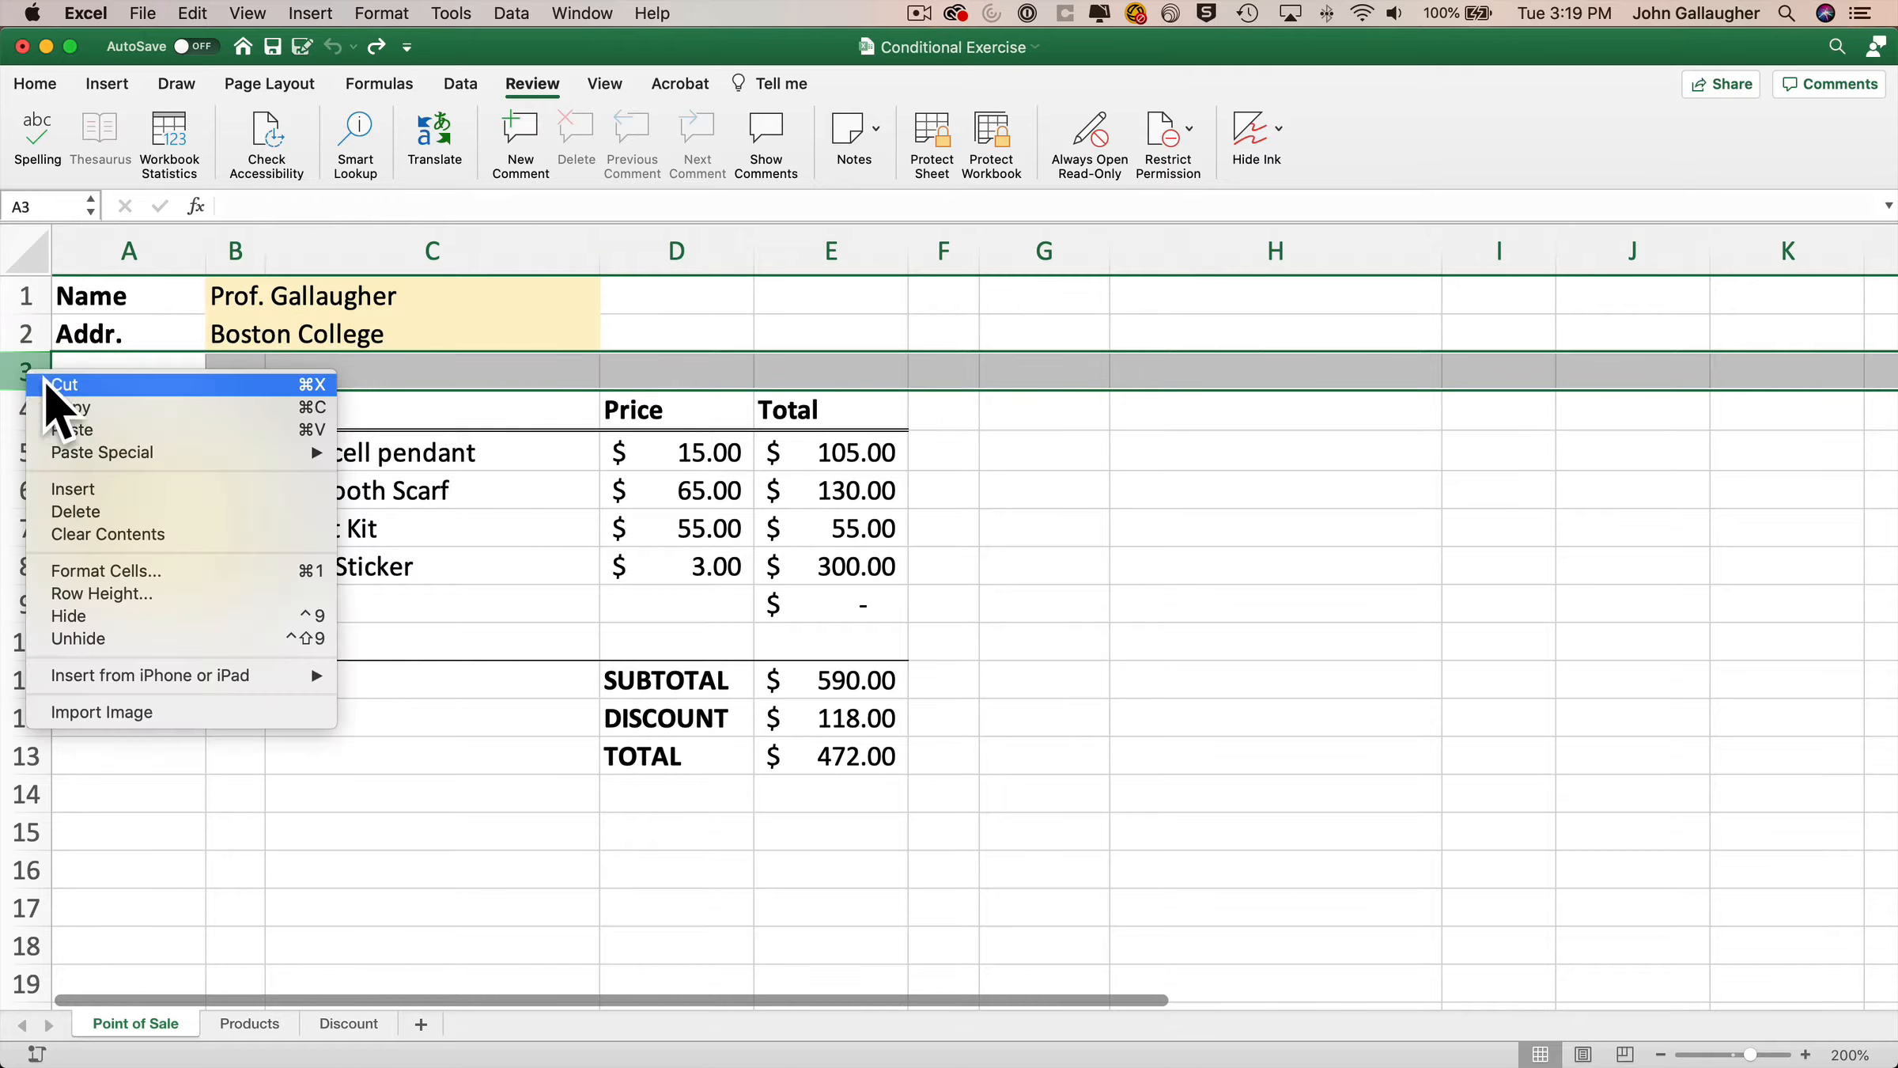
{"action": "left_click", "coordinate": [115, 488]}
{"action": "left_click", "coordinate": [214, 372]}
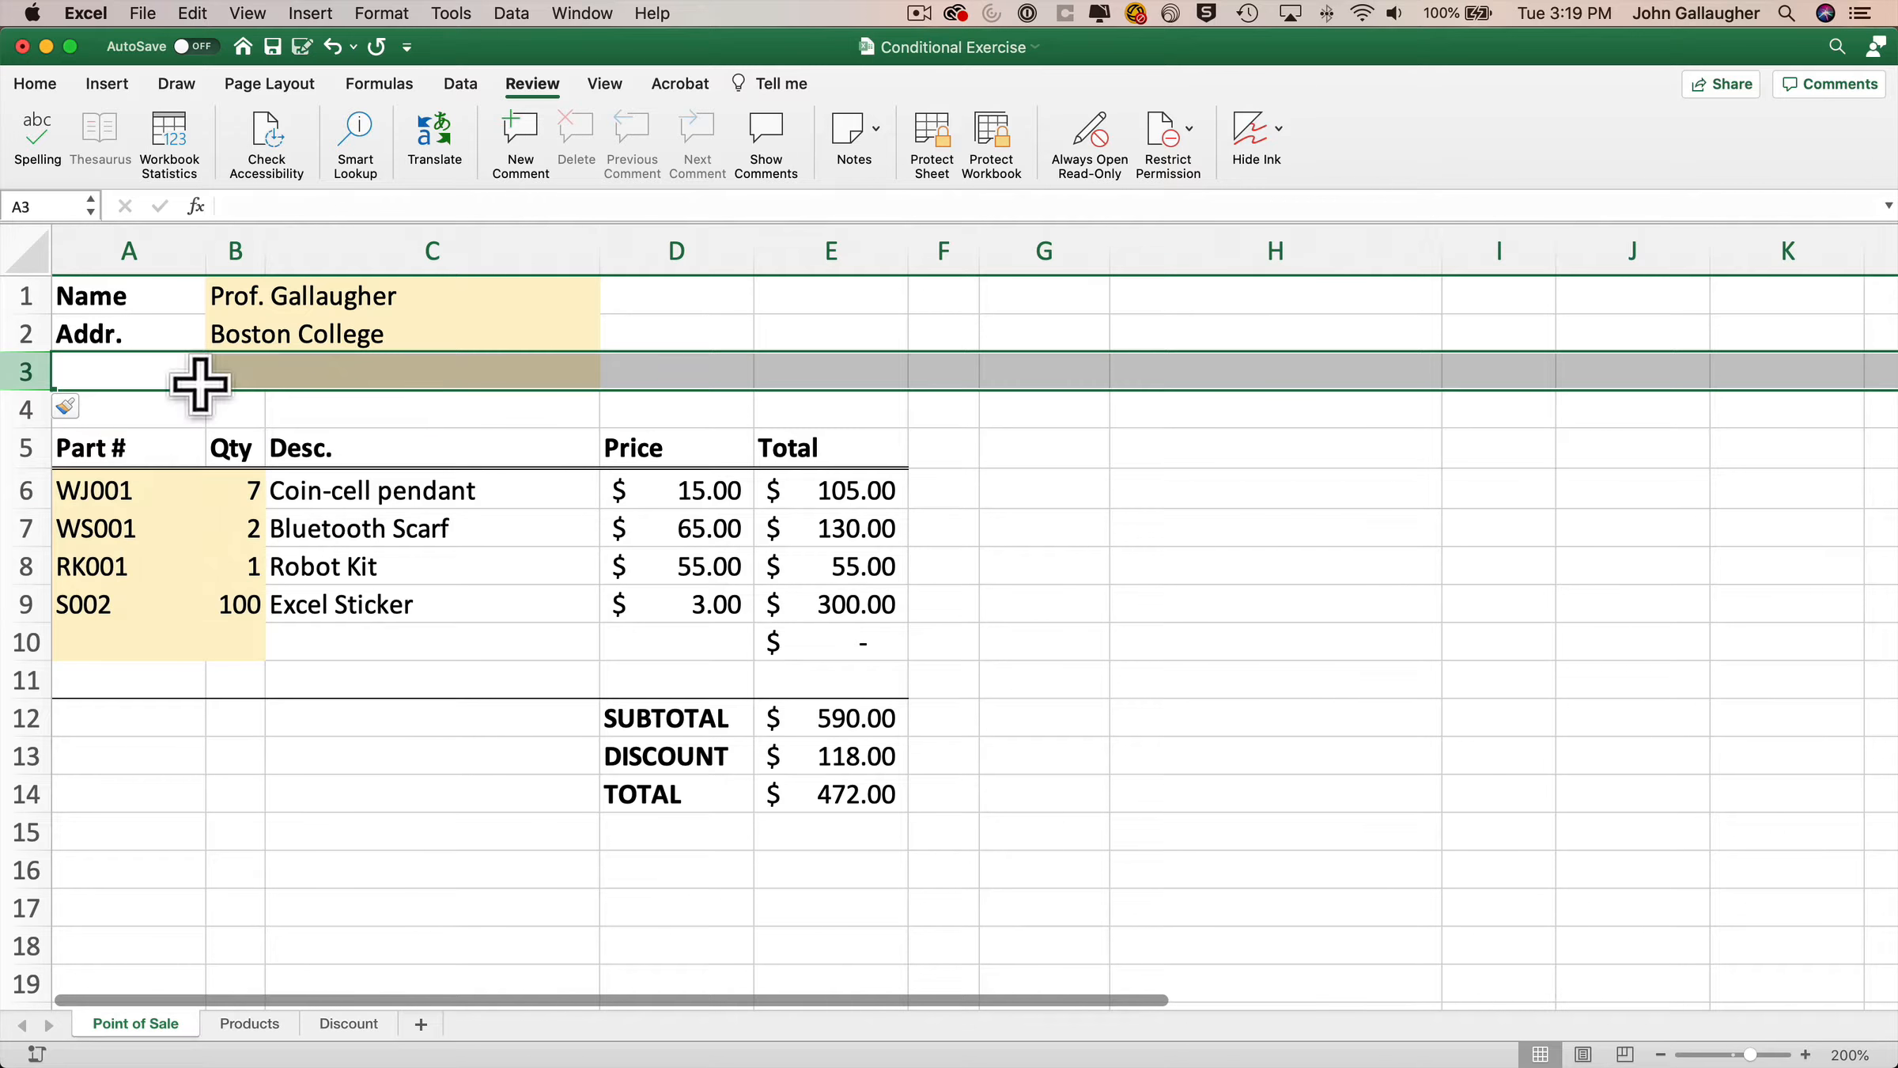
Enter the label Non Profit: in cell A3.
{"action": "left_click", "coordinate": [134, 362]}
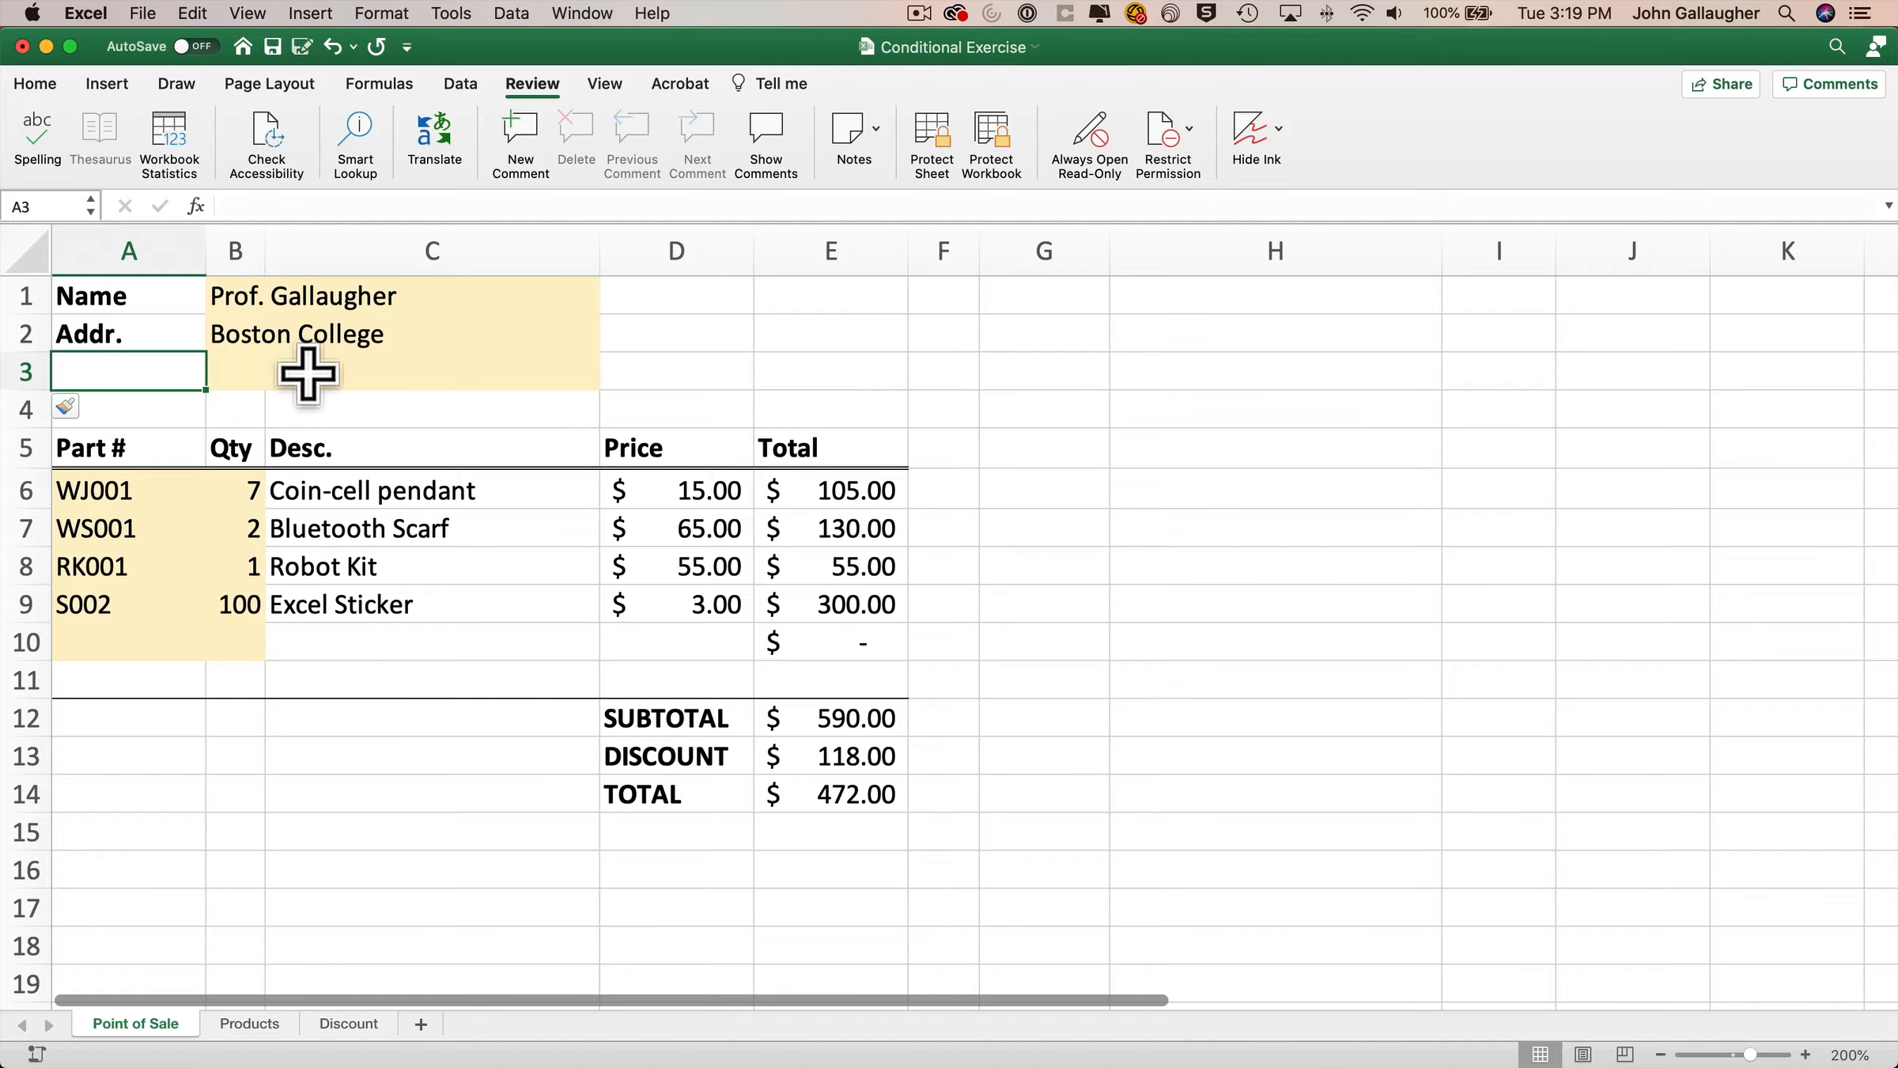
{"action": "type", "text": "Non Profit:"}
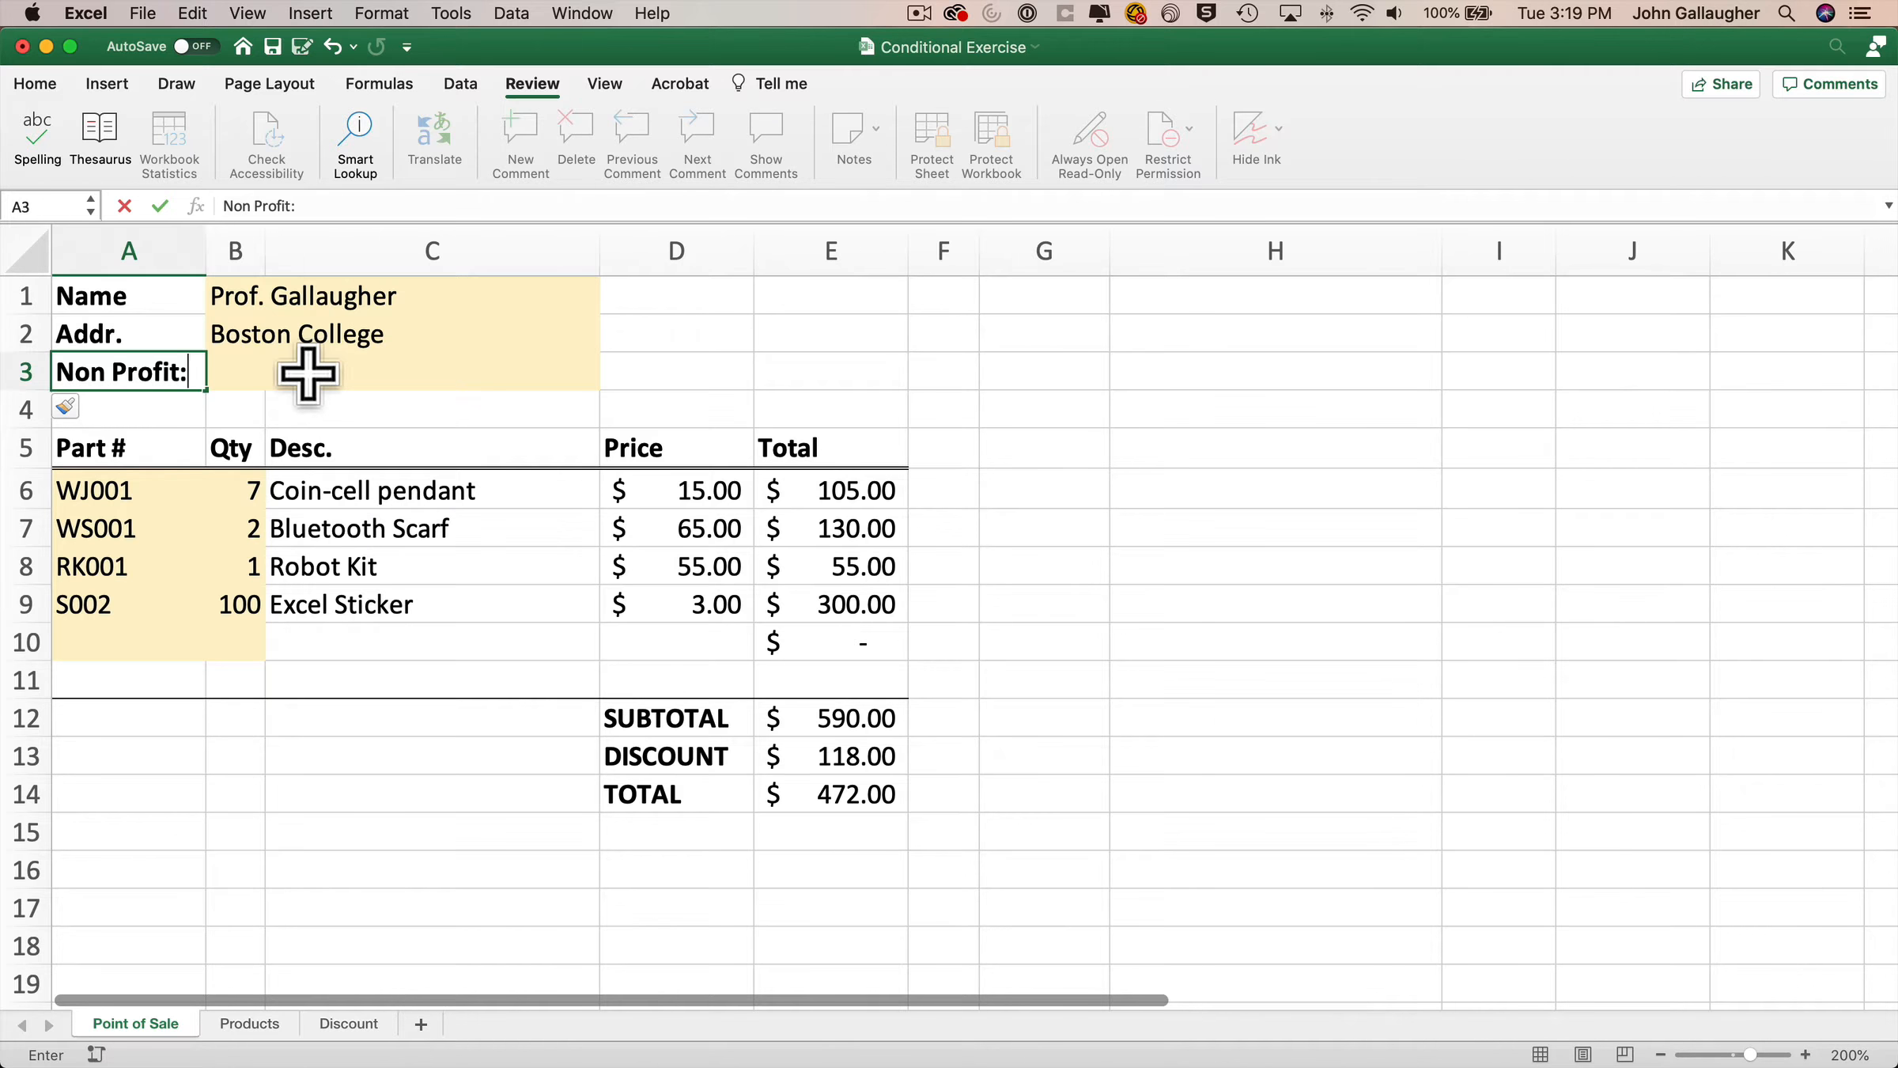
{"action": "key", "text": "Tab"}
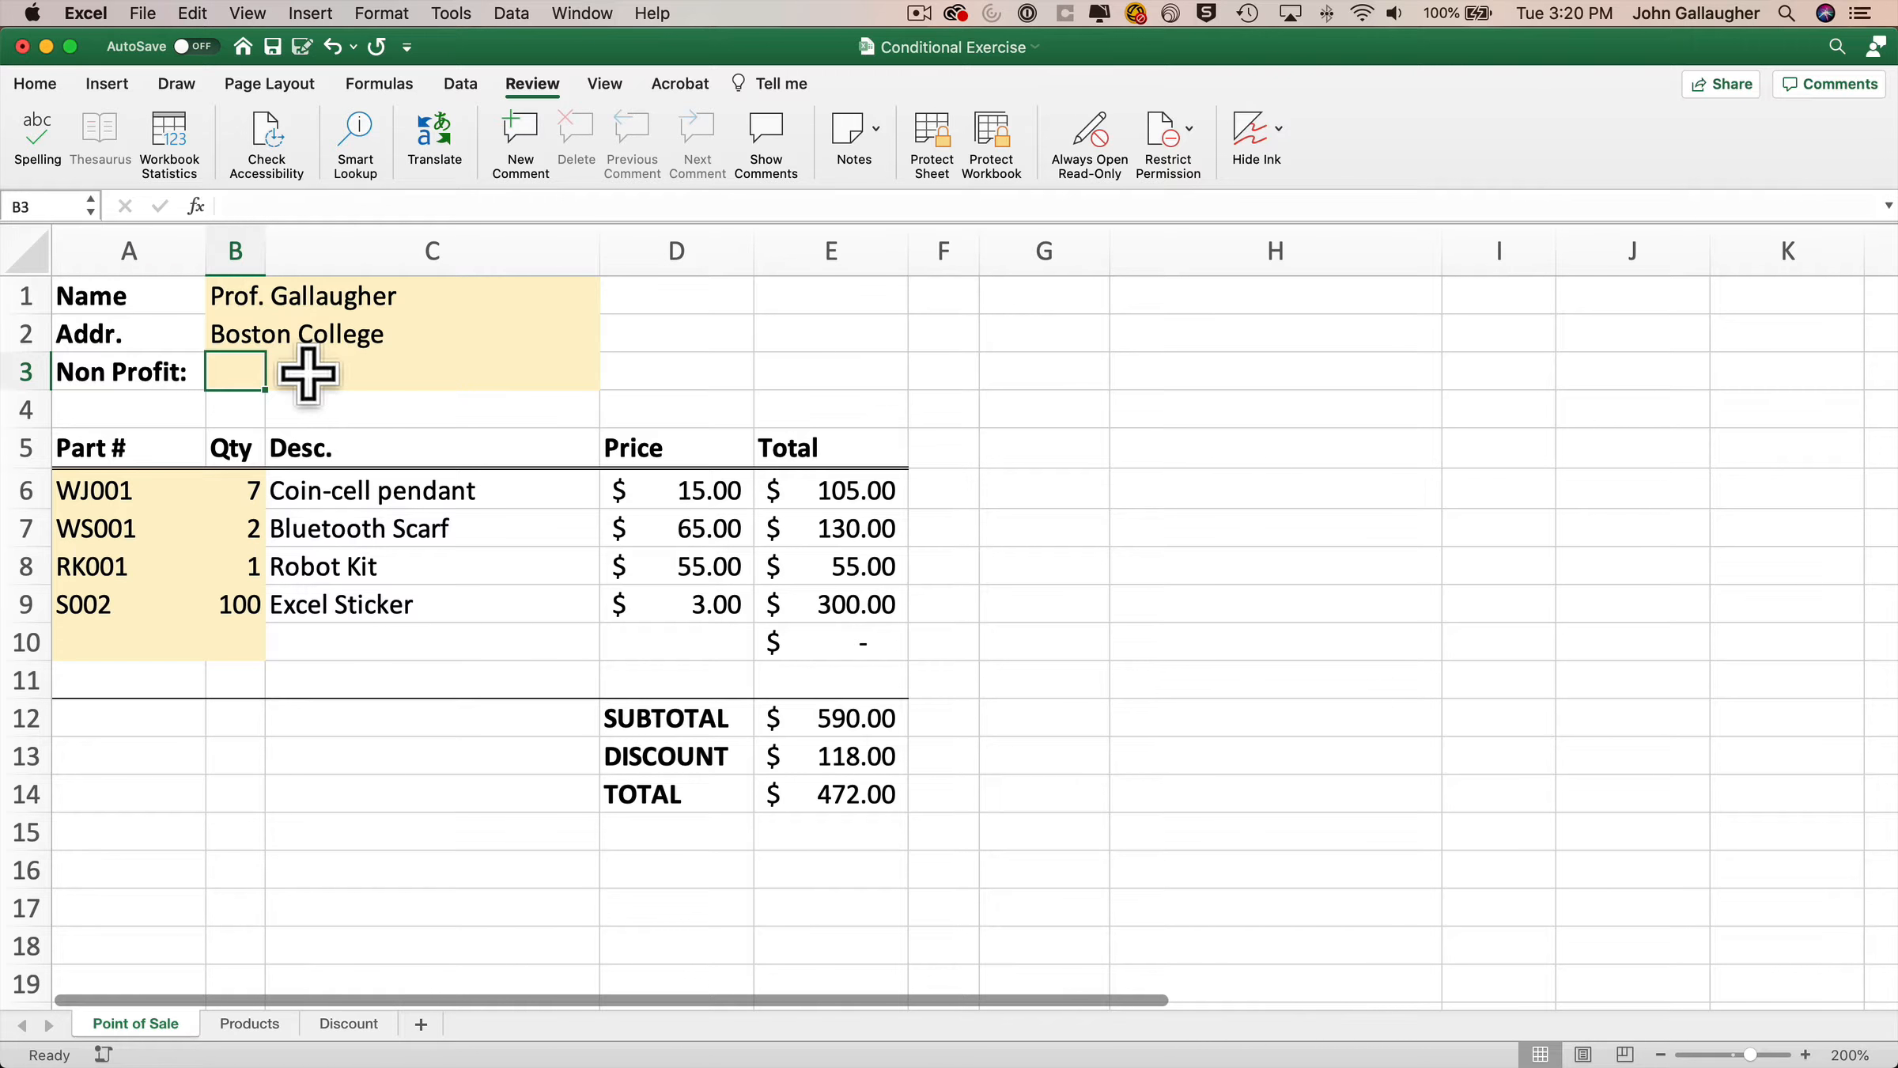
Merge cells B3 and C3 into one cell.
{"action": "left_click_drag", "start_coordinate": [233, 366], "coordinate": [462, 368]}
{"action": "left_click", "coordinate": [39, 85]}
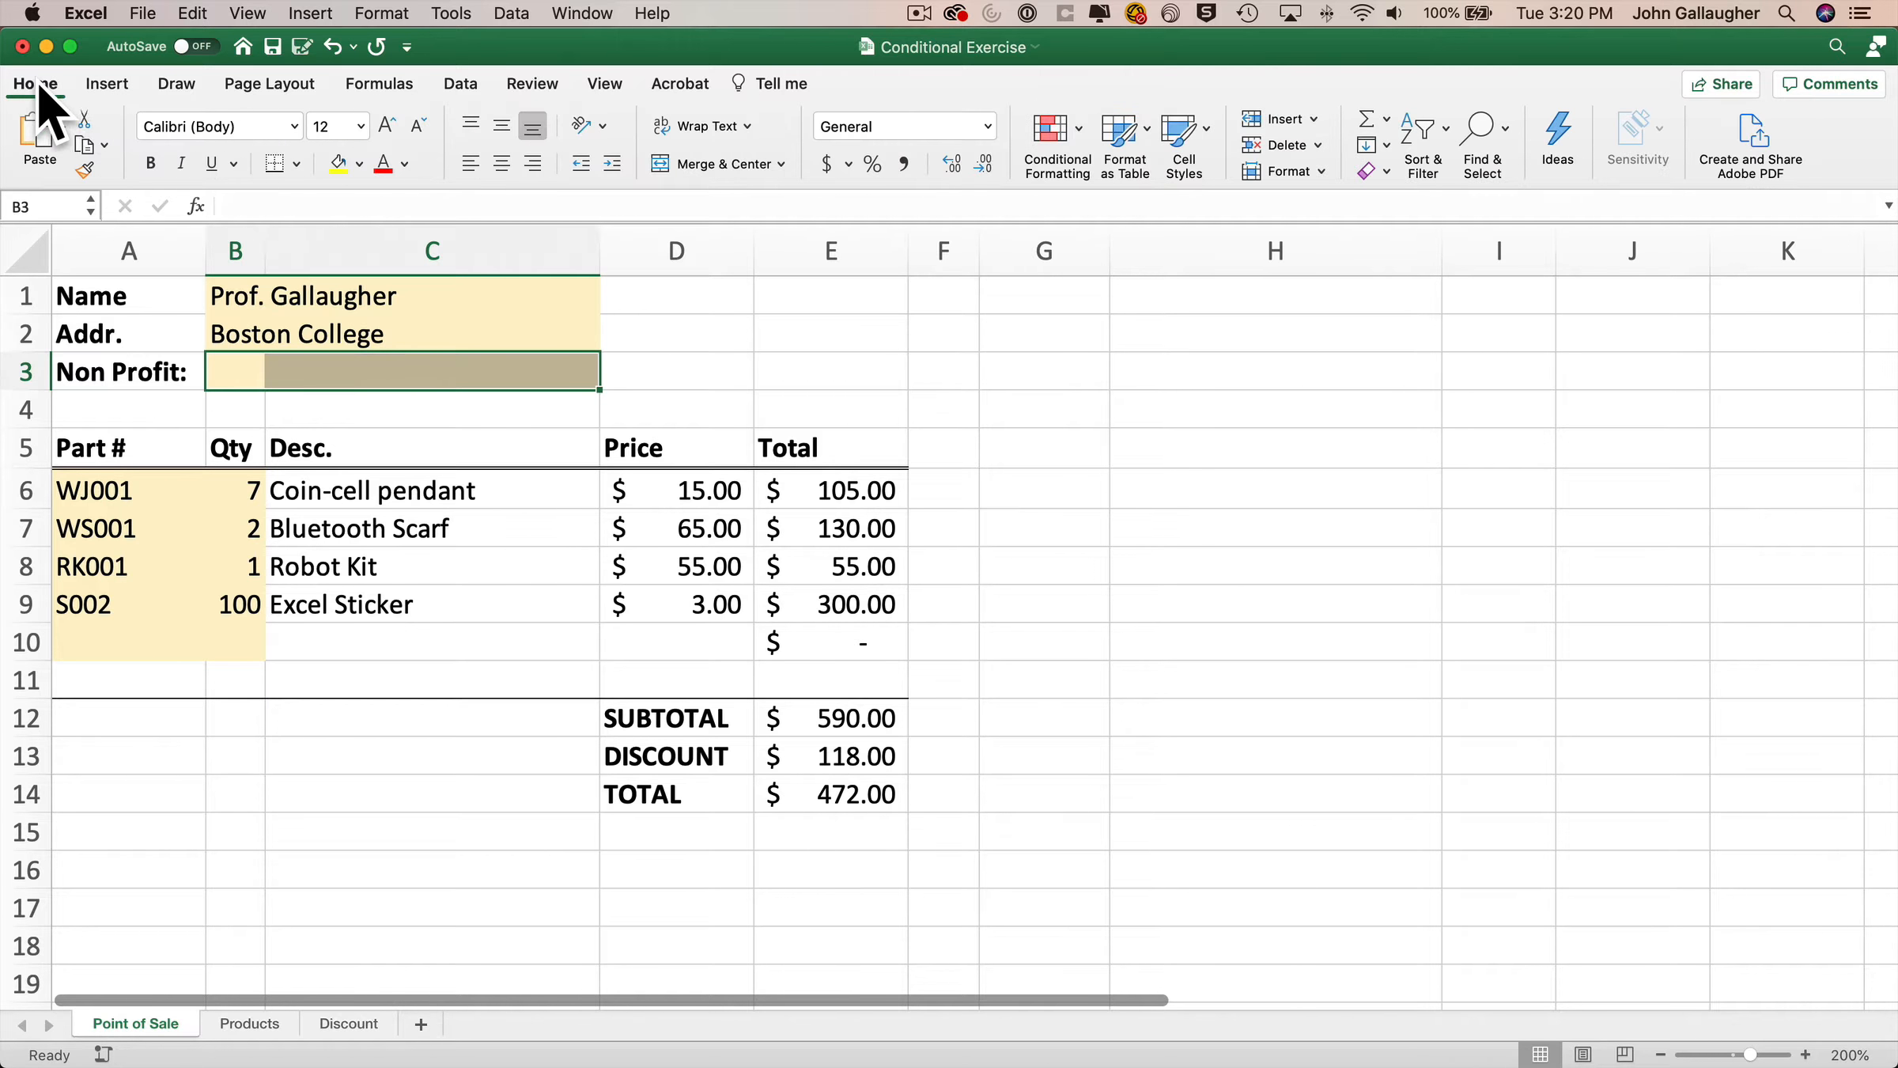
{"action": "left_click", "coordinate": [783, 162]}
{"action": "left_click", "coordinate": [795, 225]}
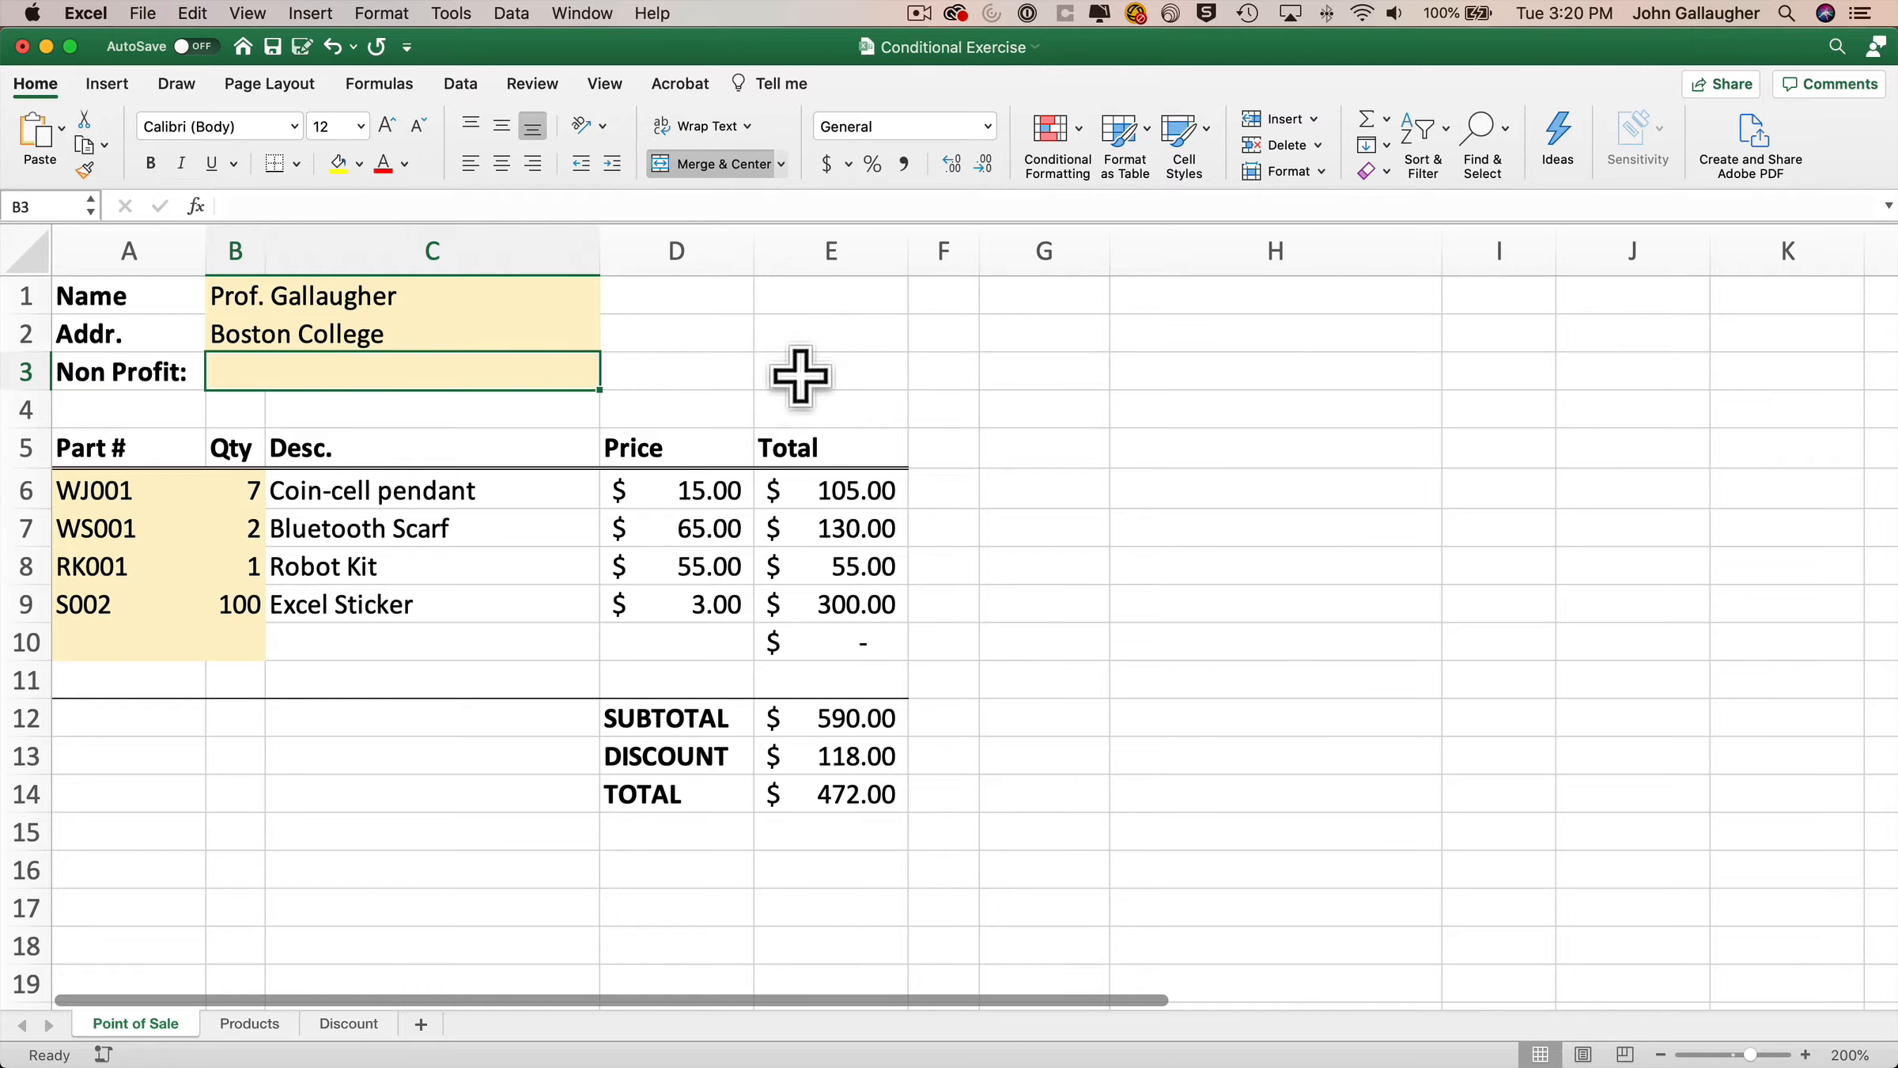
Insert a blank row above the TOTAL row.
{"action": "left_click", "coordinate": [30, 793]}
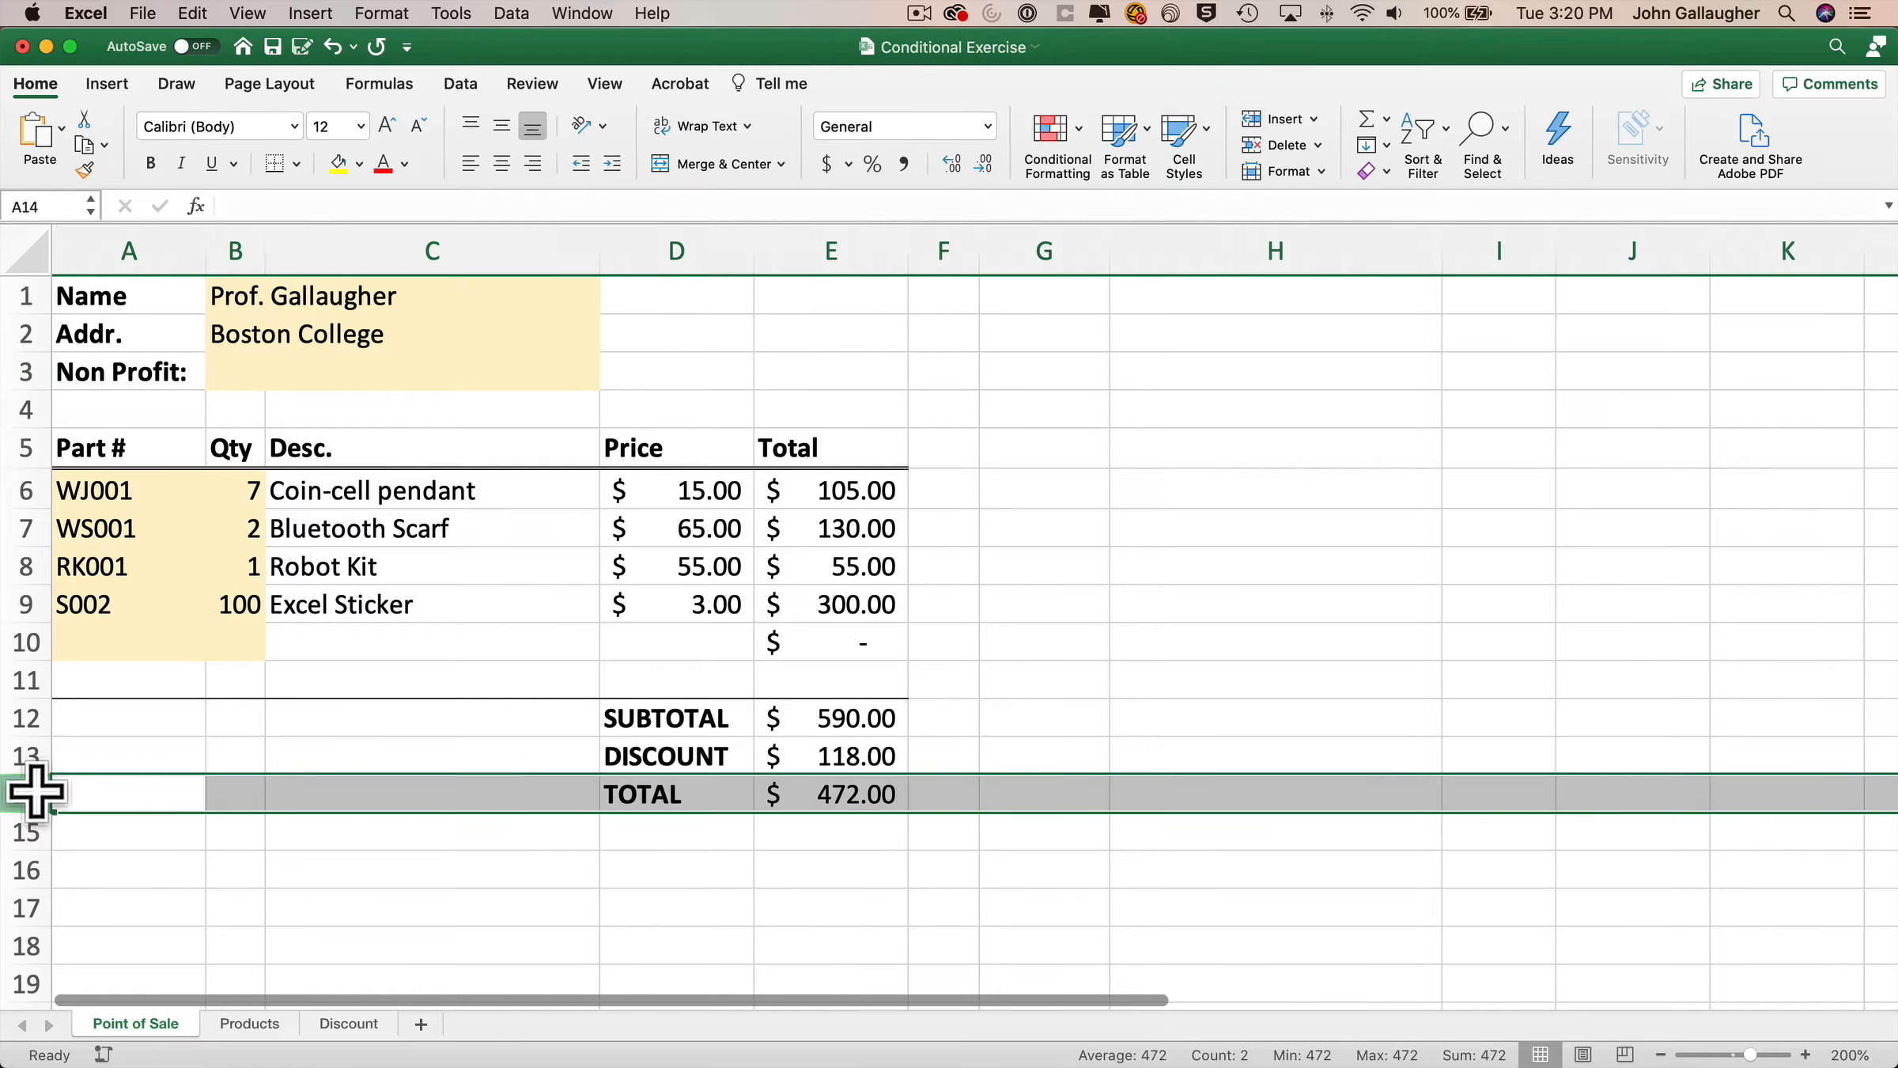
{"action": "right_click", "coordinate": [31, 791]}
{"action": "left_click", "coordinate": [95, 822]}
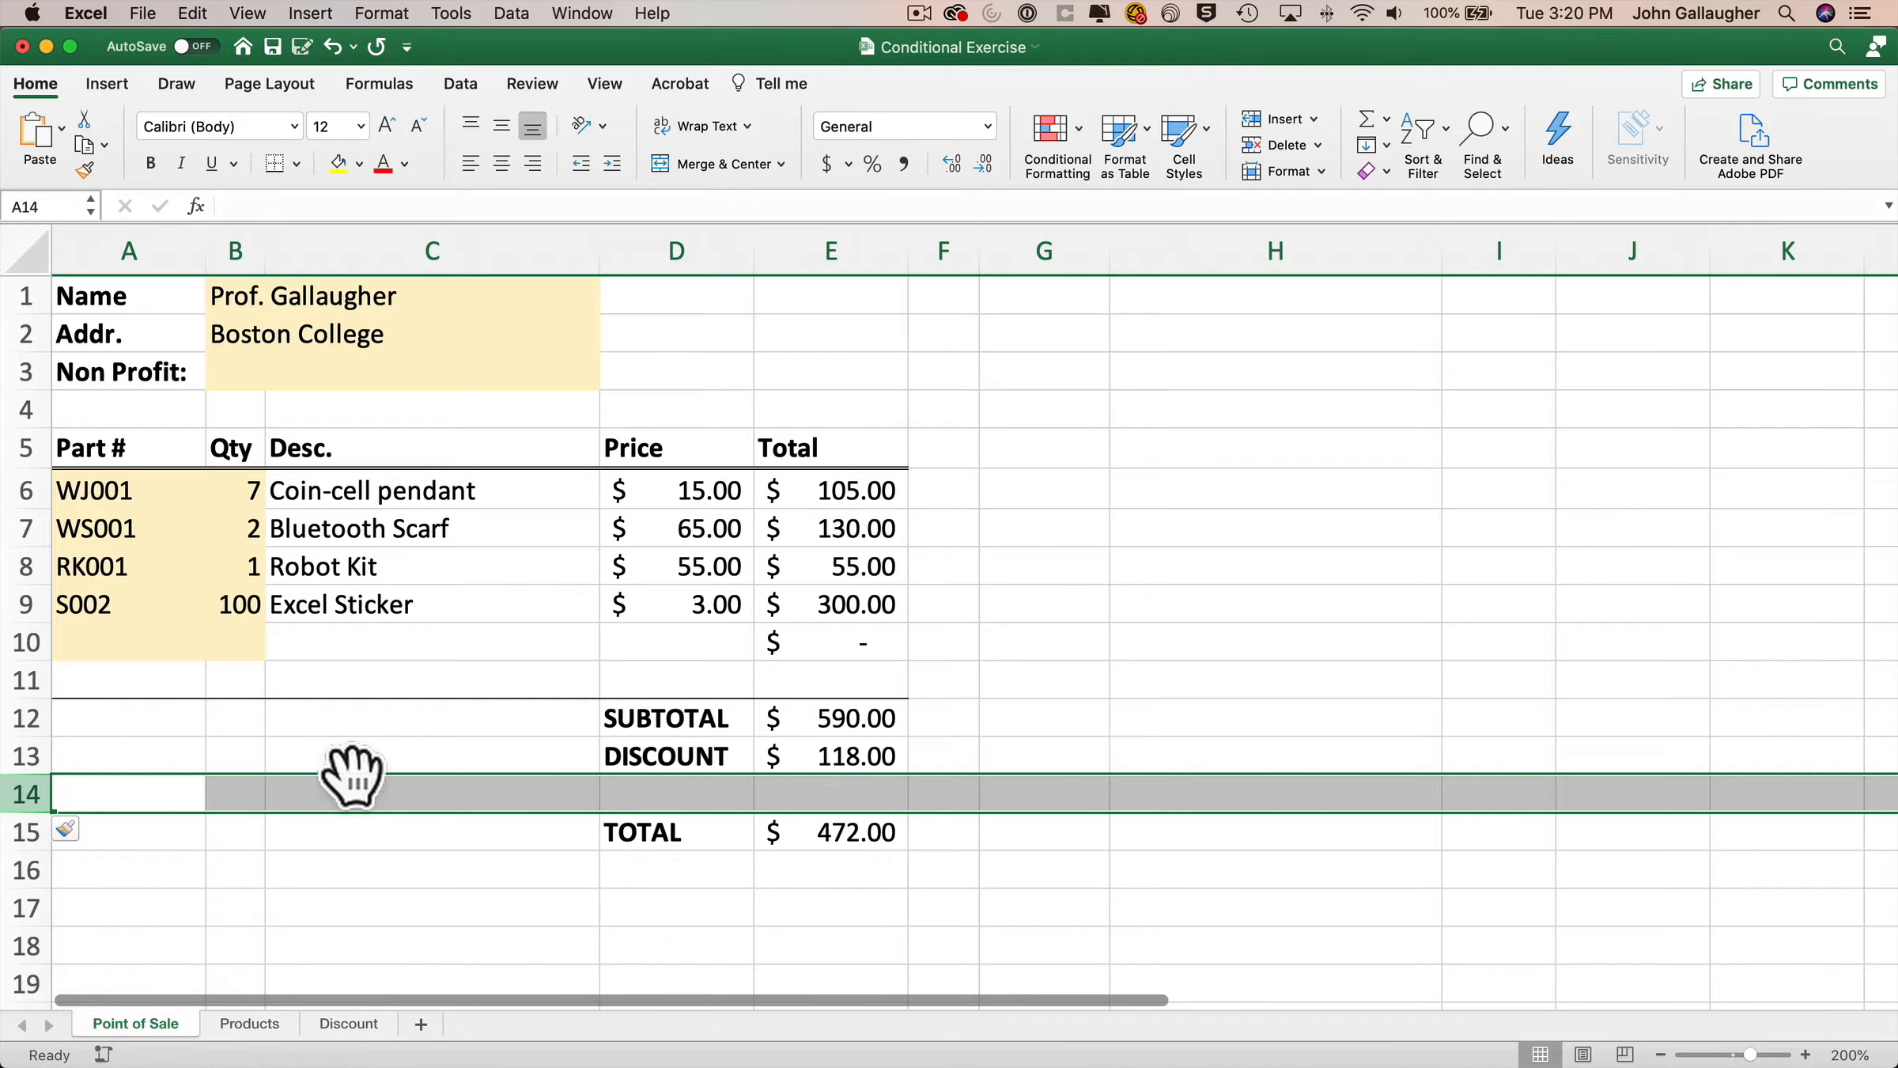
Enter the label SALES TAX in cell D14.
{"action": "left_click", "coordinate": [671, 791]}
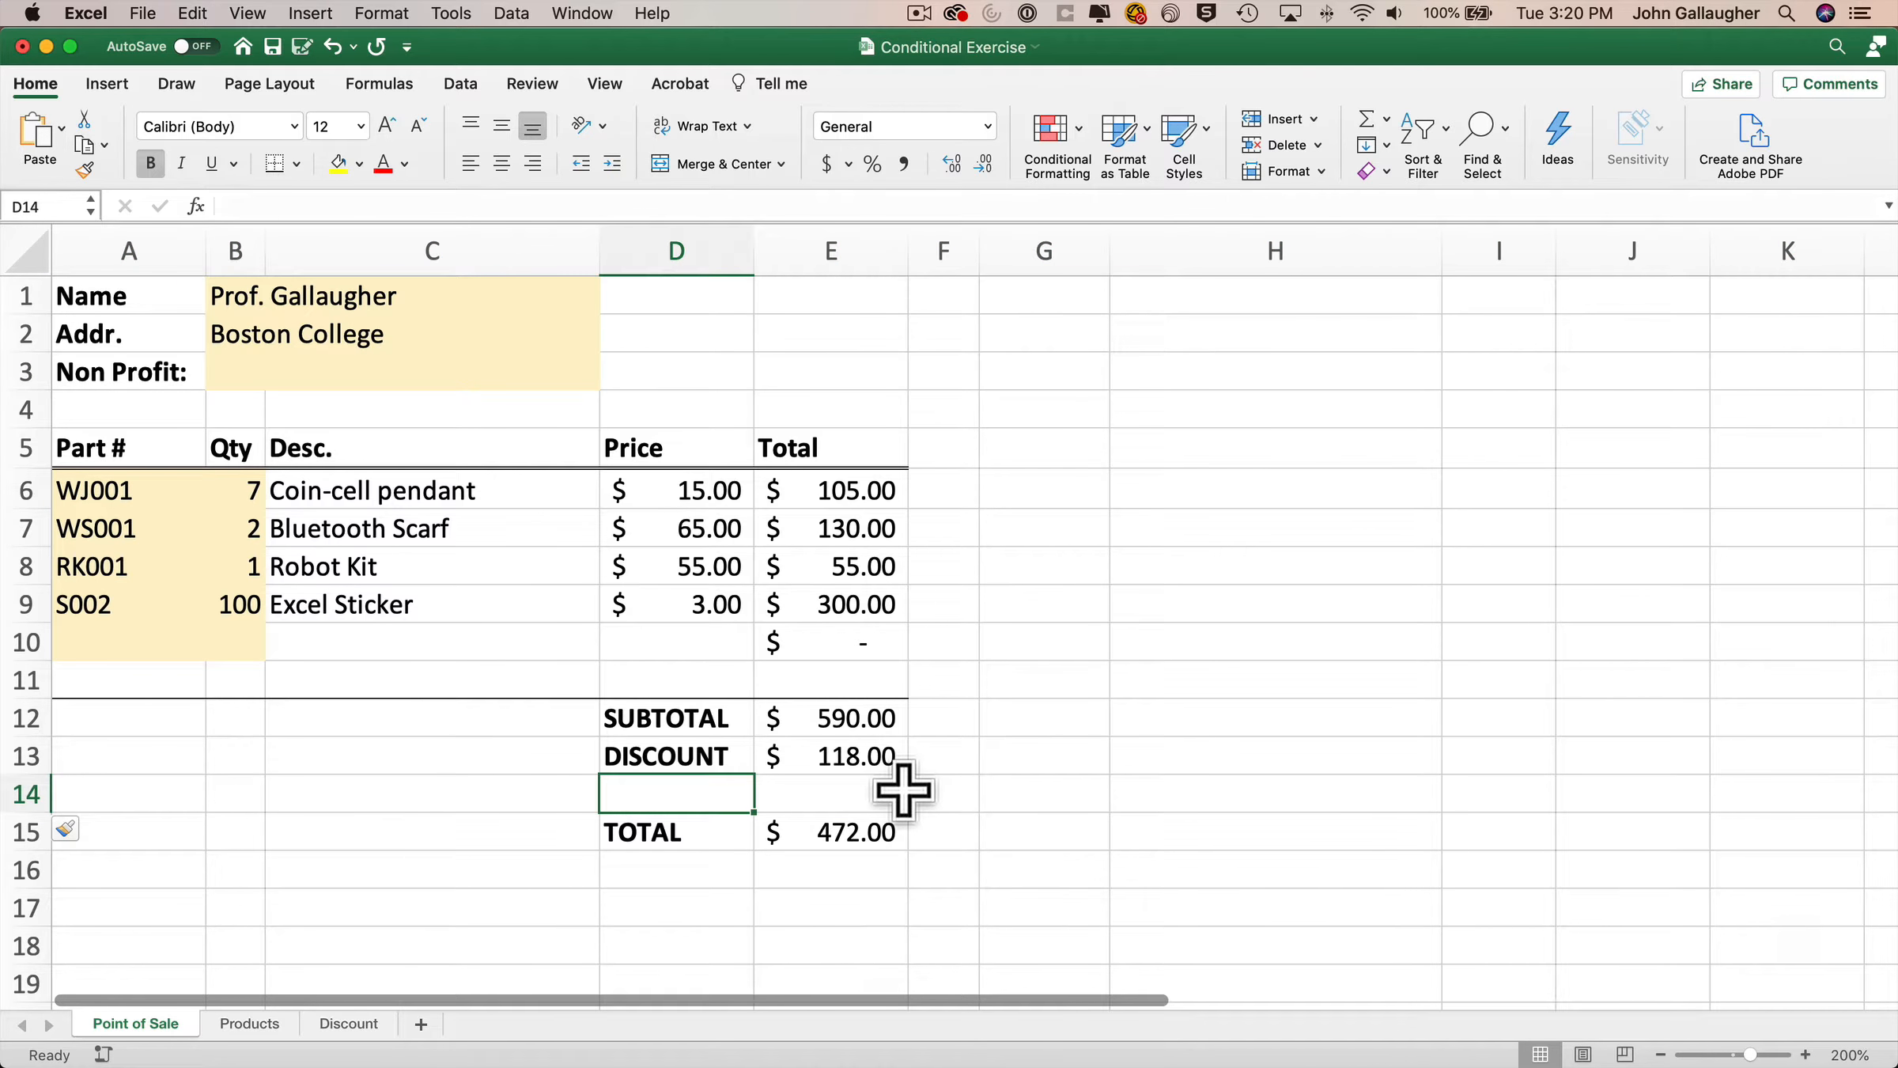
{"action": "type", "text": "SALES TA"}
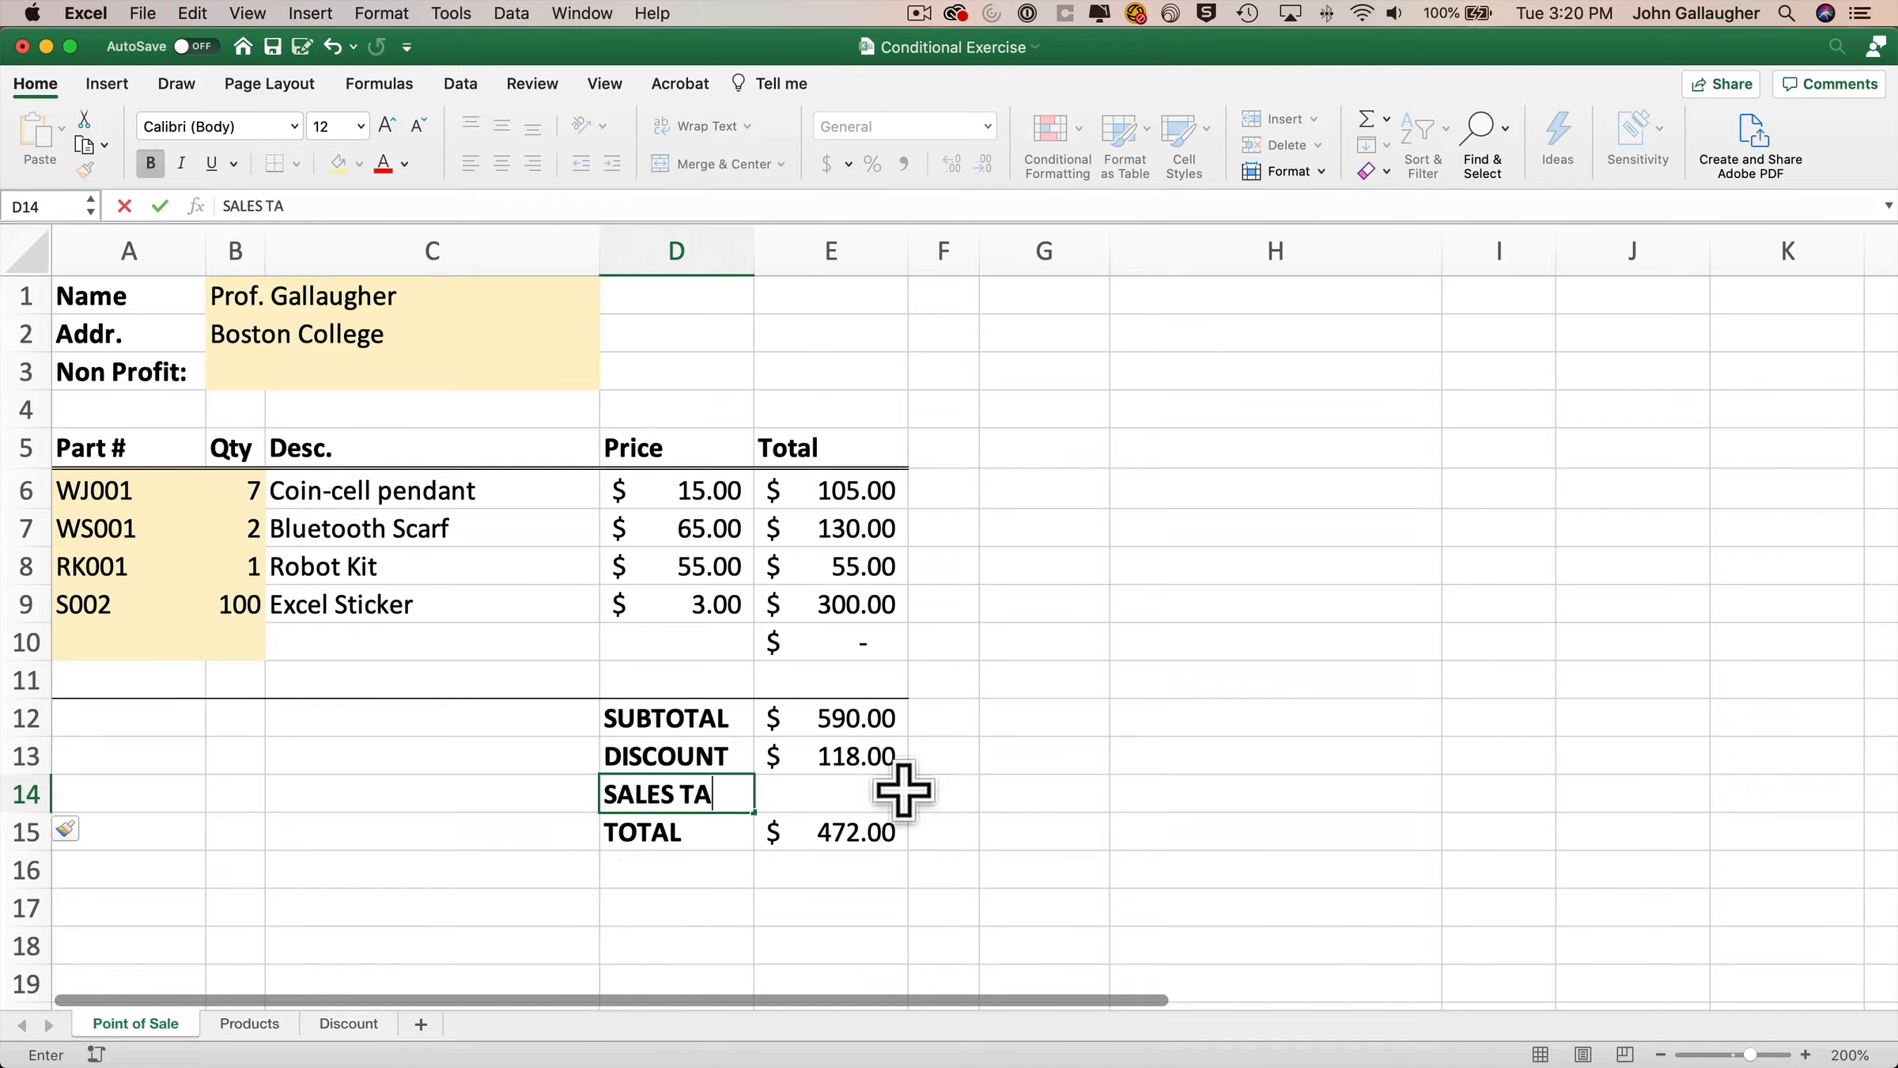
{"action": "type", "text": "X"}
{"action": "key", "text": "Tab"}
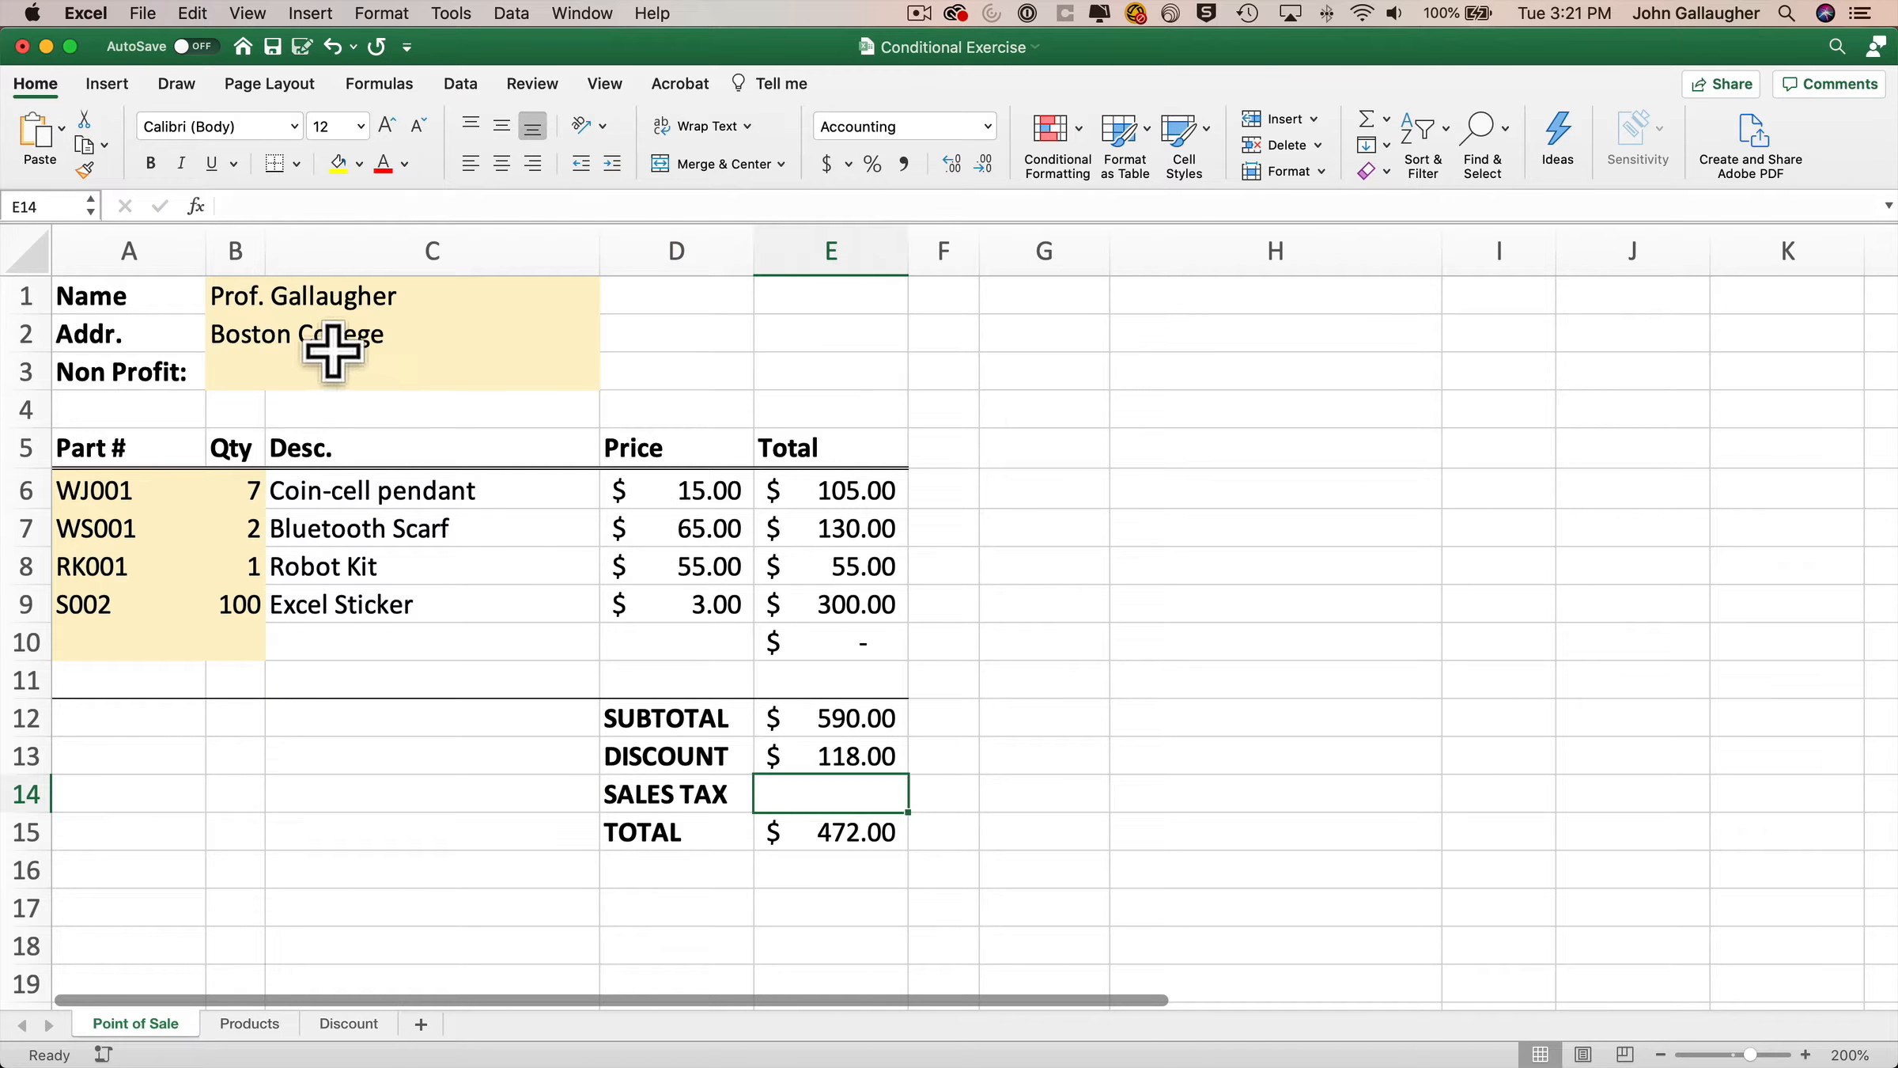
Add a data validation list with the values No, Yes to the Non Profit cell B3.
{"action": "left_click", "coordinate": [255, 365]}
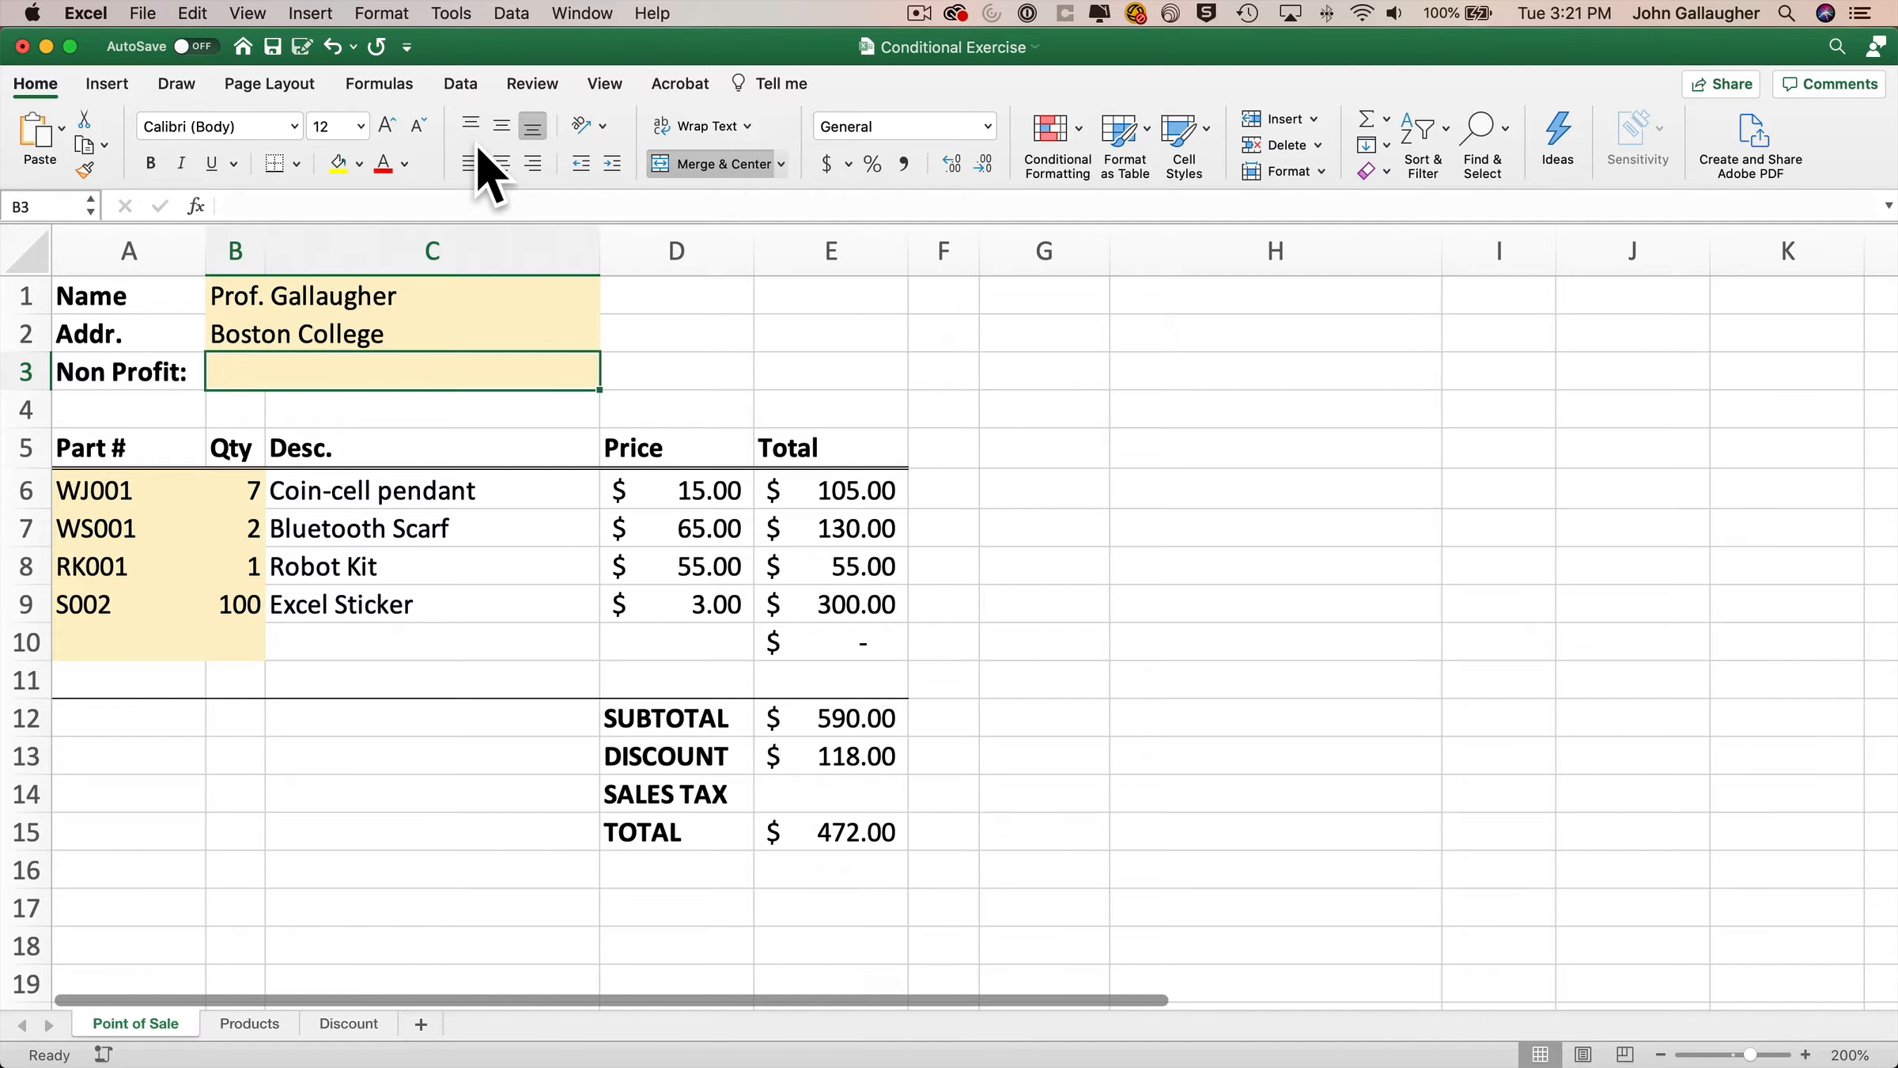
{"action": "left_click", "coordinate": [465, 90]}
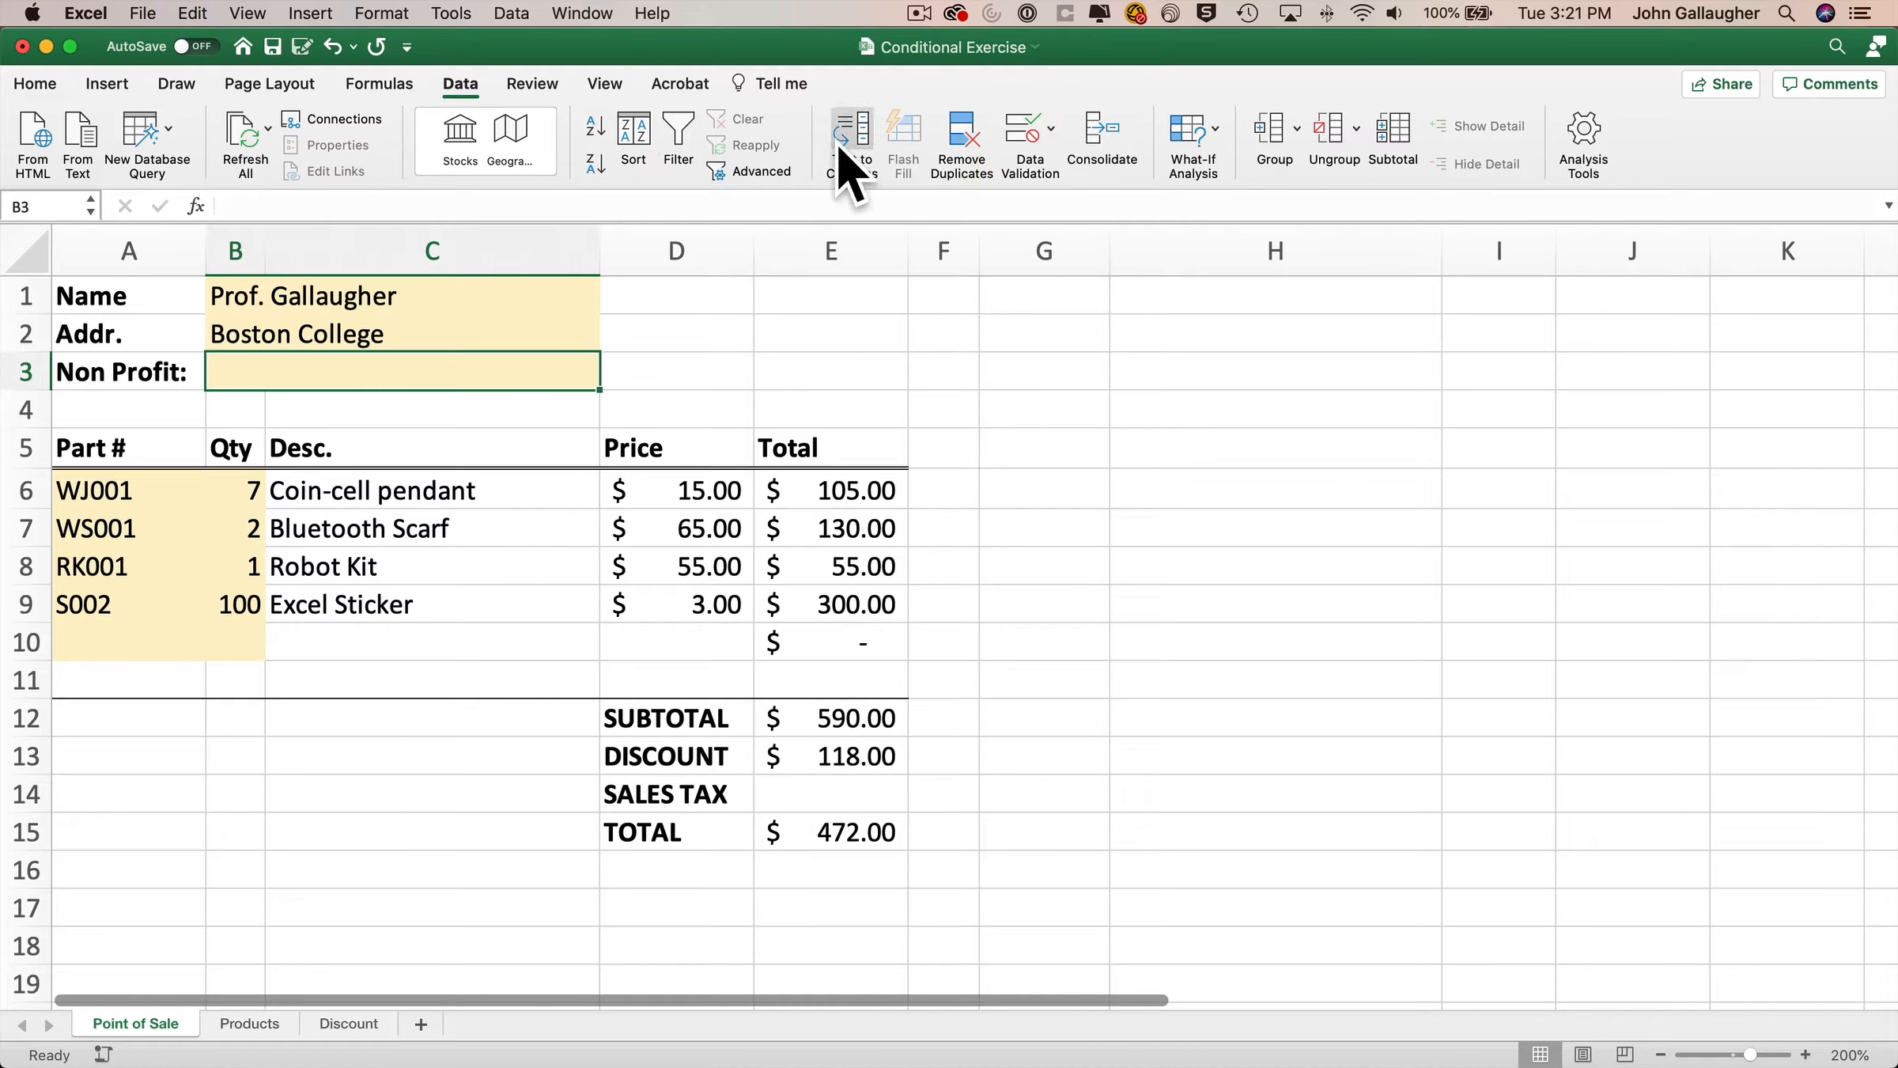
{"action": "left_click", "coordinate": [1009, 140]}
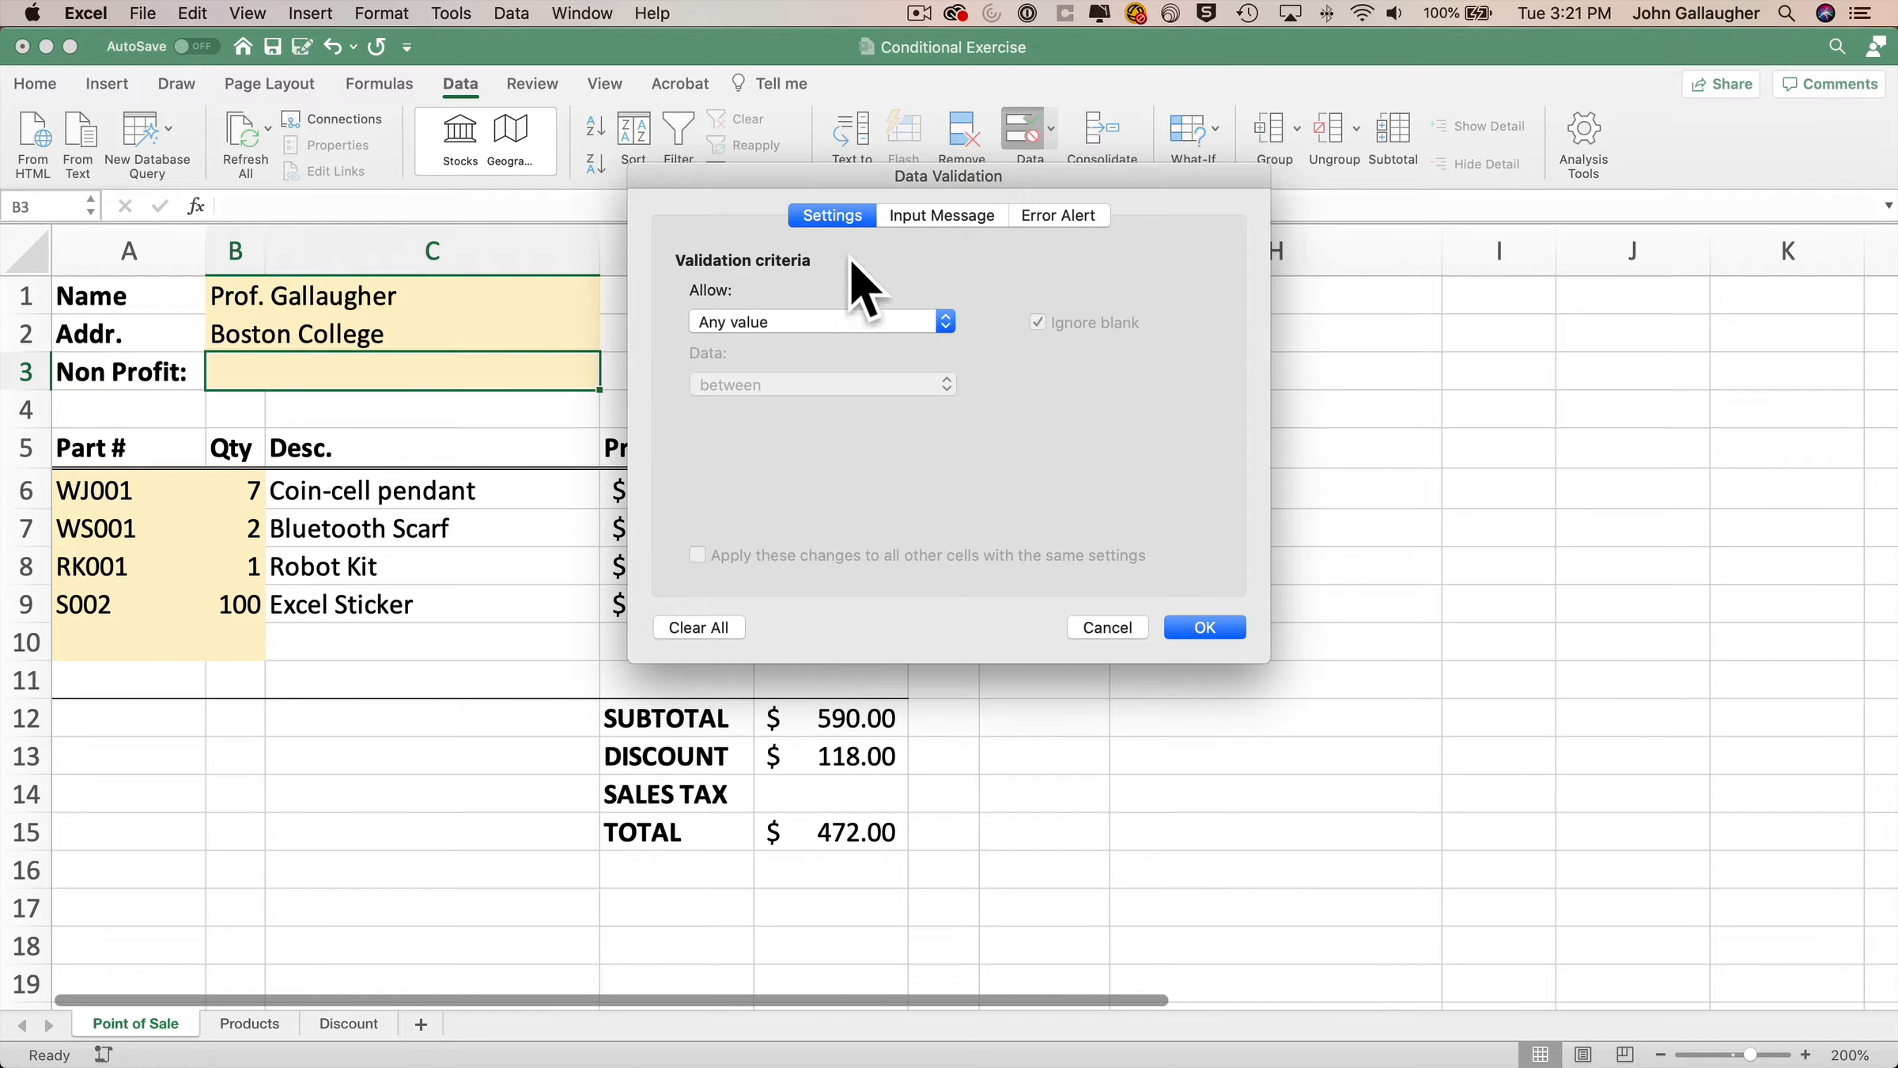
{"action": "left_click", "coordinate": [847, 322]}
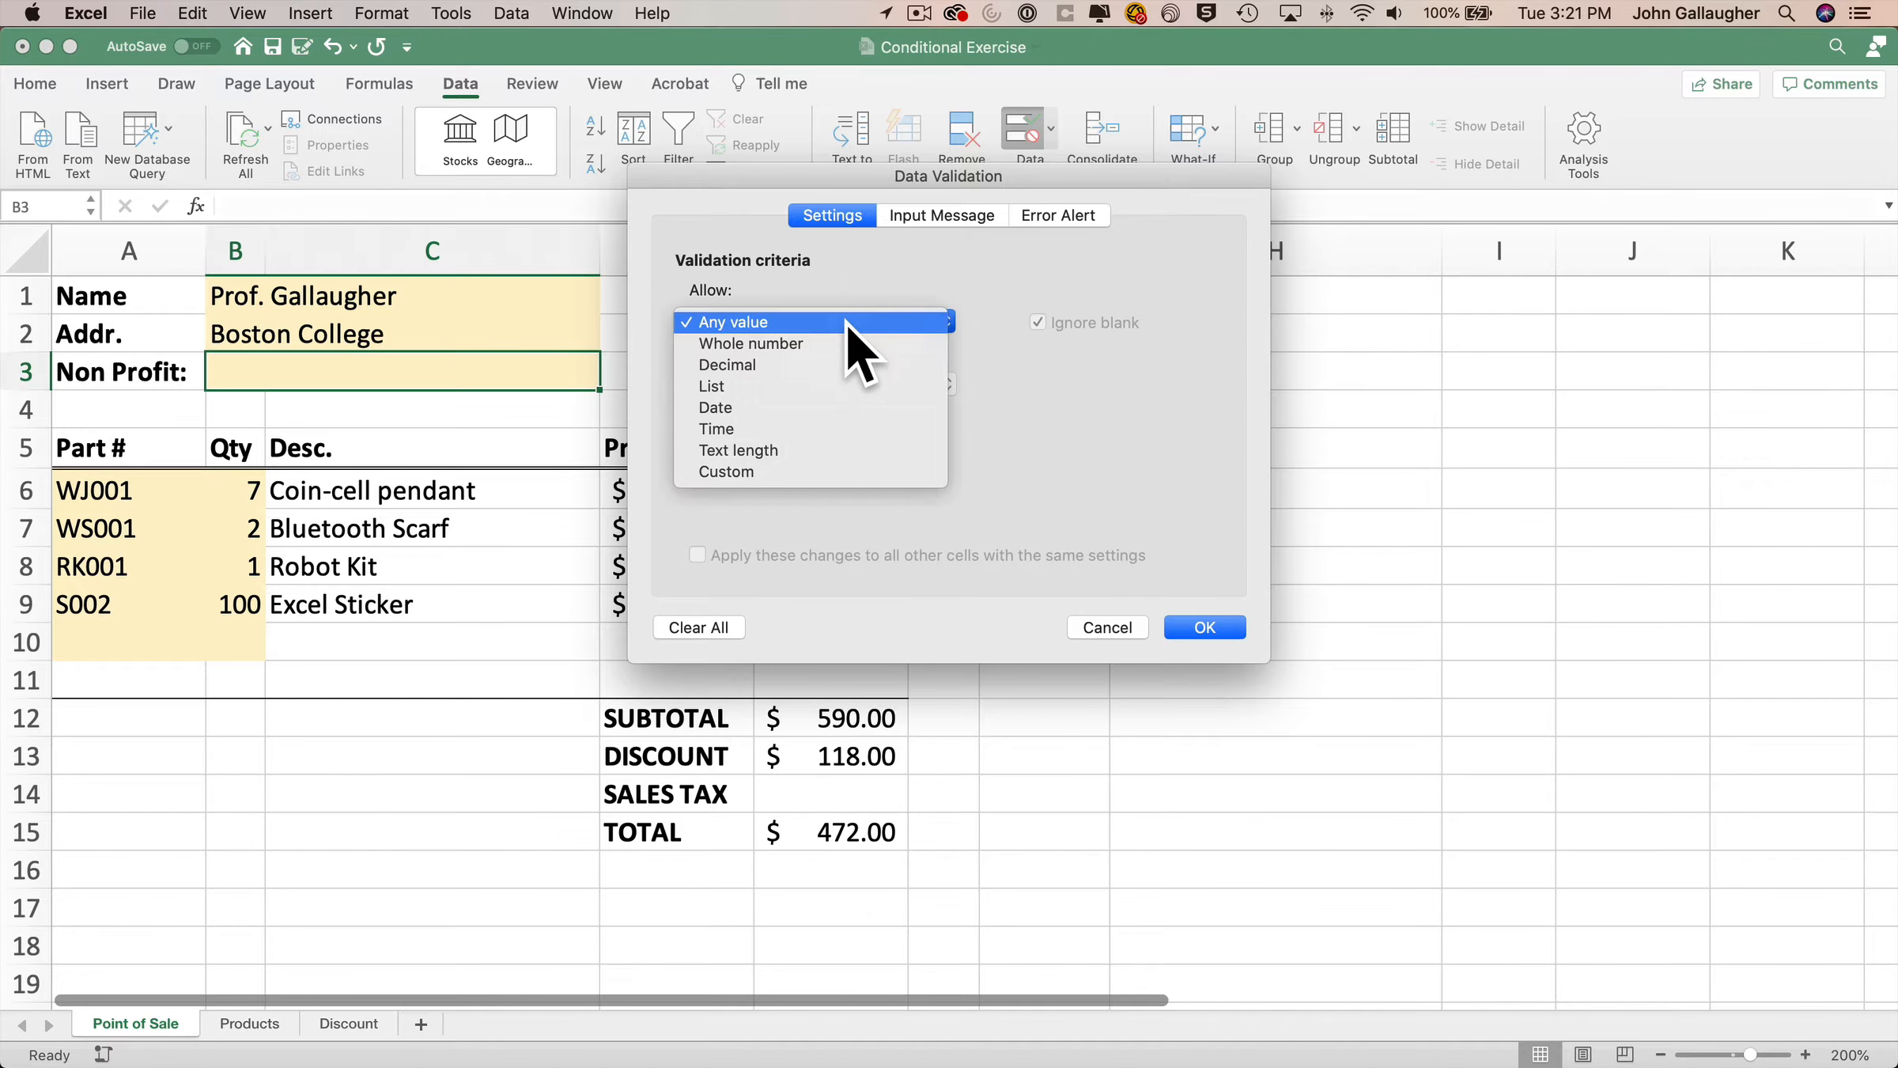
{"action": "left_click", "coordinate": [846, 386]}
{"action": "left_click", "coordinate": [797, 447]}
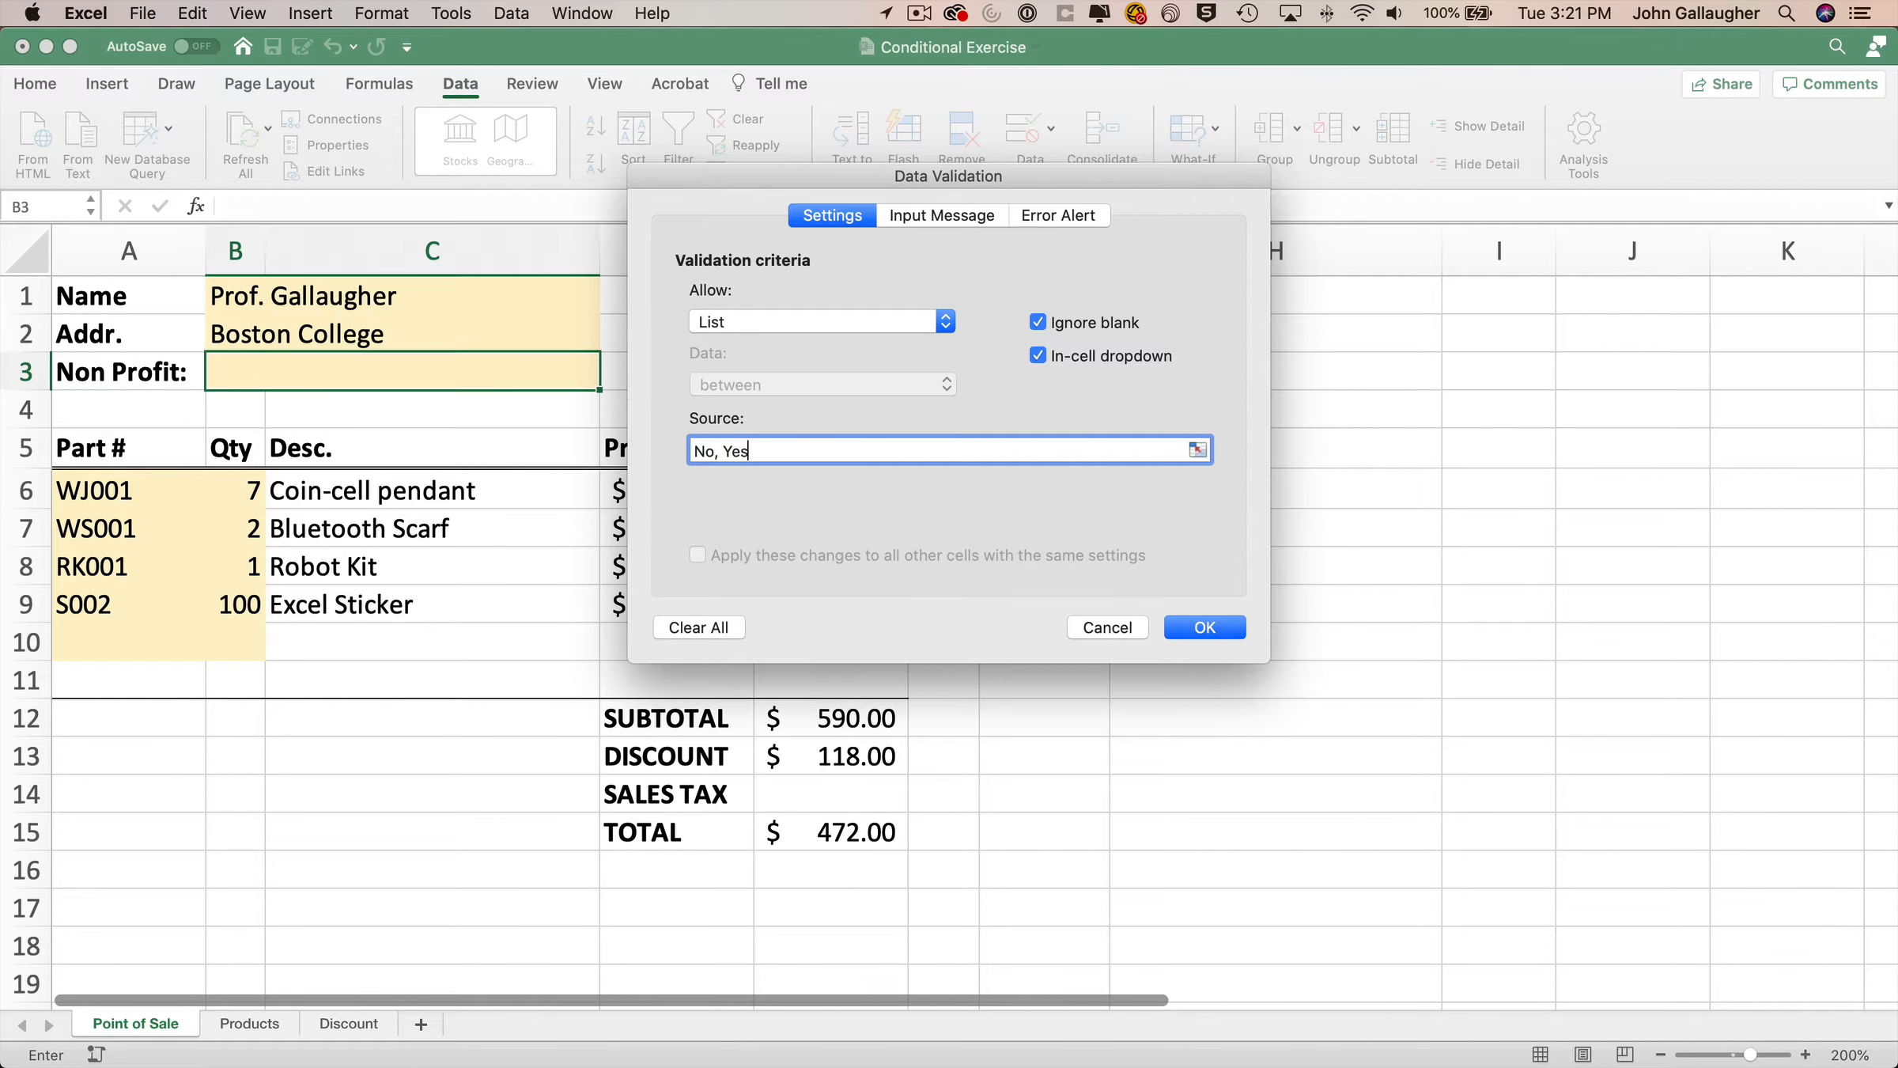
{"action": "left_click", "coordinate": [1226, 627]}
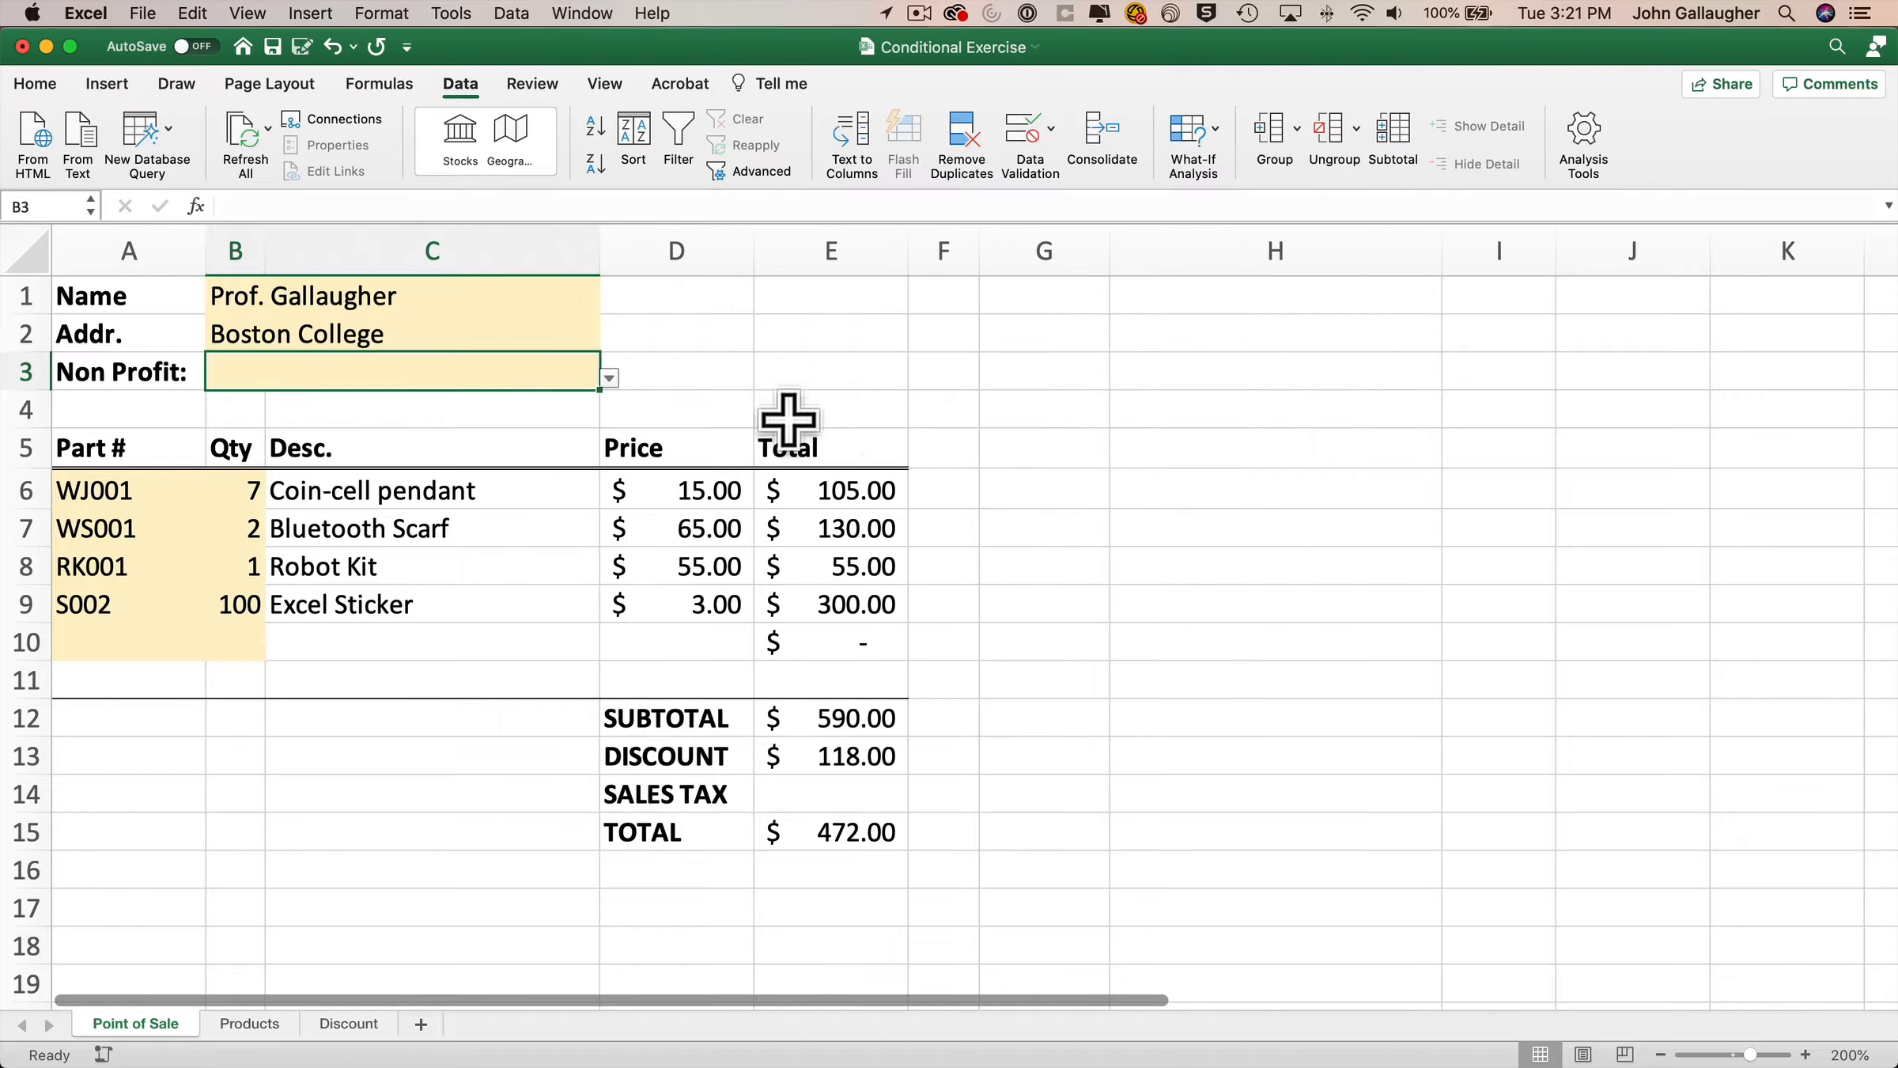
Choose No from the Non Profit dropdown in B3.
{"action": "left_click", "coordinate": [625, 373]}
{"action": "left_click", "coordinate": [592, 382]}
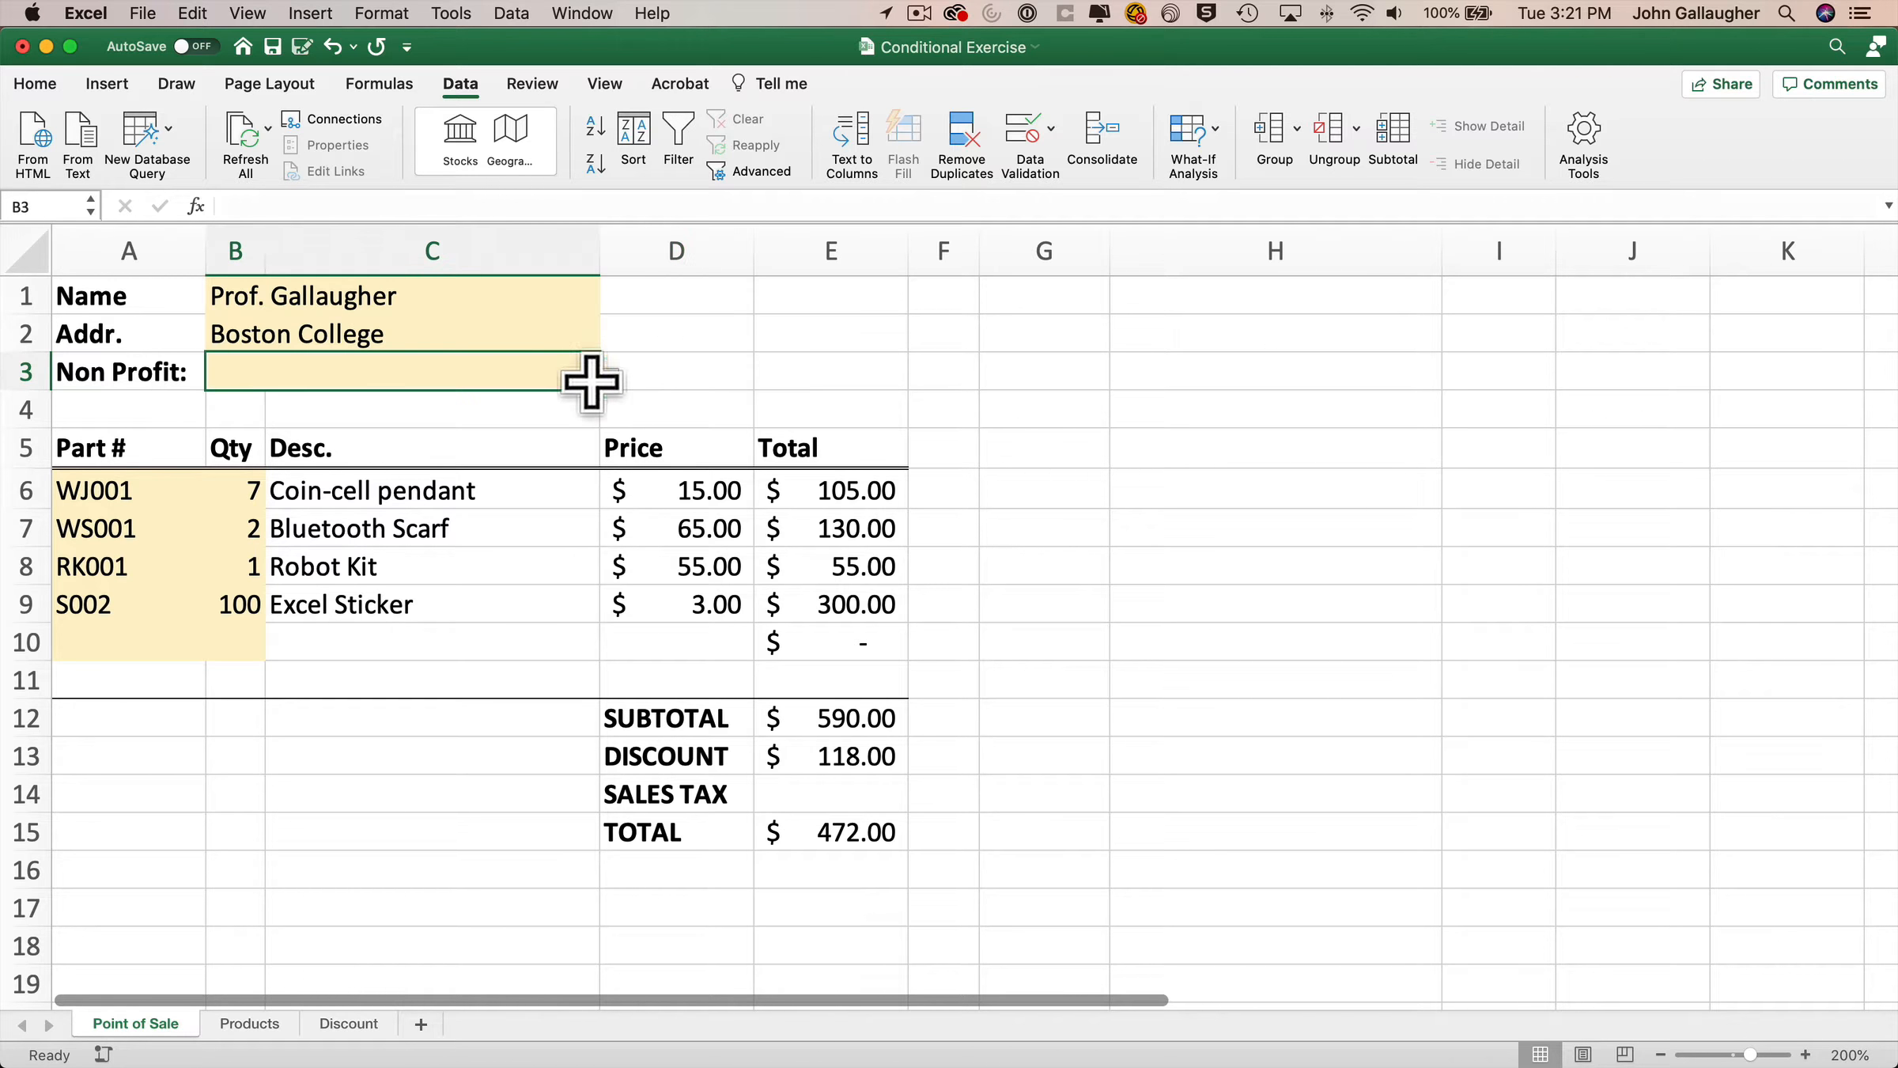
{"action": "left_click", "coordinate": [609, 378]}
{"action": "left_click", "coordinate": [223, 426]}
{"action": "left_click", "coordinate": [609, 378]}
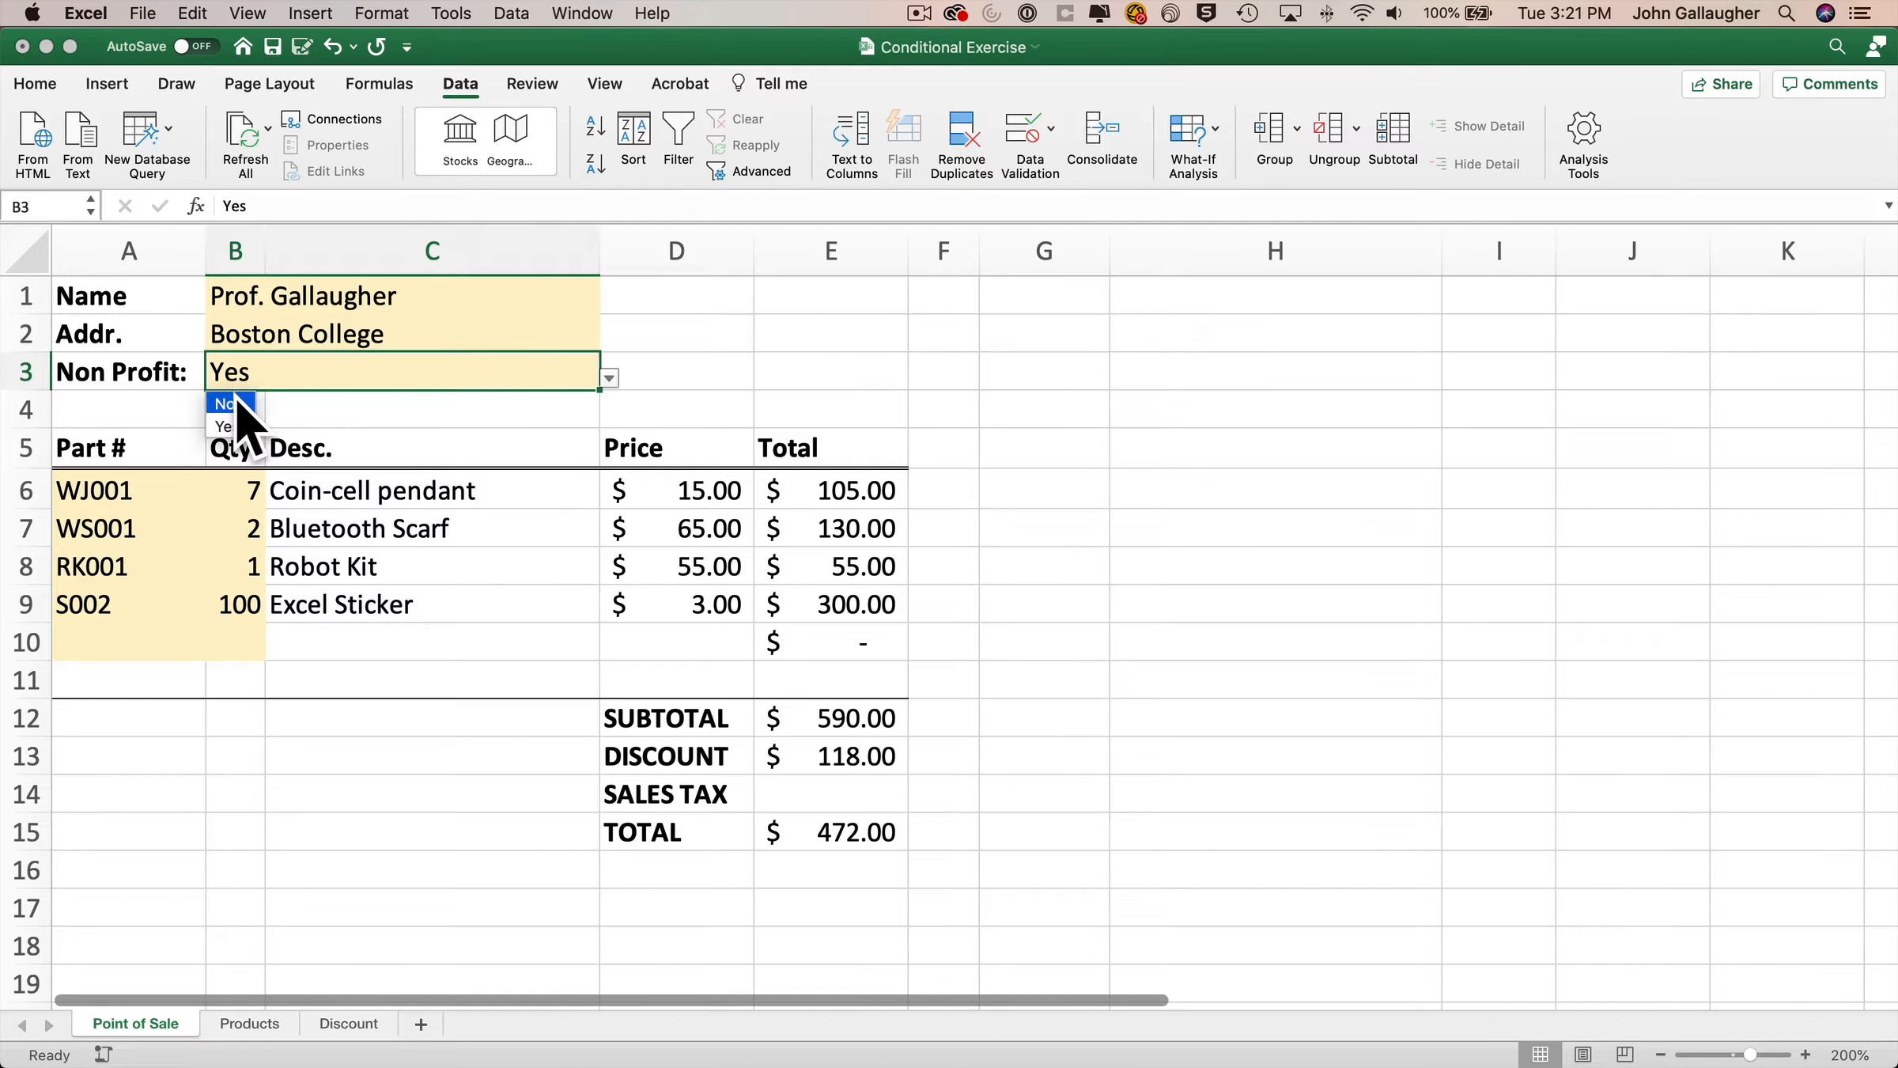
{"action": "left_click", "coordinate": [229, 404]}
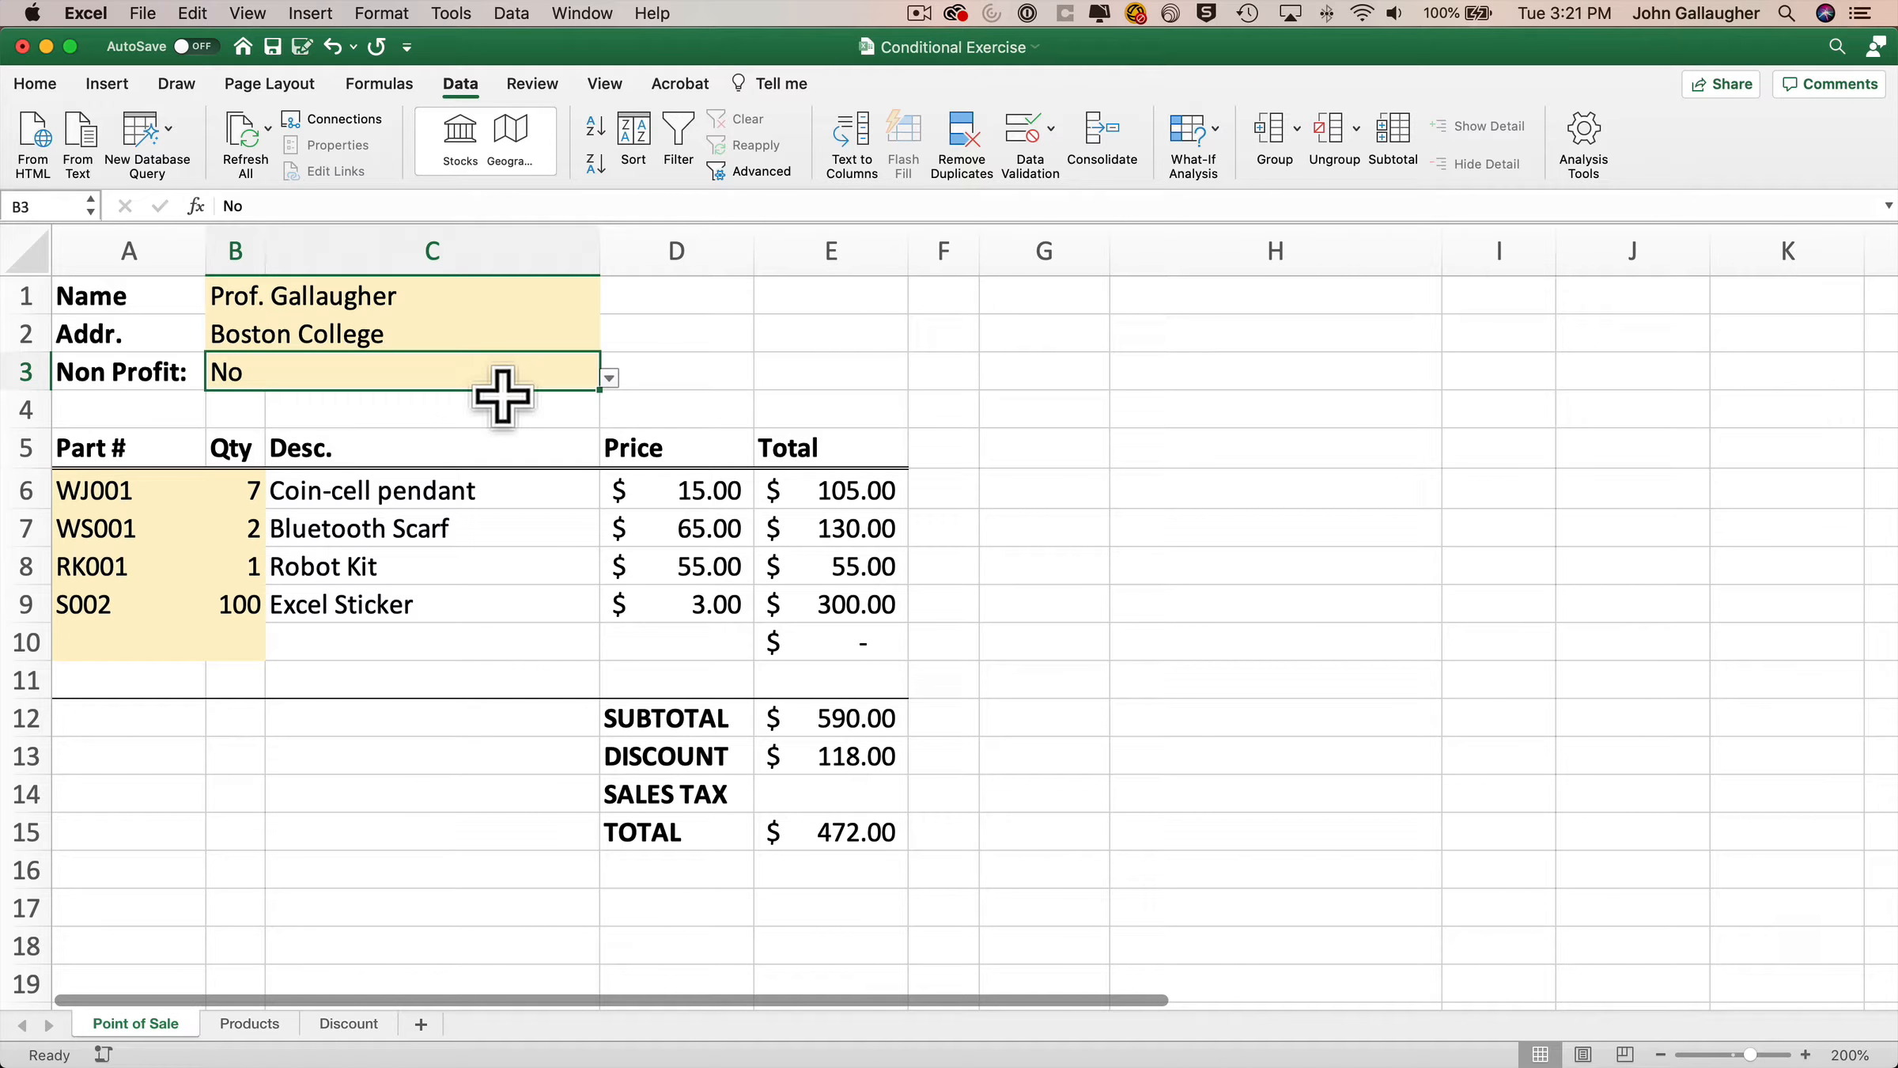
Enter the labels MA Tax Rate:, Shipping Cost: and Free Shipping At: in G1:G3 and autofit column G.
{"action": "left_click", "coordinate": [1010, 307]}
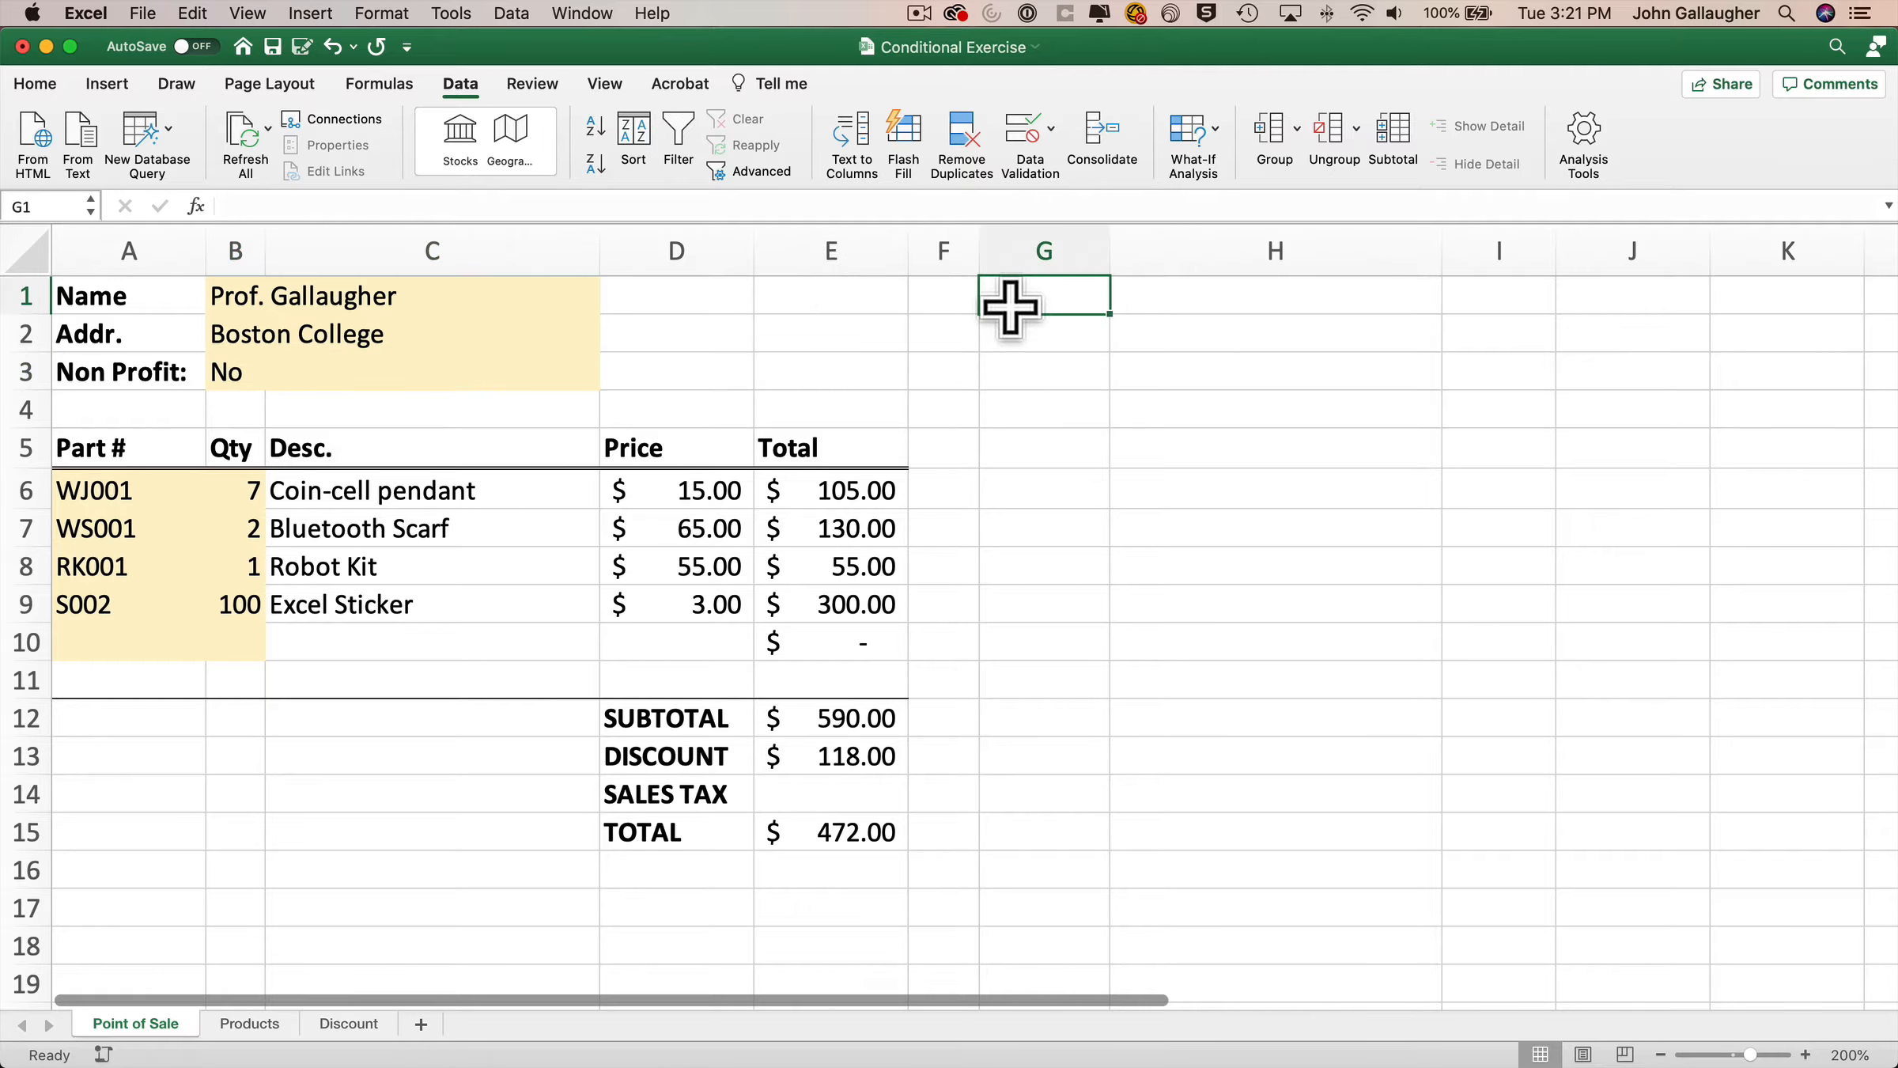
{"action": "type", "text": "MA Ta"}
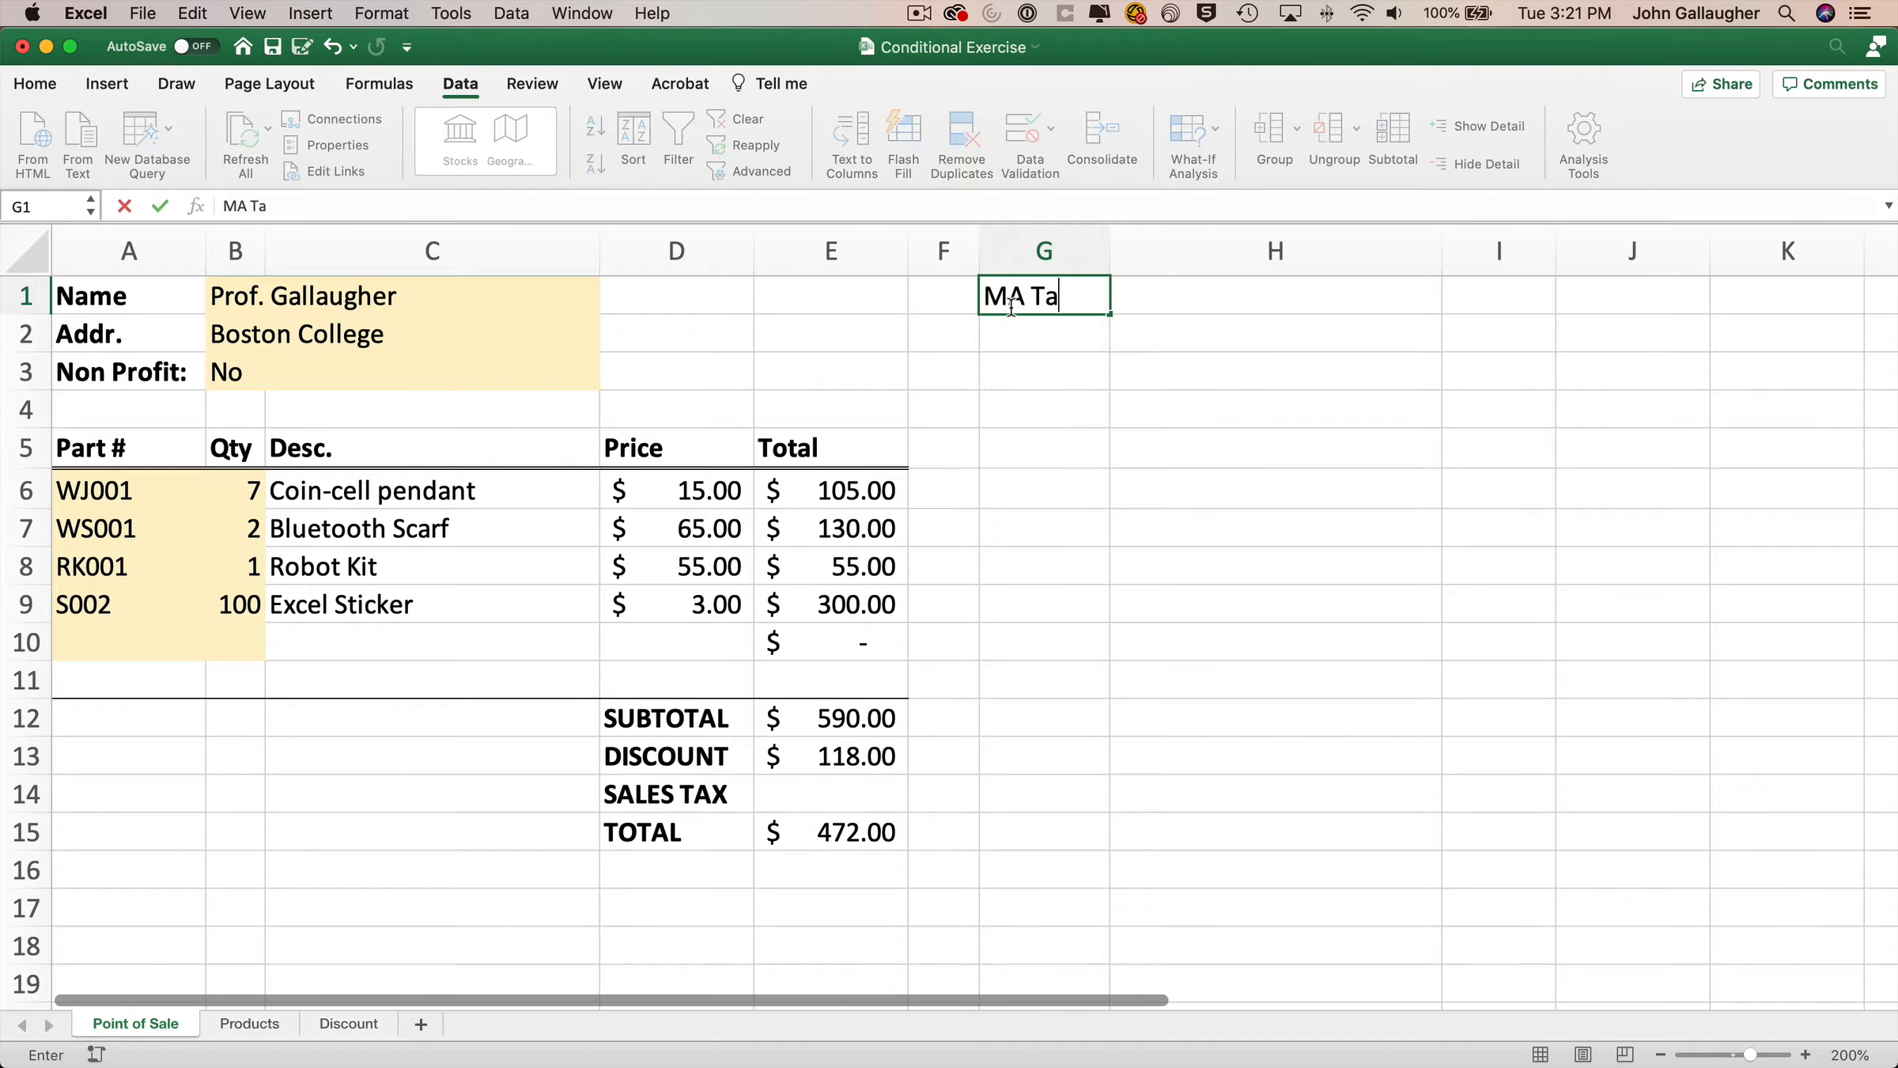
{"action": "type", "text": "x Rate:"}
{"action": "key", "text": "Return"}
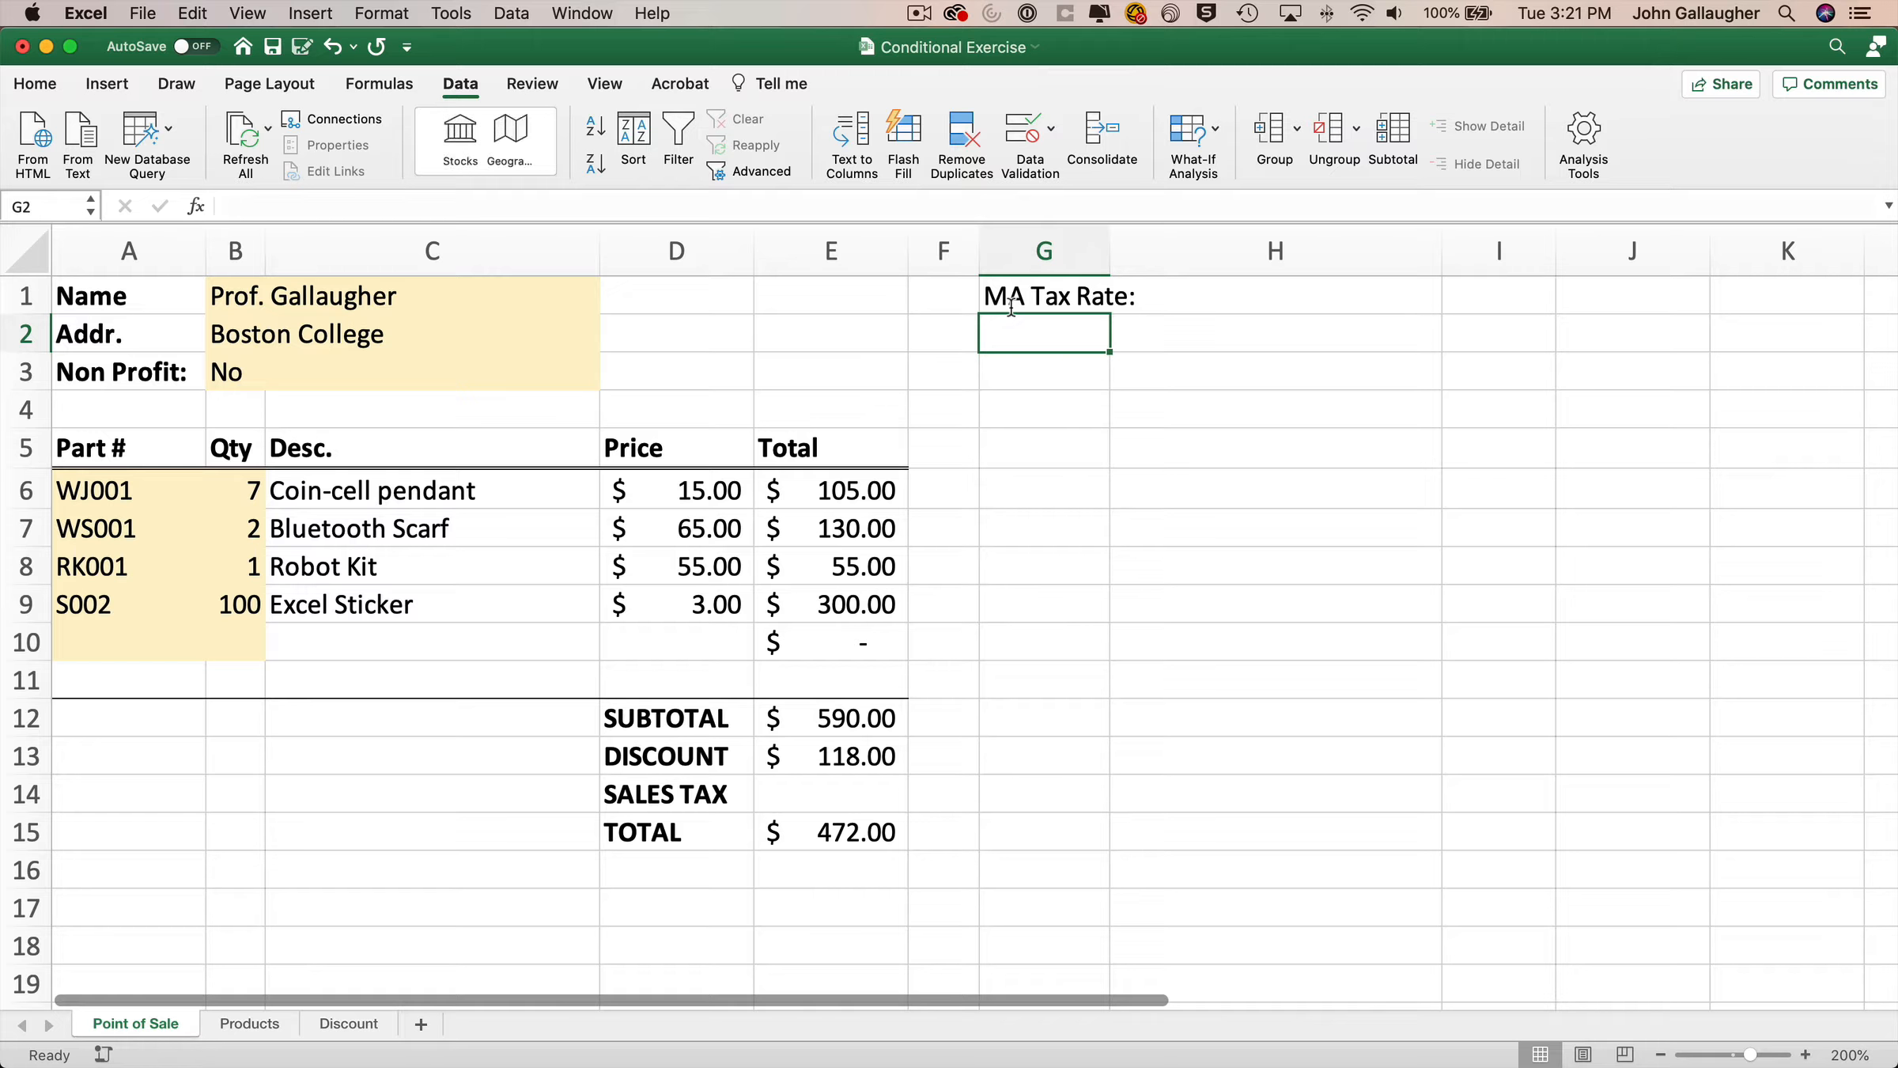
{"action": "type", "text": "Shipping Cost"}
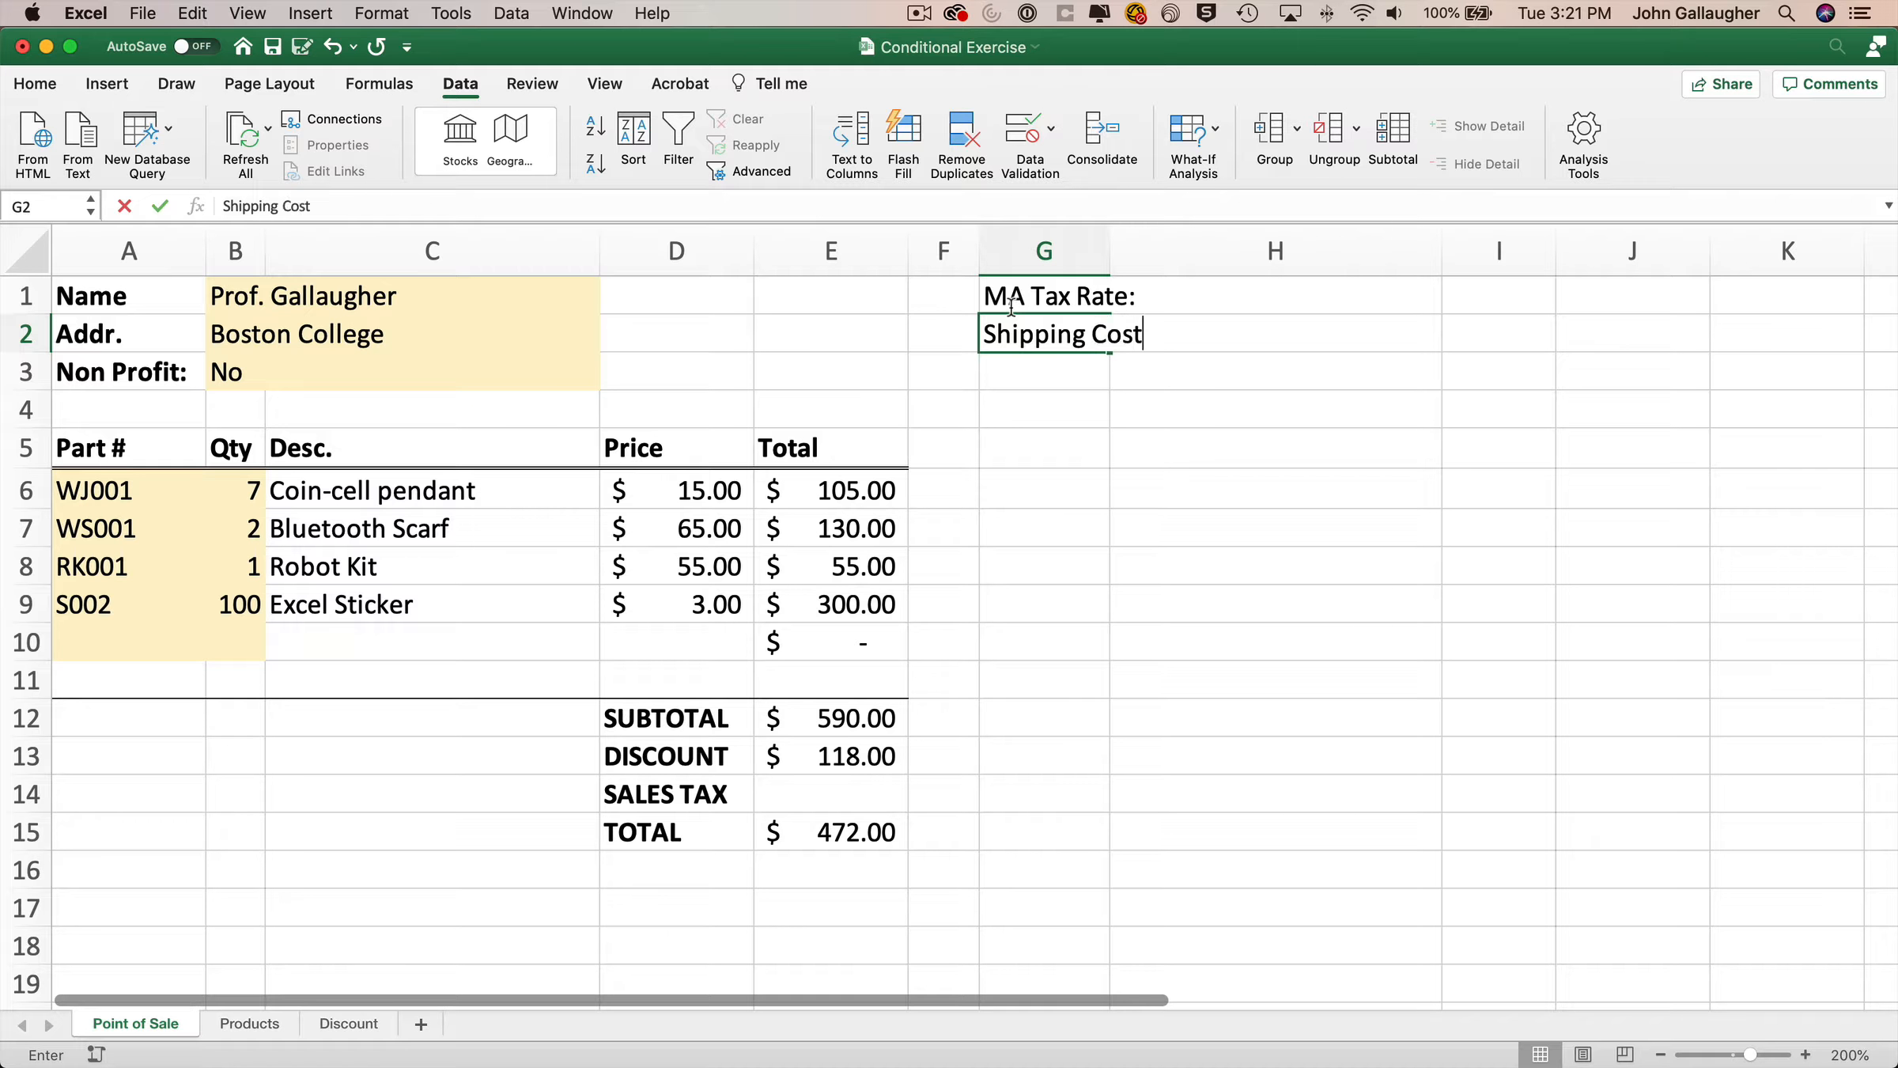
{"action": "type", "text": ":"}
{"action": "key", "text": "Return"}
{"action": "type", "text": "Free"}
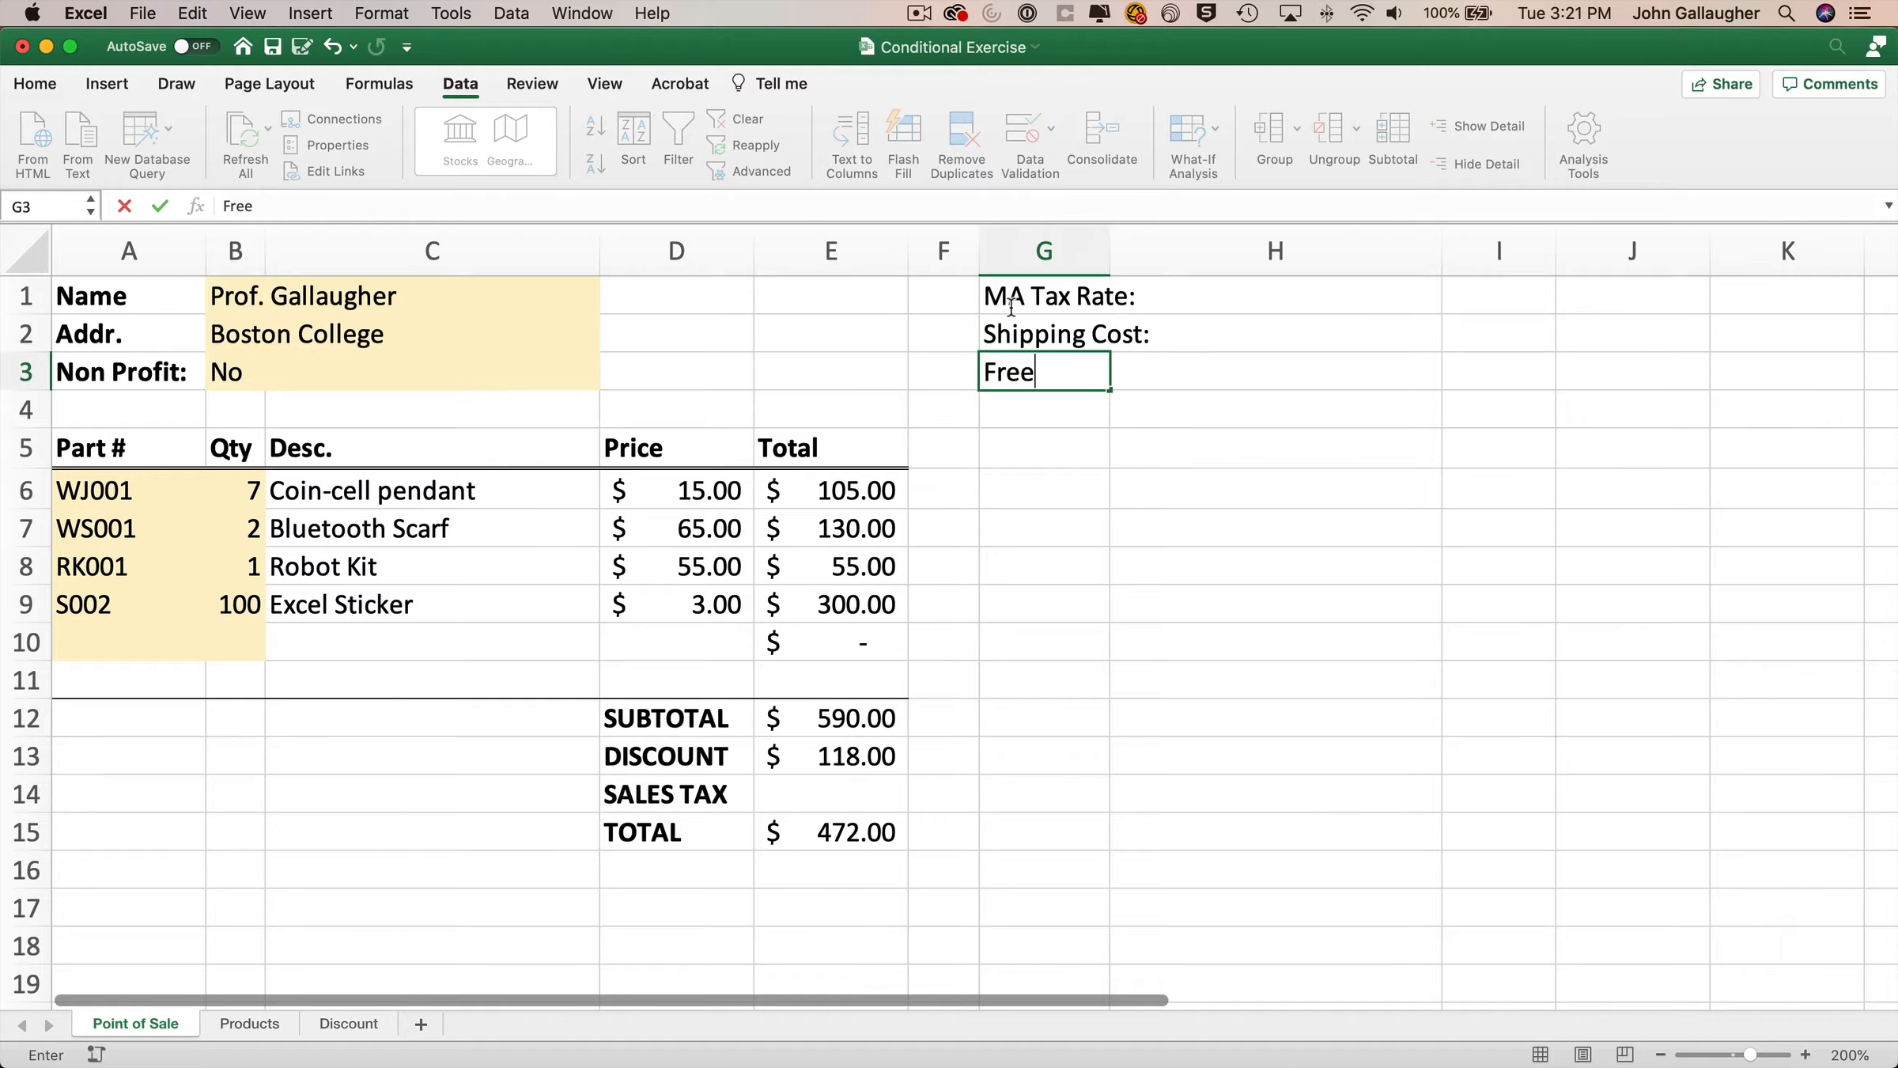
{"action": "type", "text": " Shipping A"}
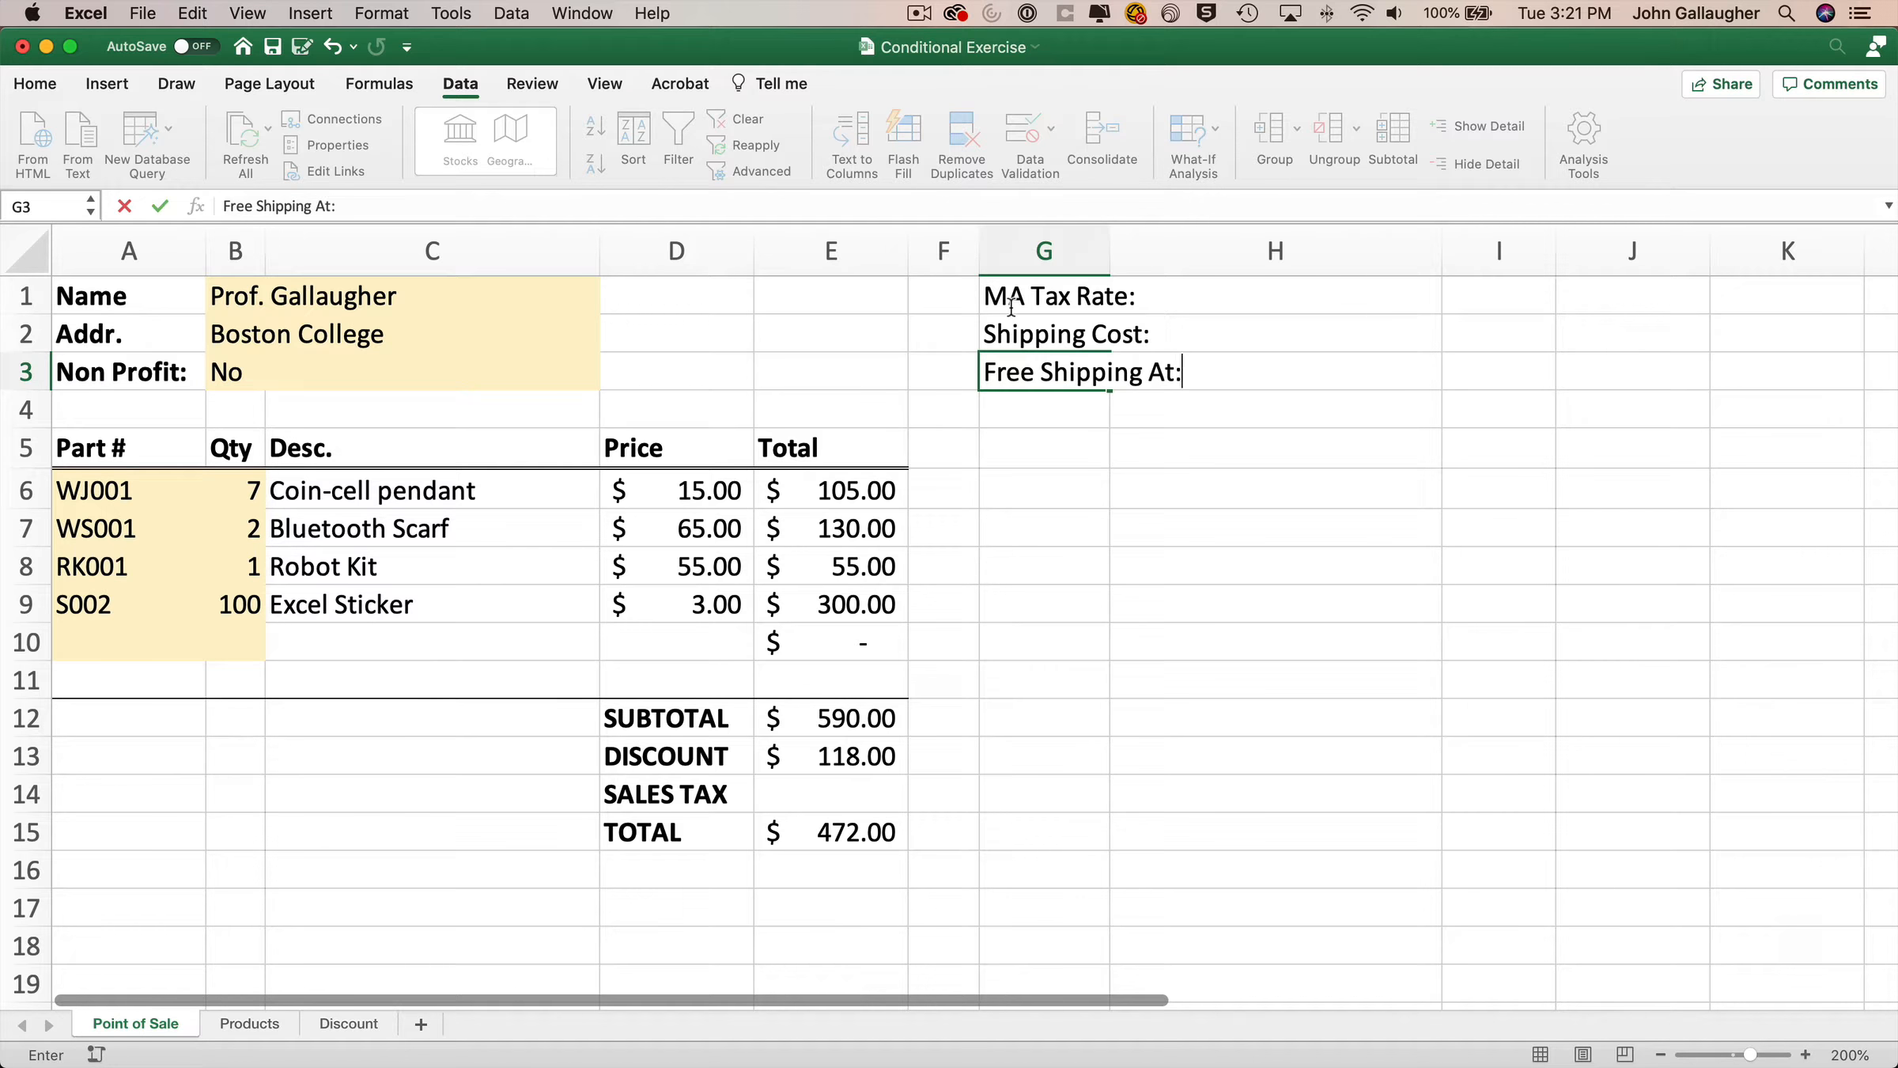
{"action": "type", "text": "t:"}
{"action": "key", "text": "Tab"}
{"action": "double_click", "coordinate": [1110, 247]}
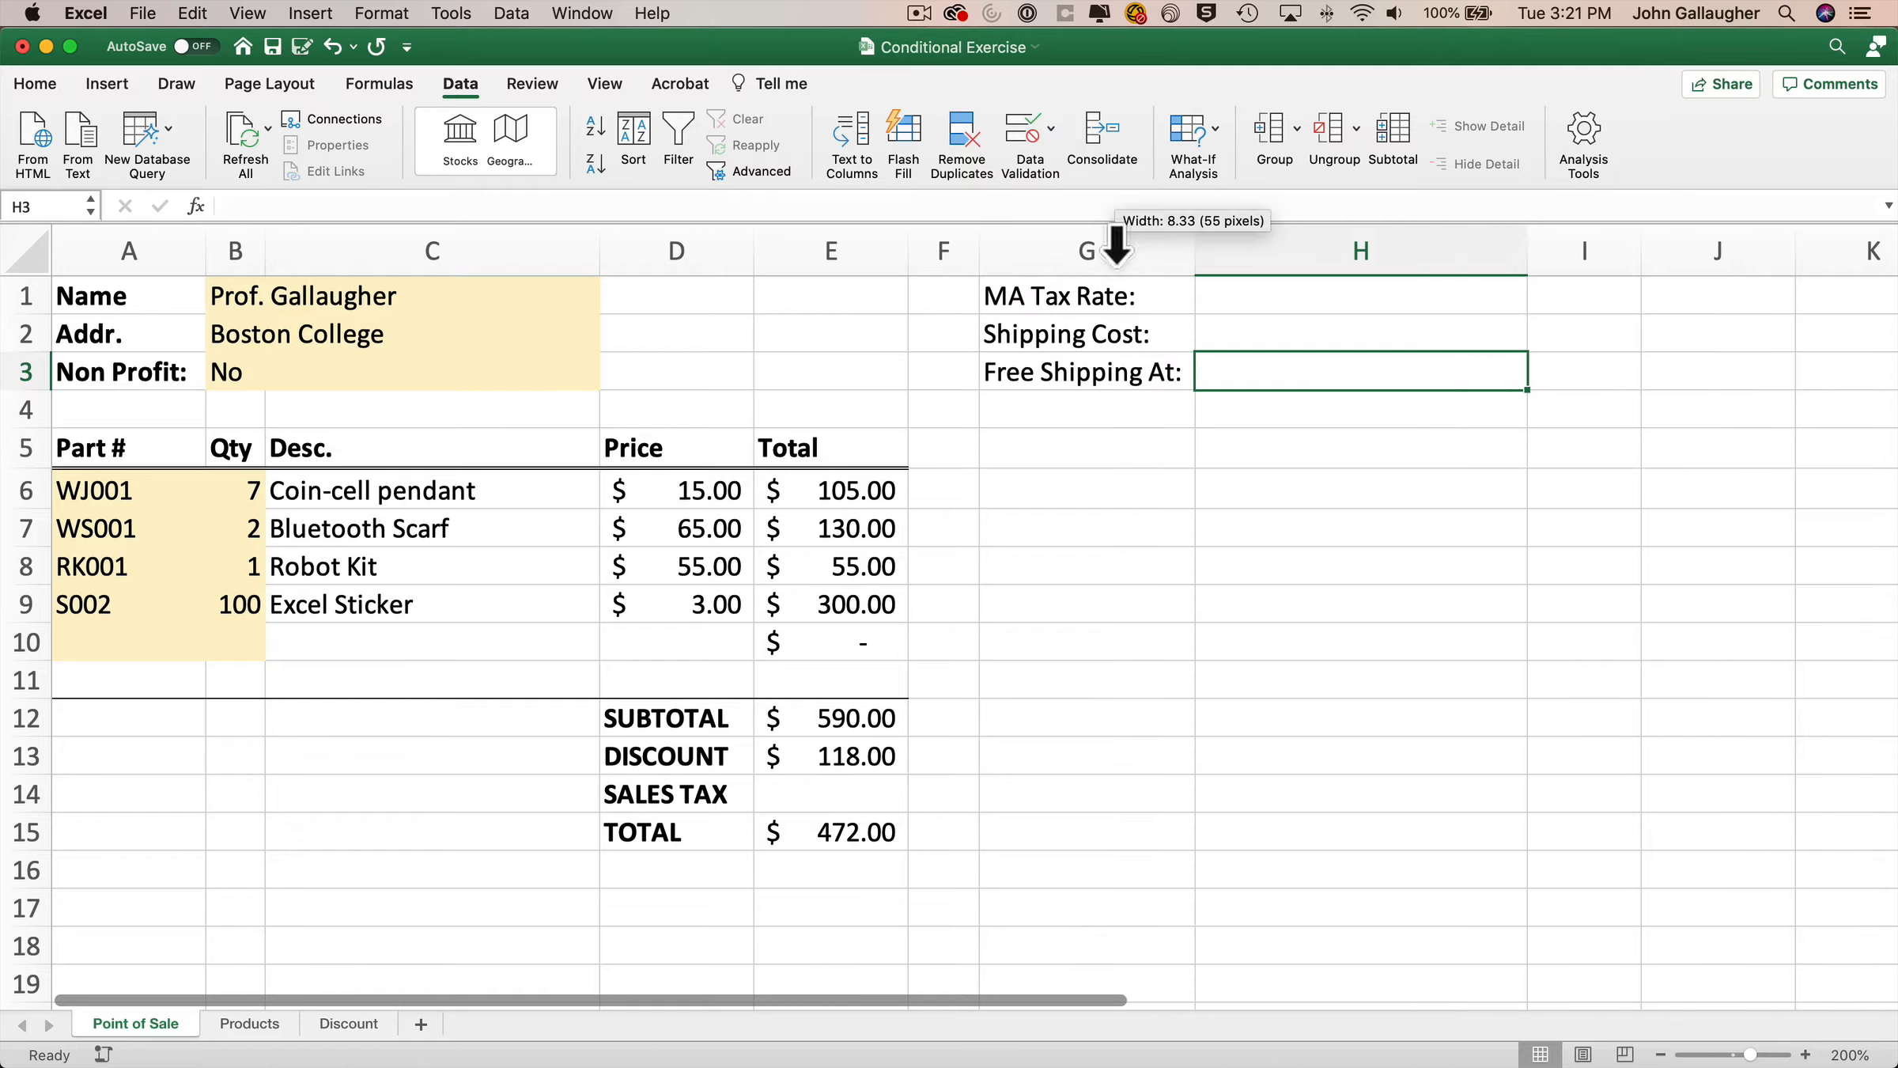
Enter the tax rate 6.25%, shipping cost $9.95 and free shipping threshold $99 in H1:H3.
{"action": "left_click", "coordinate": [1270, 294]}
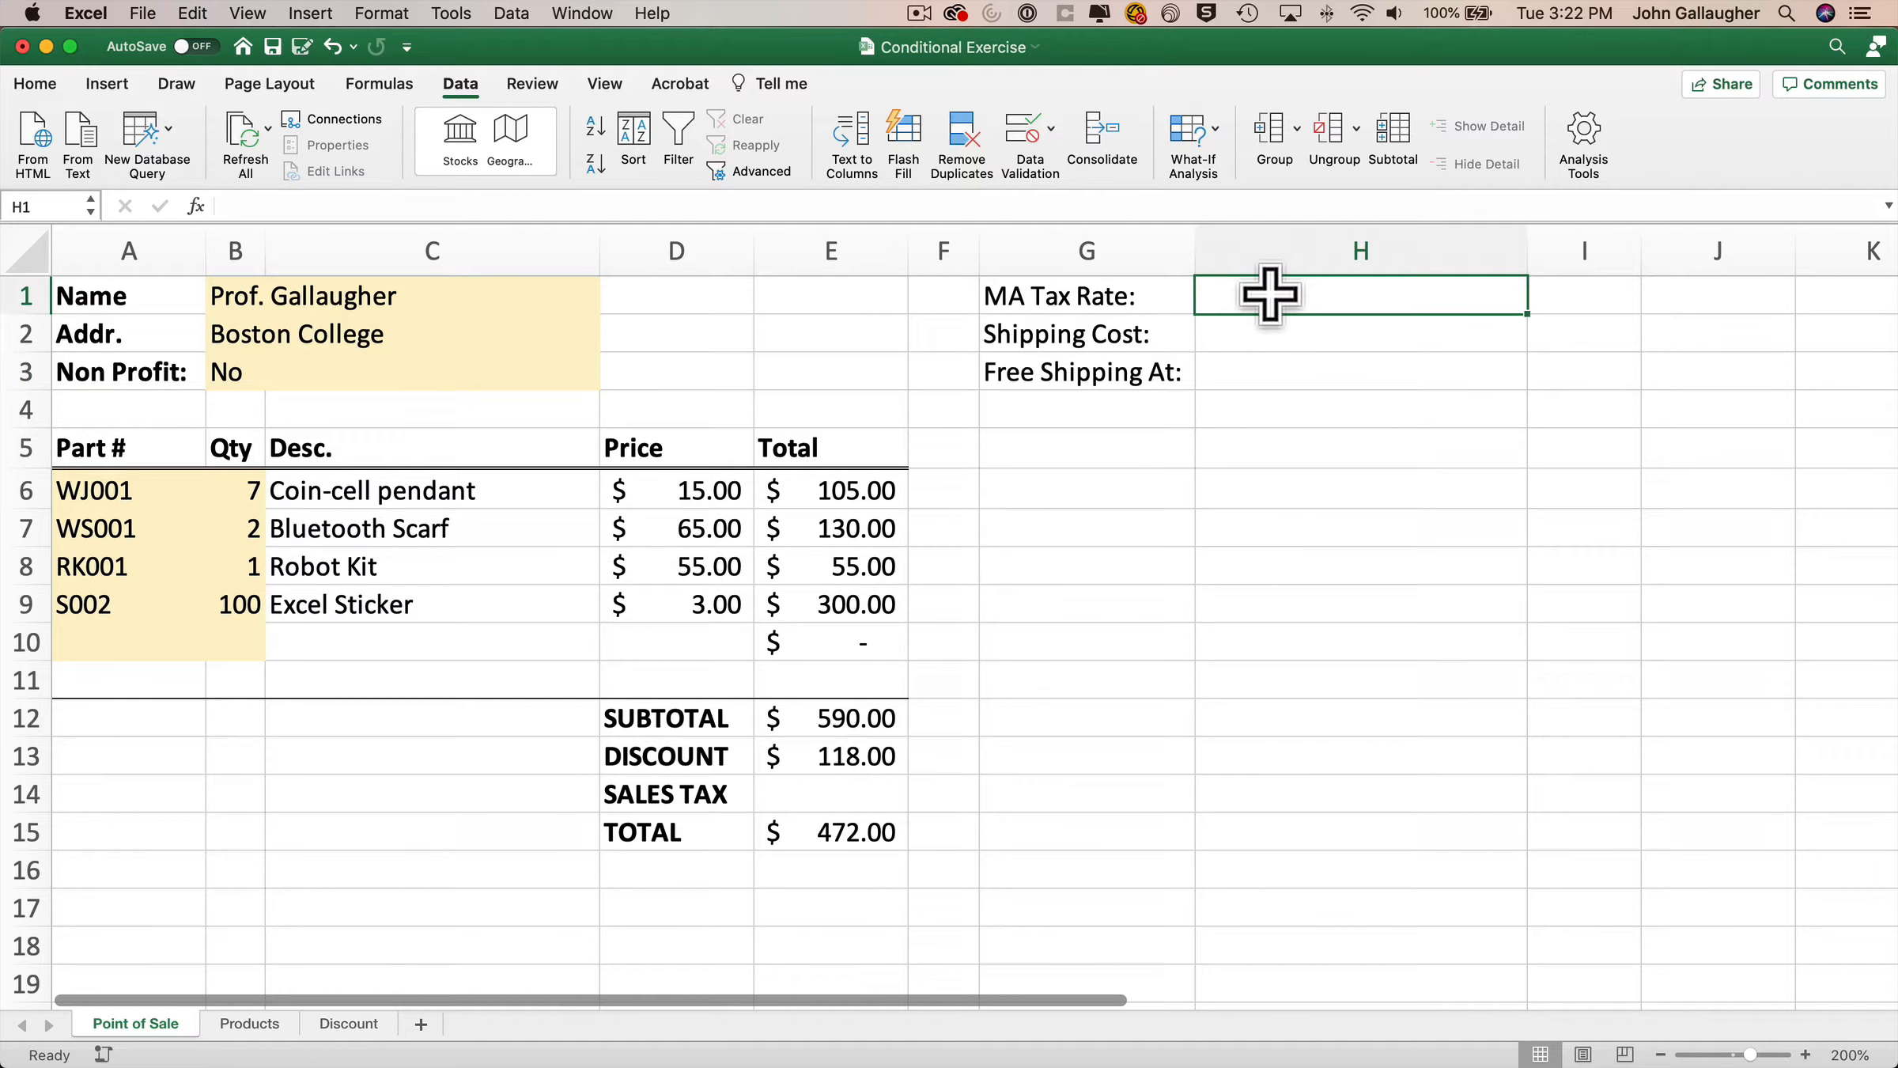
{"action": "type", "text": "6.25"}
{"action": "key", "text": "Return"}
{"action": "type", "text": "$9"}
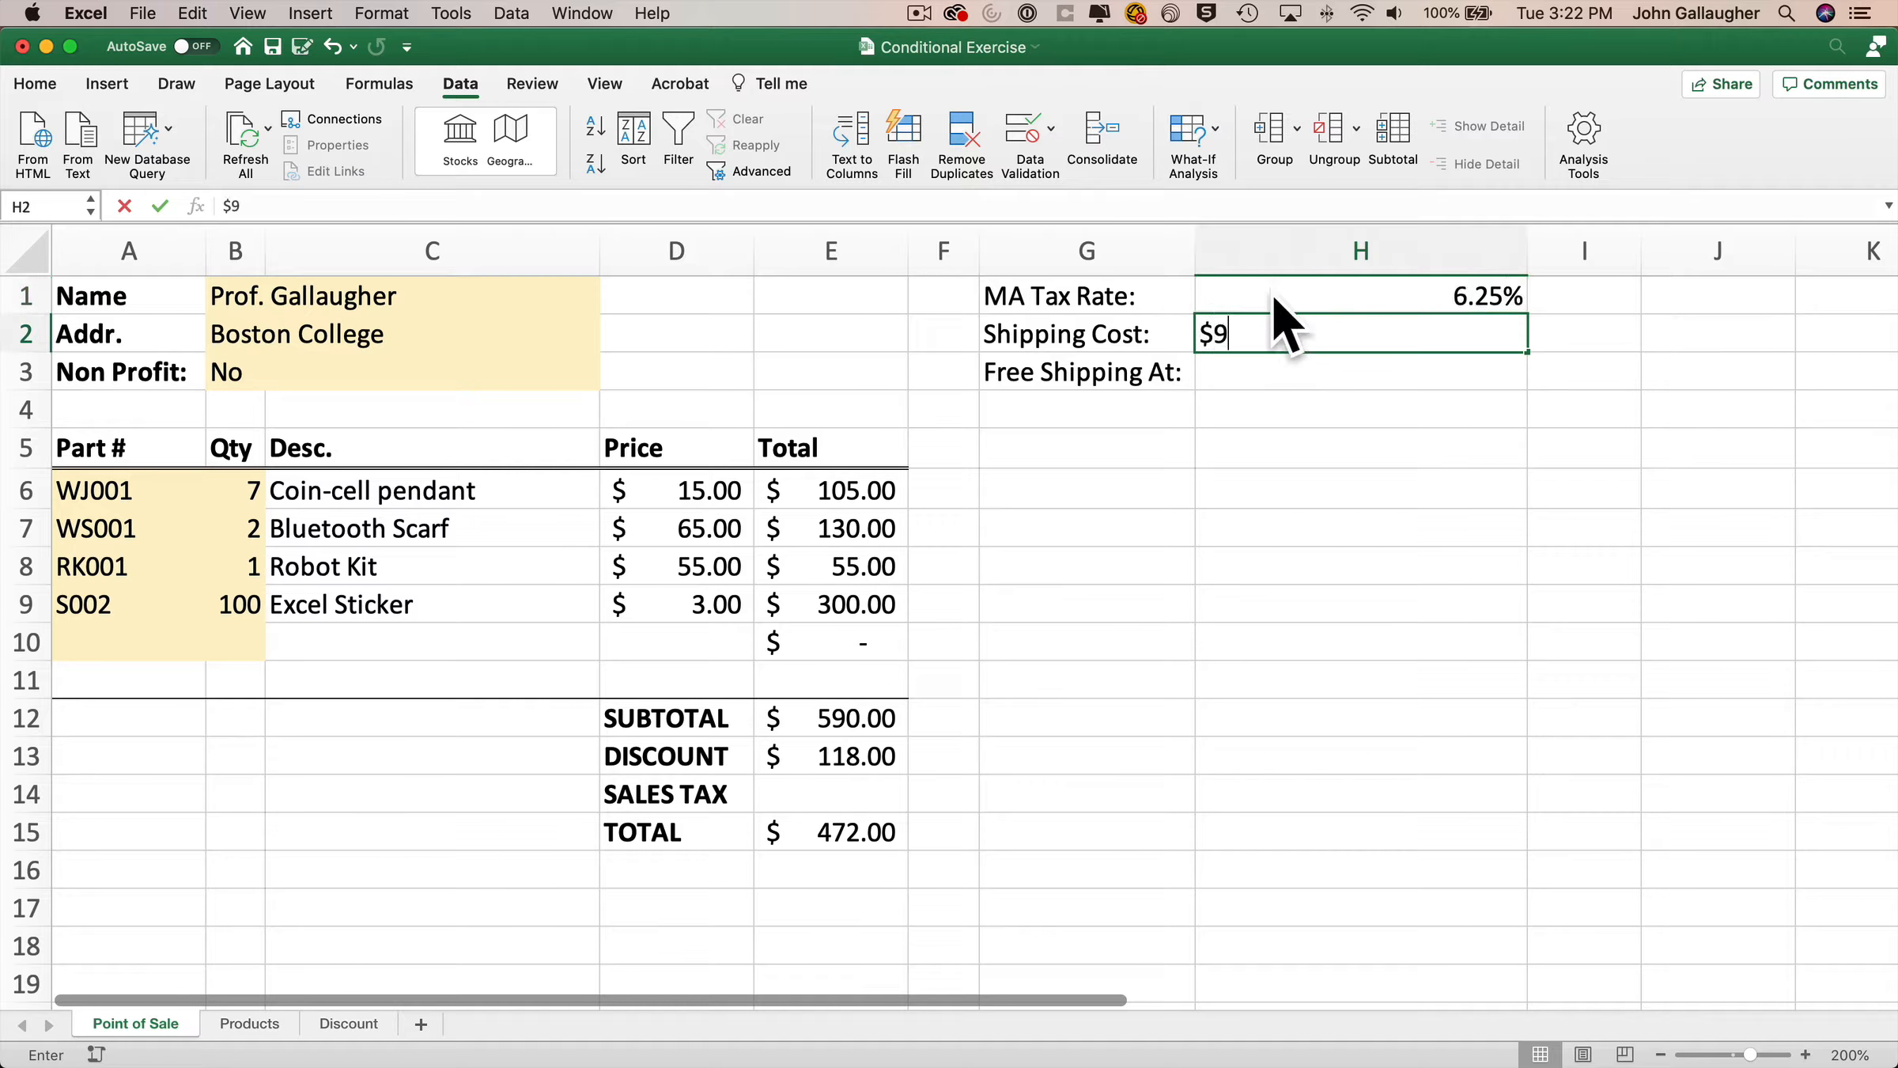
{"action": "type", "text": ".95"}
{"action": "key", "text": "Return"}
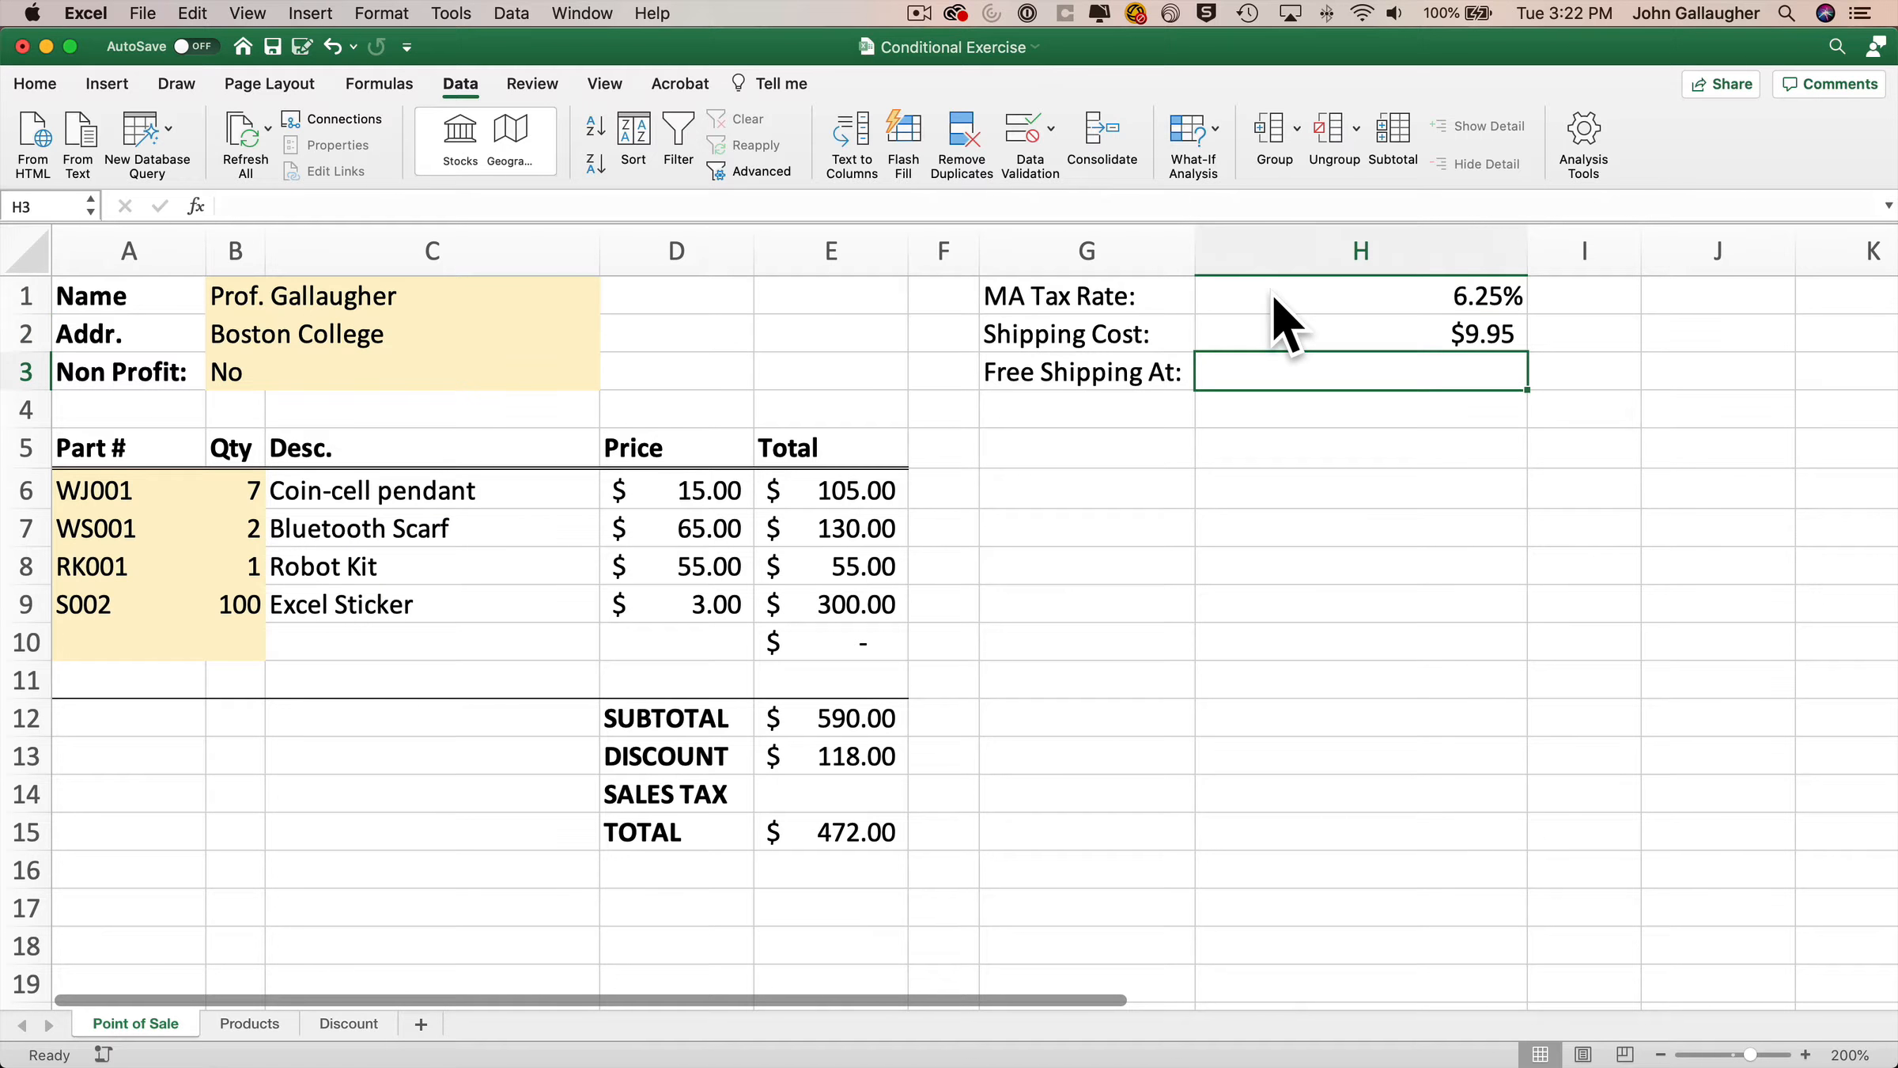
{"action": "type", "text": "$99"}
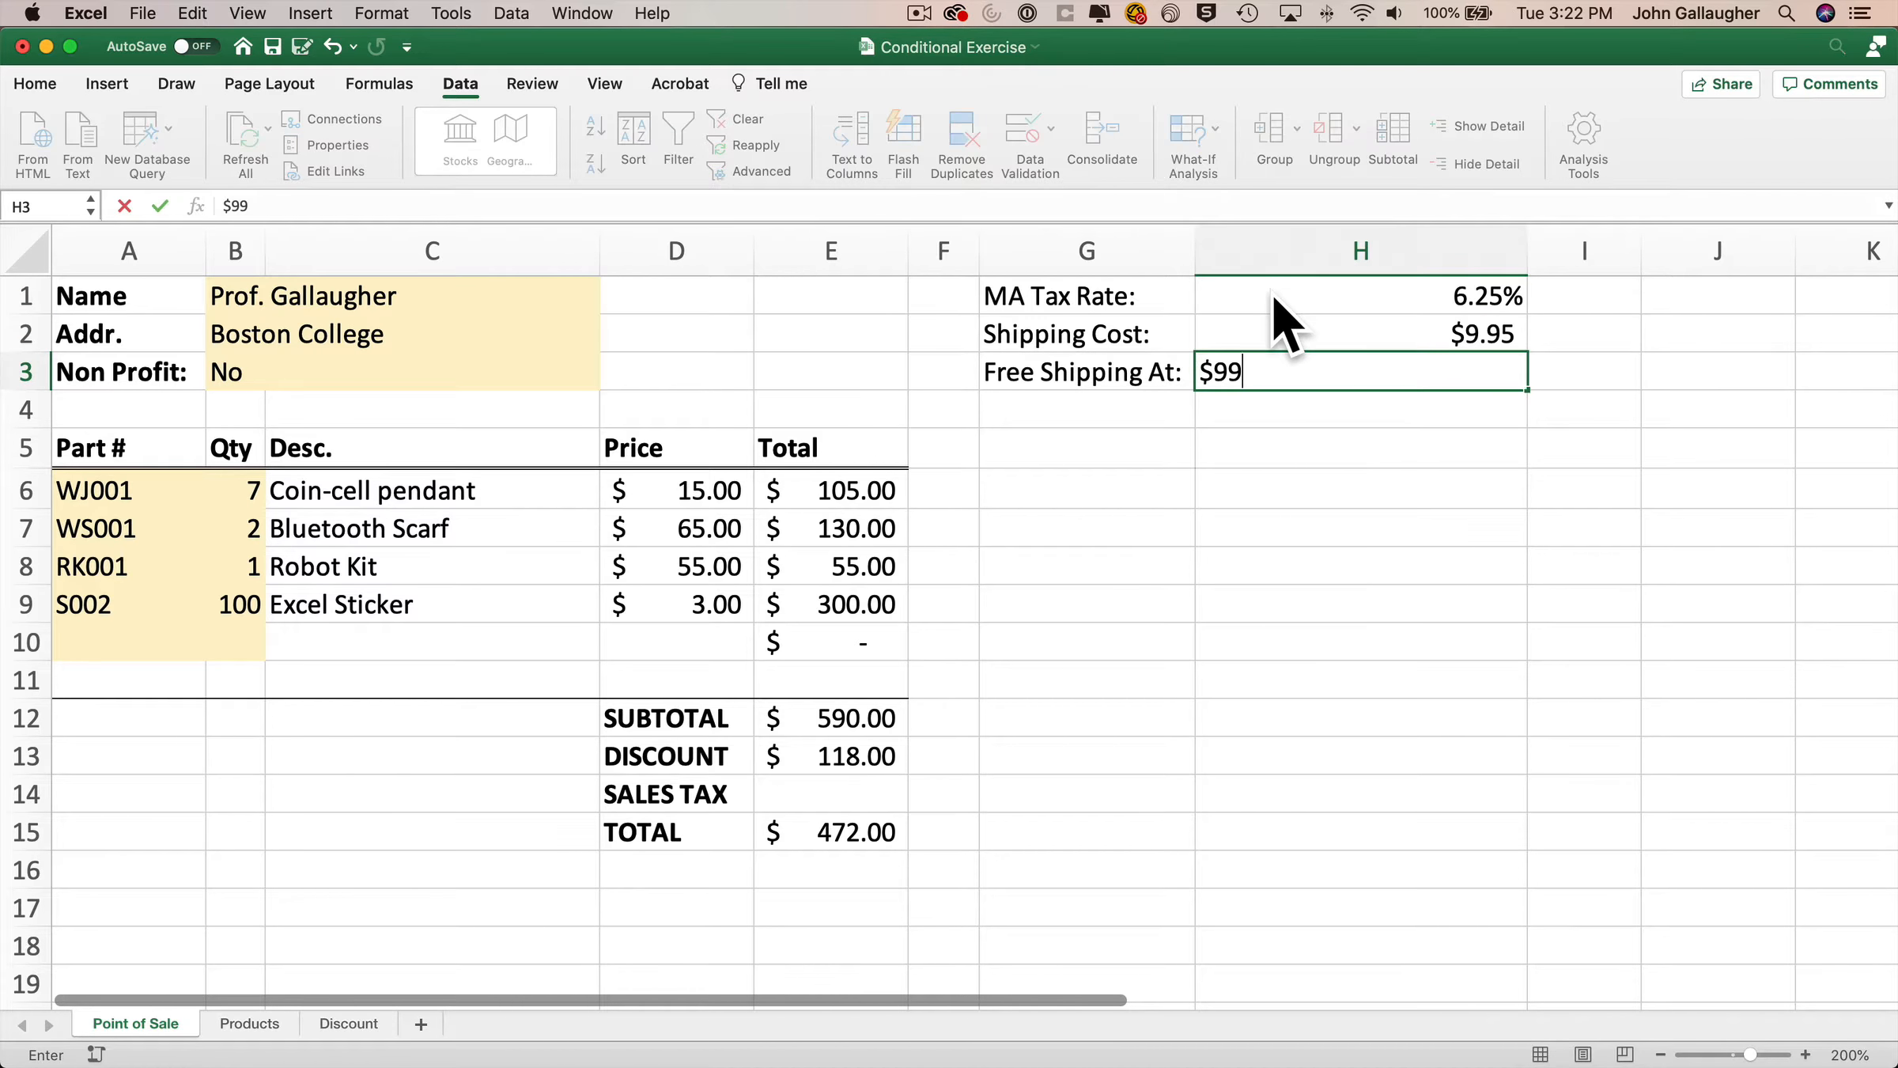
{"action": "key", "text": "Return"}
{"action": "key", "text": "Return"}
Enter the labels Free Stuff, Tier 1 and Tier 2 in G5:G7.
{"action": "key", "text": "Left"}
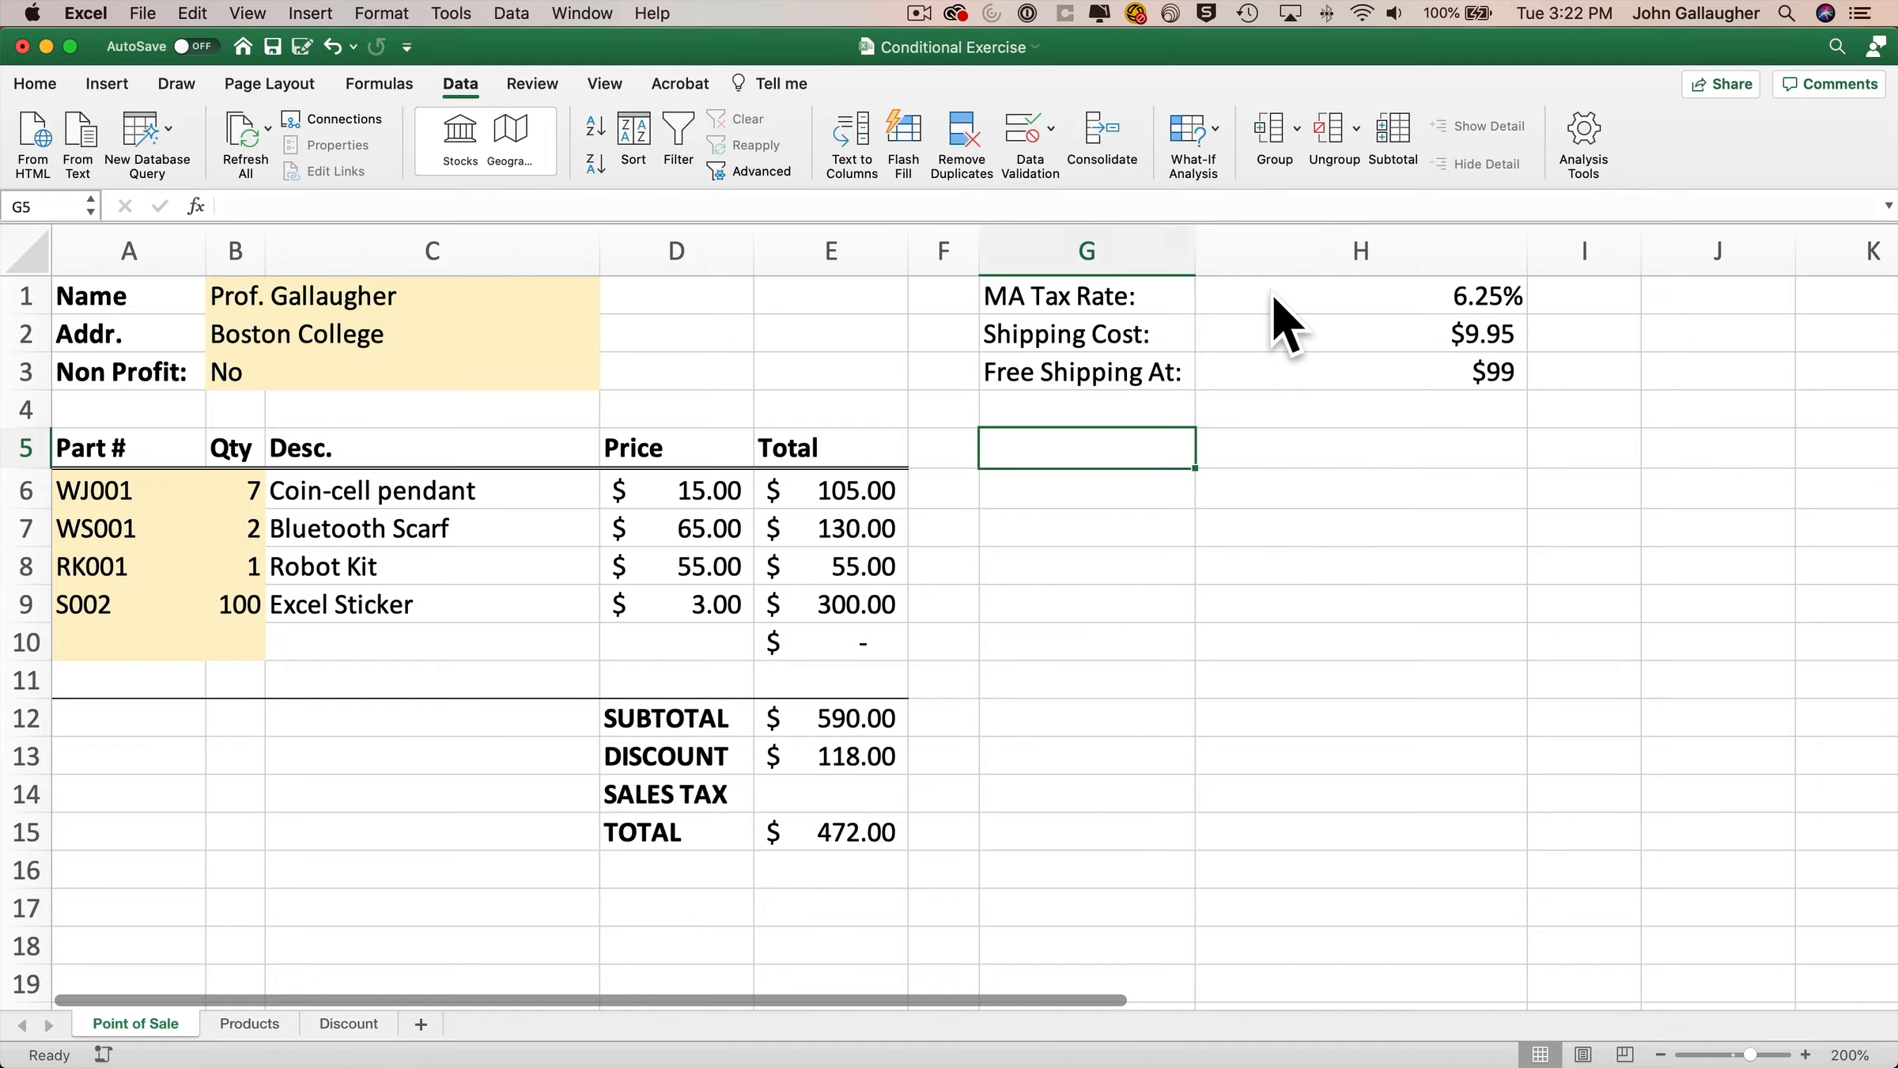
{"action": "type", "text": "Free "}
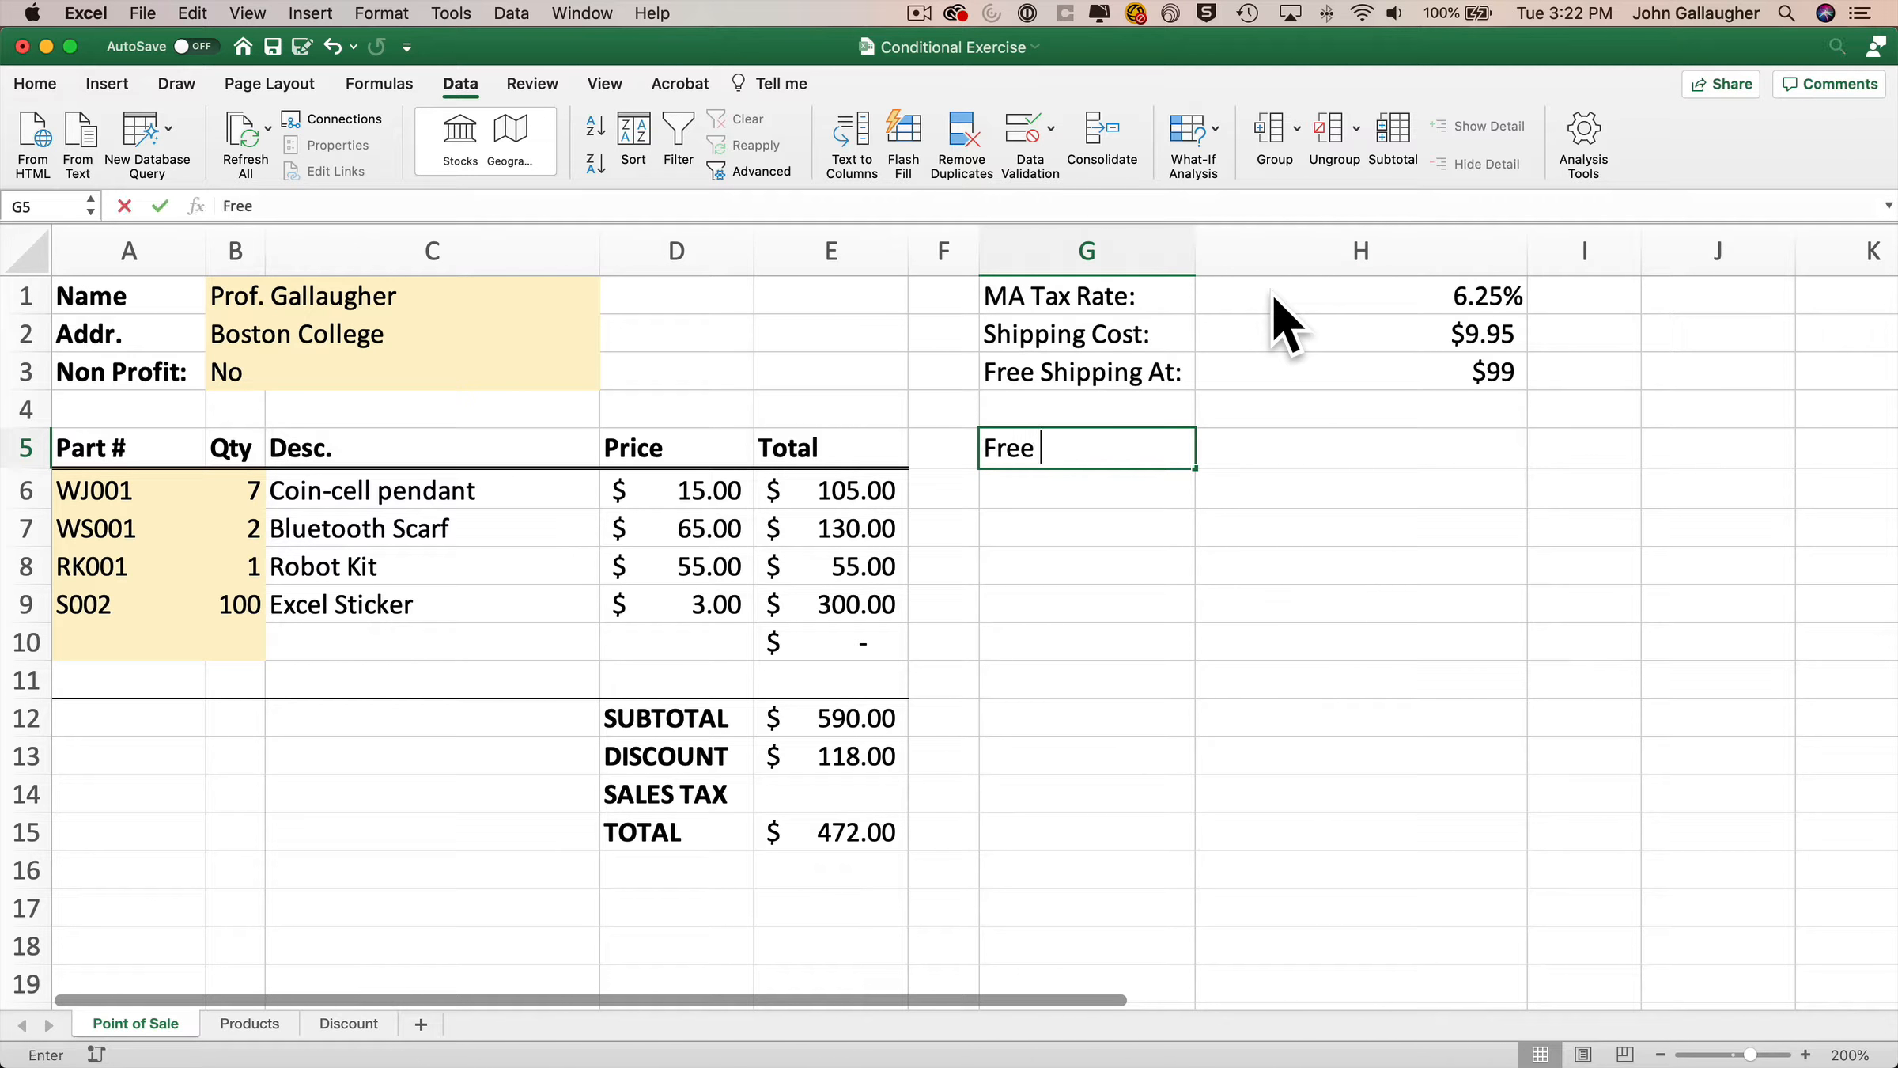
{"action": "type", "text": "Stuff"}
{"action": "key", "text": "Return"}
{"action": "type", "text": "Tier"}
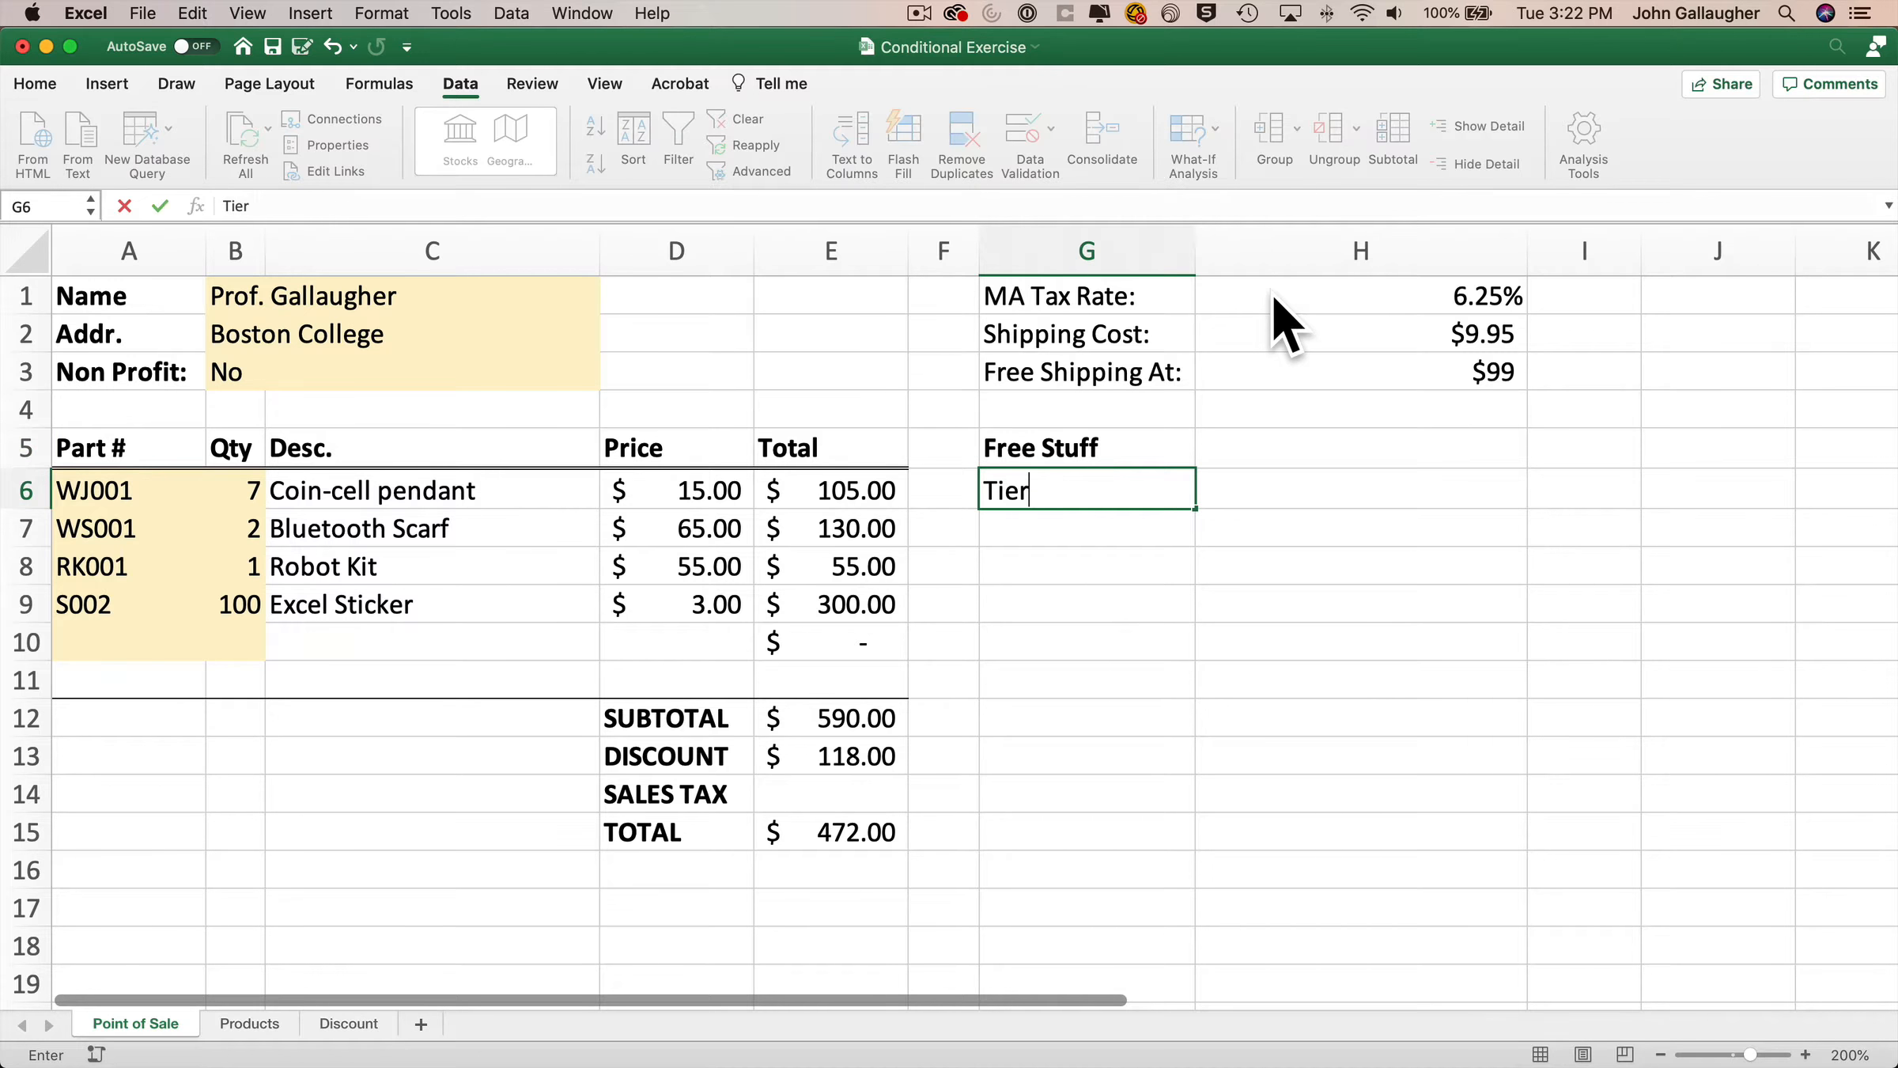
{"action": "type", "text": " 1"}
{"action": "key", "text": "Return"}
{"action": "type", "text": "Tier 2"}
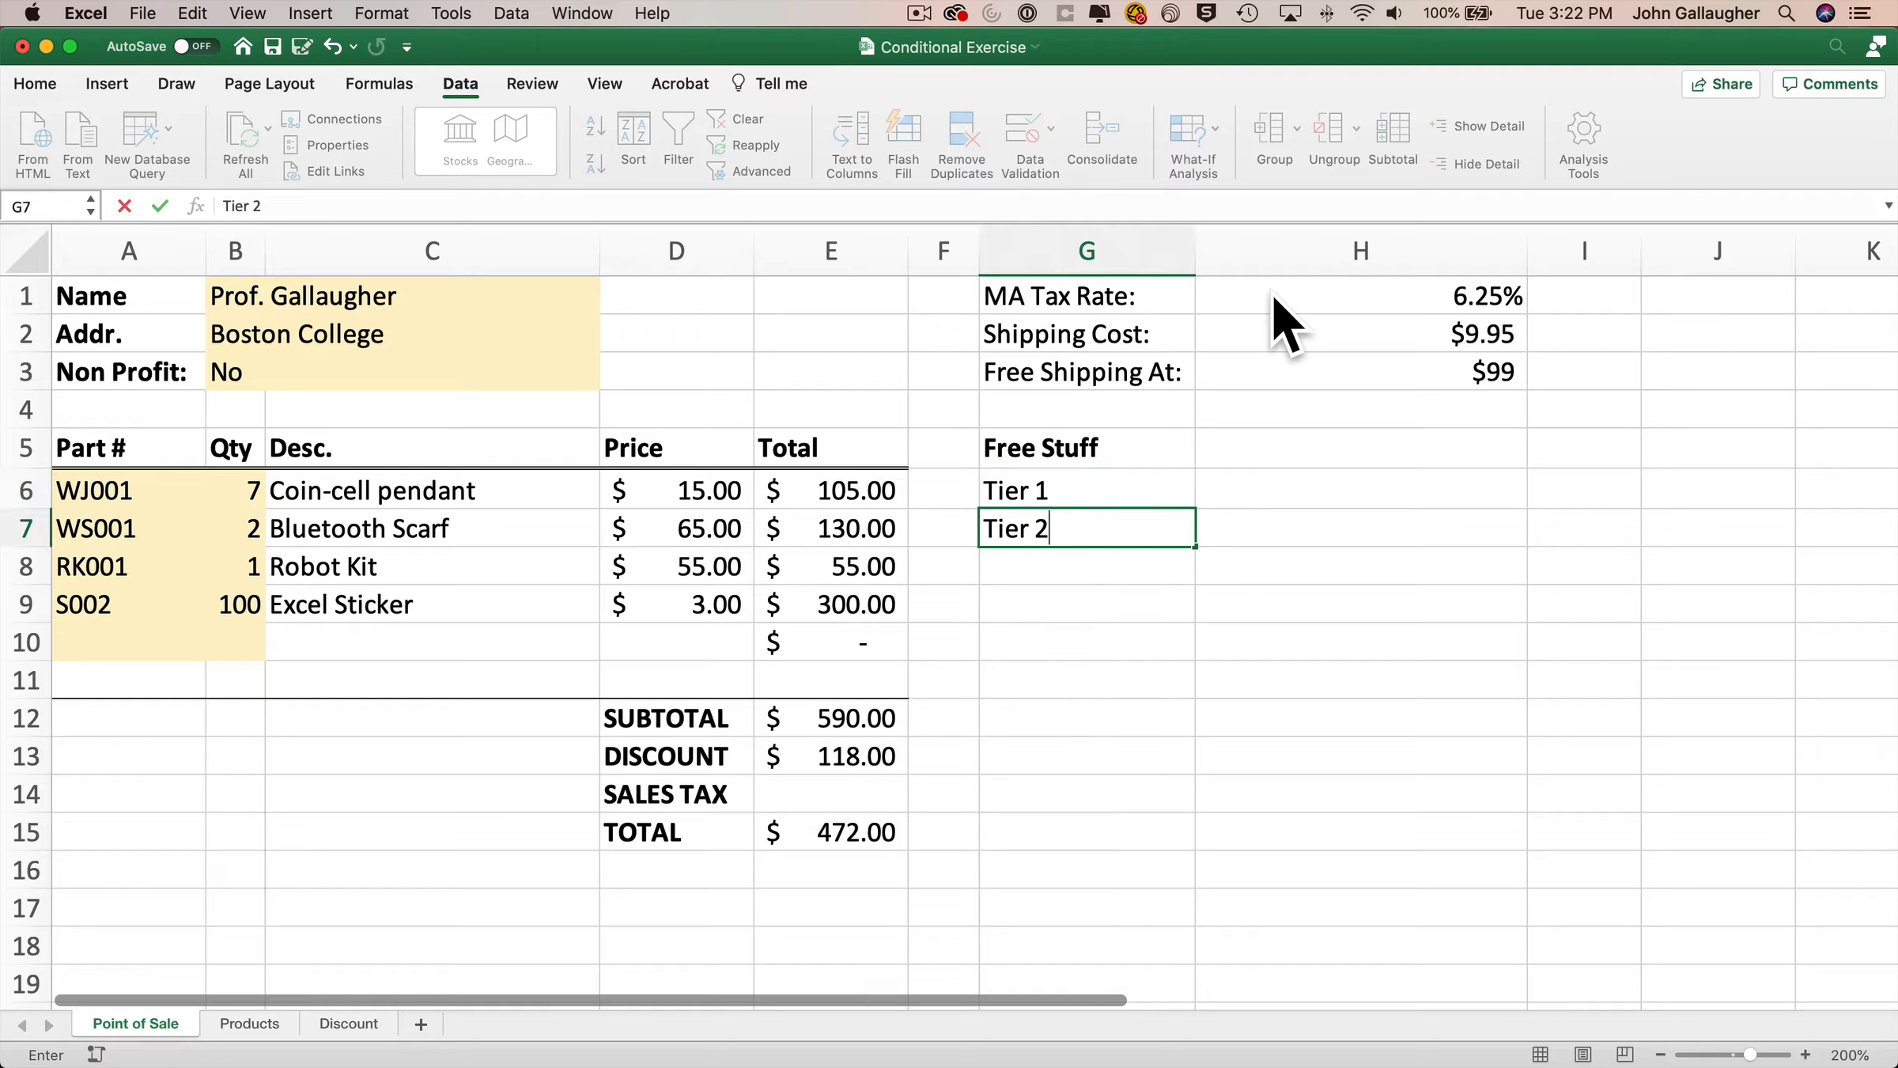
{"action": "key", "text": "Tab"}
Enter the column headers SubTotal in H5 and Item in I5.
{"action": "key", "text": "Up"}
{"action": "key", "text": "Up"}
{"action": "type", "text": "S"}
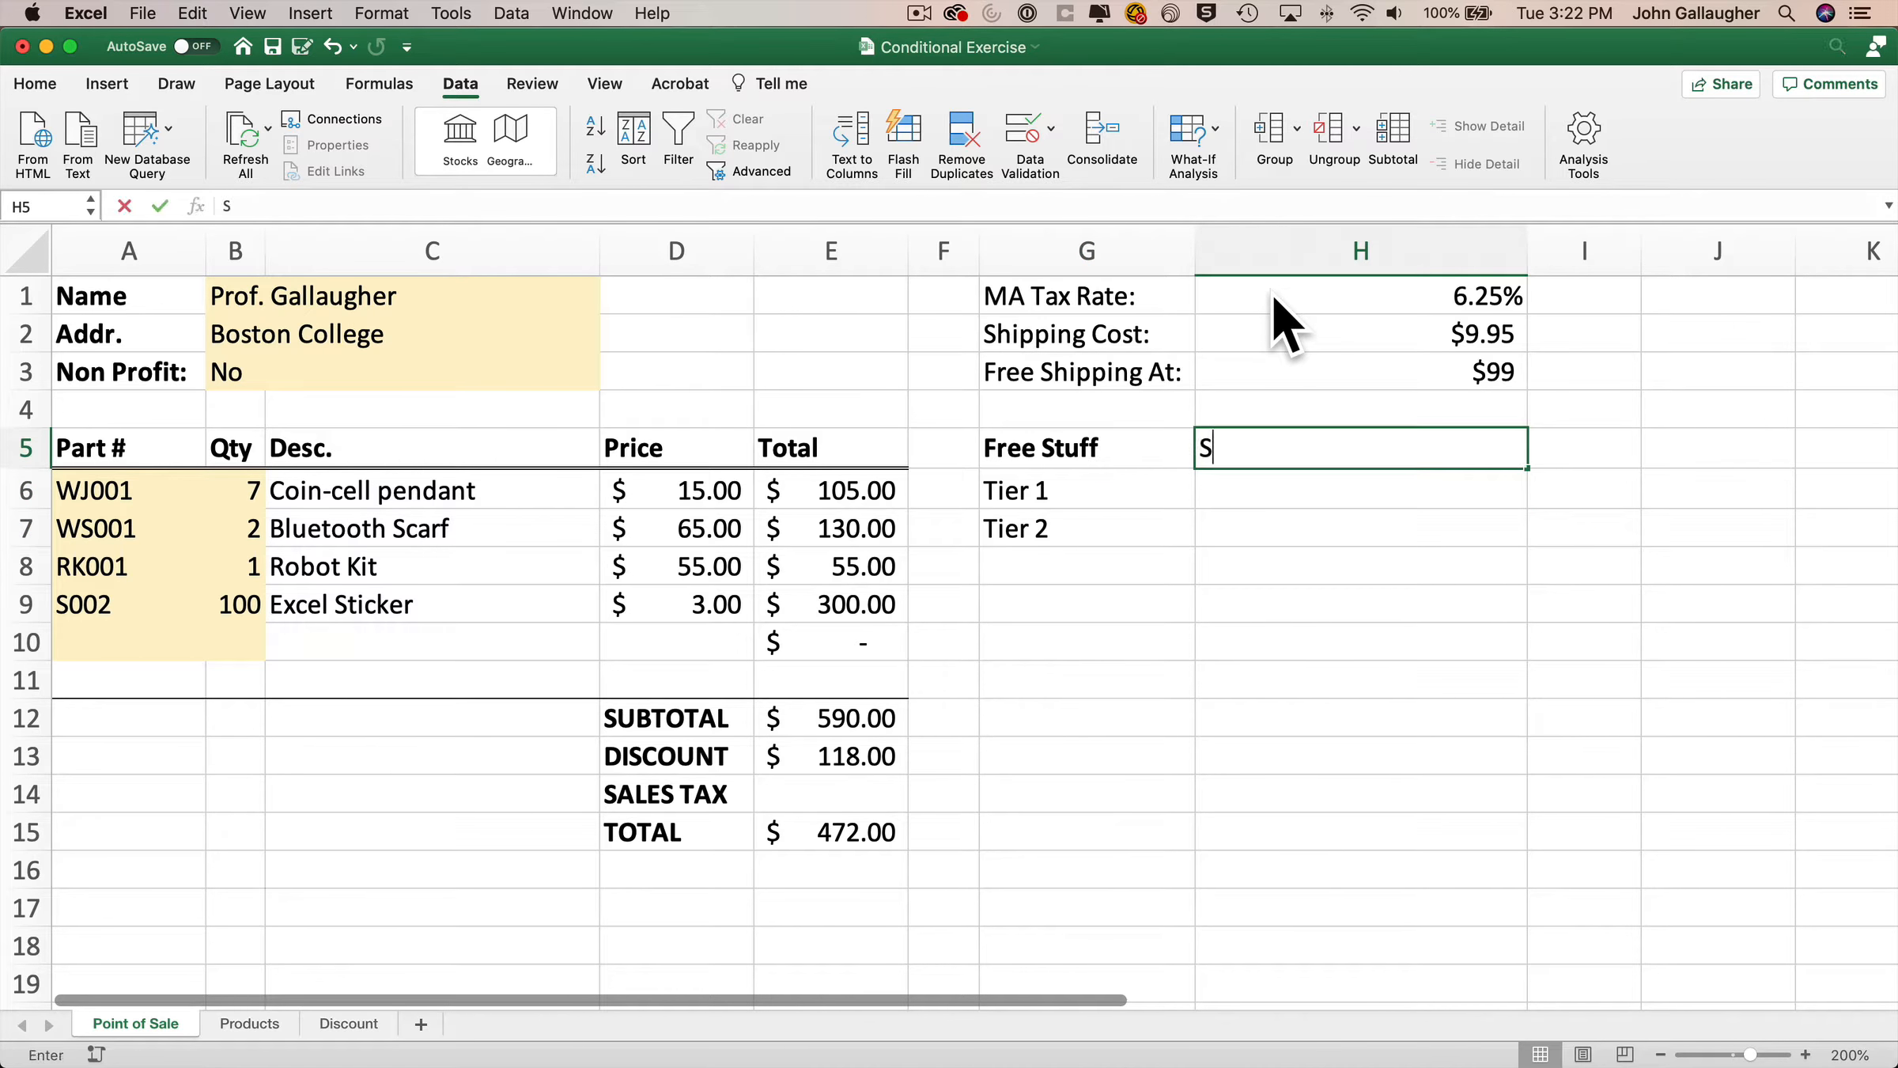
{"action": "type", "text": "ubTotal"}
{"action": "key", "text": "Tab"}
{"action": "type", "text": "Item"}
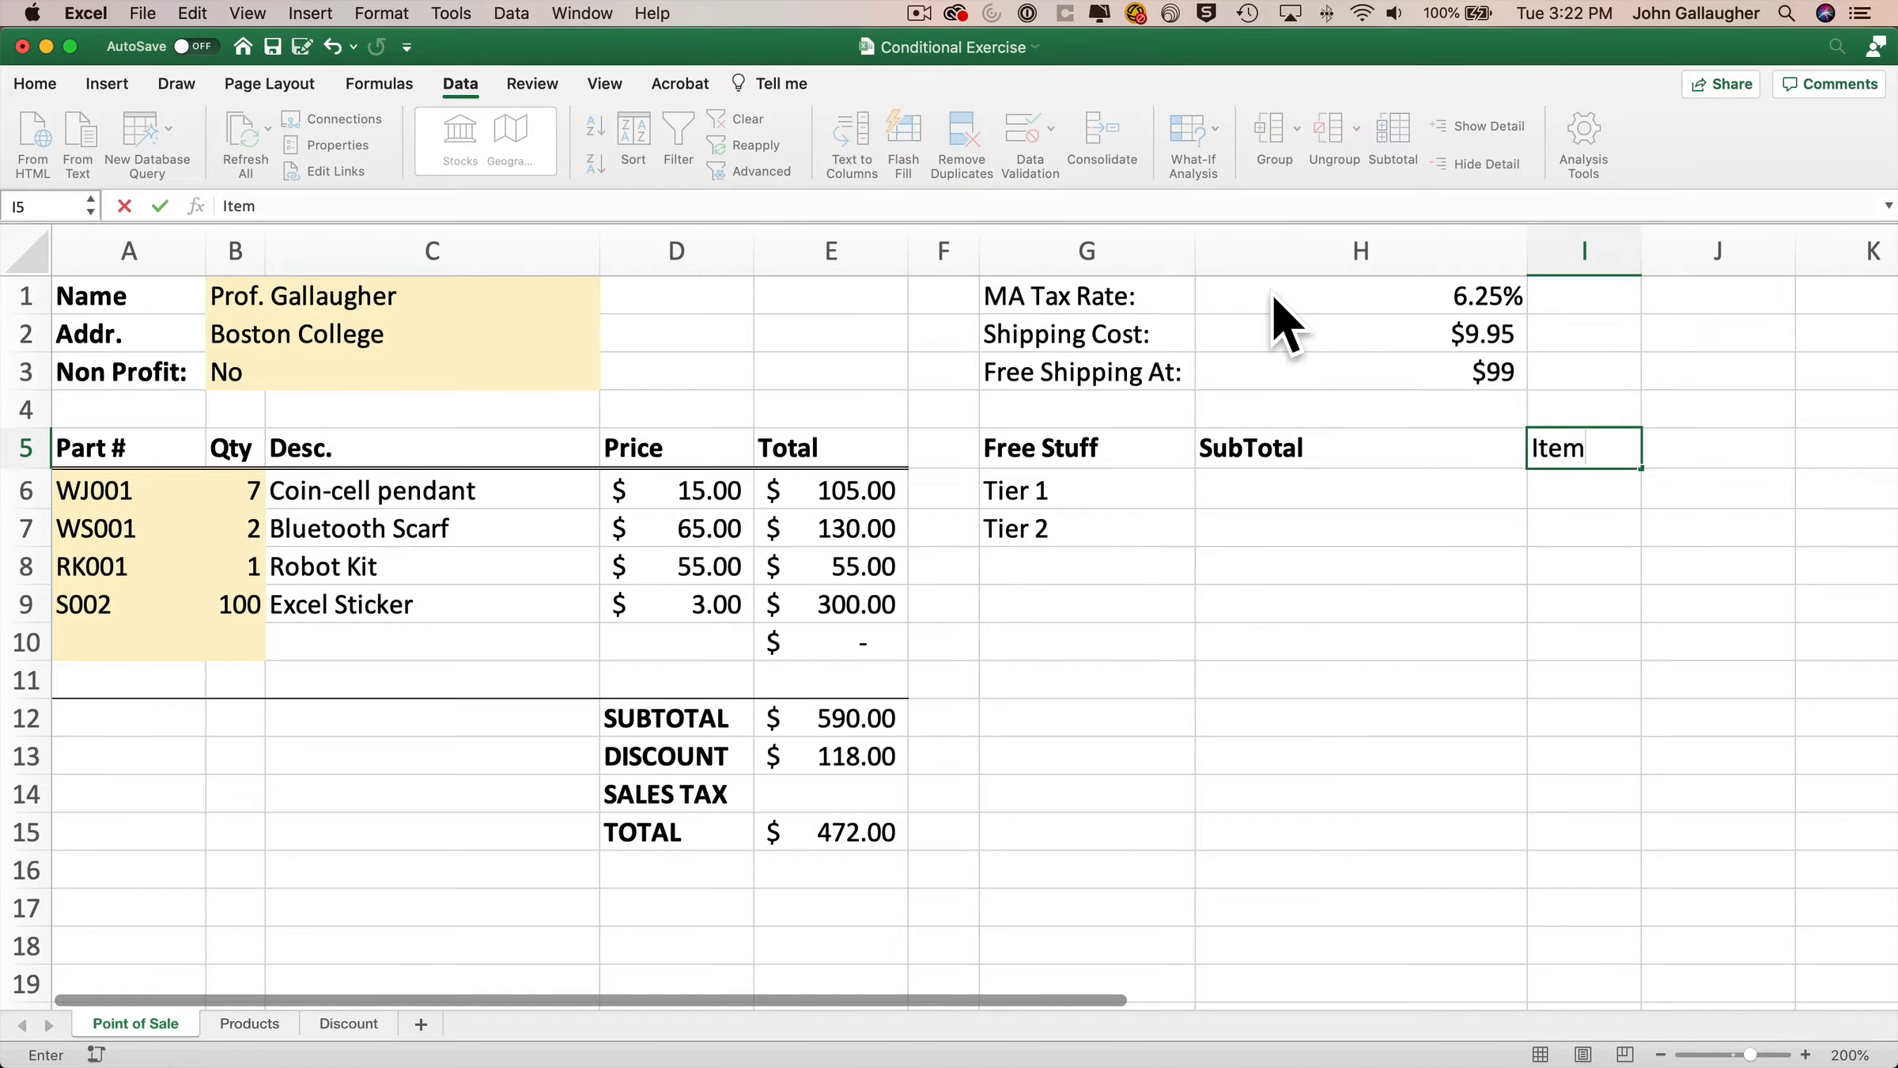
{"action": "key", "text": "Return"}
Bold the labels in G1:G7 and the headers in H5:I5, then autofit column H.
{"action": "left_click_drag", "start_coordinate": [1123, 297], "coordinate": [1093, 525]}
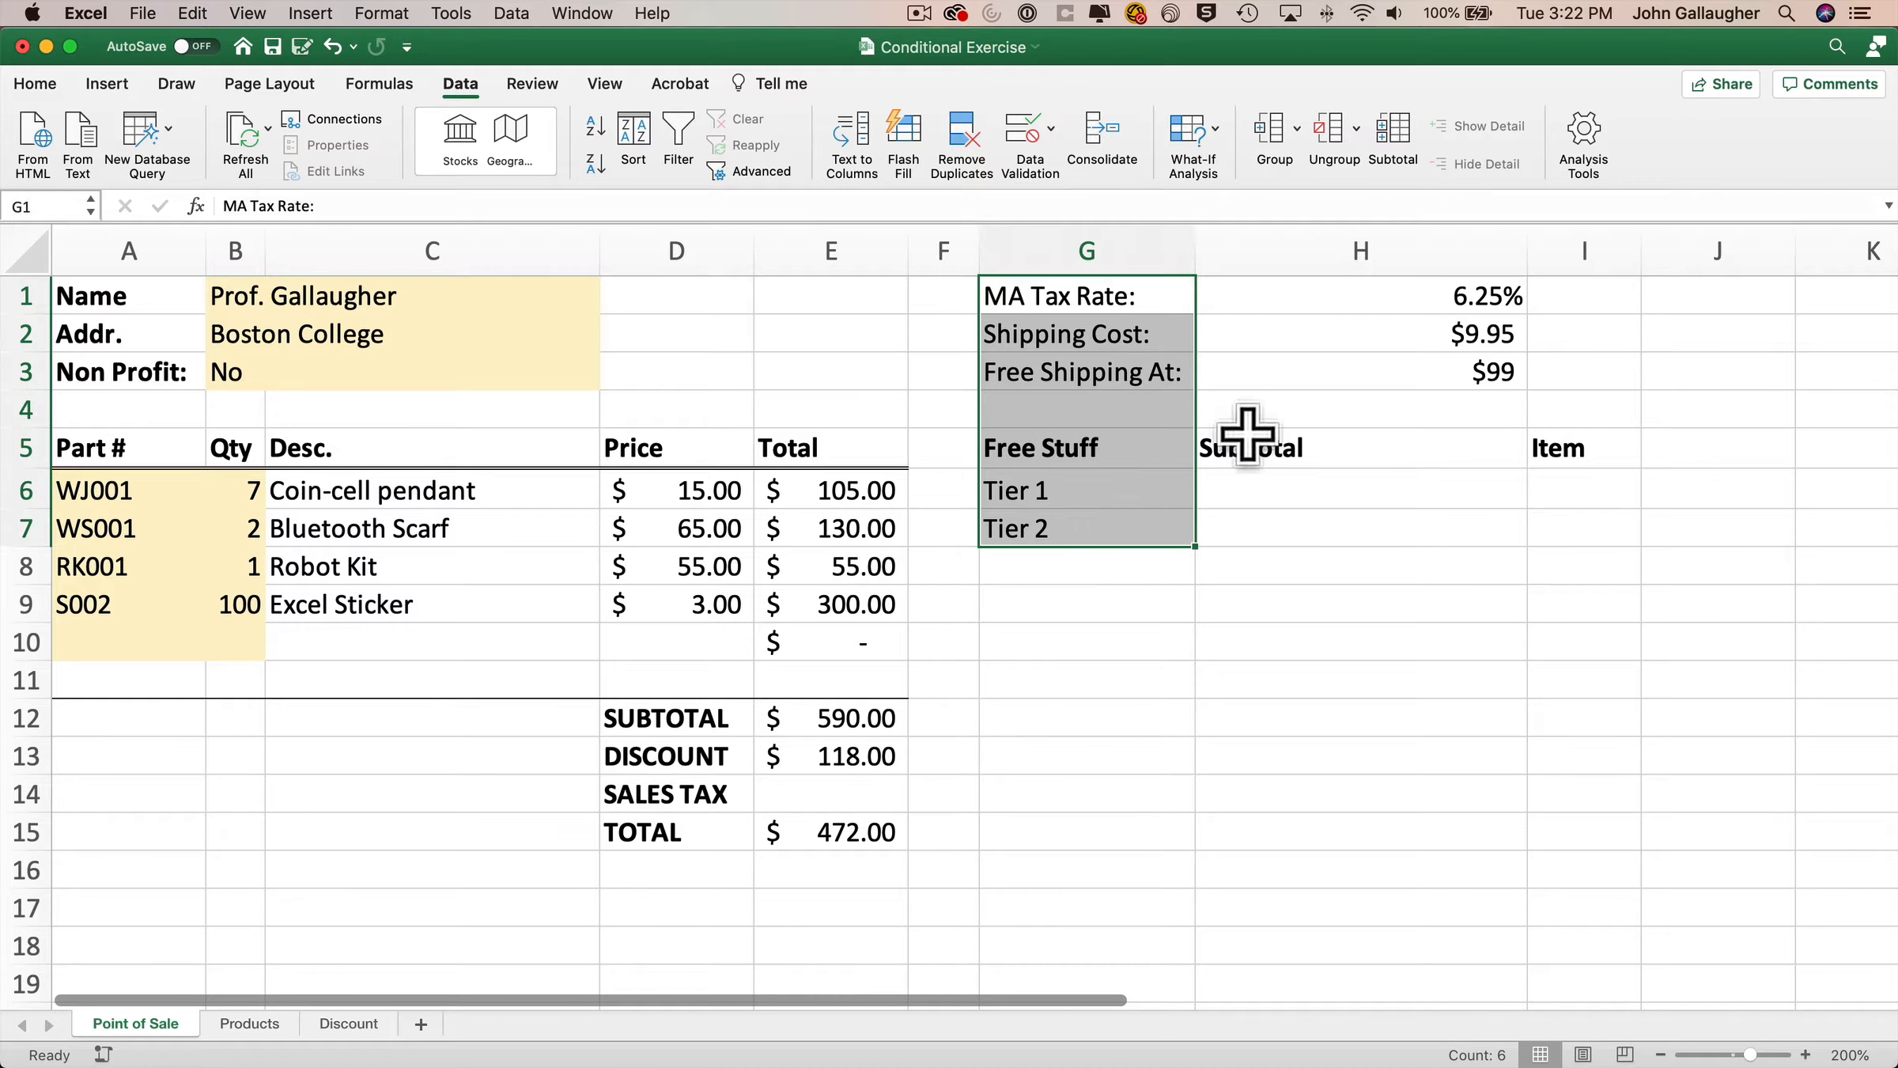
{"action": "key", "text": "super+b"}
{"action": "left_click_drag", "start_coordinate": [1491, 443], "coordinate": [1562, 447]}
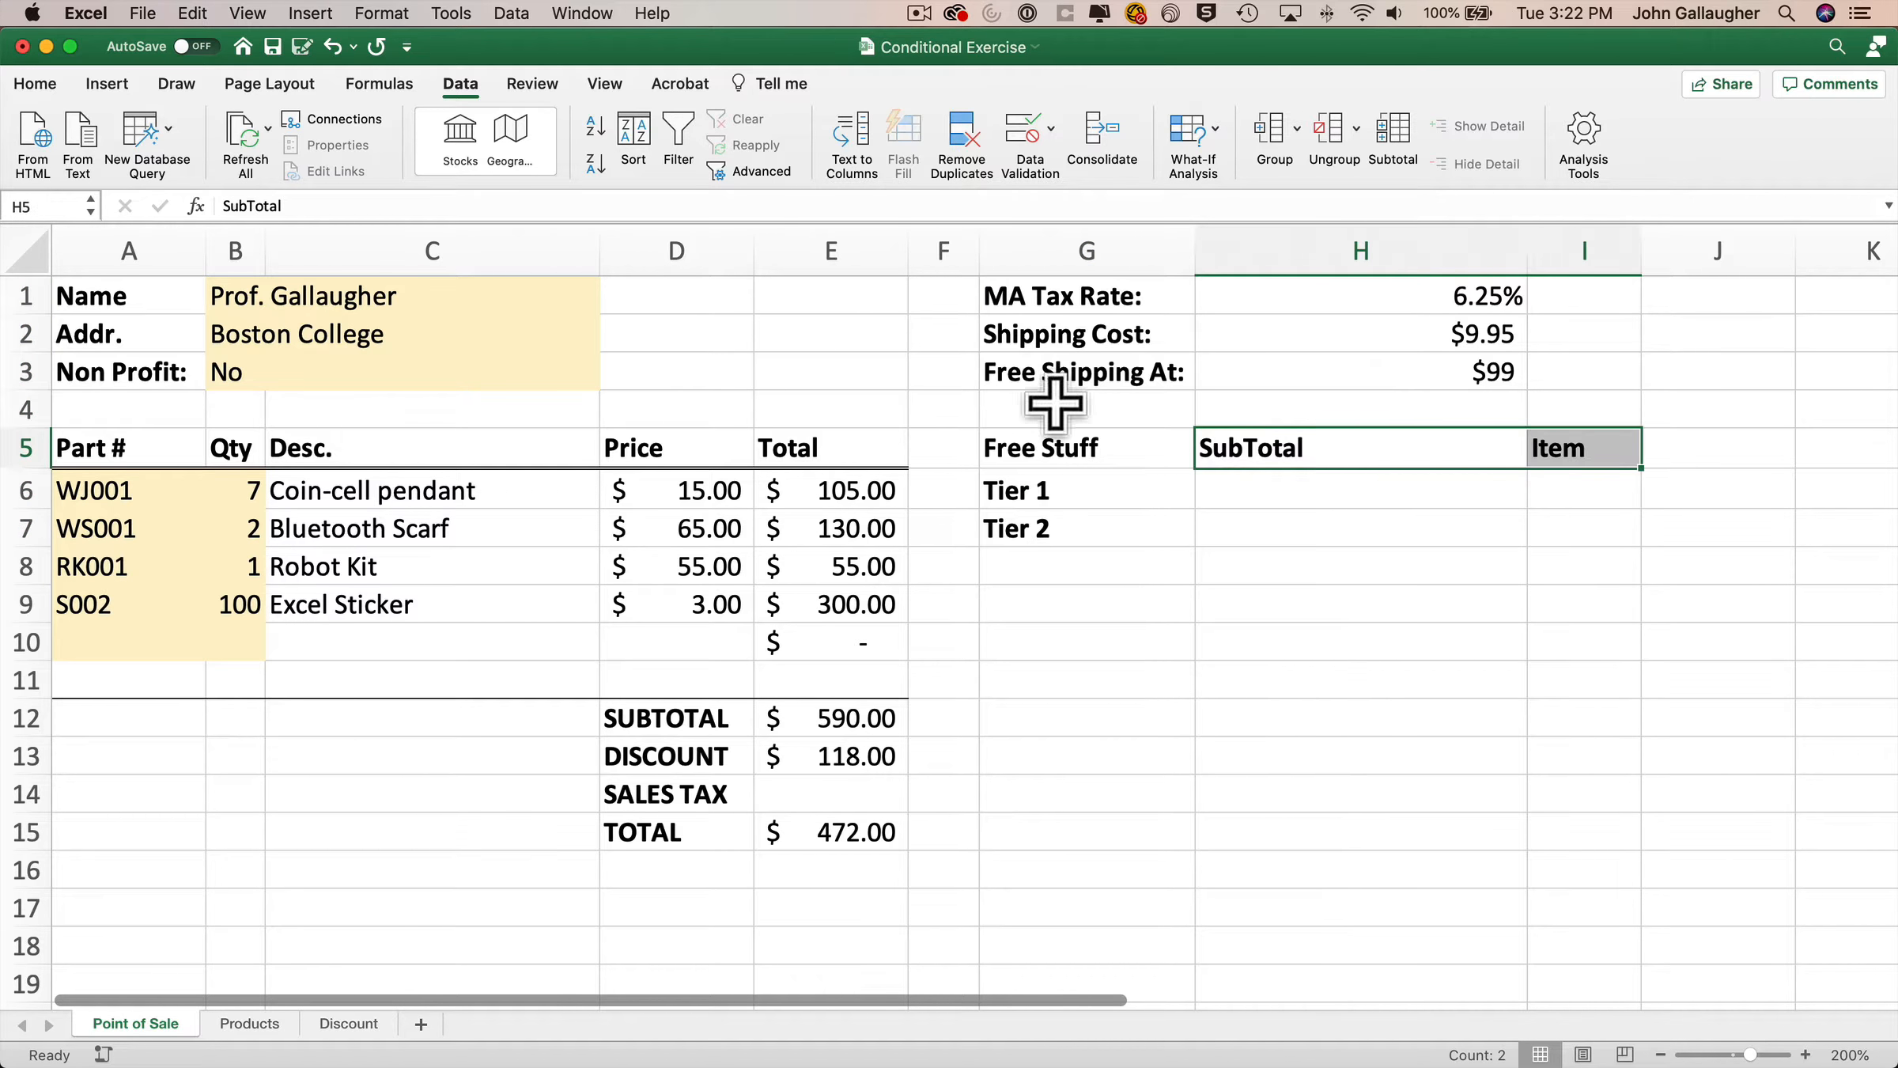
{"action": "key", "text": "super+b"}
{"action": "double_click", "coordinate": [1528, 251]}
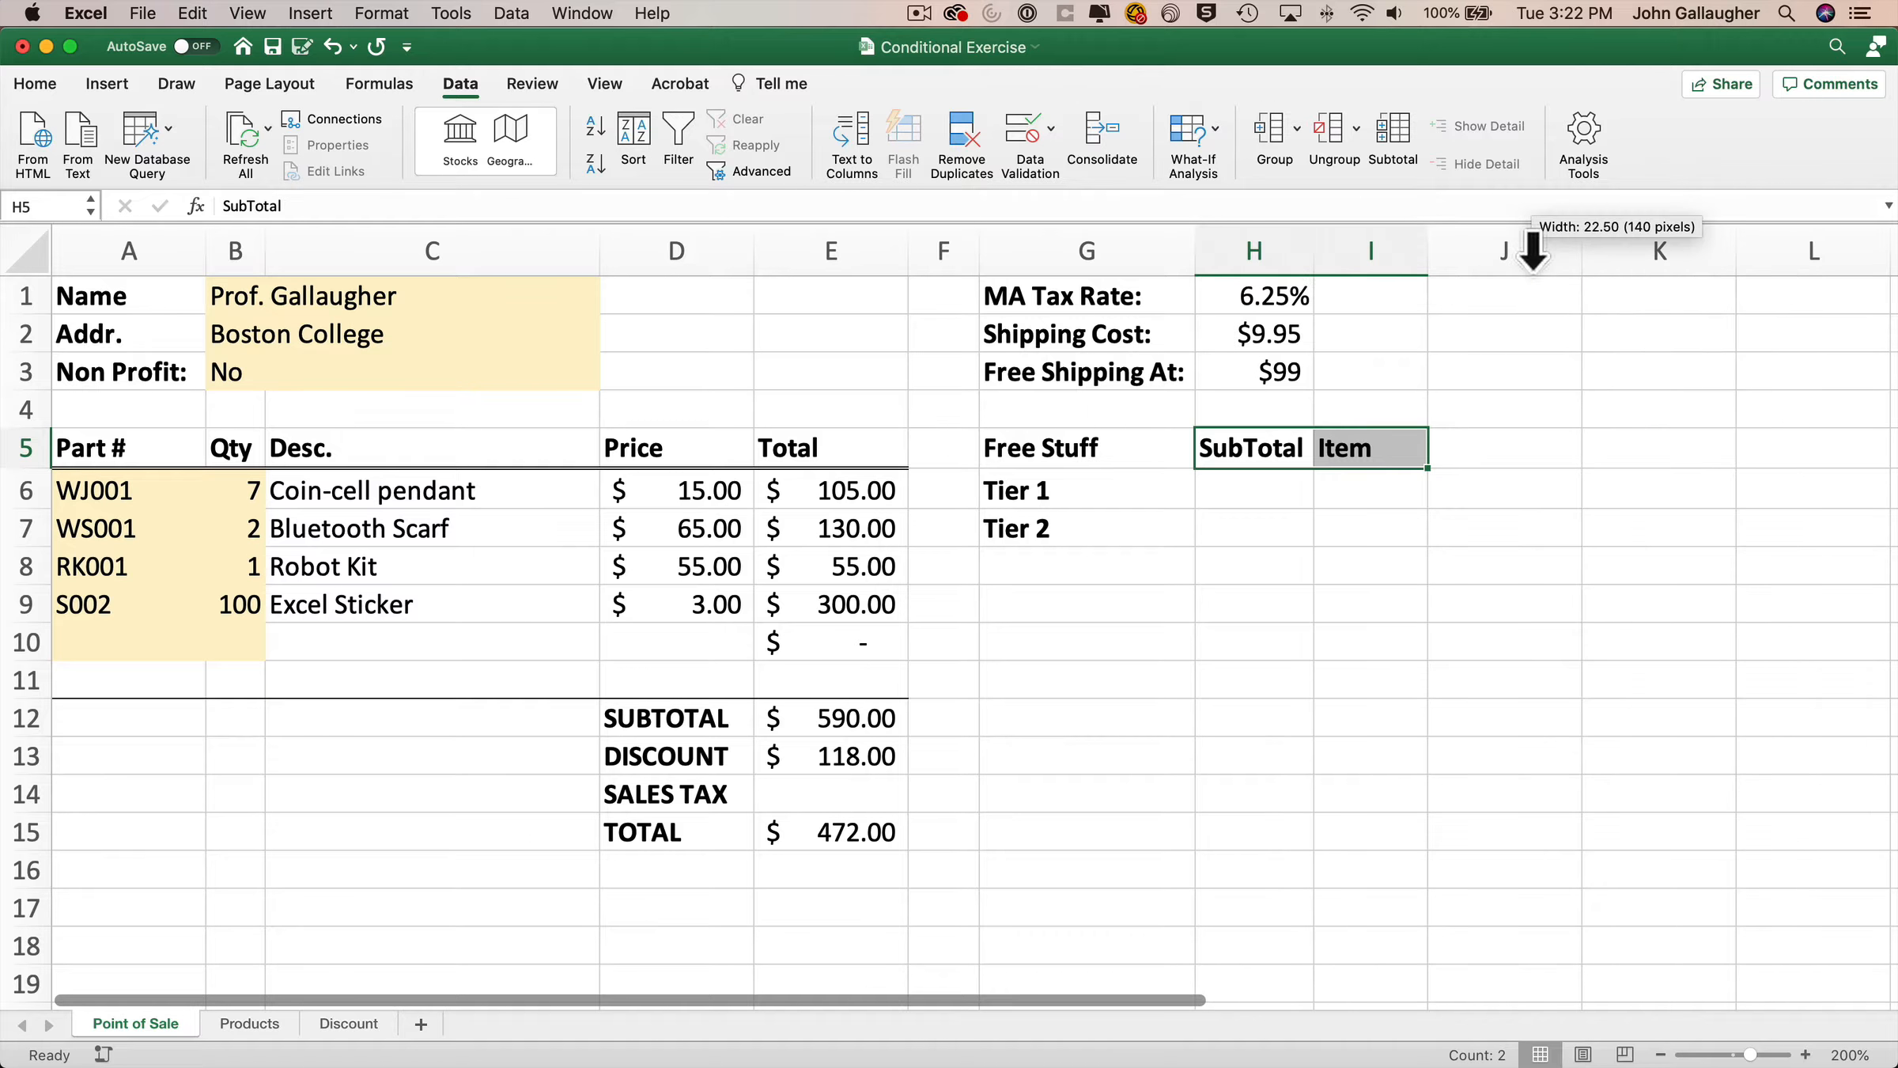
Enter the tier subtotals $99 for Tier 1 and $299 for Tier 2 in H6:H7.
{"action": "left_click", "coordinate": [1269, 492]}
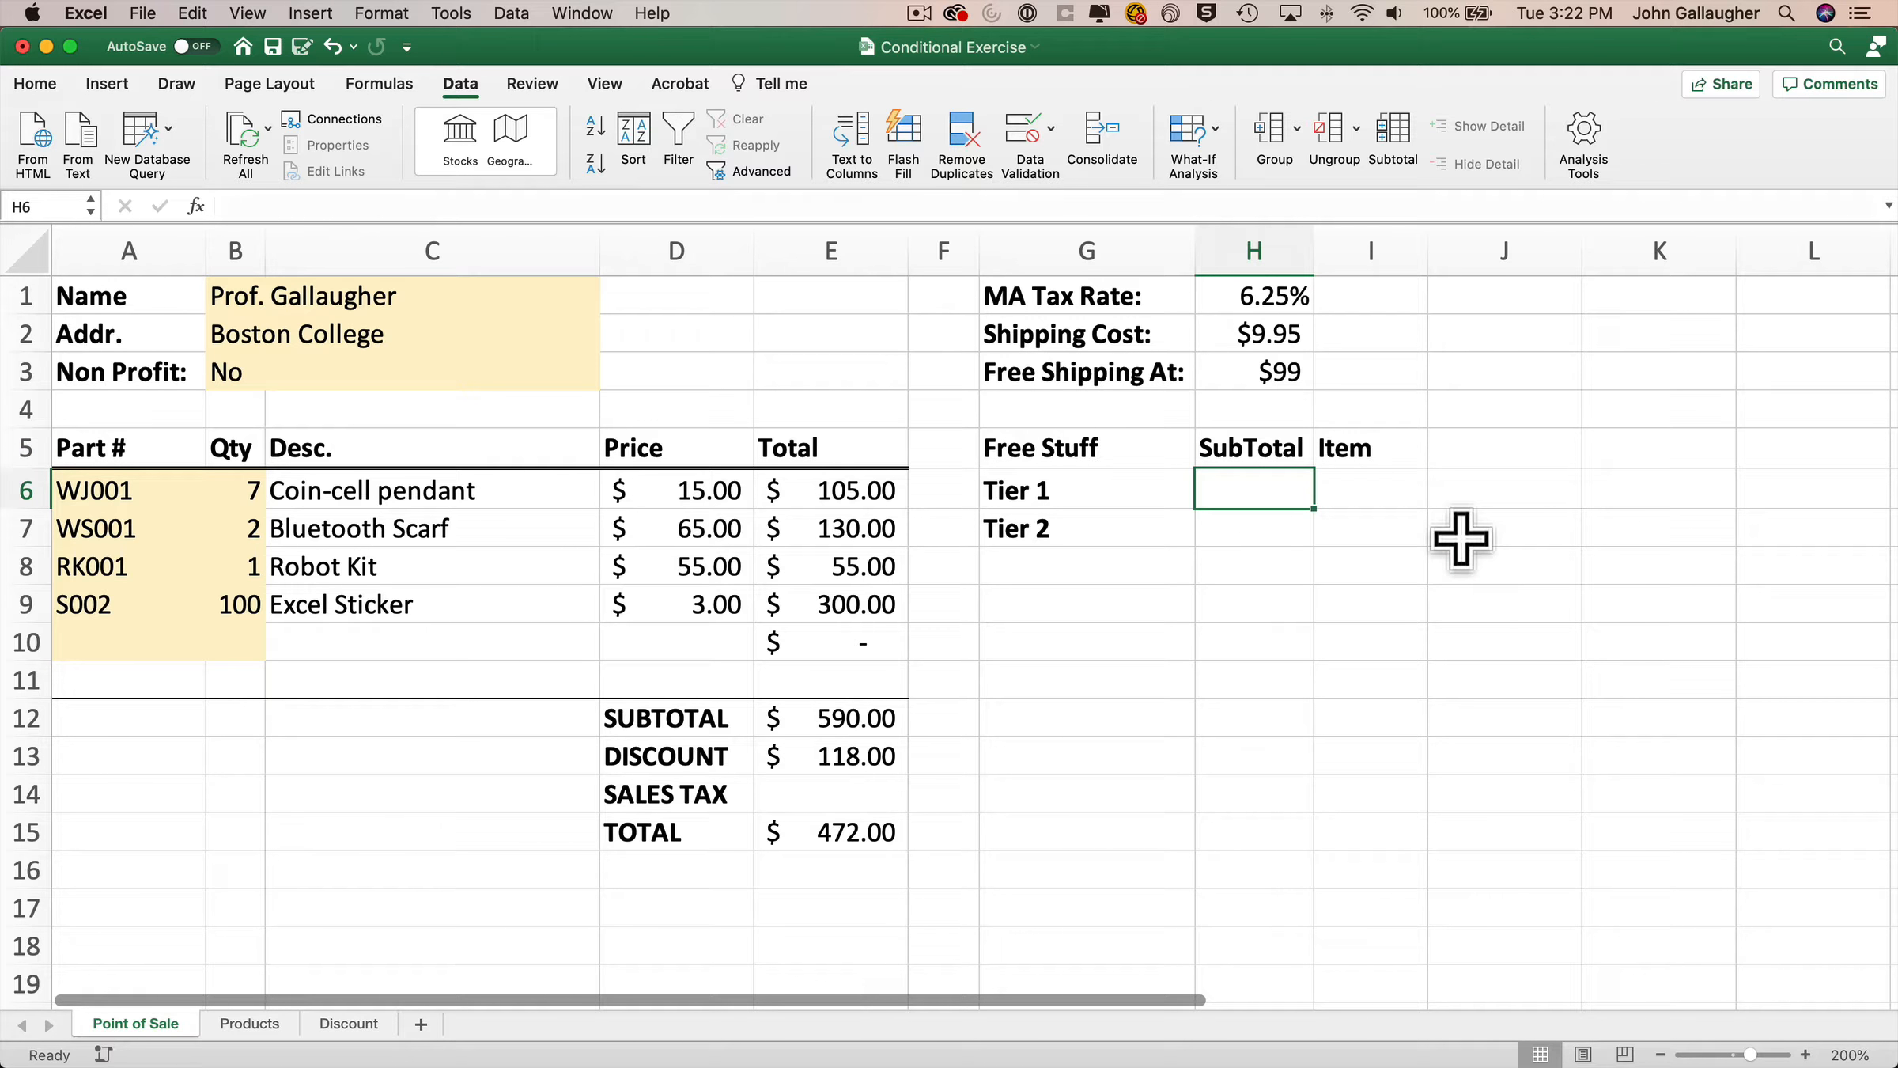
{"action": "type", "text": "$99"}
{"action": "key", "text": "Return"}
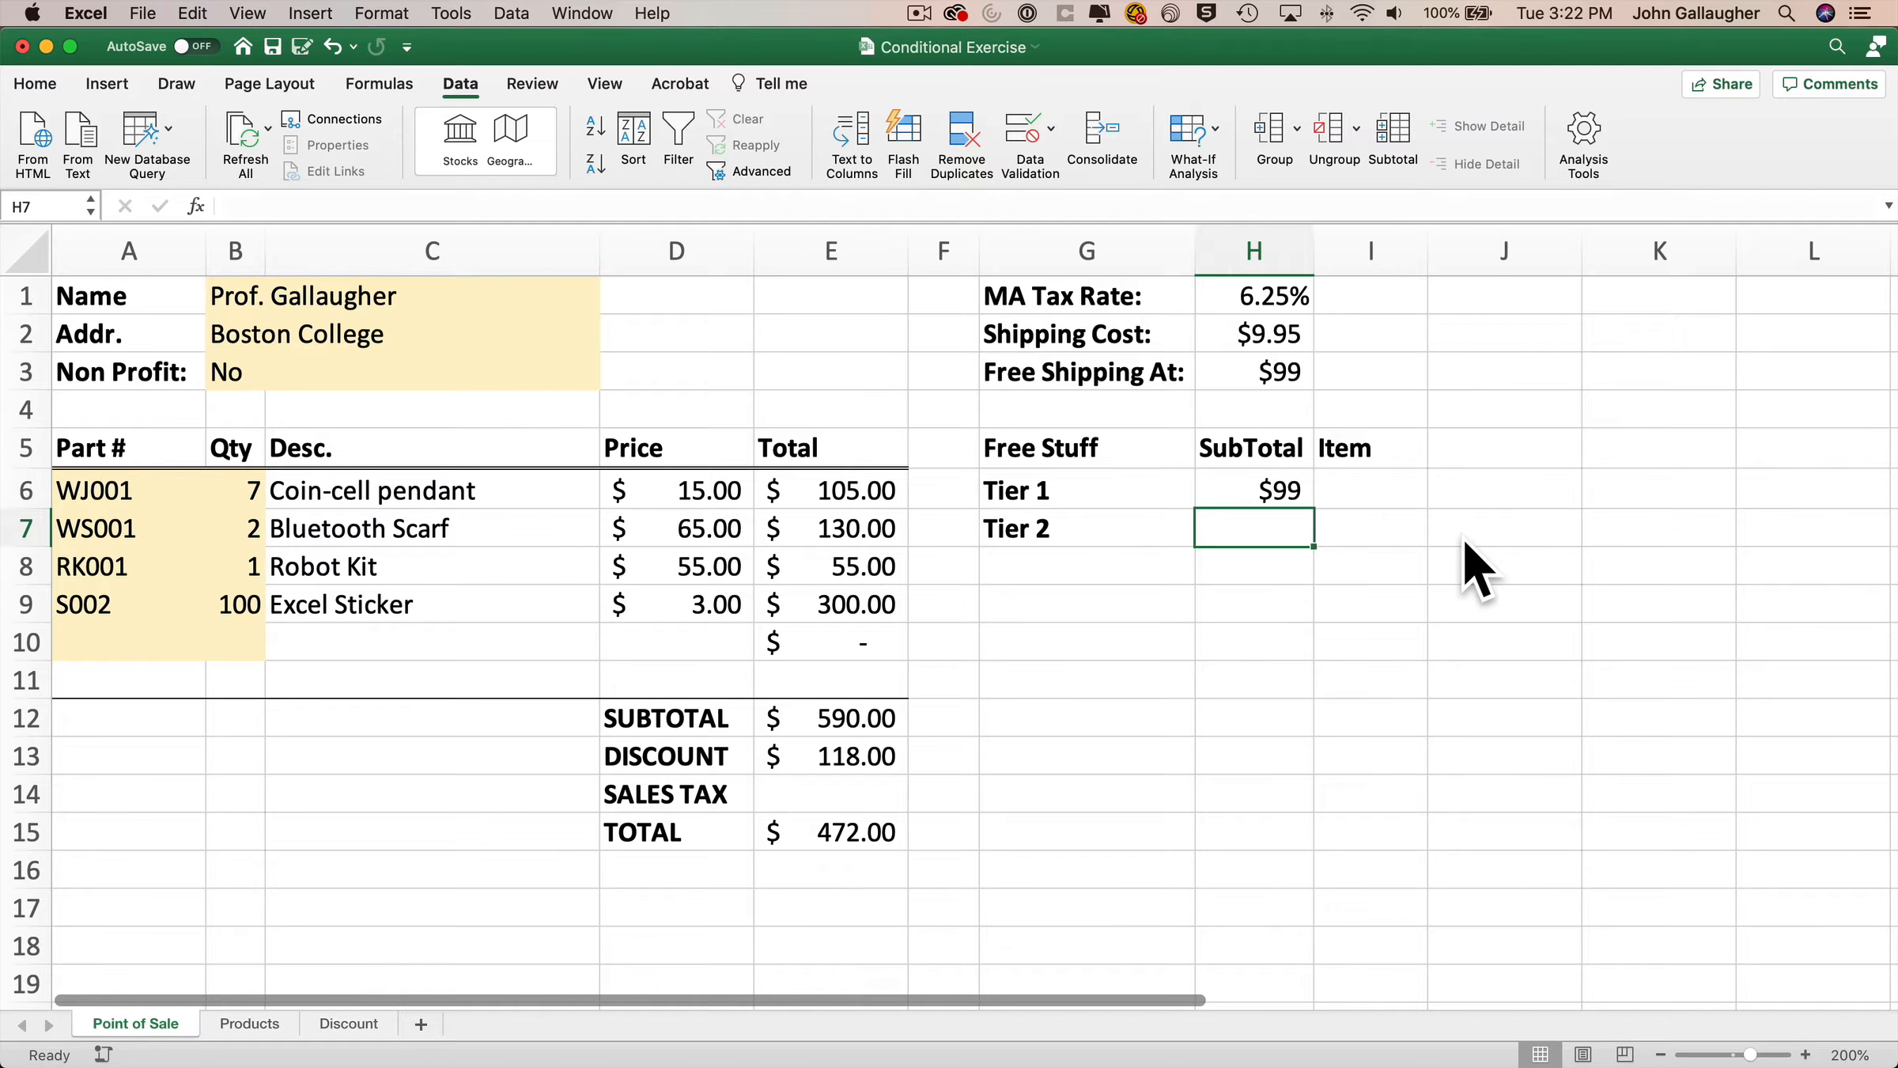
{"action": "type", "text": "$299"}
{"action": "key", "text": "Tab"}
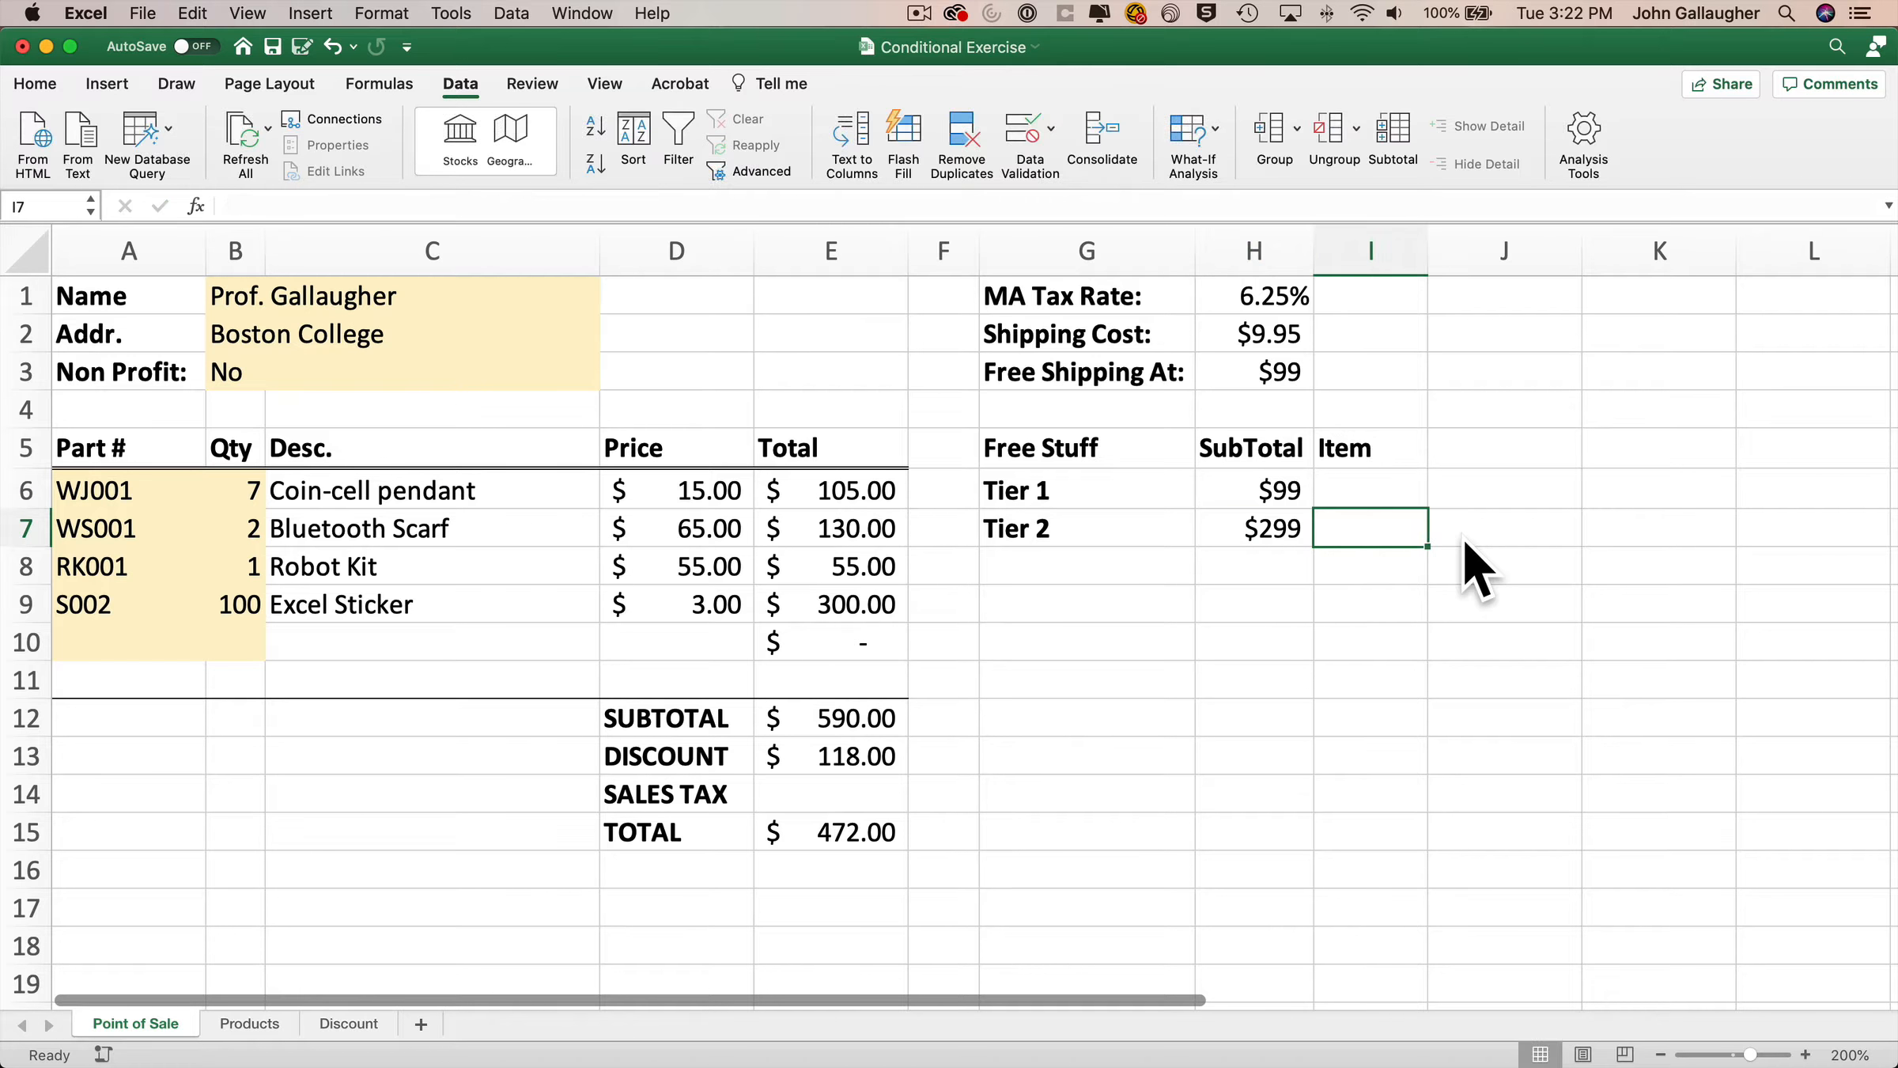
Link the Tier 1 item cell I6 to the Ada Lovelace Sticker description on the Products sheet.
{"action": "key", "text": "Up"}
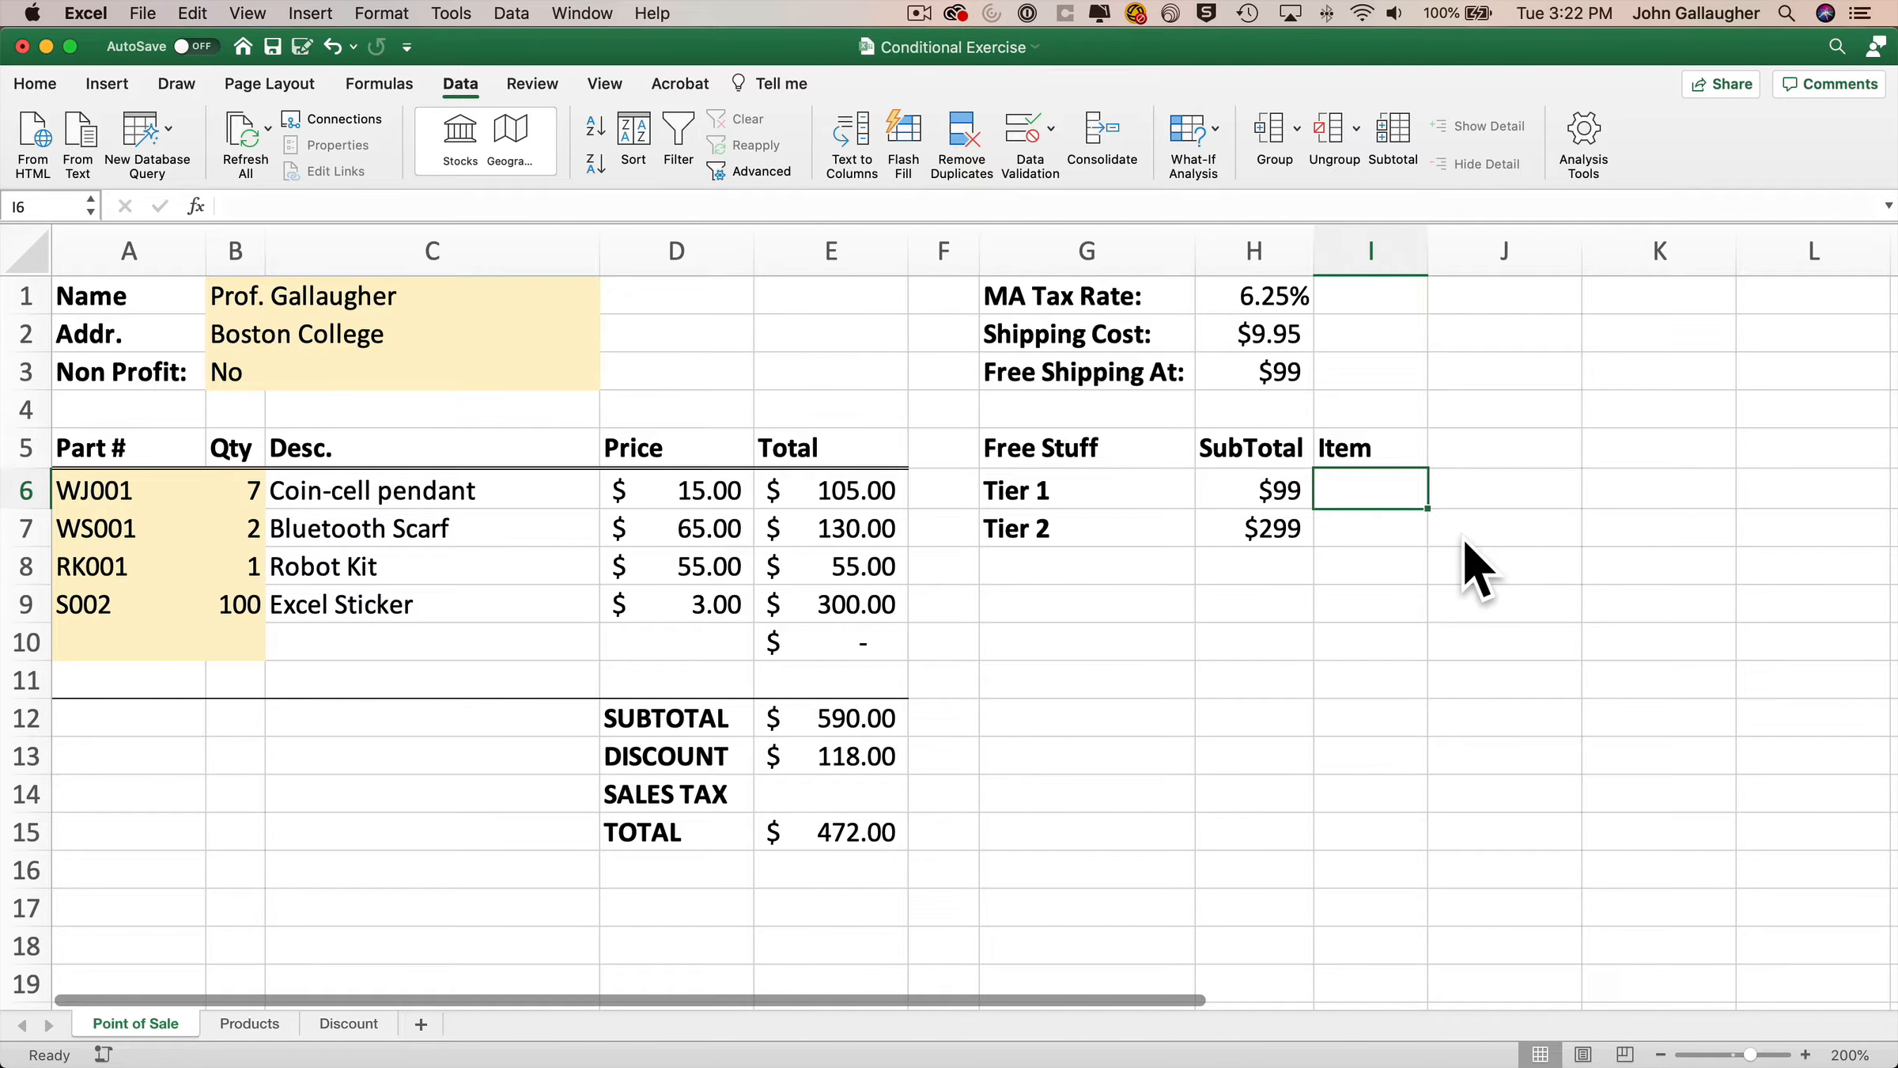
{"action": "type", "text": "="}
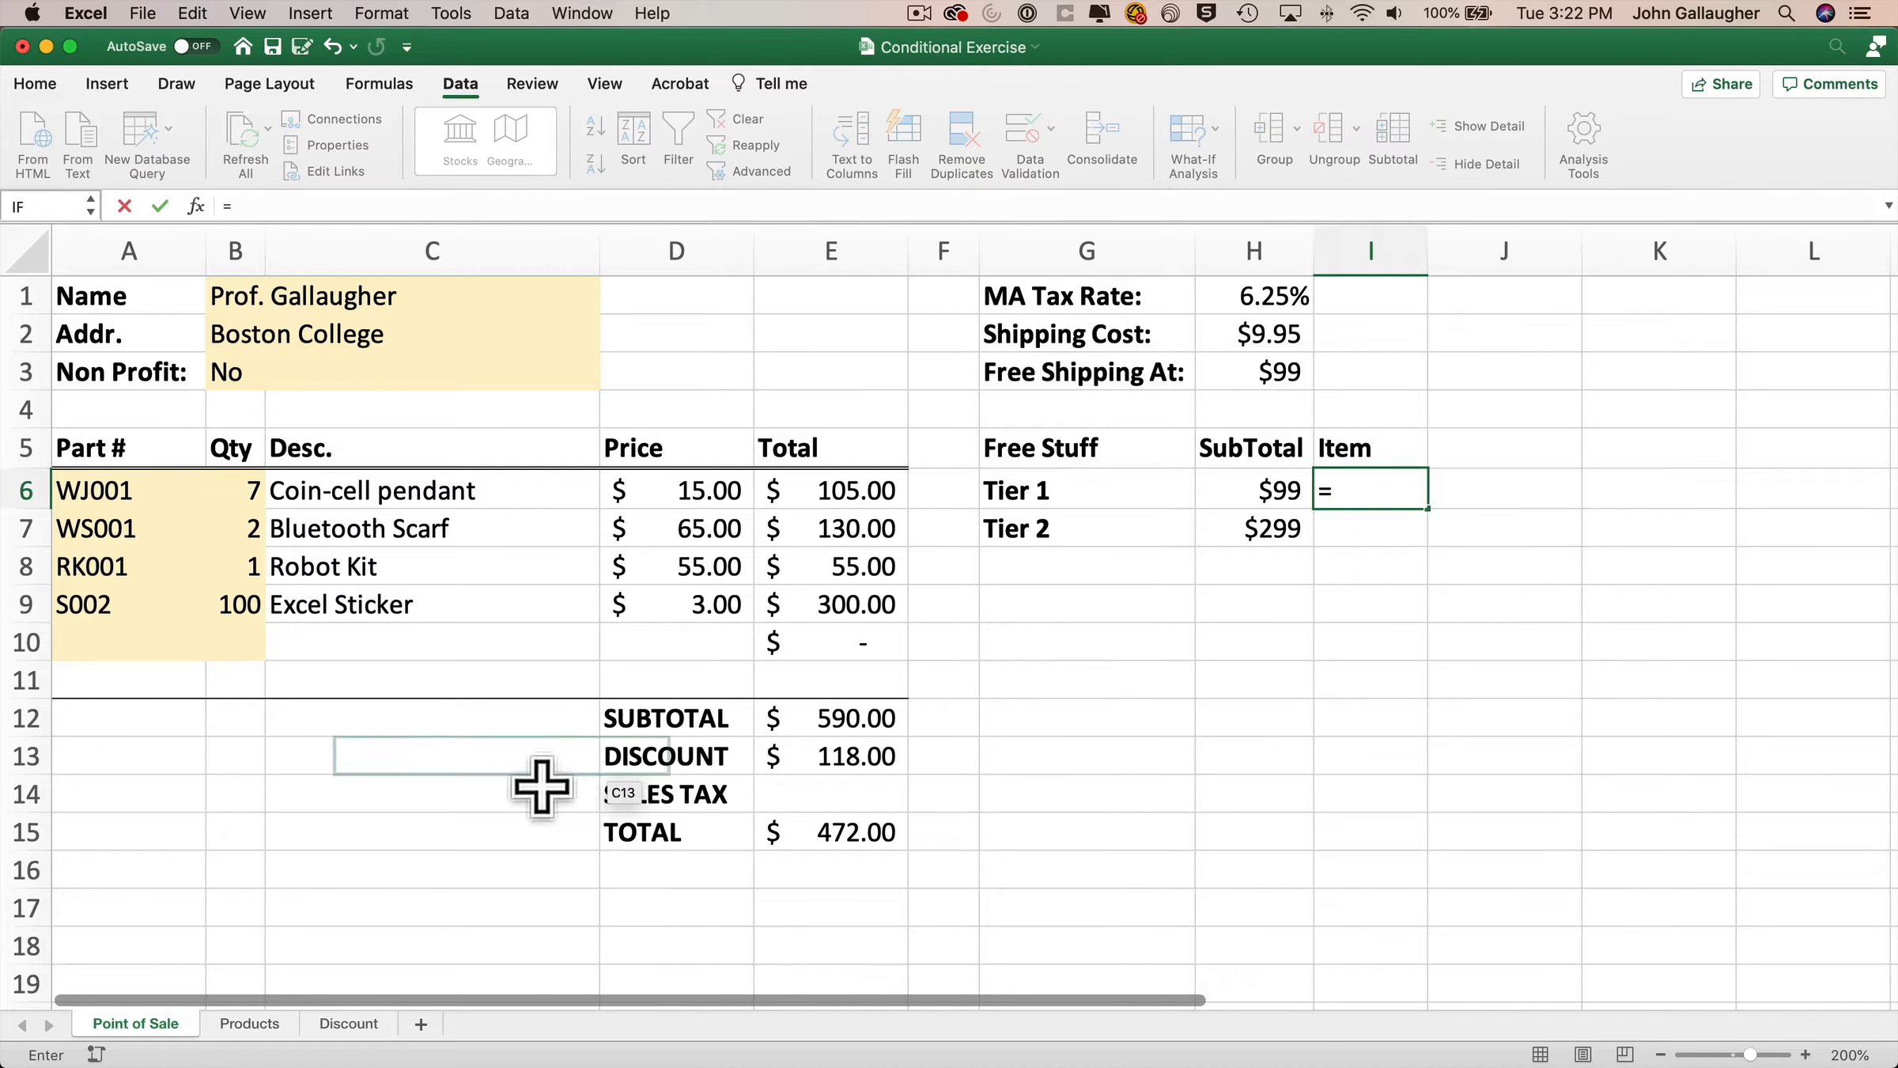
{"action": "left_click", "coordinate": [250, 1023]}
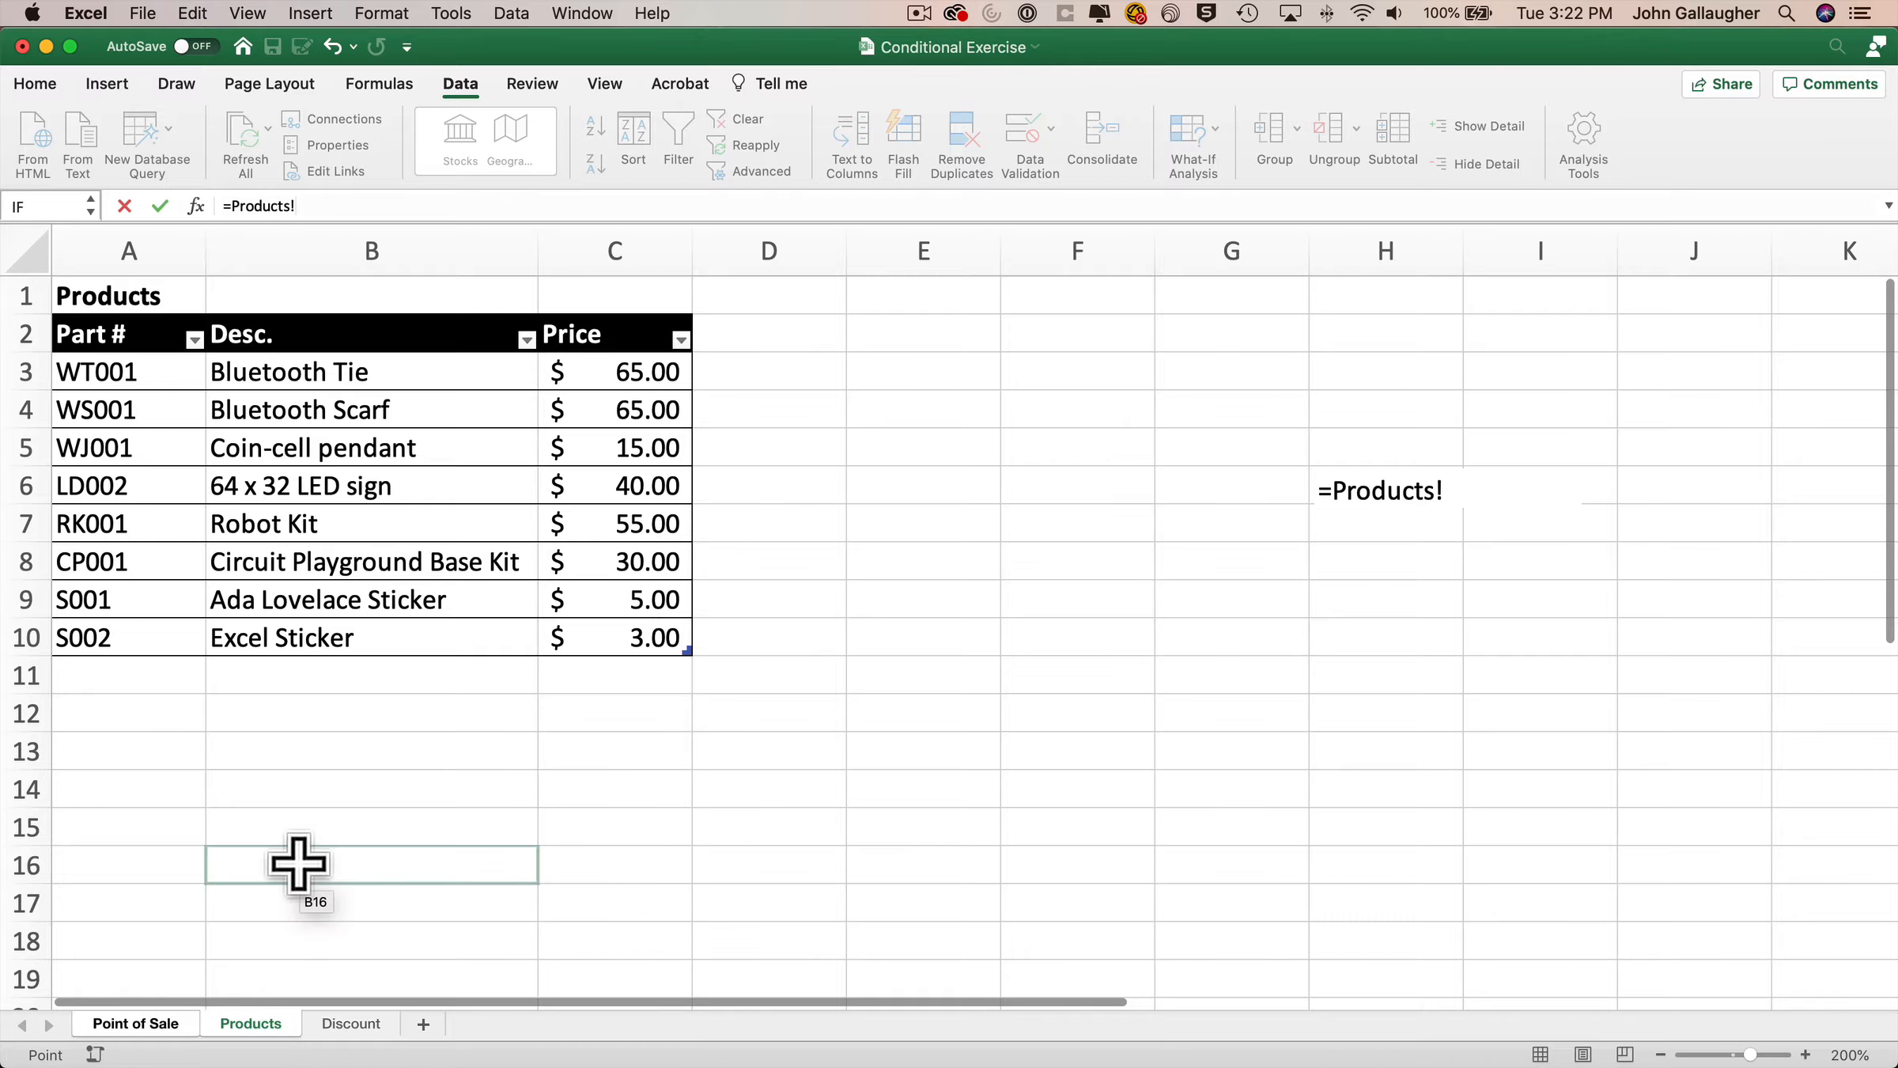
{"action": "left_click", "coordinate": [318, 589]}
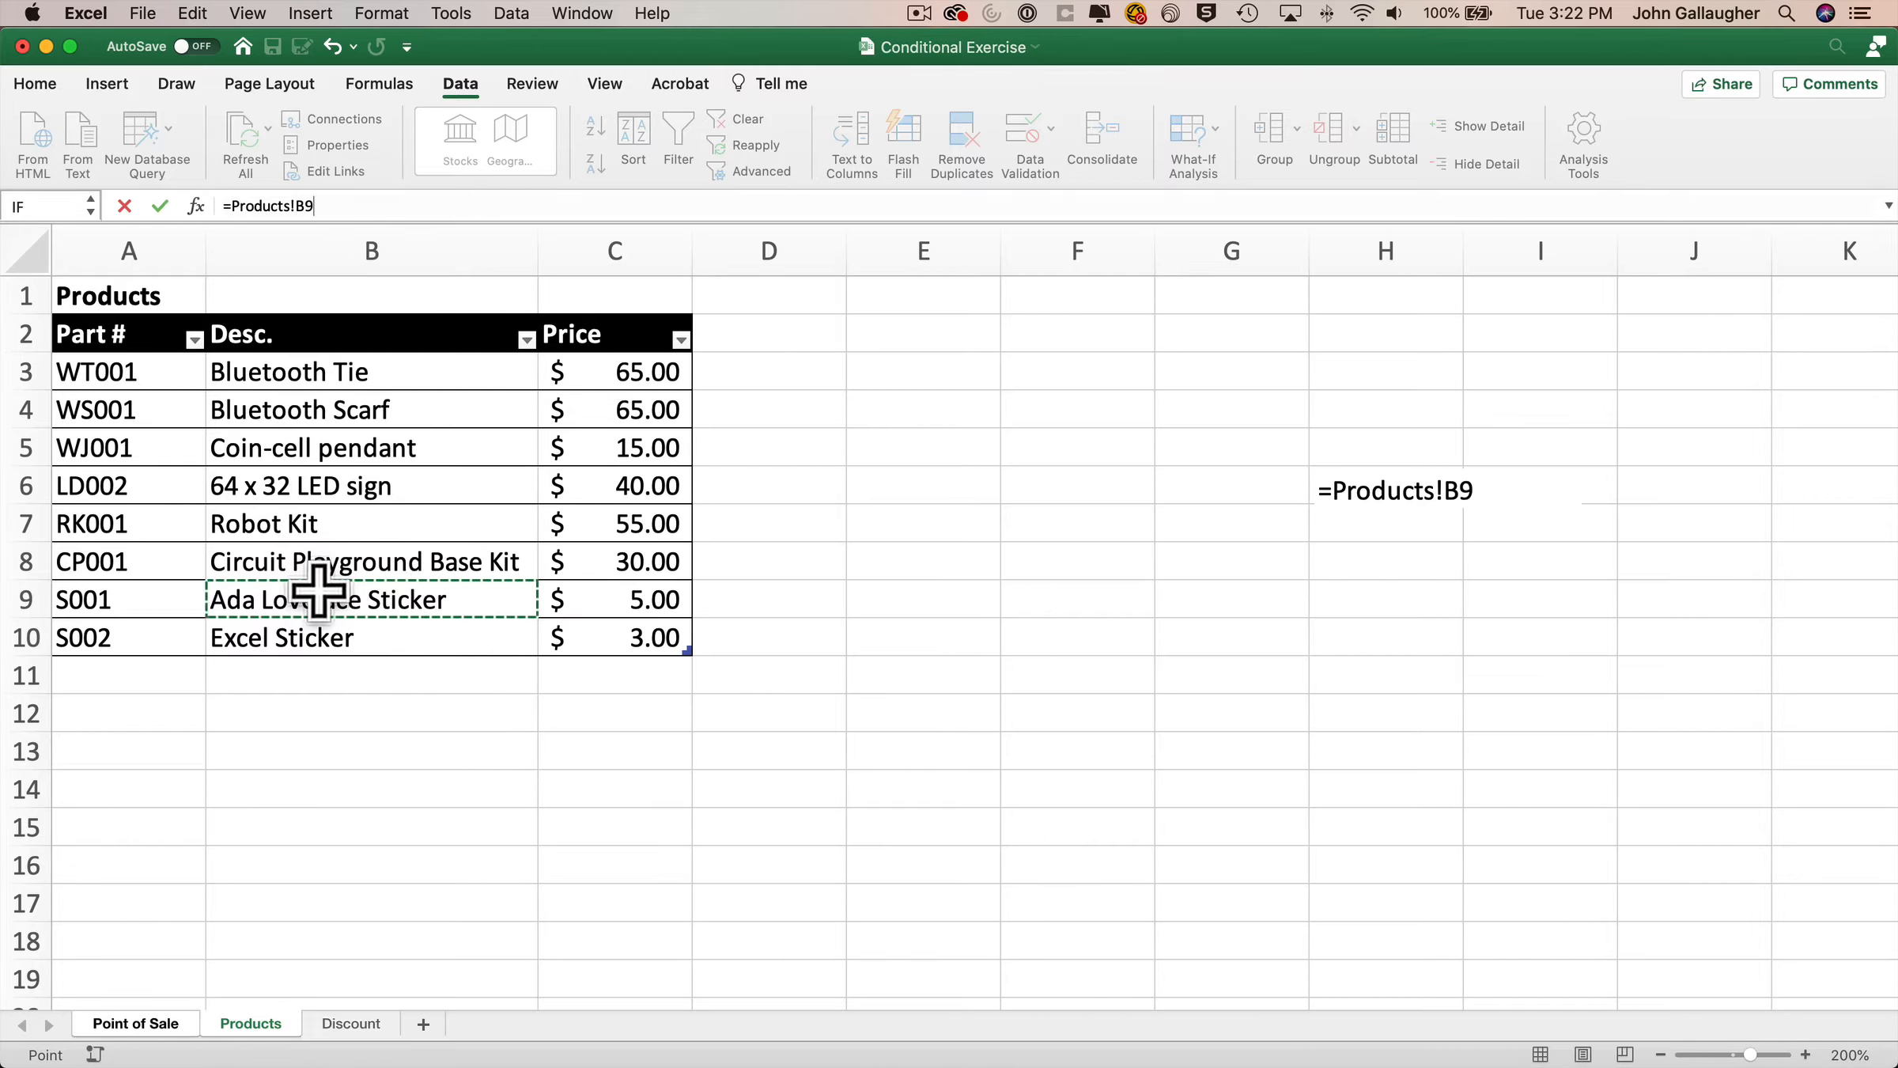
{"action": "key", "text": "Return"}
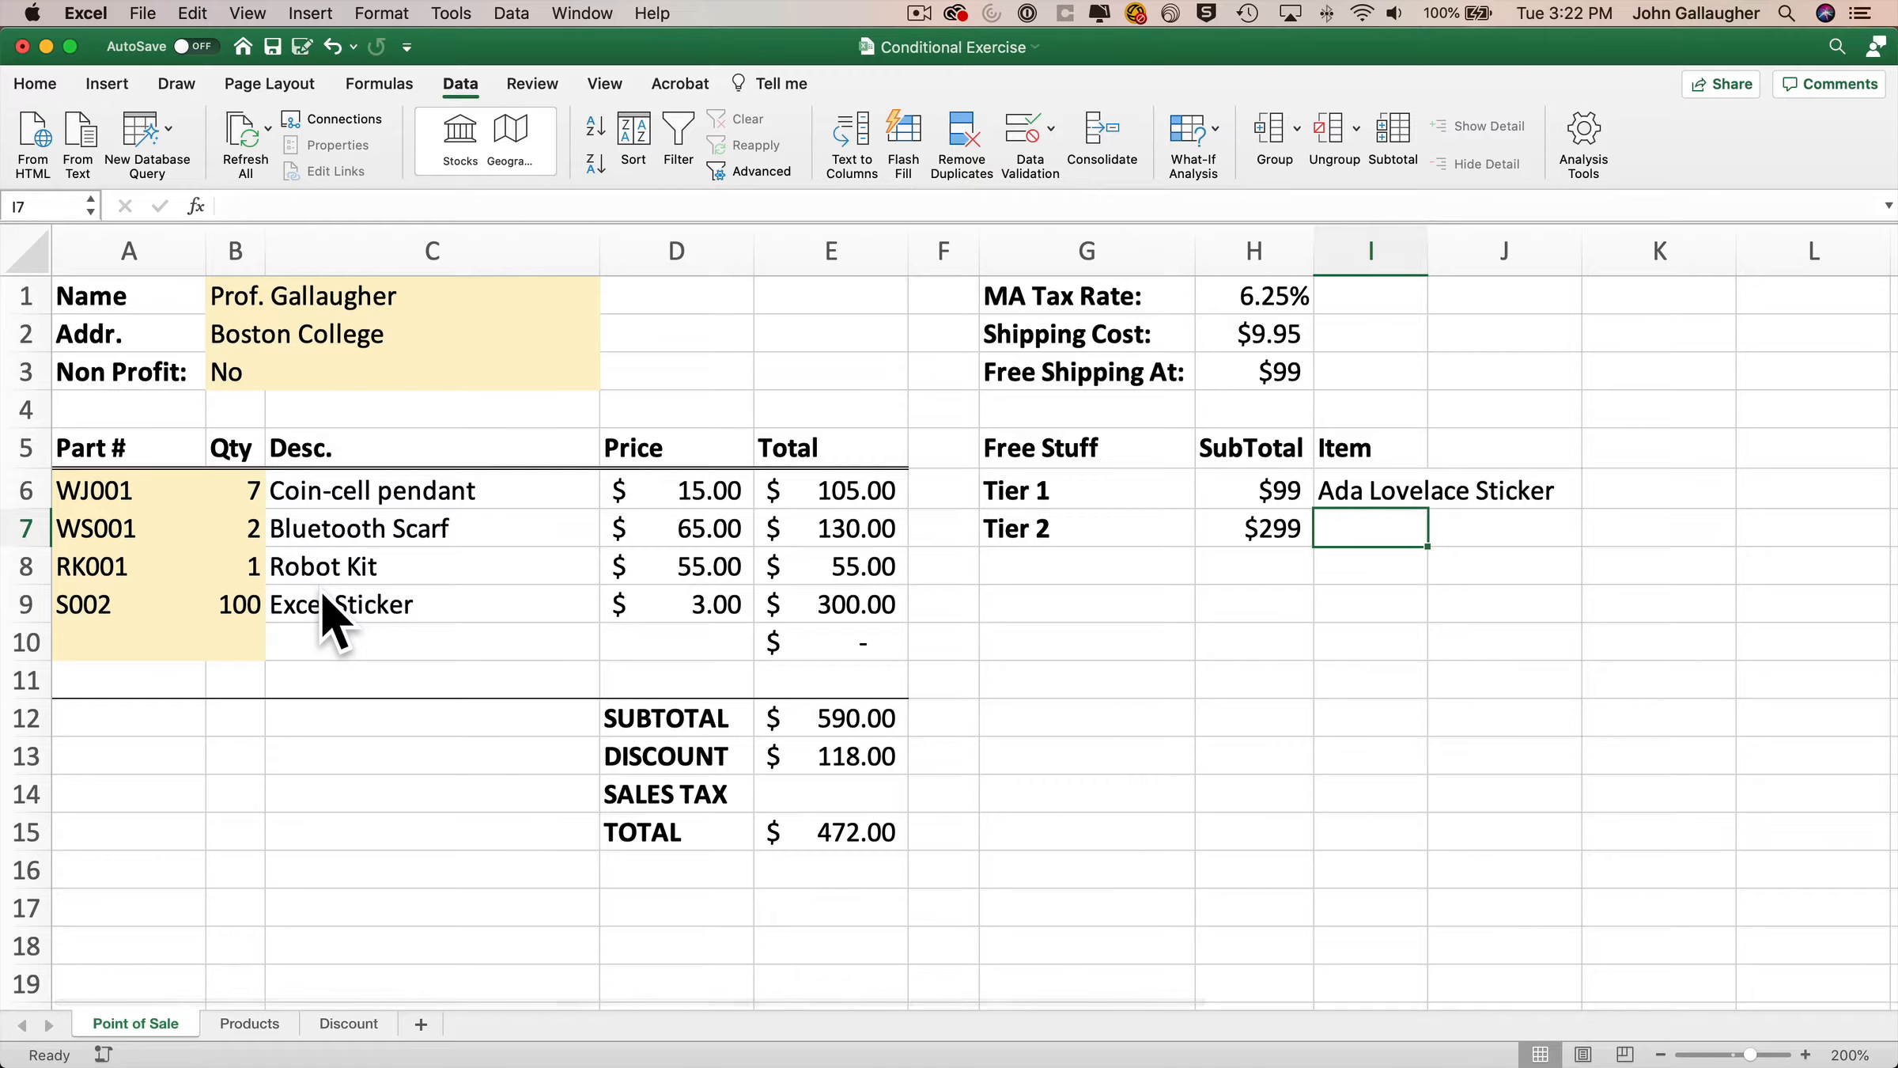
Link the Tier 2 item cell I7 to the Coin-cell pendant description on the Products sheet.
{"action": "type", "text": "="}
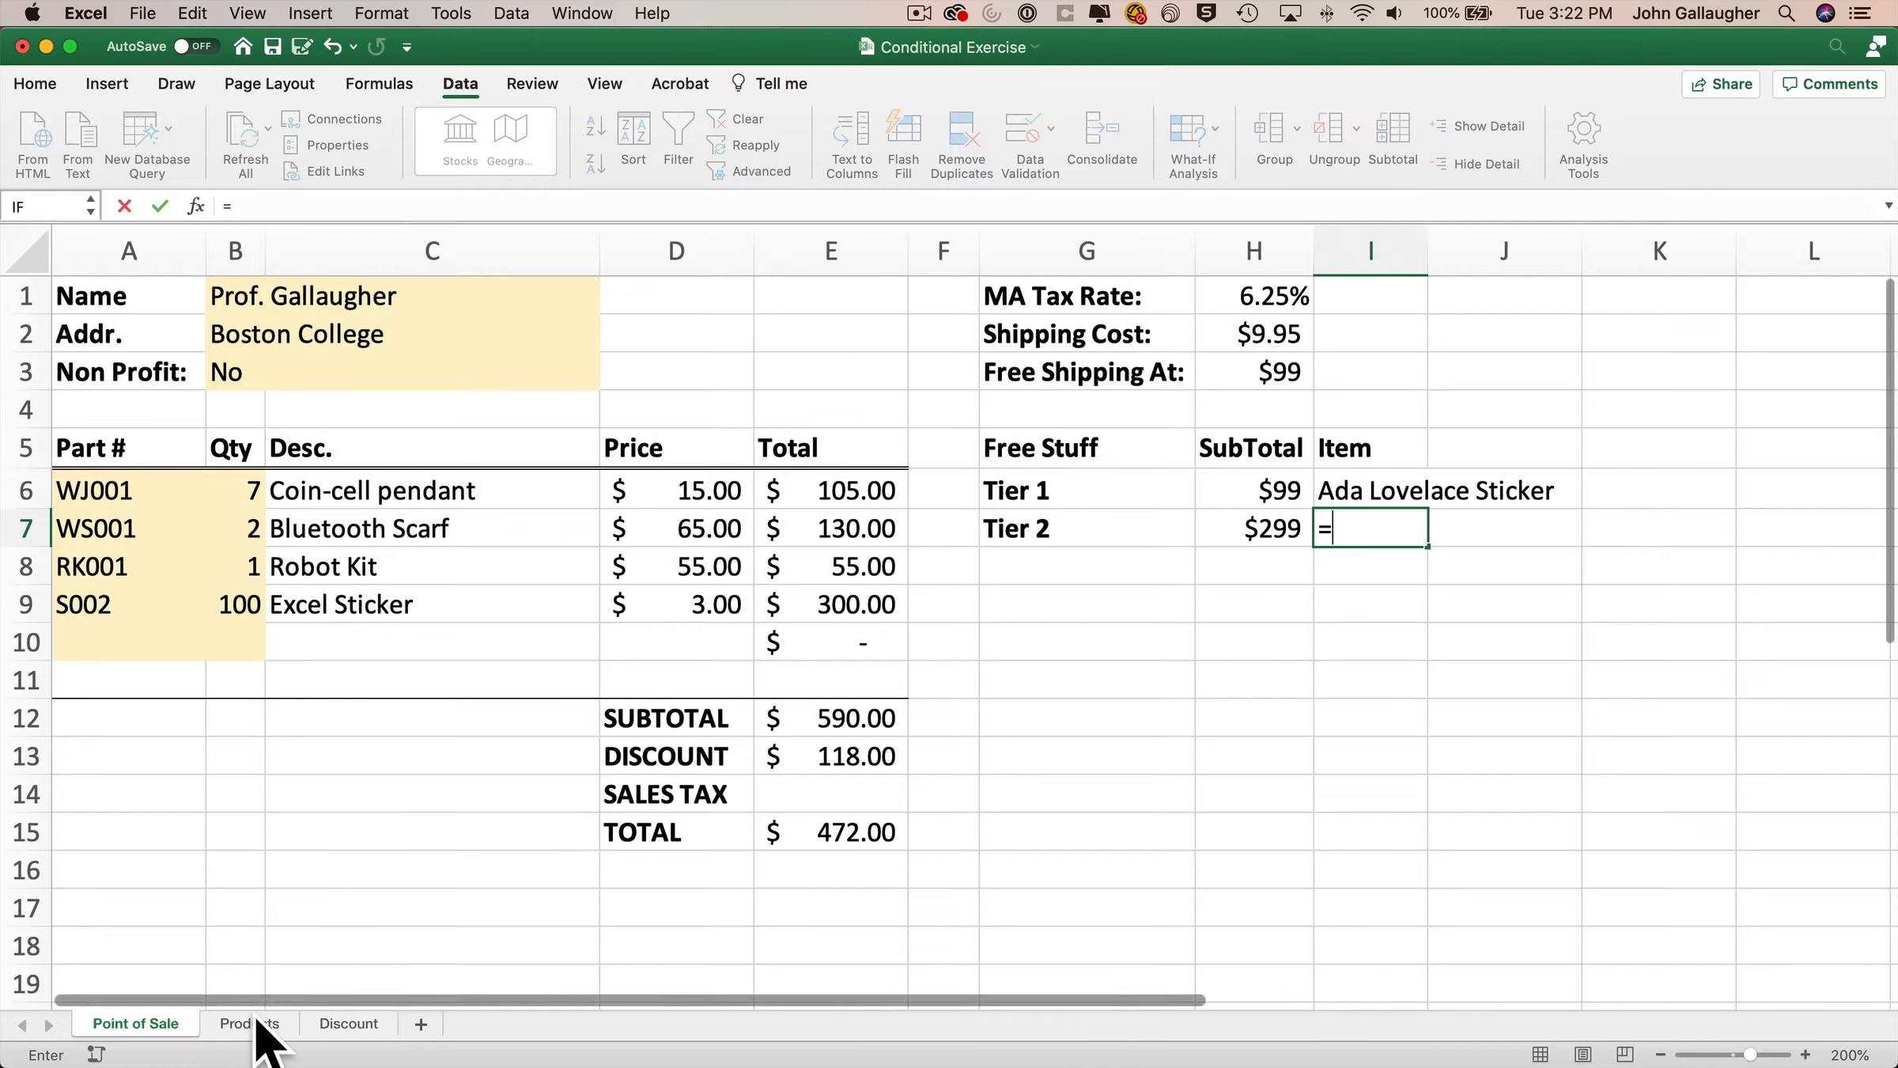
{"action": "left_click", "coordinate": [255, 1023]}
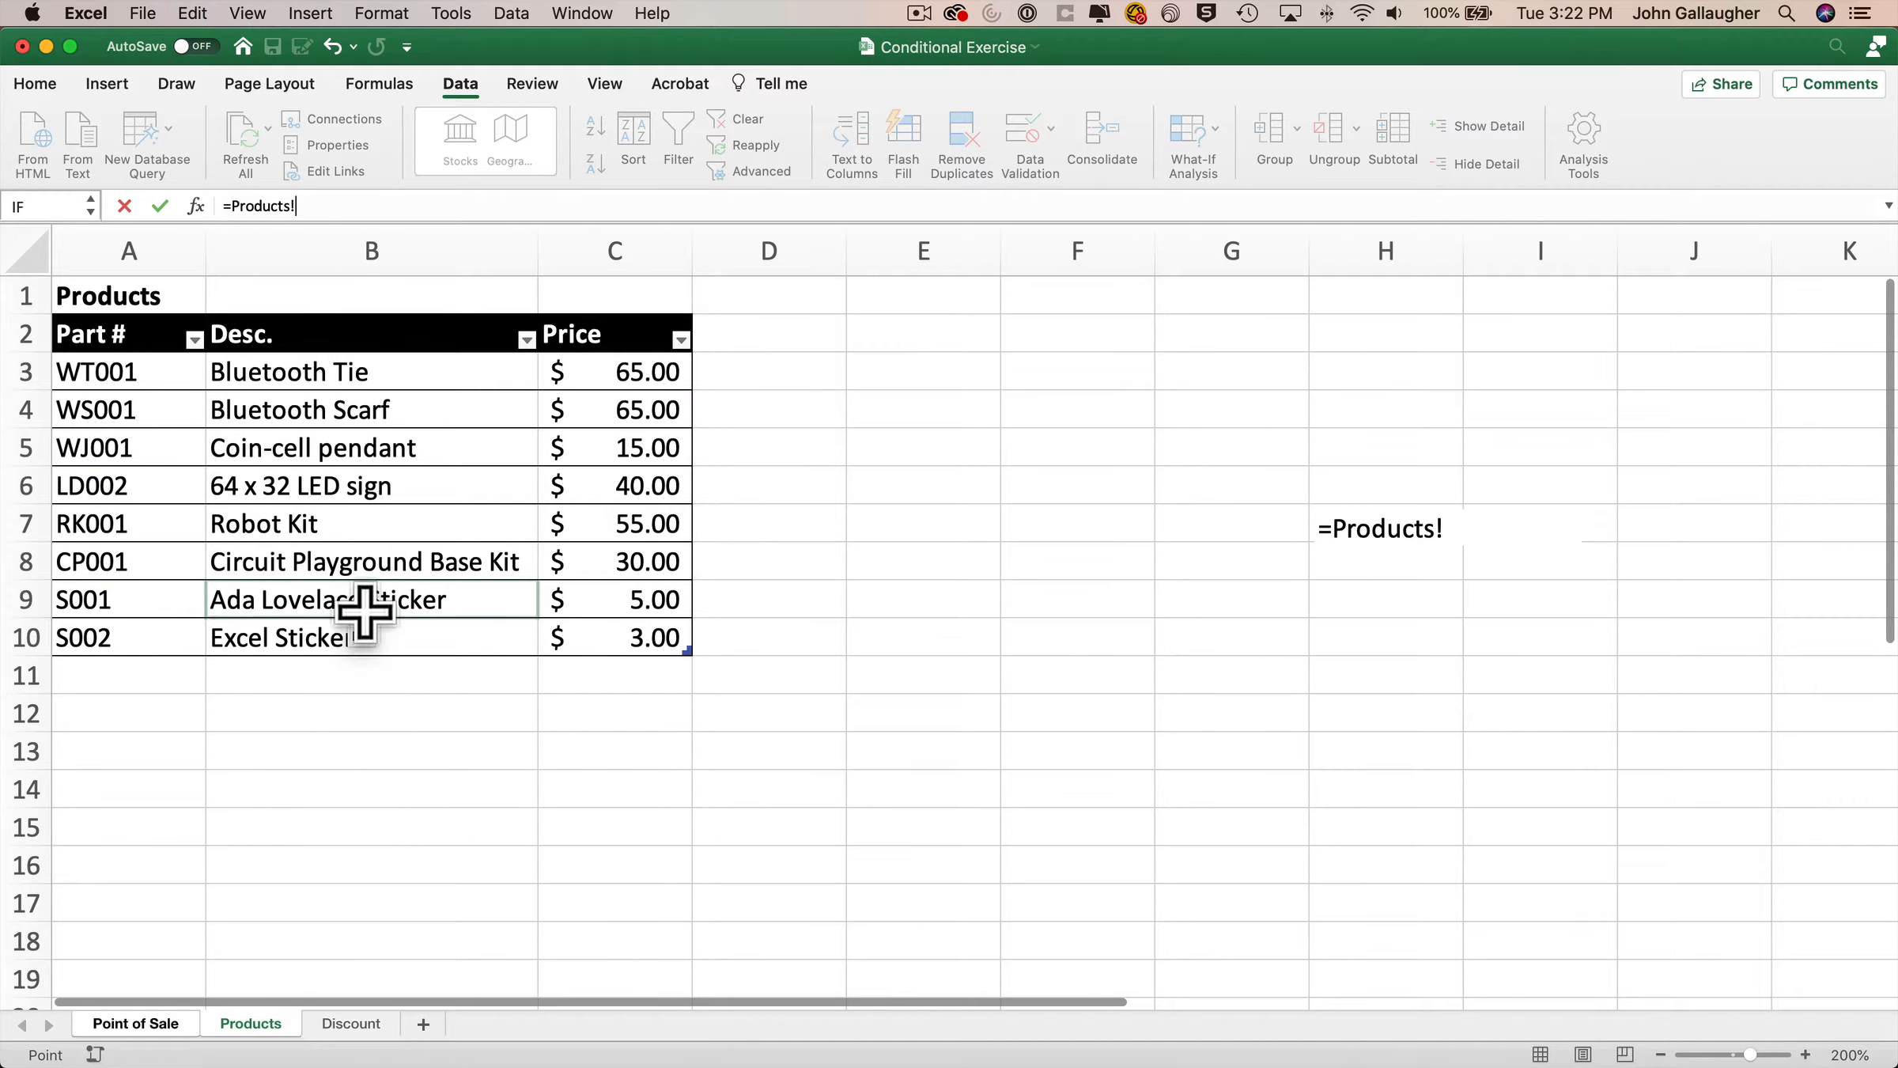
{"action": "left_click", "coordinate": [351, 449]}
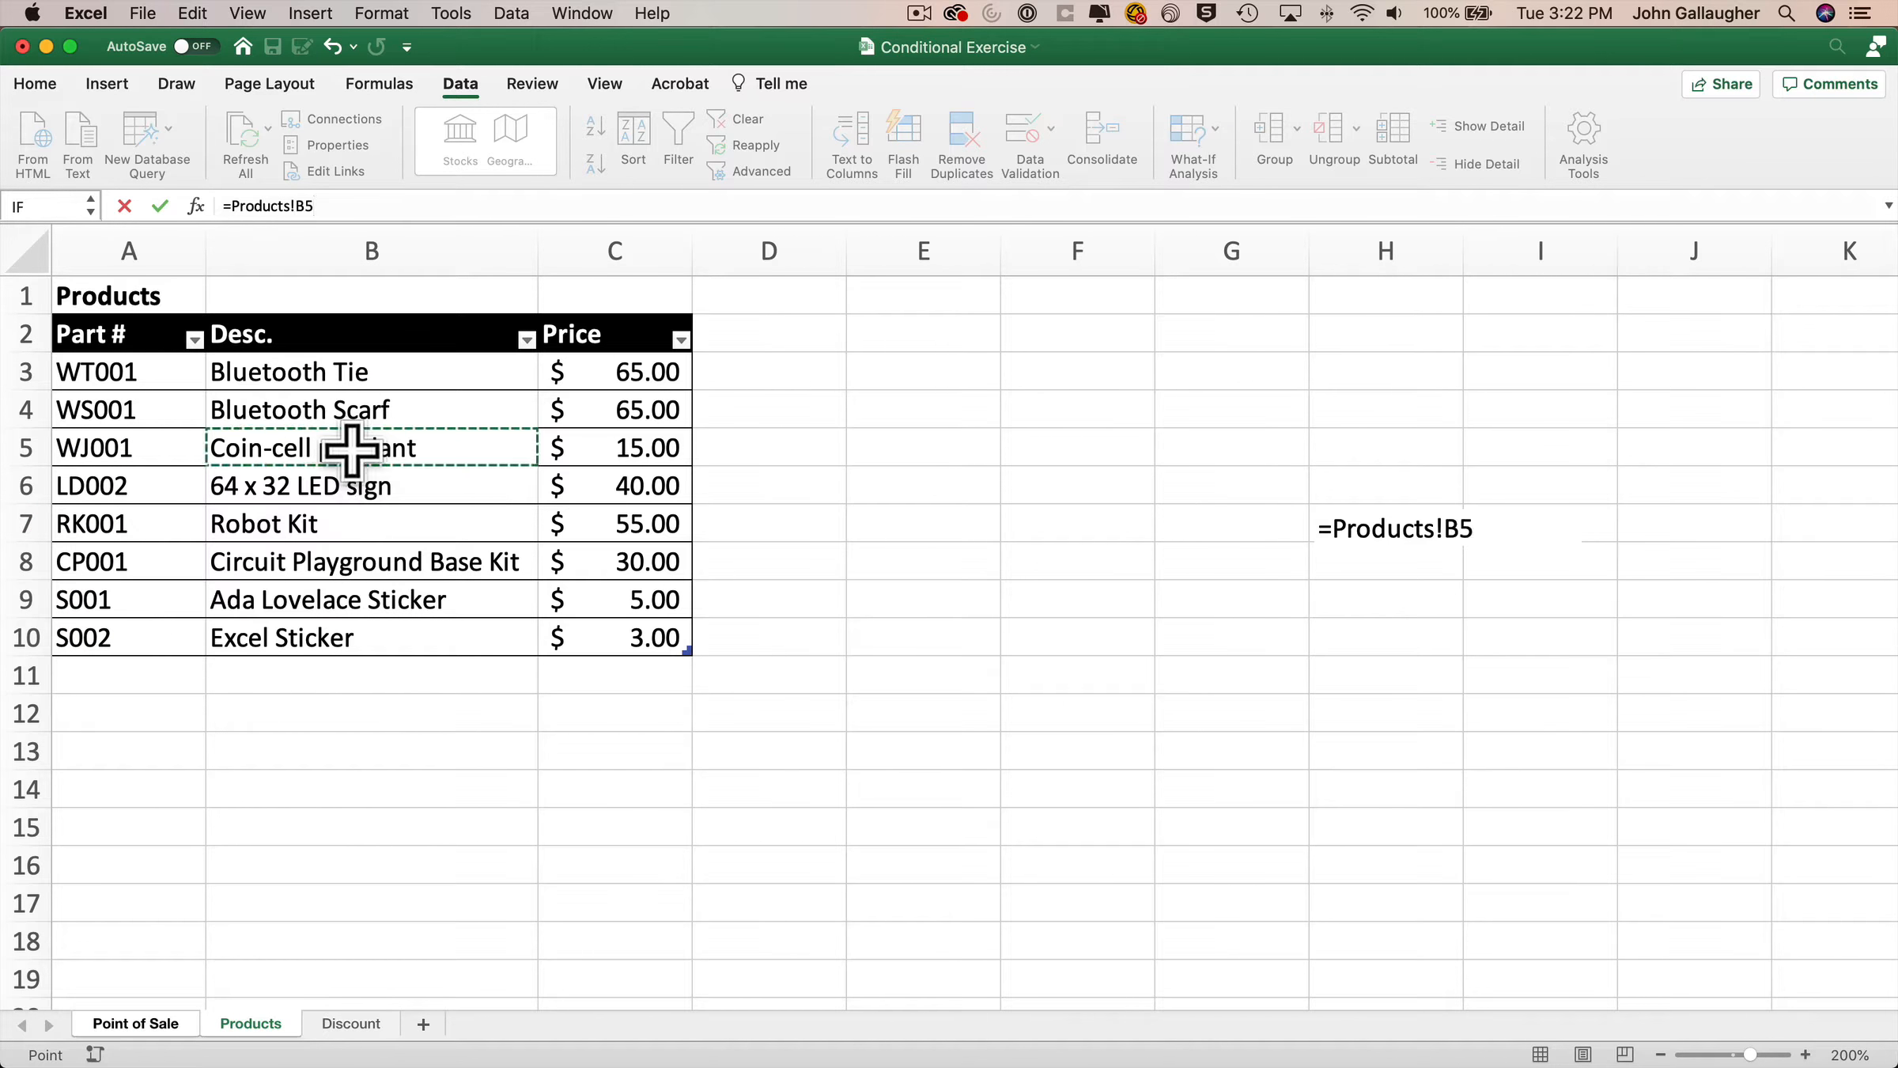
{"action": "key", "text": "Return"}
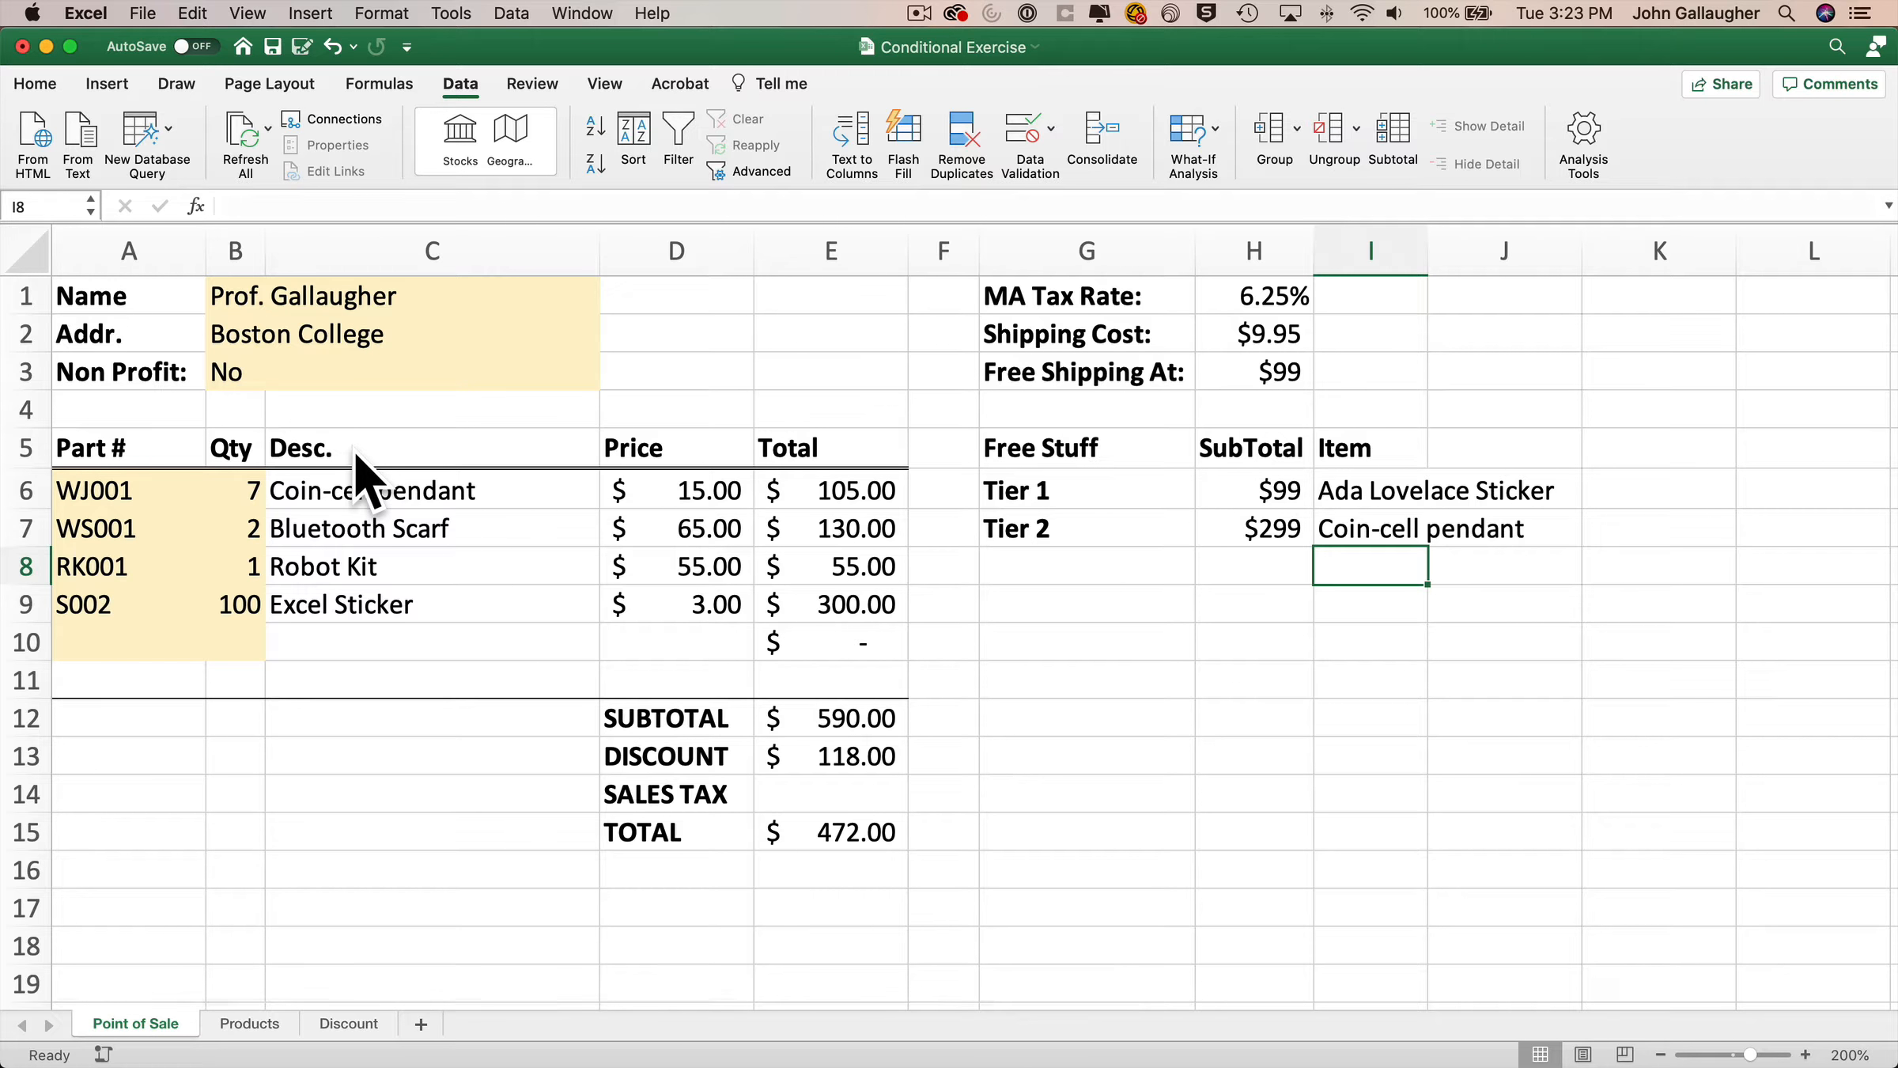
Name the Non Profit cell B3 NonProfit.
{"action": "left_click", "coordinate": [253, 373]}
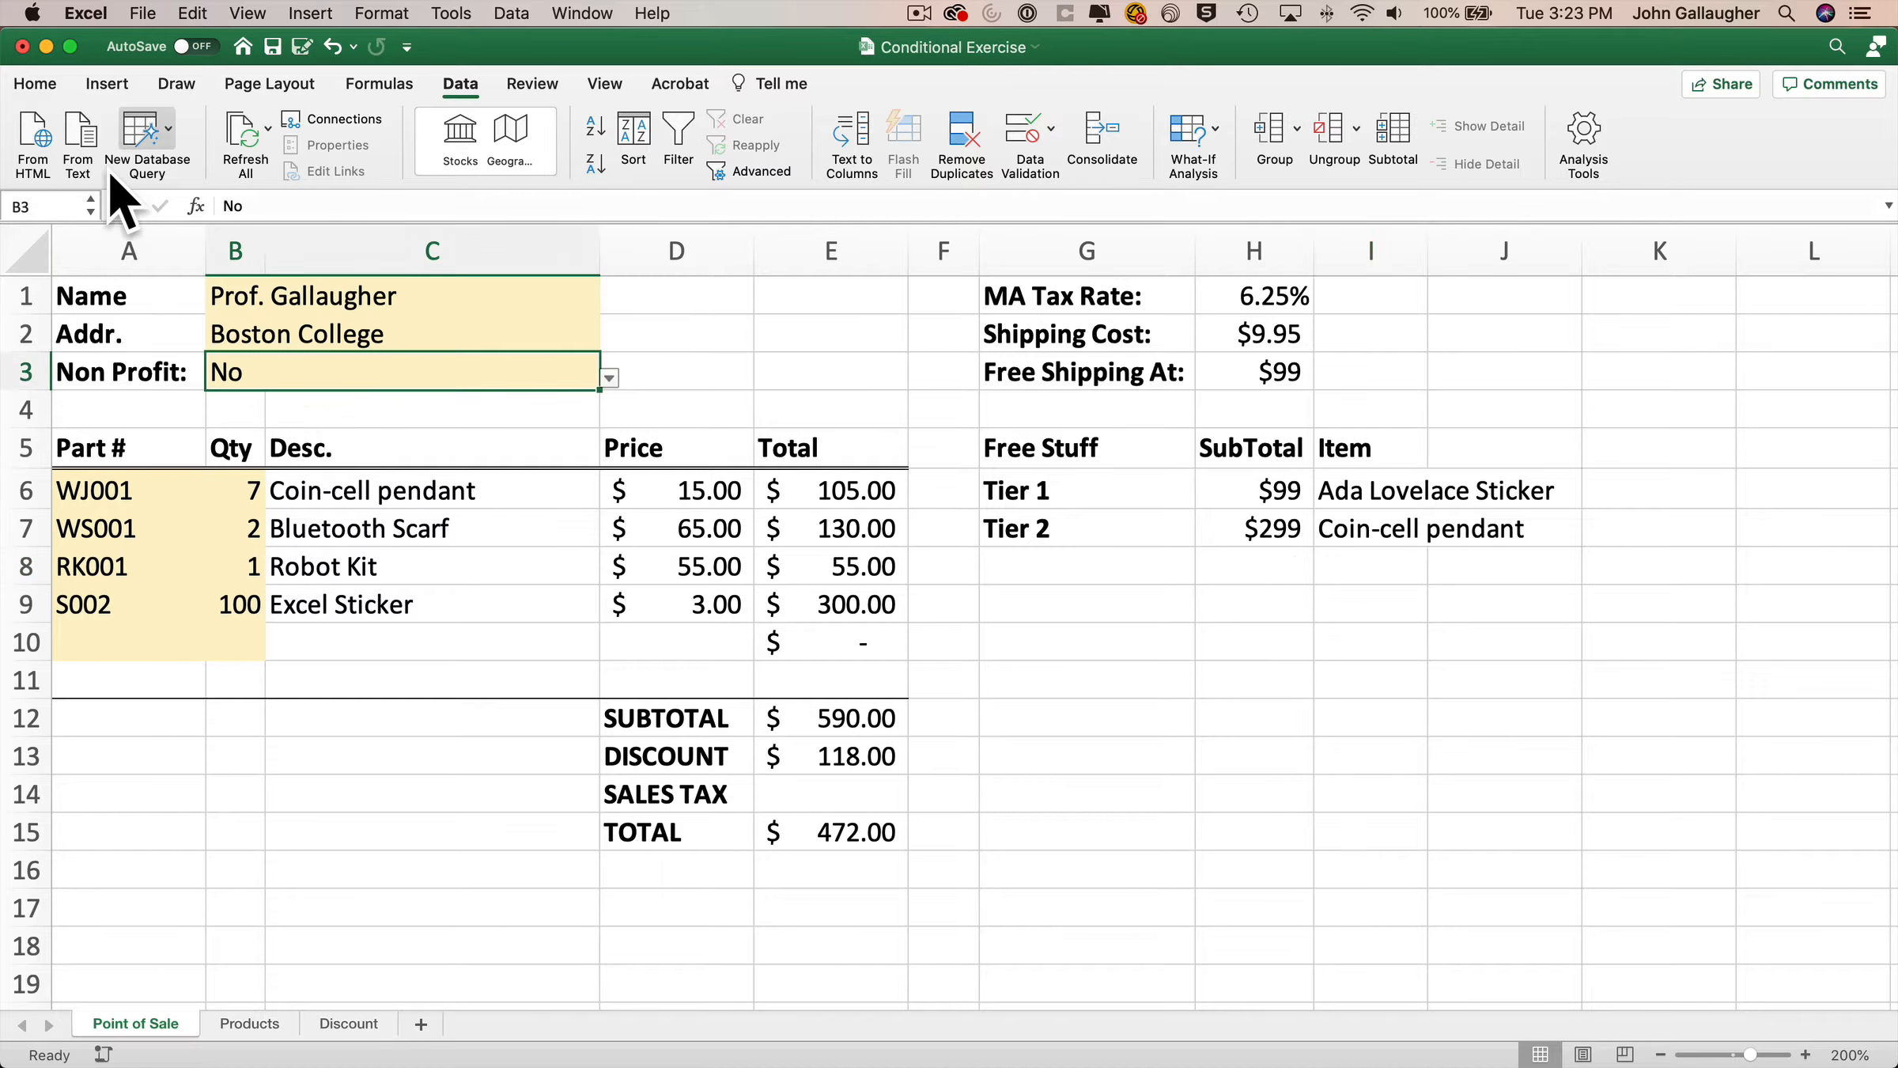
{"action": "left_click", "coordinate": [48, 204]}
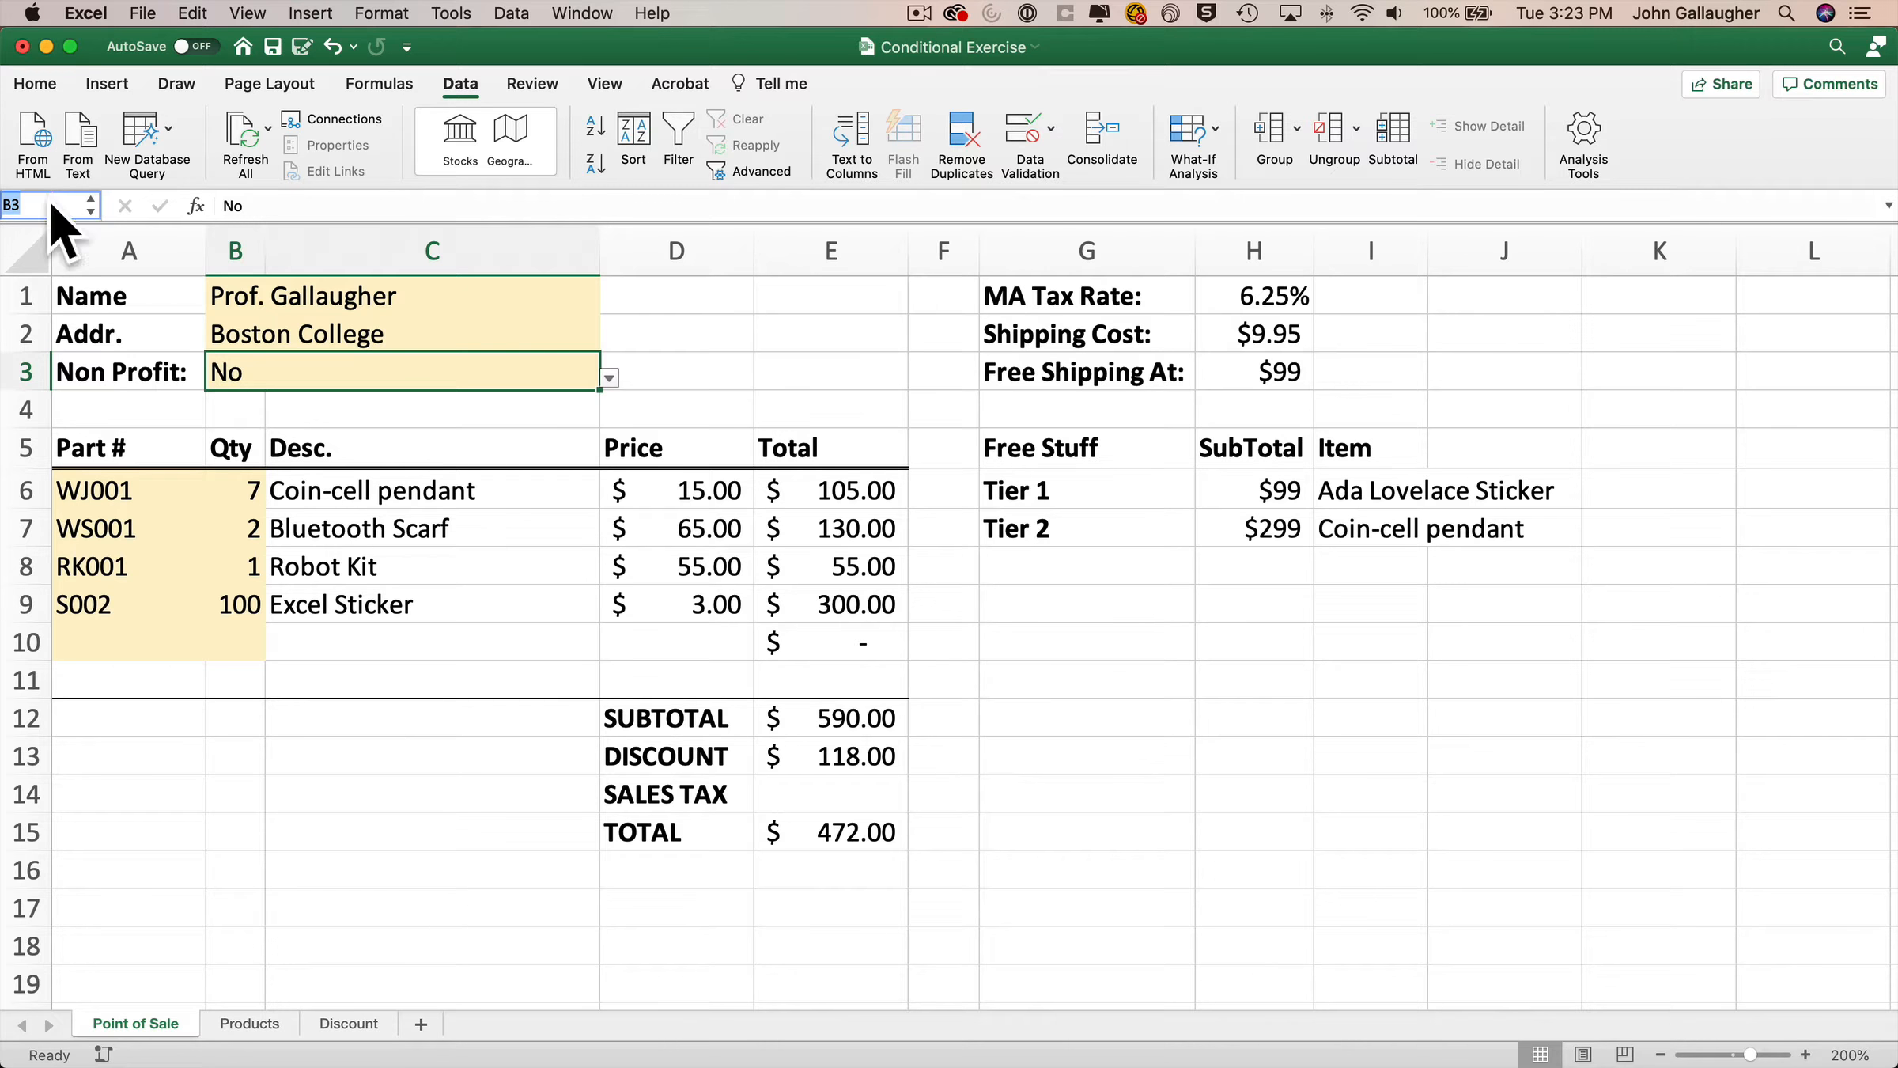
{"action": "type", "text": "NonProfit"}
{"action": "key", "text": "Return"}
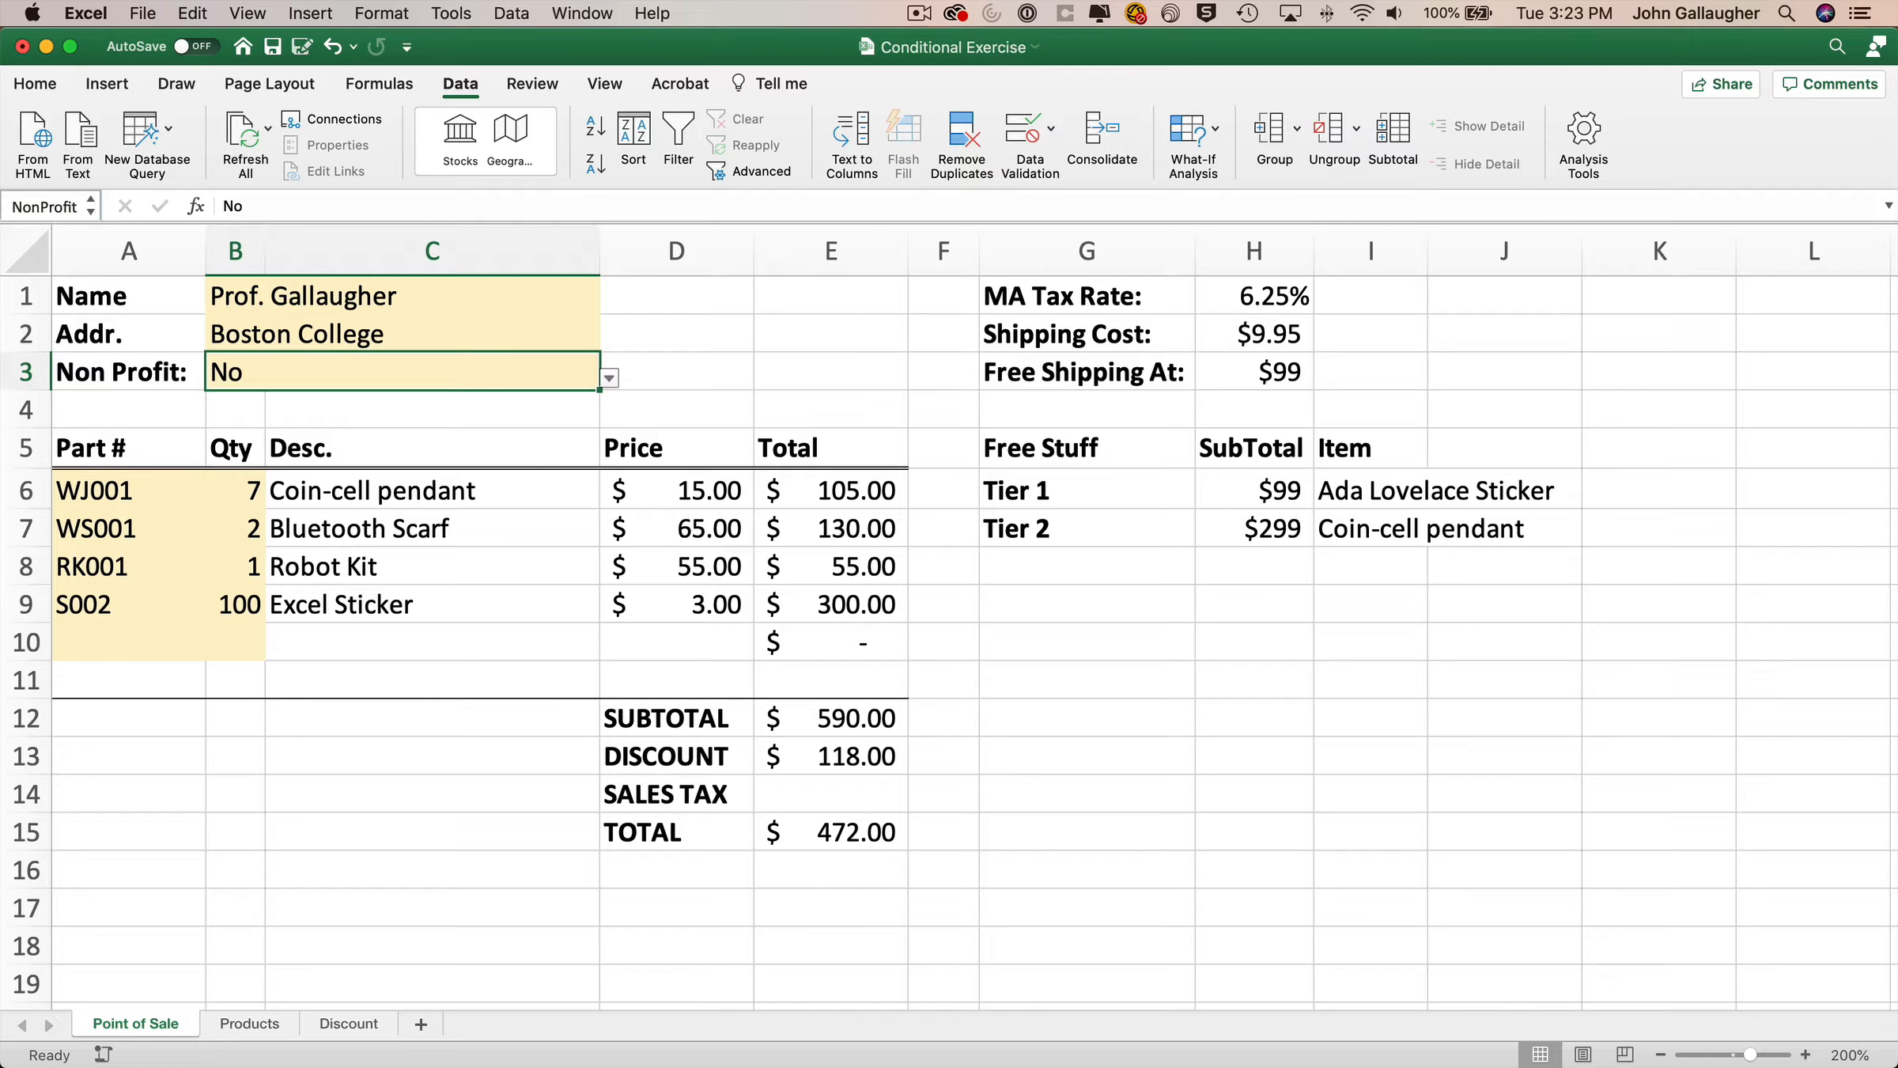
Name the tax rate cell H1 TaxRate.
{"action": "left_click", "coordinate": [1263, 294]}
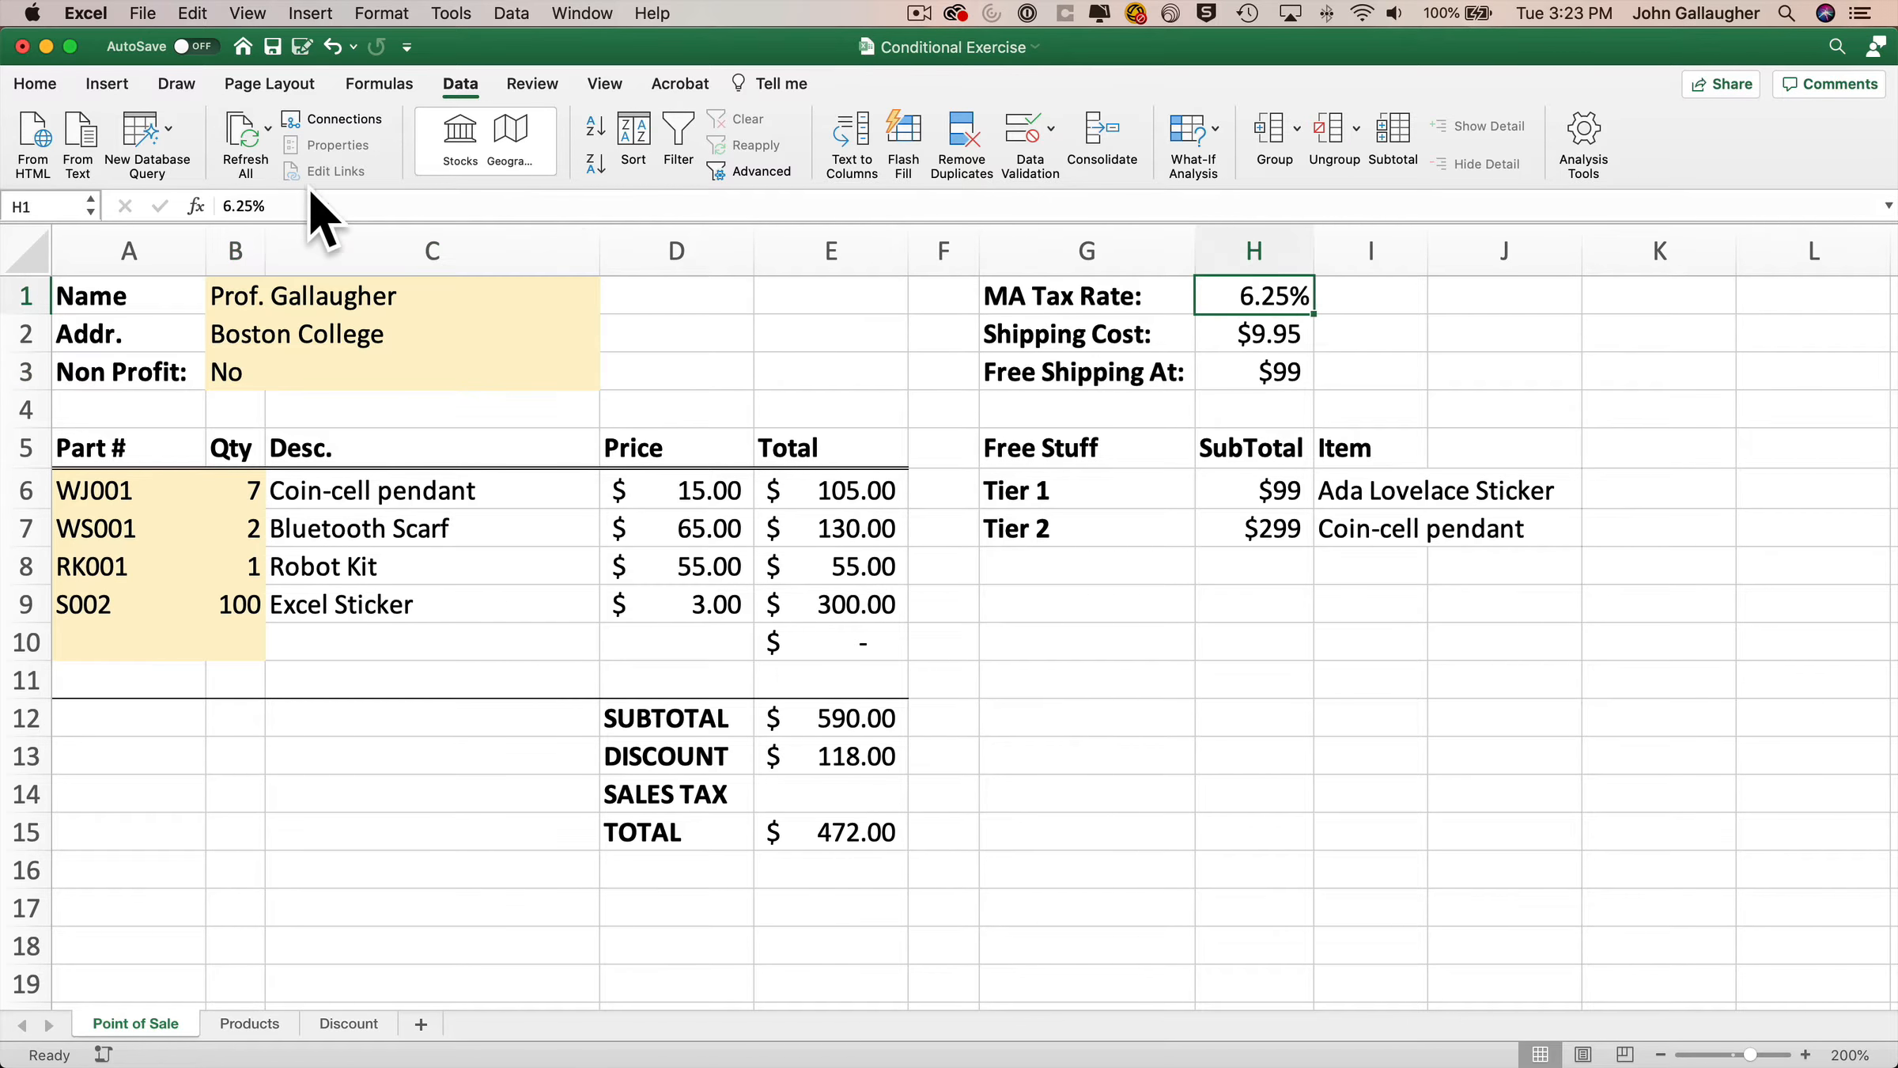
{"action": "left_click", "coordinate": [47, 205]}
{"action": "type", "text": "TaxRate"}
{"action": "key", "text": "Return"}
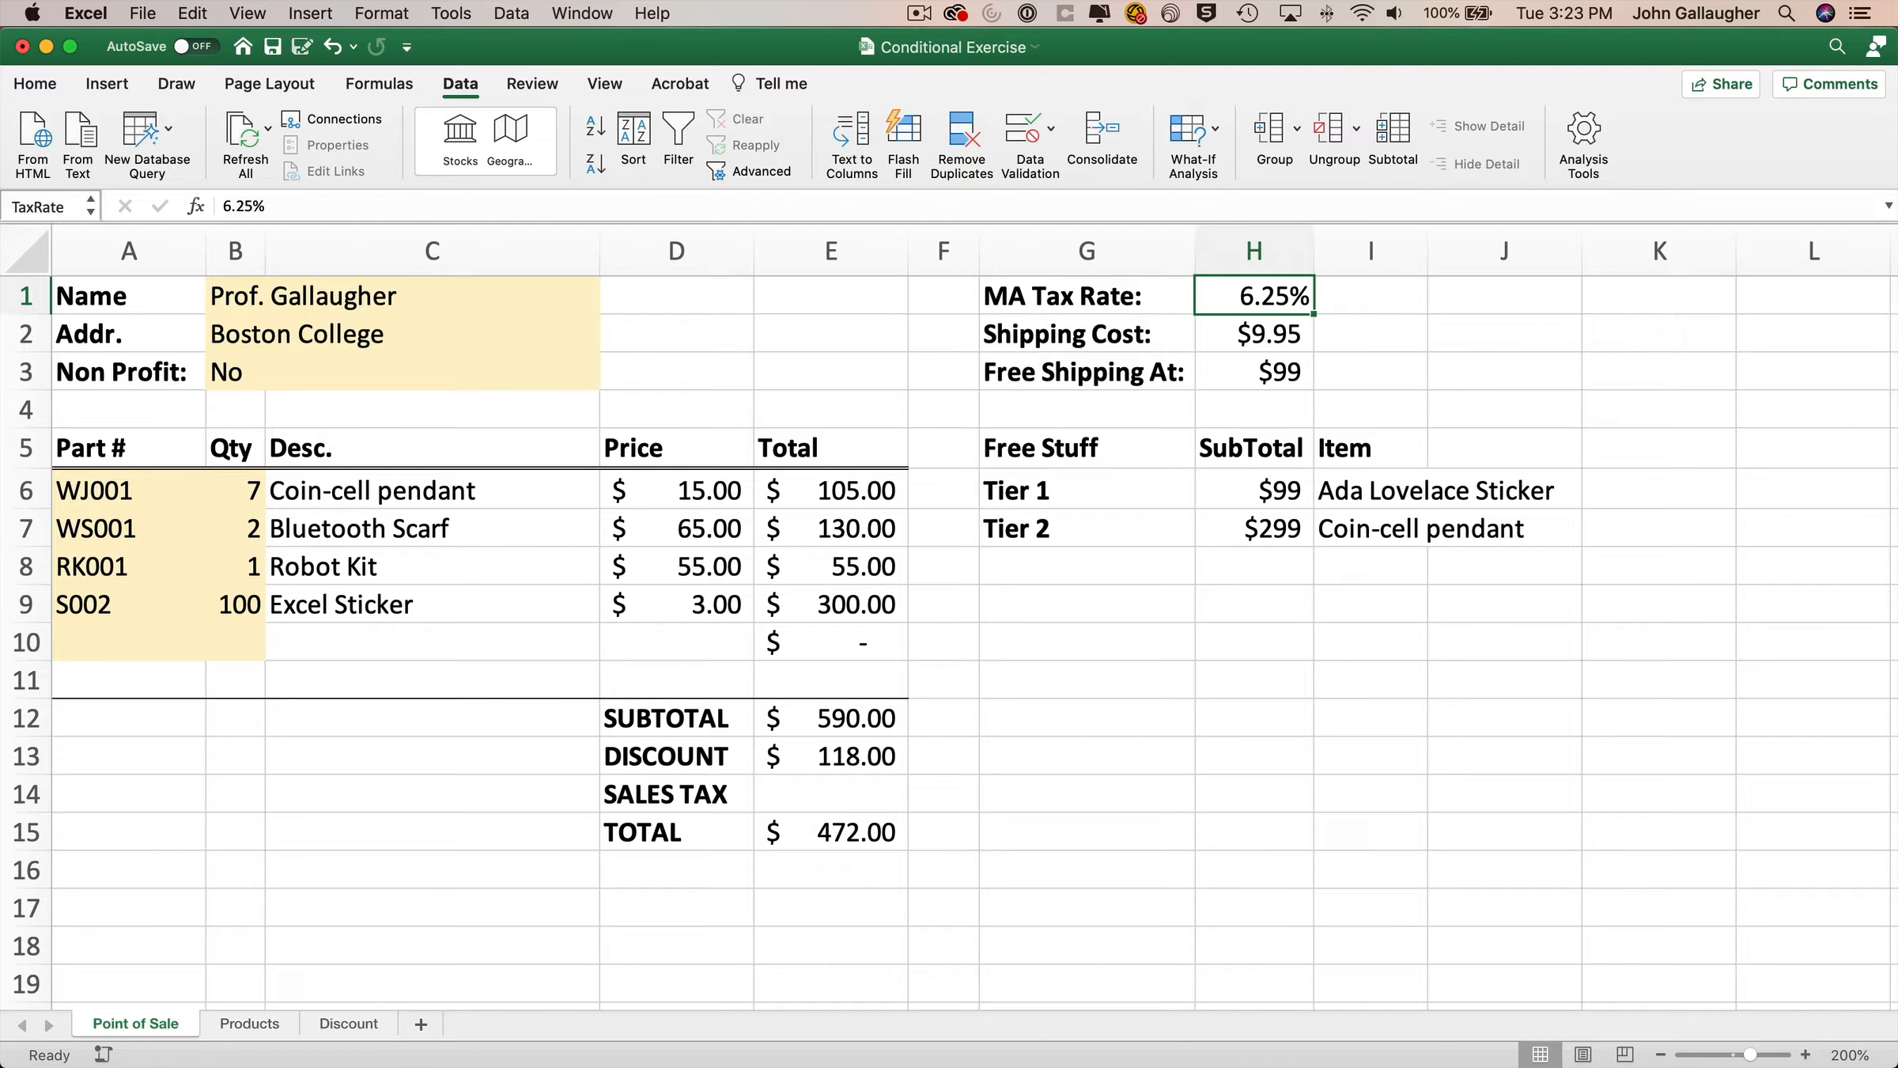
Name the shipping cost cell H2 ShipCost and define a name for the free shipping cell H3.
{"action": "key", "text": "Return"}
{"action": "left_click", "coordinate": [65, 205]}
{"action": "type", "text": "ShipC"}
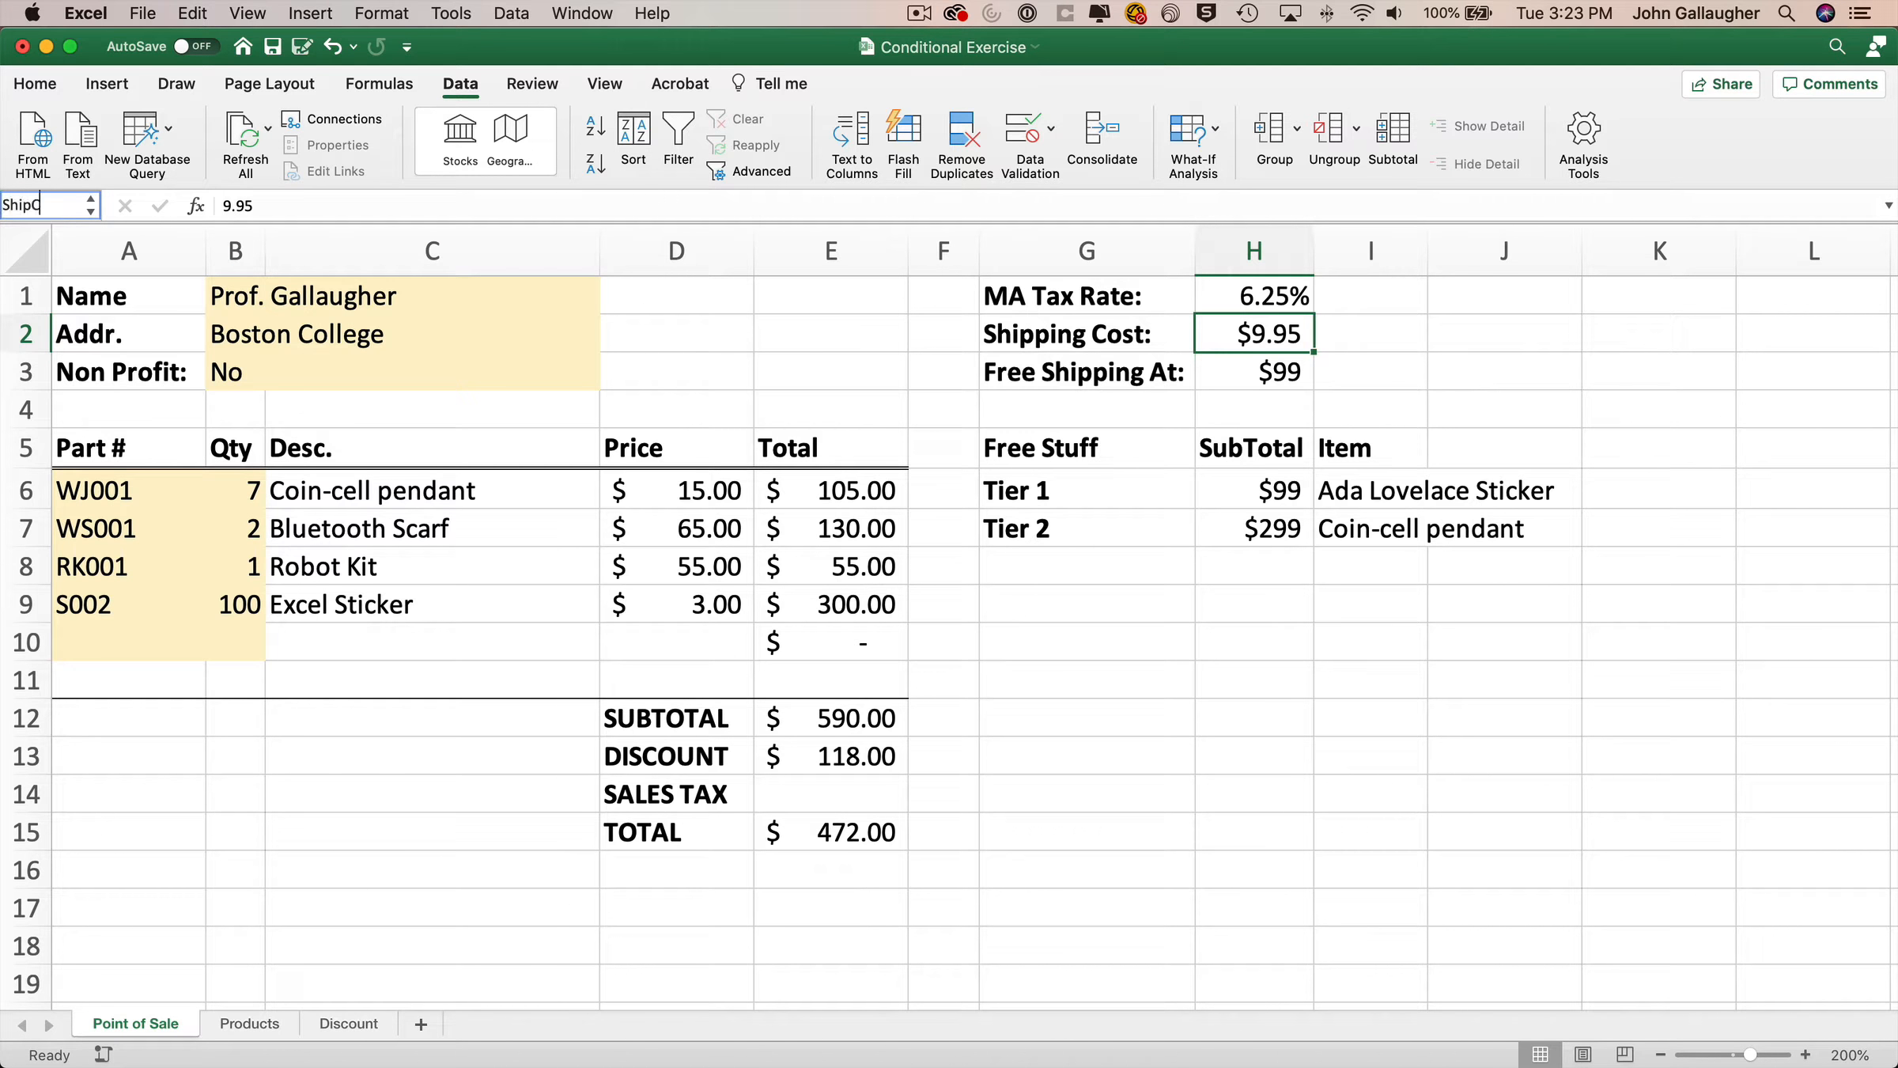
{"action": "type", "text": "ost"}
{"action": "key", "text": "Return"}
{"action": "key", "text": "Return"}
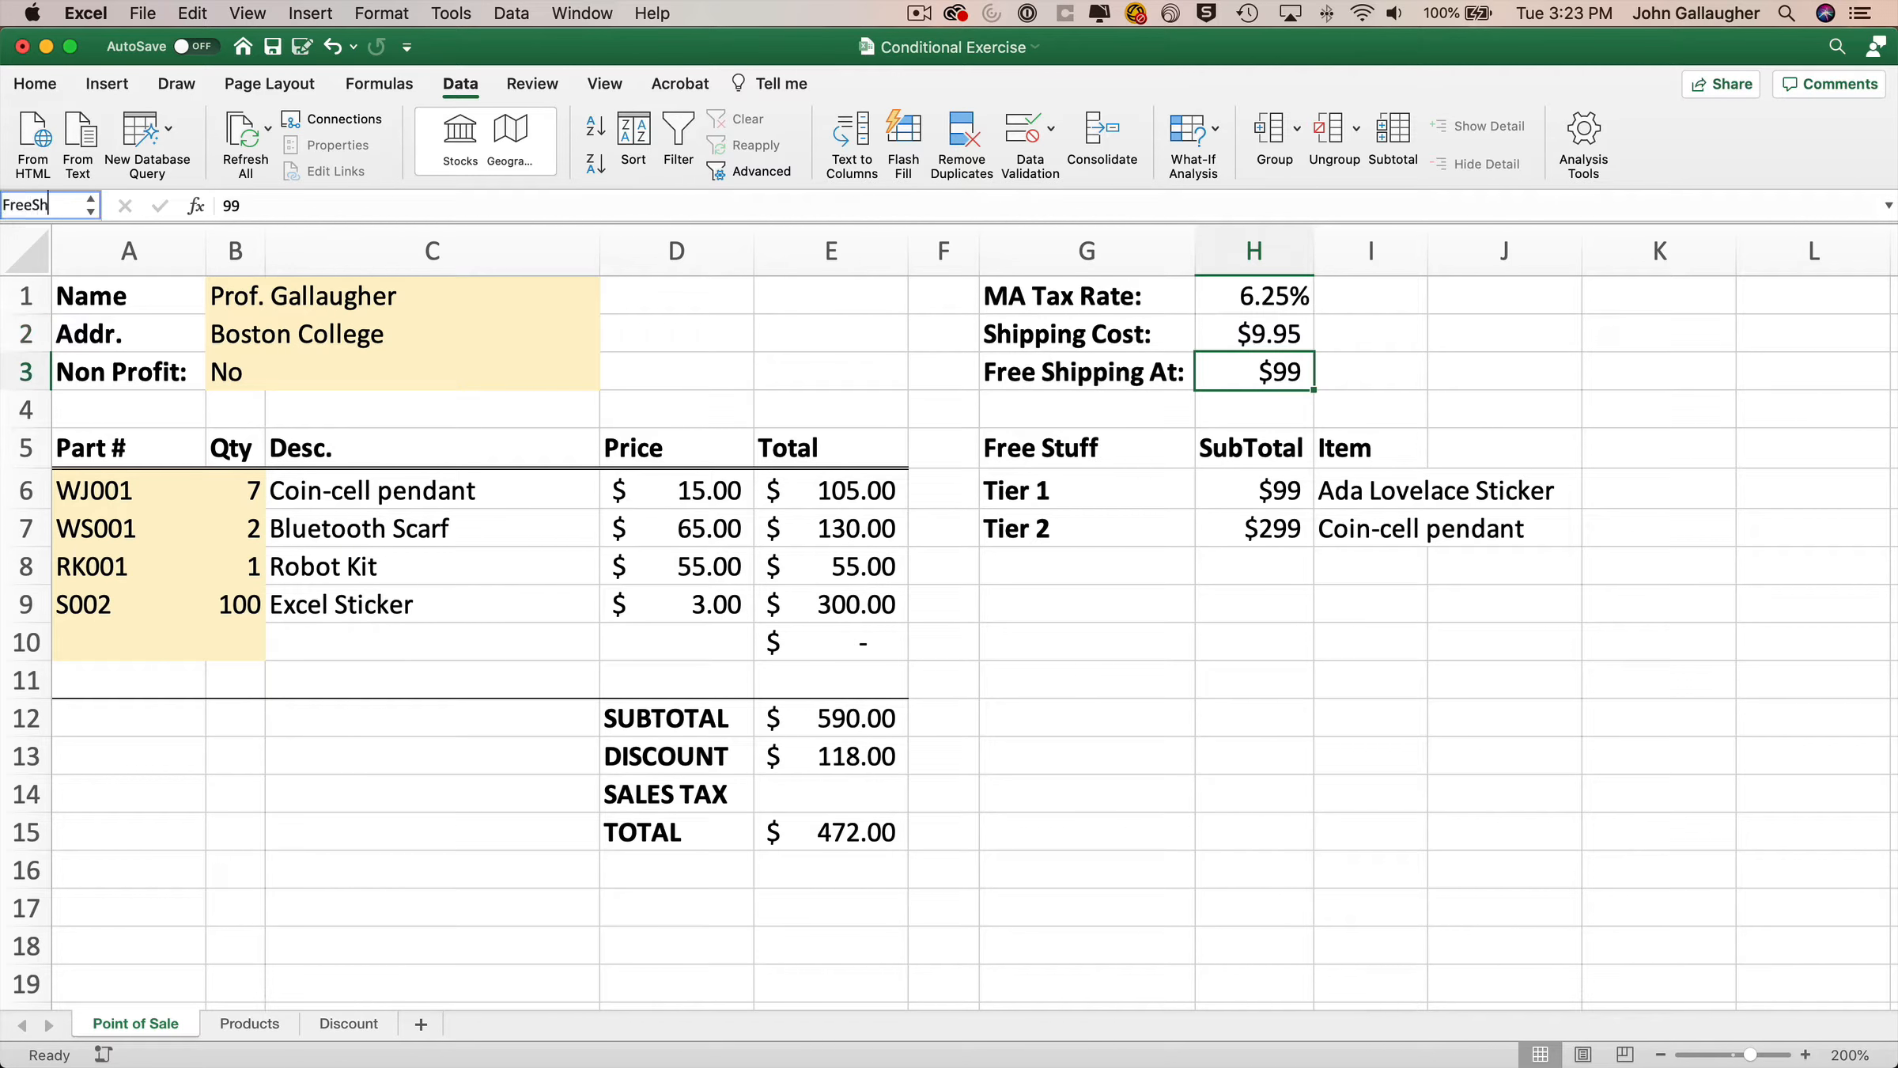
{"action": "key", "text": "Return"}
Inspect the tier subtotal cells and the Tier 1 item cell's formula.
{"action": "left_click", "coordinate": [1253, 490]}
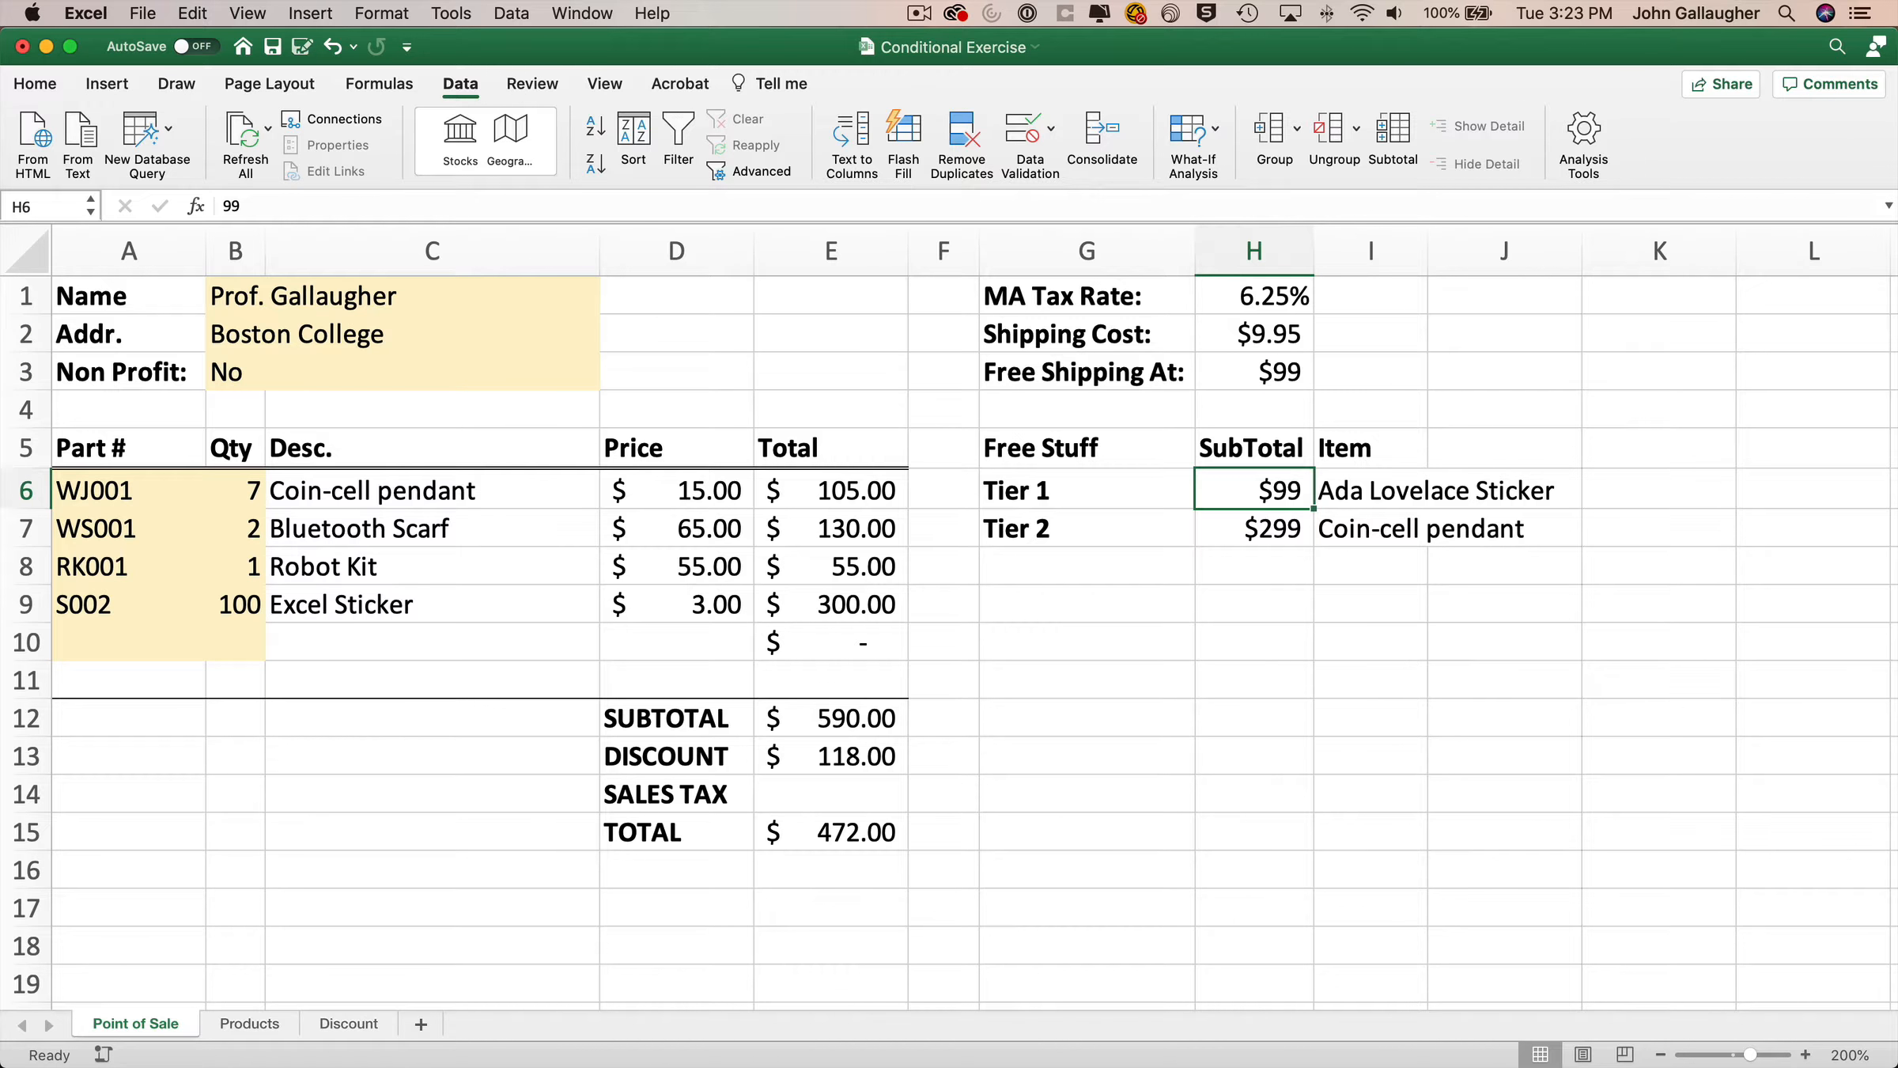
{"action": "left_click", "coordinate": [1254, 529]}
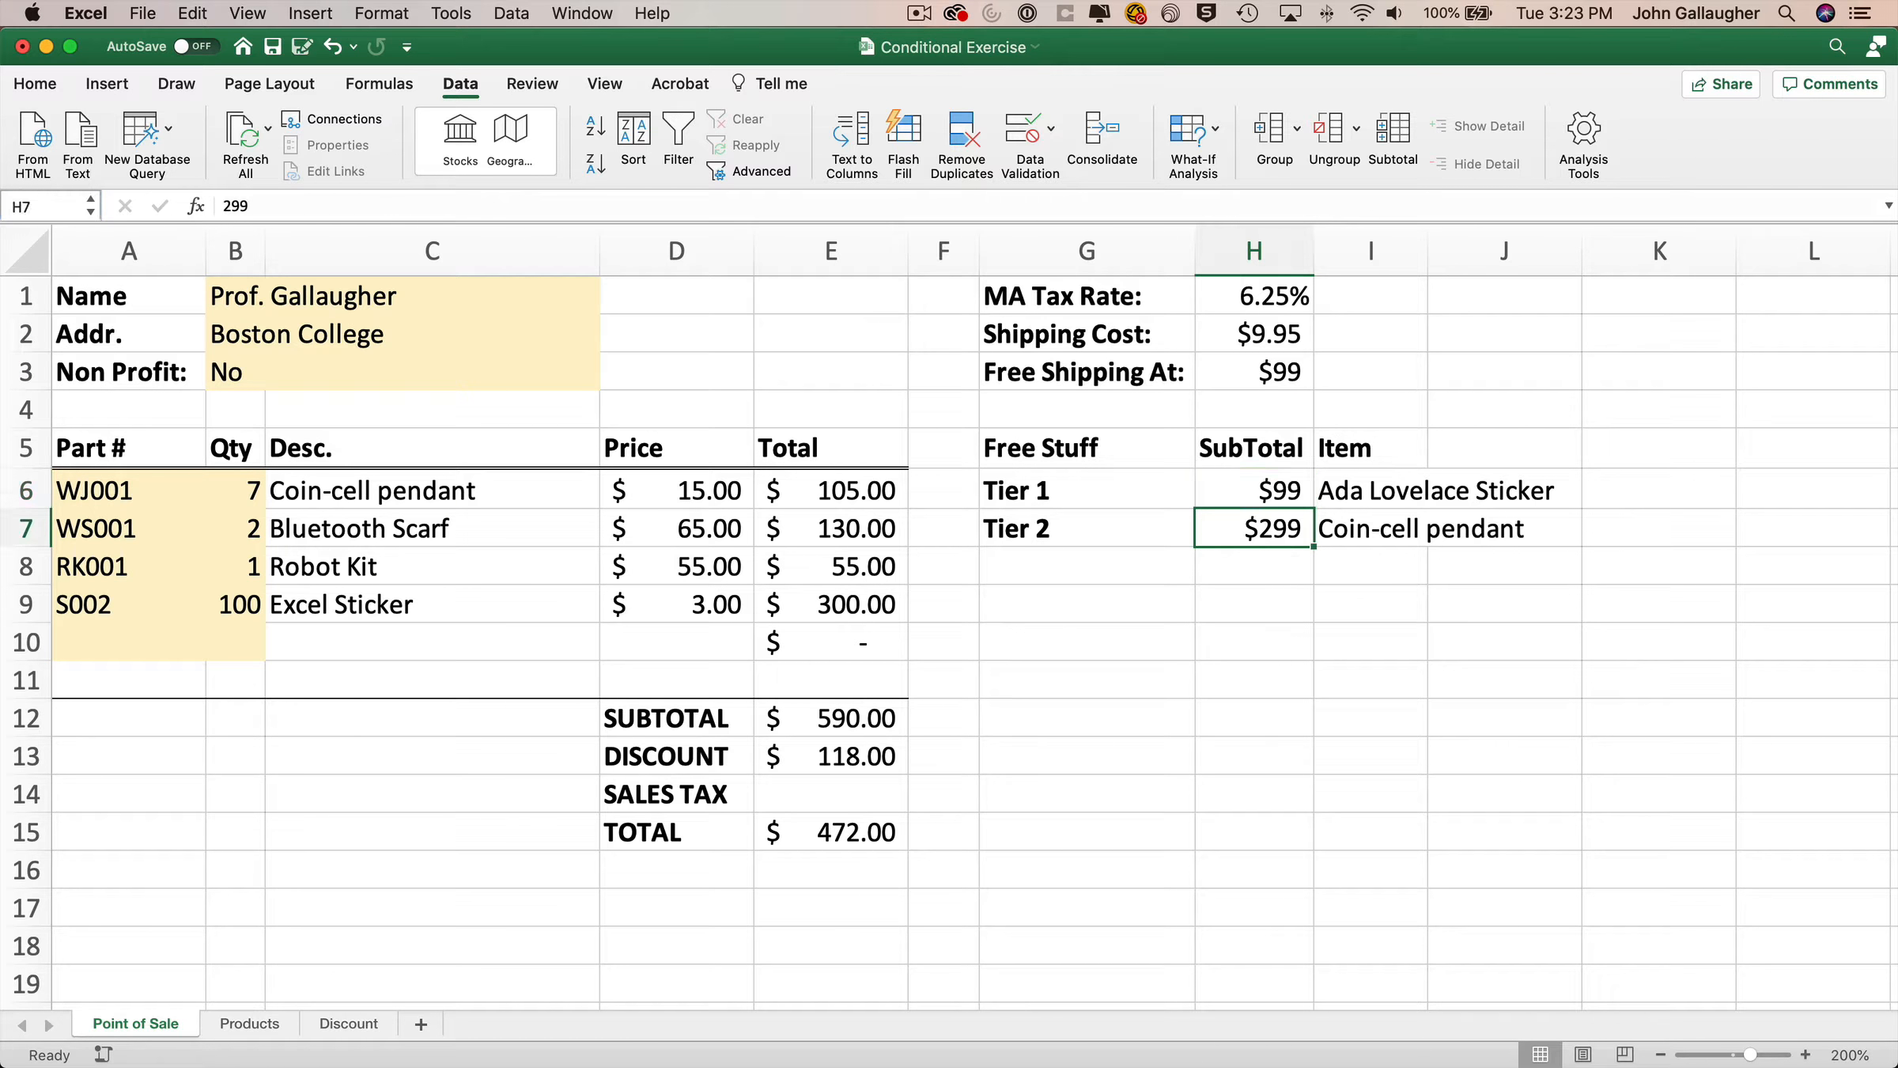
{"action": "left_click", "coordinate": [1253, 490]}
{"action": "left_click", "coordinate": [1426, 490]}
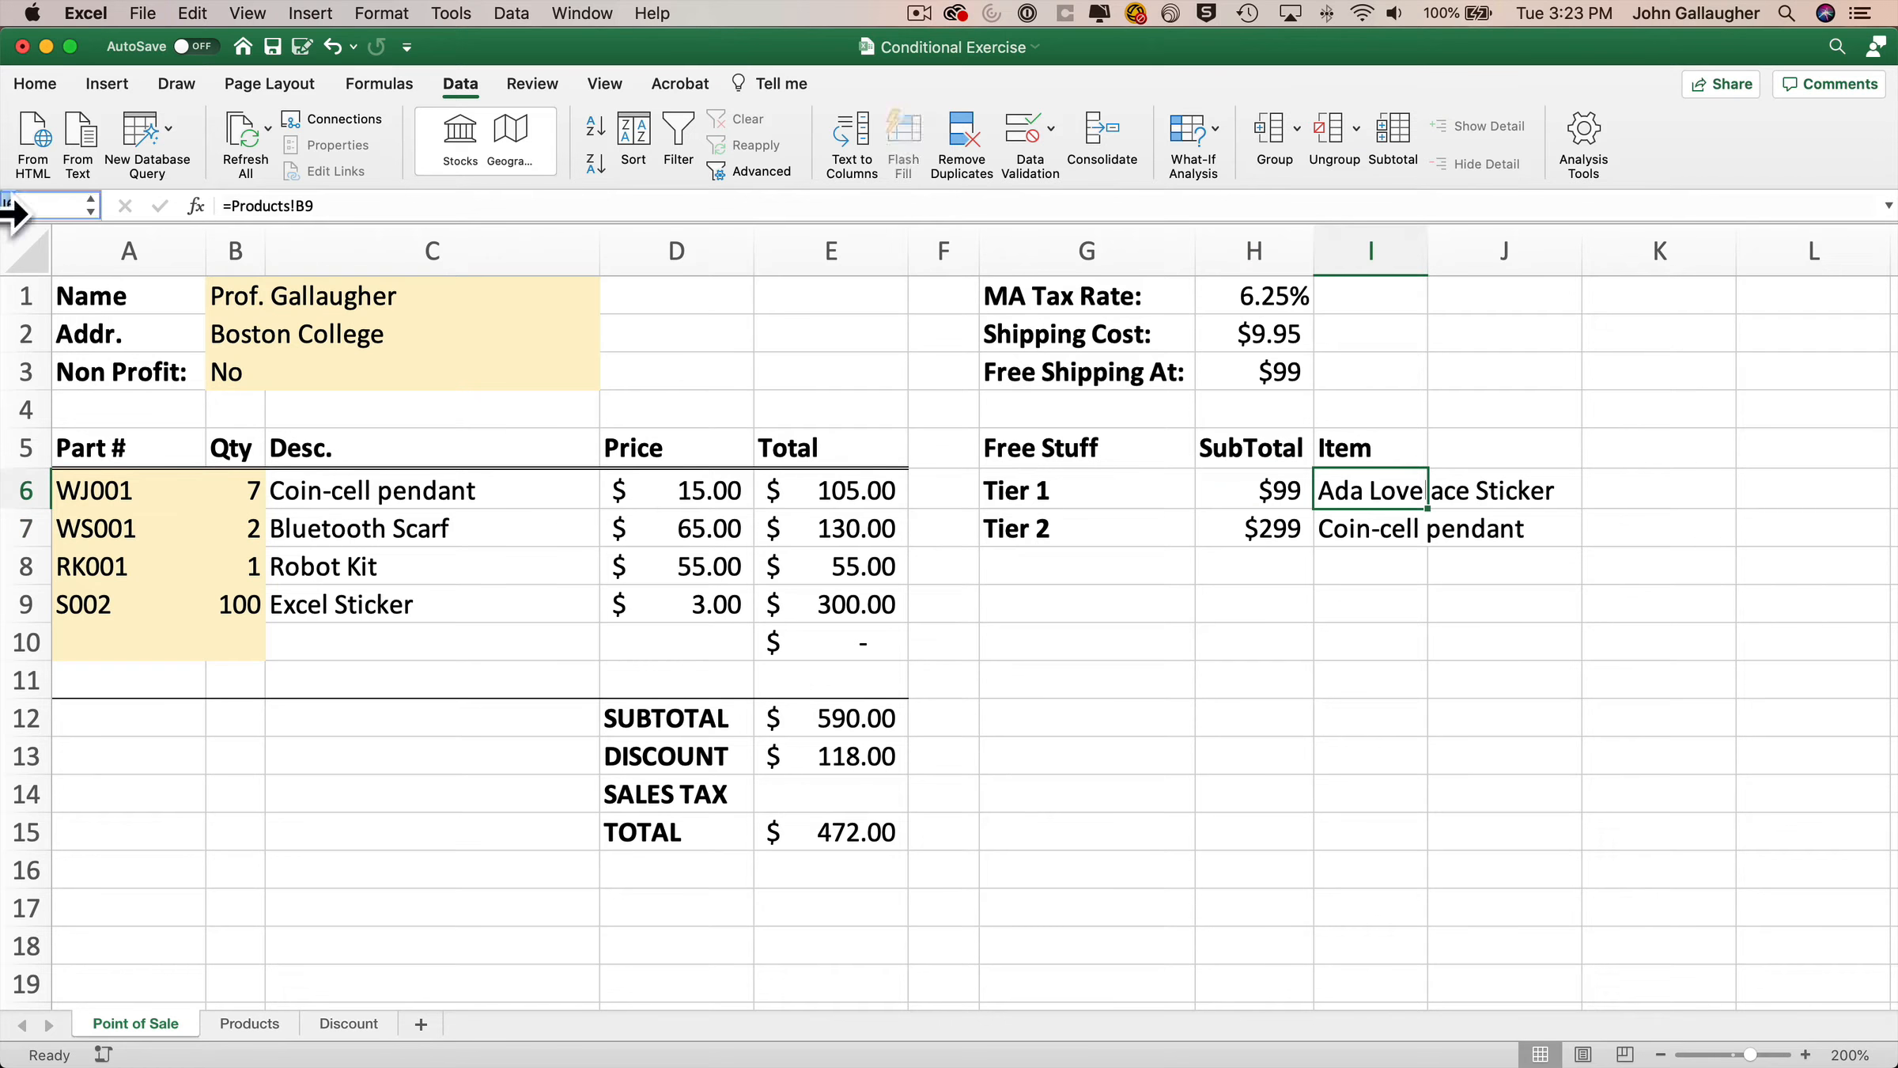
Name the Tier 2 item cell I7 Item2.
{"action": "left_click", "coordinate": [1392, 529]}
{"action": "left_click", "coordinate": [40, 206]}
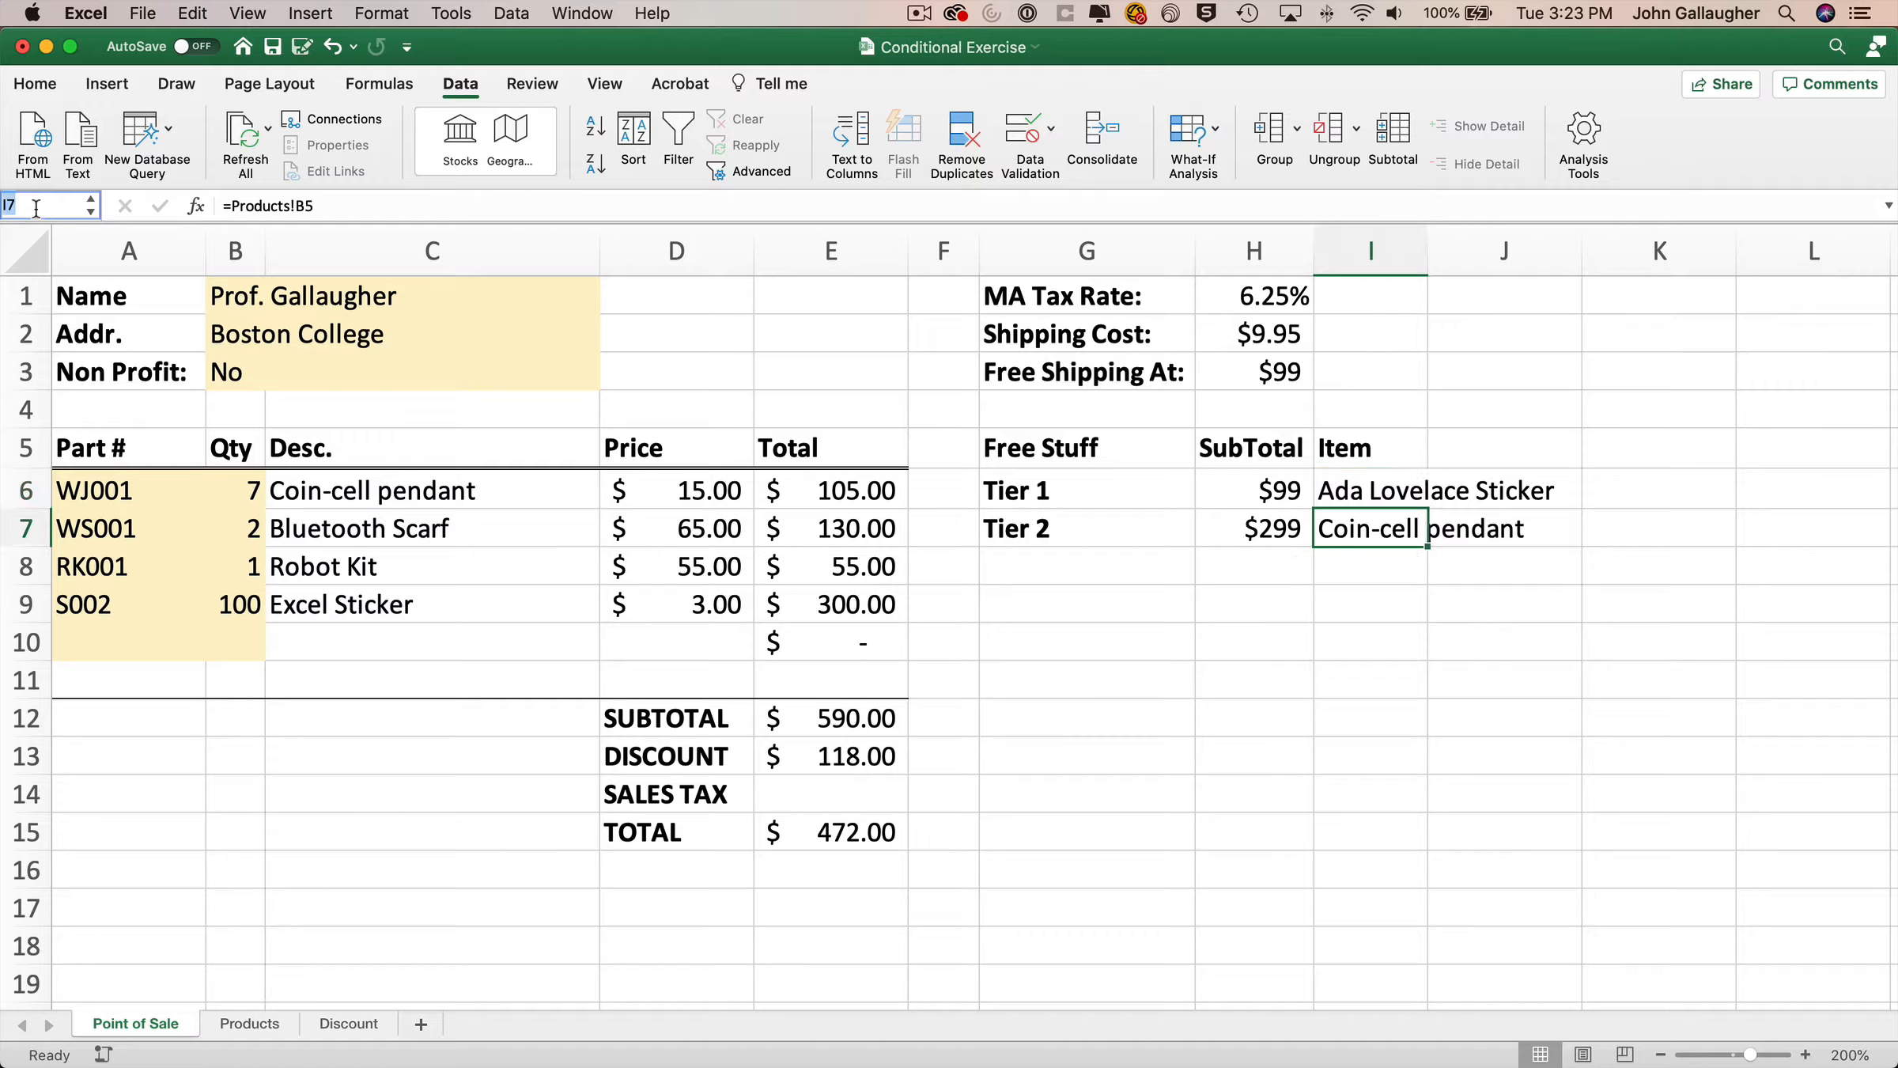
{"action": "type", "text": "Item2"}
{"action": "key", "text": "Return"}
Name the subtotal cell E12 SubTotal and the discount cell E13 Discount.
{"action": "left_click", "coordinate": [831, 718]}
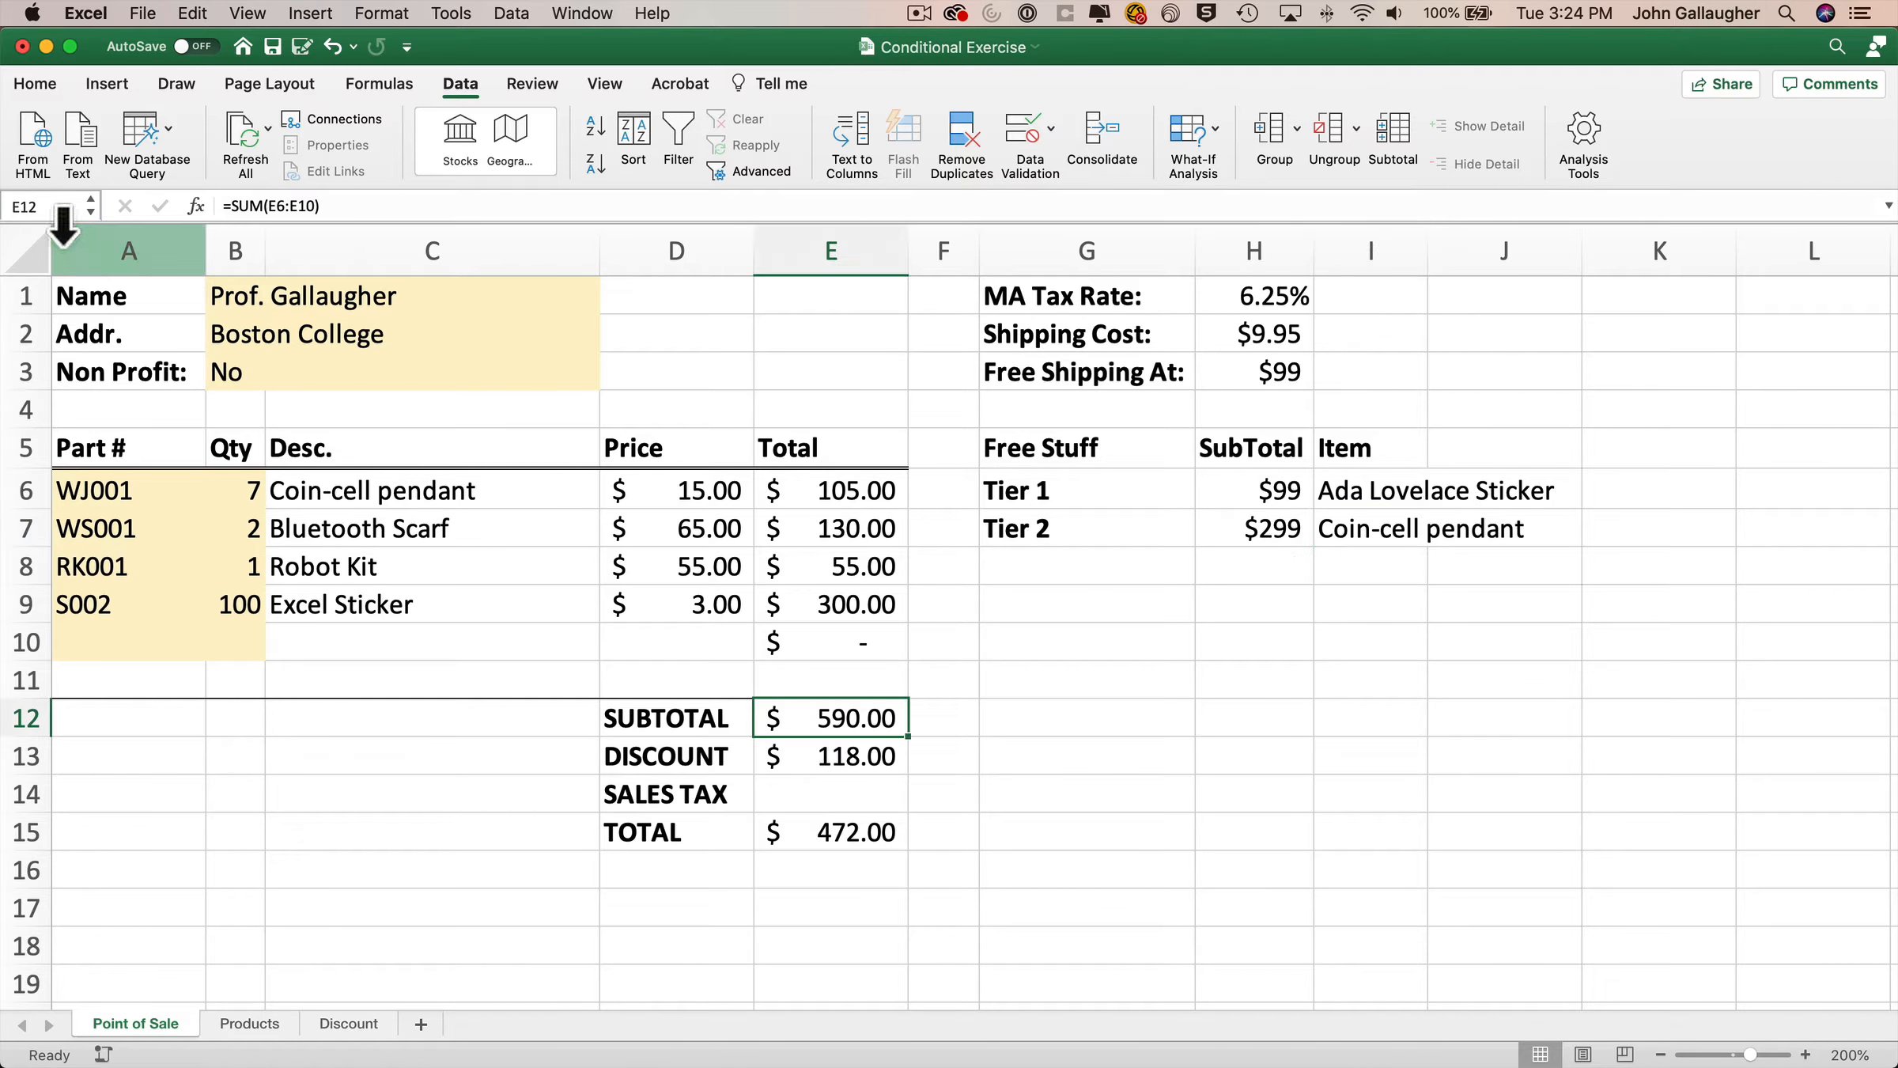
{"action": "left_click", "coordinate": [39, 206]}
{"action": "type", "text": "SubTo"}
{"action": "key", "text": "Return"}
{"action": "key", "text": "Return"}
{"action": "left_click", "coordinate": [50, 207]}
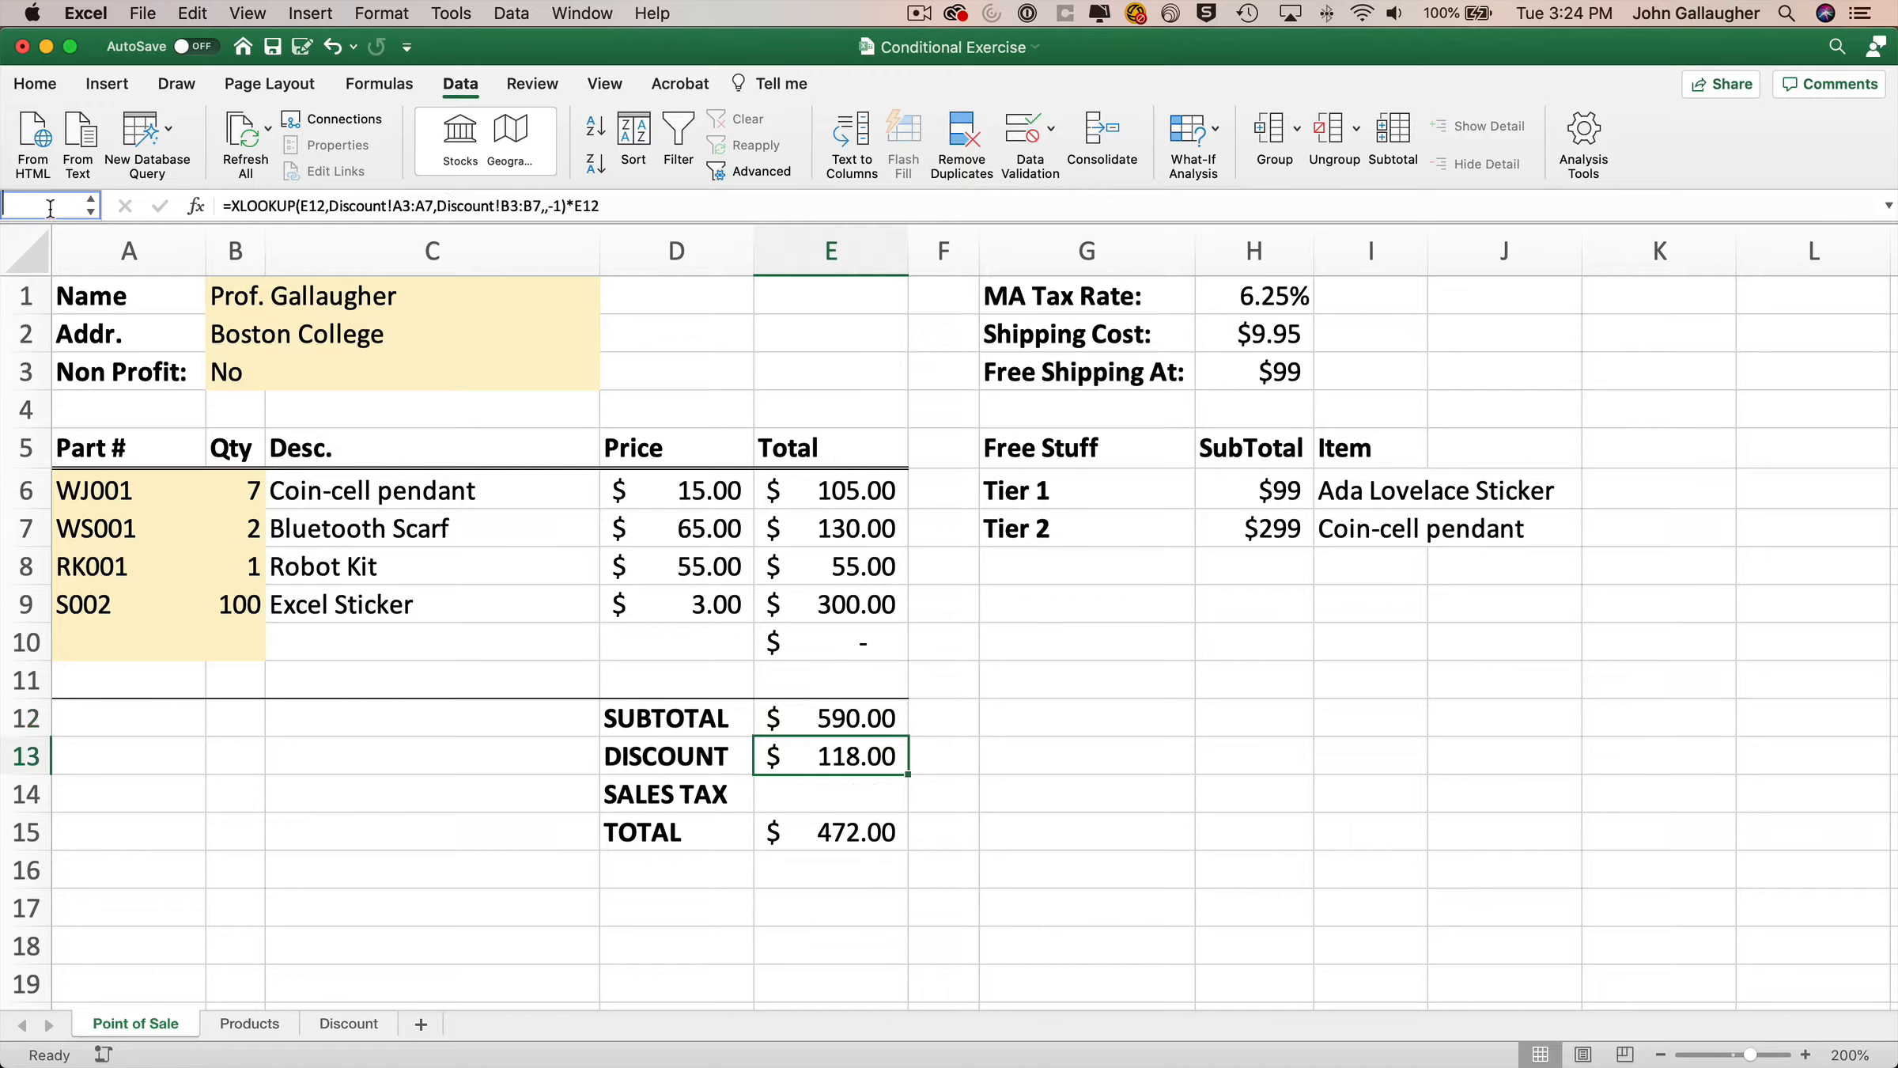
{"action": "type", "text": "Discount"}
{"action": "key", "text": "Return"}
Name the sales tax cell E14 SalesTax.
{"action": "left_click", "coordinate": [39, 205]}
{"action": "type", "text": "SalesTax"}
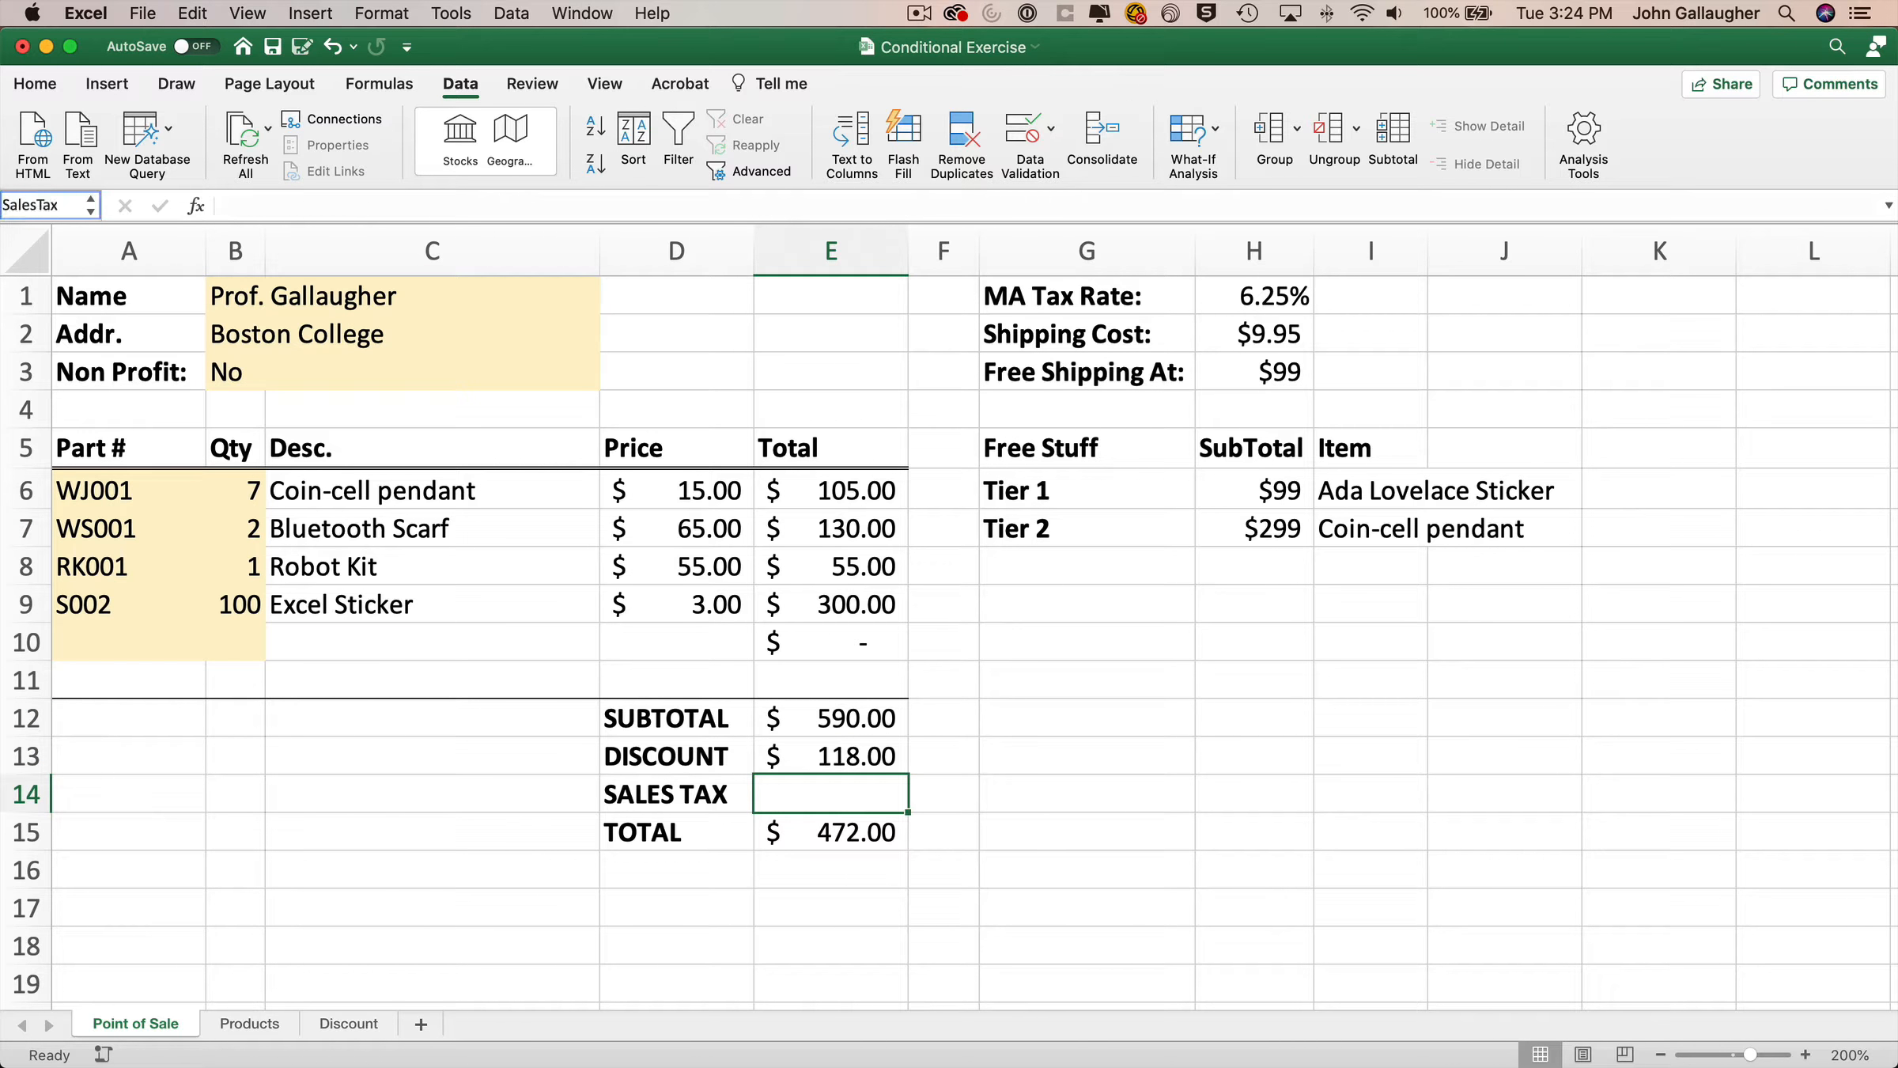
{"action": "key", "text": "Return"}
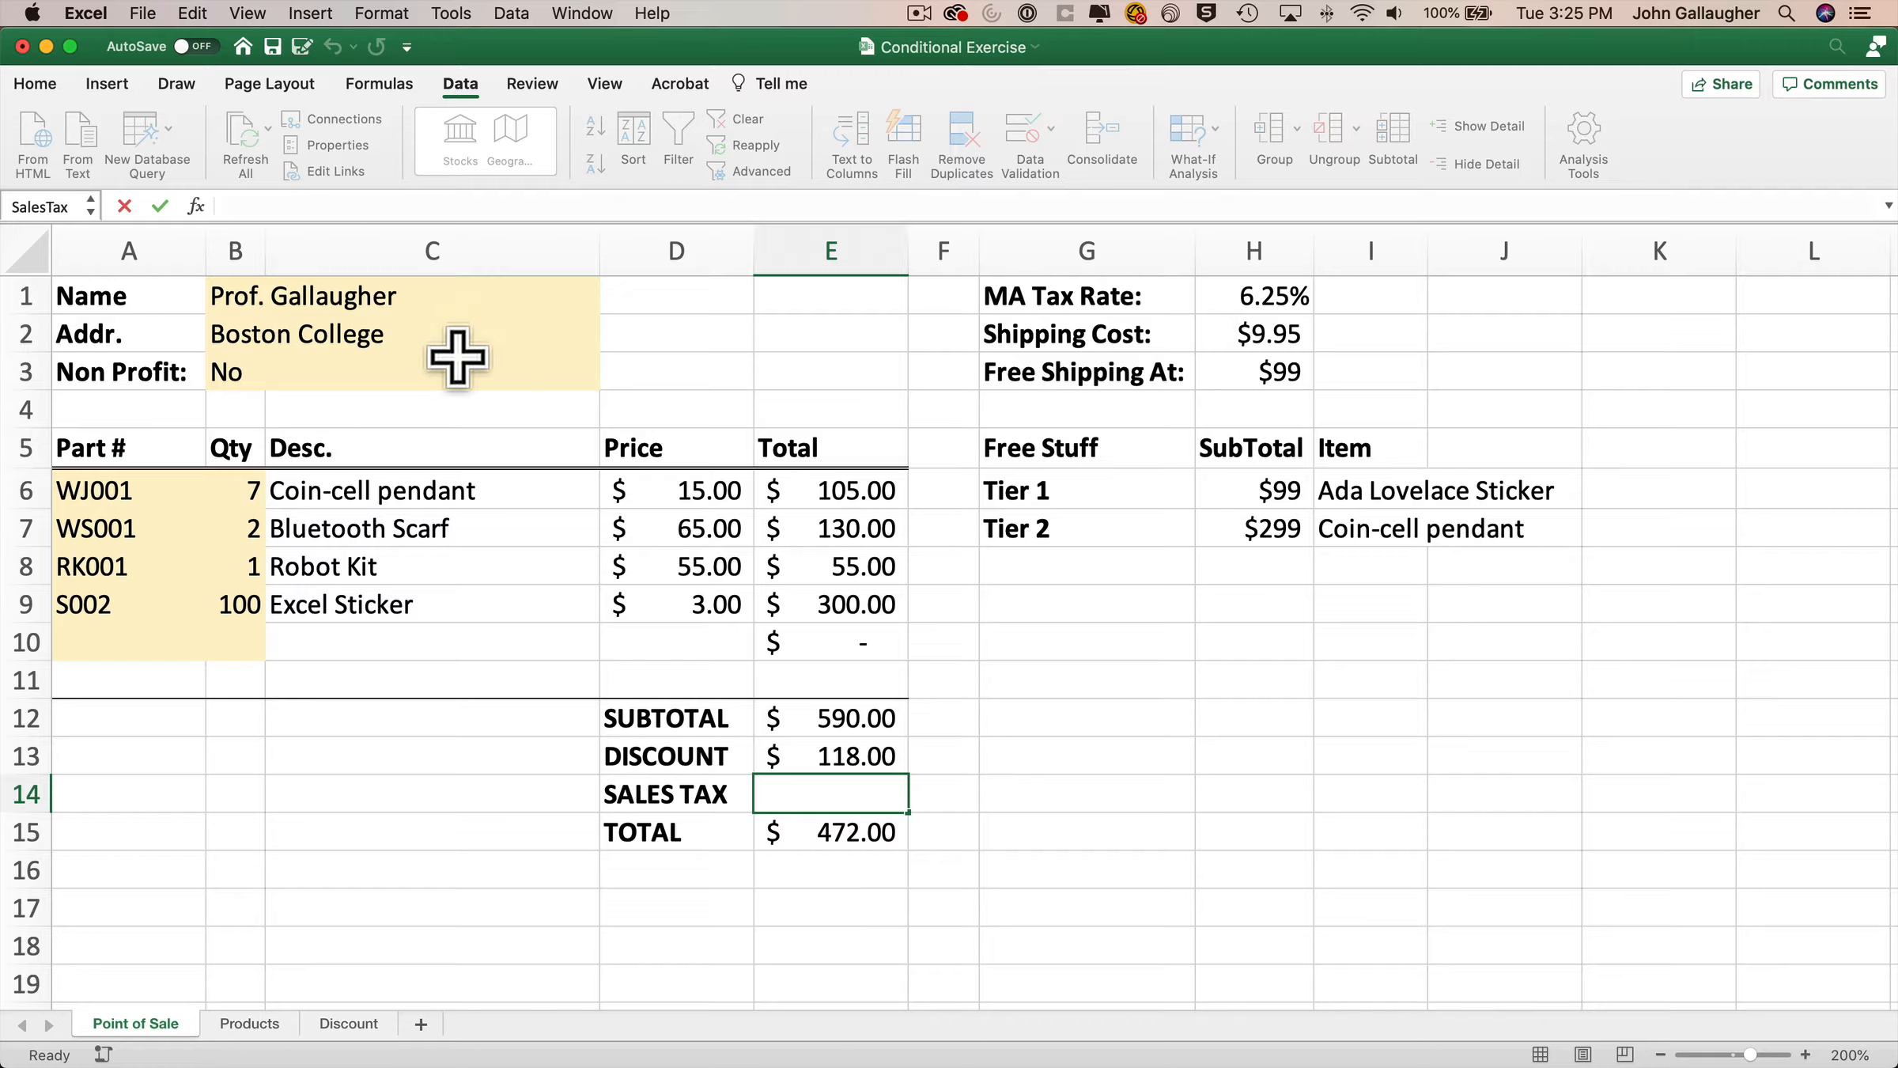
Open the Define Name dialog to review the workbook's defined names, including FreeShipThreshold.
{"action": "left_click", "coordinate": [389, 83]}
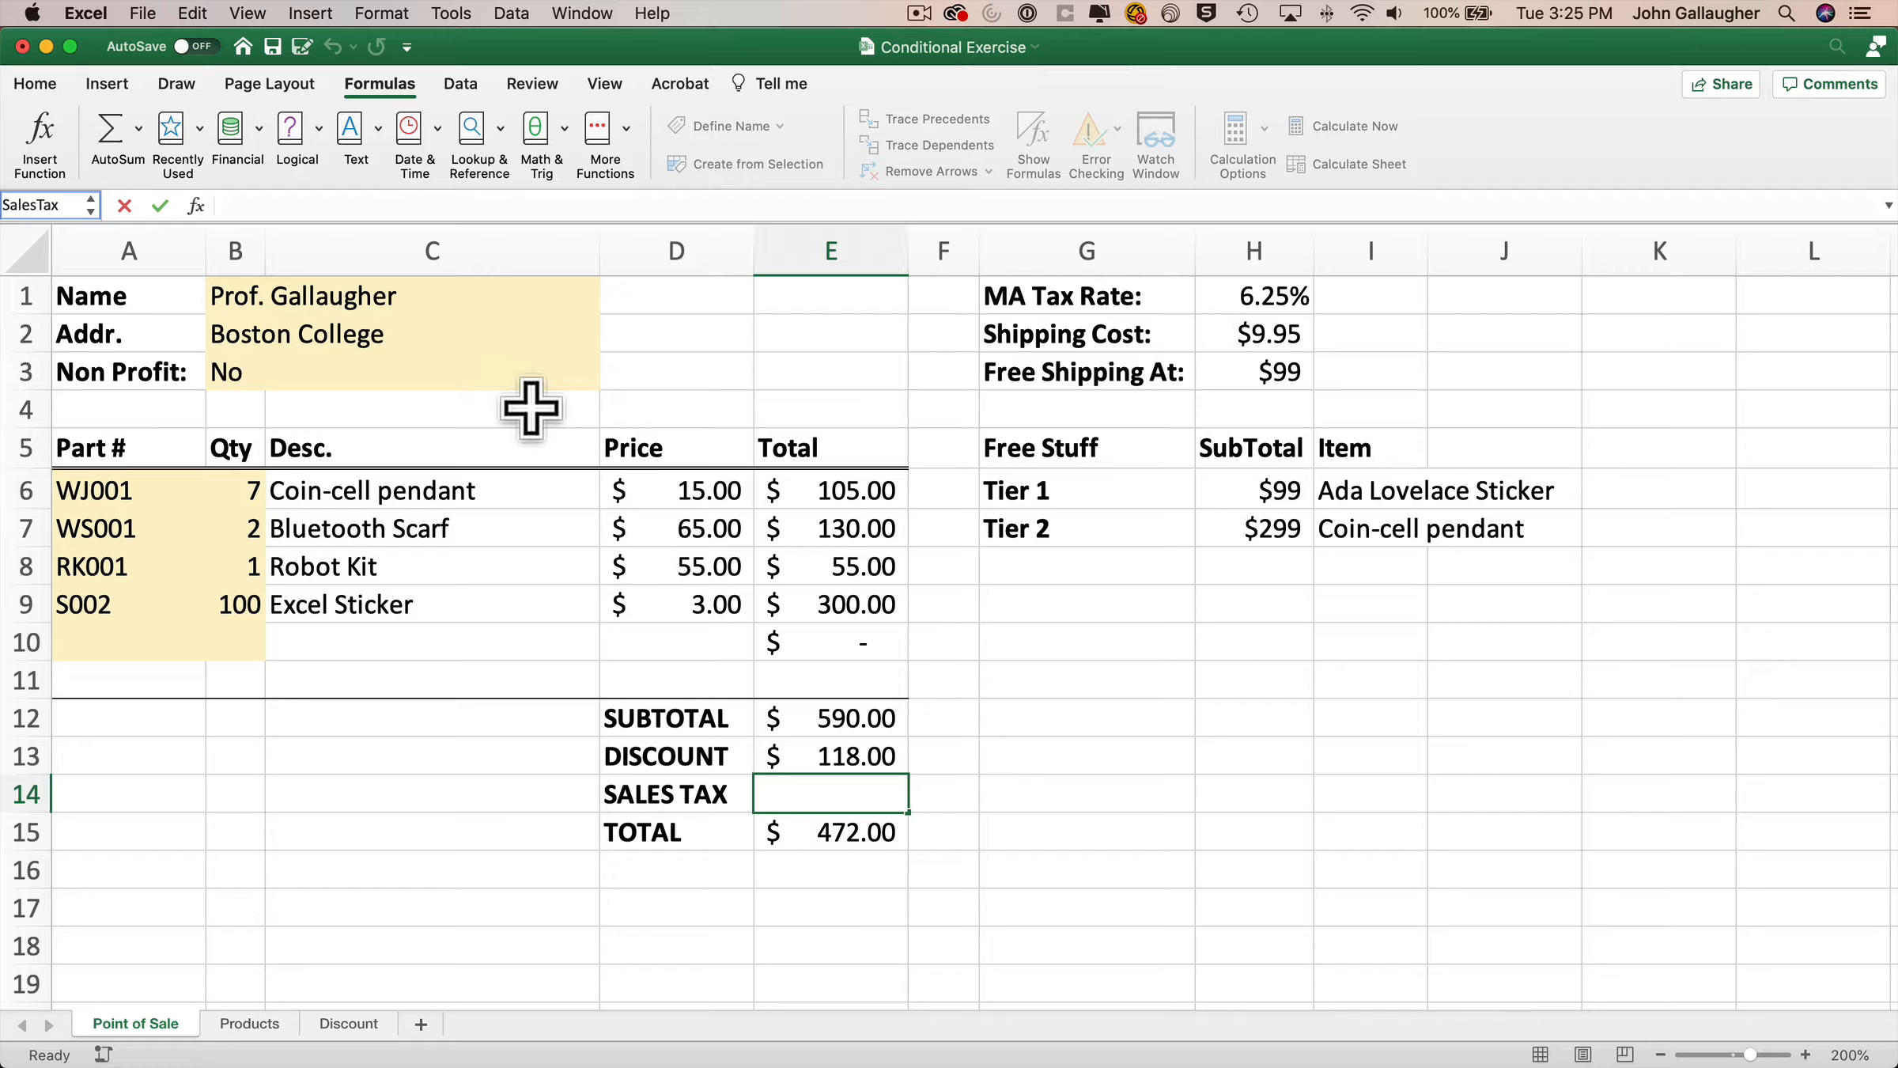
{"action": "left_click", "coordinate": [661, 408]}
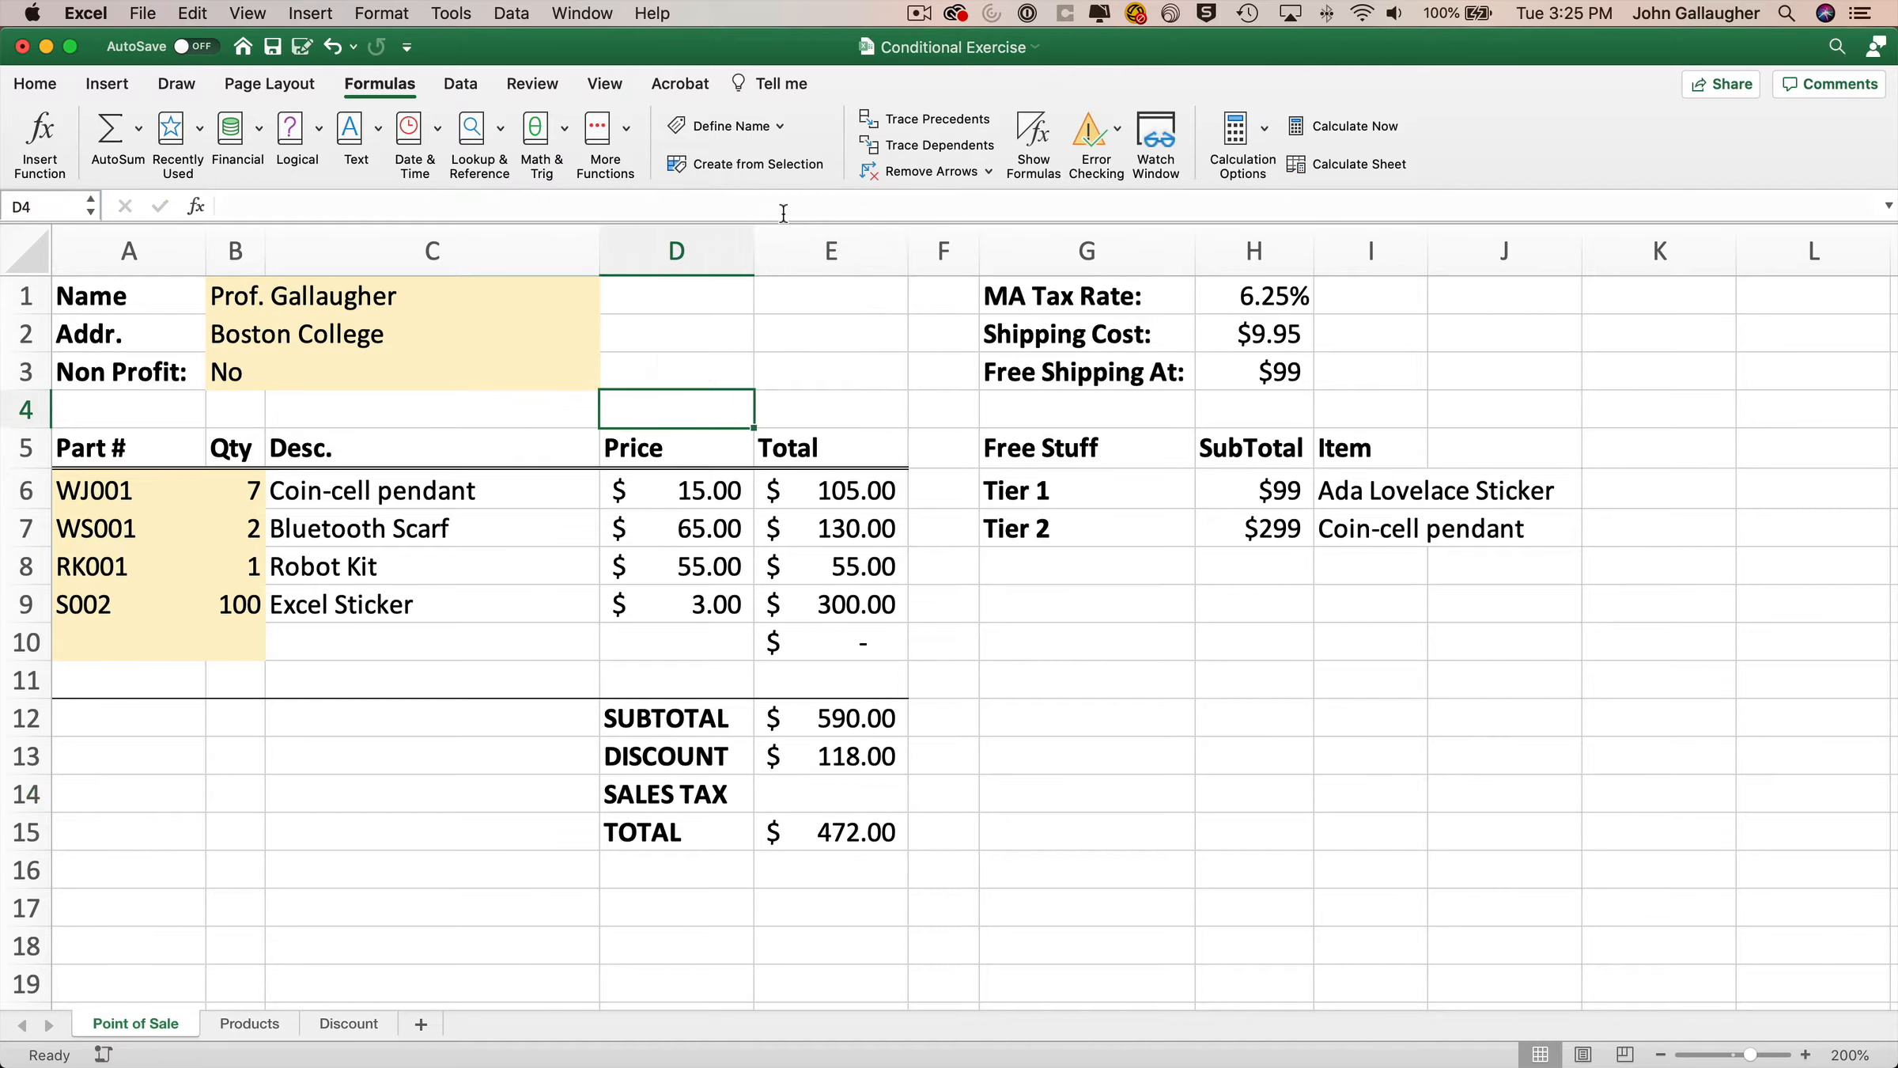
{"action": "left_click", "coordinate": [780, 126]}
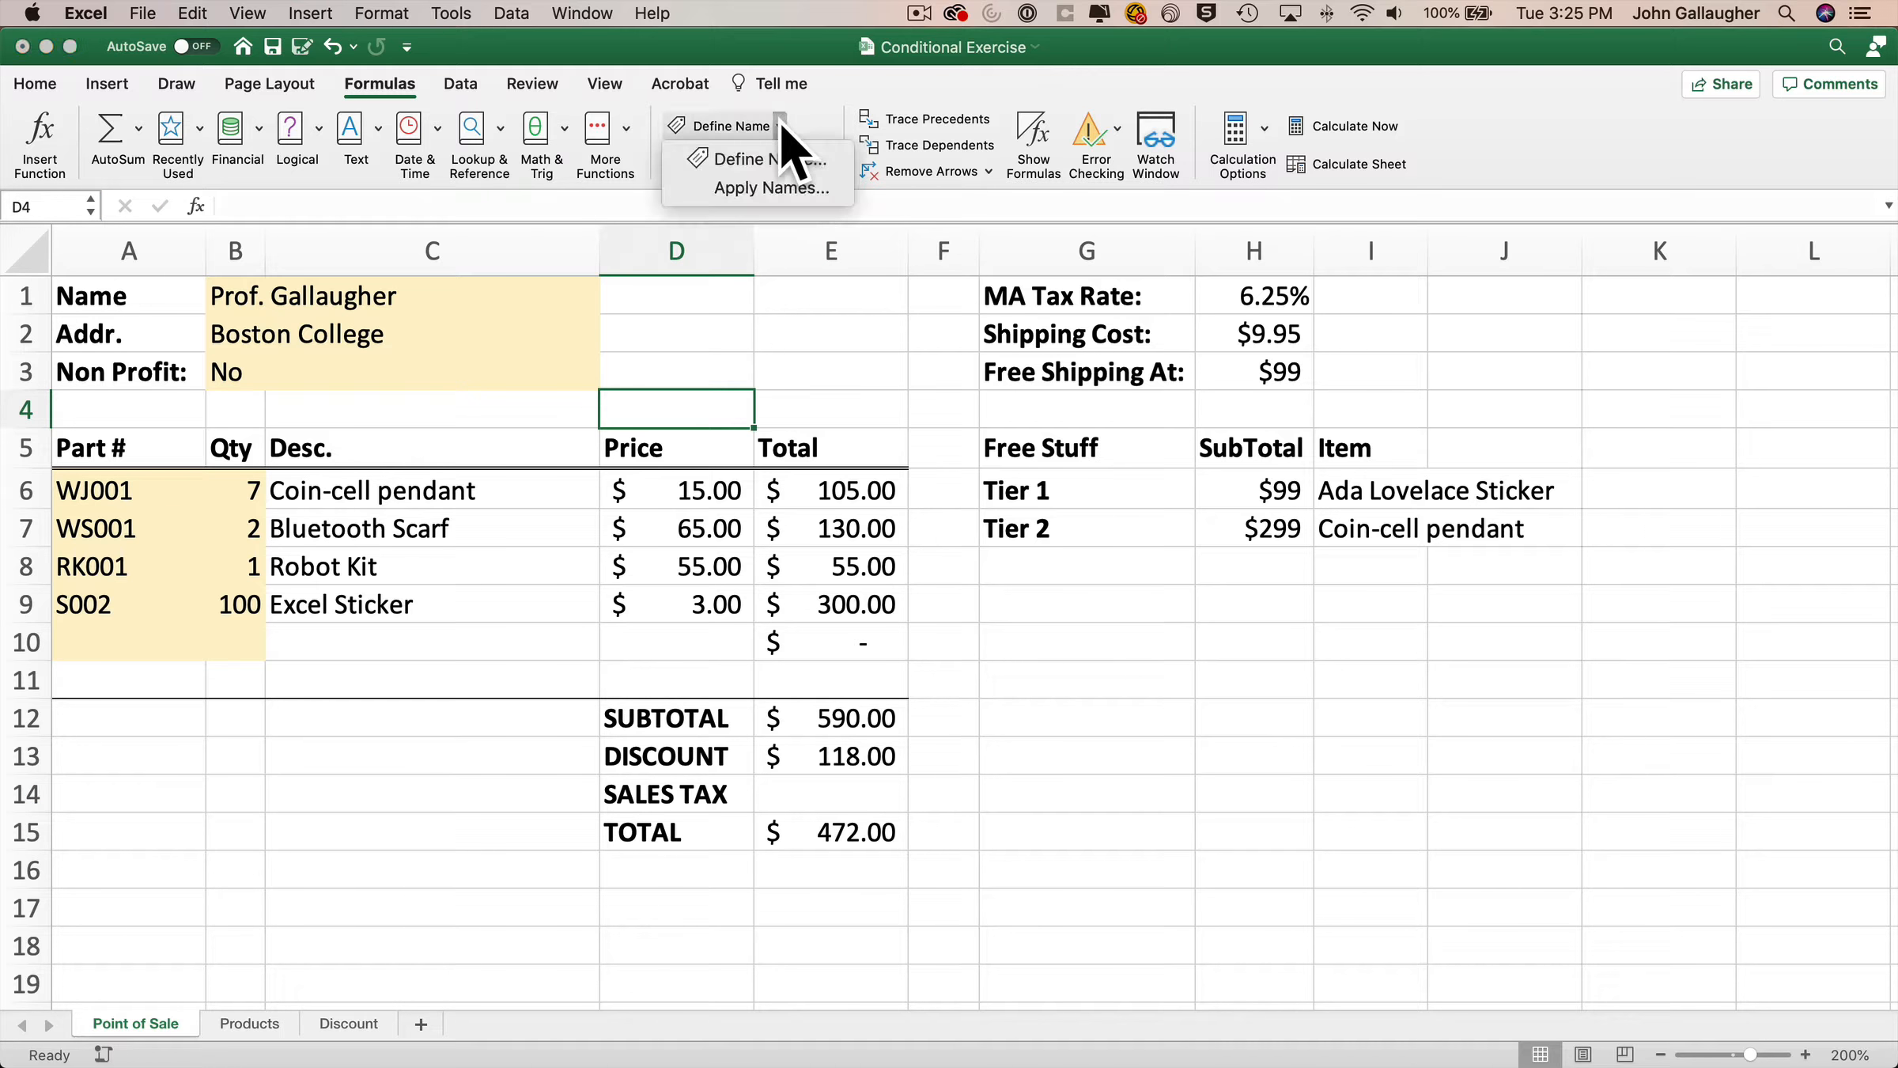
{"action": "left_click", "coordinate": [799, 169]}
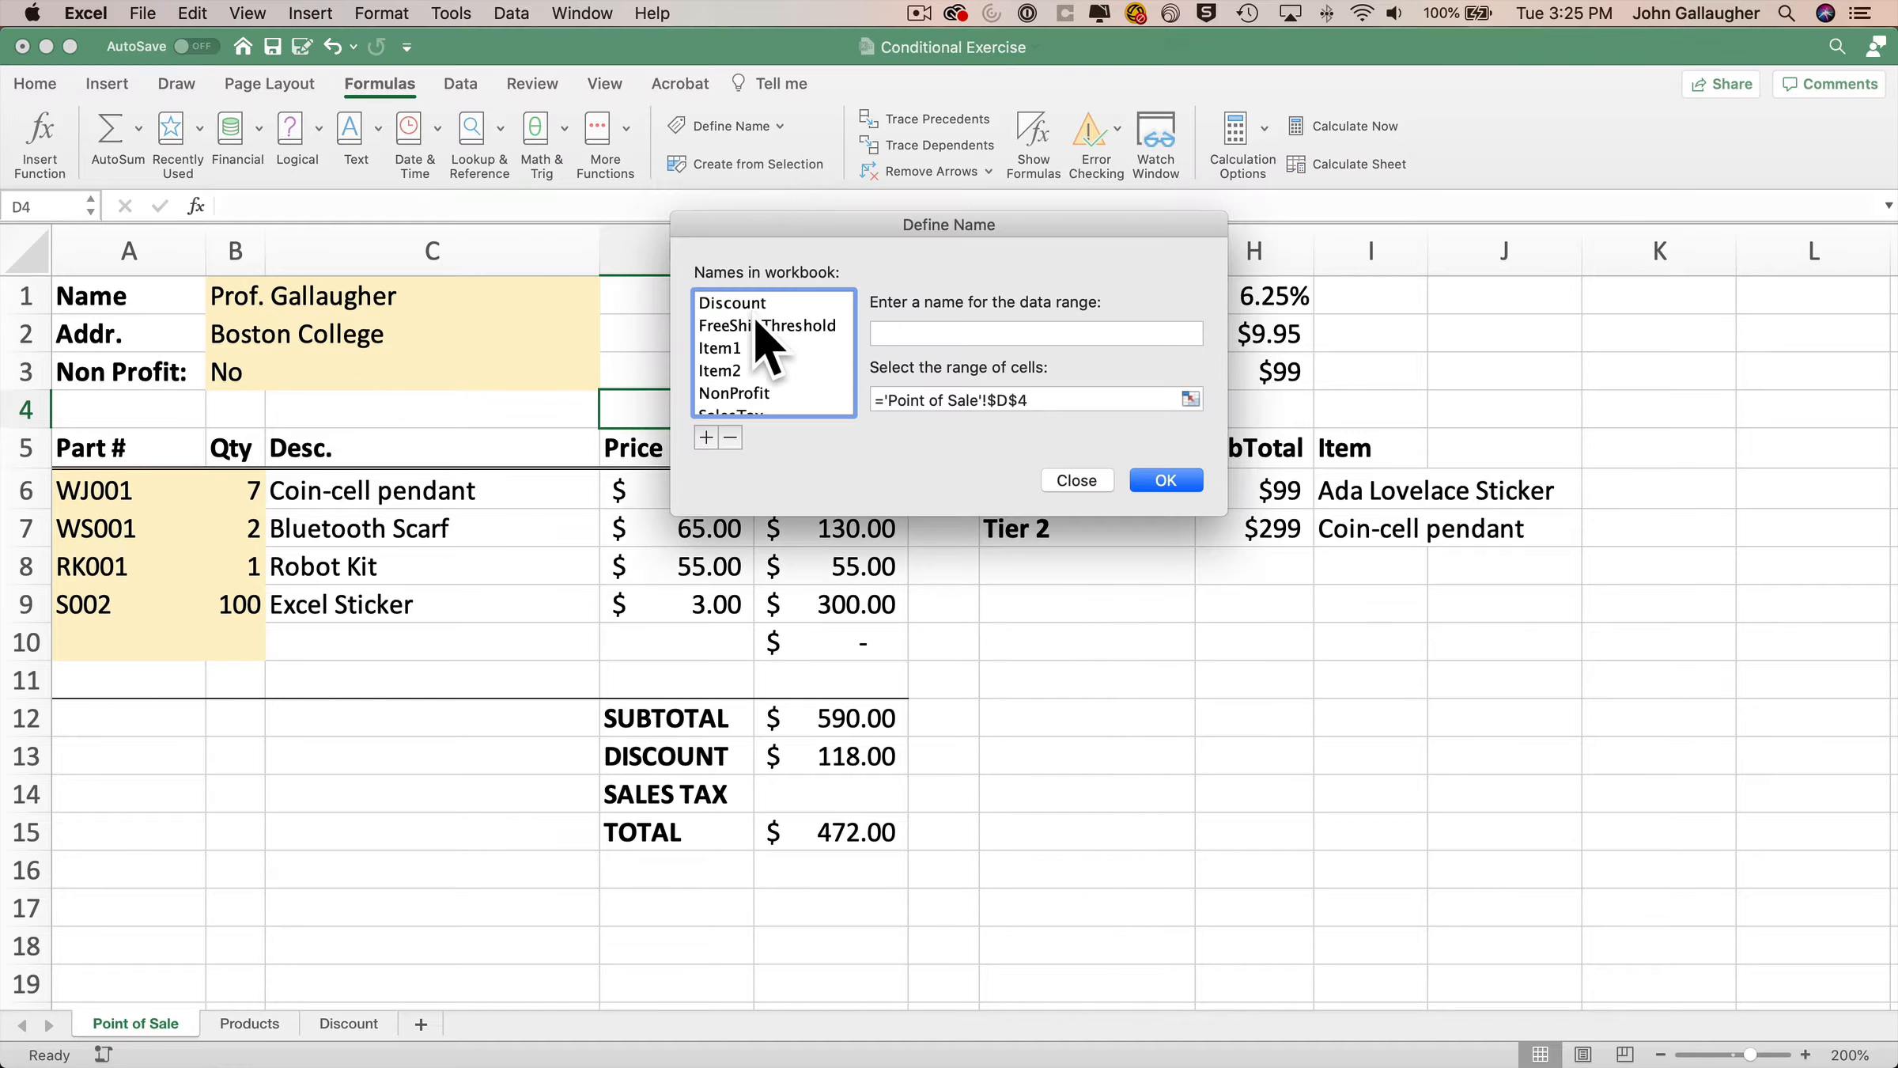
{"action": "left_click", "coordinate": [756, 325]}
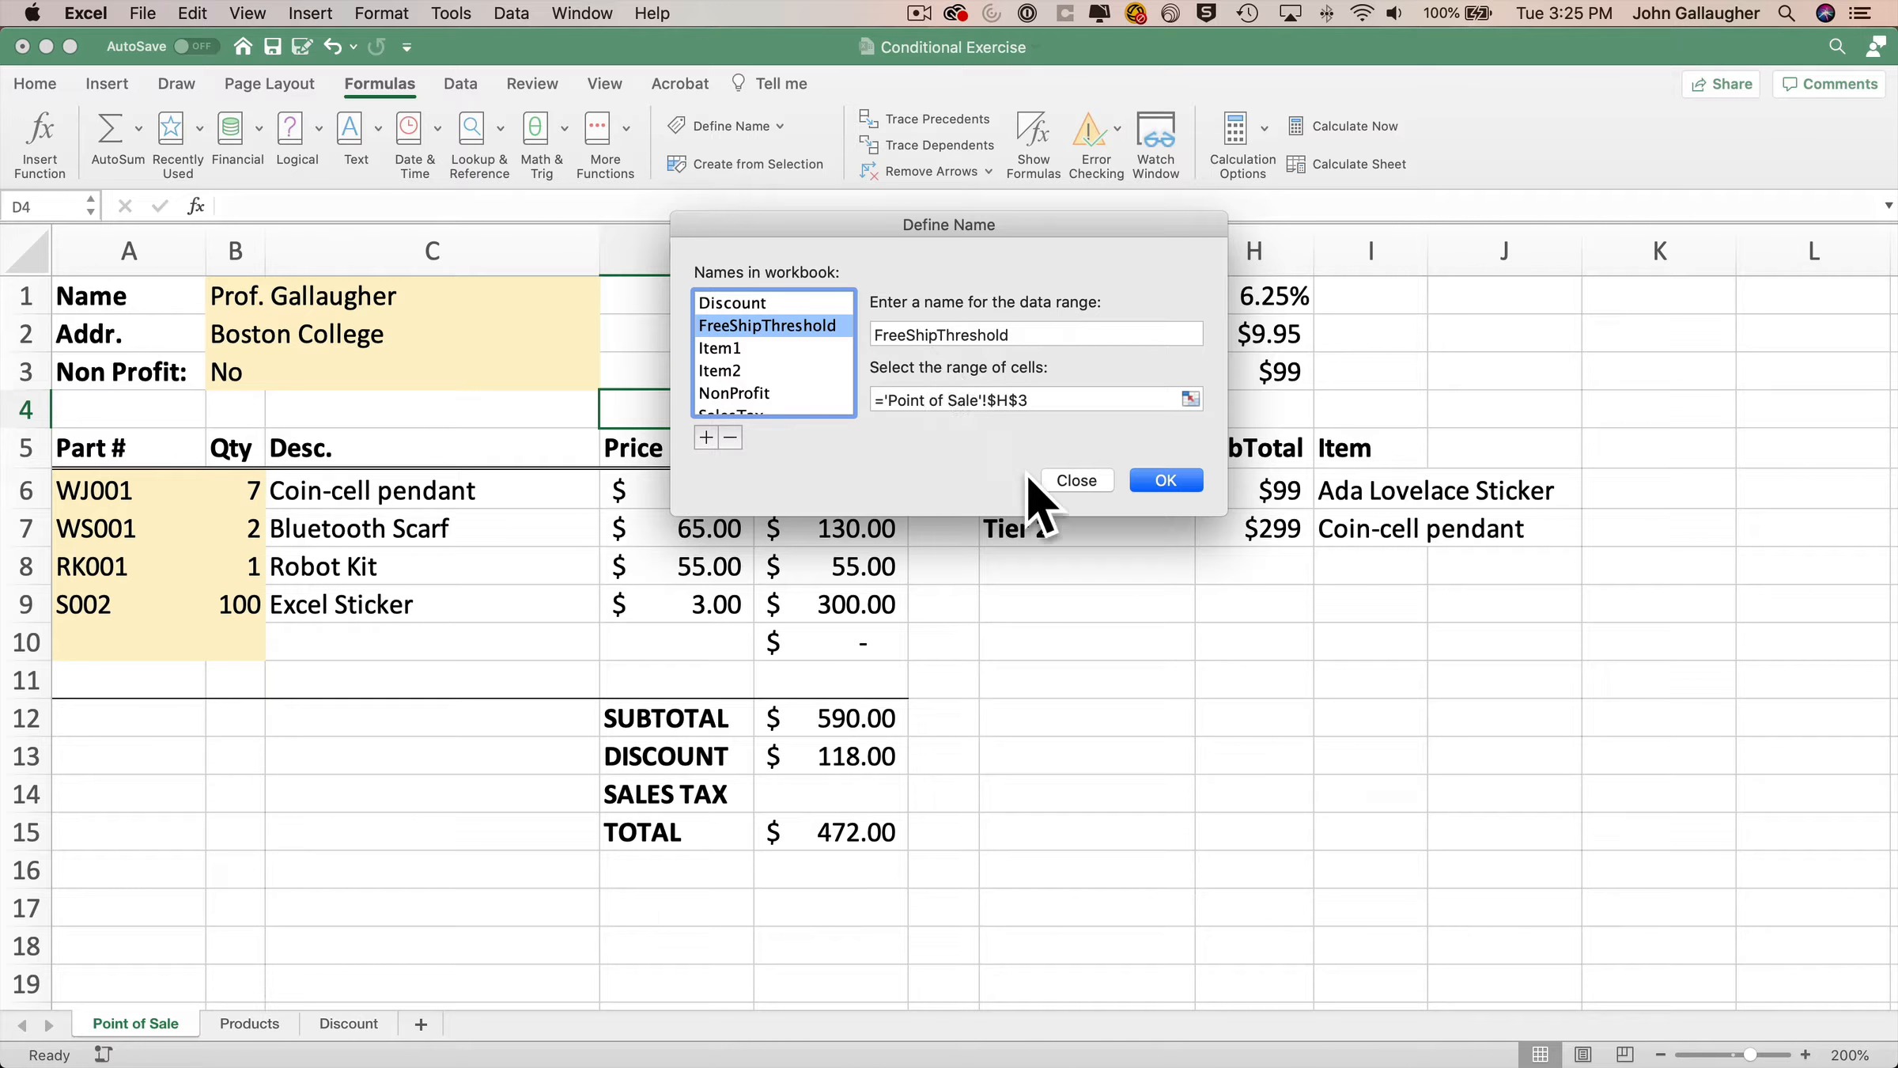
{"action": "left_click", "coordinate": [1077, 480]}
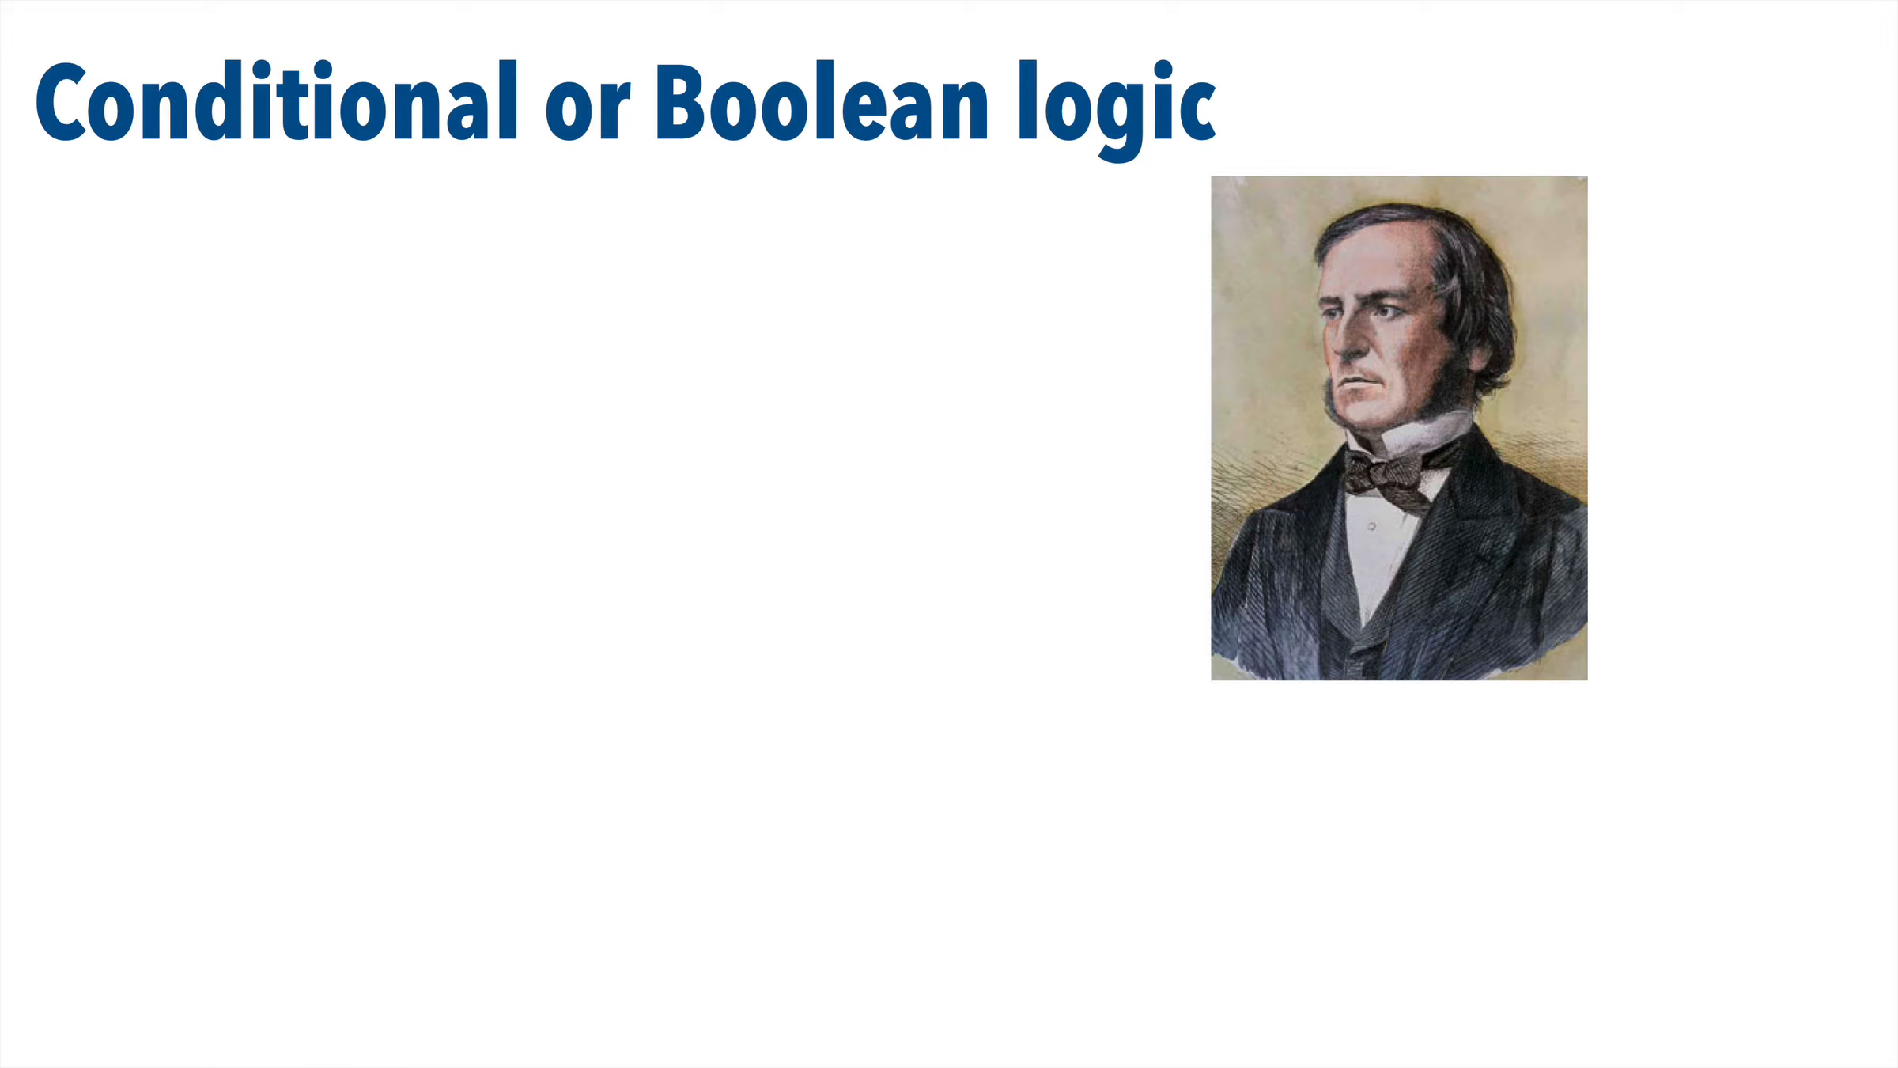
{"action": "key", "text": "Right"}
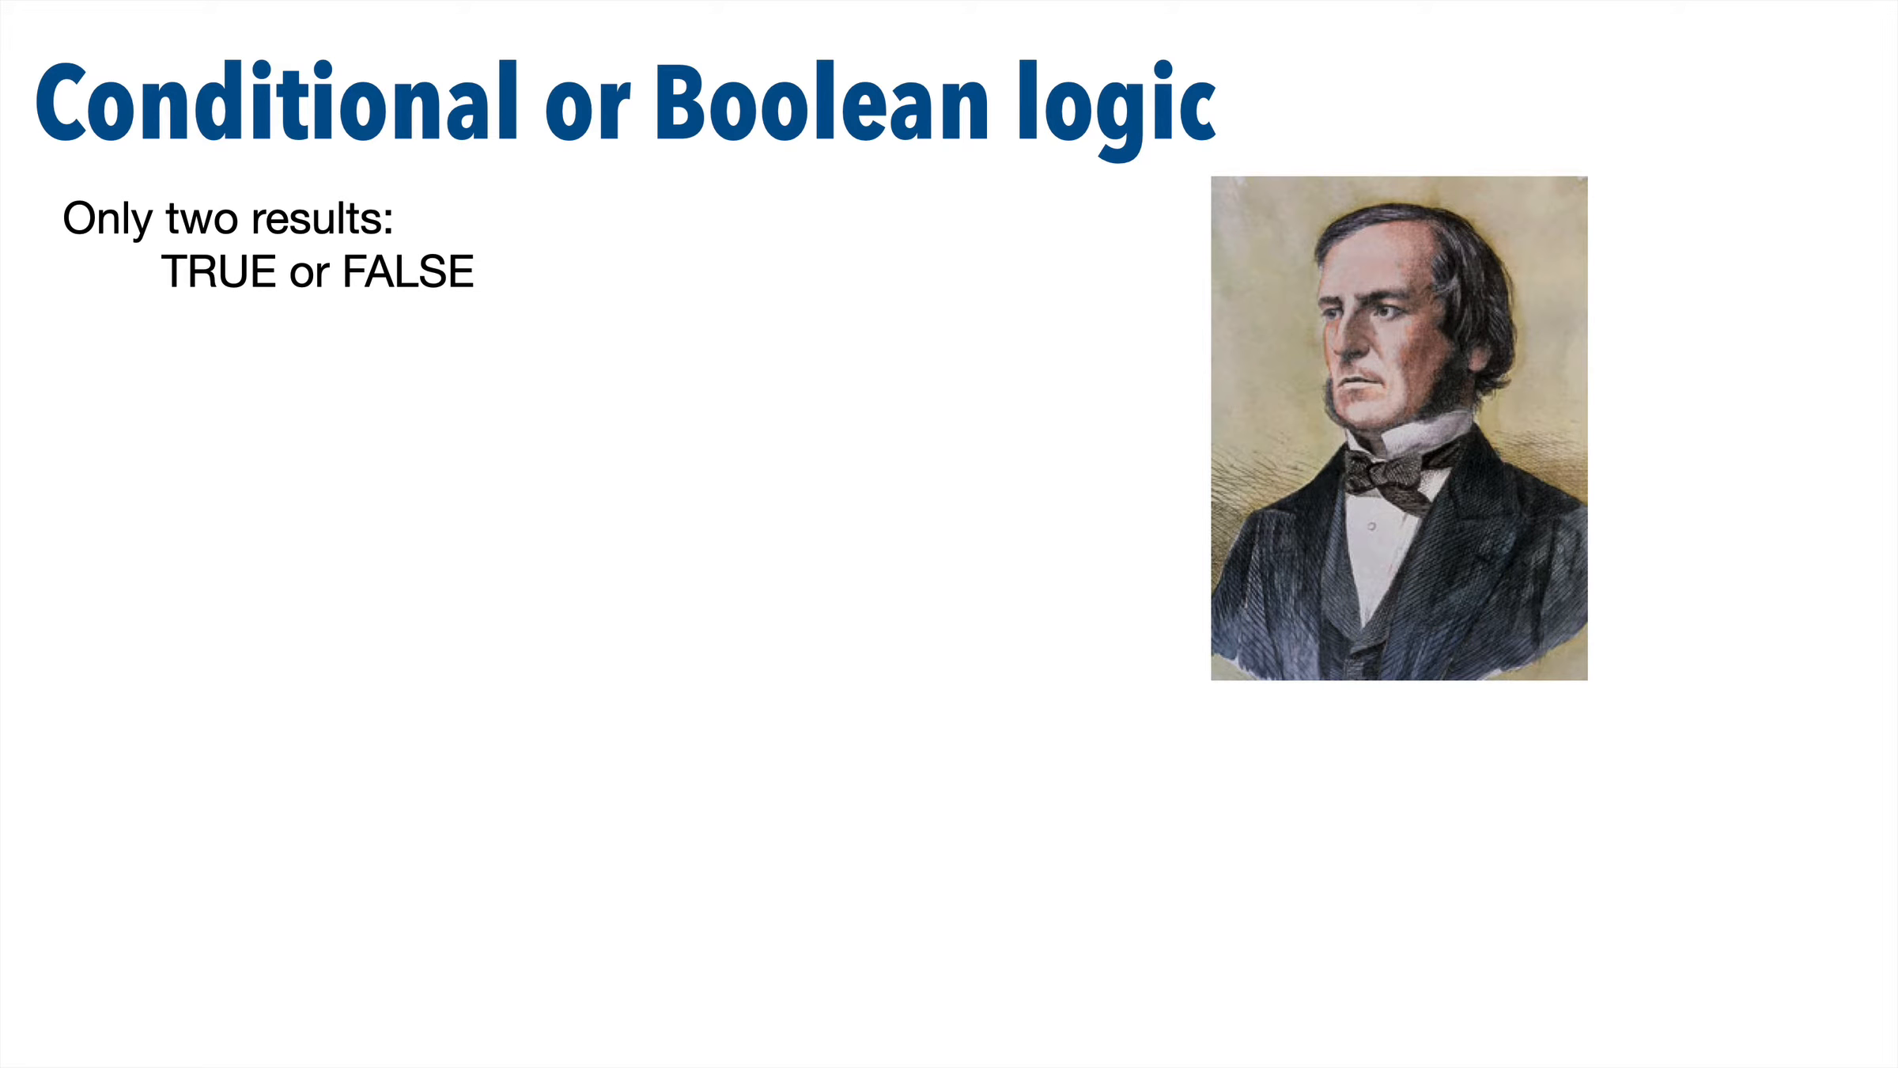
{"action": "key", "text": "Right"}
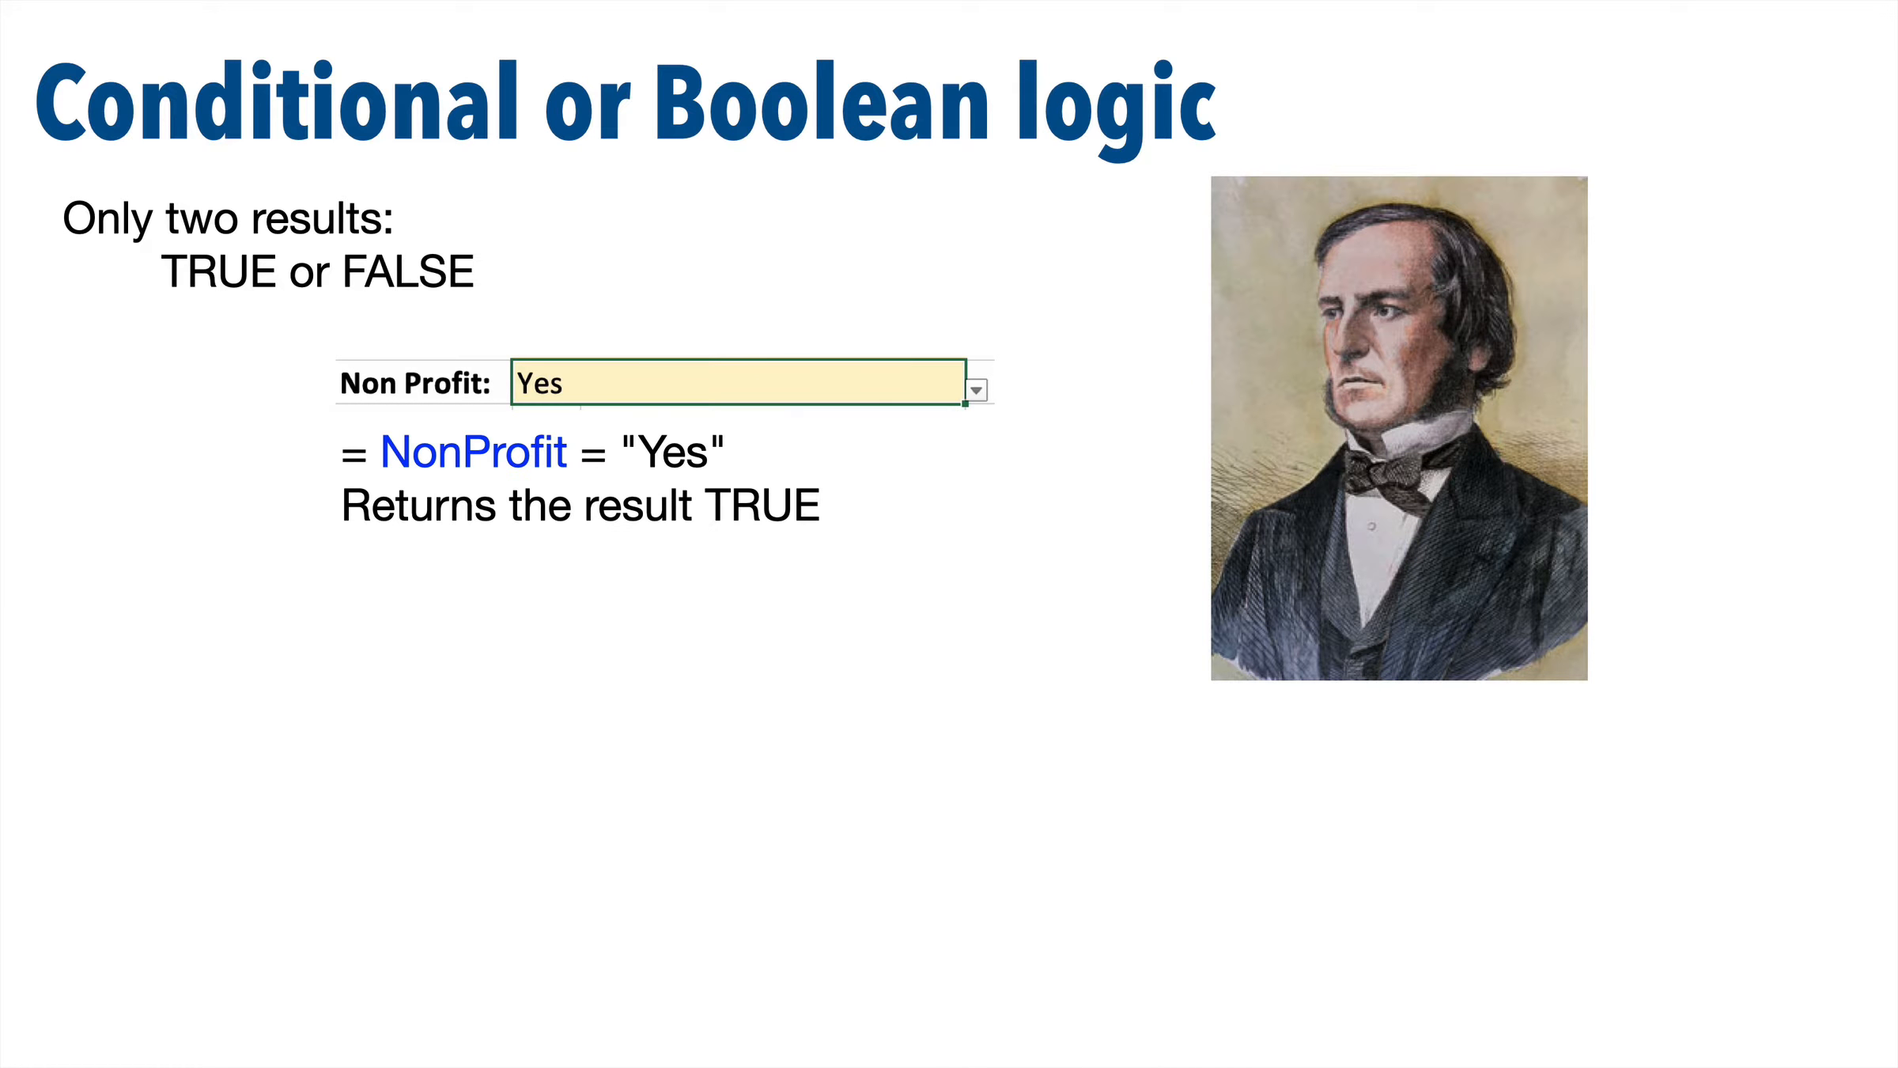
{"action": "key", "text": "Right"}
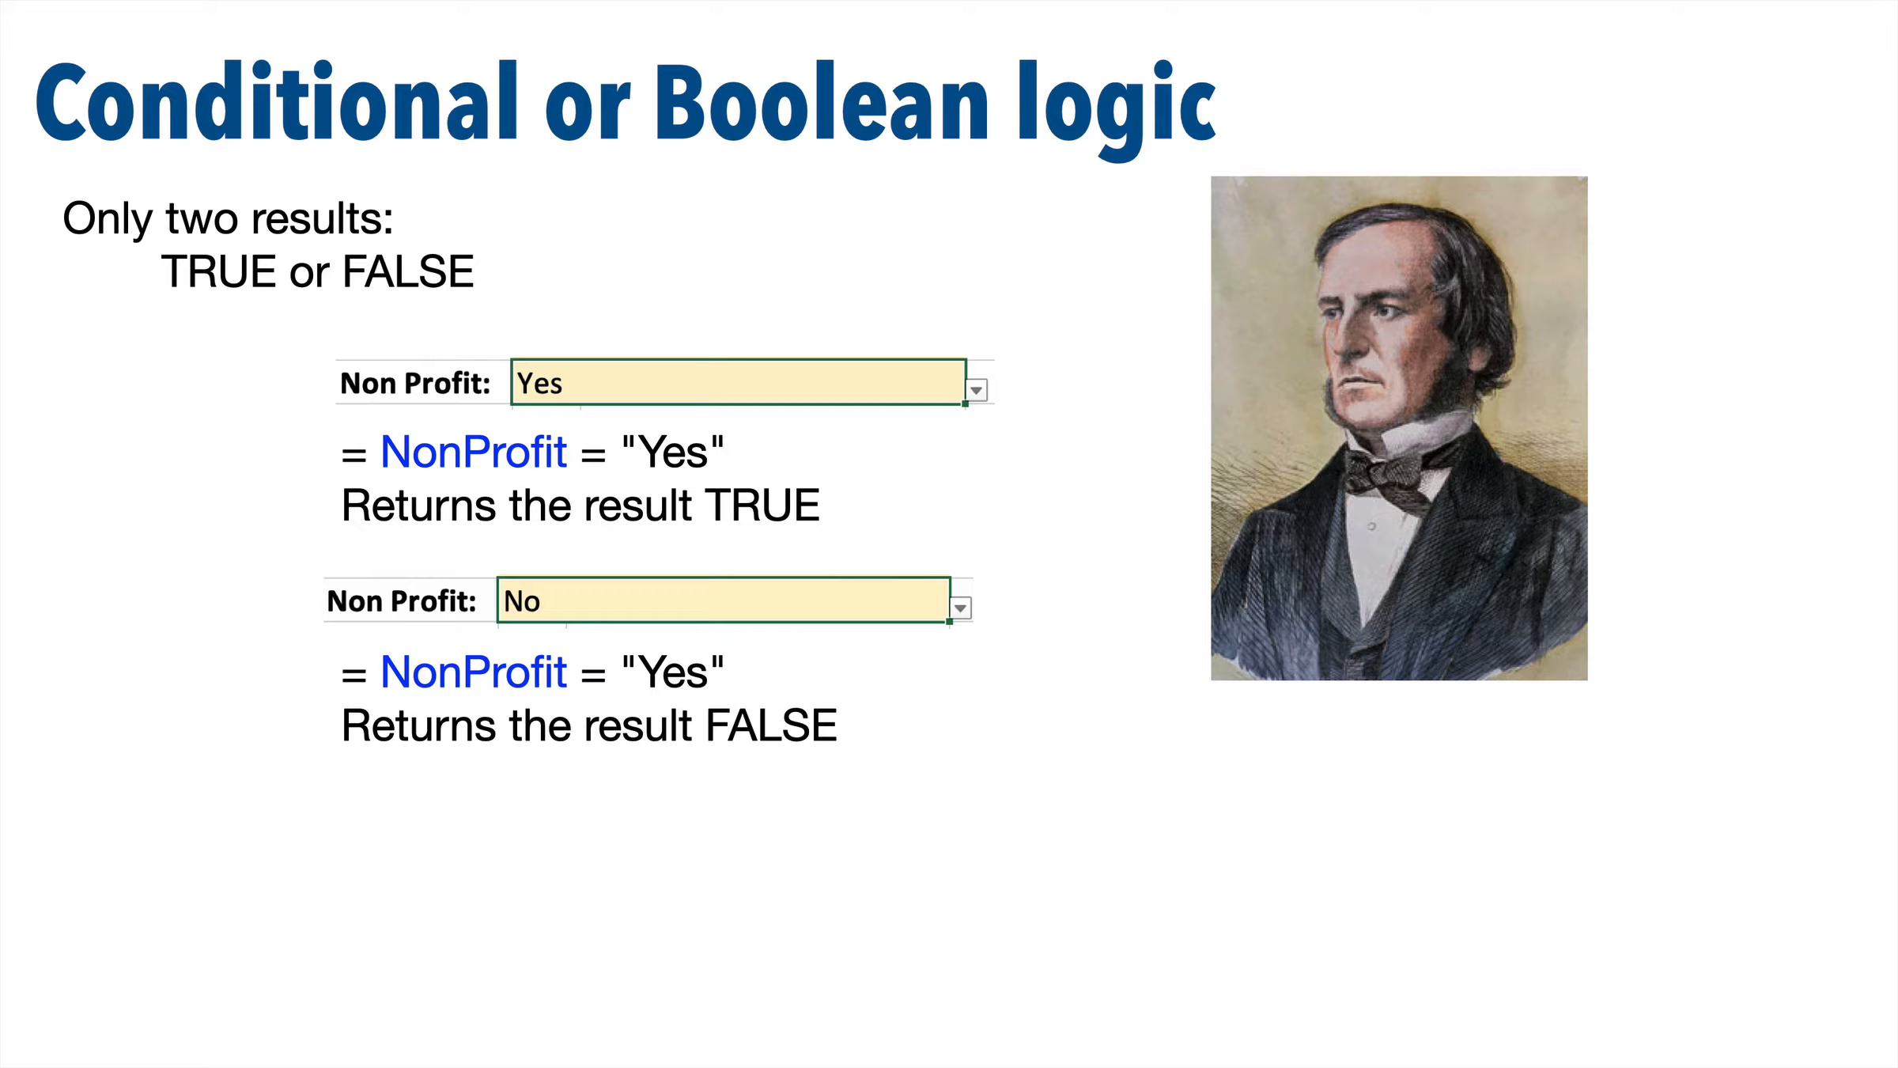
{"action": "key", "text": "Right"}
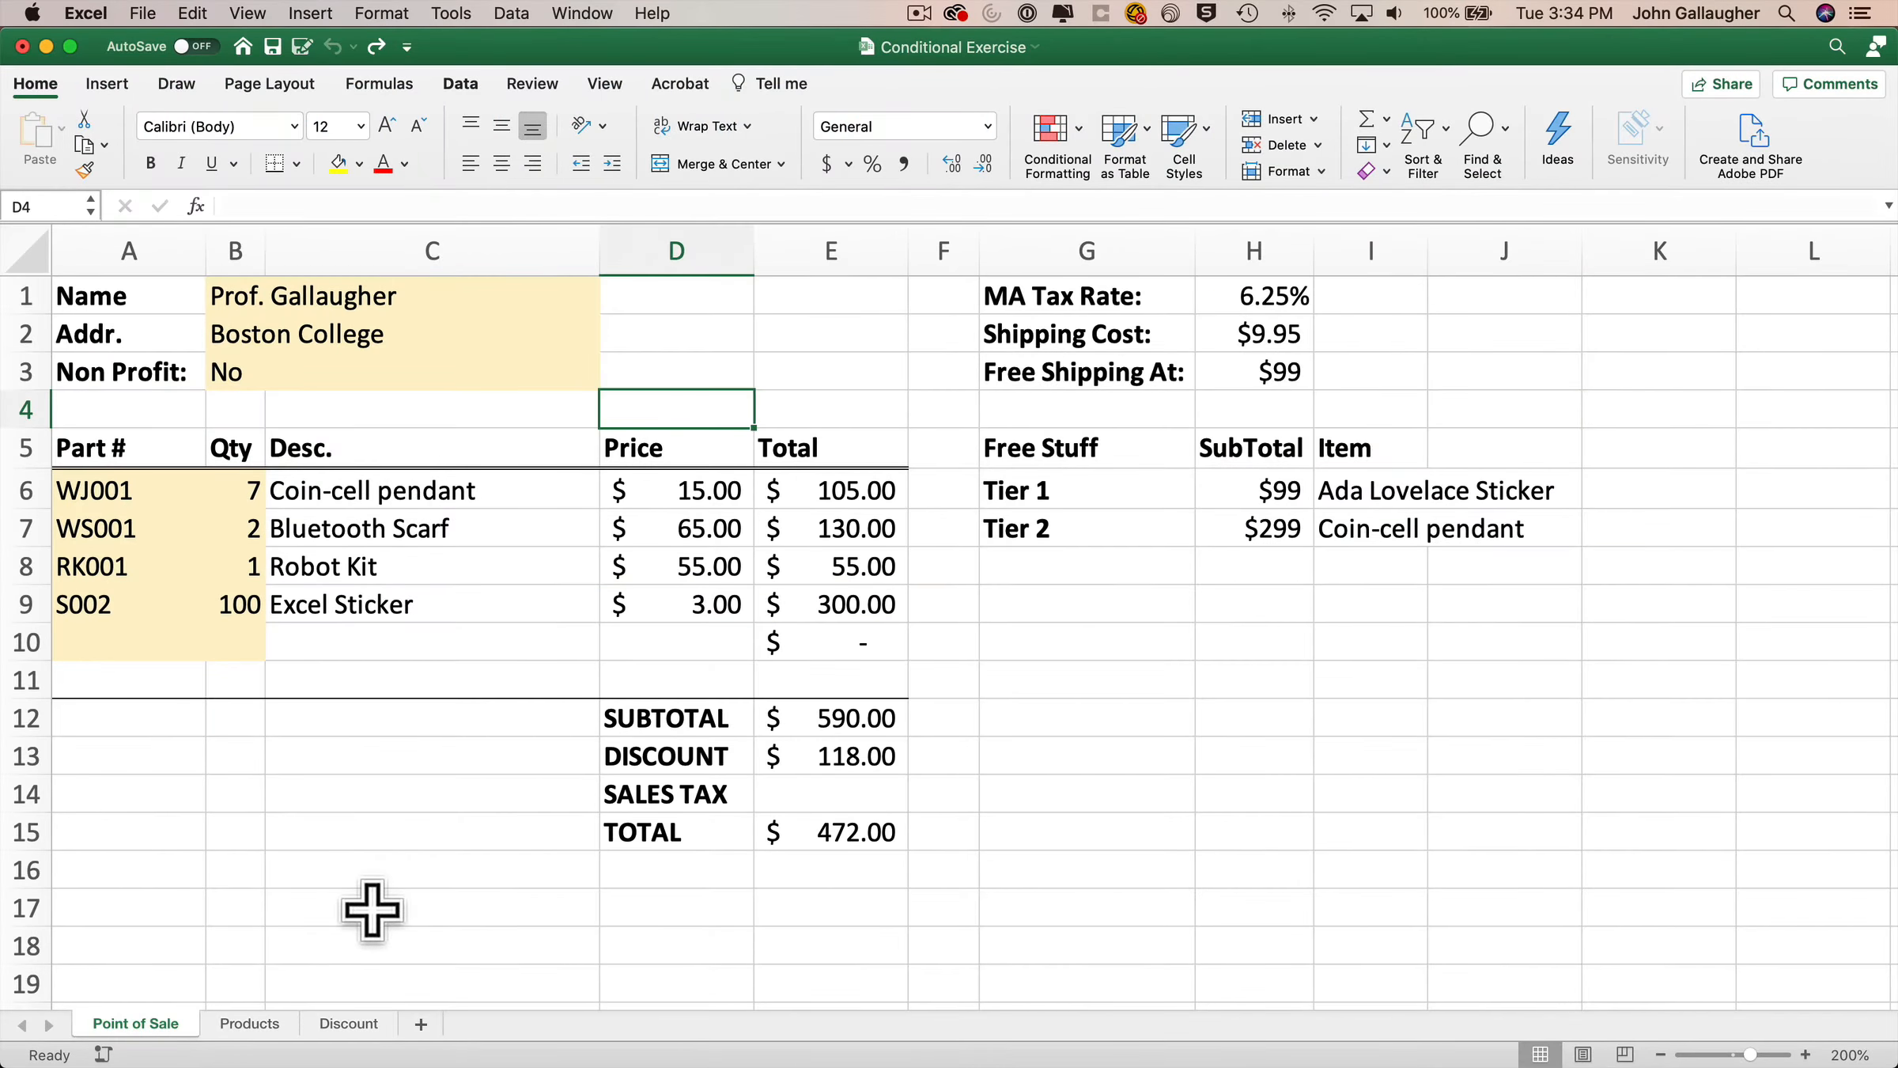
Enter the label Is a Non-Profit in C17.
{"action": "left_click", "coordinate": [372, 910]}
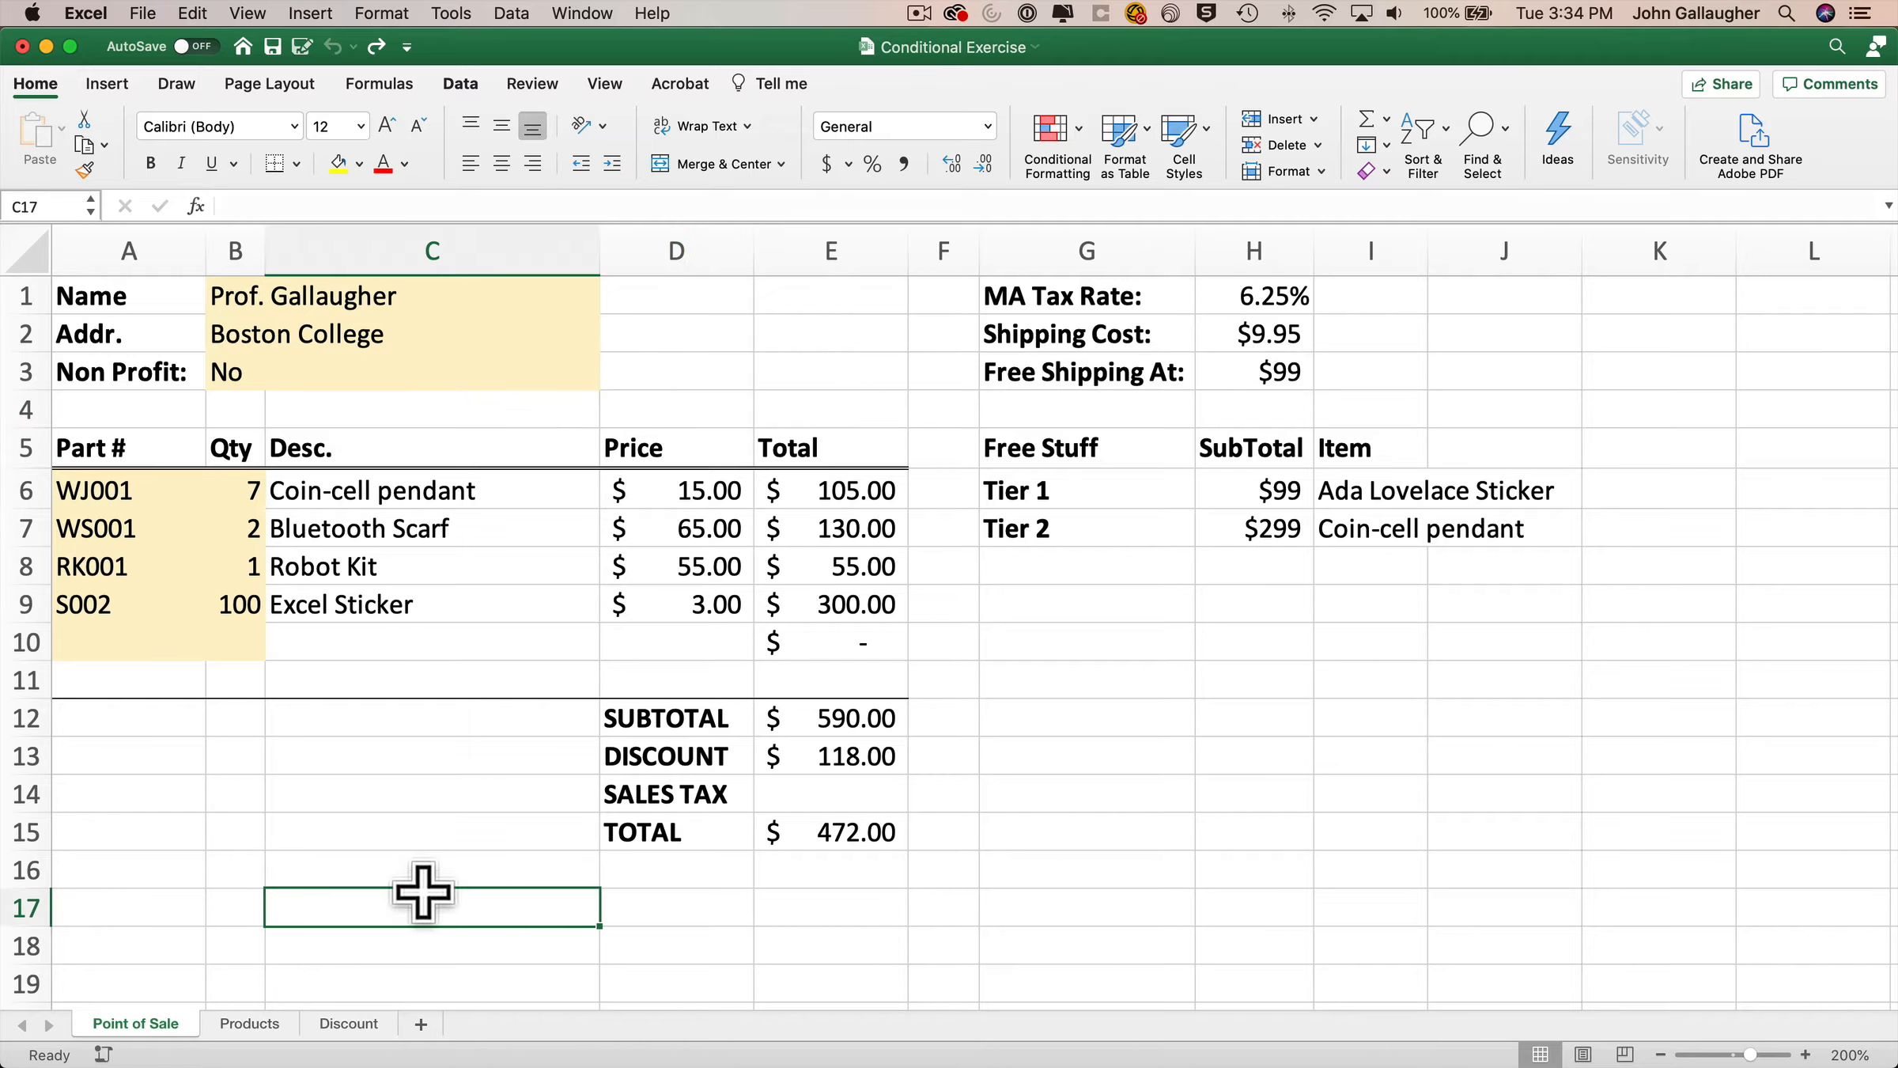
{"action": "type", "text": "Is a Non-Profit"}
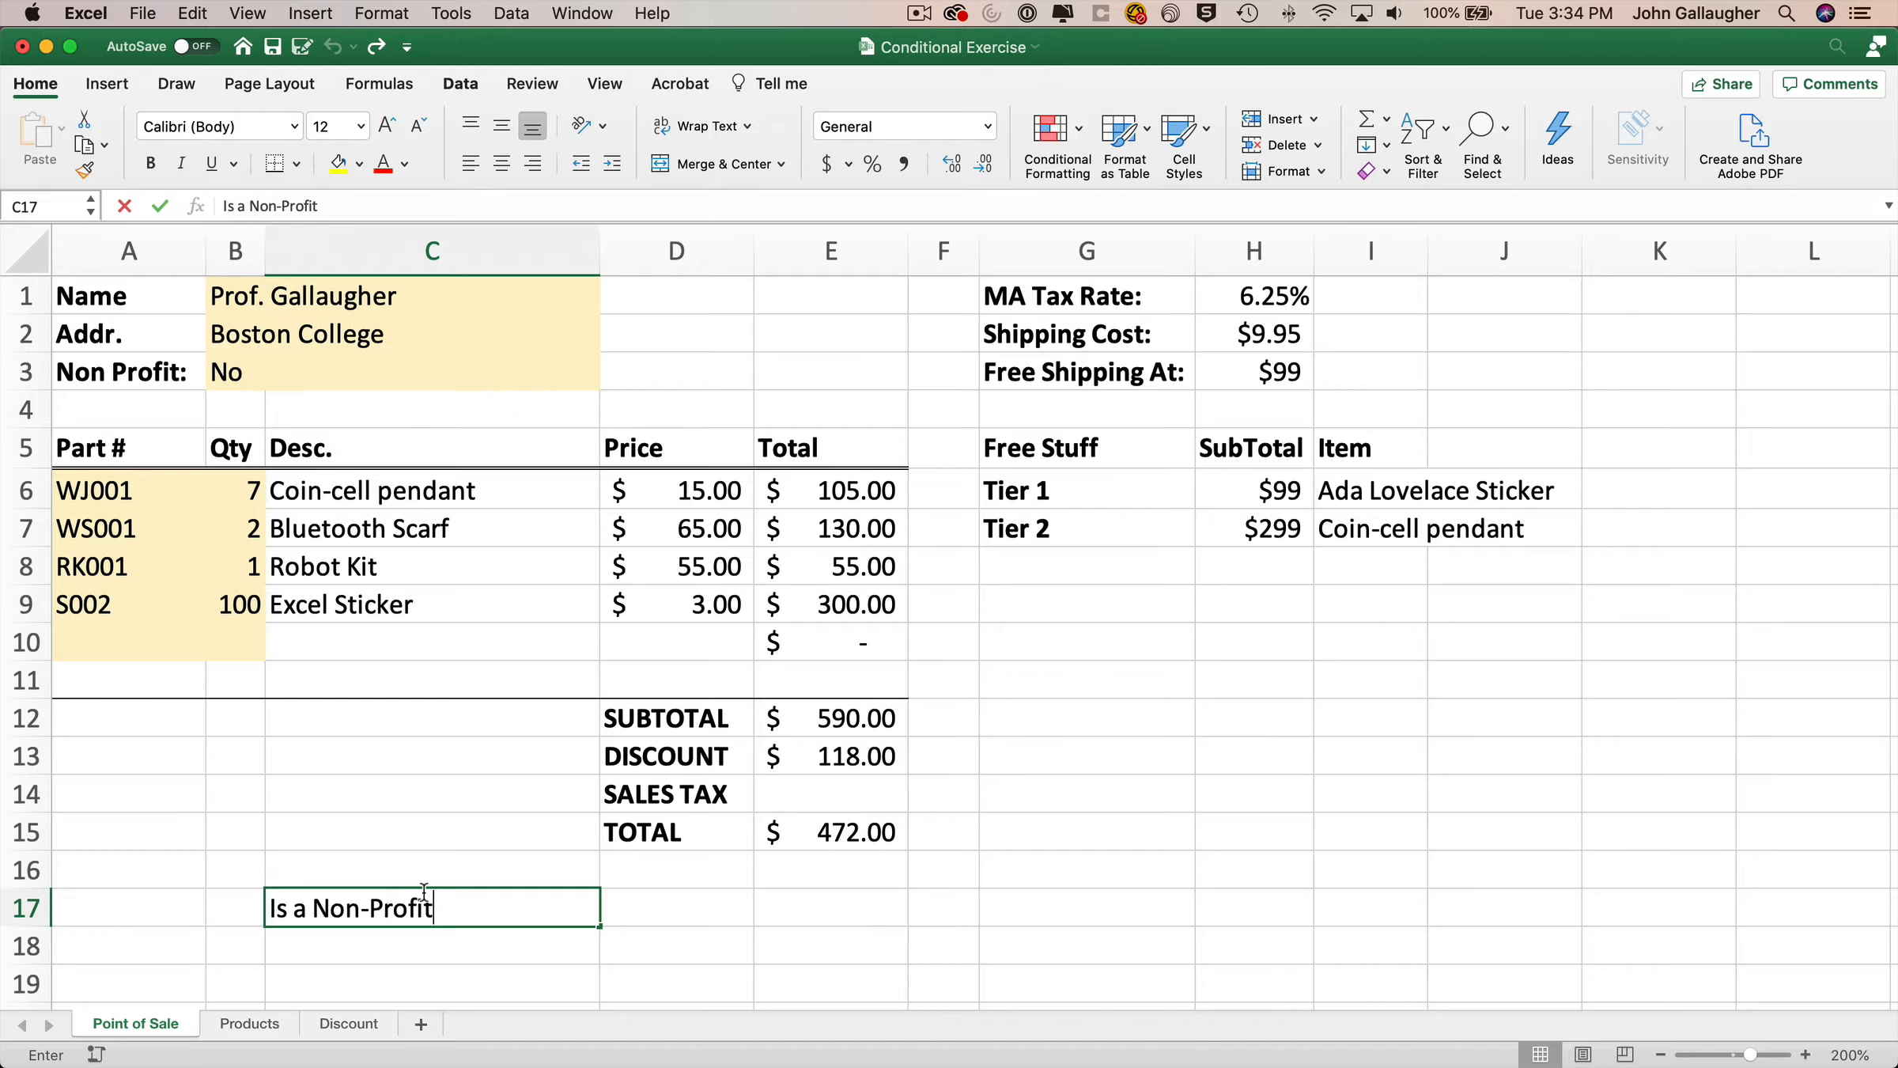
{"action": "key", "text": "Tab"}
{"action": "key", "text": "Tab"}
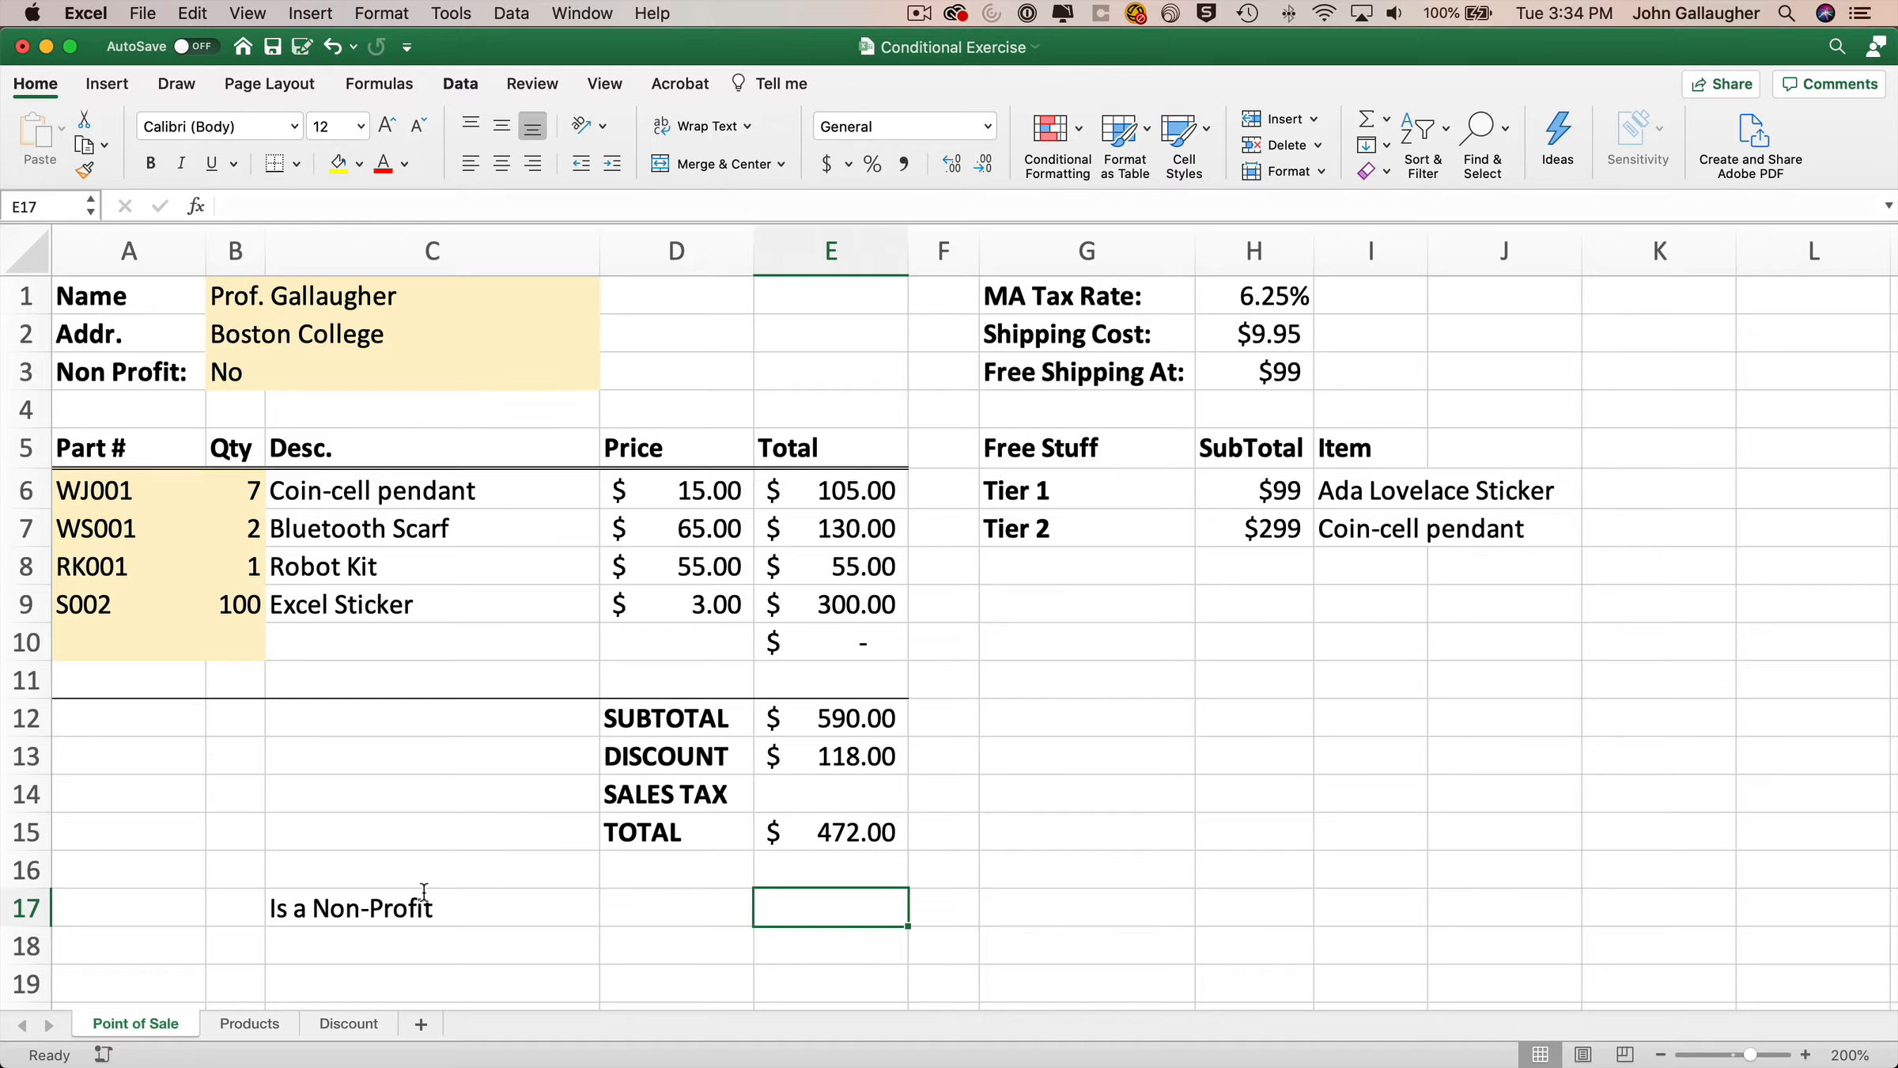
Enter the formula =NonProfit=Yes in E17, referencing the Non Profit cell.
{"action": "type", "text": "="}
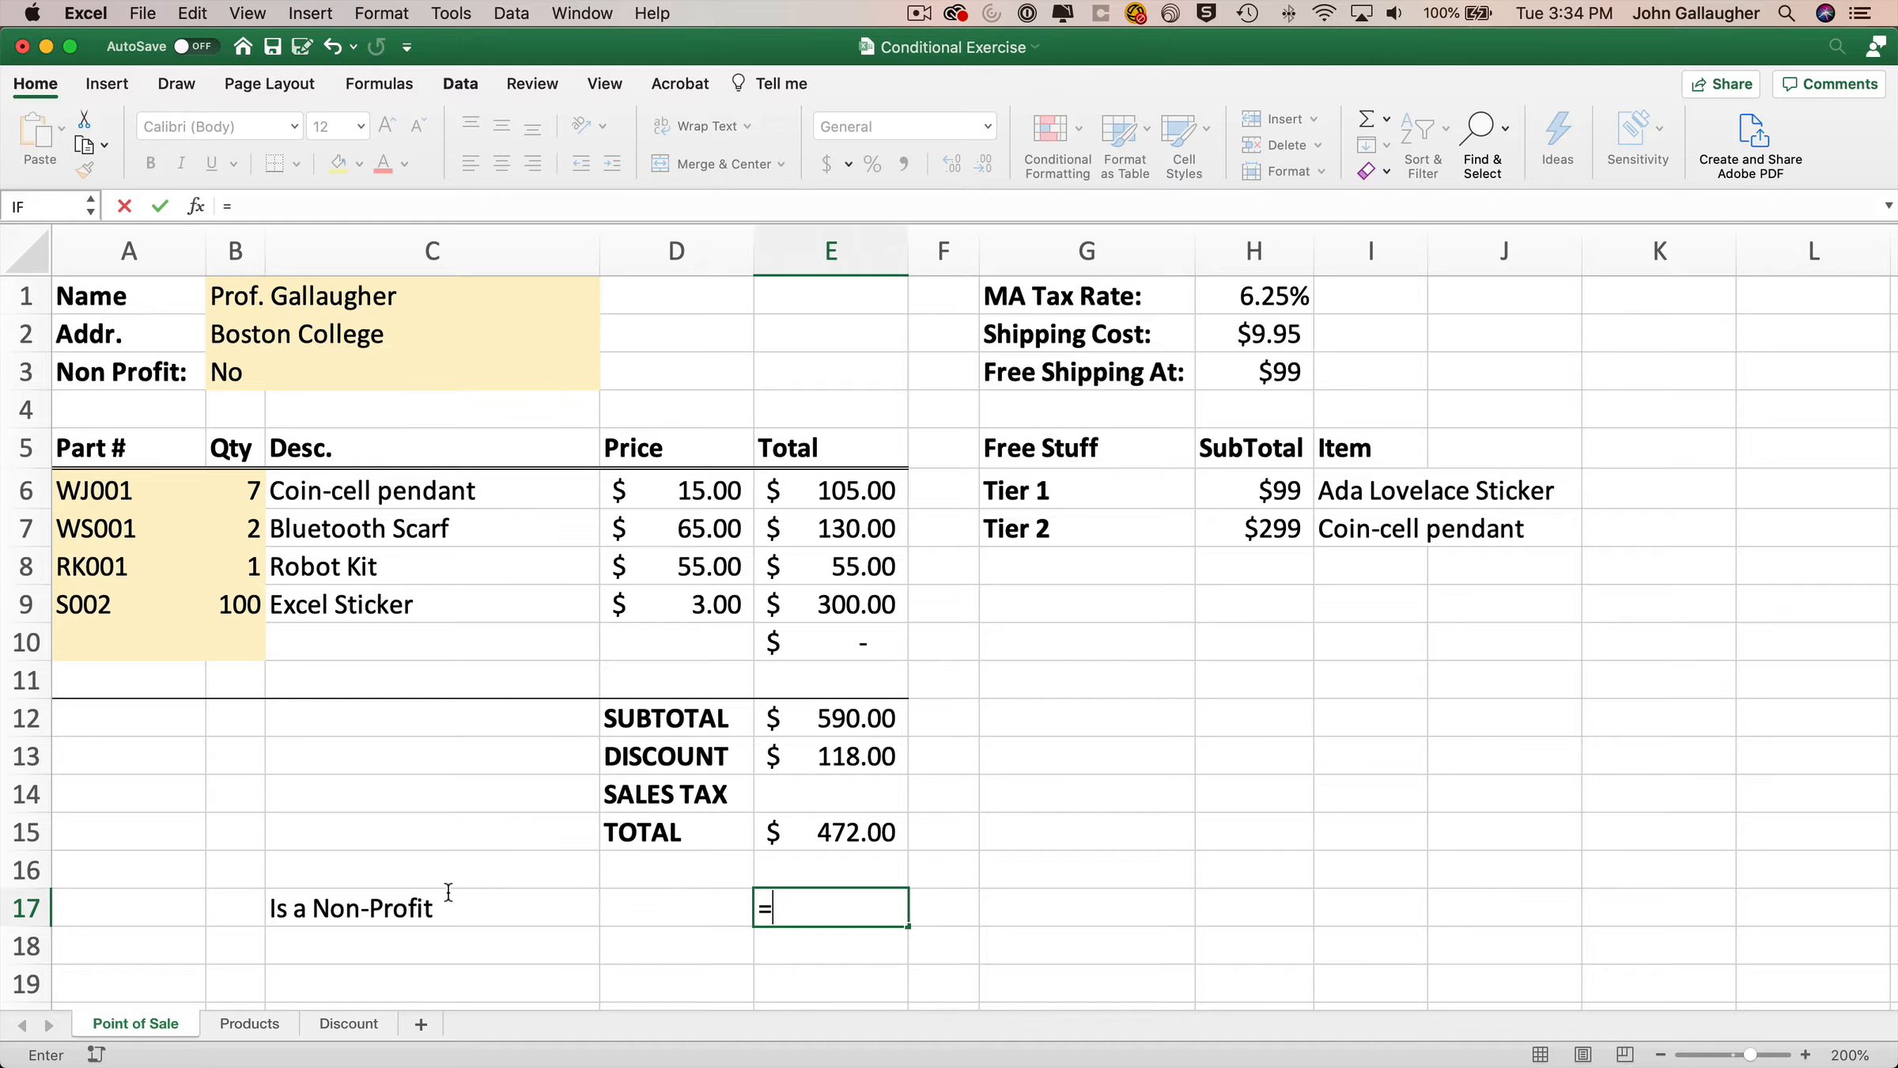
{"action": "left_click", "coordinate": [259, 369]}
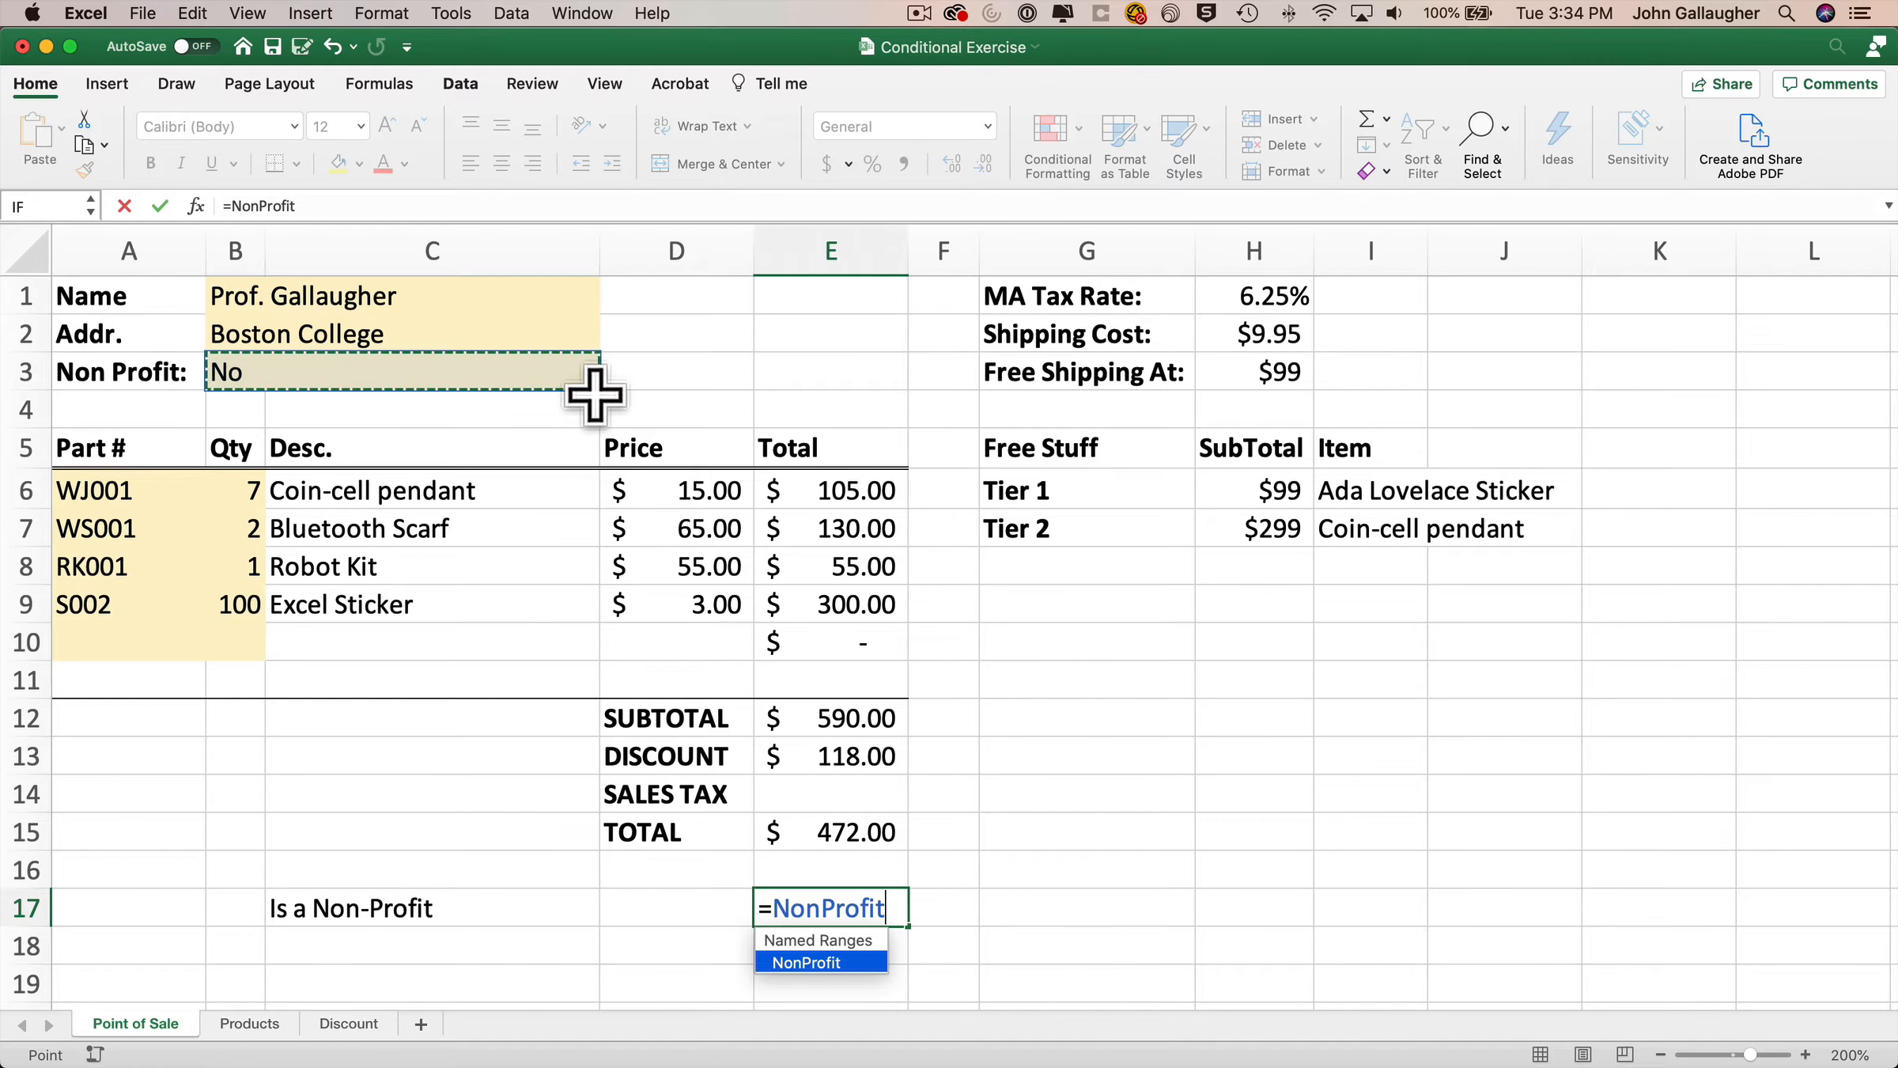
{"action": "type", "text": "=Yes"}
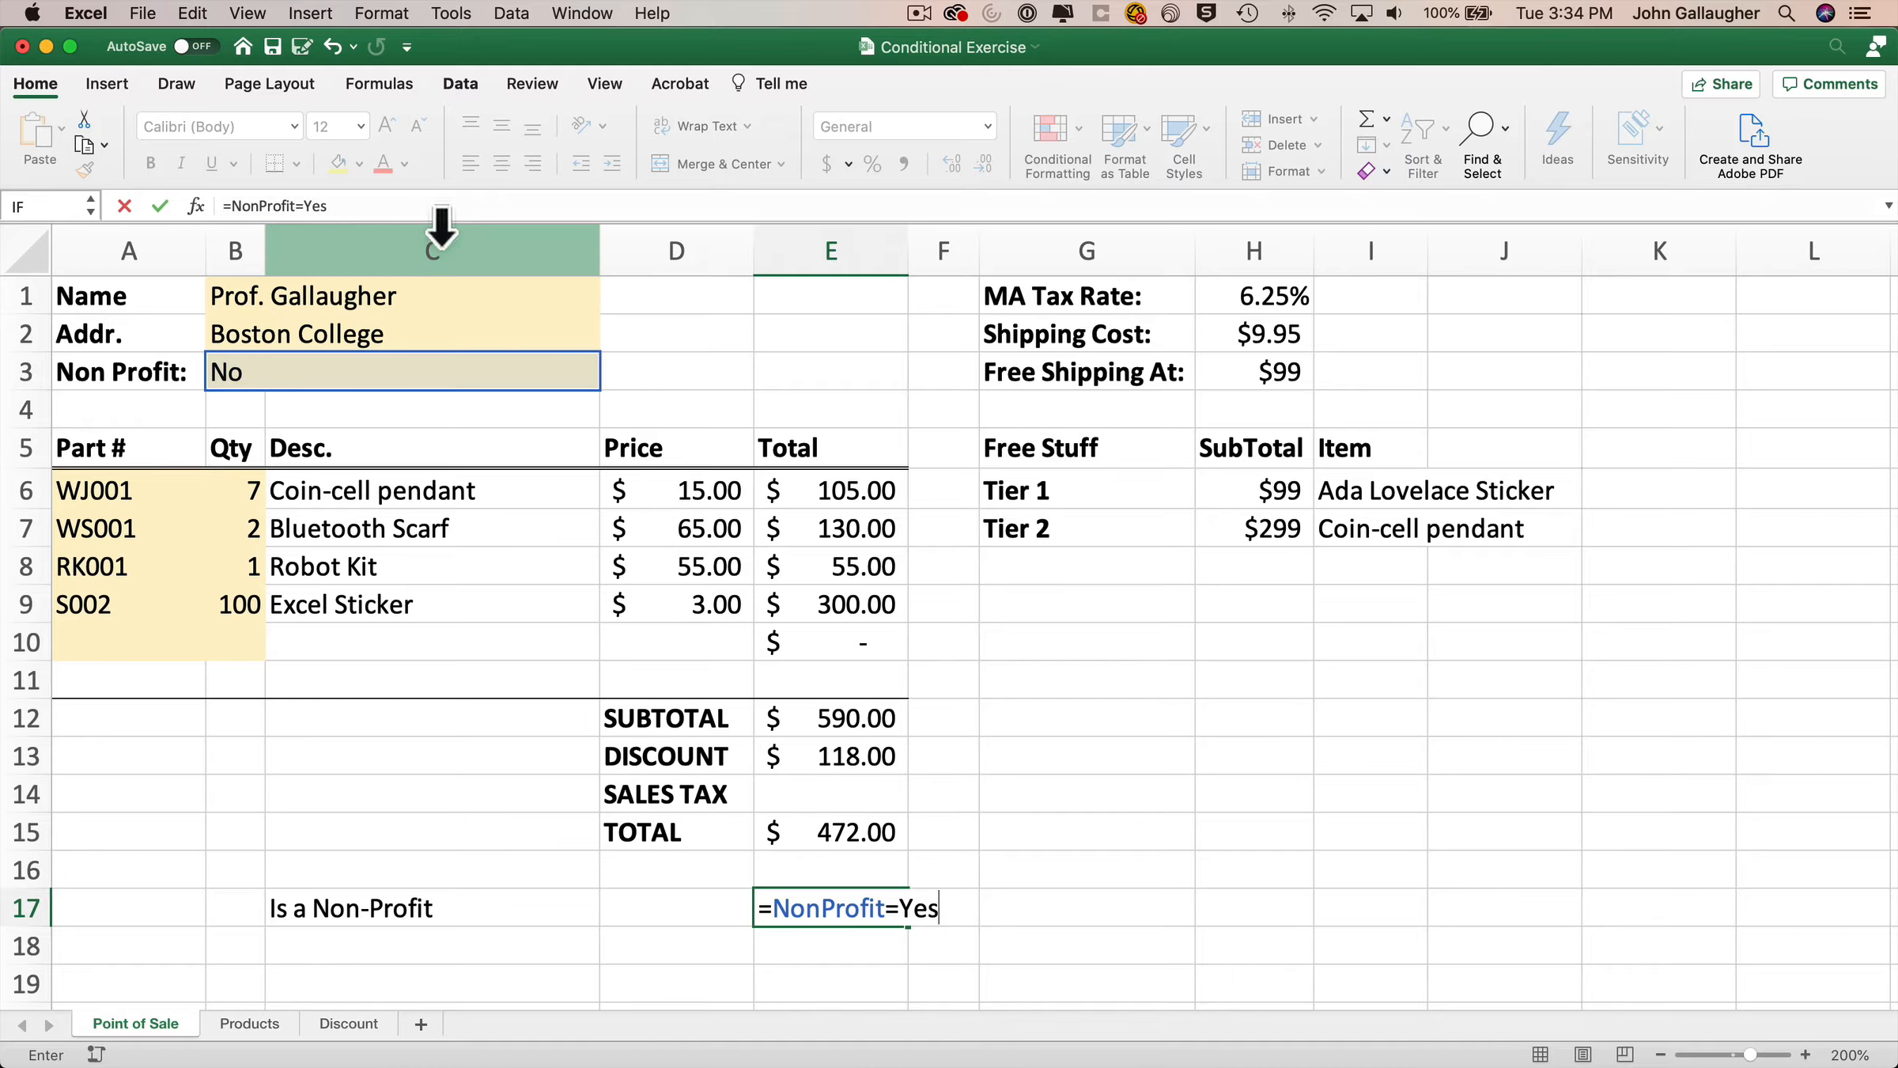
{"action": "key", "text": "Return"}
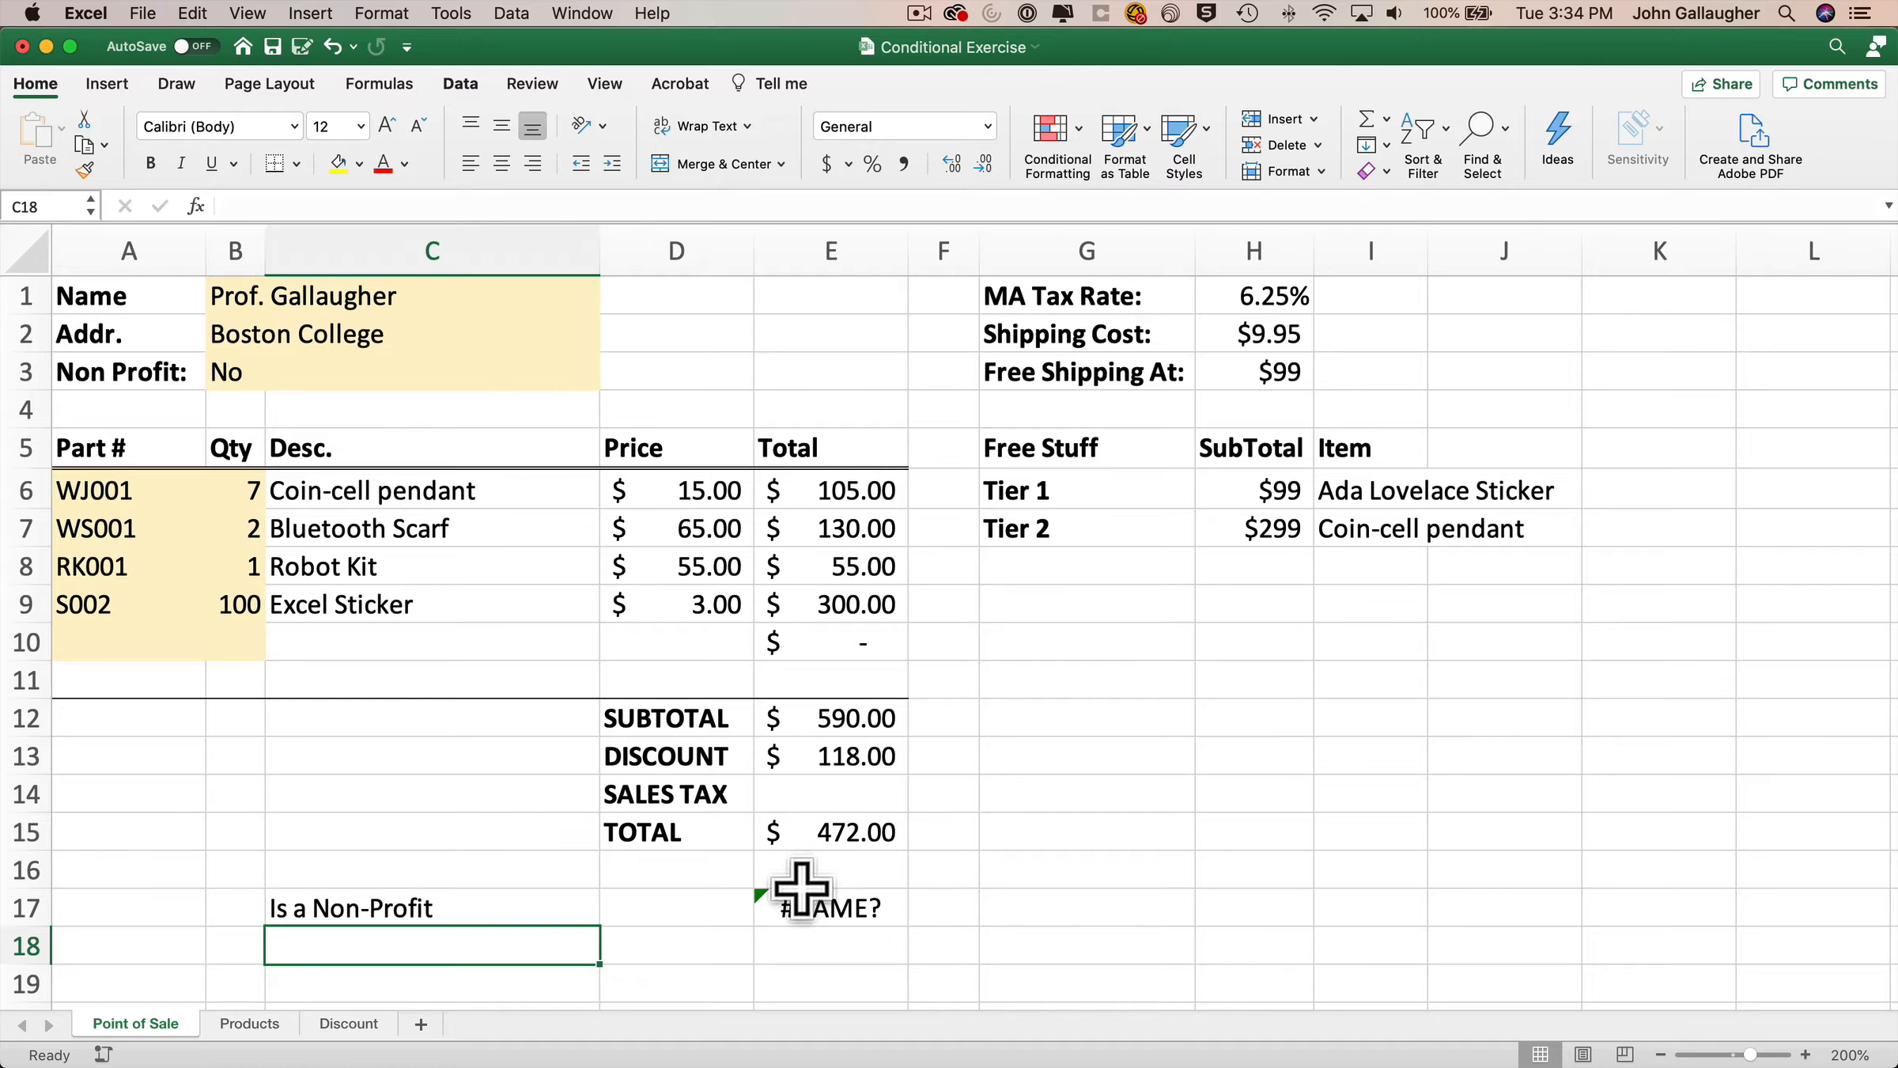
Correct the E17 formula to =NonProfit="Yes" by putting Yes in quotes.
{"action": "left_click", "coordinate": [799, 892]}
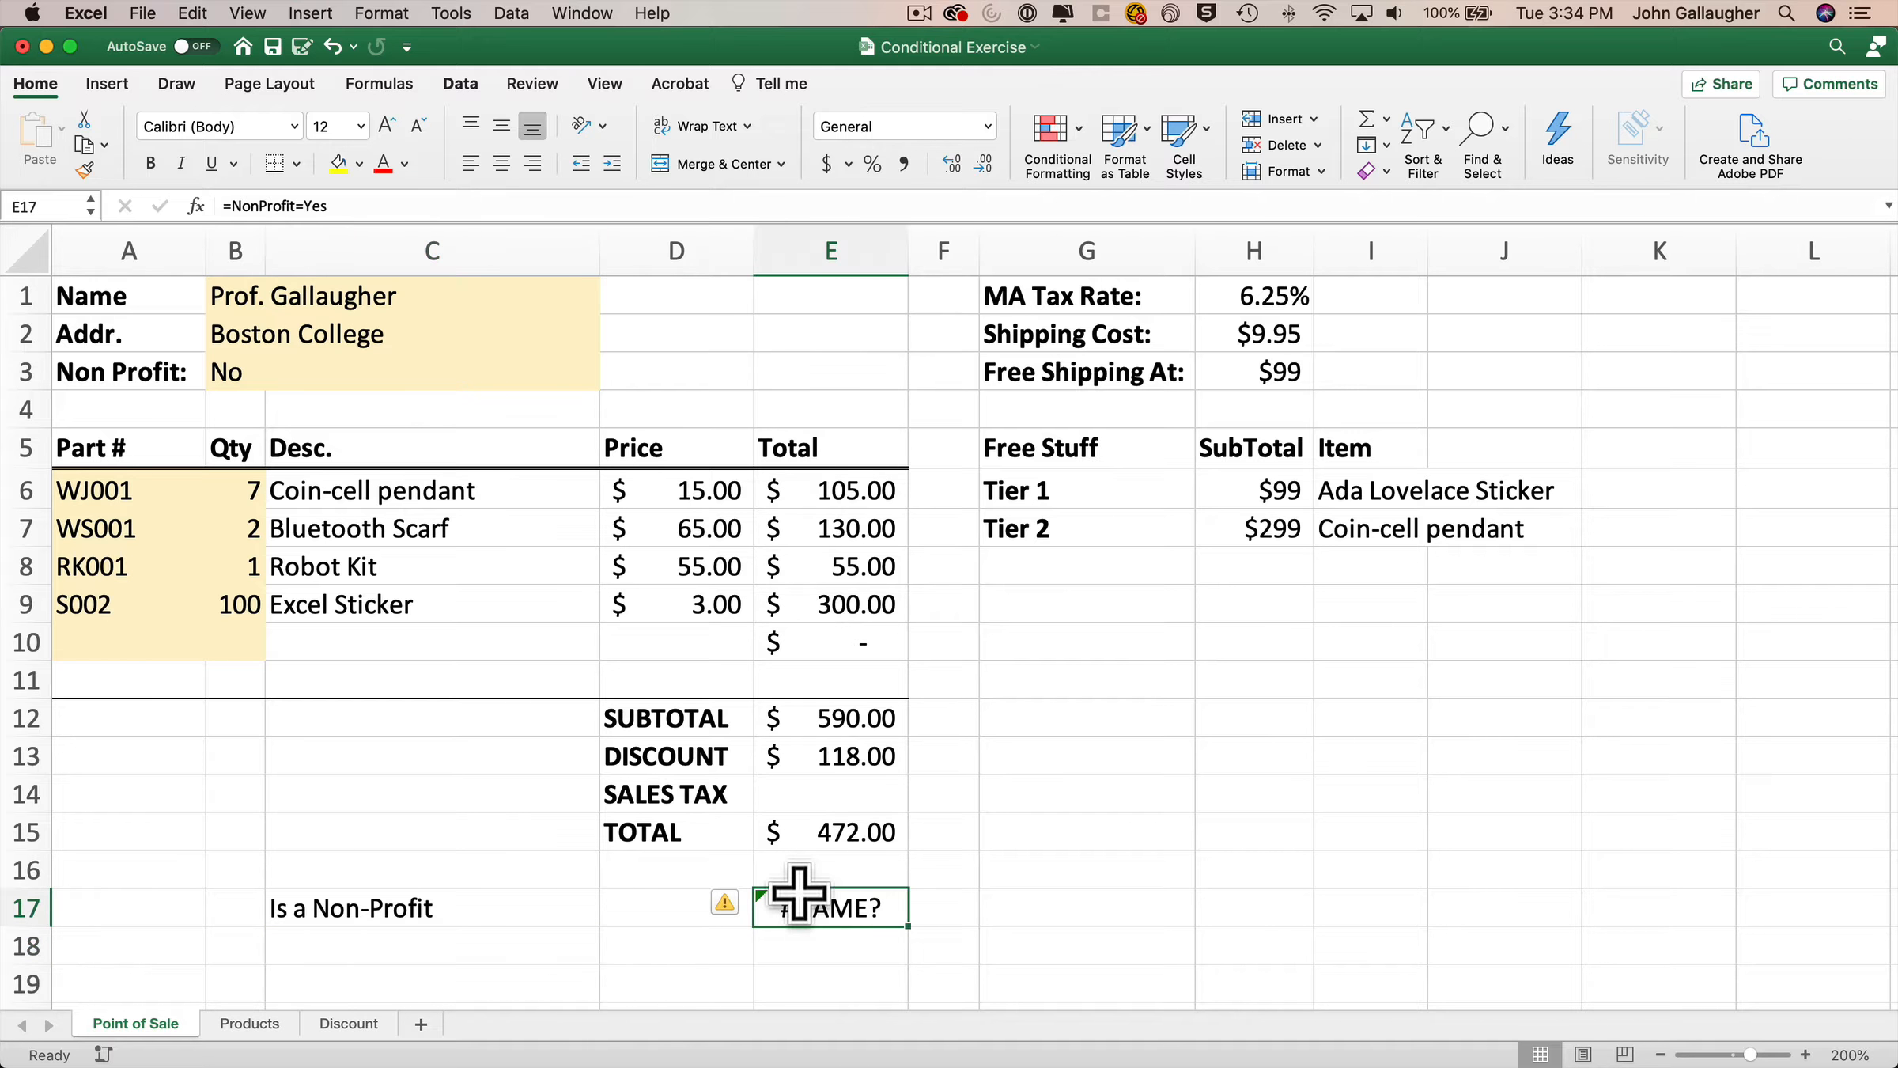
{"action": "left_click", "coordinate": [742, 904]}
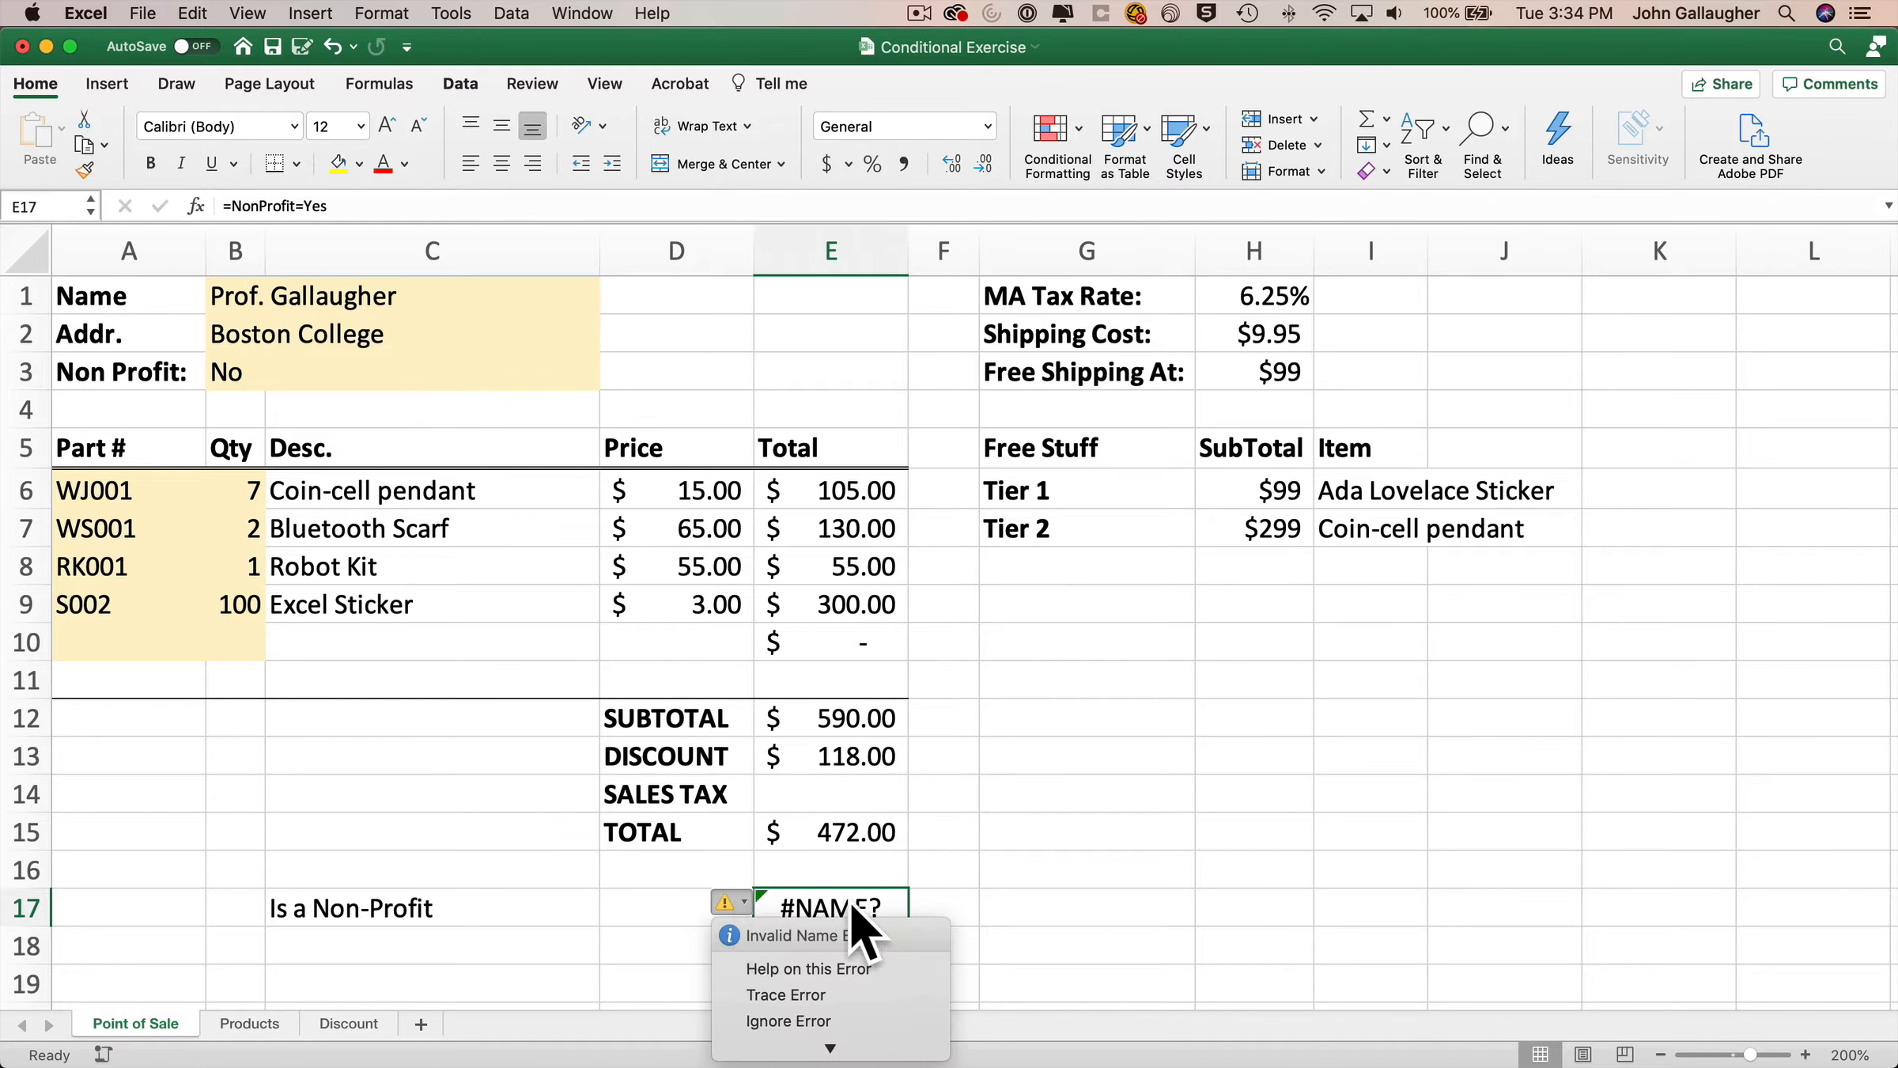
{"action": "left_click", "coordinate": [995, 942]}
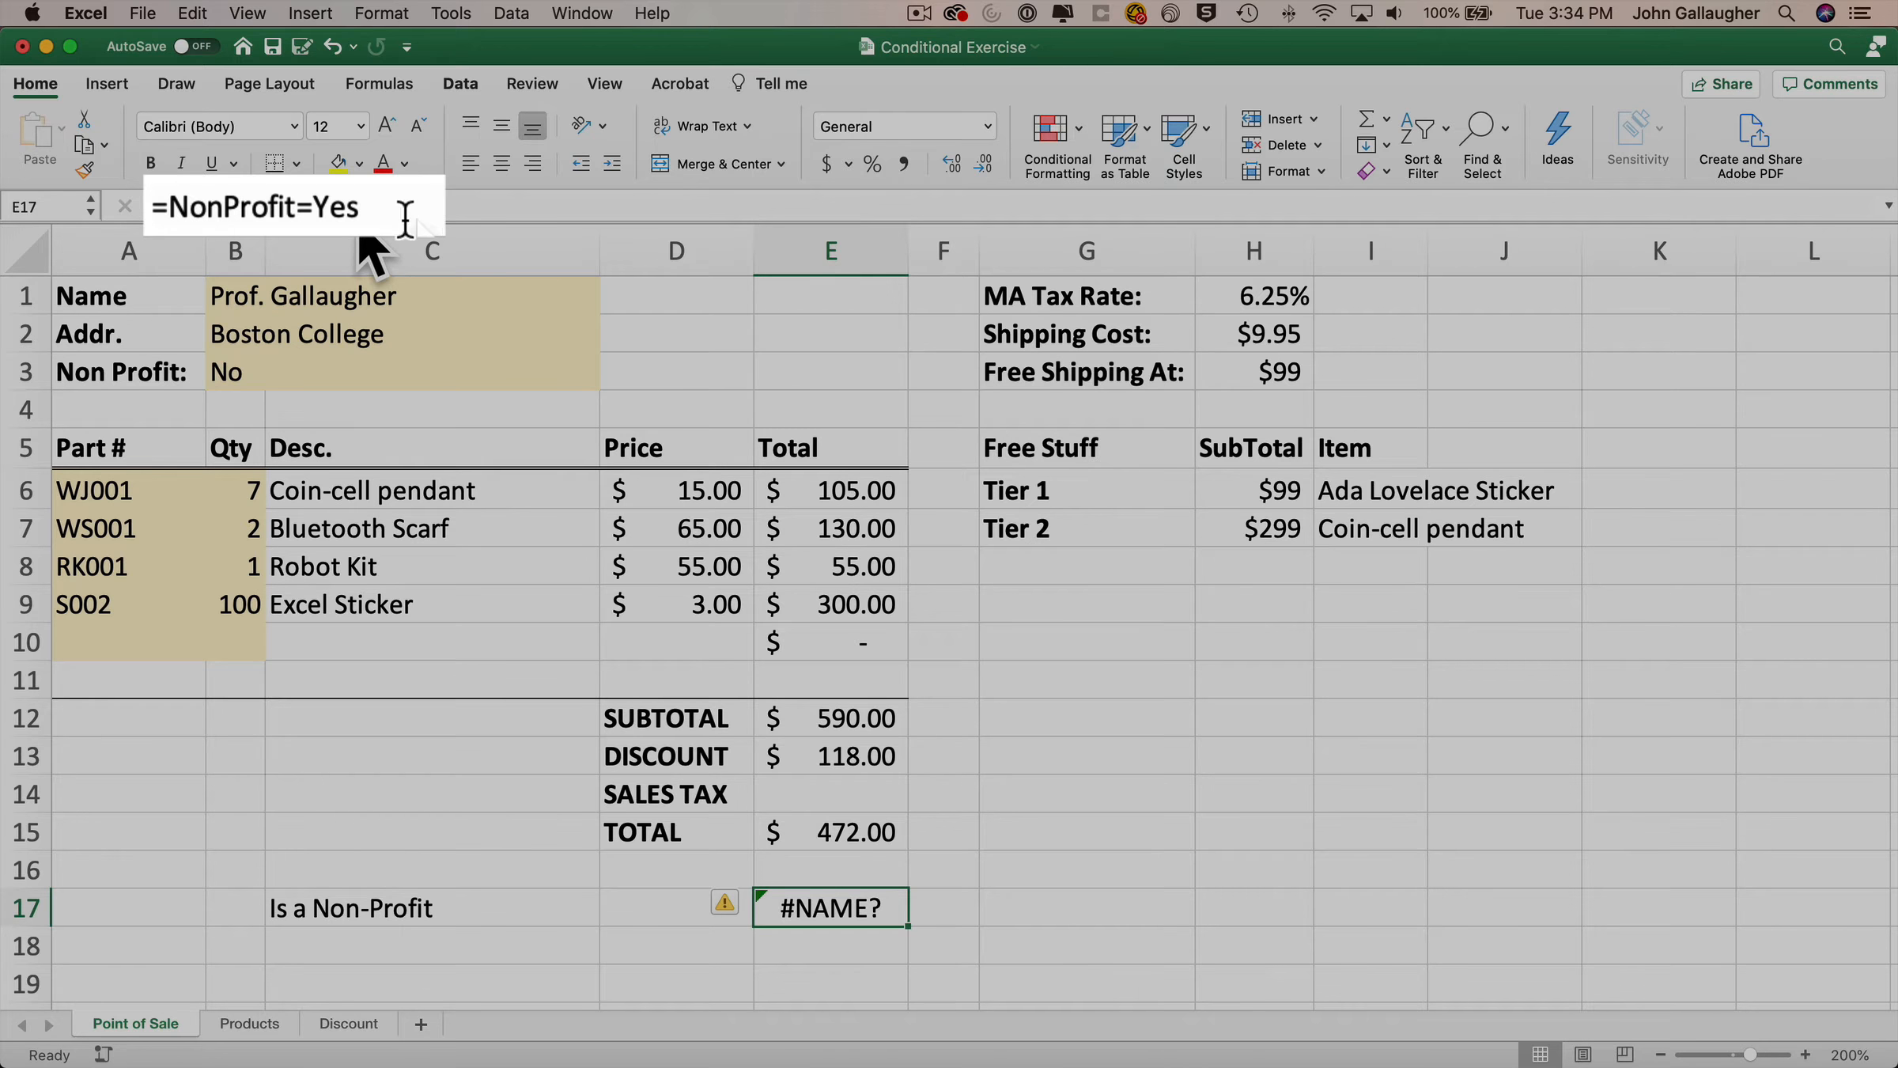
{"action": "left_click", "coordinate": [332, 207]}
{"action": "double_click", "coordinate": [332, 207]}
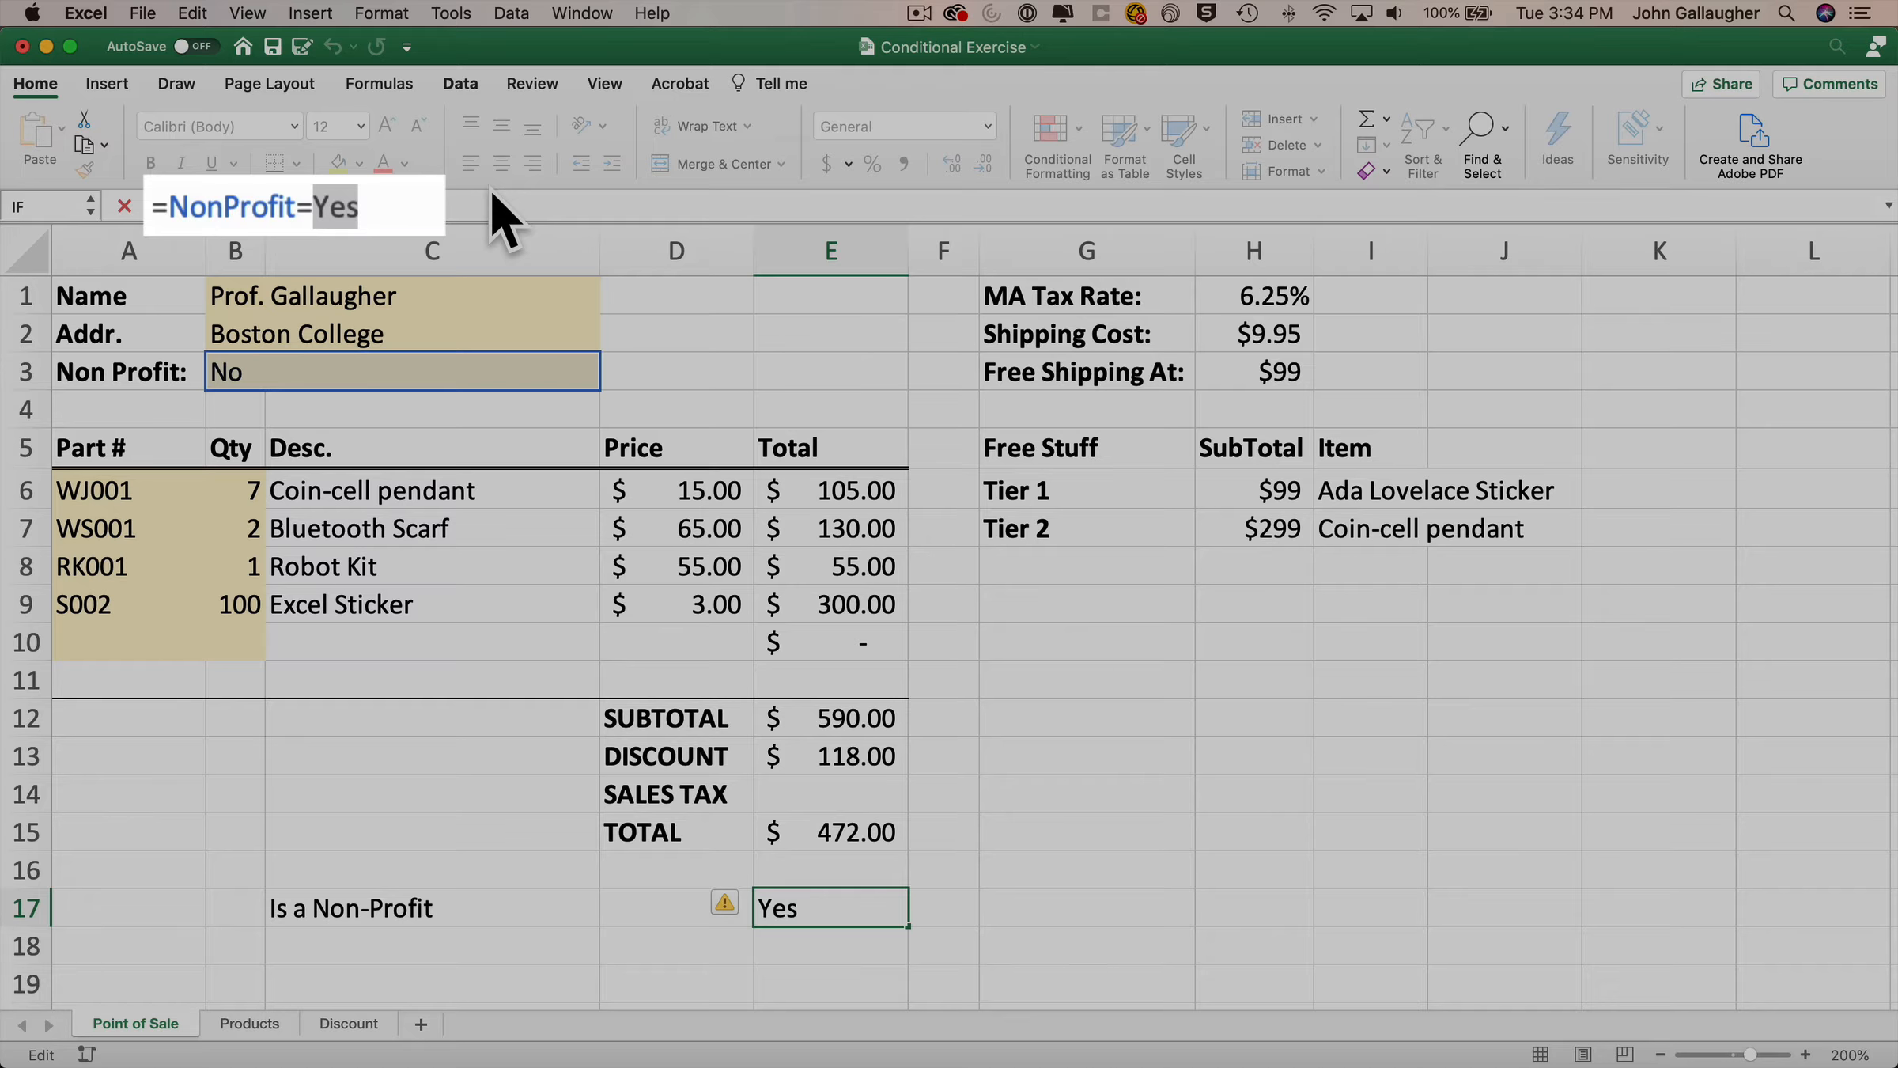
{"action": "type", "text": "\"Yes\""}
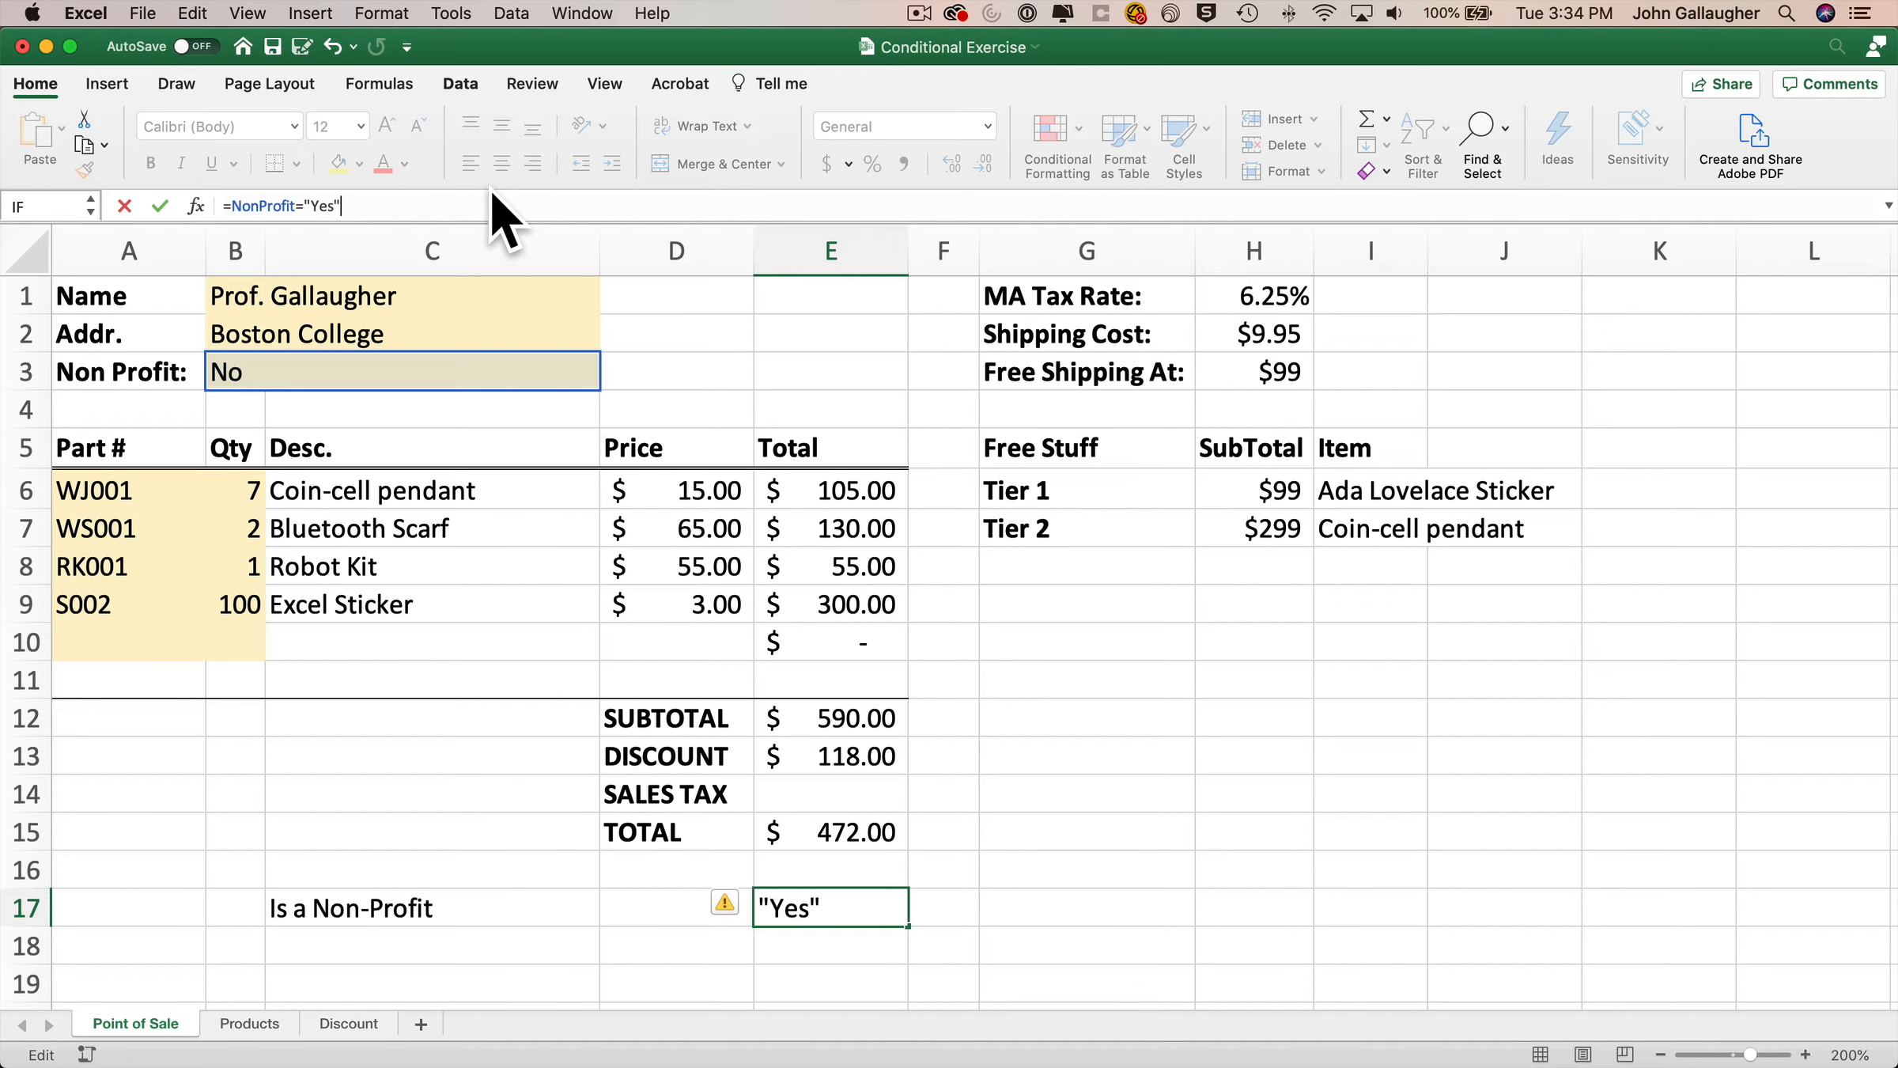
{"action": "key", "text": "Return"}
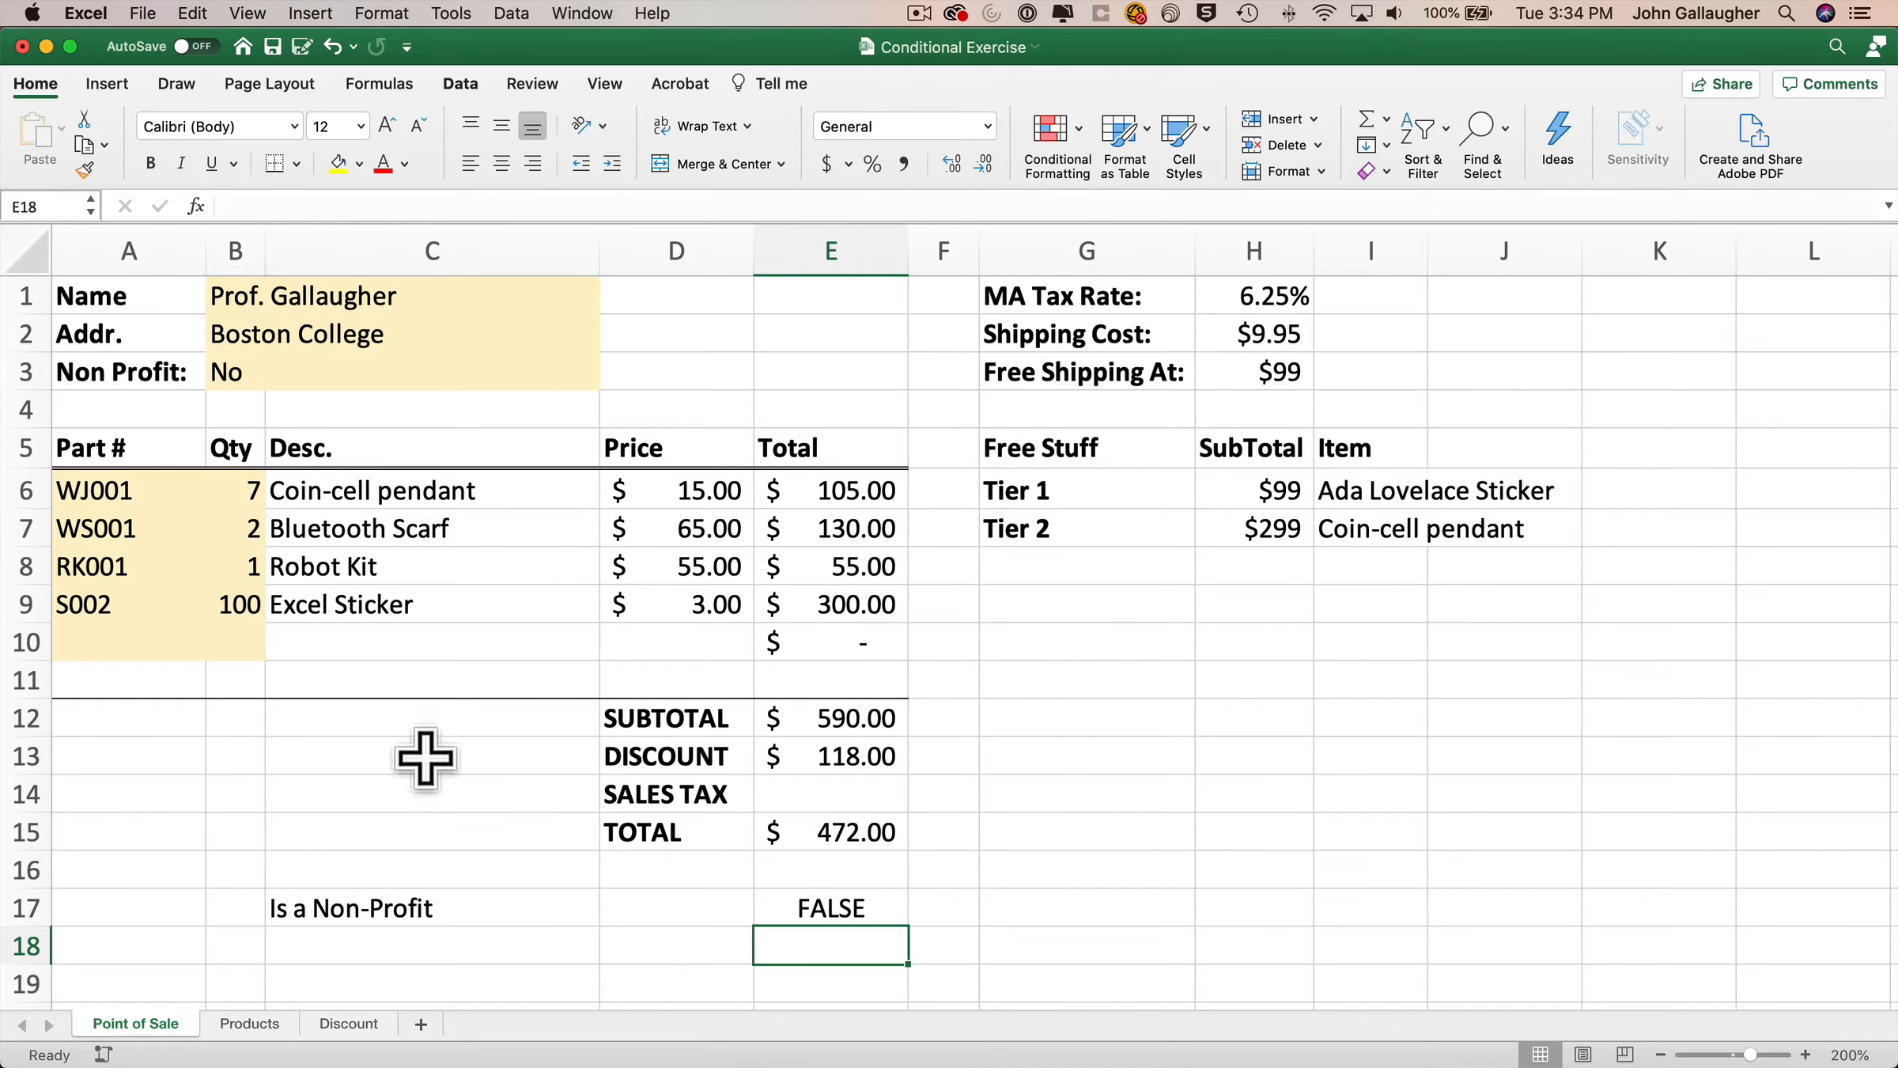
Switch the Non Profit value between Yes and No to test E17, leaving it set to Yes.
{"action": "left_click", "coordinate": [847, 902]}
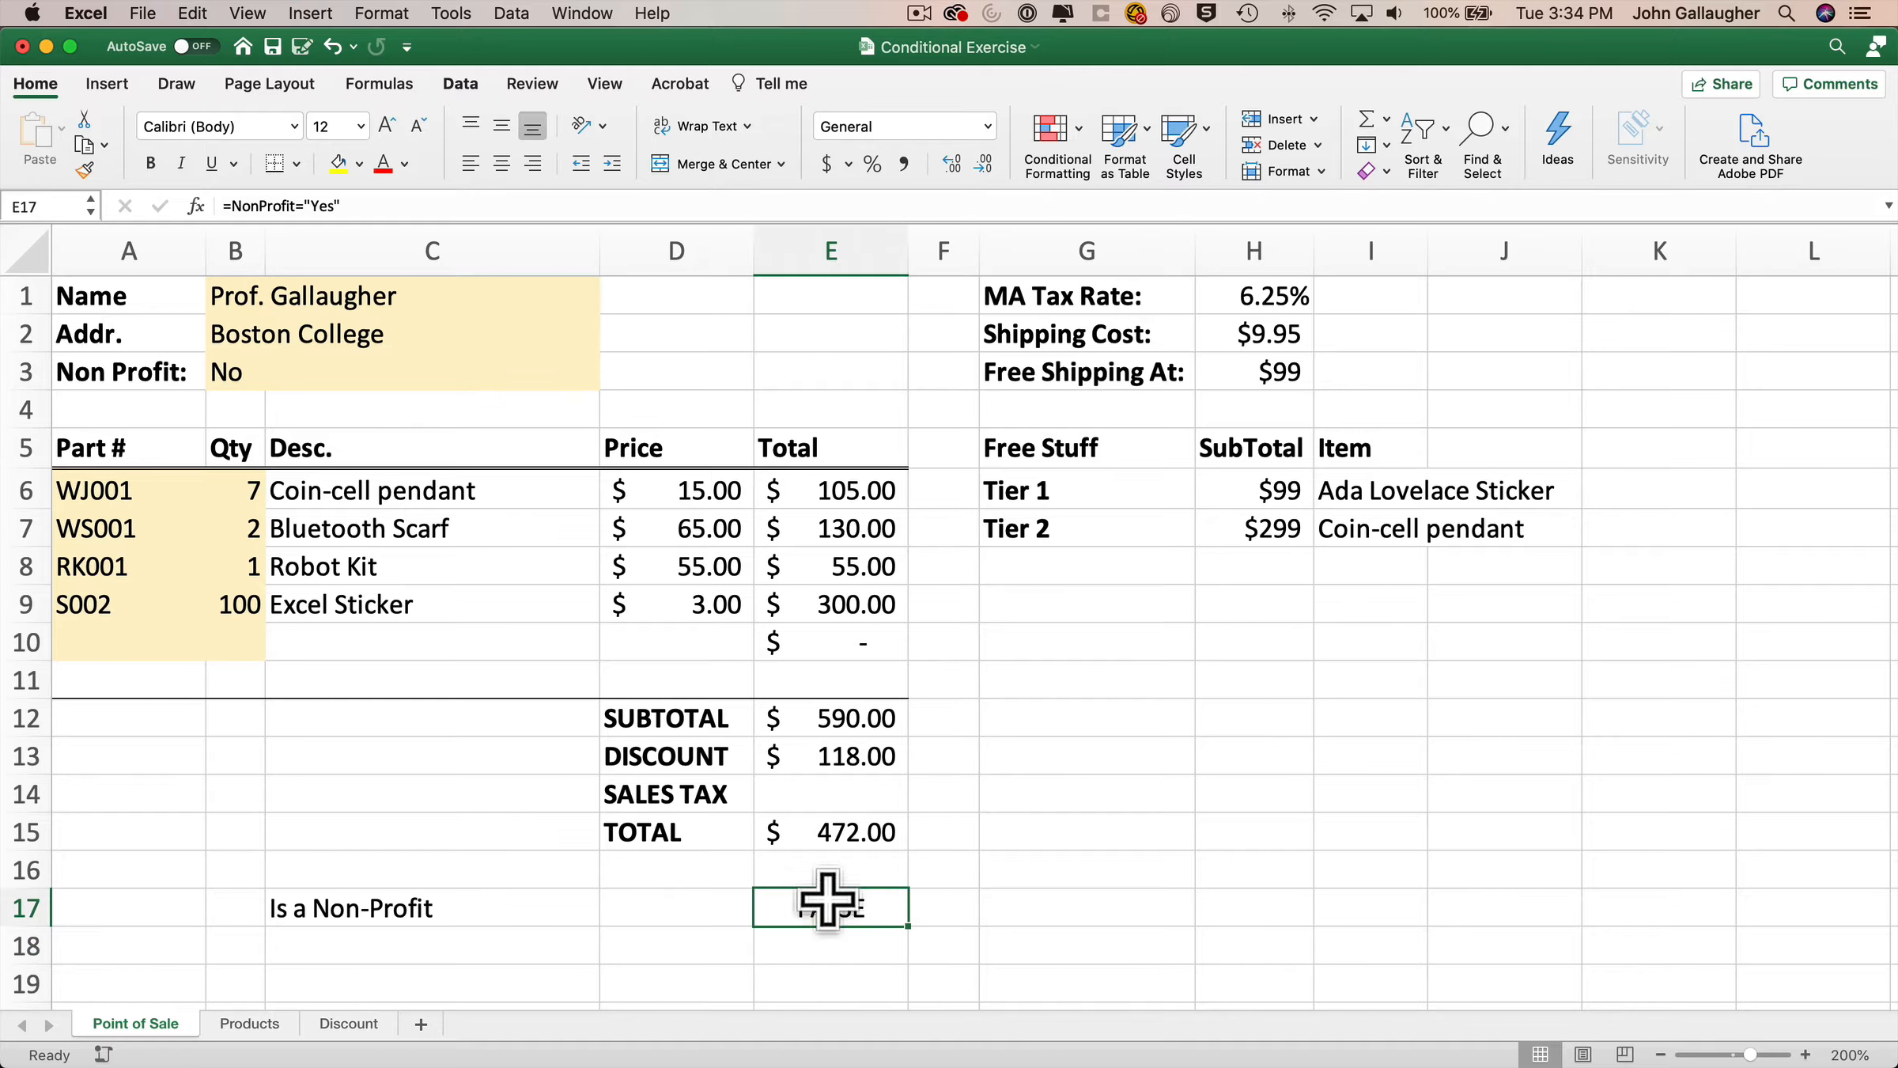
{"action": "left_click", "coordinate": [246, 363]}
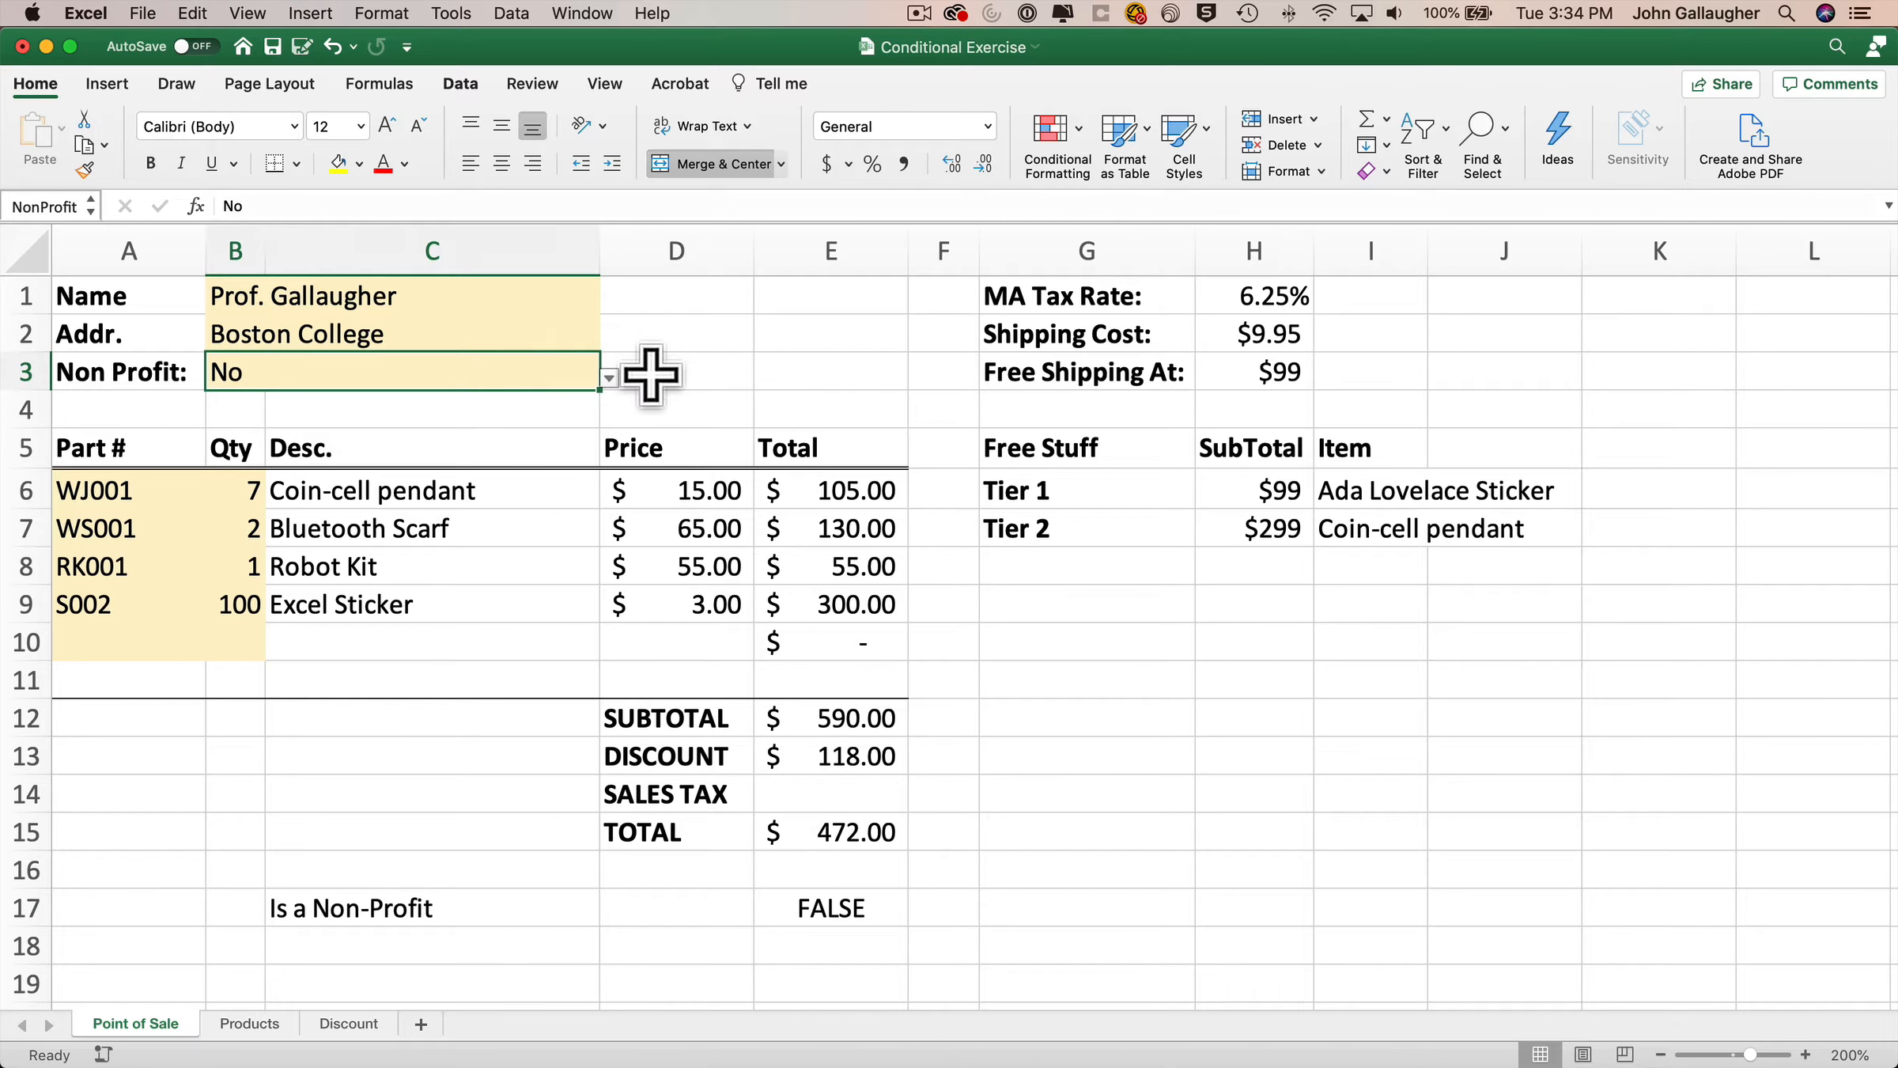
{"action": "left_click", "coordinate": [609, 378]}
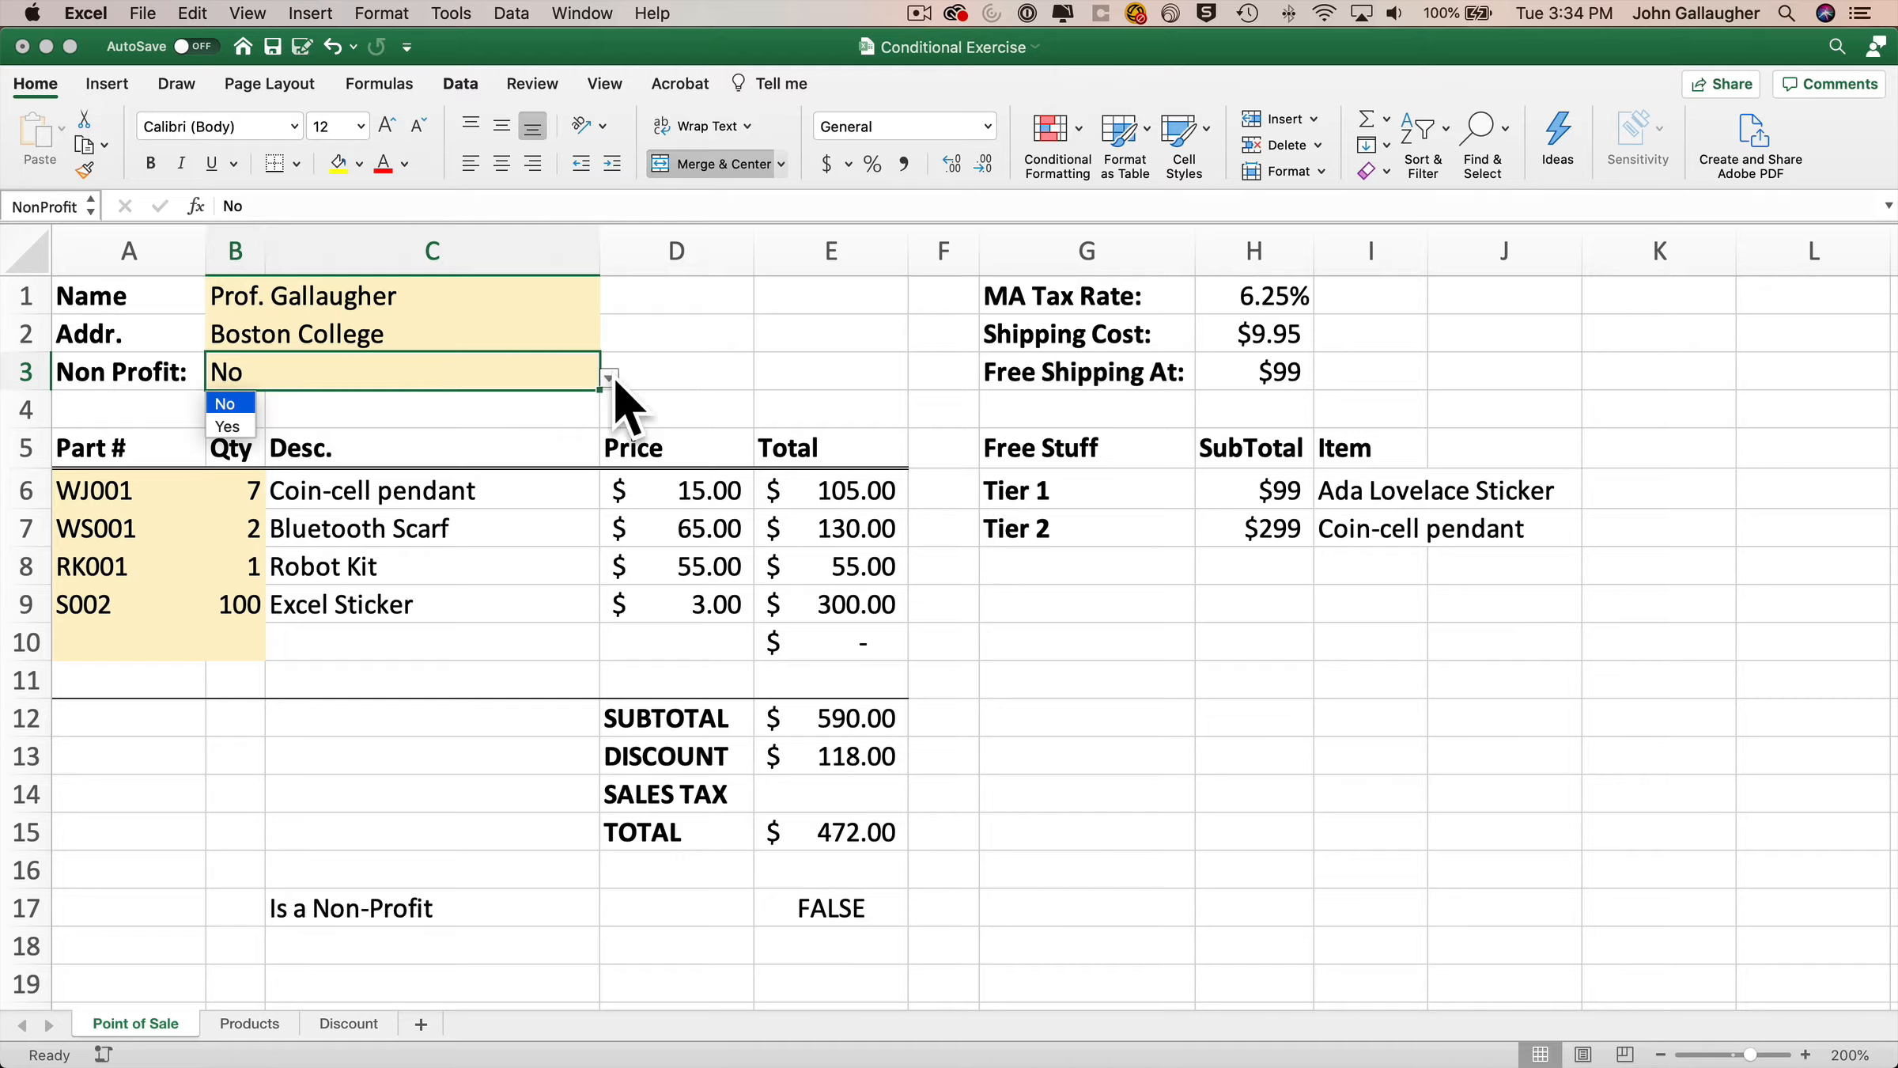
{"action": "left_click", "coordinate": [230, 426]}
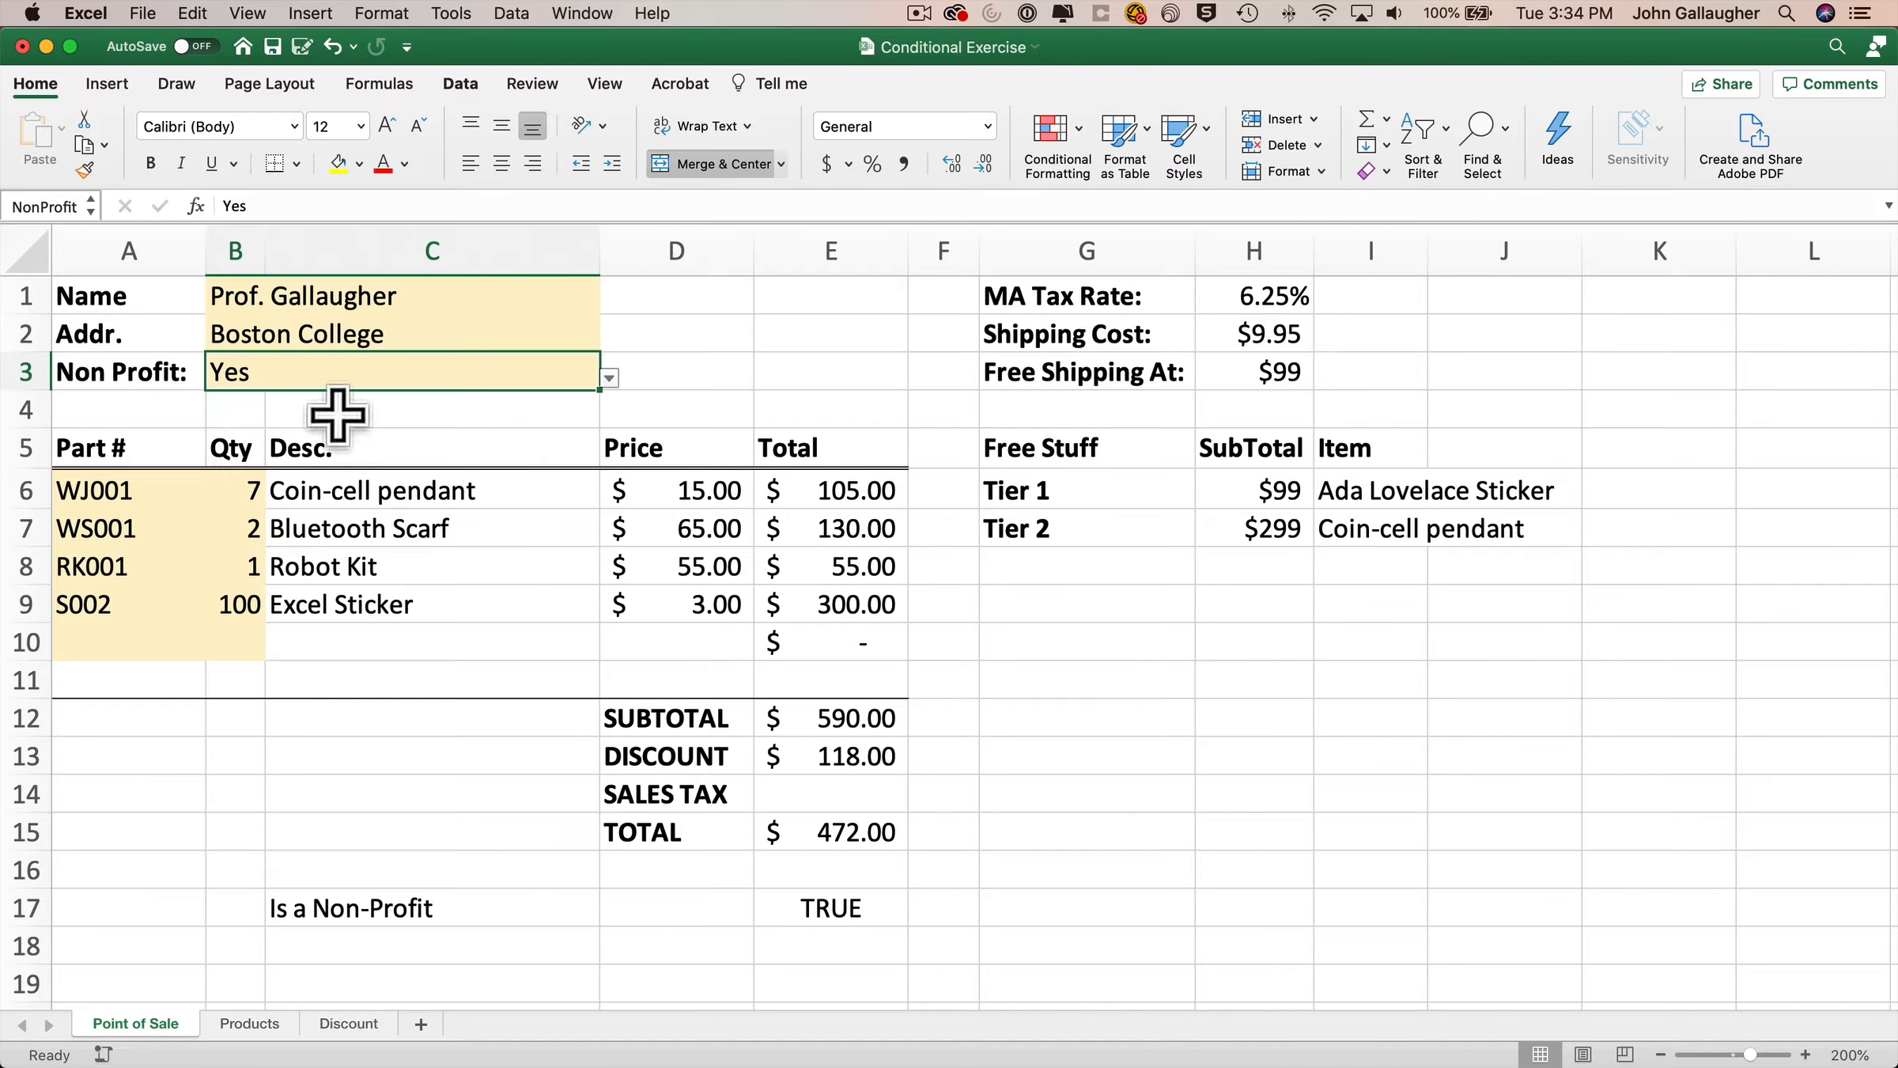
{"action": "left_click", "coordinate": [609, 378]}
{"action": "left_click", "coordinate": [226, 413]}
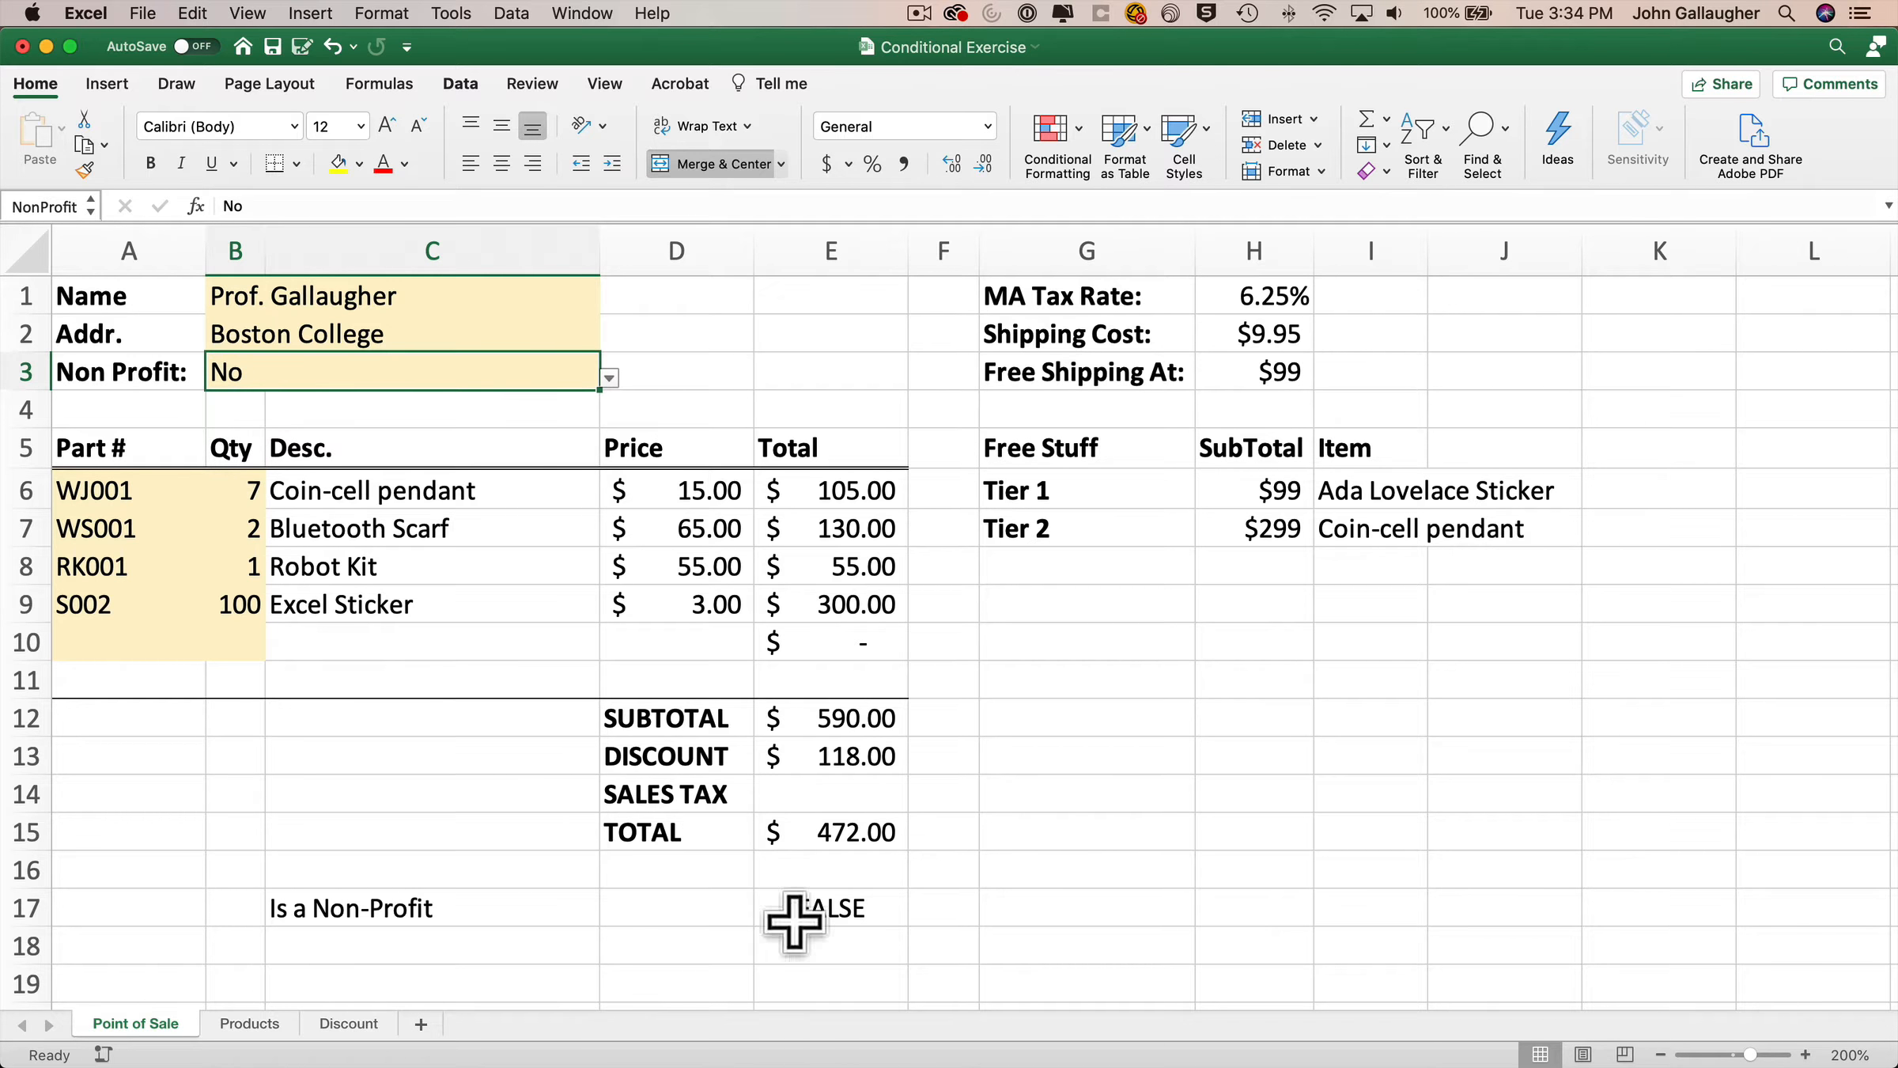
{"action": "left_click", "coordinate": [609, 378]}
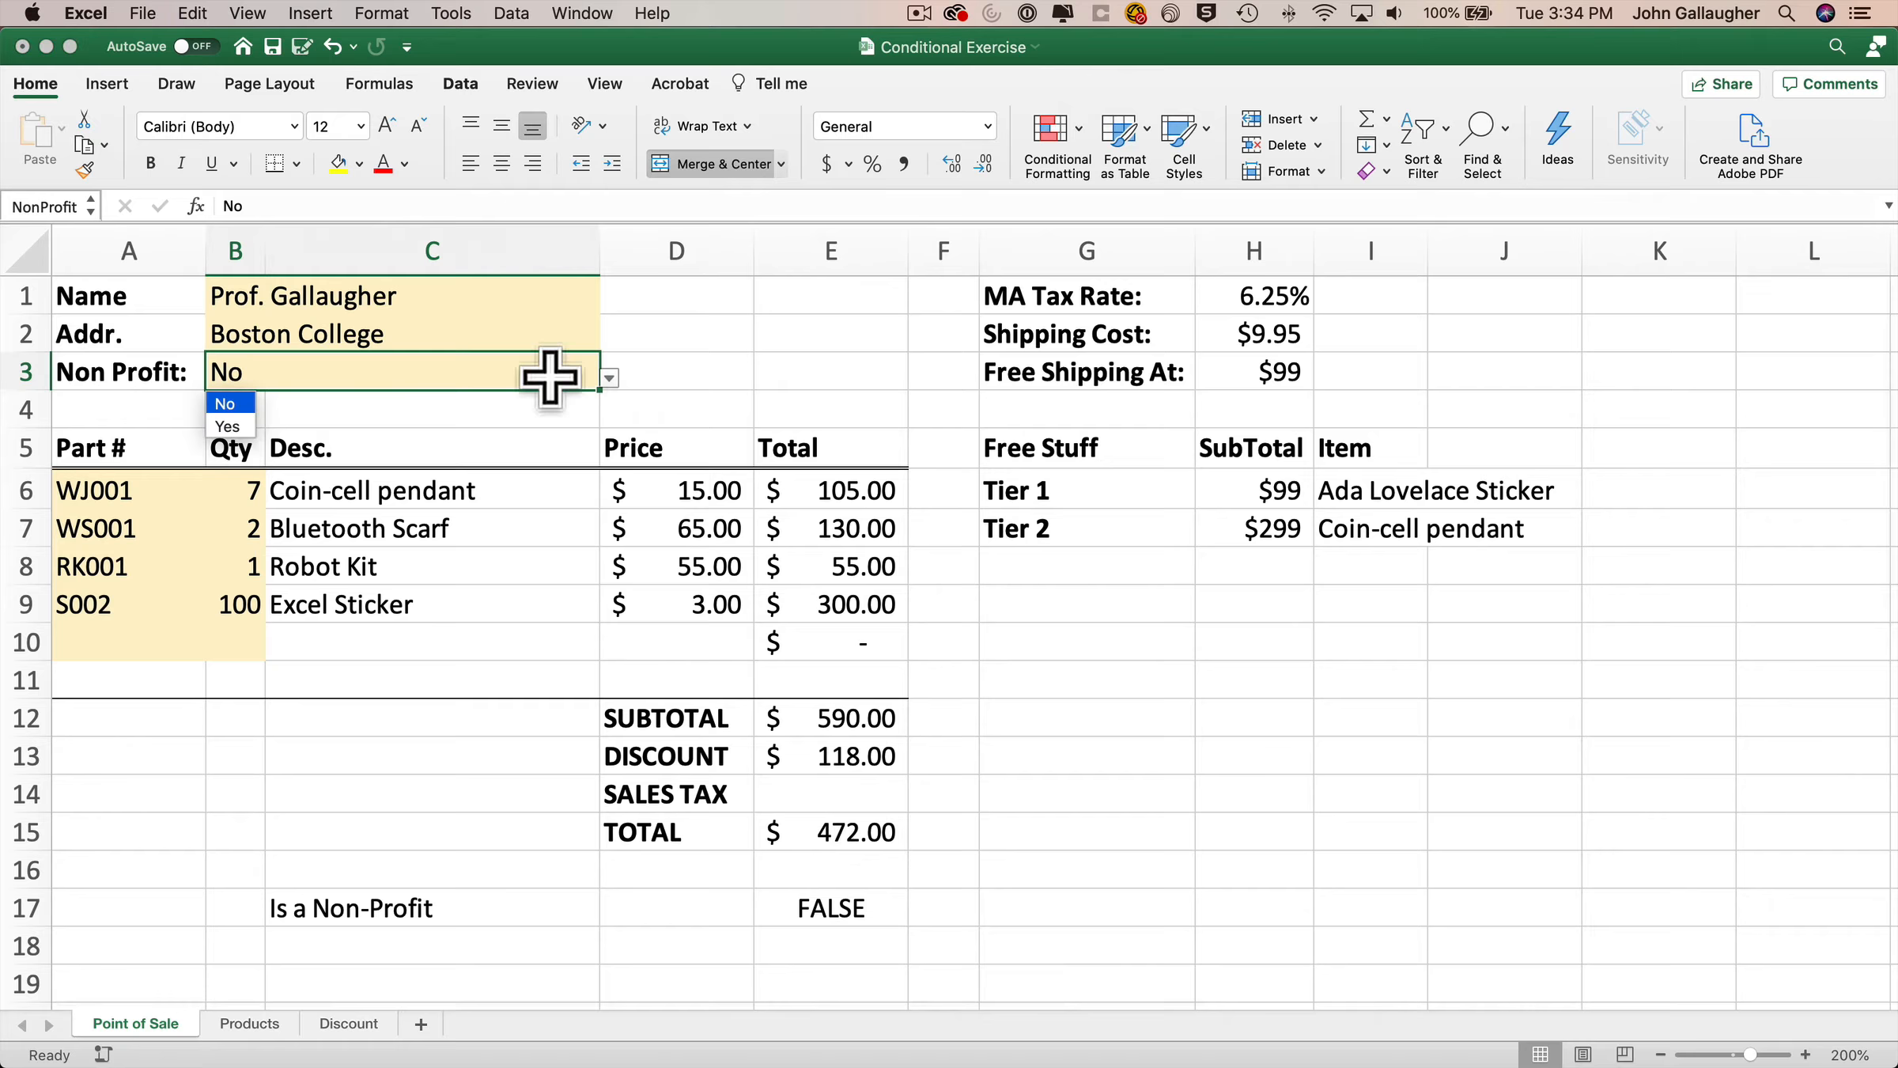
{"action": "left_click", "coordinate": [228, 426]}
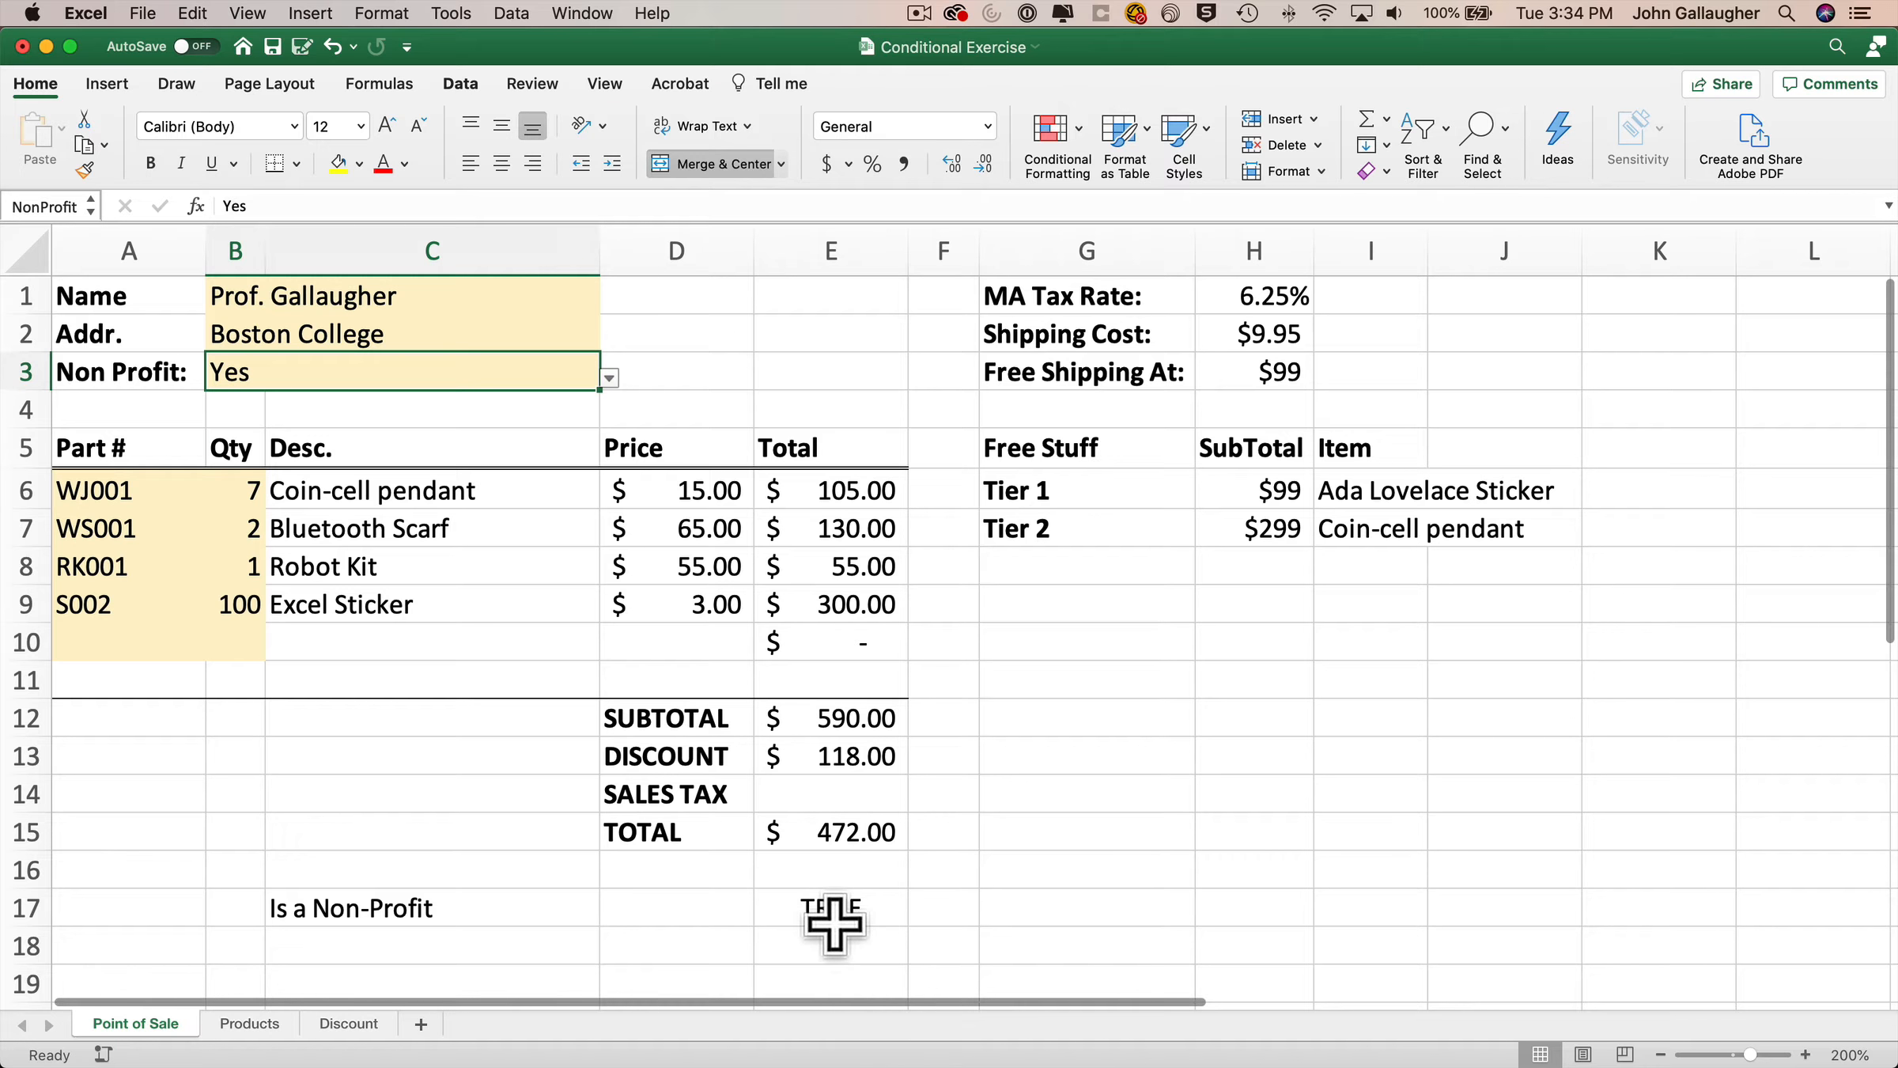
Set the Non Profit value to No.
{"action": "left_click", "coordinate": [838, 790]}
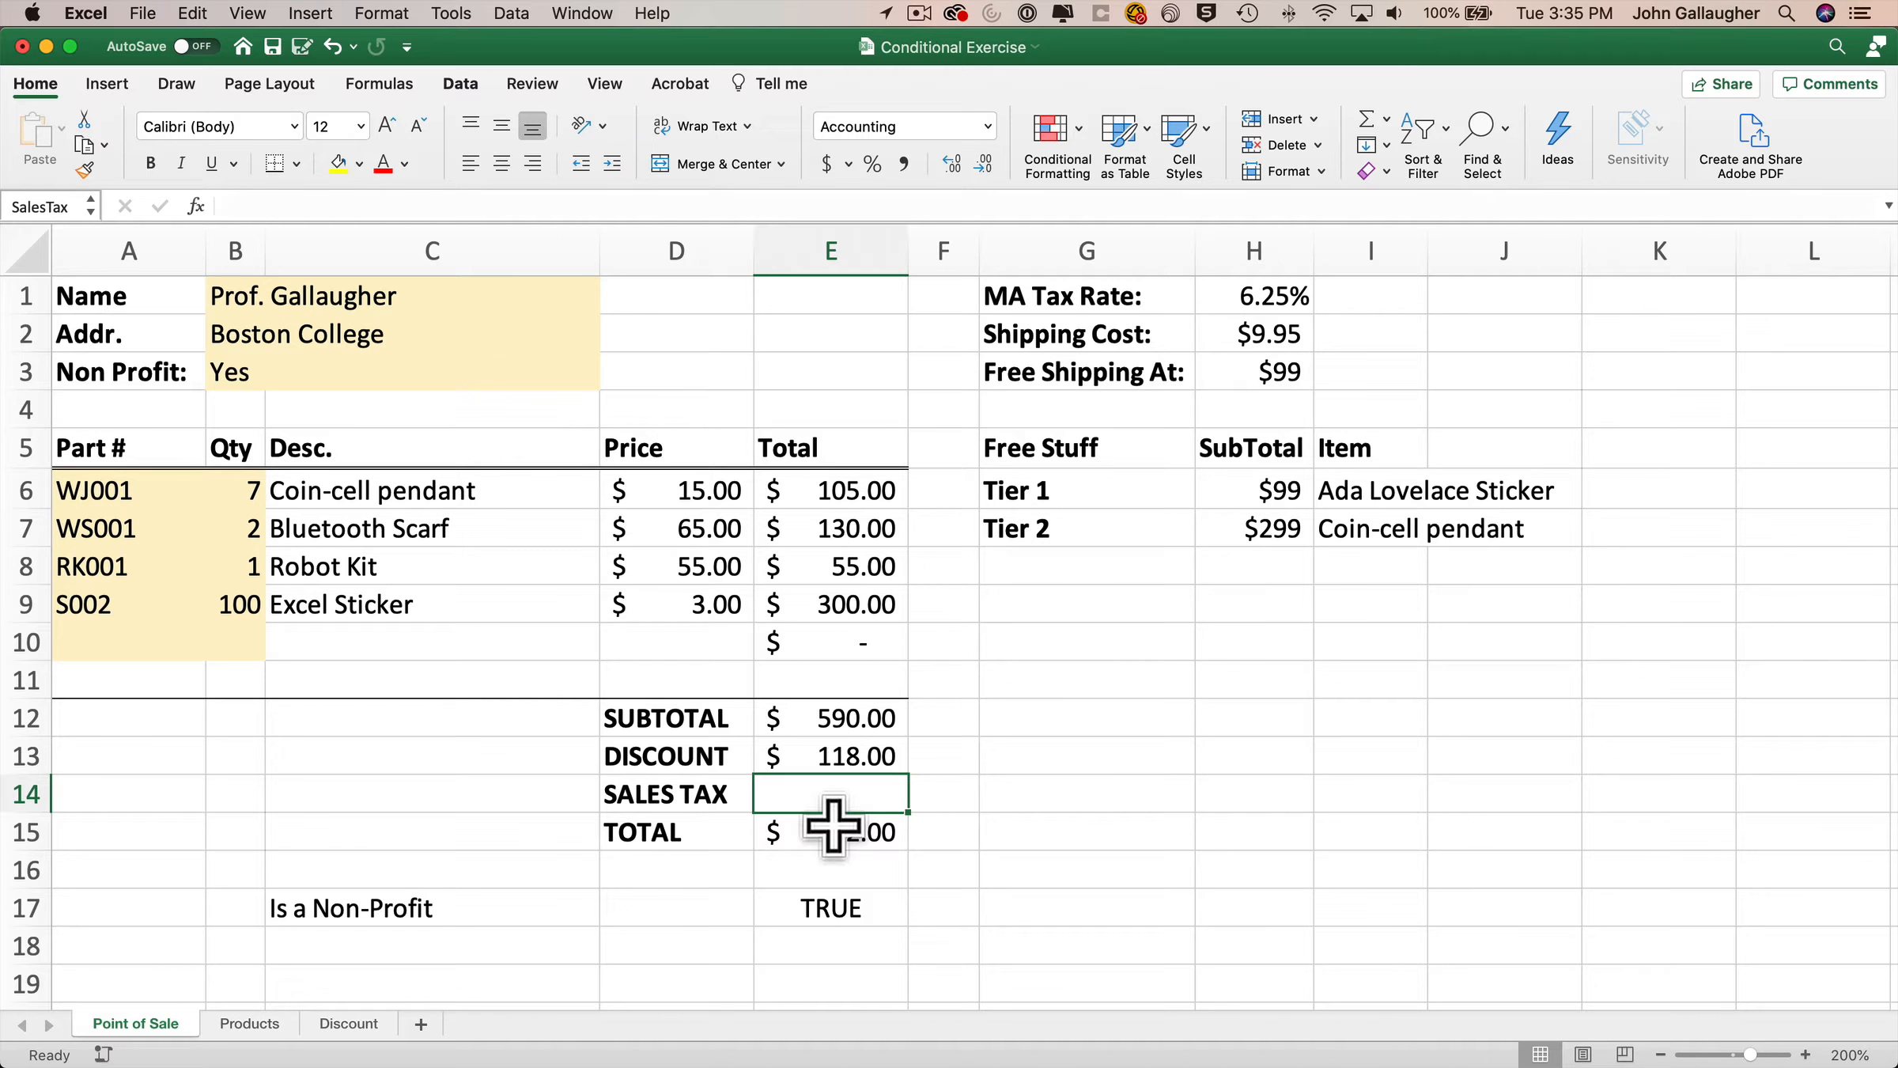
{"action": "left_click", "coordinate": [254, 366]}
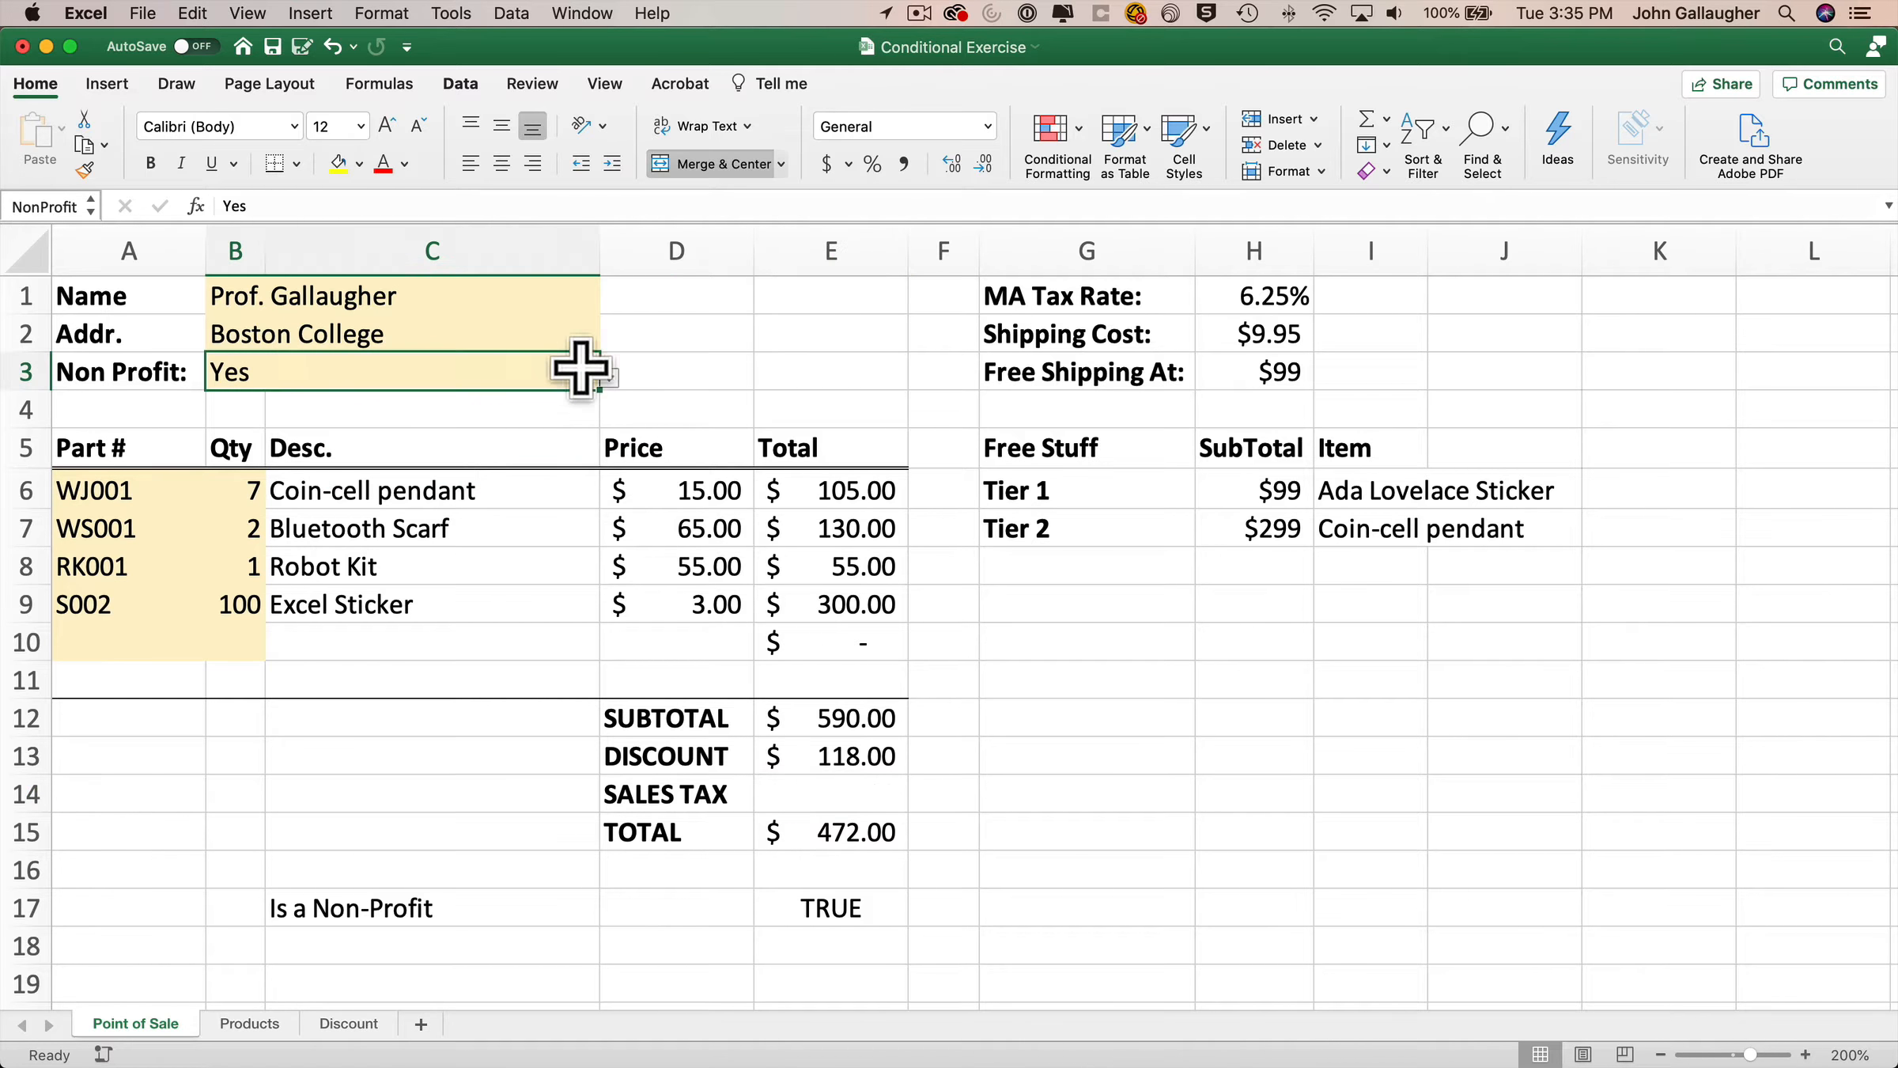
{"action": "left_click", "coordinate": [609, 378]}
{"action": "left_click", "coordinate": [236, 427]}
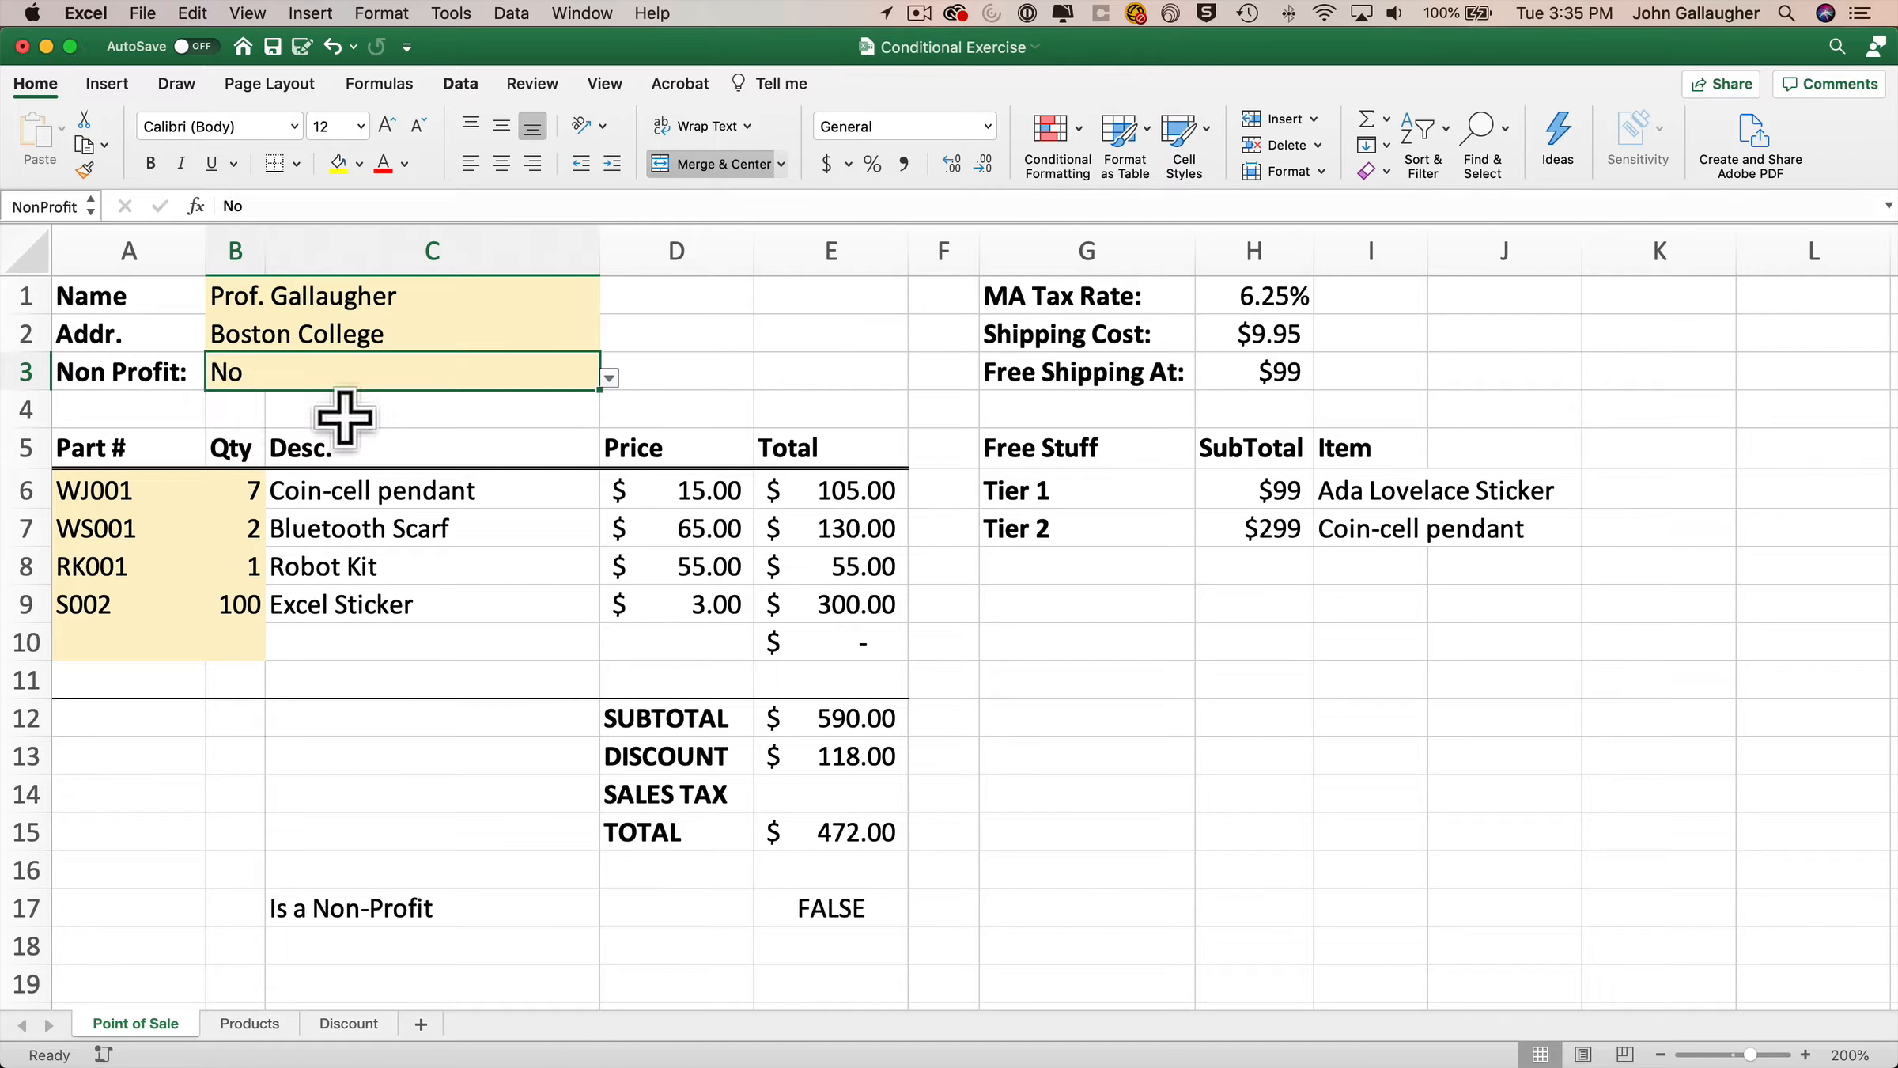
Build the sales tax formula =IF(NonProfit="Yes",0,TaxRate) in E14 with the IF Formula Builder.
{"action": "left_click", "coordinate": [847, 795]}
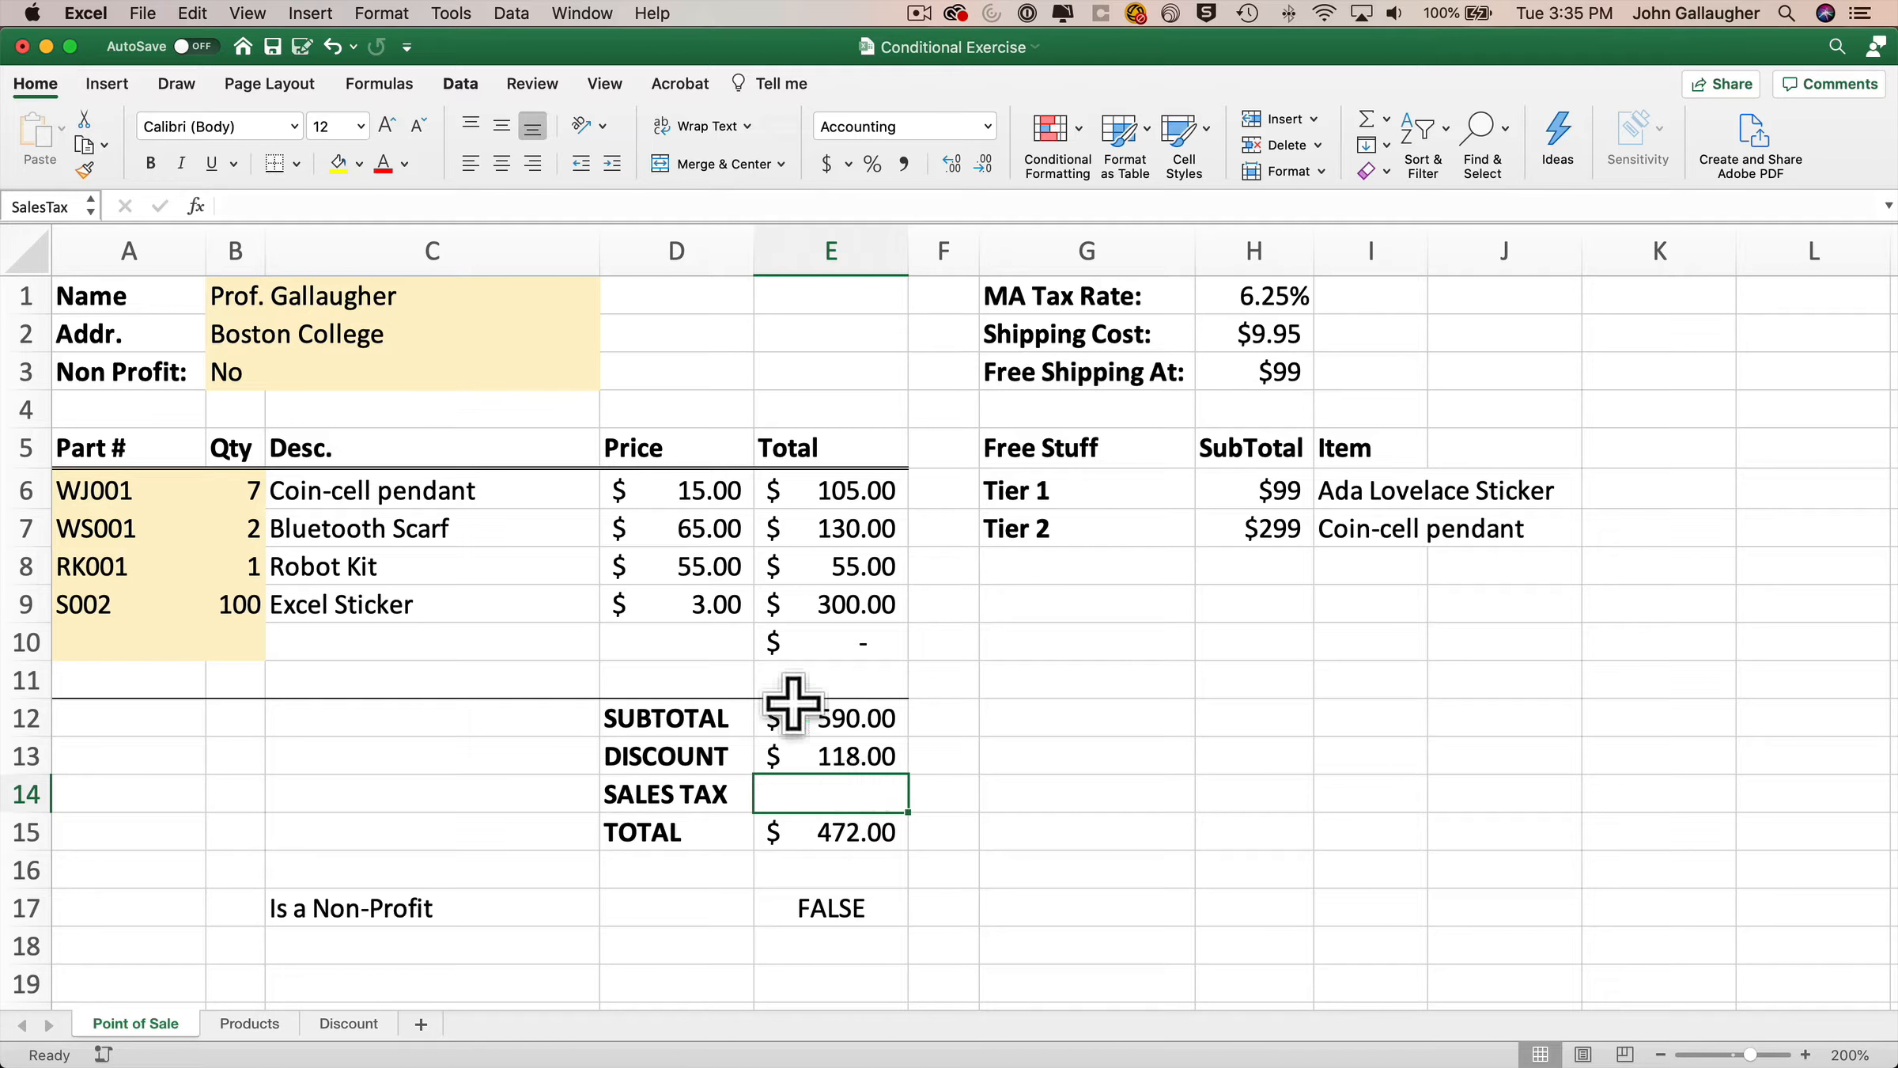
{"action": "left_click", "coordinate": [383, 84]}
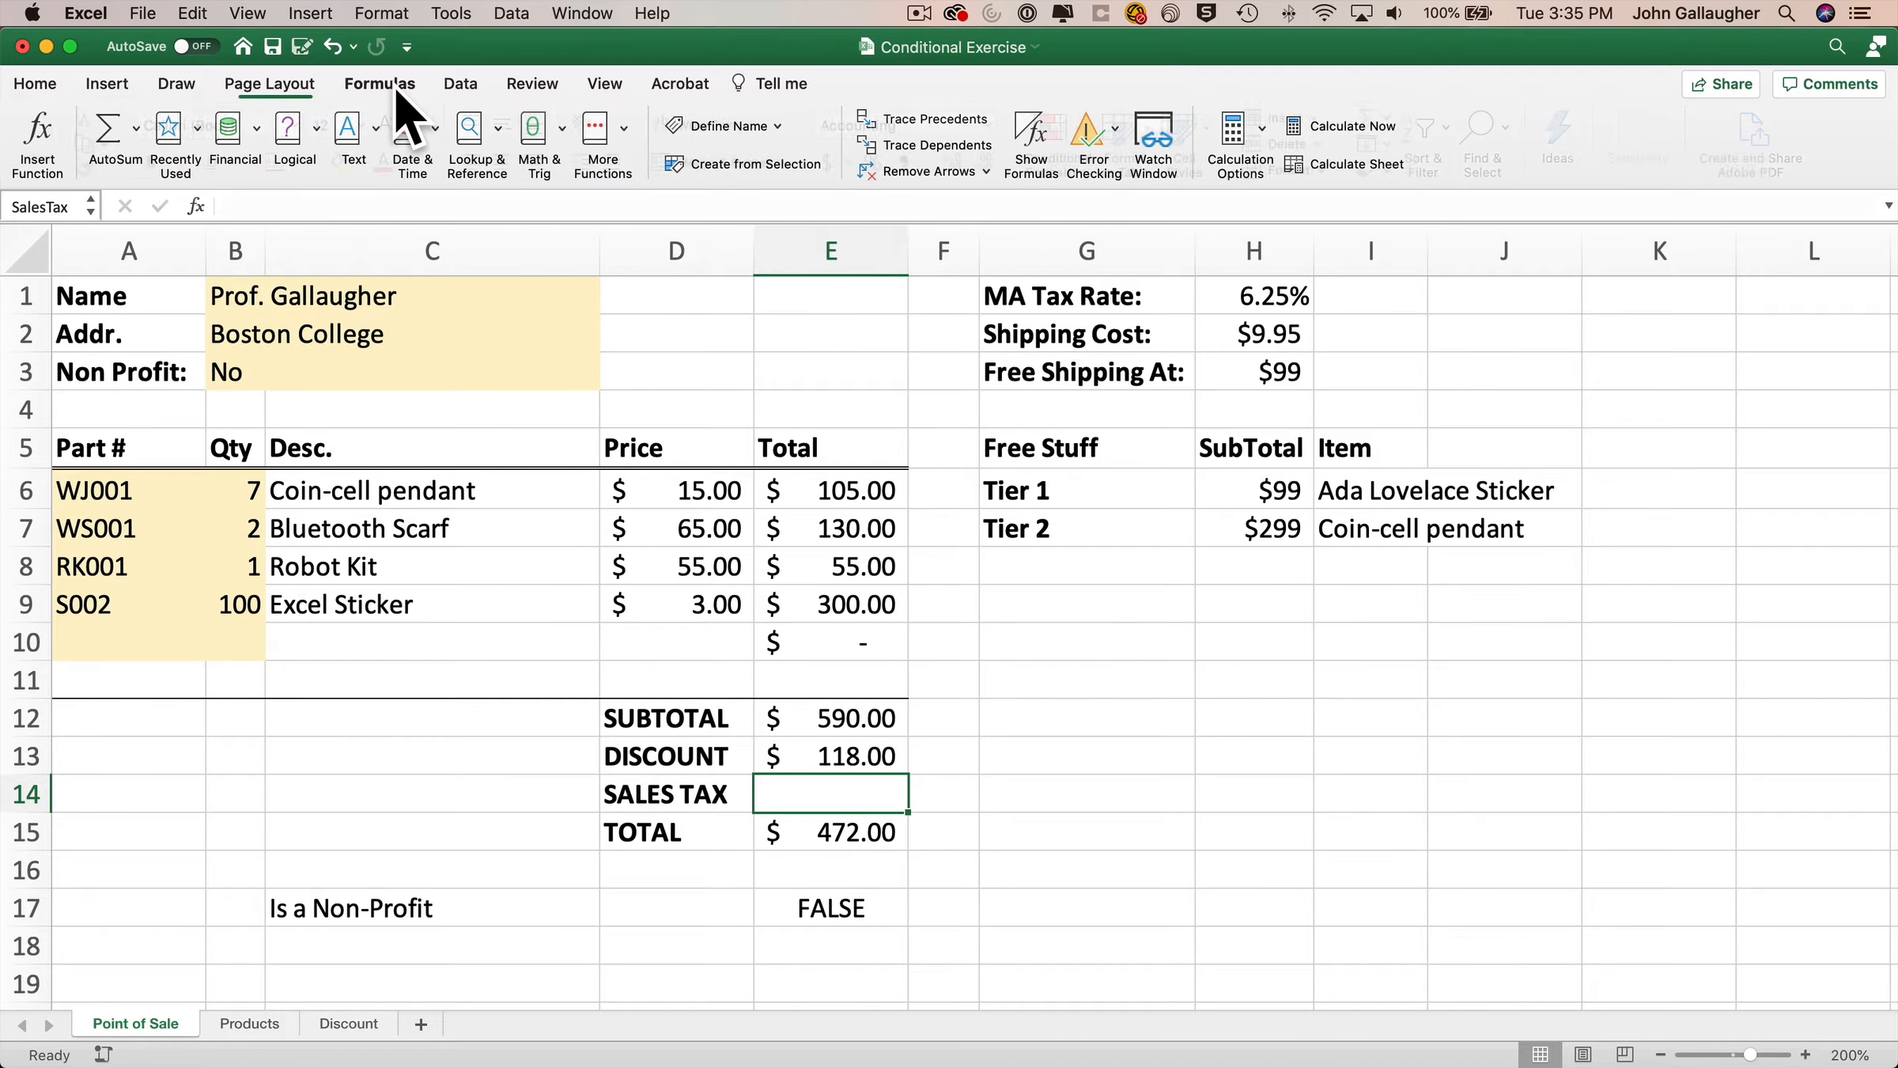
{"action": "left_click", "coordinate": [318, 133]}
{"action": "left_click", "coordinate": [424, 214]}
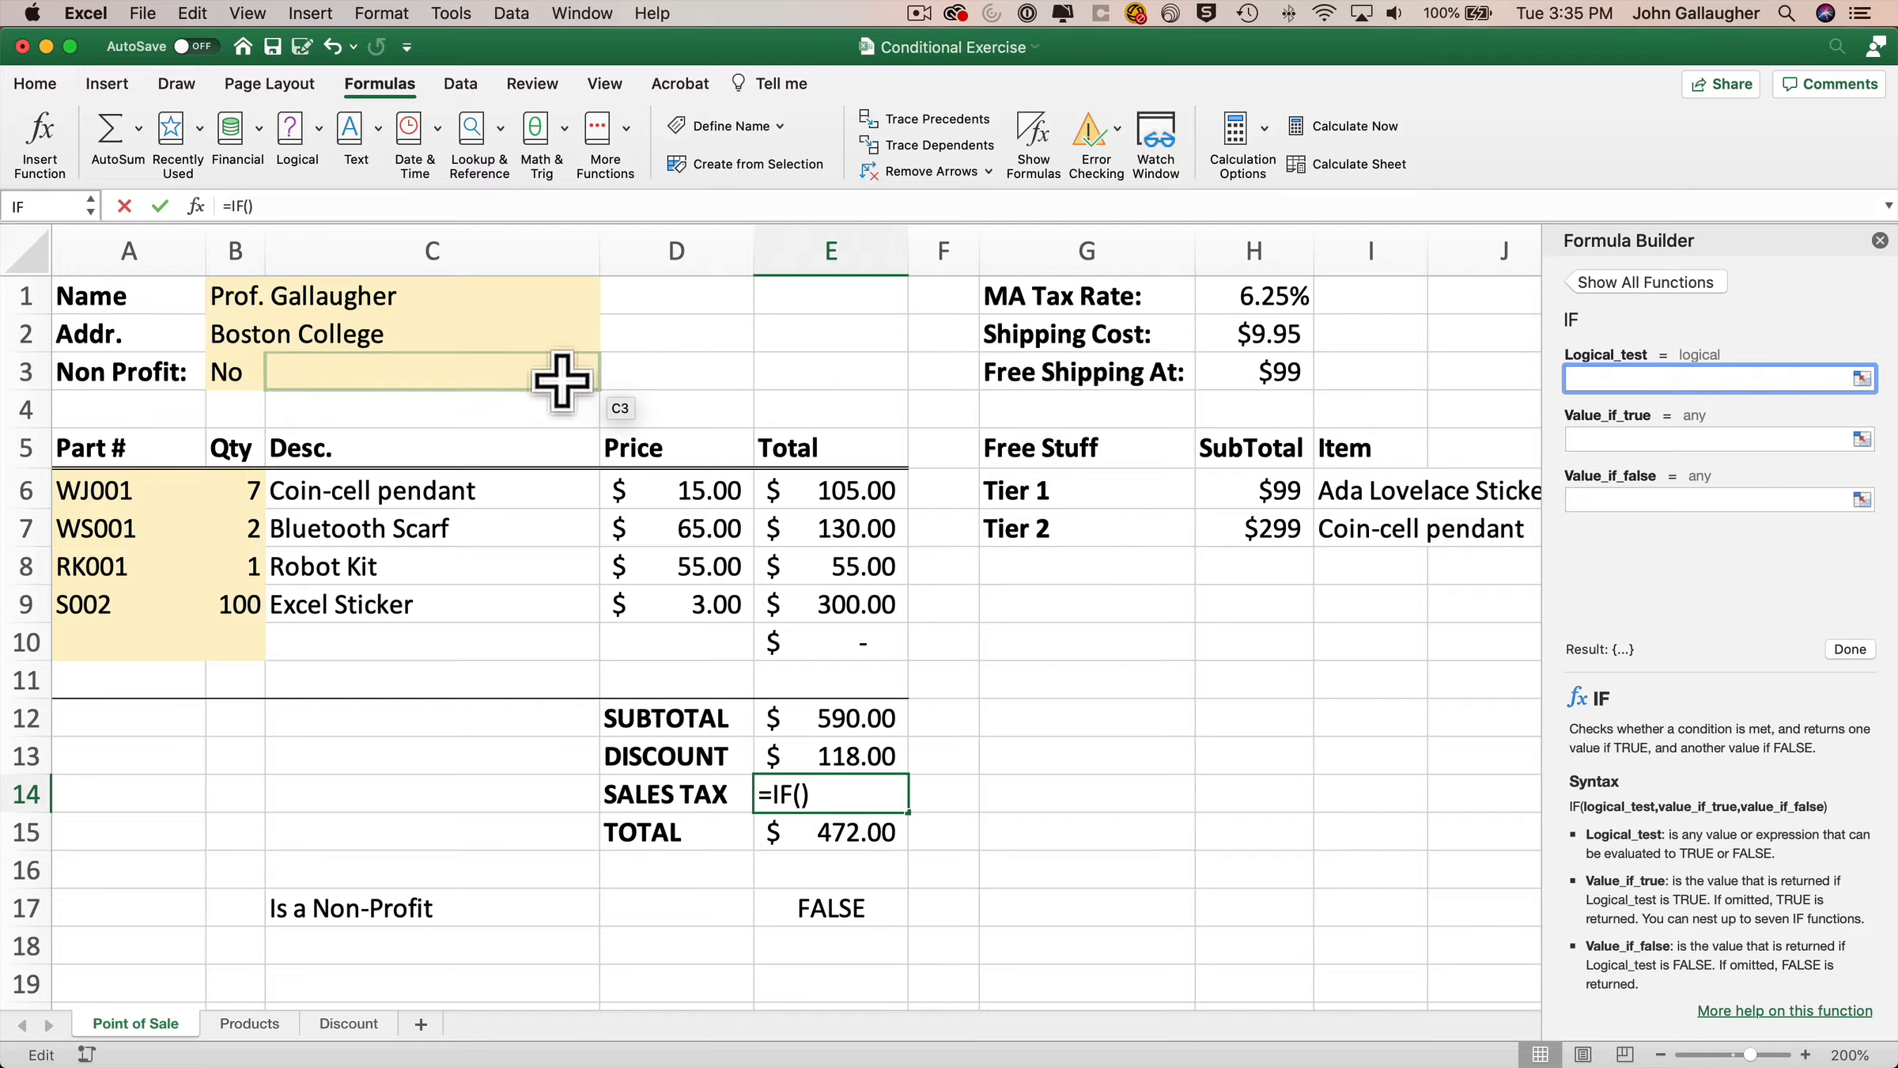
{"action": "left_click", "coordinate": [237, 368]}
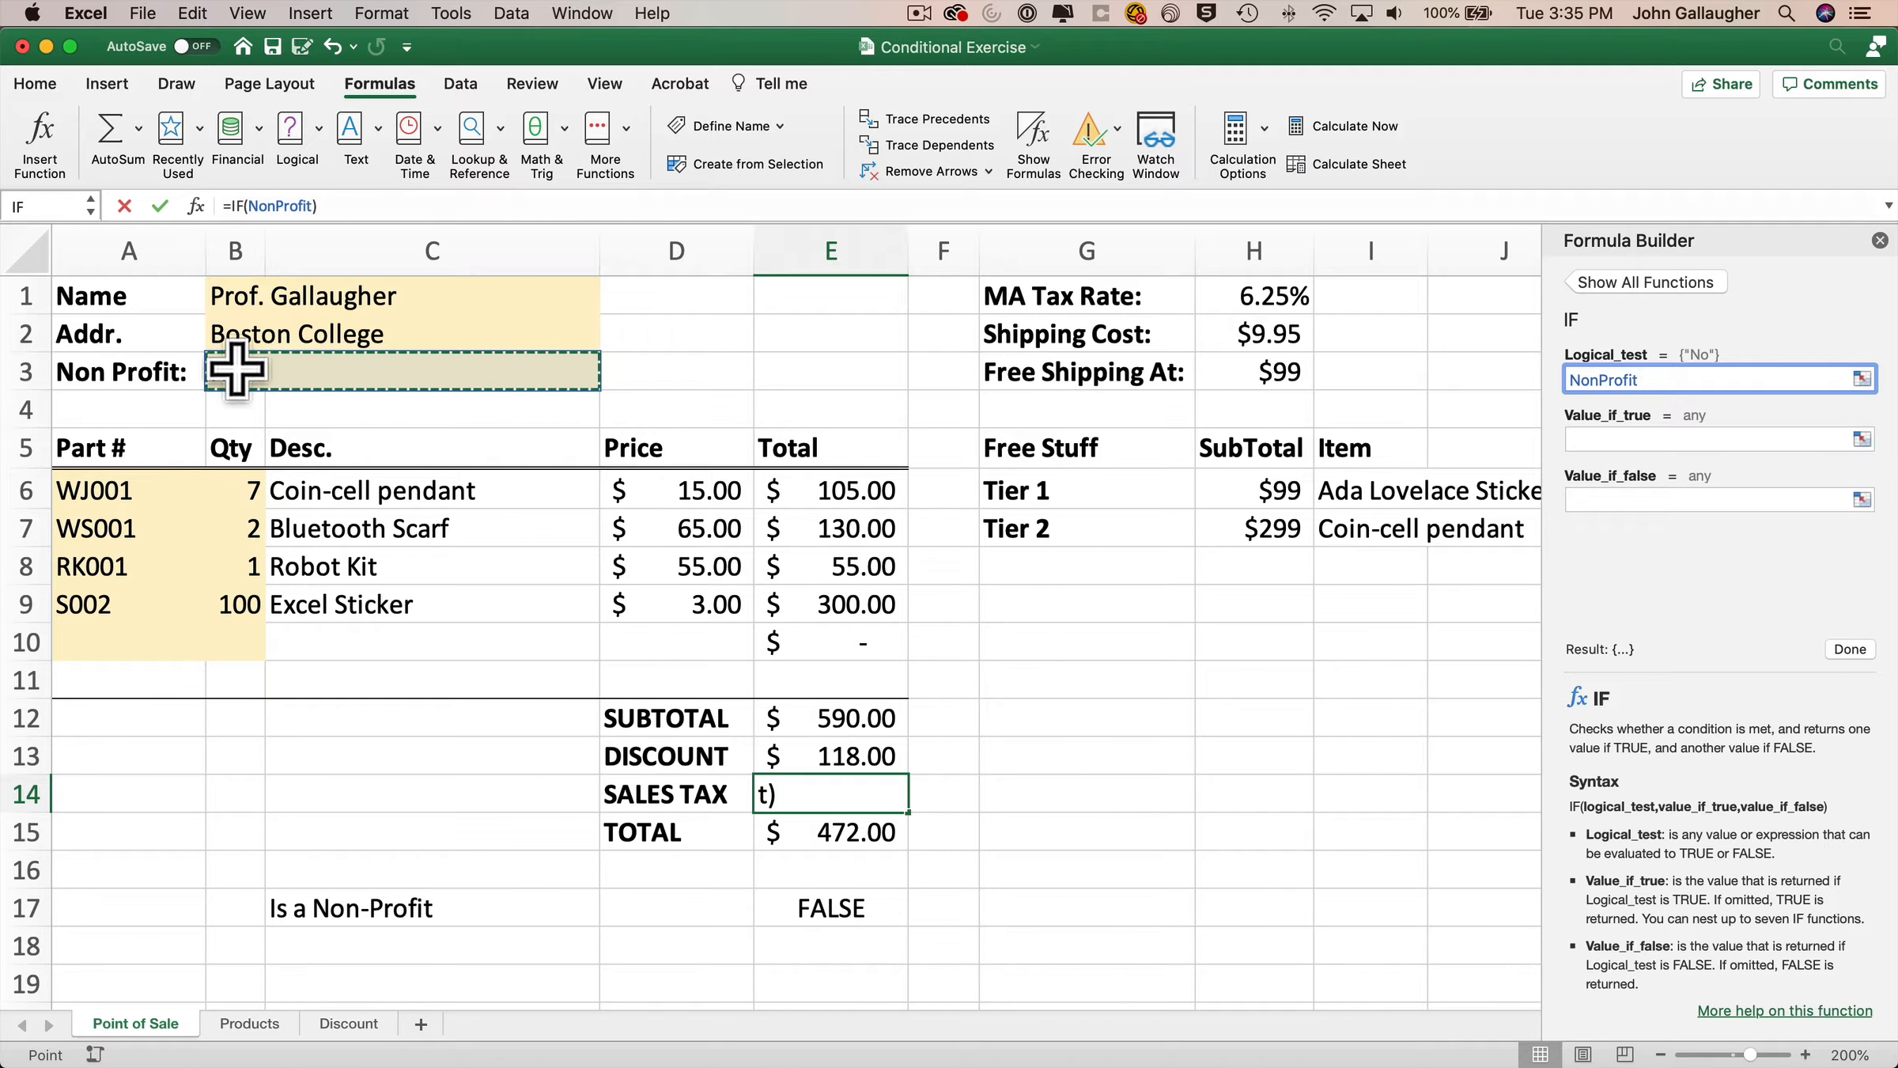
{"action": "left_click", "coordinate": [1729, 378]}
{"action": "left_click", "coordinate": [1701, 380]}
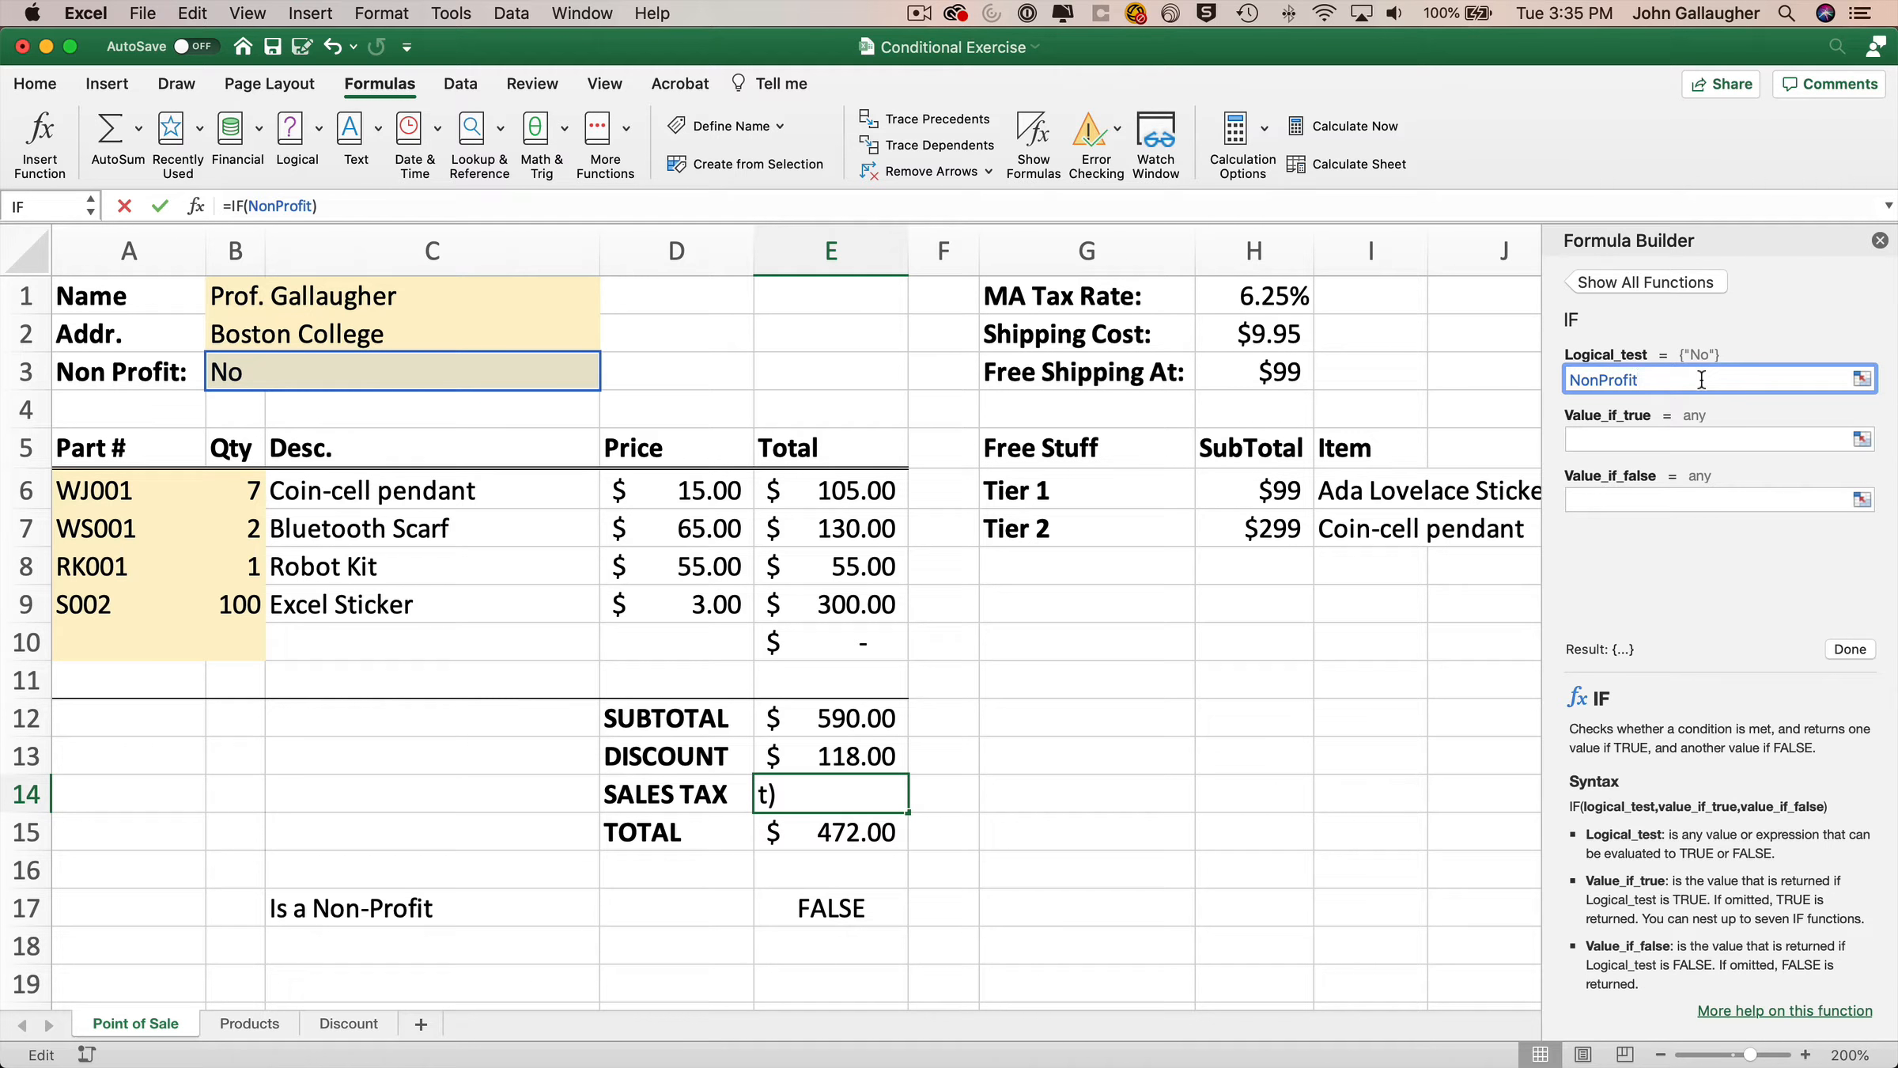
{"action": "type", "text": "=\"Yes"}
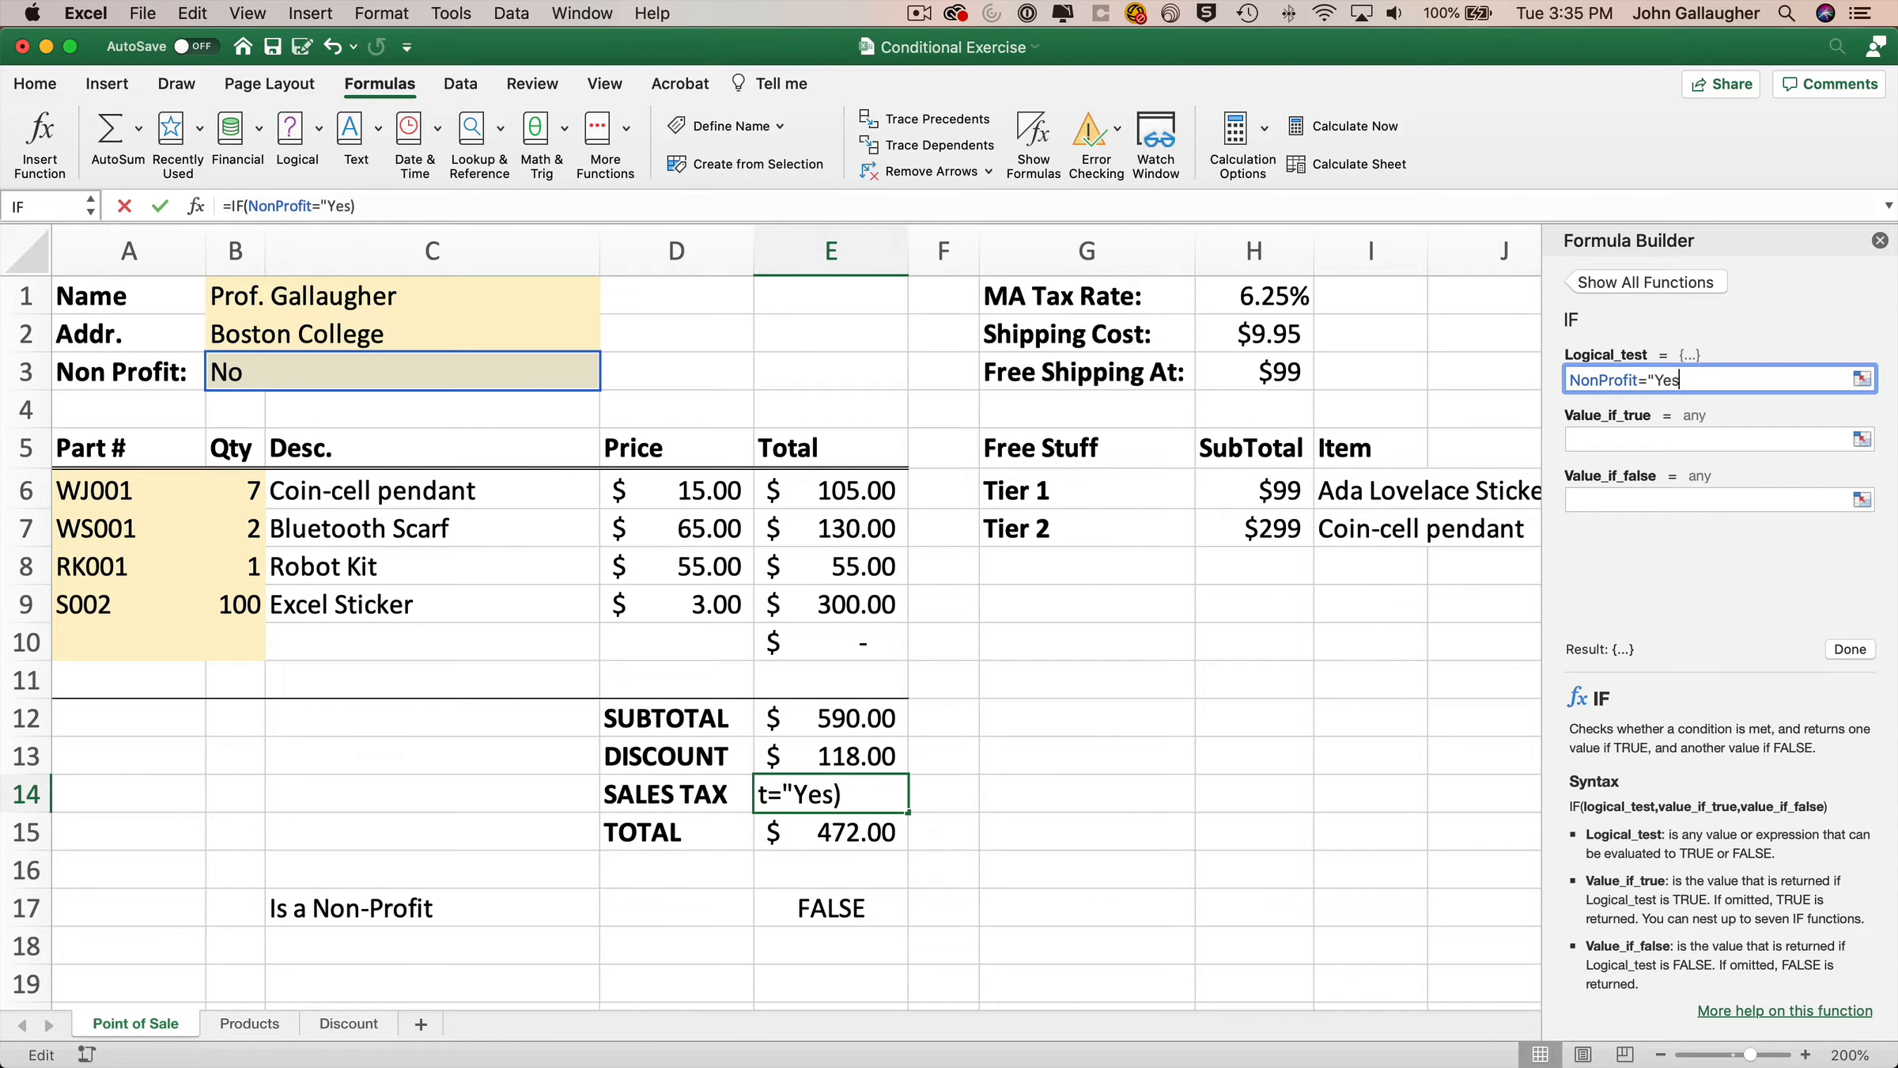
{"action": "type", "text": "\""}
{"action": "key", "text": "Tab"}
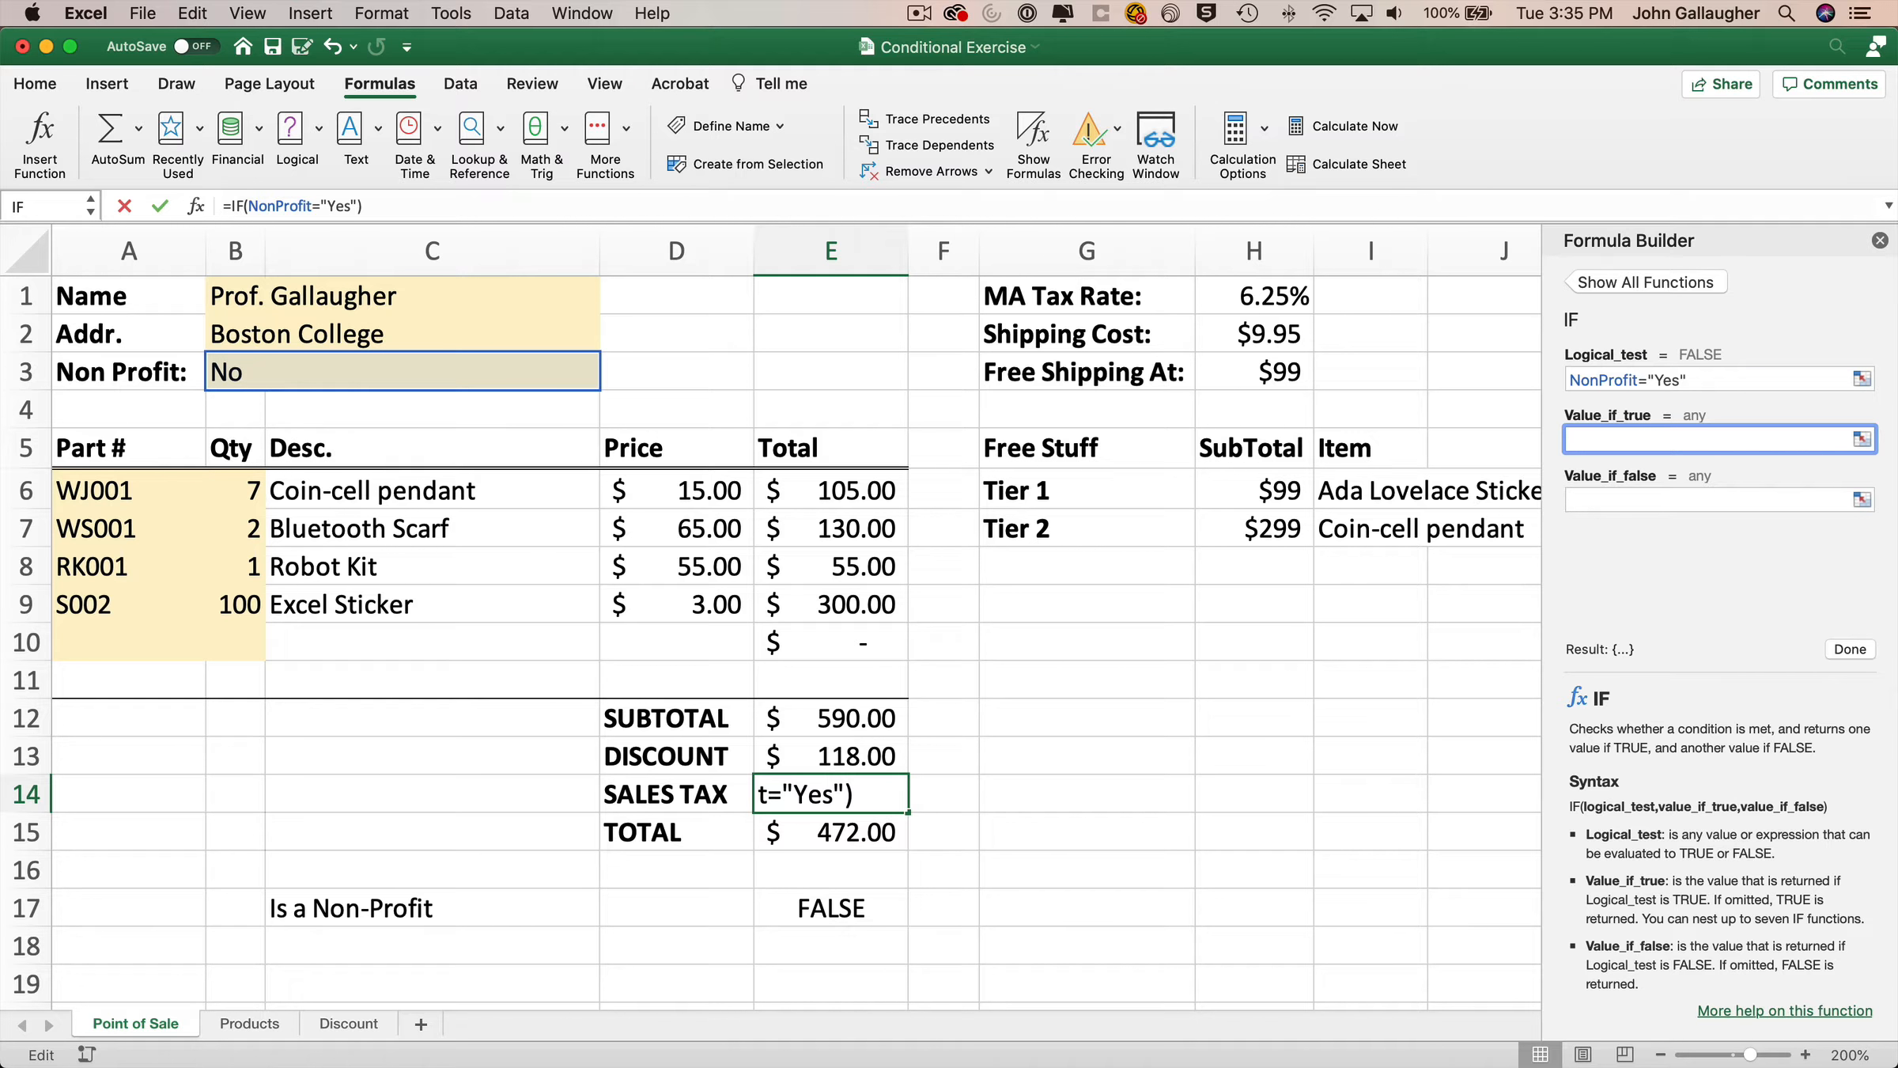
{"action": "type", "text": "0"}
{"action": "key", "text": "Tab"}
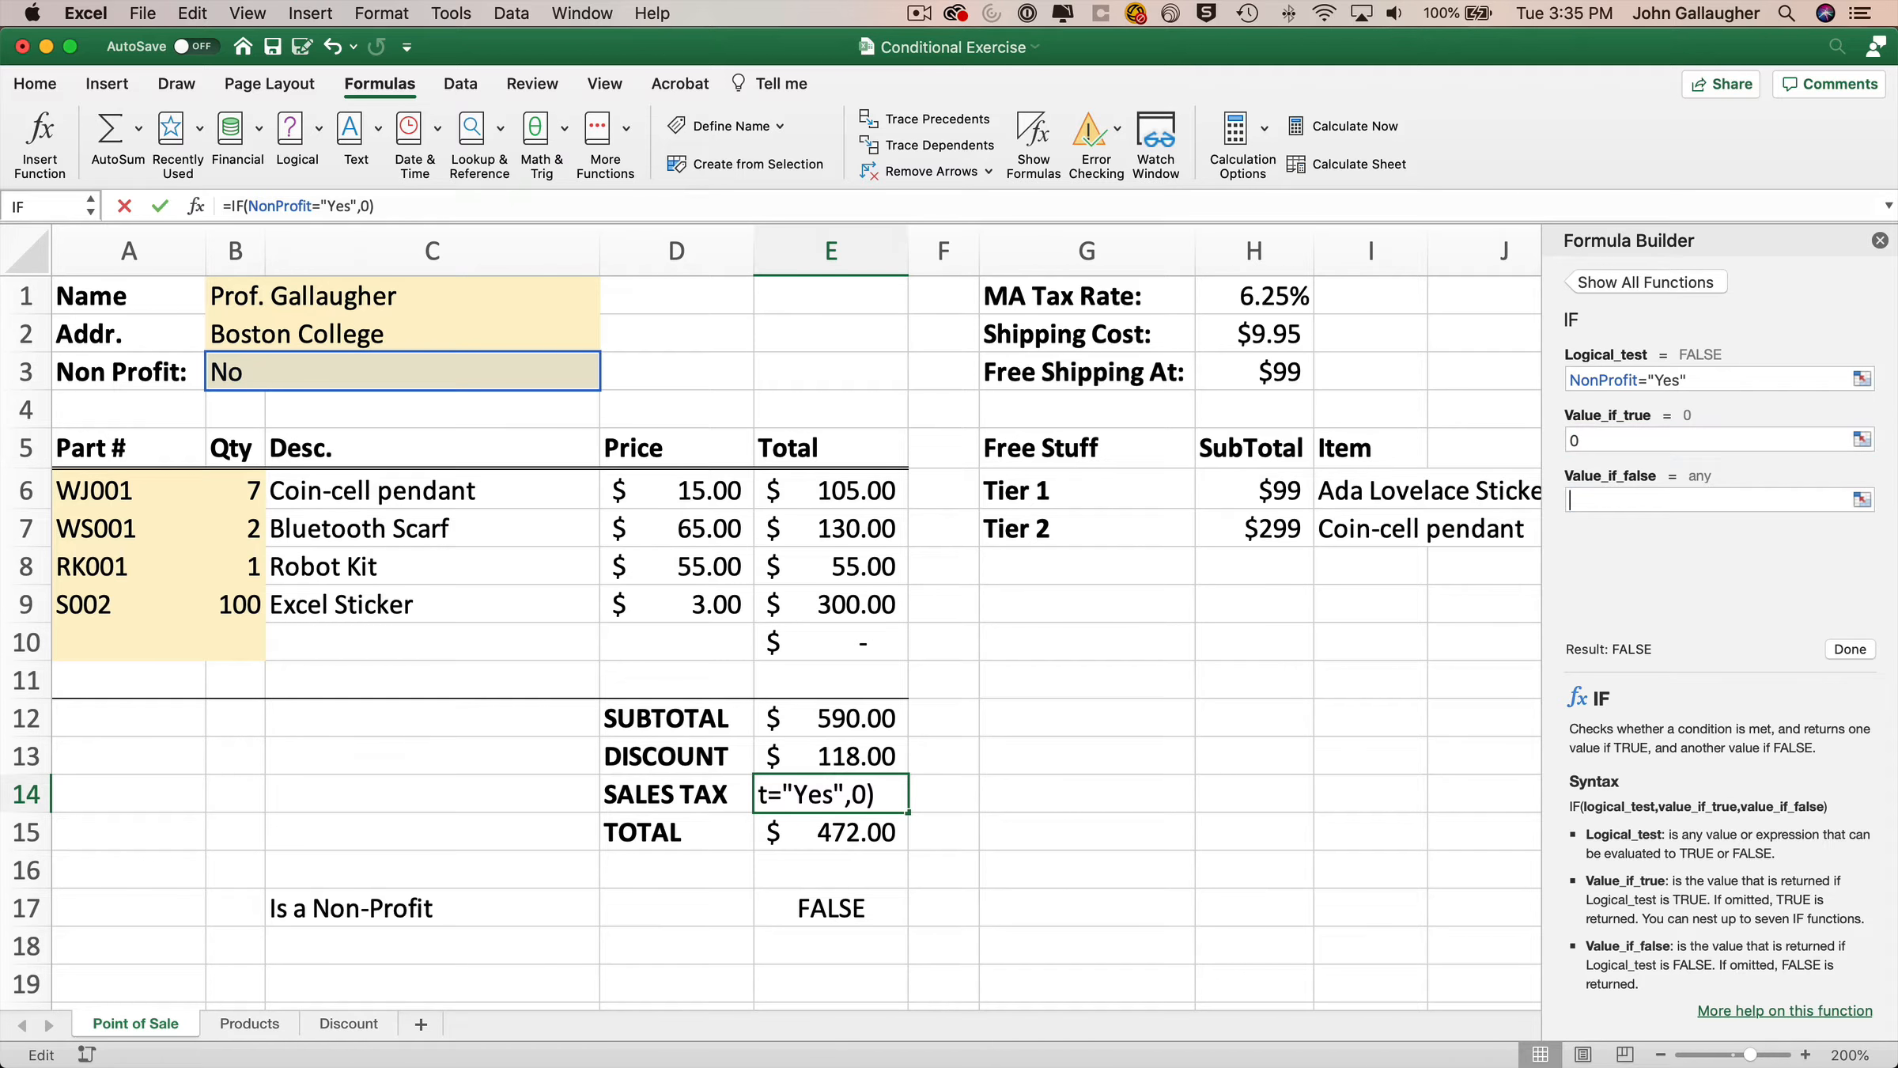
{"action": "left_click", "coordinate": [1274, 298]}
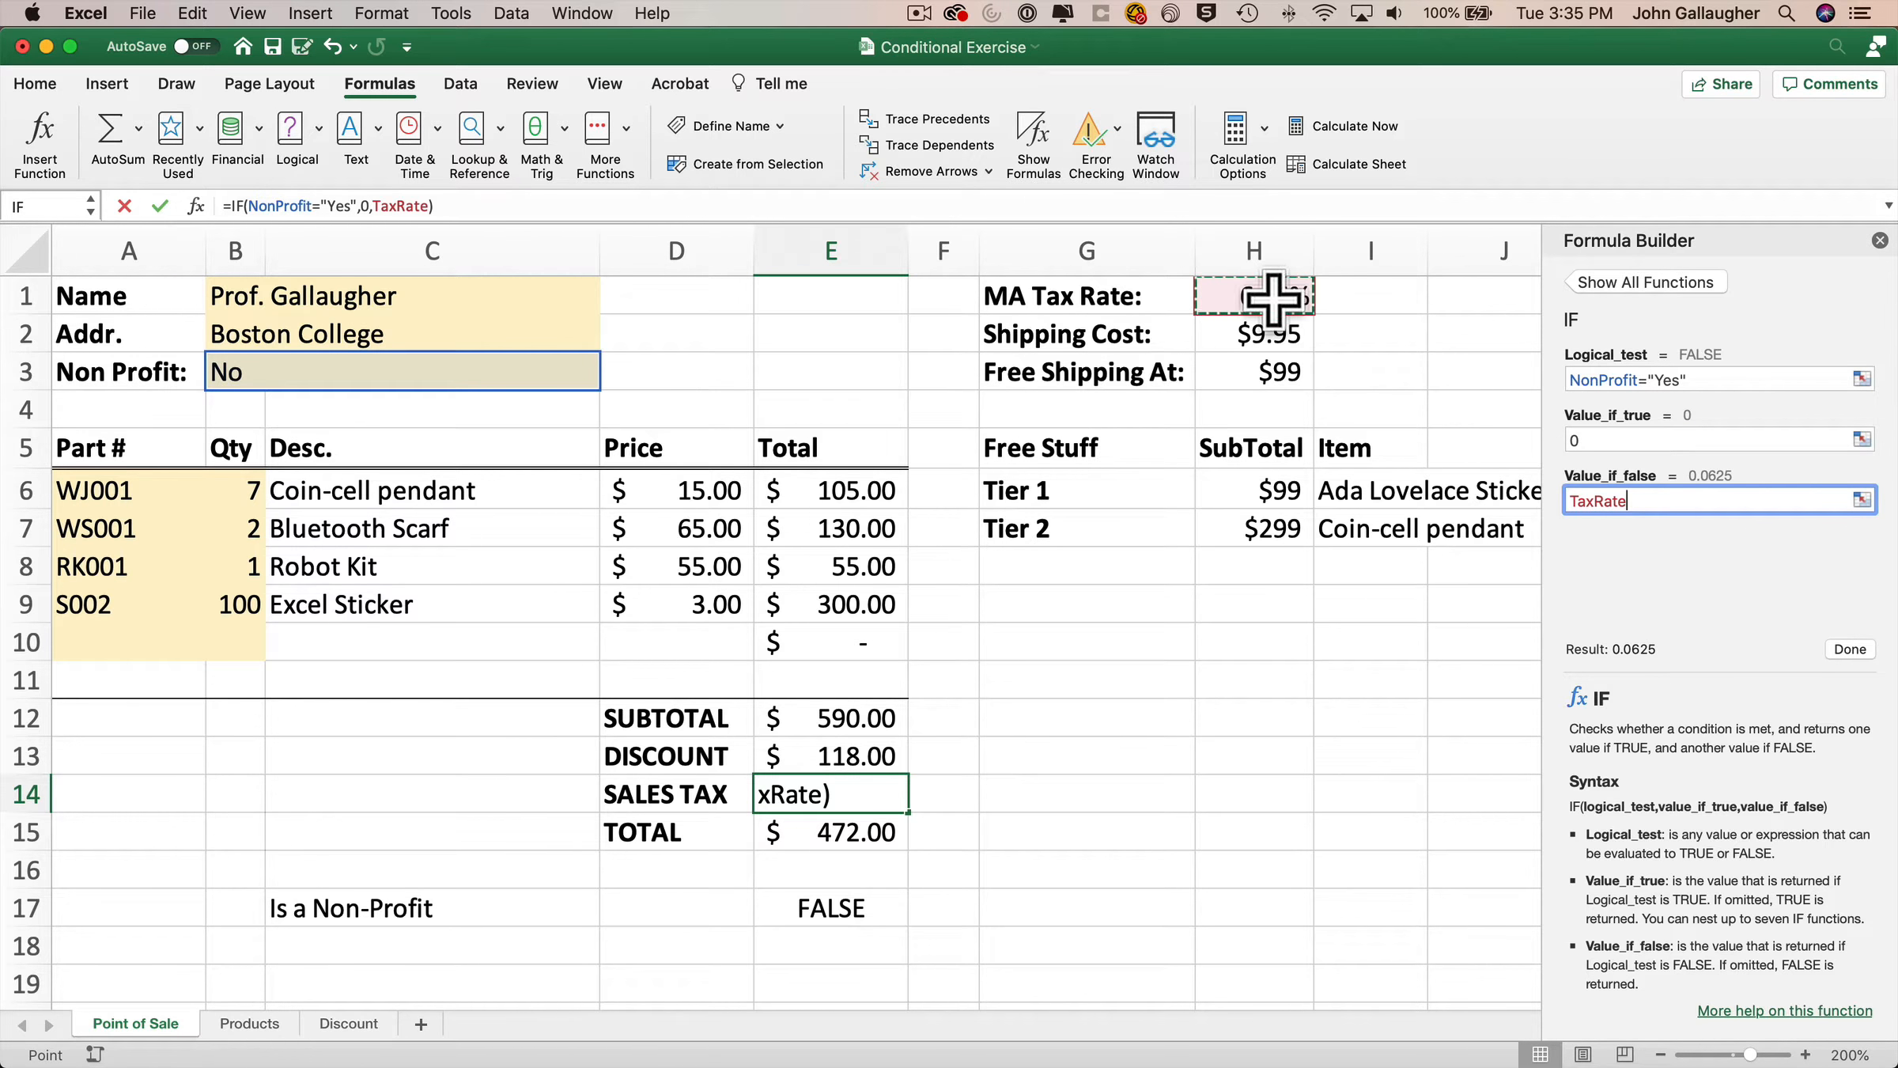
{"action": "left_click", "coordinate": [1853, 650]}
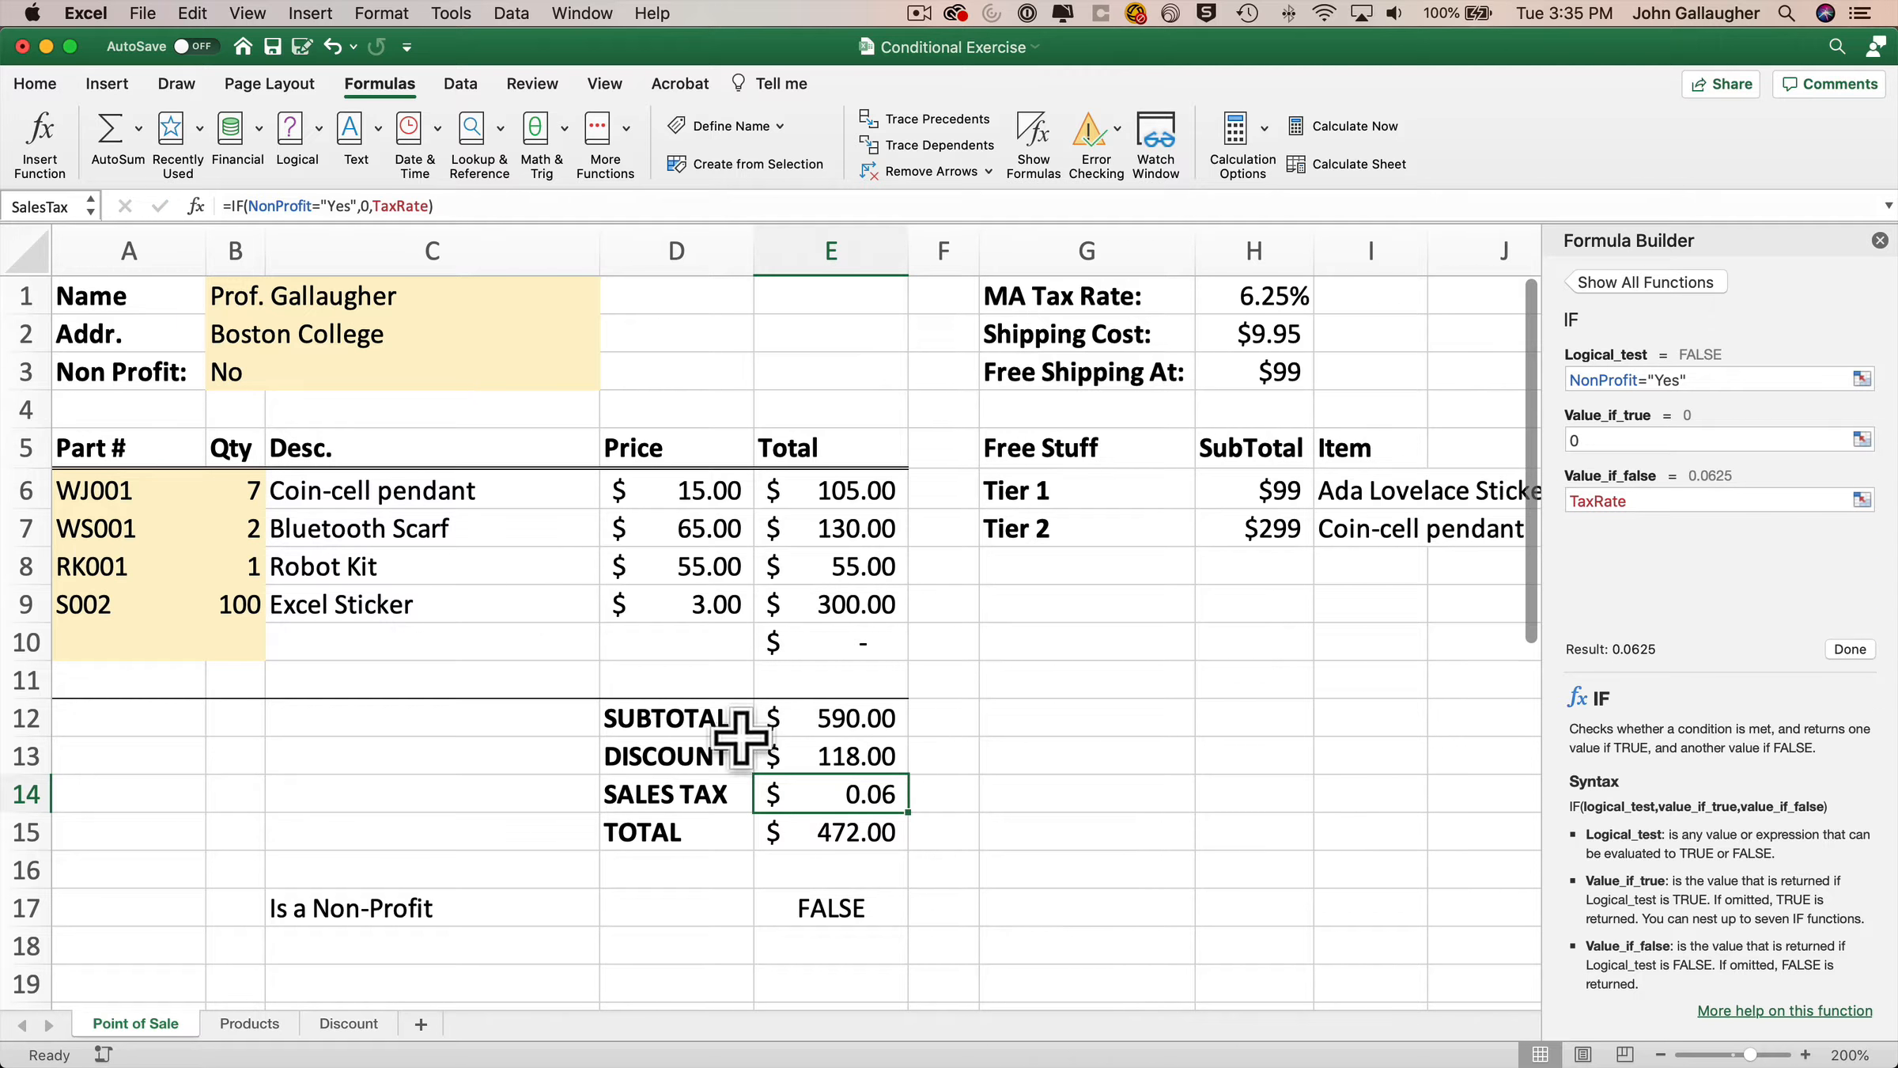
Switch the Non Profit value between Yes and No to test the sales tax in E14, ending on No.
{"action": "left_click", "coordinate": [328, 375]}
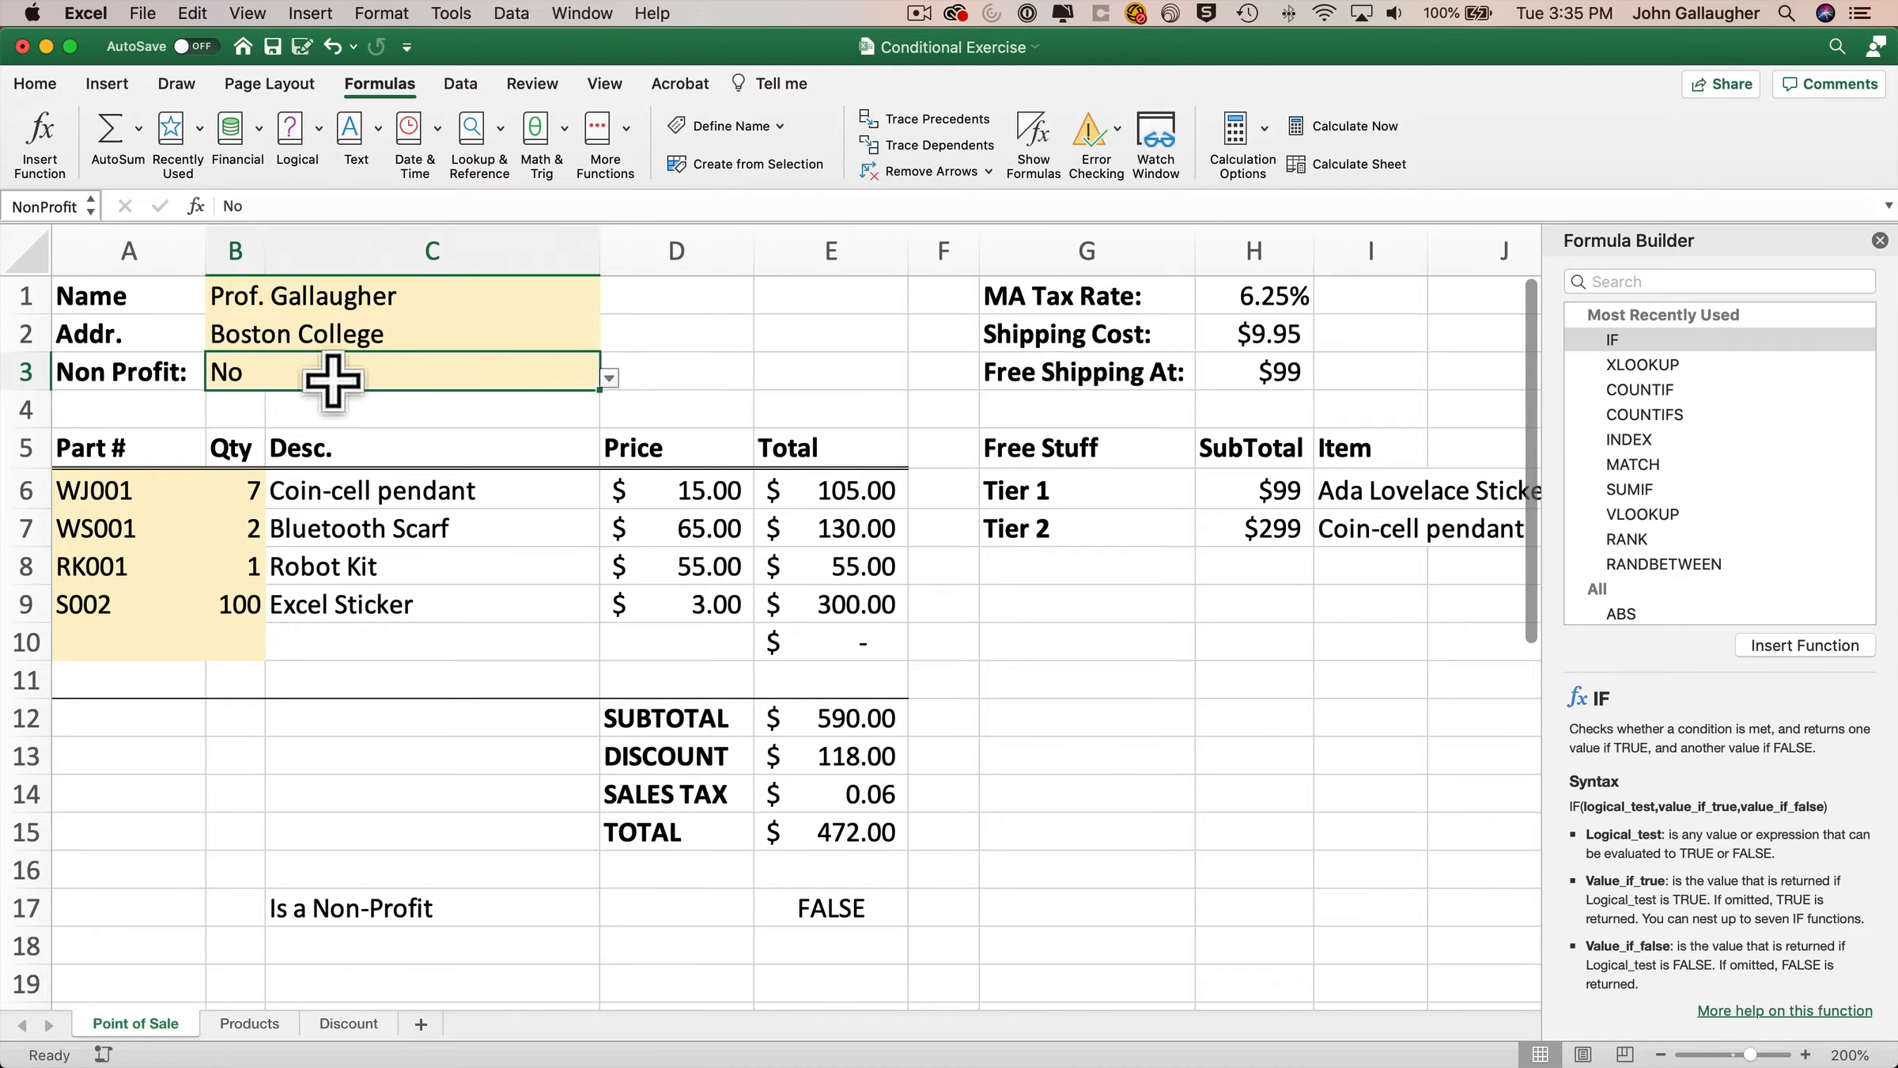
{"action": "left_click", "coordinate": [609, 378]}
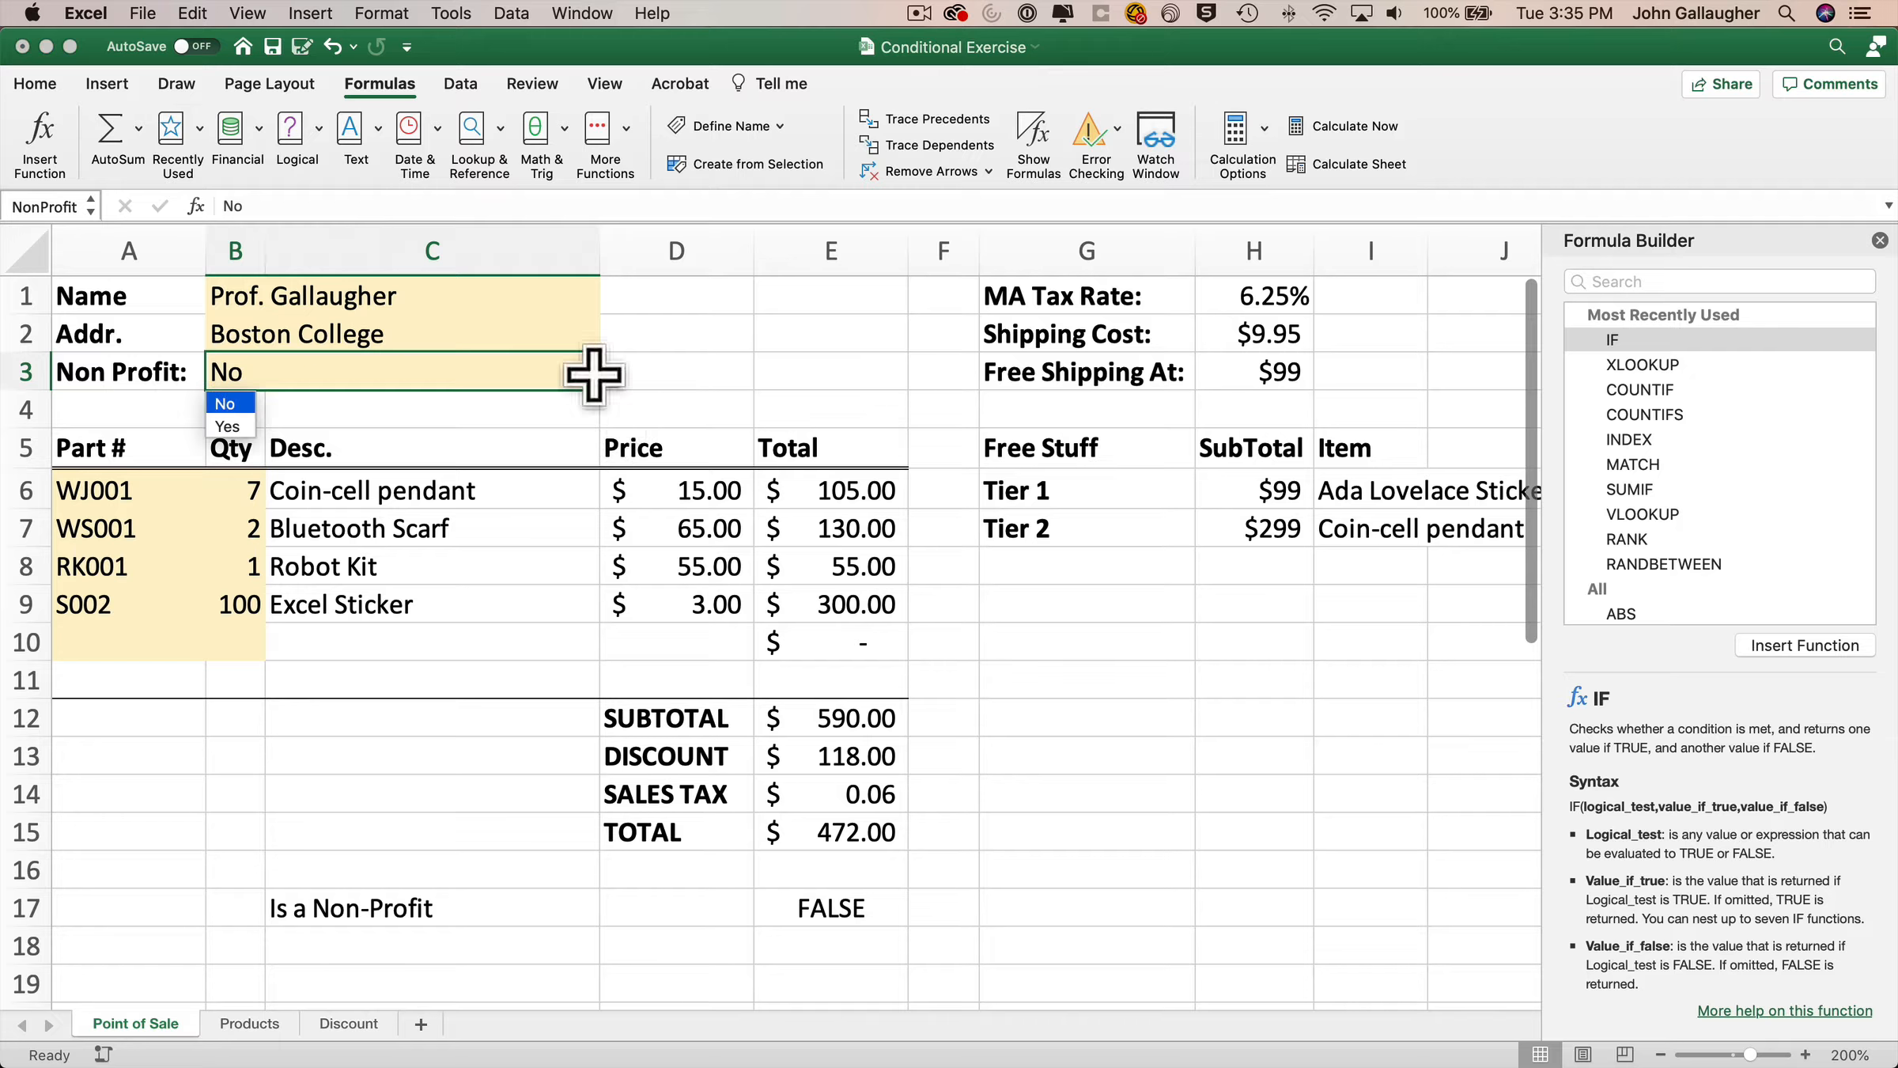
{"action": "left_click", "coordinate": [241, 428]}
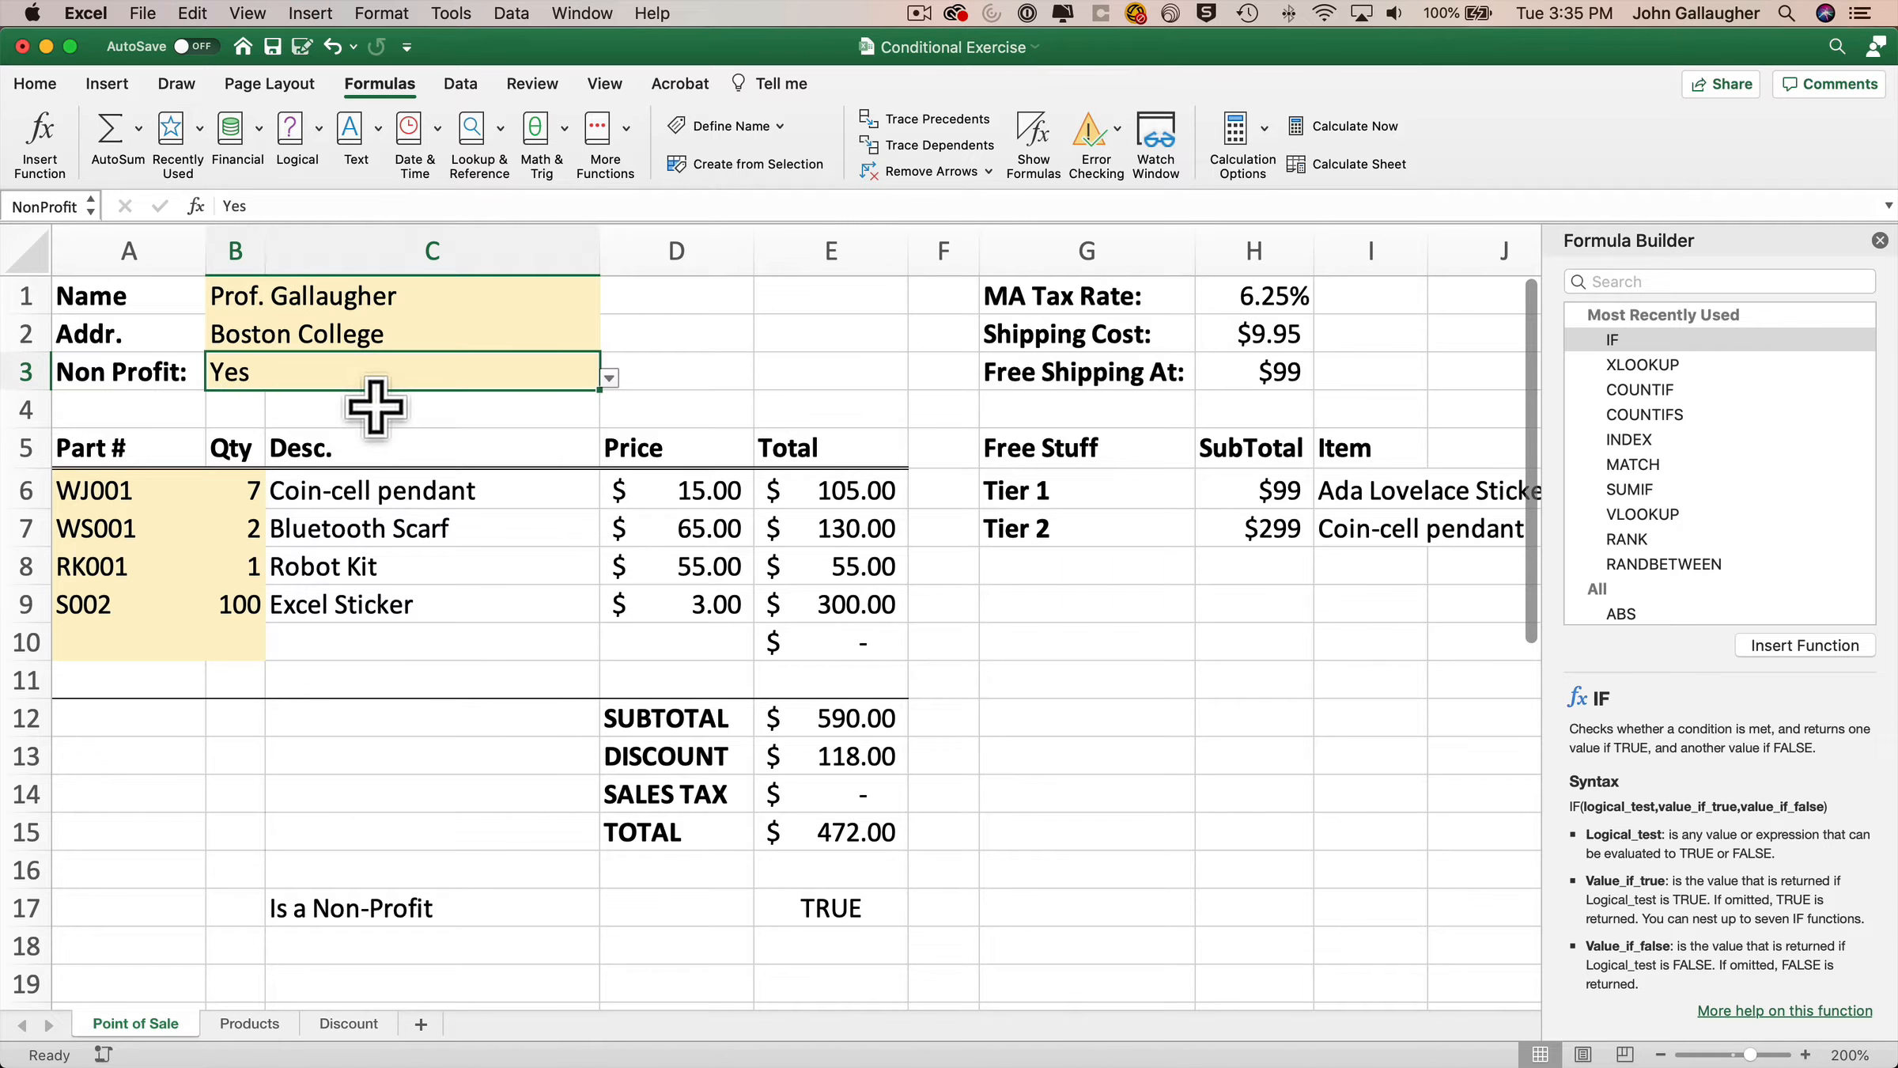
{"action": "left_click", "coordinate": [609, 378]}
{"action": "left_click", "coordinate": [227, 404]}
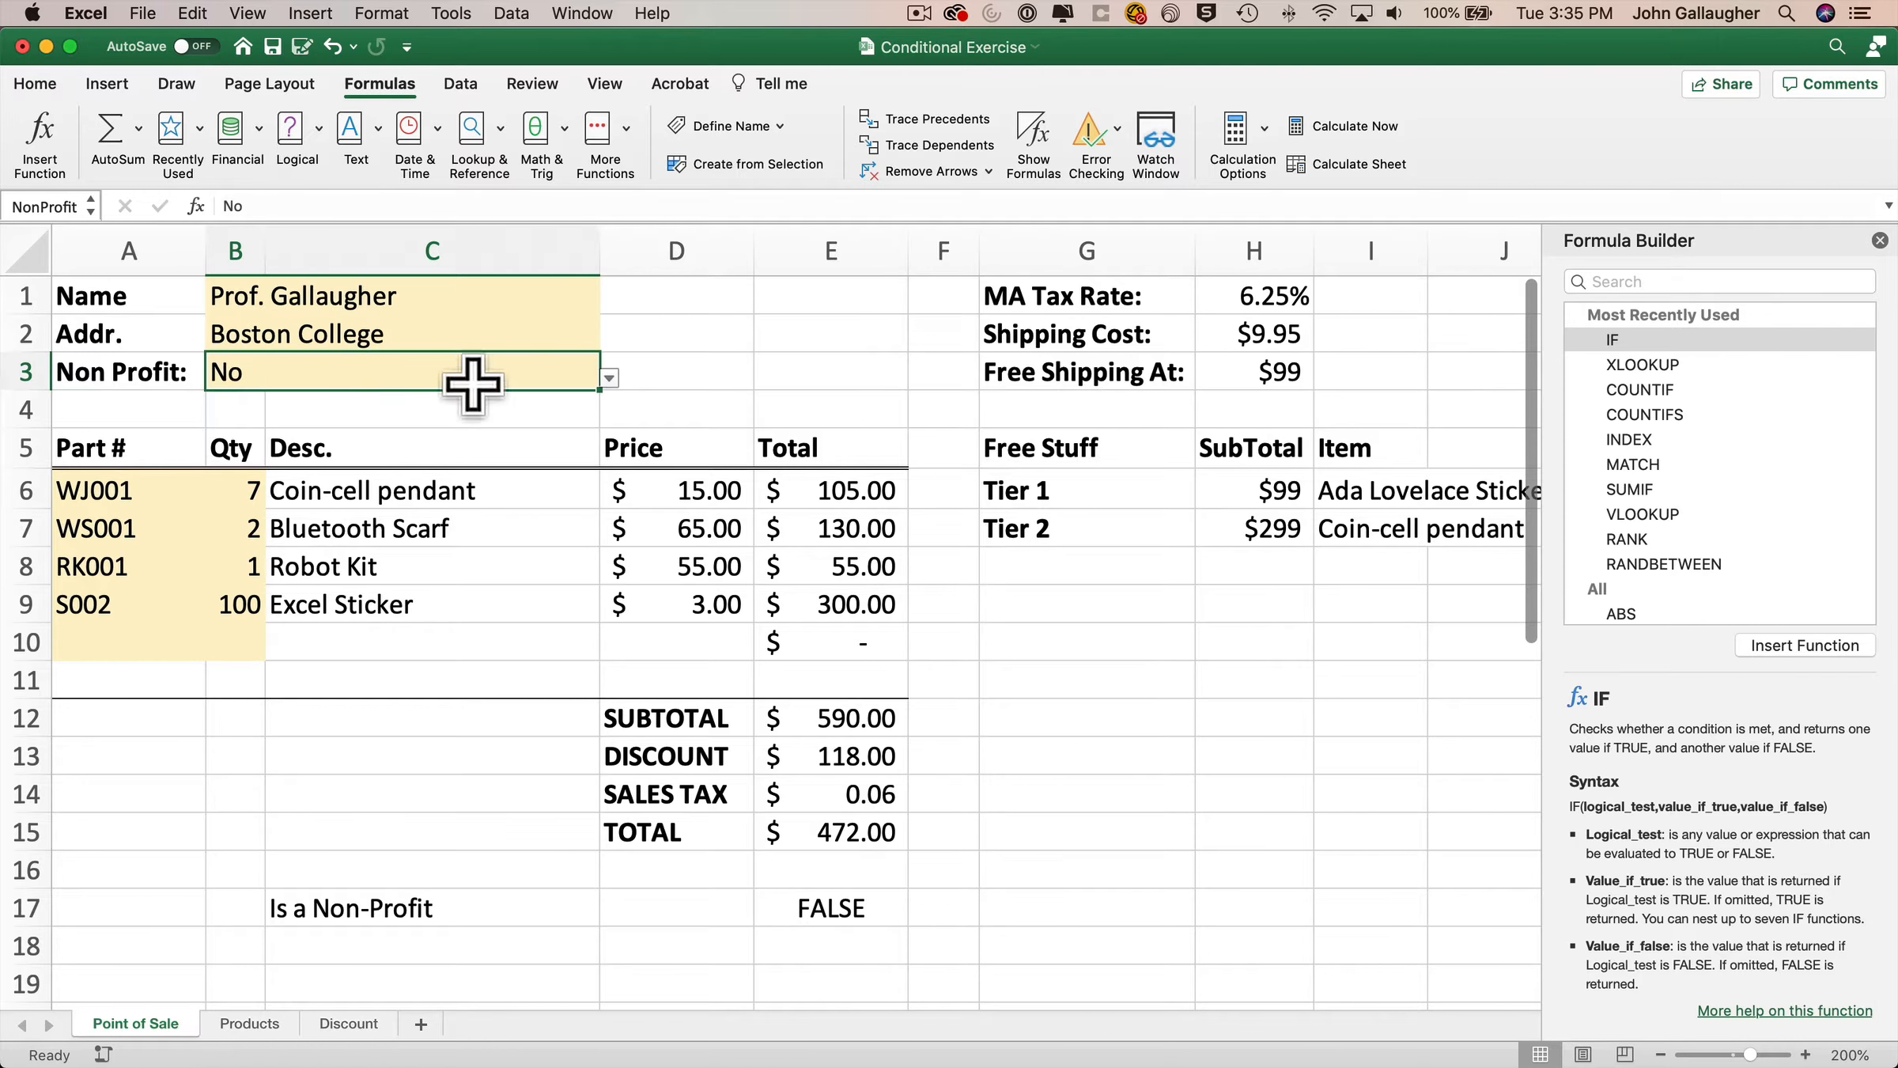
{"action": "left_click", "coordinate": [610, 378]}
{"action": "left_click", "coordinate": [237, 425]}
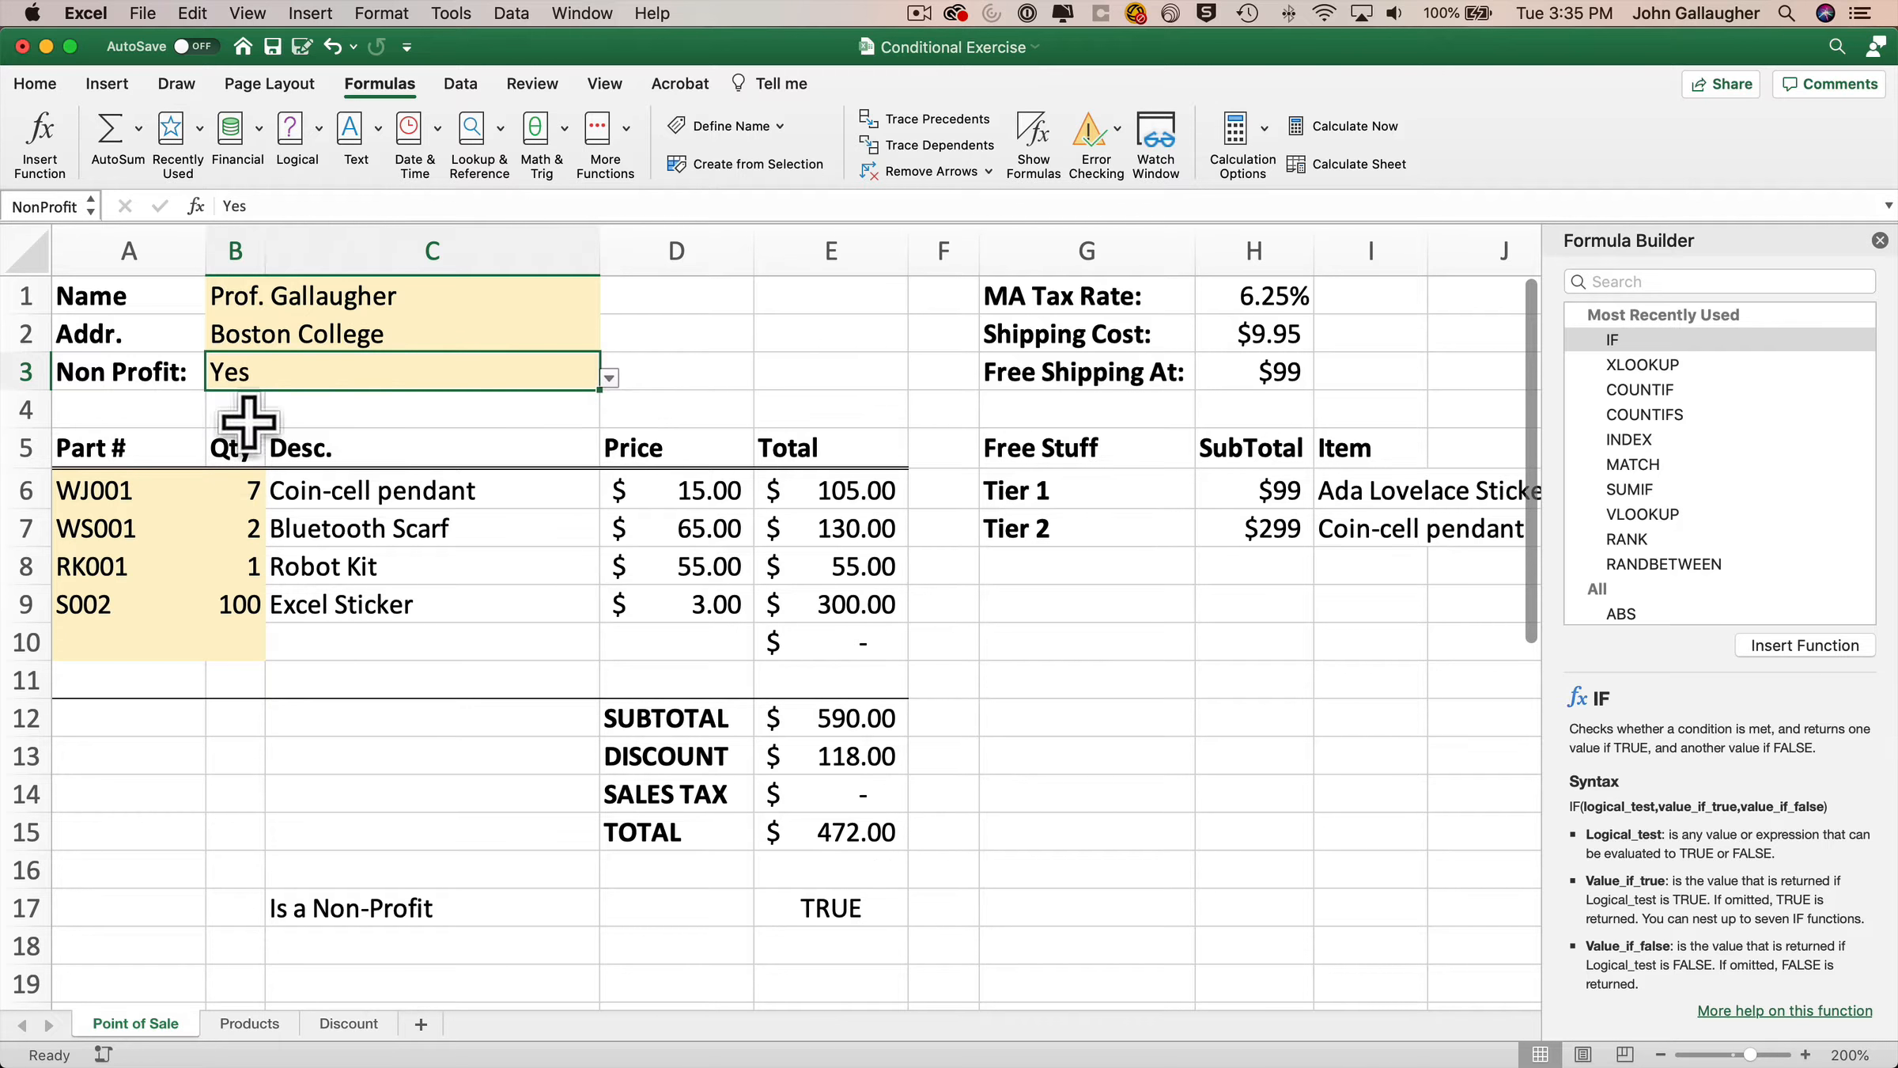
{"action": "left_click", "coordinate": [609, 378]}
{"action": "left_click", "coordinate": [229, 402]}
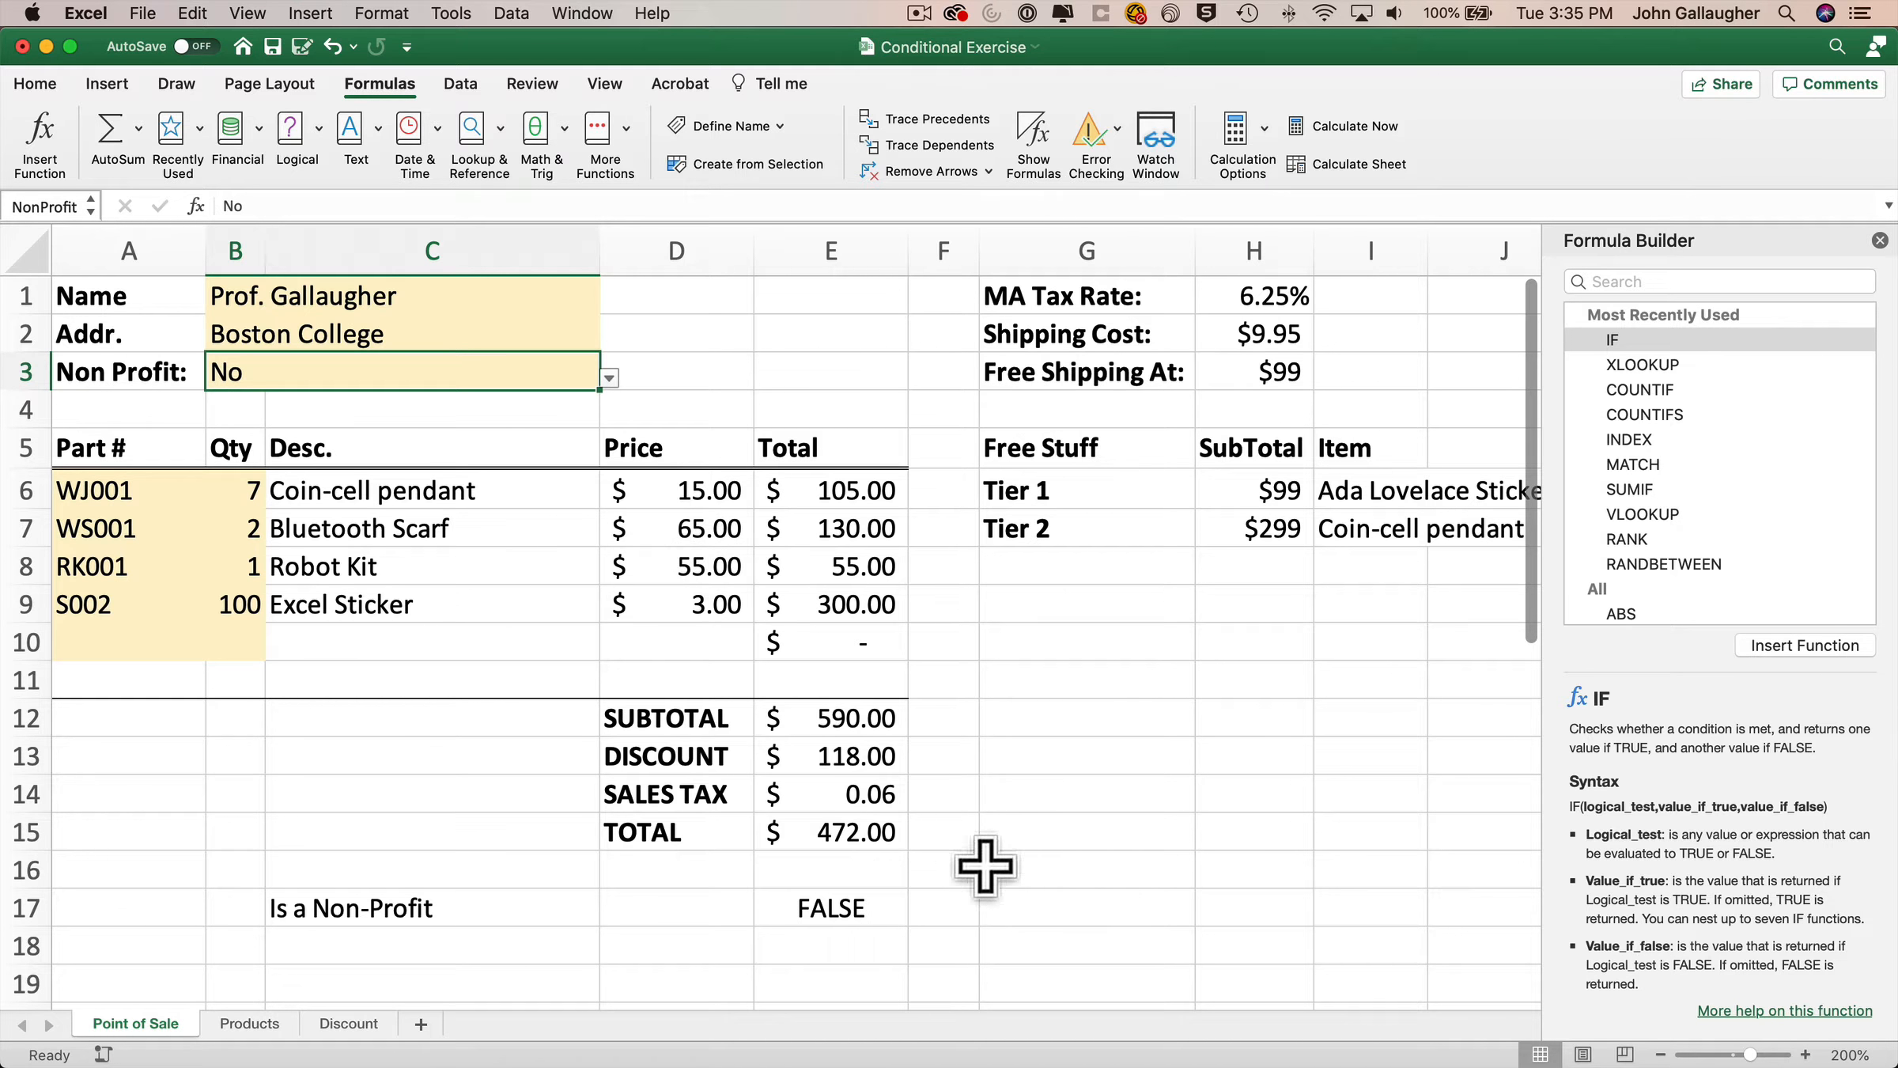
Rewrite the E14 formula as =IF(NonProfit="No",TaxRate,0) in the Formula Builder.
{"action": "left_click", "coordinate": [866, 789]}
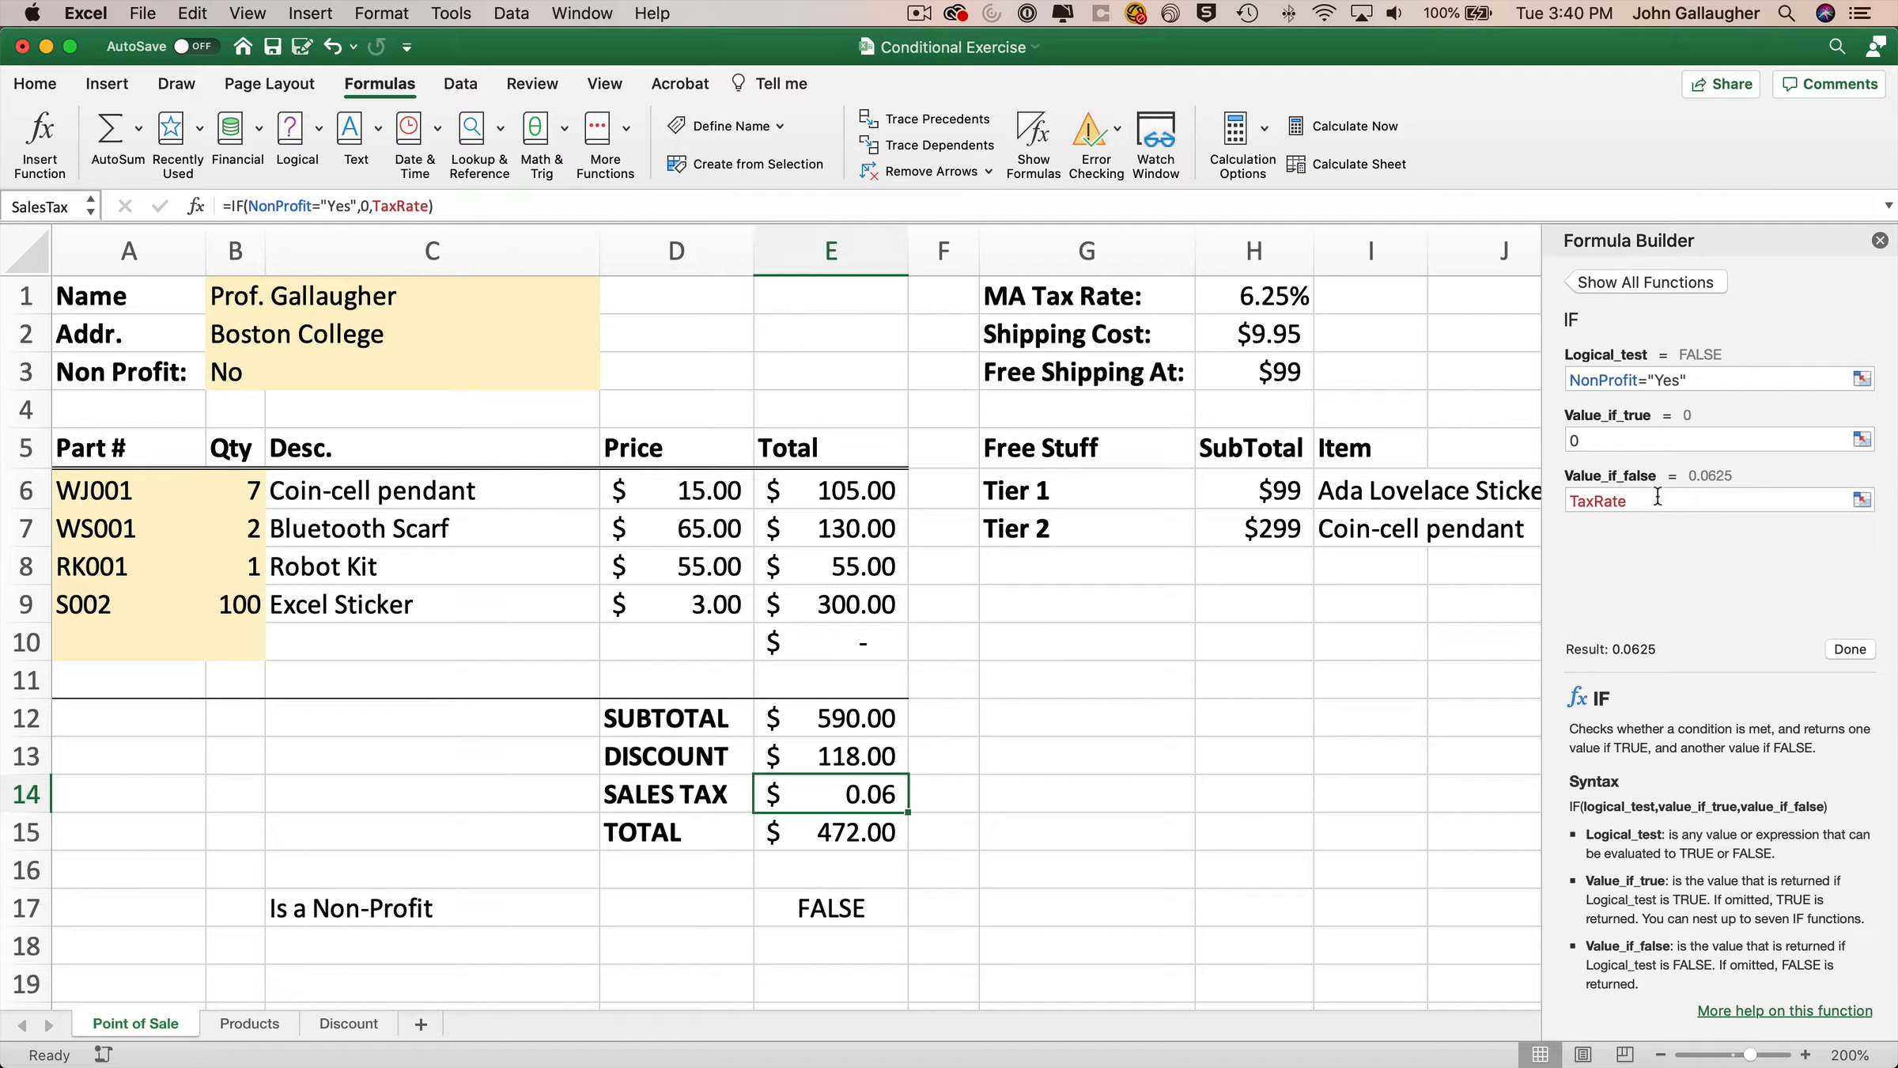
{"action": "double_click", "coordinate": [1665, 380]}
{"action": "type", "text": "No"}
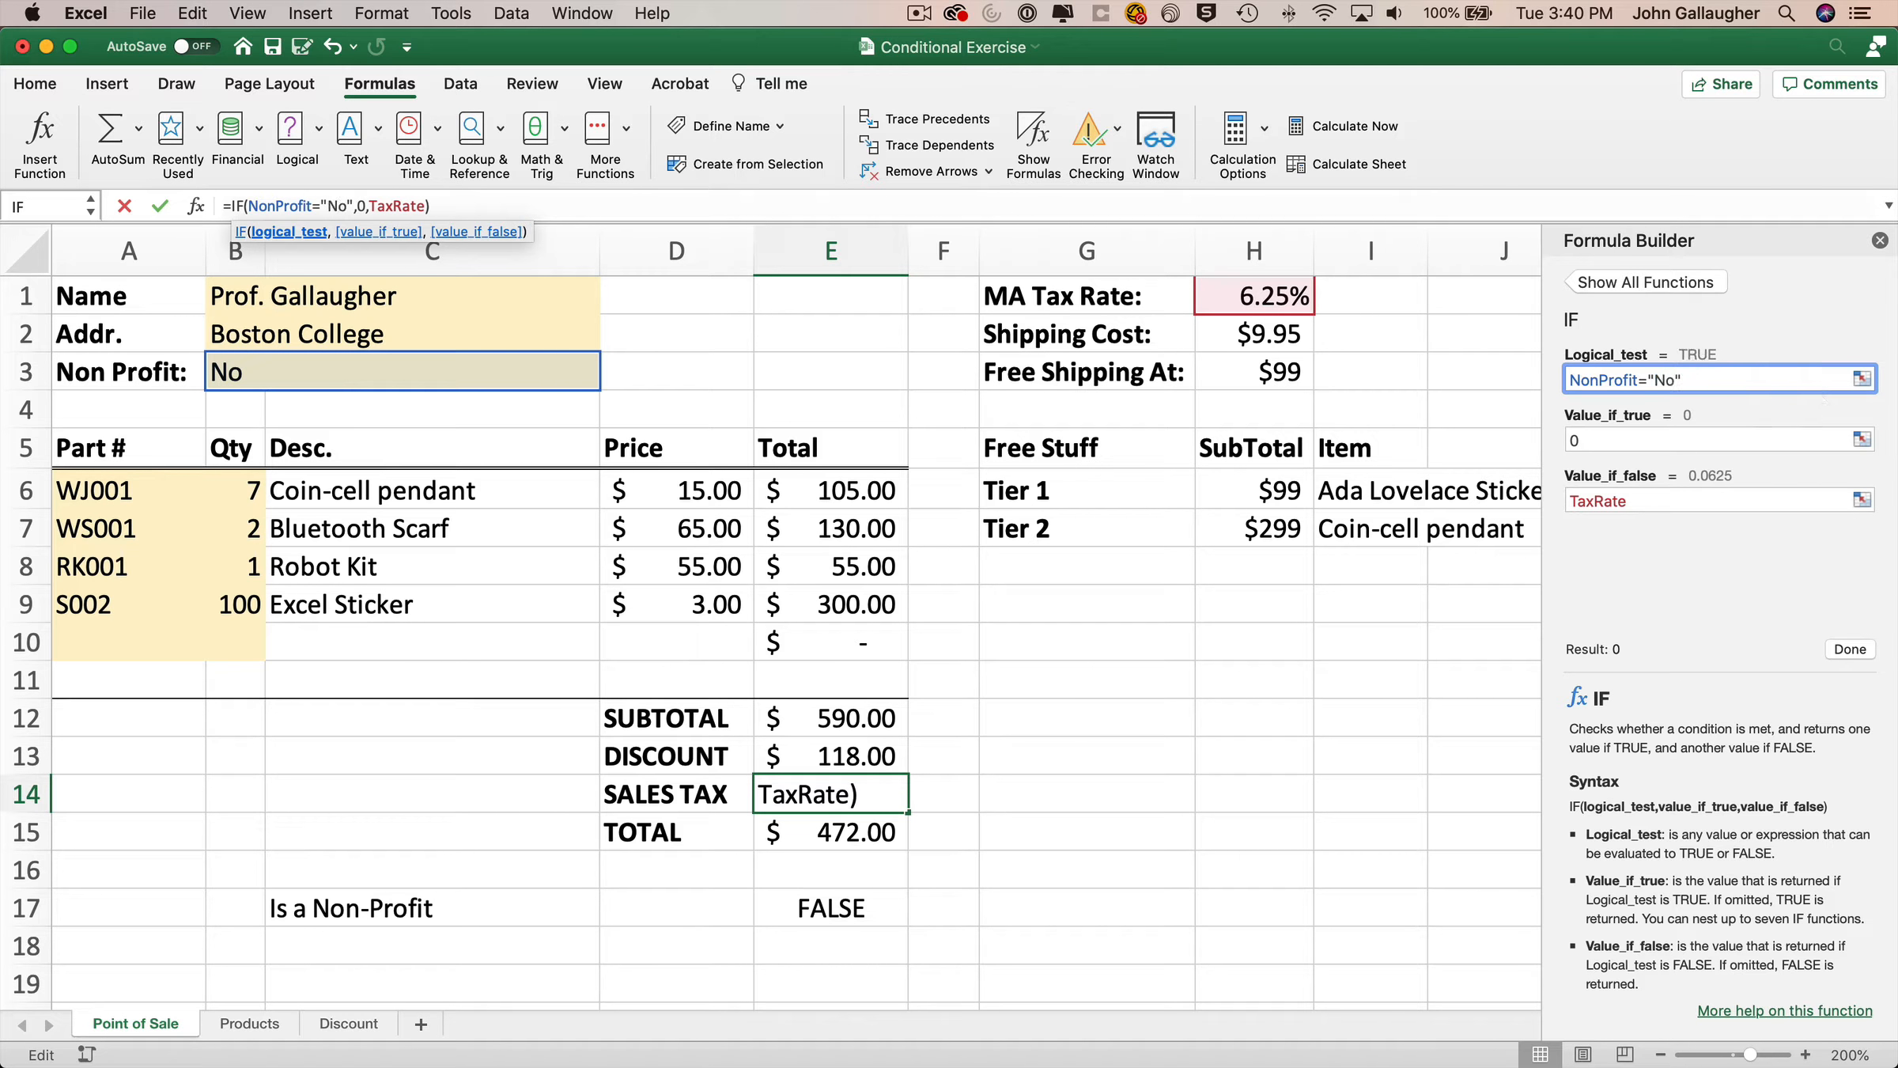
{"action": "left_click", "coordinate": [1651, 499]}
{"action": "key", "text": "super+a"}
{"action": "key", "text": "BackSpace"}
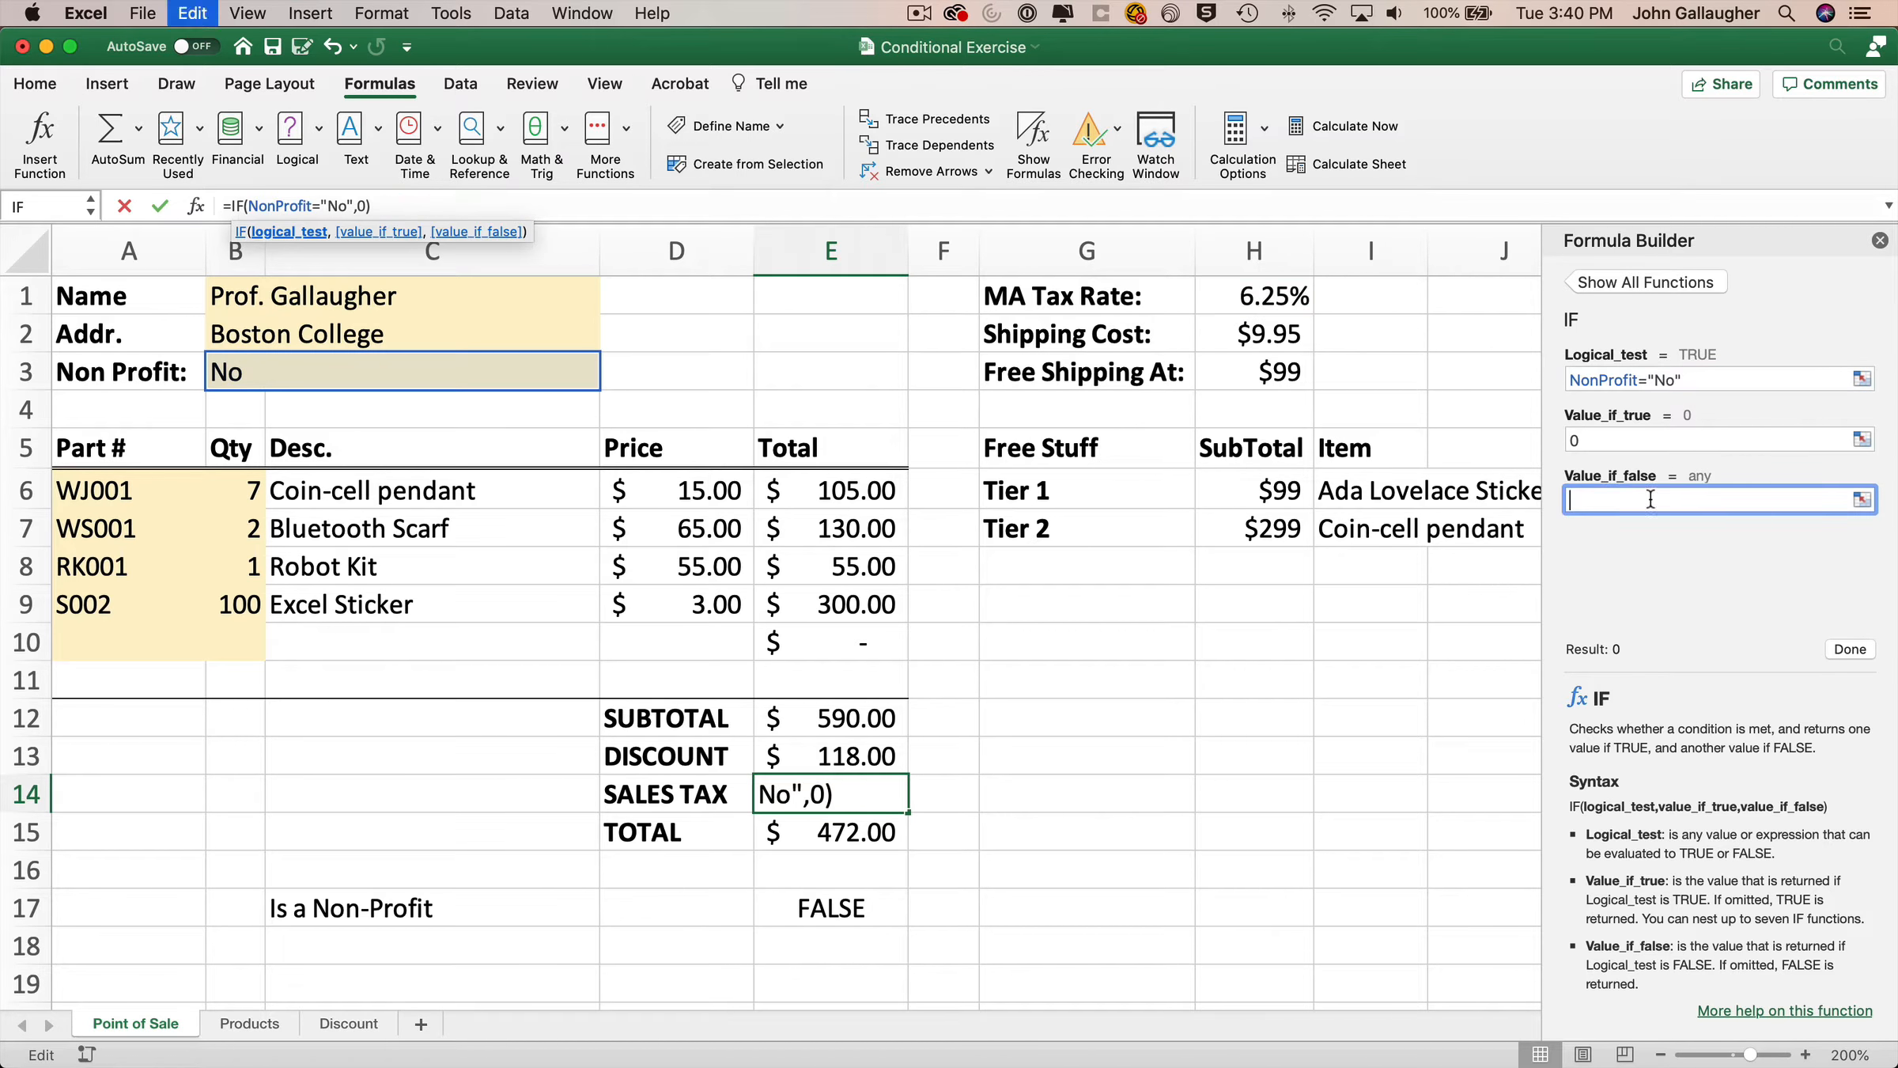
{"action": "type", "text": "0"}
{"action": "double_click", "coordinate": [1599, 441]}
{"action": "type", "text": "TaxRate"}
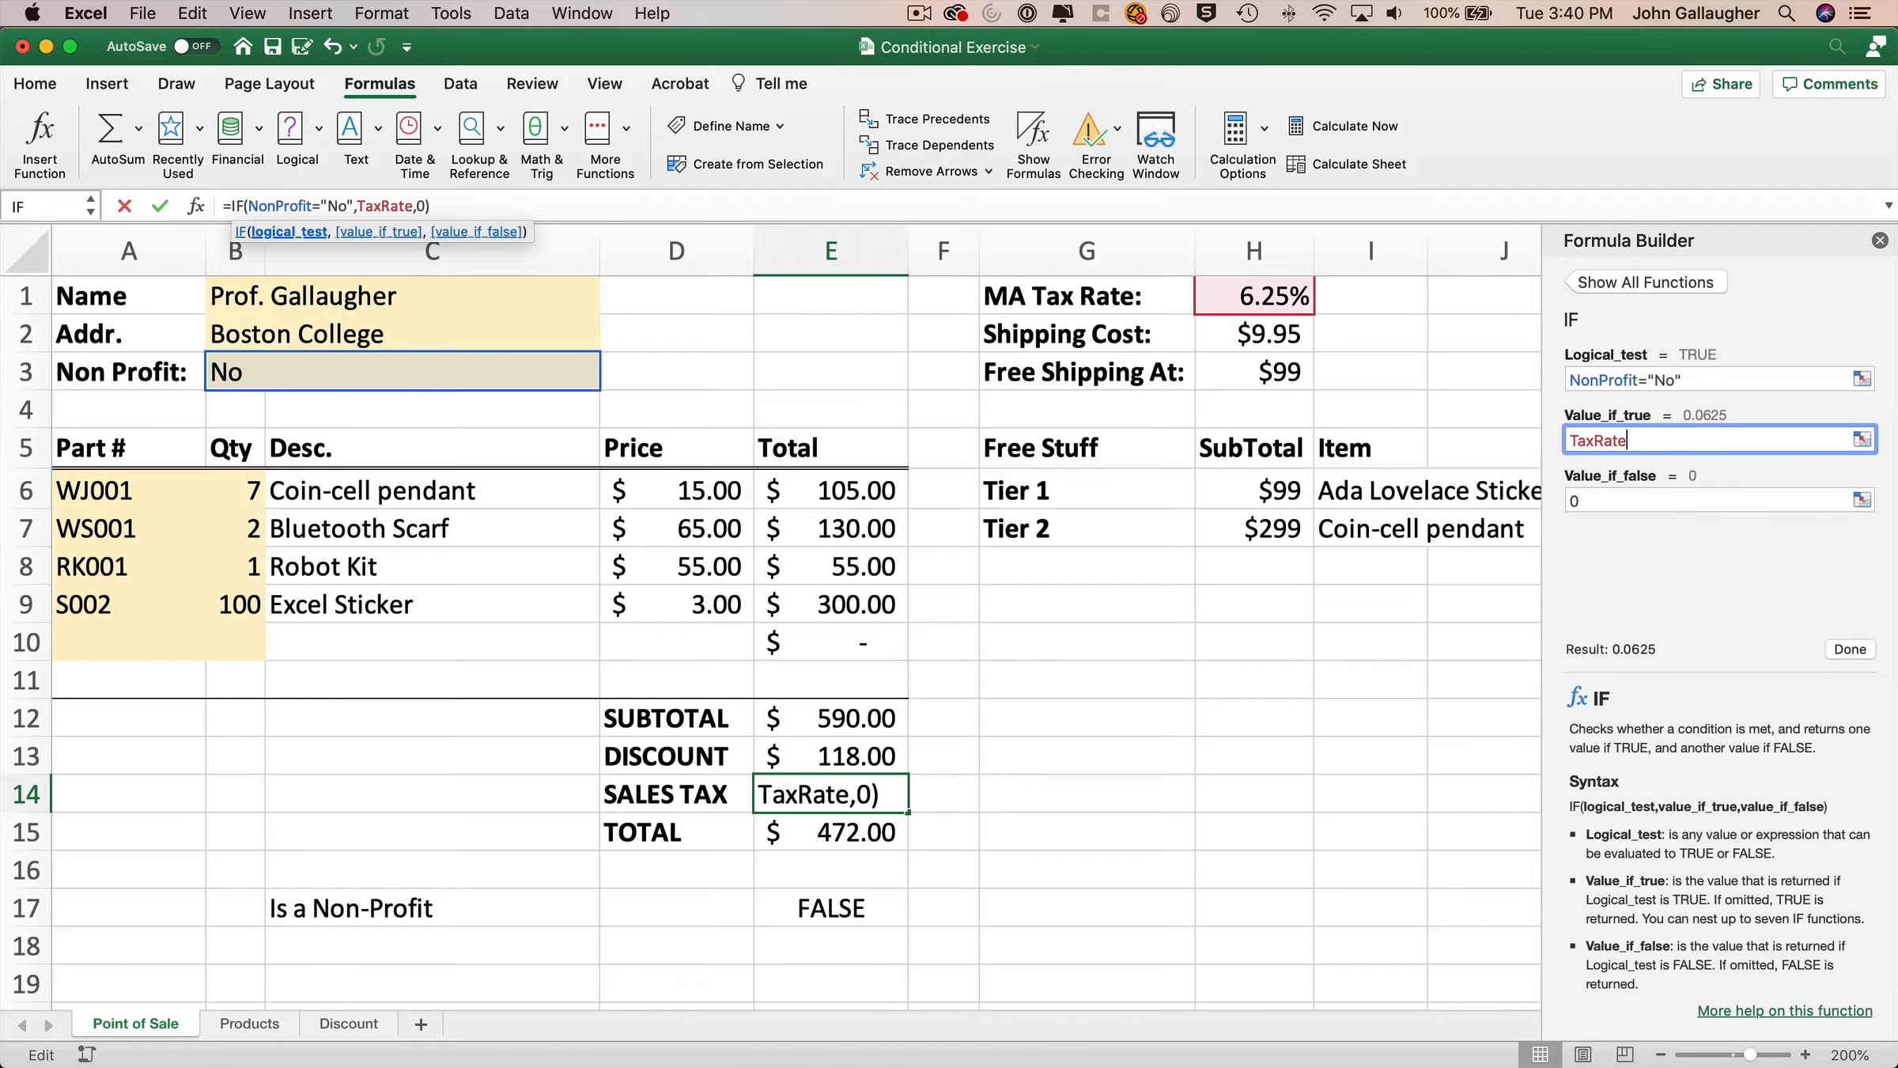
{"action": "left_click", "coordinate": [1845, 650]}
Toggle the Non Profit value between Yes and No again to test the rewritten sales tax, ending on No.
{"action": "left_click", "coordinate": [339, 369]}
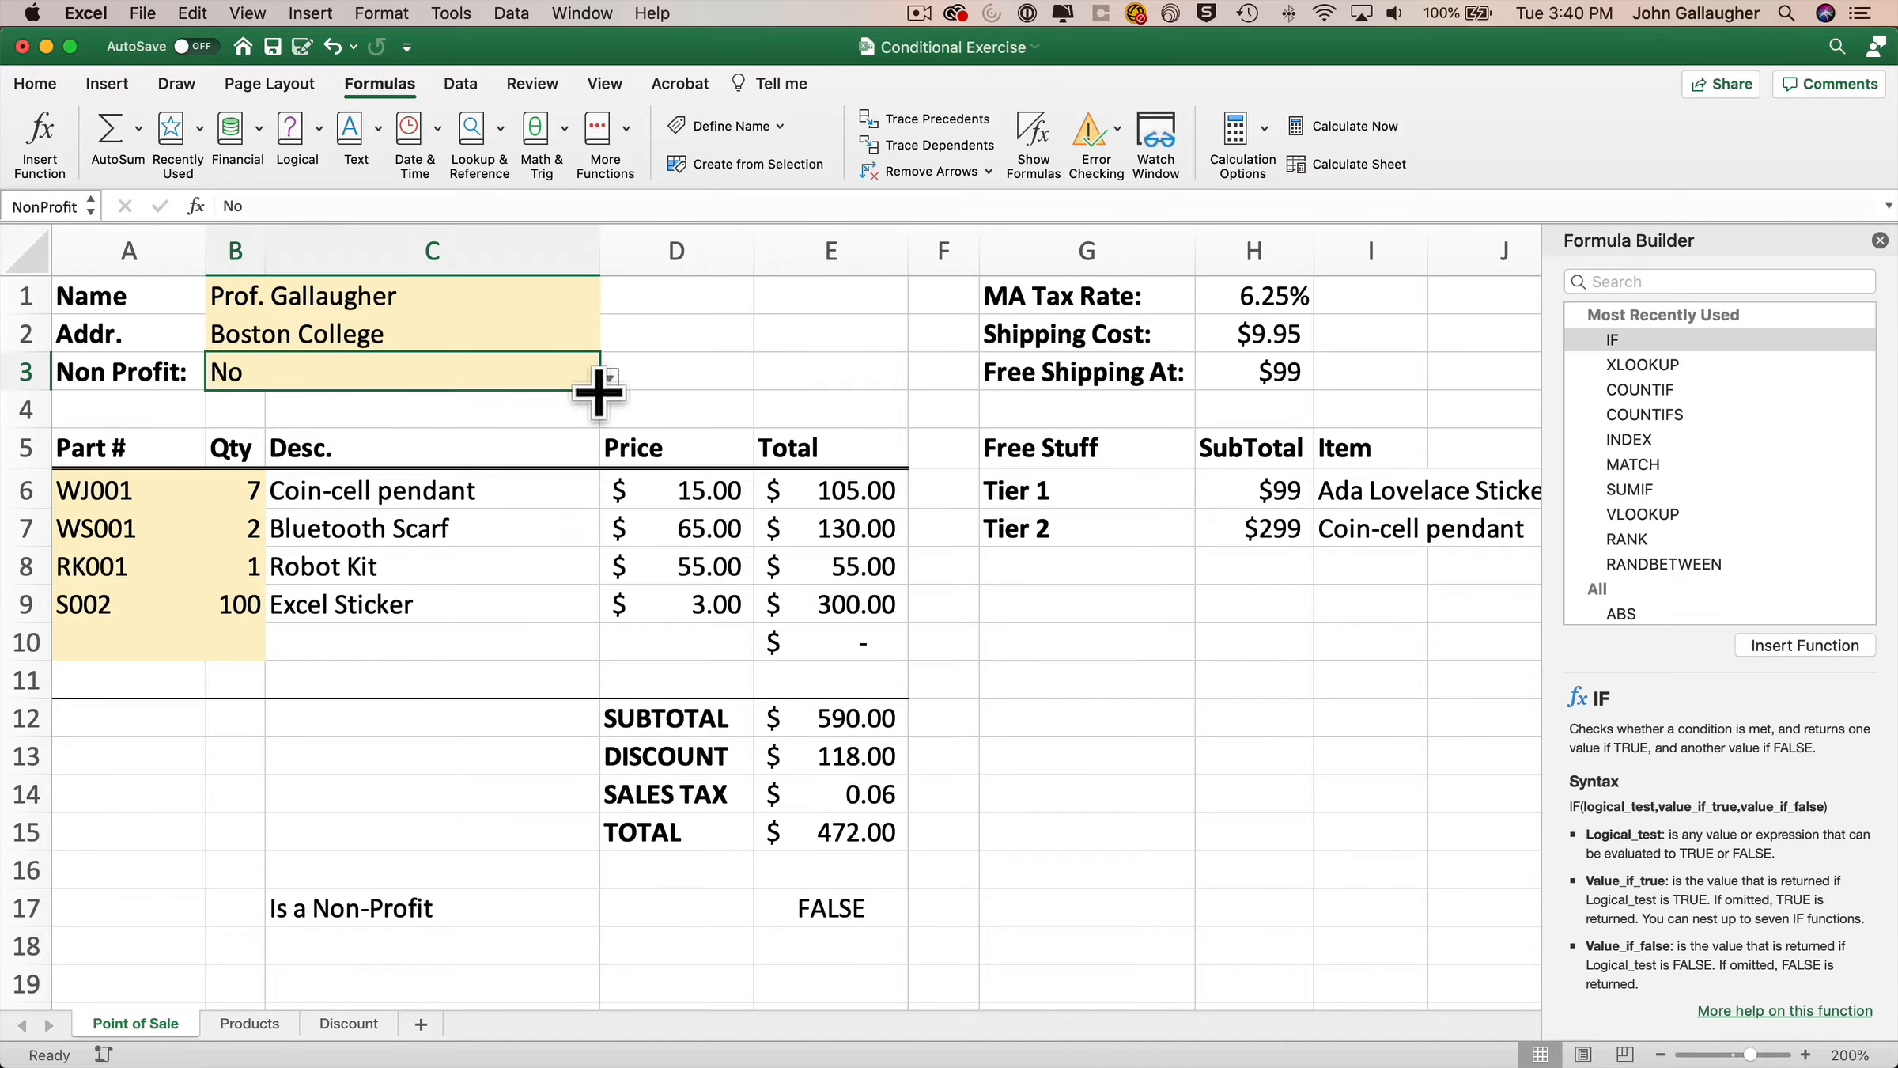
{"action": "left_click", "coordinate": [614, 385]}
{"action": "left_click", "coordinate": [563, 372]}
{"action": "left_click", "coordinate": [611, 378]}
{"action": "left_click", "coordinate": [230, 409]}
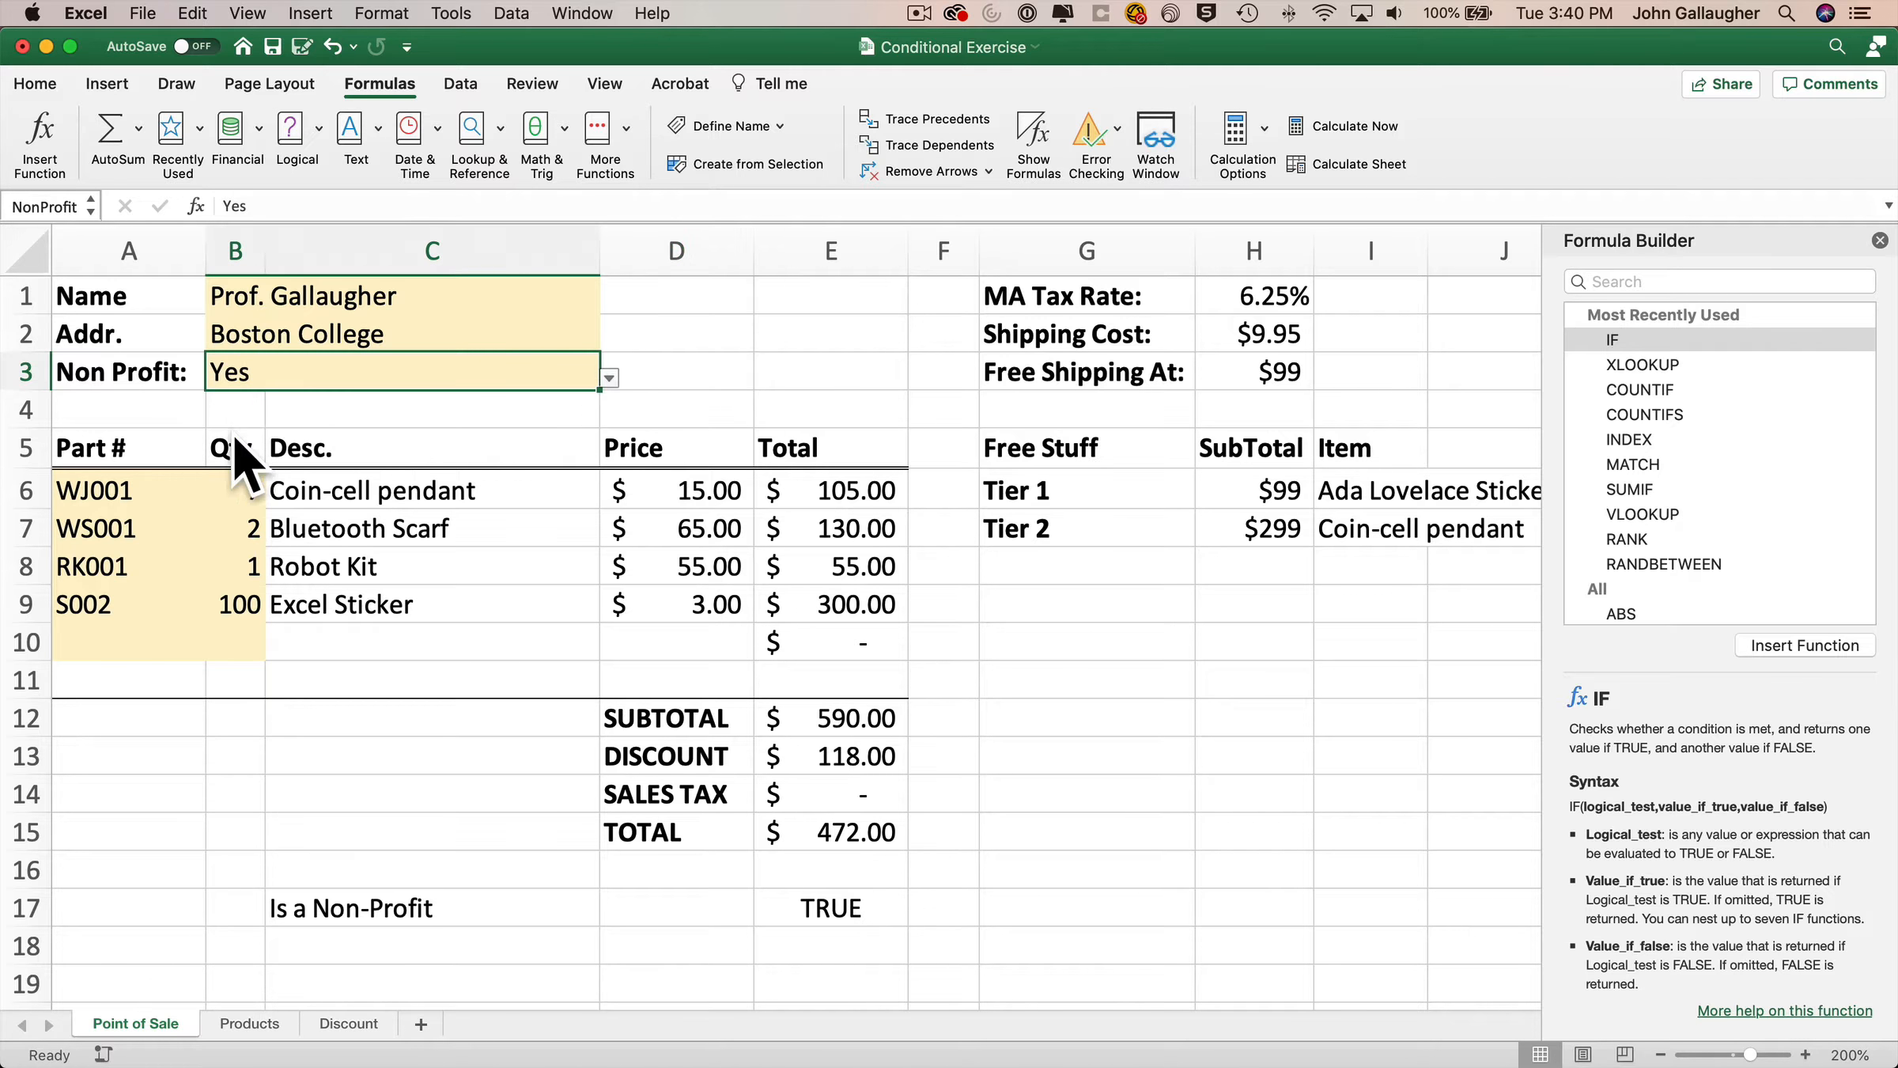
{"action": "left_click", "coordinate": [609, 377]}
{"action": "left_click", "coordinate": [249, 428]}
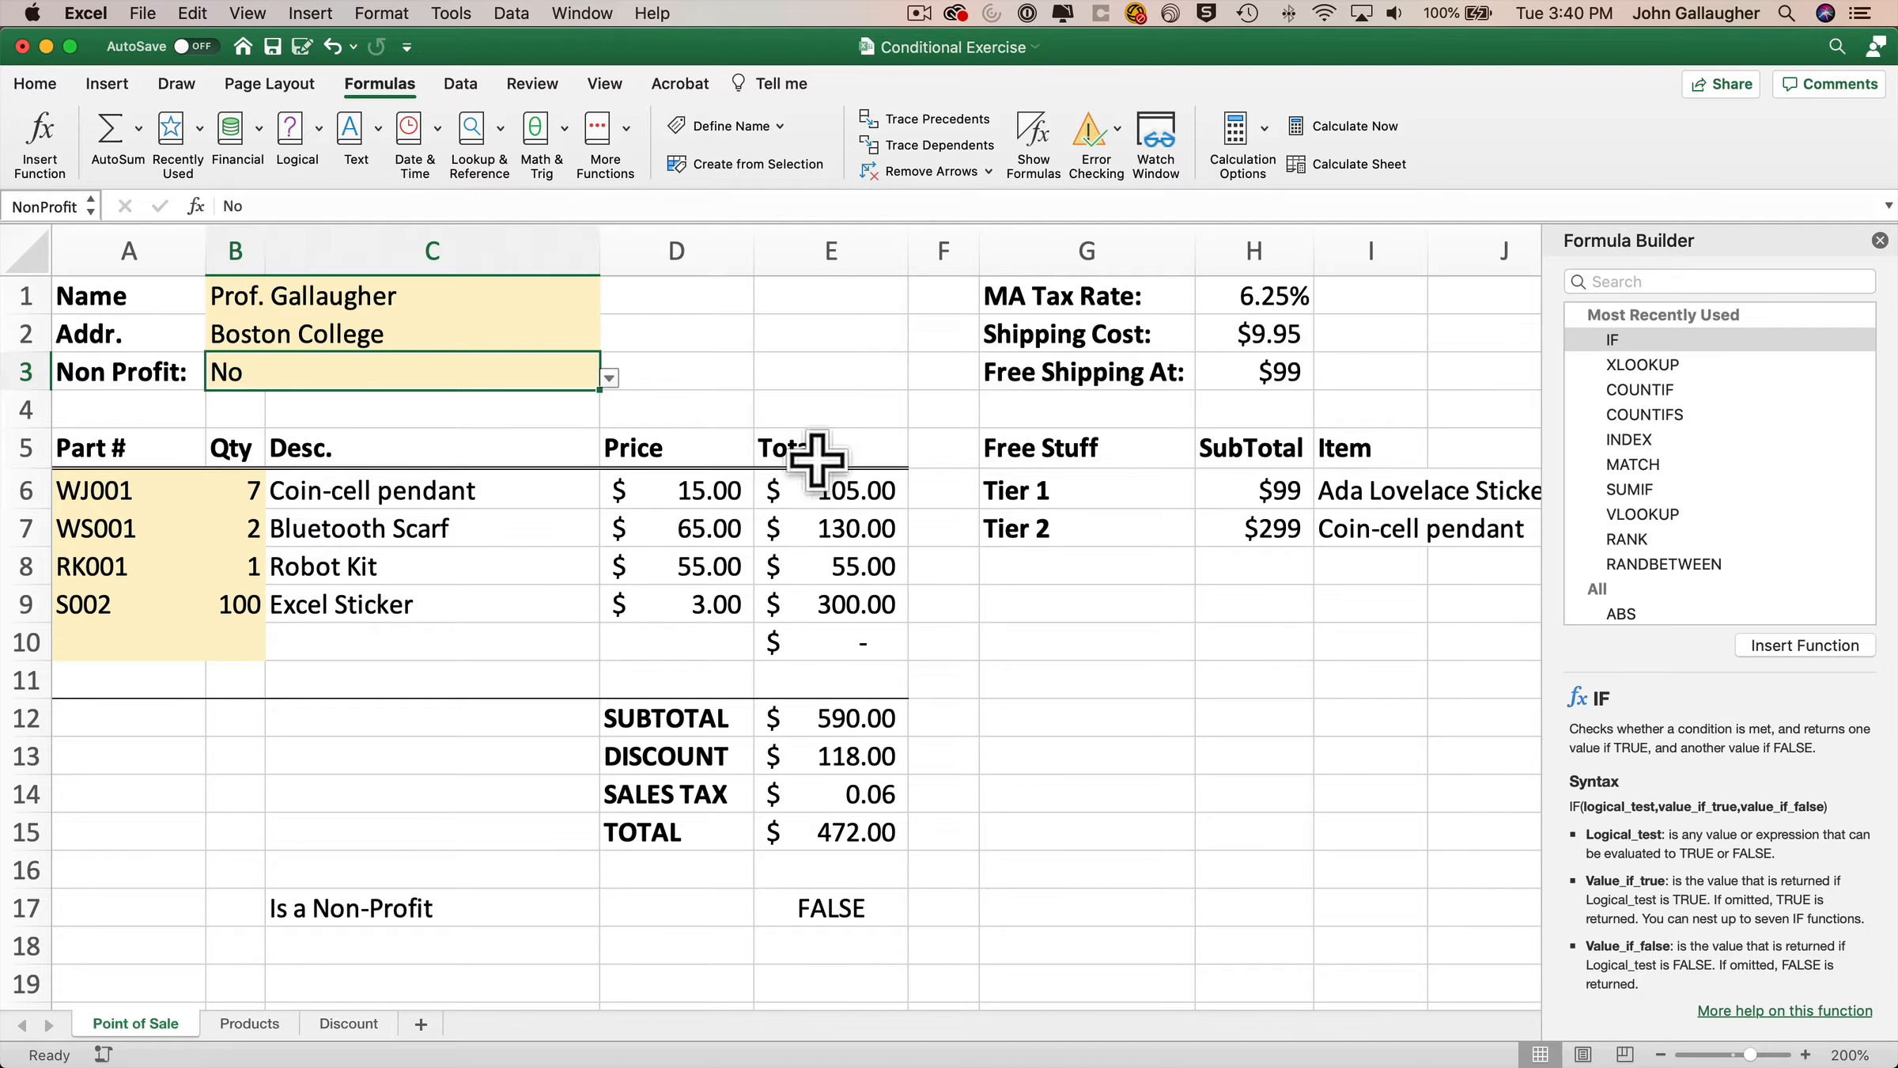
Change the E14 formula to =IF(NonProfit="YES",0,TaxRate) in the Formula Builder.
{"action": "left_click", "coordinate": [866, 793]}
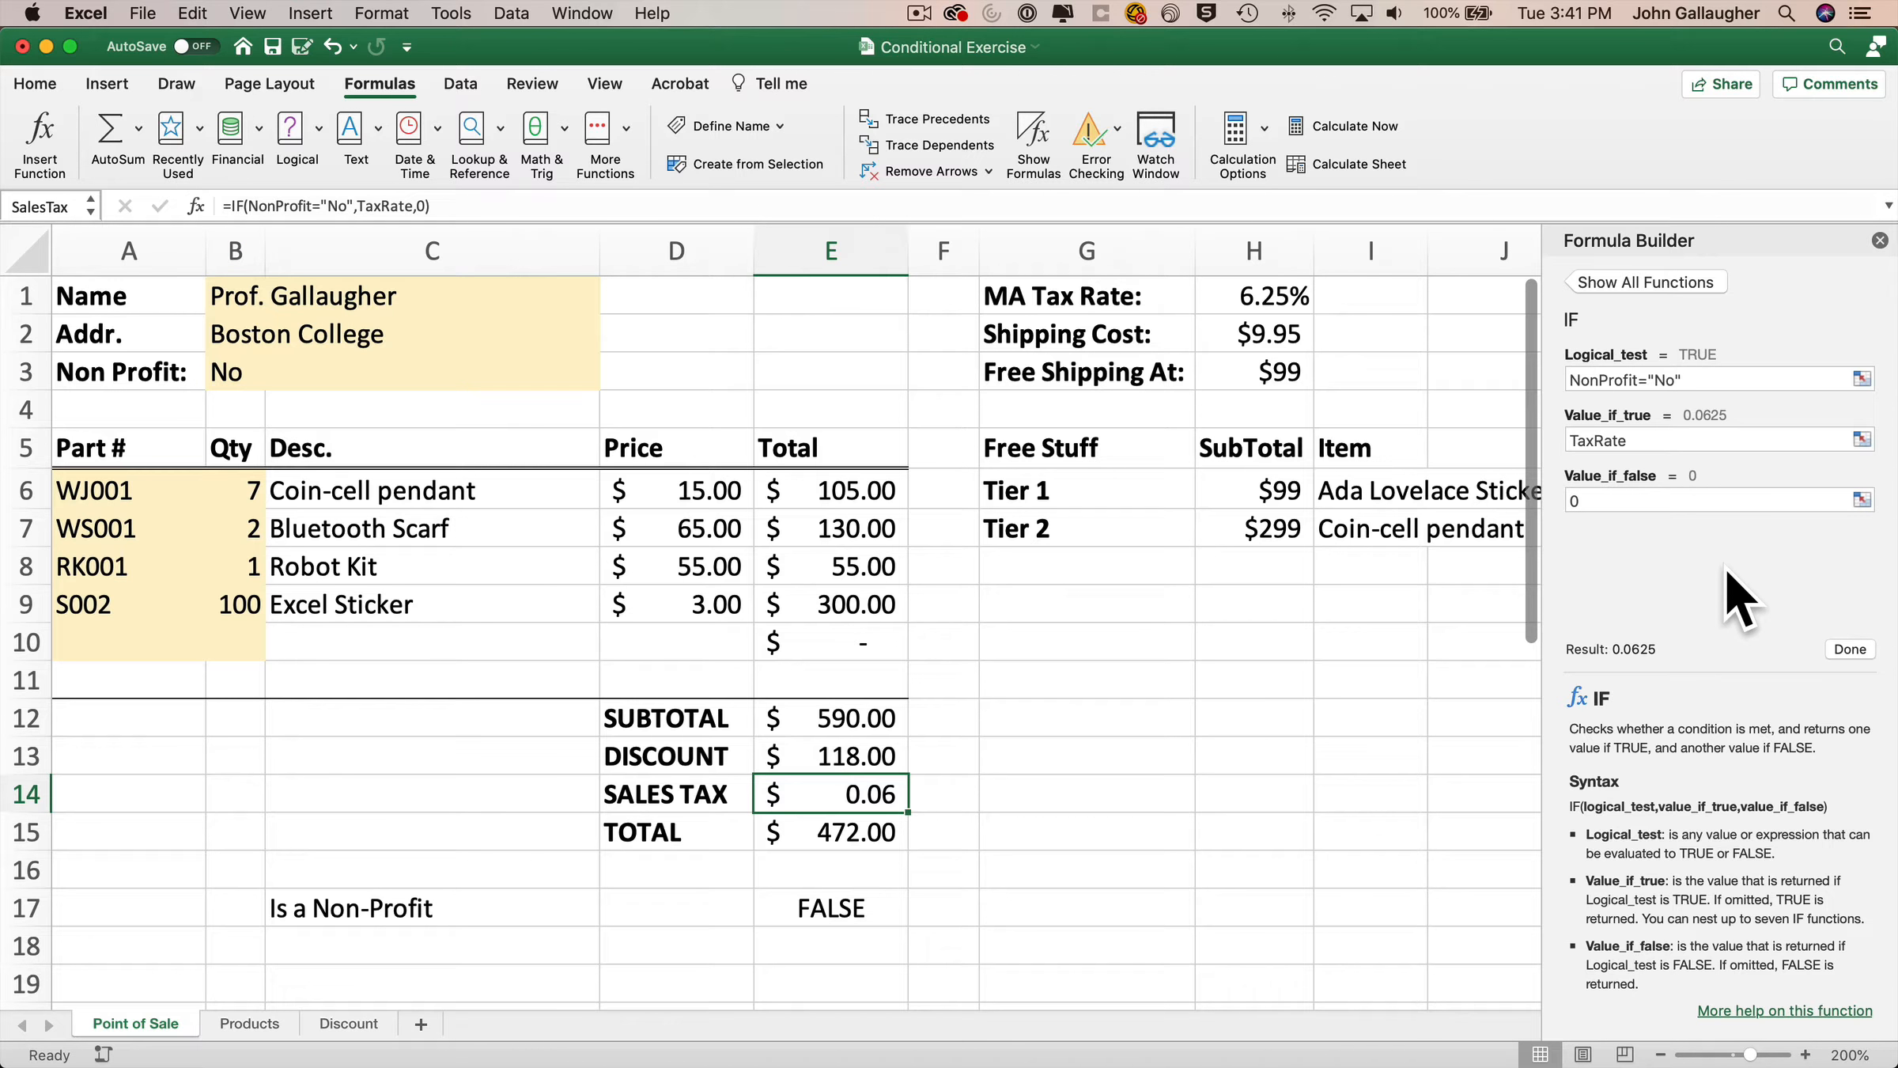
{"action": "double_click", "coordinate": [1665, 380]}
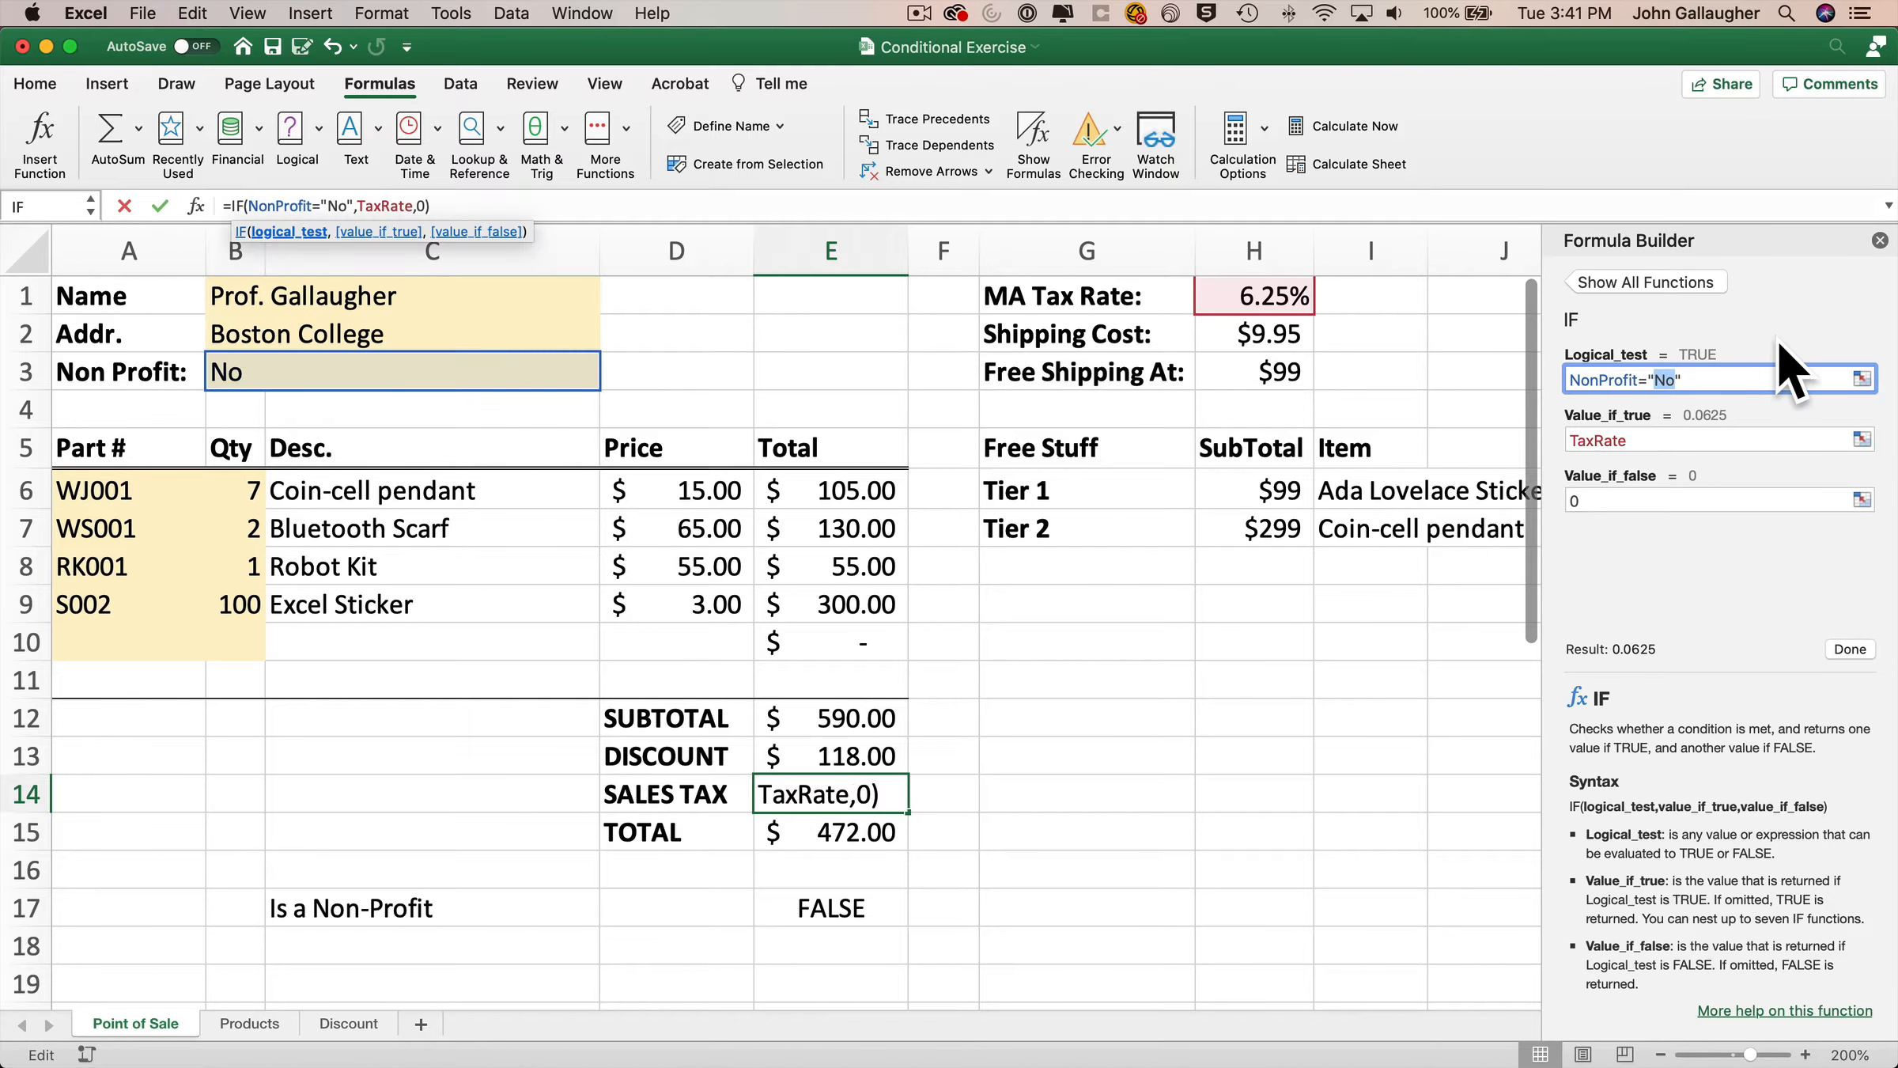
{"action": "type", "text": "YES"}
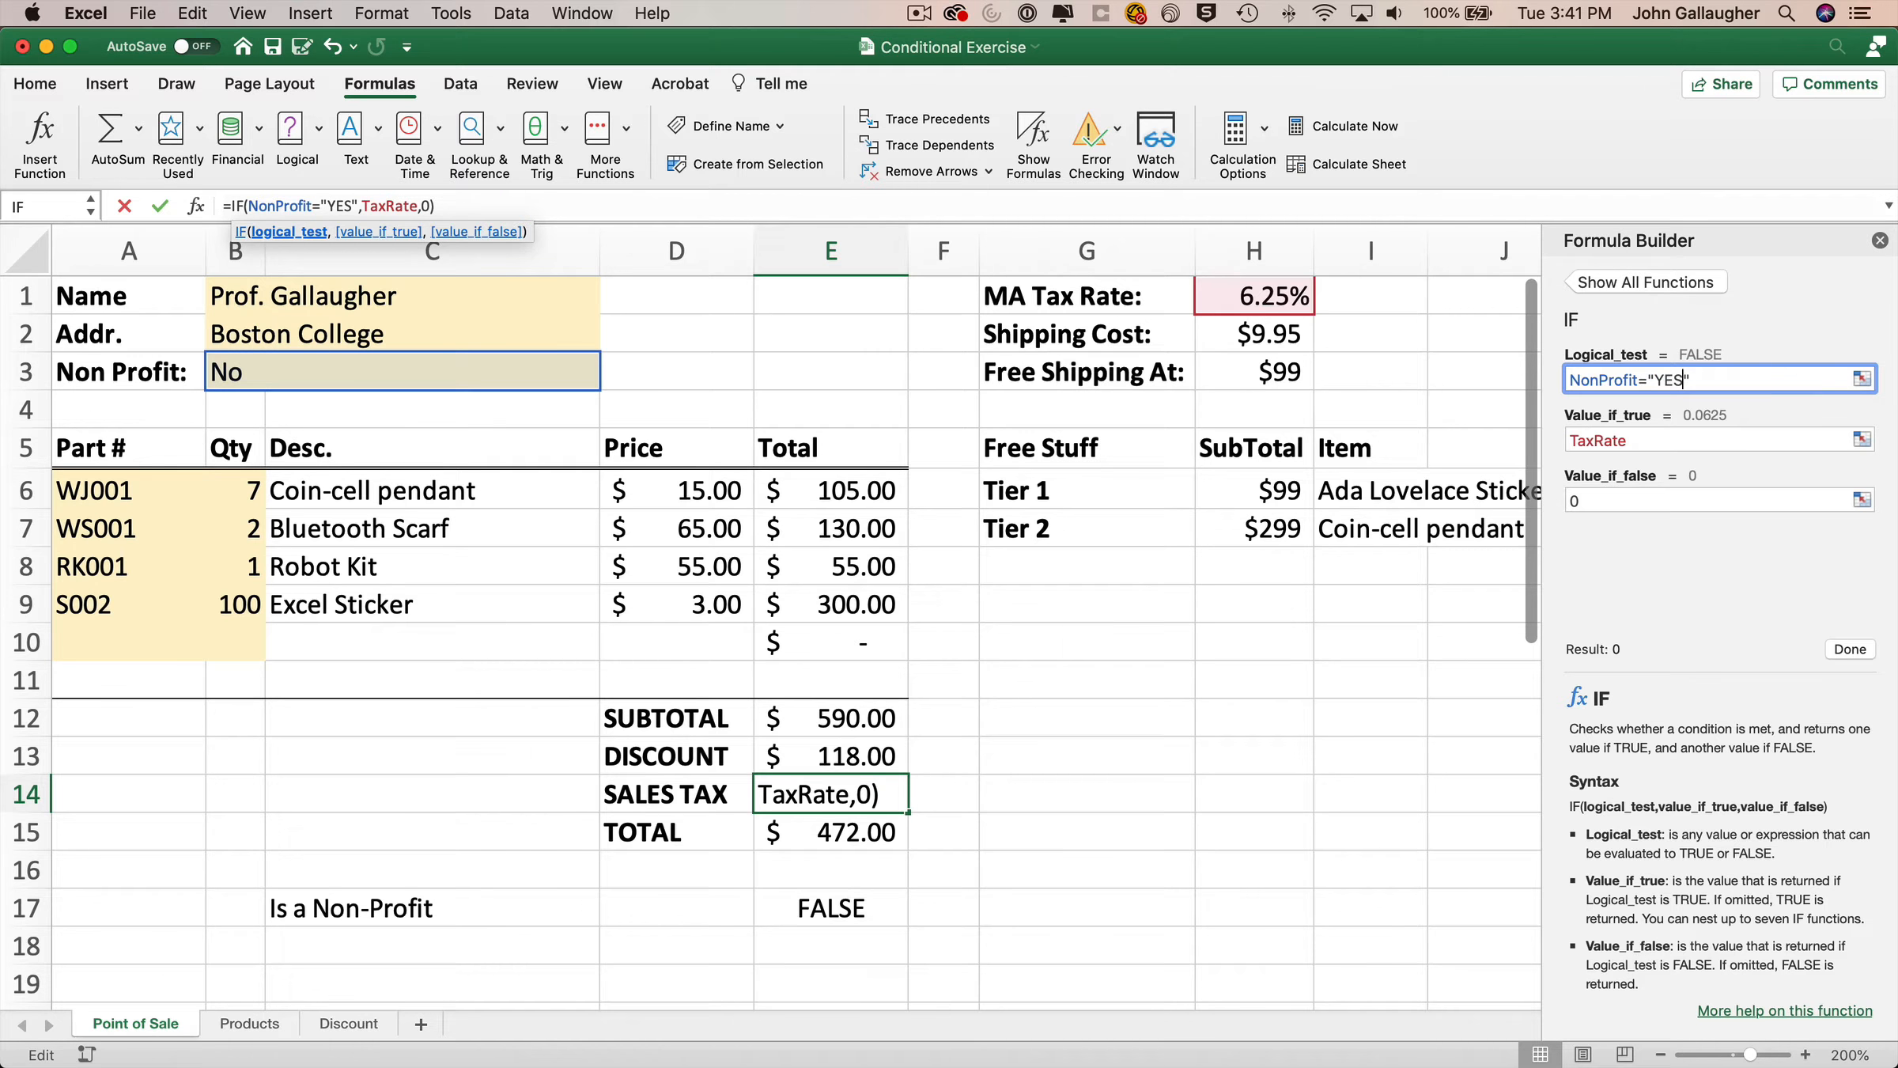
{"action": "key", "text": "Tab"}
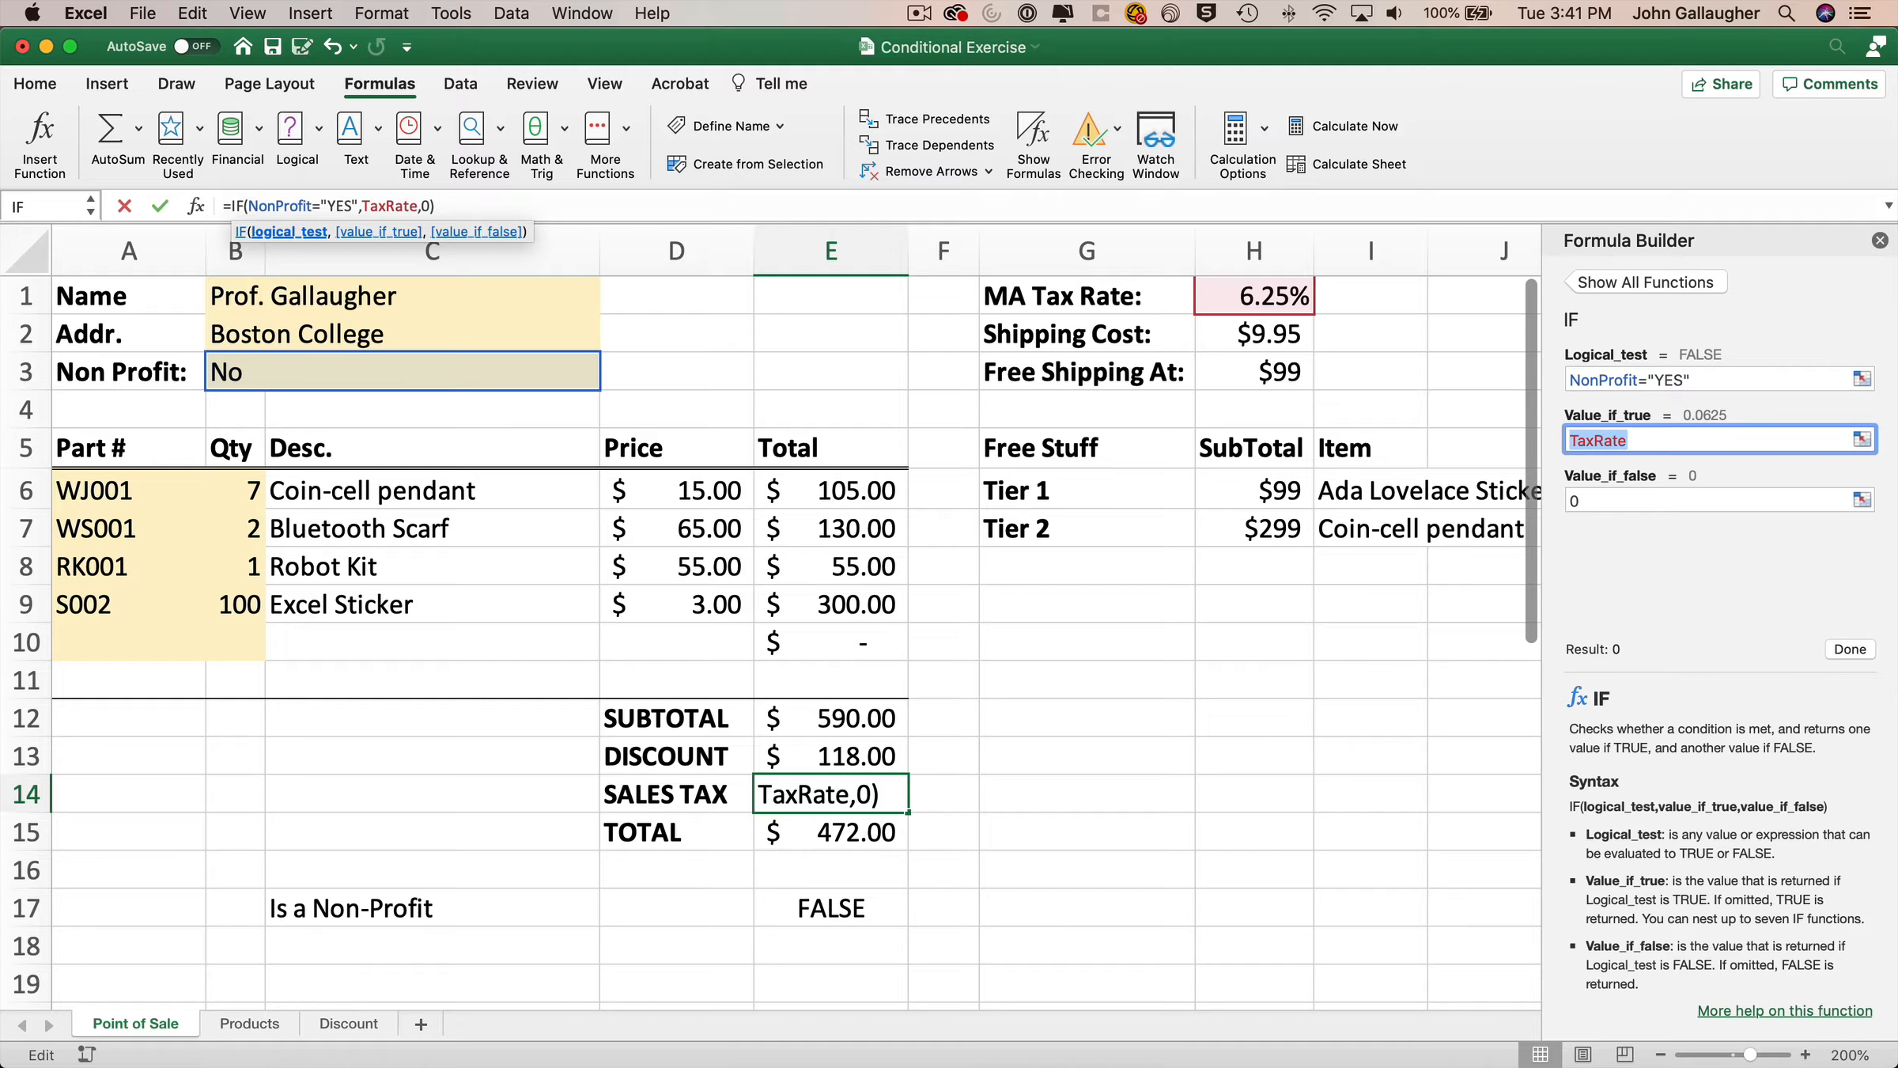
{"action": "type", "text": "0"}
{"action": "key", "text": "Tab"}
{"action": "type", "text": "TaxRate"}
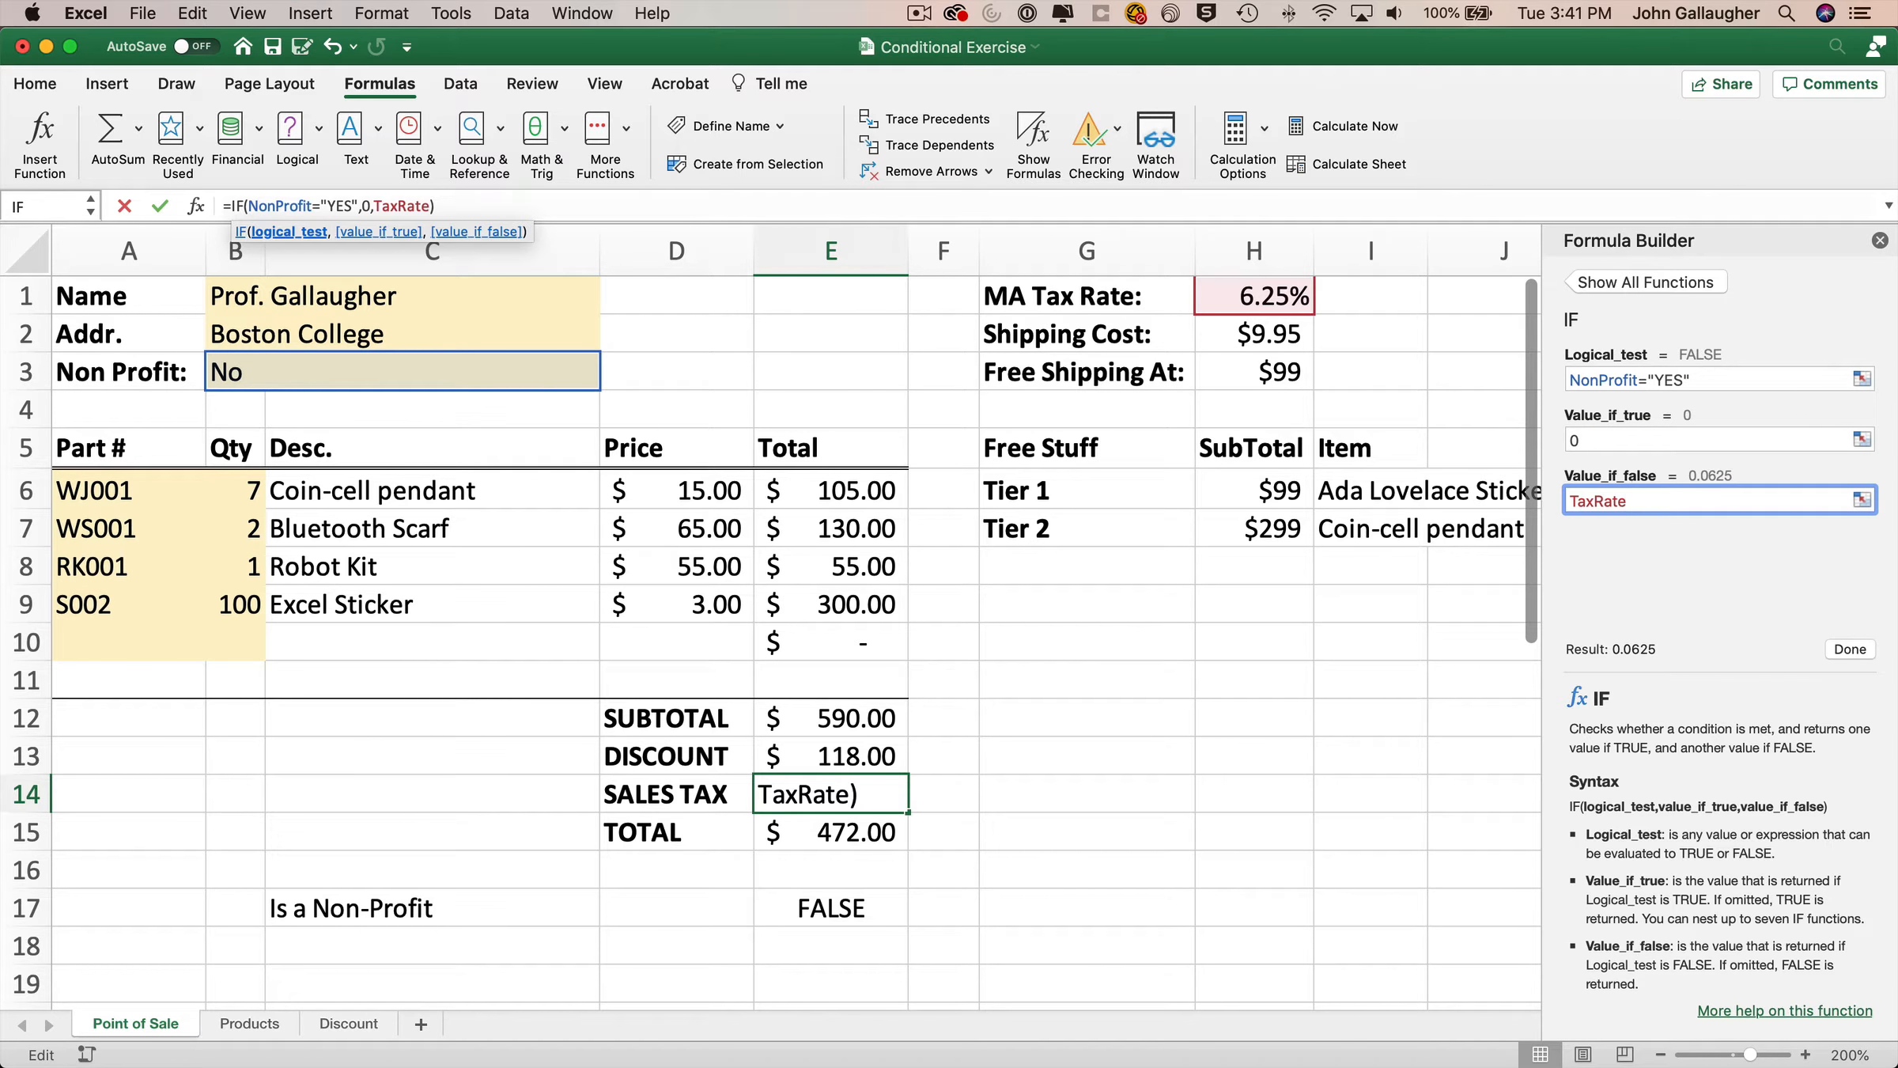
{"action": "left_click", "coordinate": [1849, 649]}
Set the Non Profit value to Yes and check the sales tax formula in E14.
{"action": "left_click", "coordinate": [417, 369]}
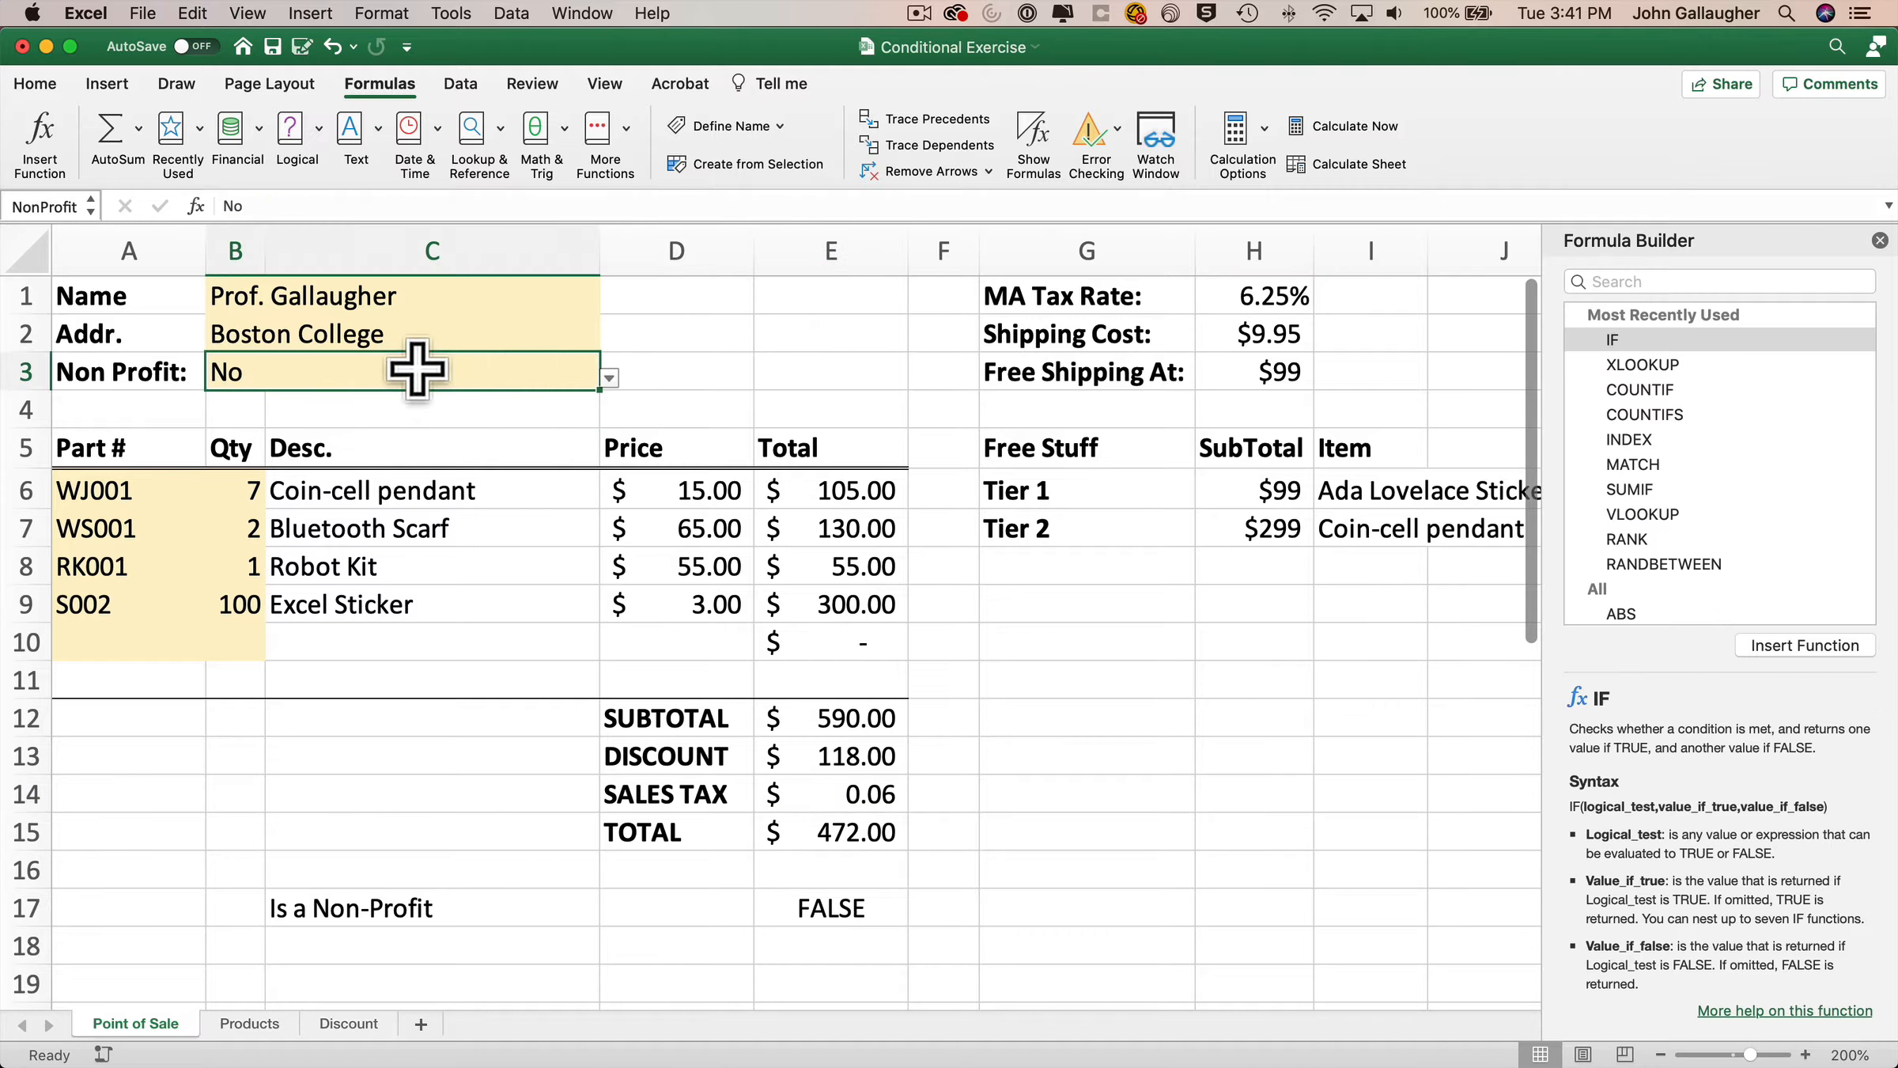
{"action": "left_click", "coordinate": [609, 378]}
{"action": "left_click", "coordinate": [237, 395]}
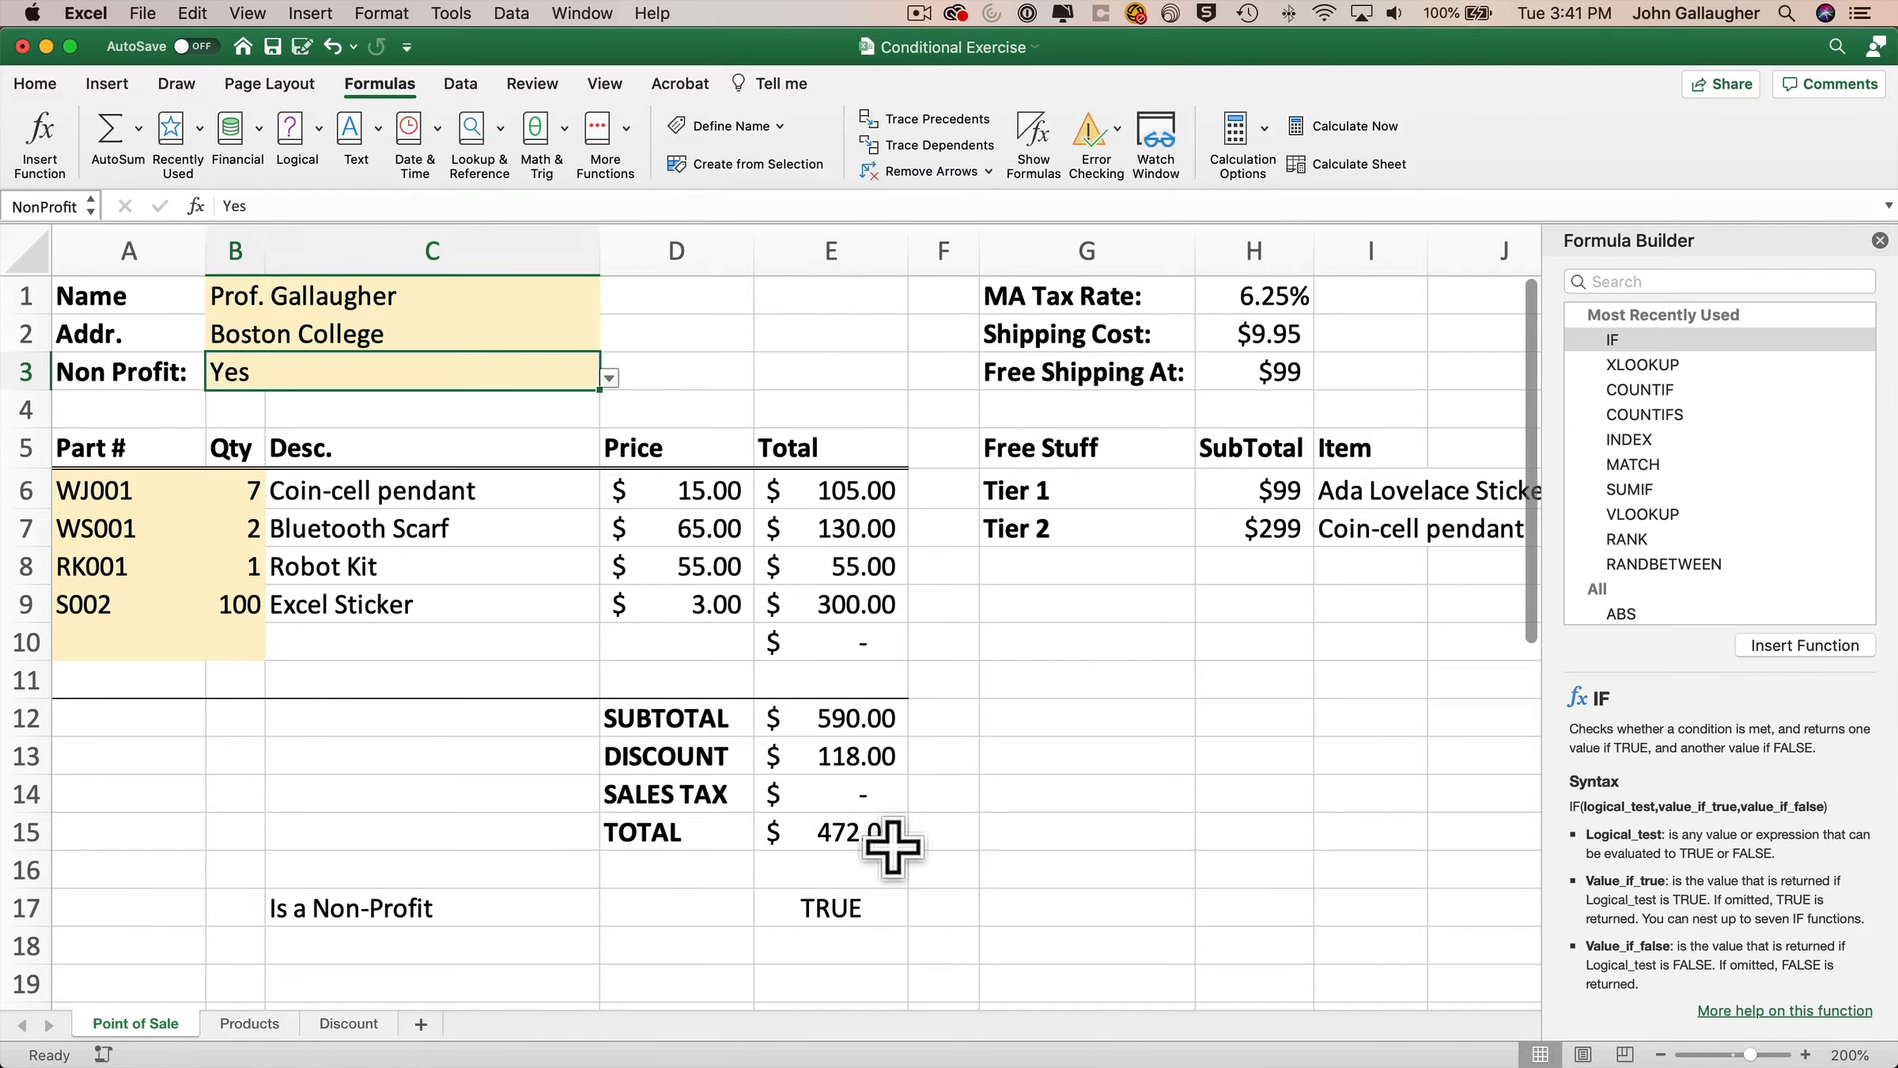
{"action": "left_click", "coordinate": [860, 793]}
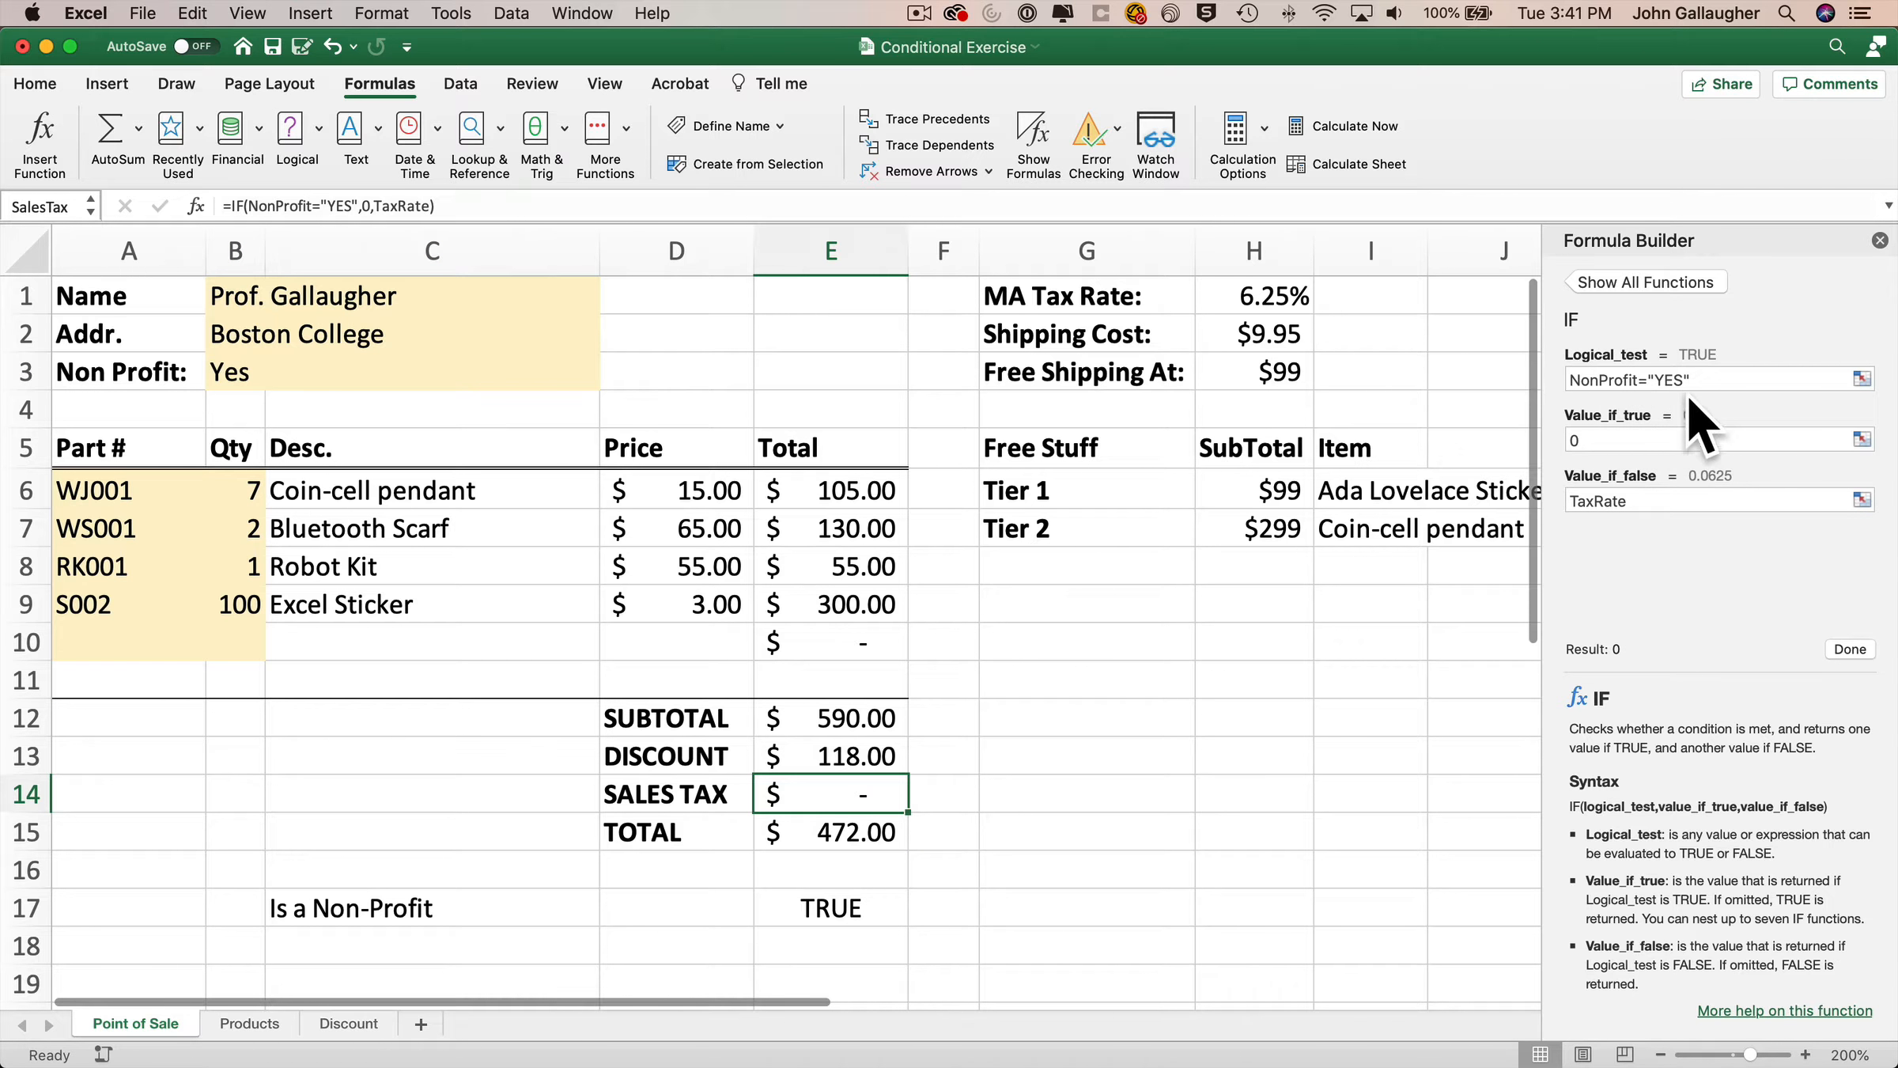
{"action": "left_click", "coordinate": [465, 372]}
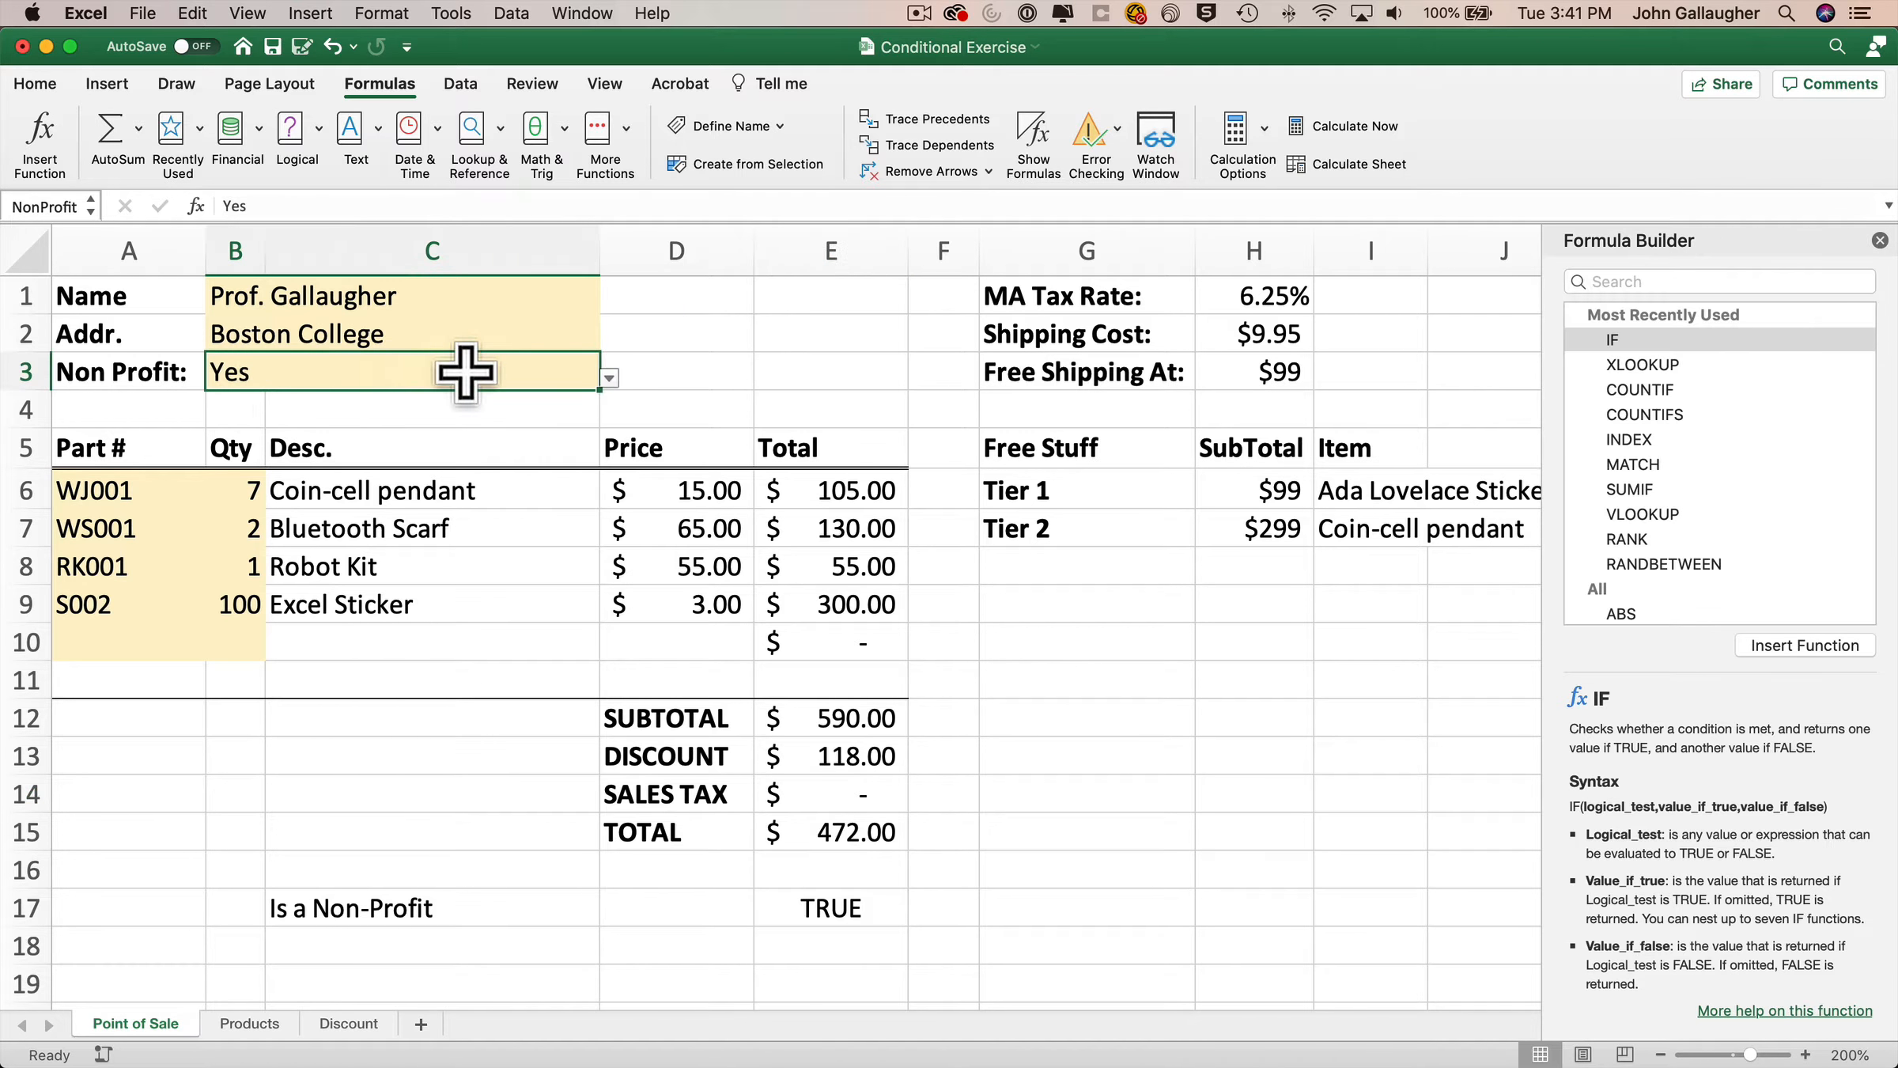
Try entering YES as the Non Profit value, then enter Yes instead.
{"action": "type", "text": "YES"}
{"action": "key", "text": "Return"}
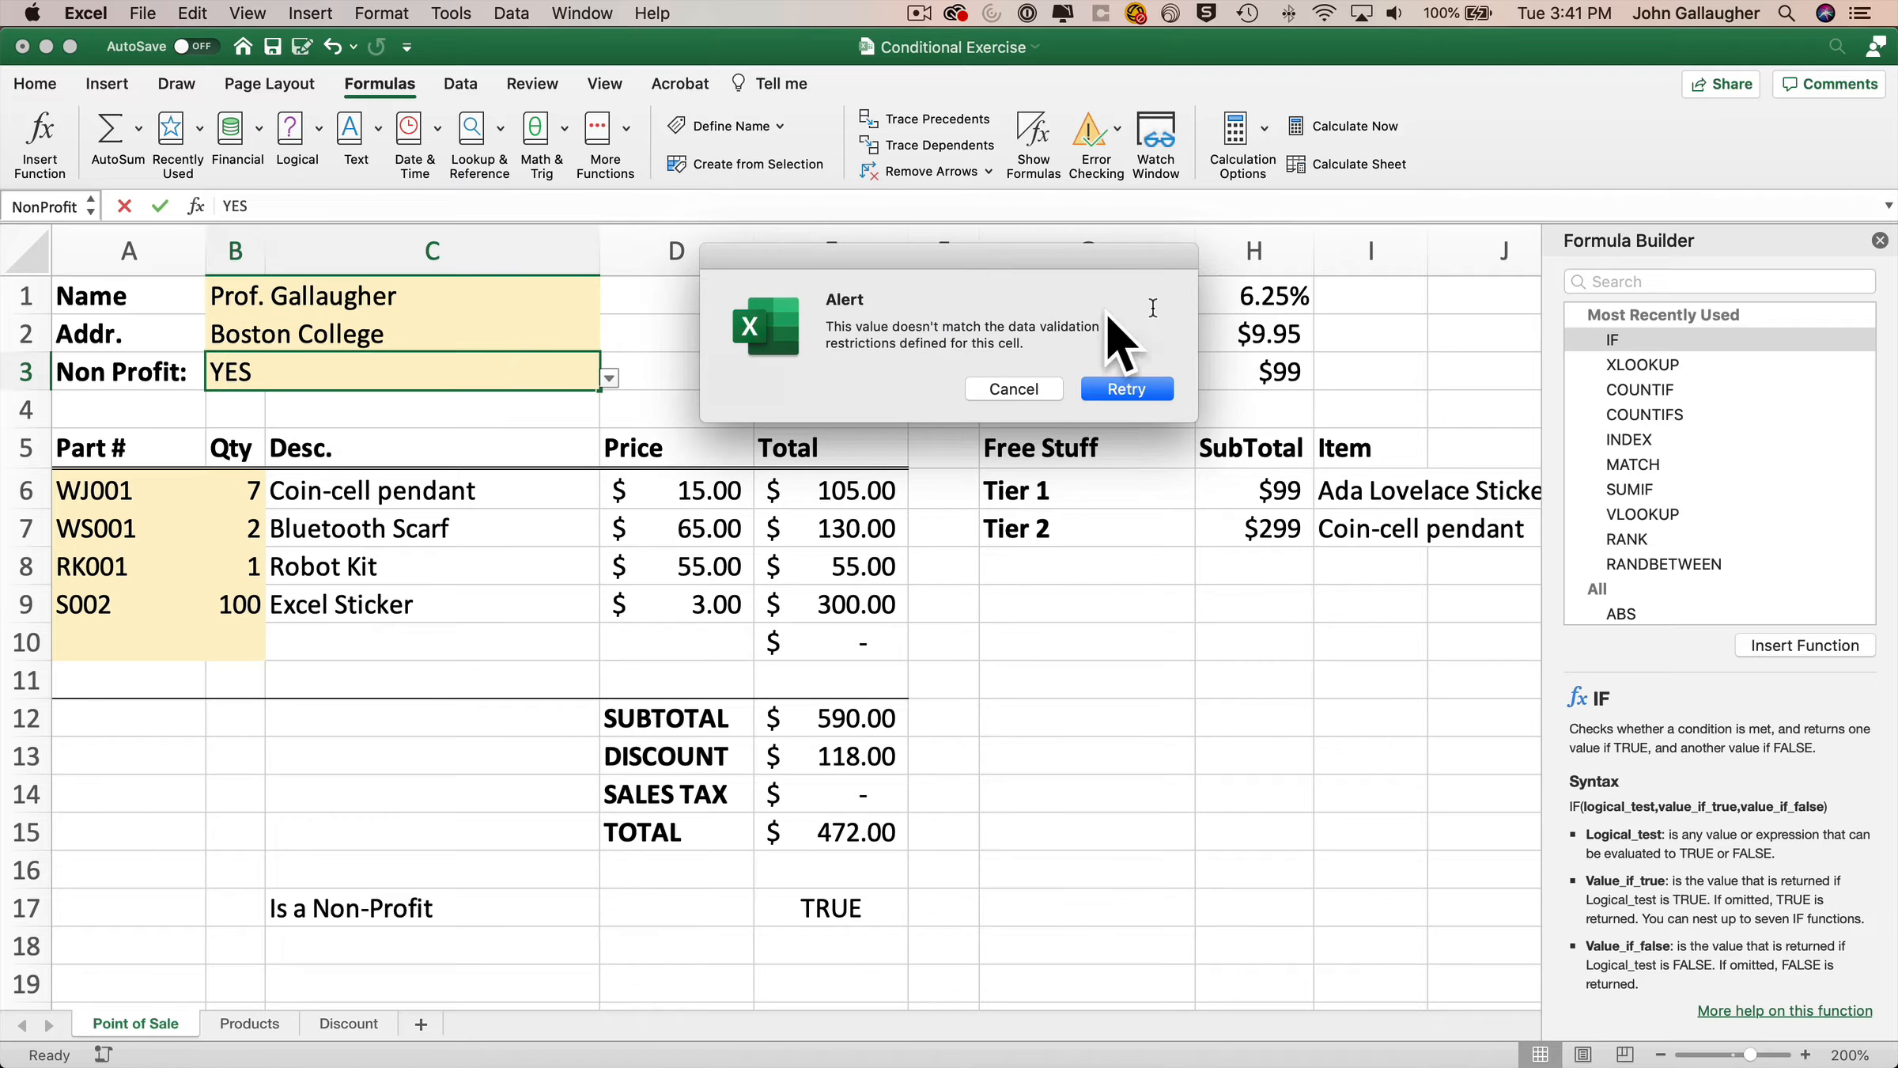
{"action": "left_click", "coordinate": [1154, 386]}
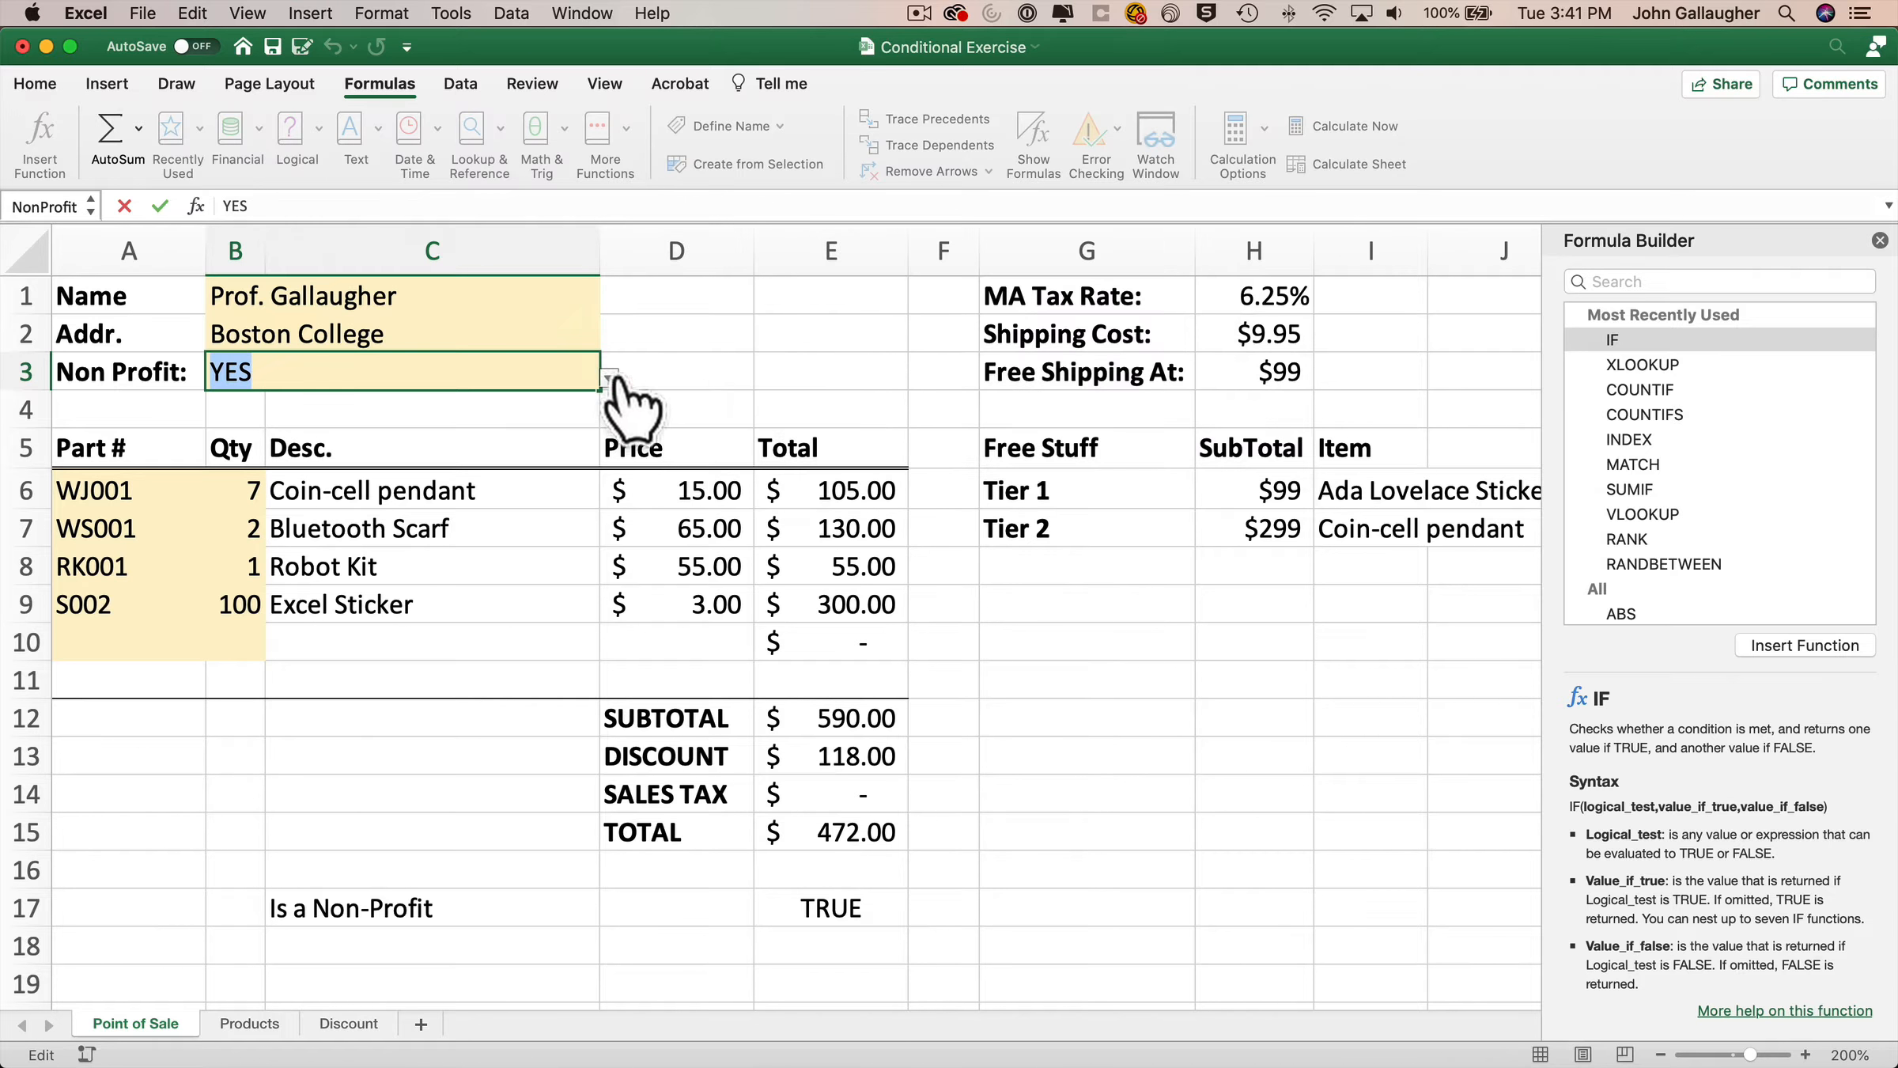
{"action": "type", "text": "Yes"}
{"action": "key", "text": "Return"}
Toggle the Non Profit value through its list of choices, ending on Yes.
{"action": "left_click", "coordinate": [518, 370]}
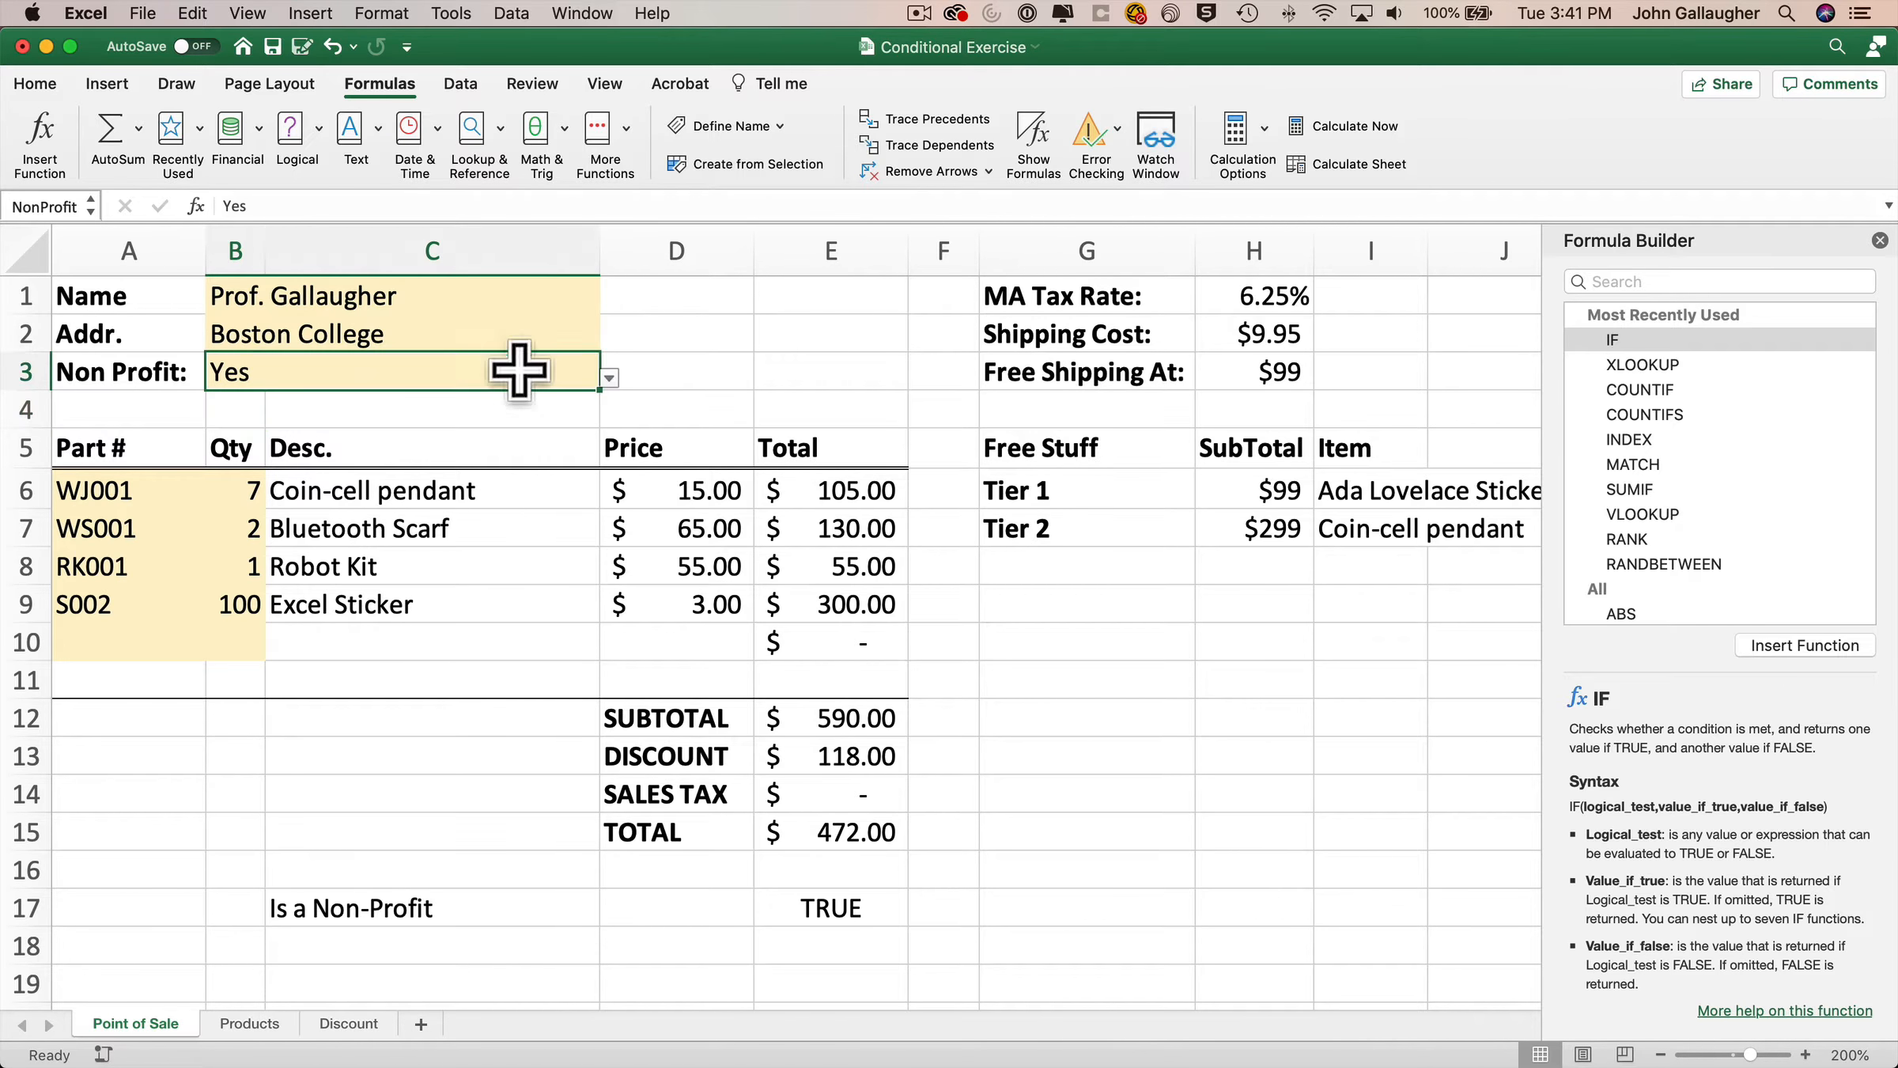
{"action": "left_click", "coordinate": [609, 378]}
{"action": "left_click", "coordinate": [436, 399]}
{"action": "left_click", "coordinate": [609, 378]}
{"action": "left_click", "coordinate": [454, 417]}
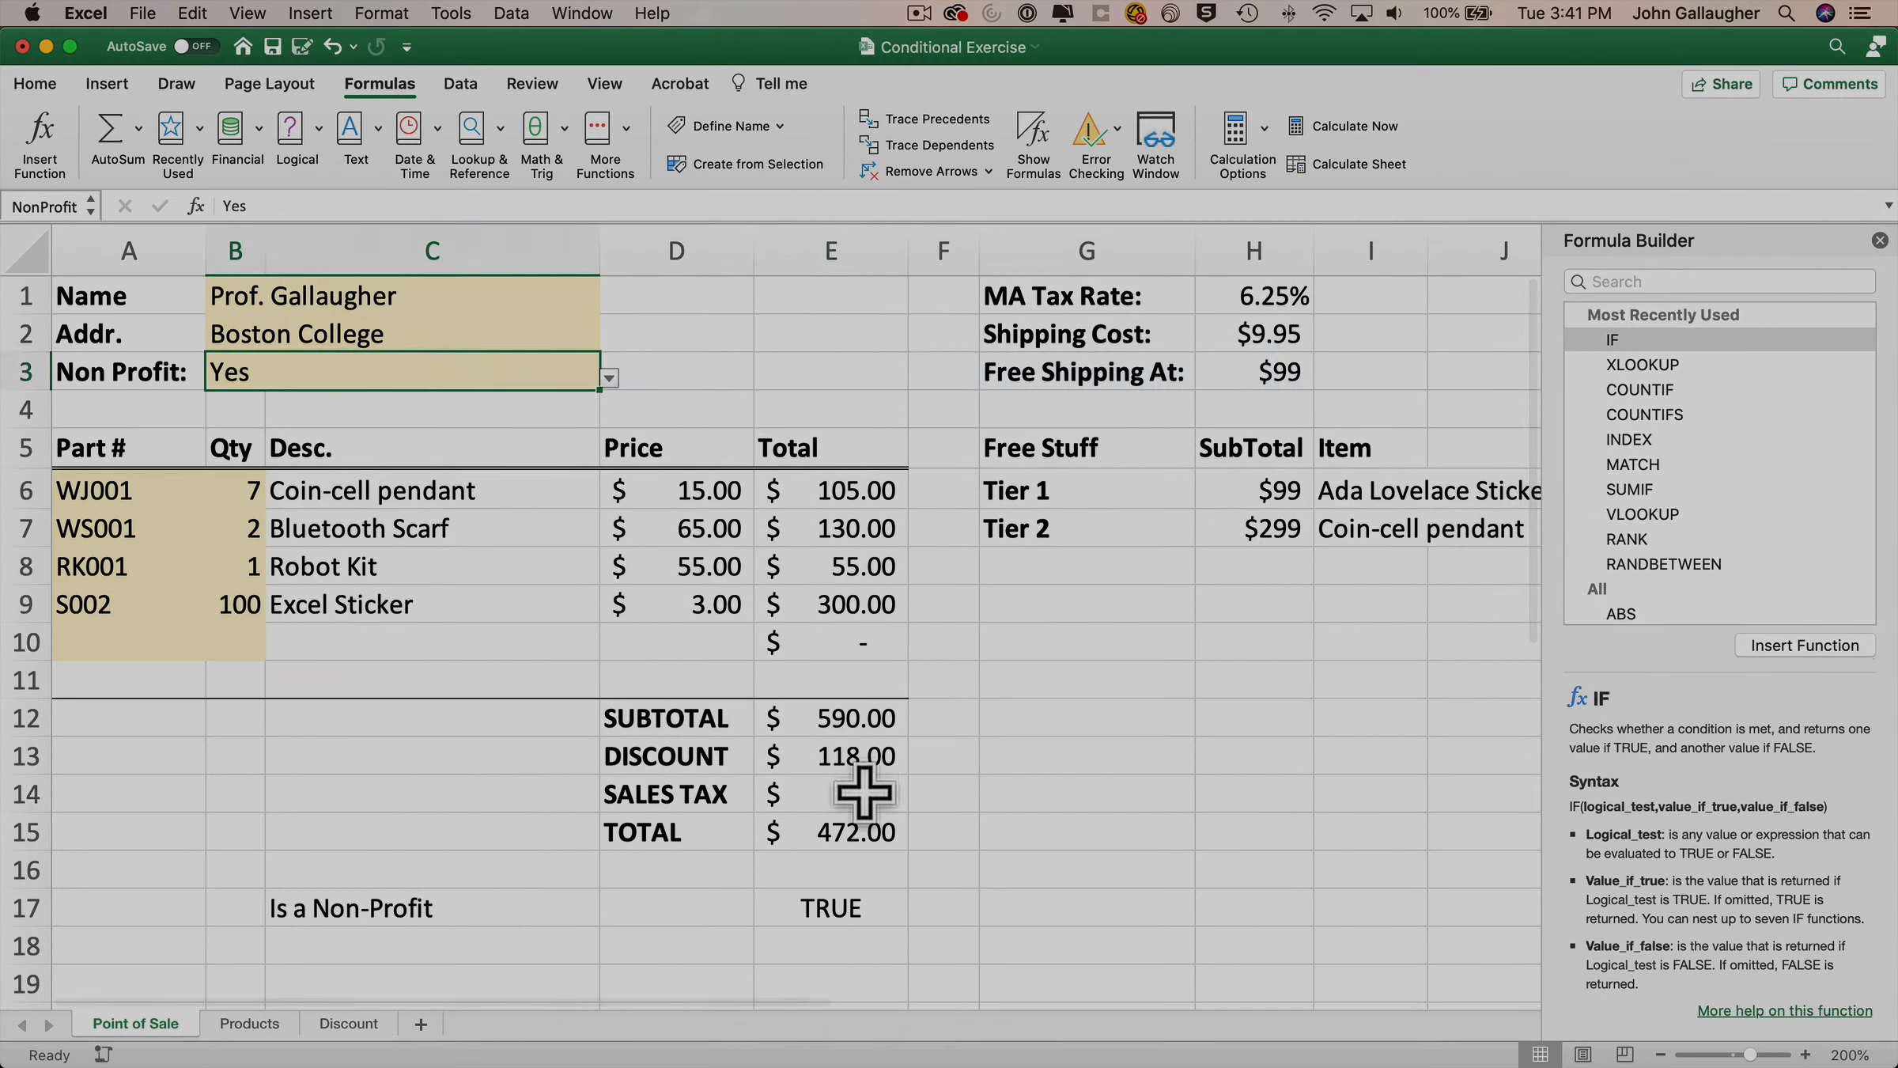
Change the E14 formula to =IF(NonProfit<>"YES",TaxRate,0) in the Formula Builder.
{"action": "left_click", "coordinate": [878, 797]}
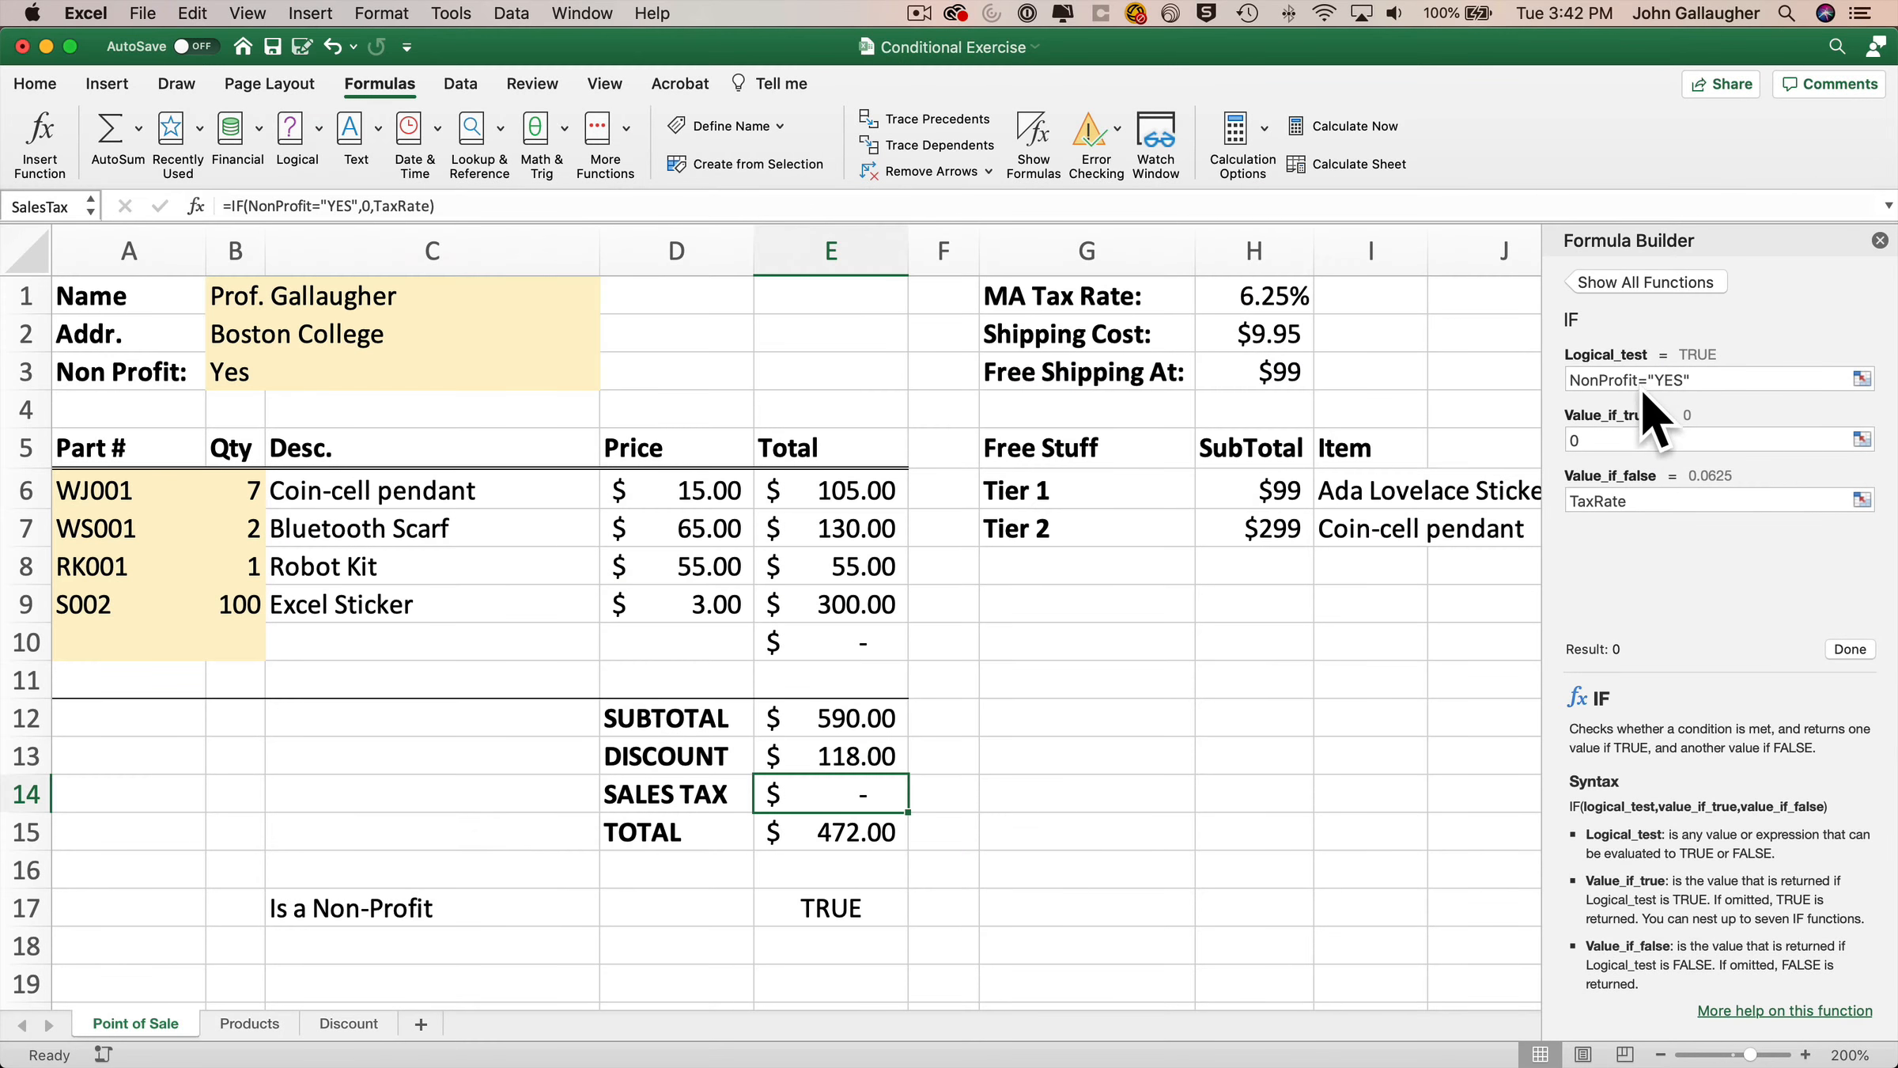
{"action": "double_click", "coordinate": [1643, 384]}
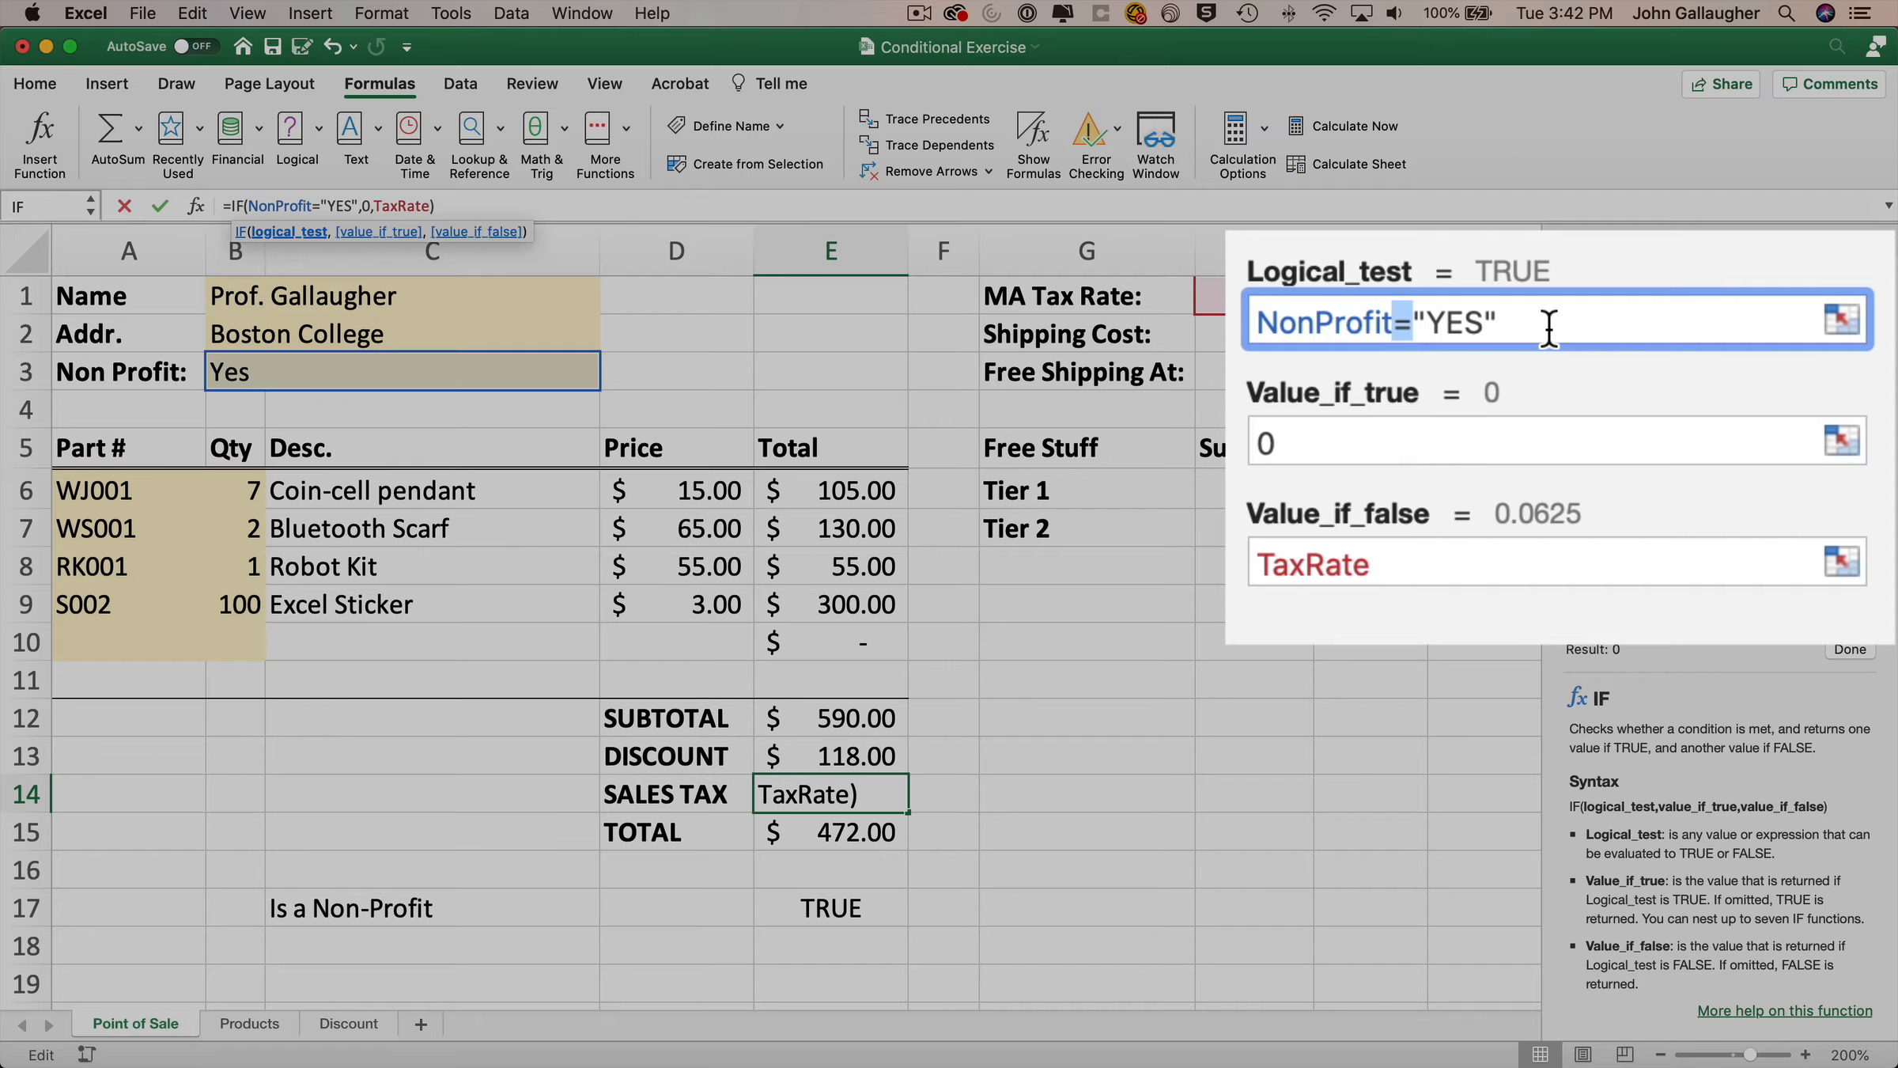
{"action": "type", "text": "<>"}
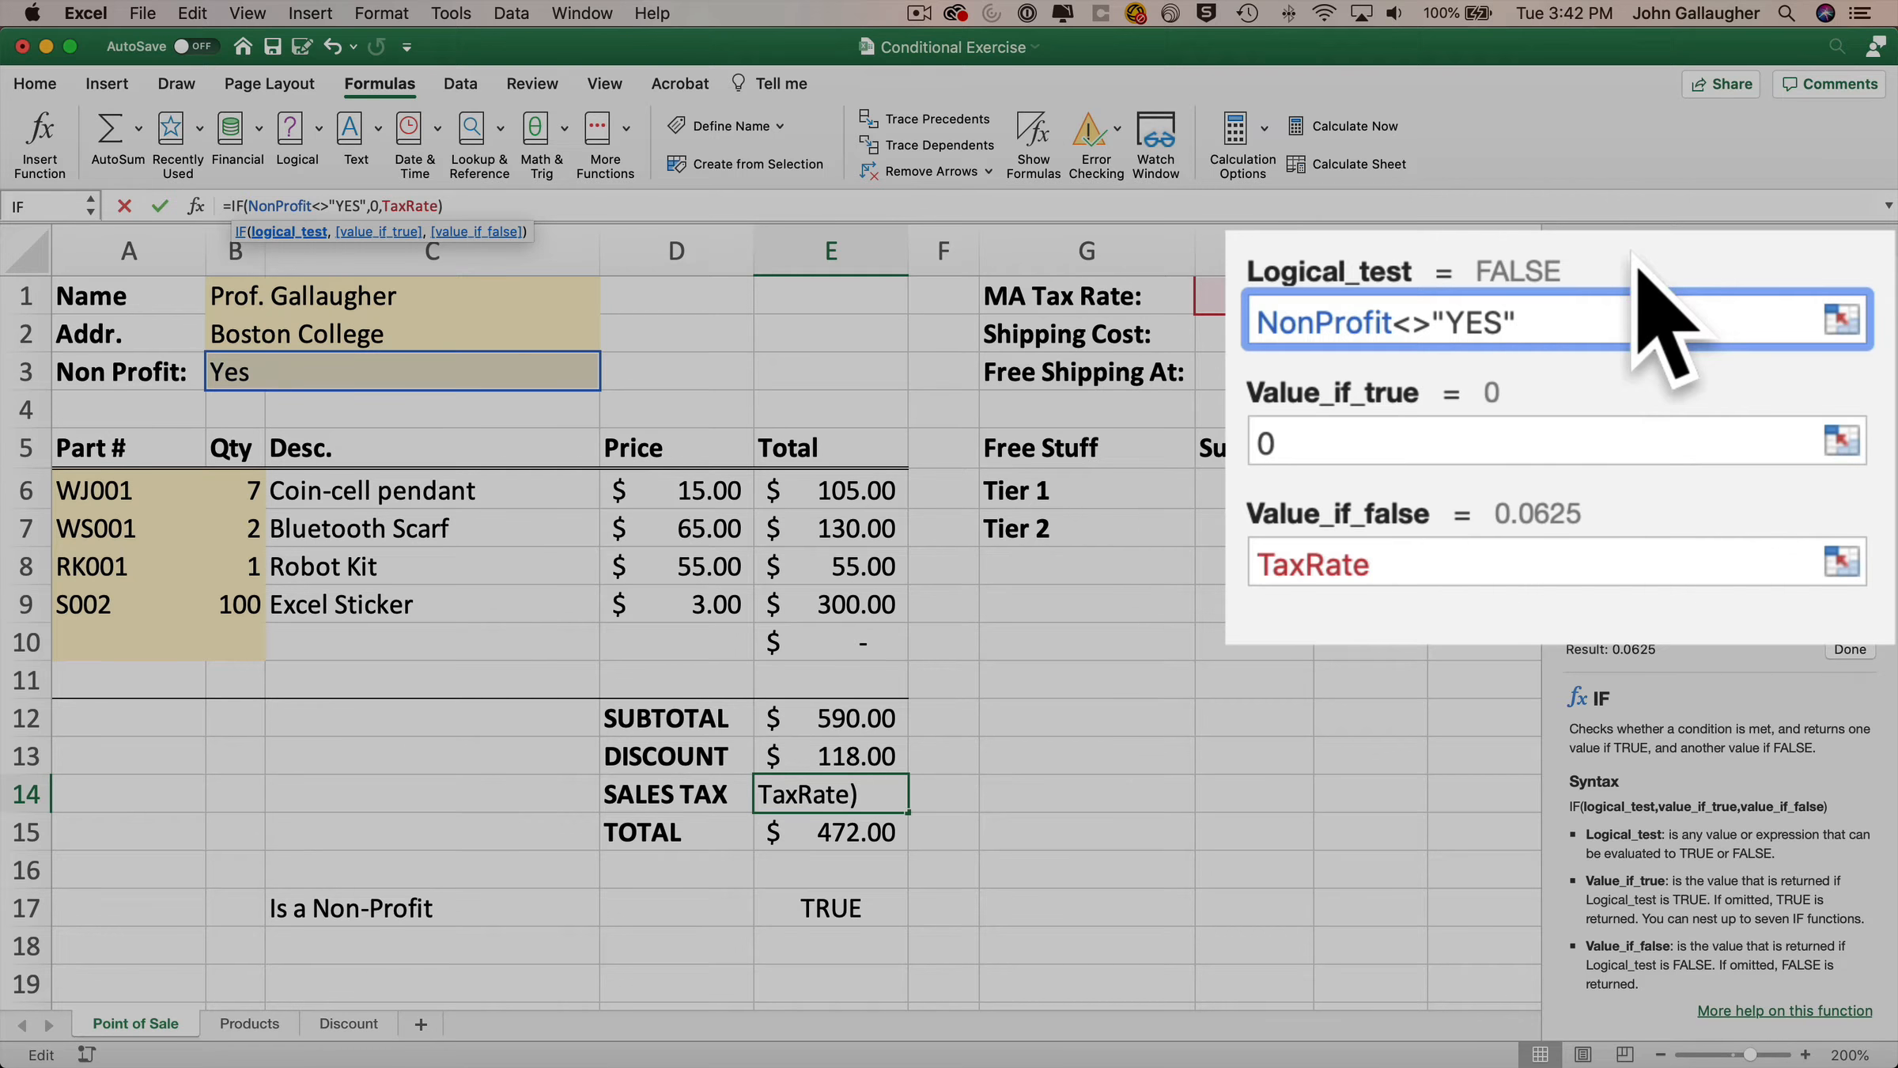
{"action": "left_click", "coordinate": [1480, 447]}
{"action": "double_click", "coordinate": [1480, 450]}
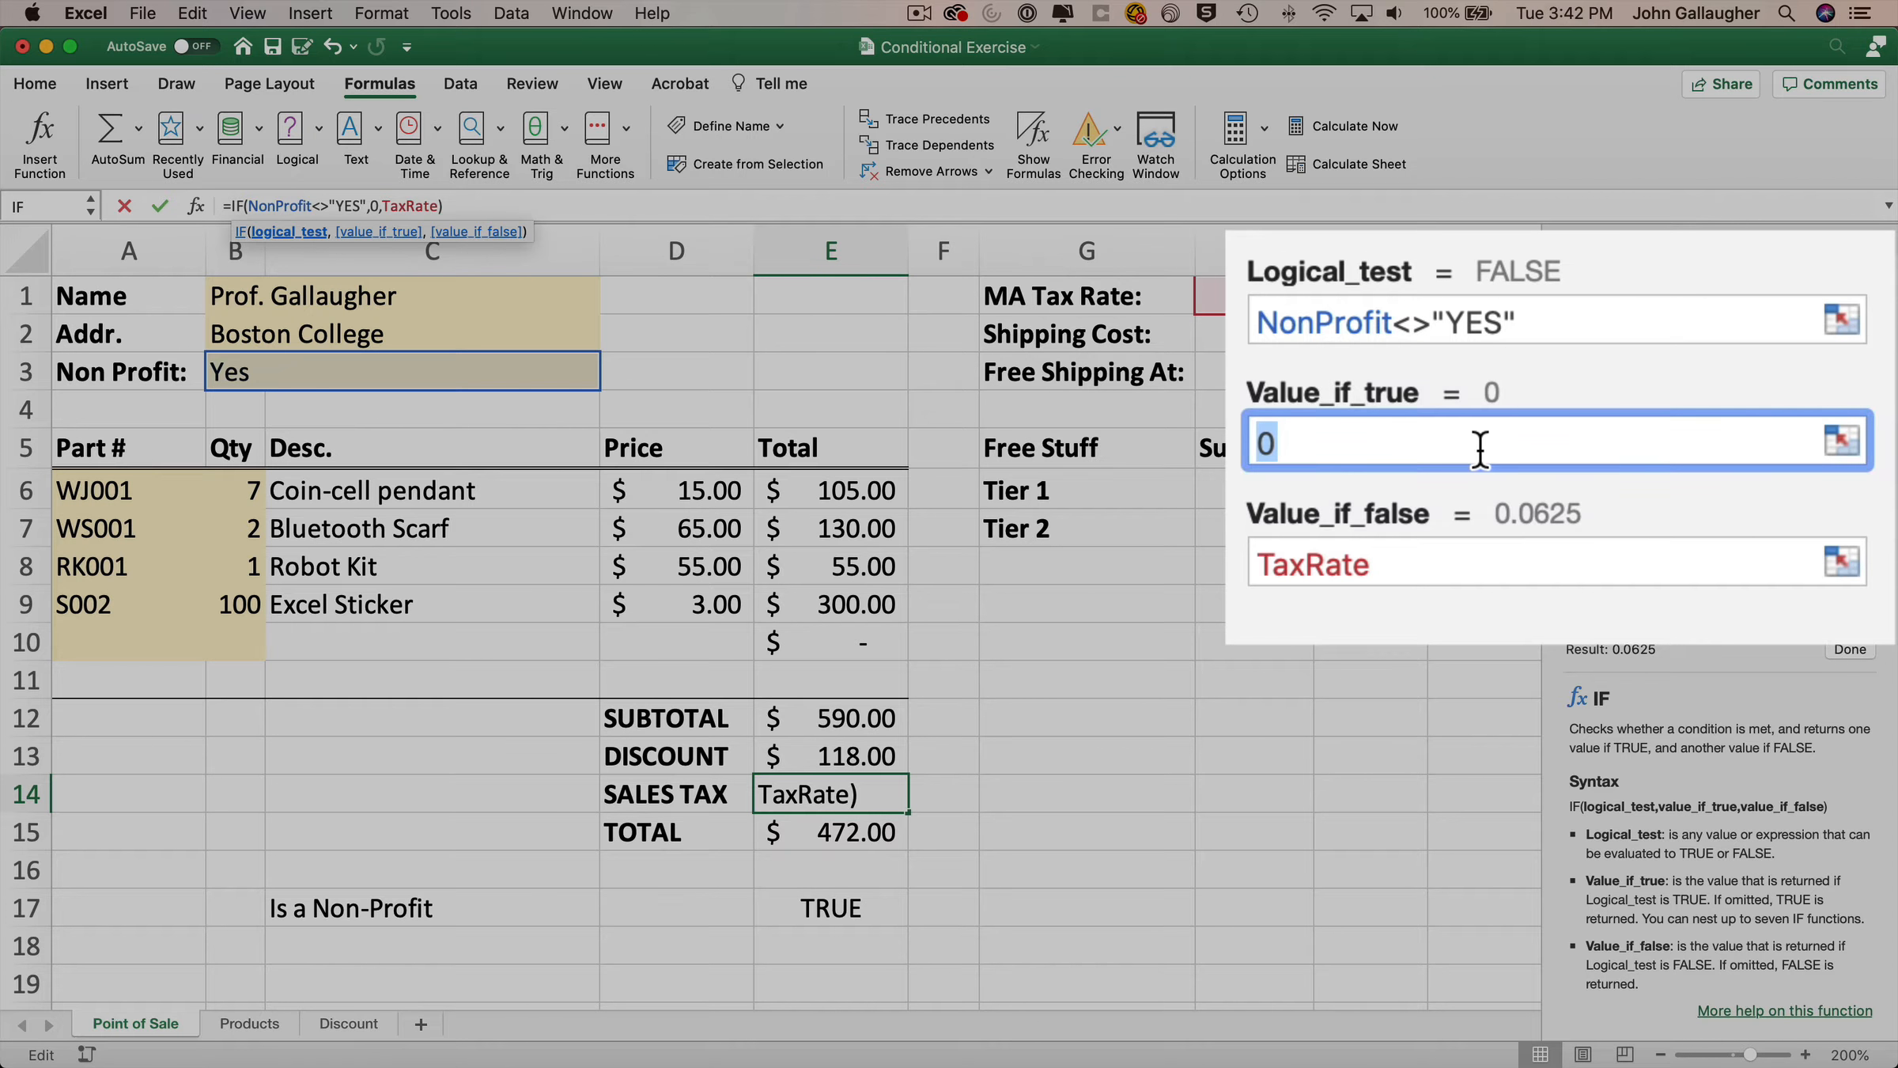
{"action": "type", "text": "TaxRate"}
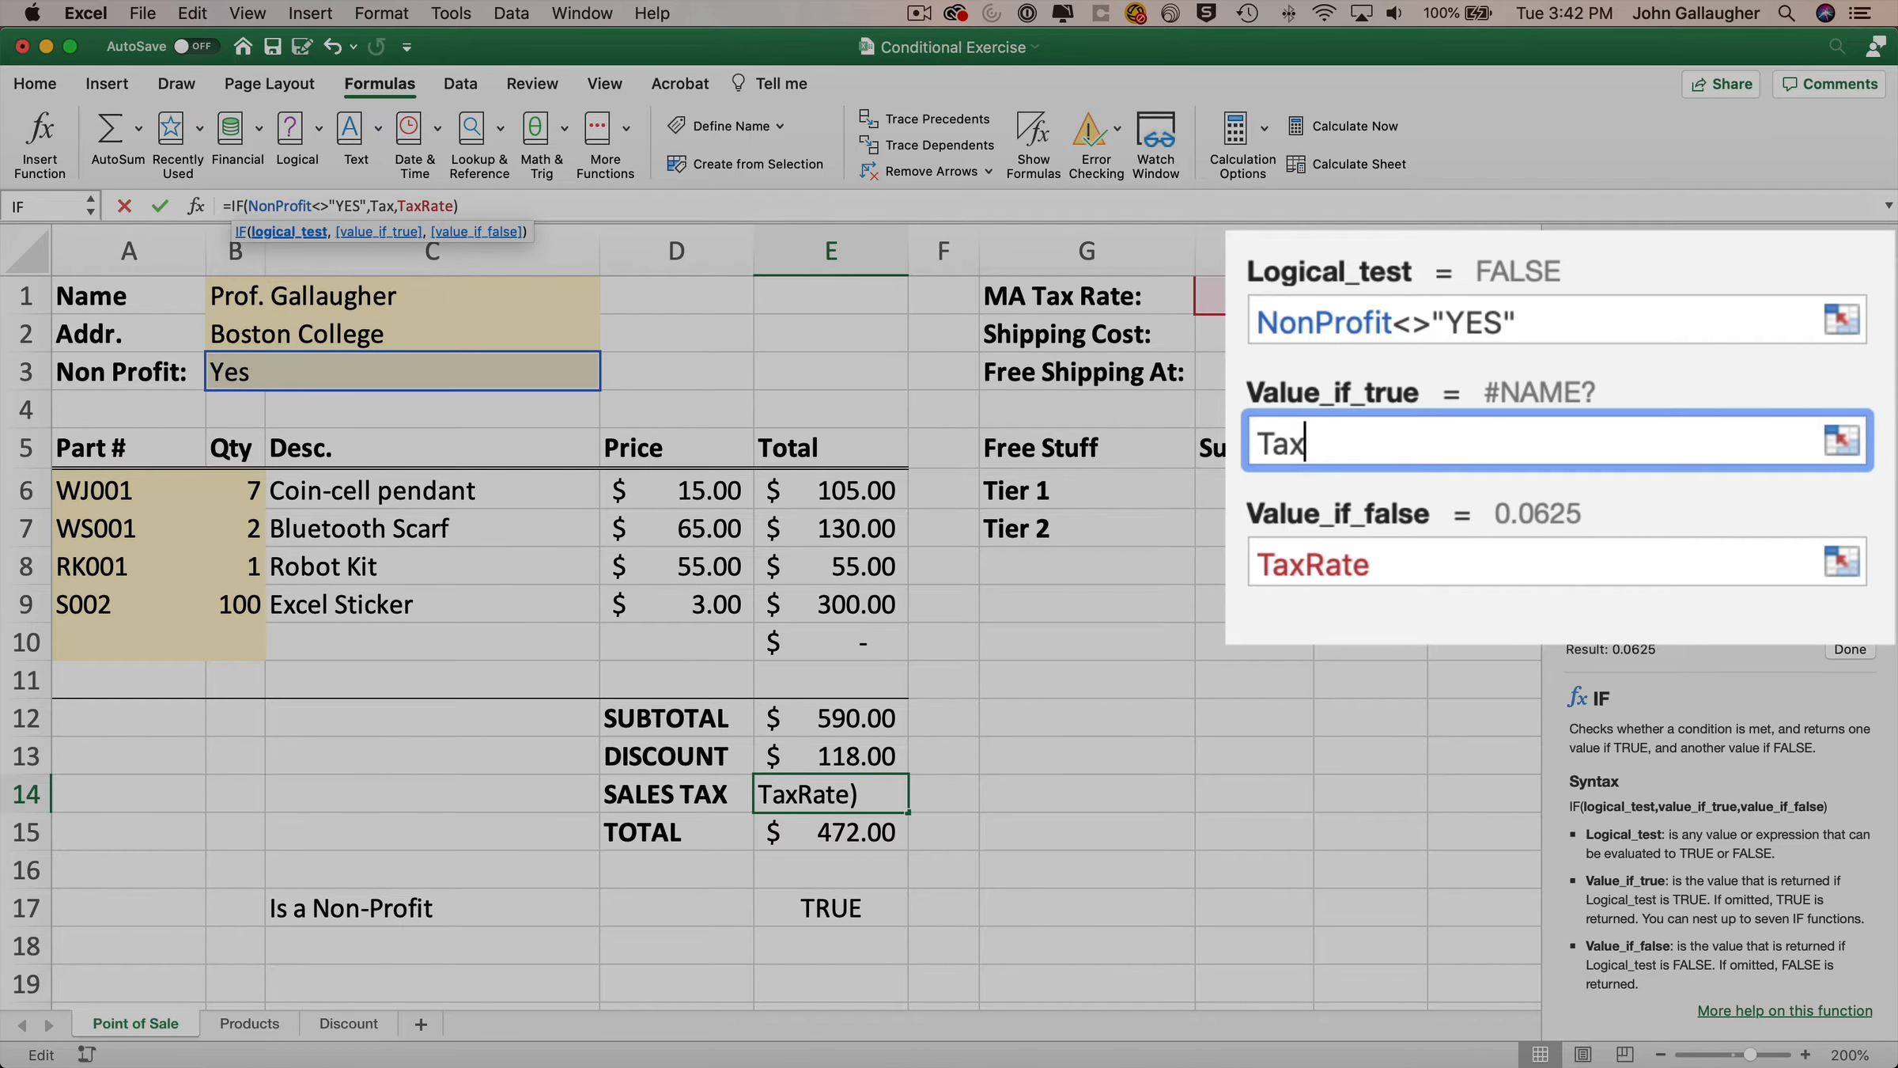
{"action": "key", "text": "Tab"}
{"action": "type", "text": "0"}
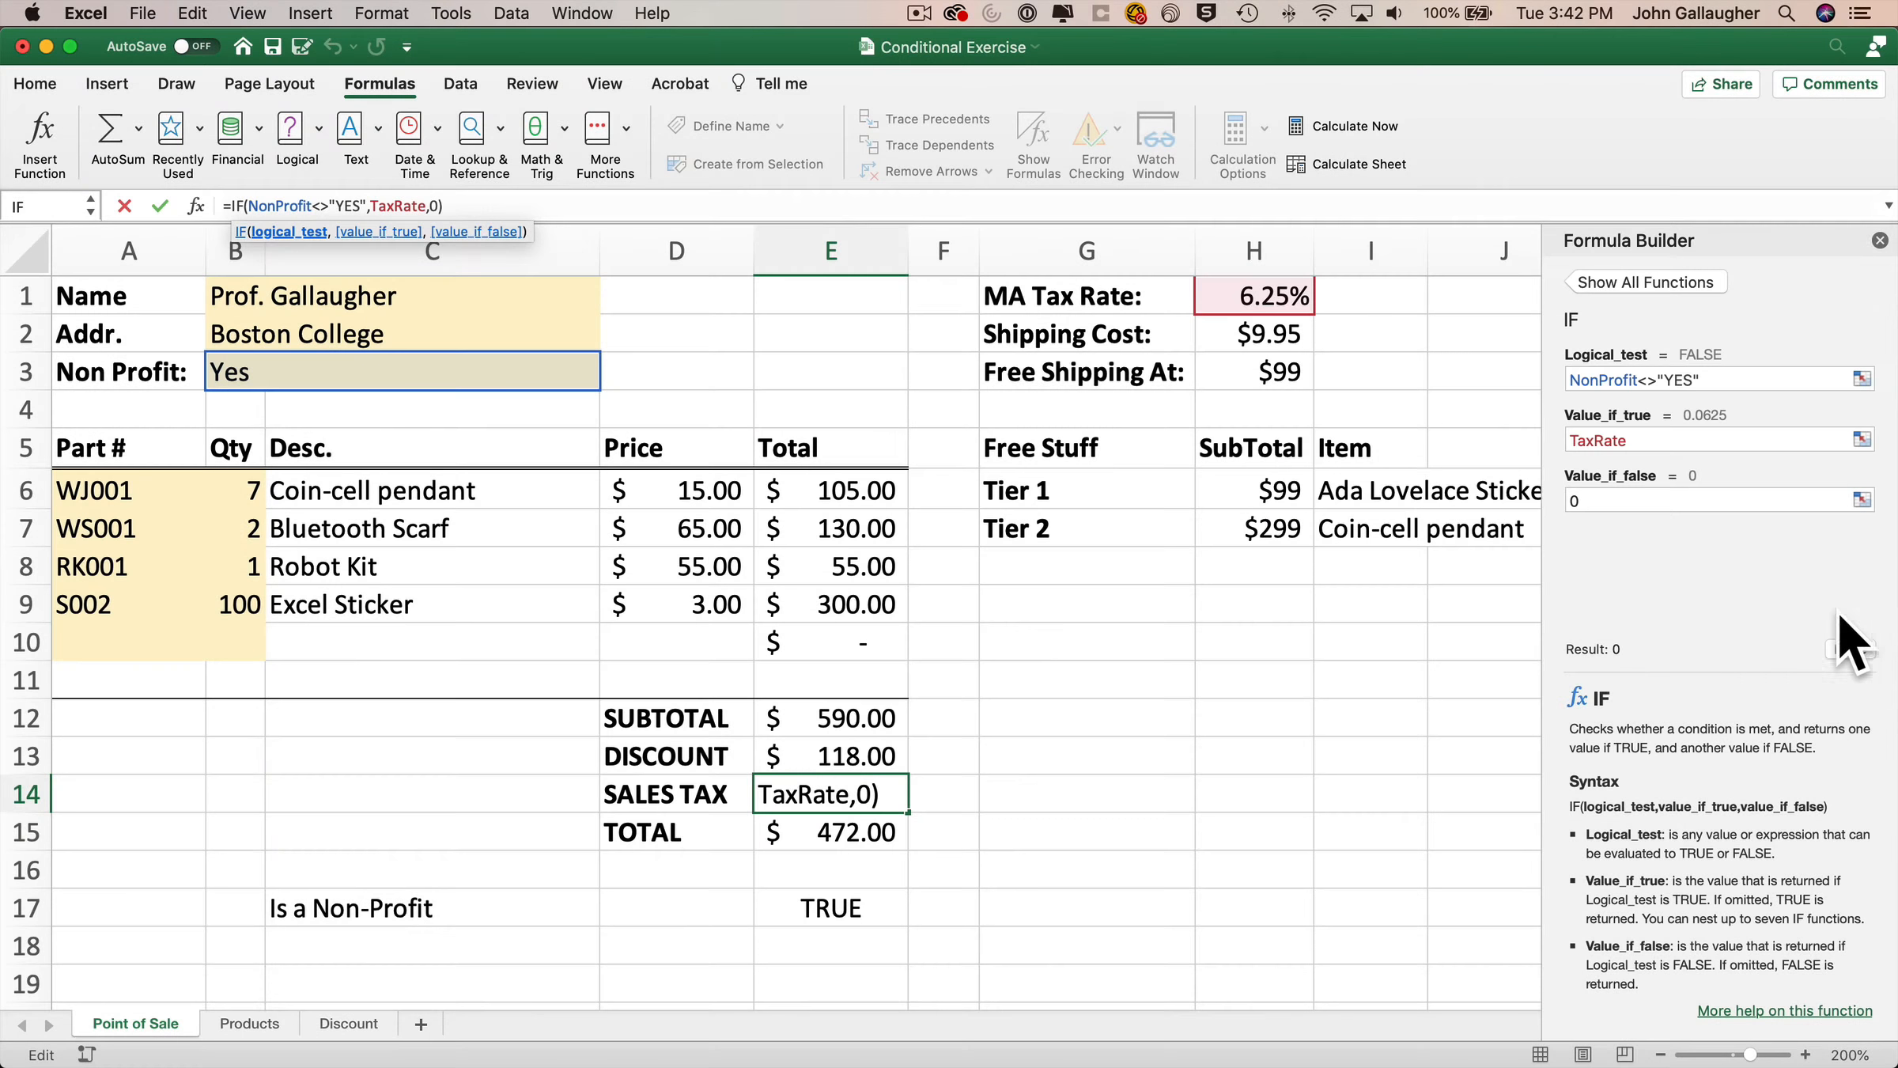
{"action": "left_click", "coordinate": [1850, 648]}
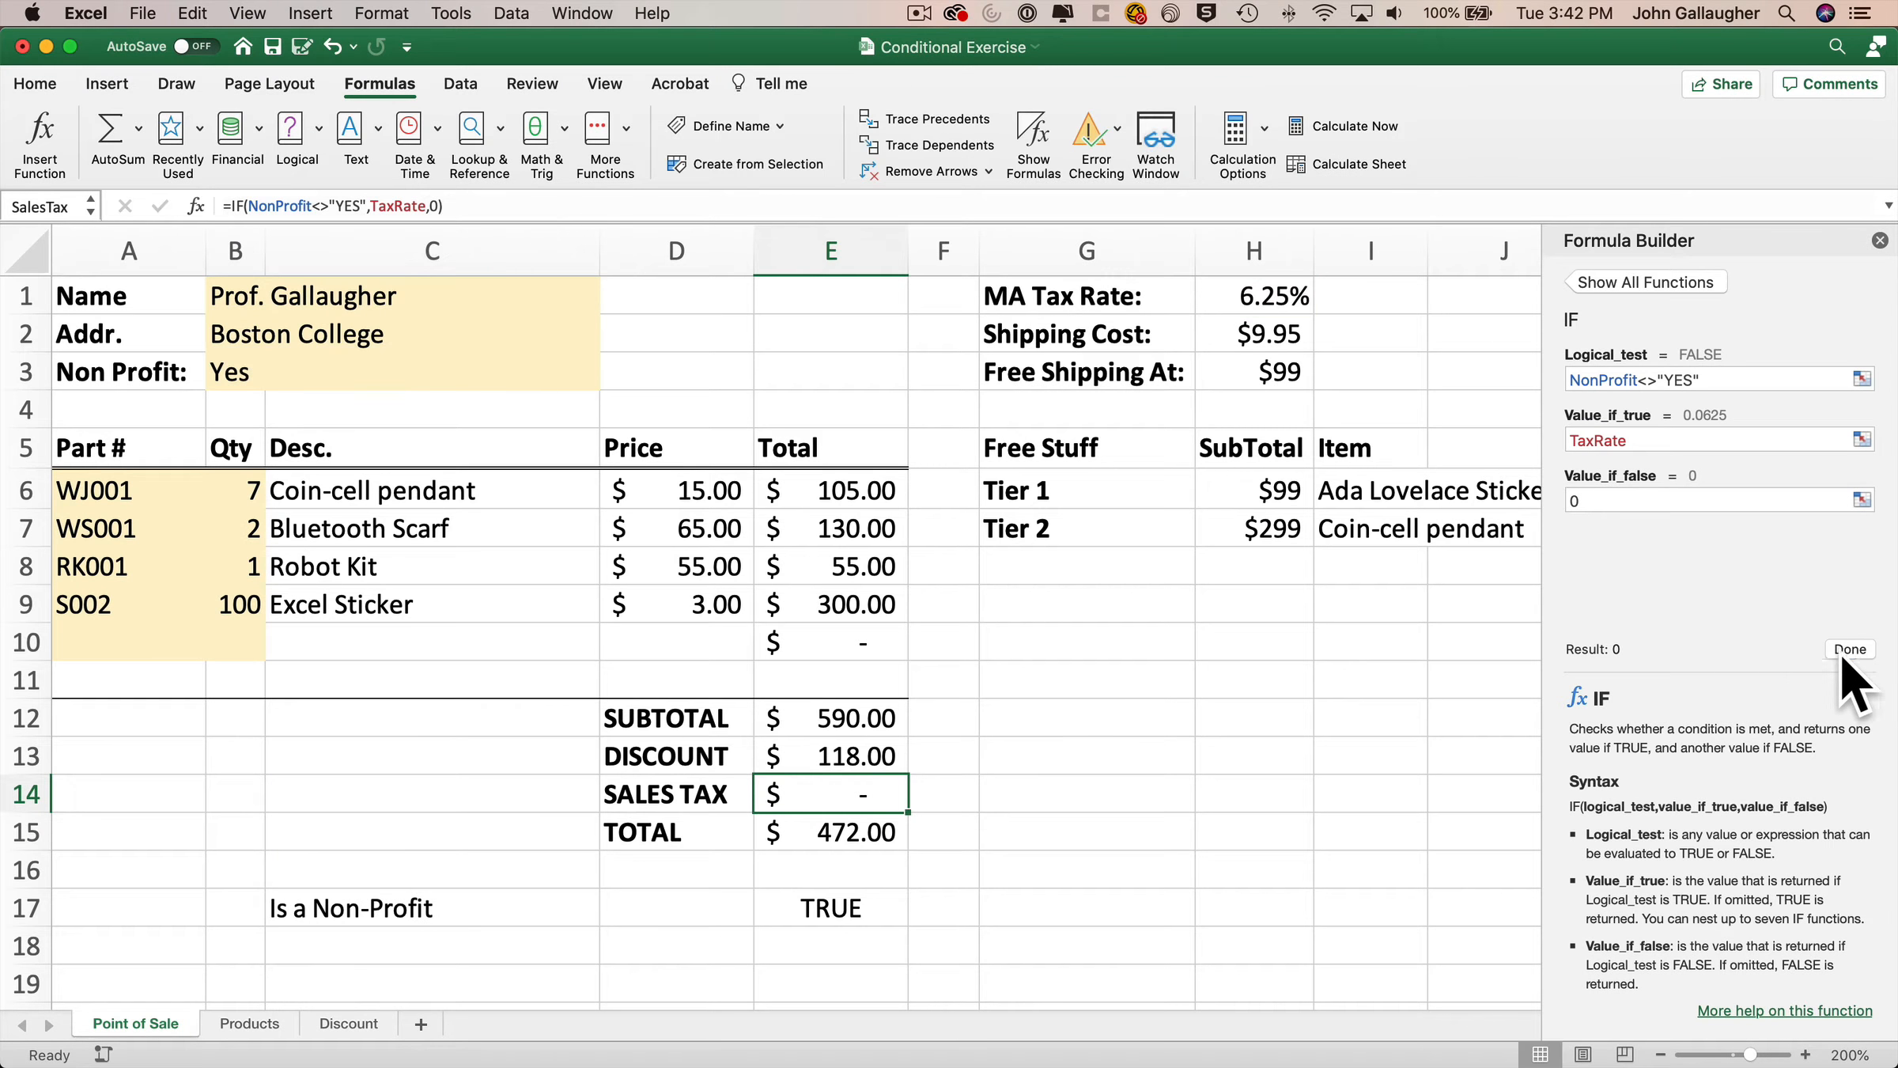
Choose No for the Non Profit value from its list.
{"action": "left_click", "coordinate": [336, 370]}
{"action": "left_click", "coordinate": [609, 378]}
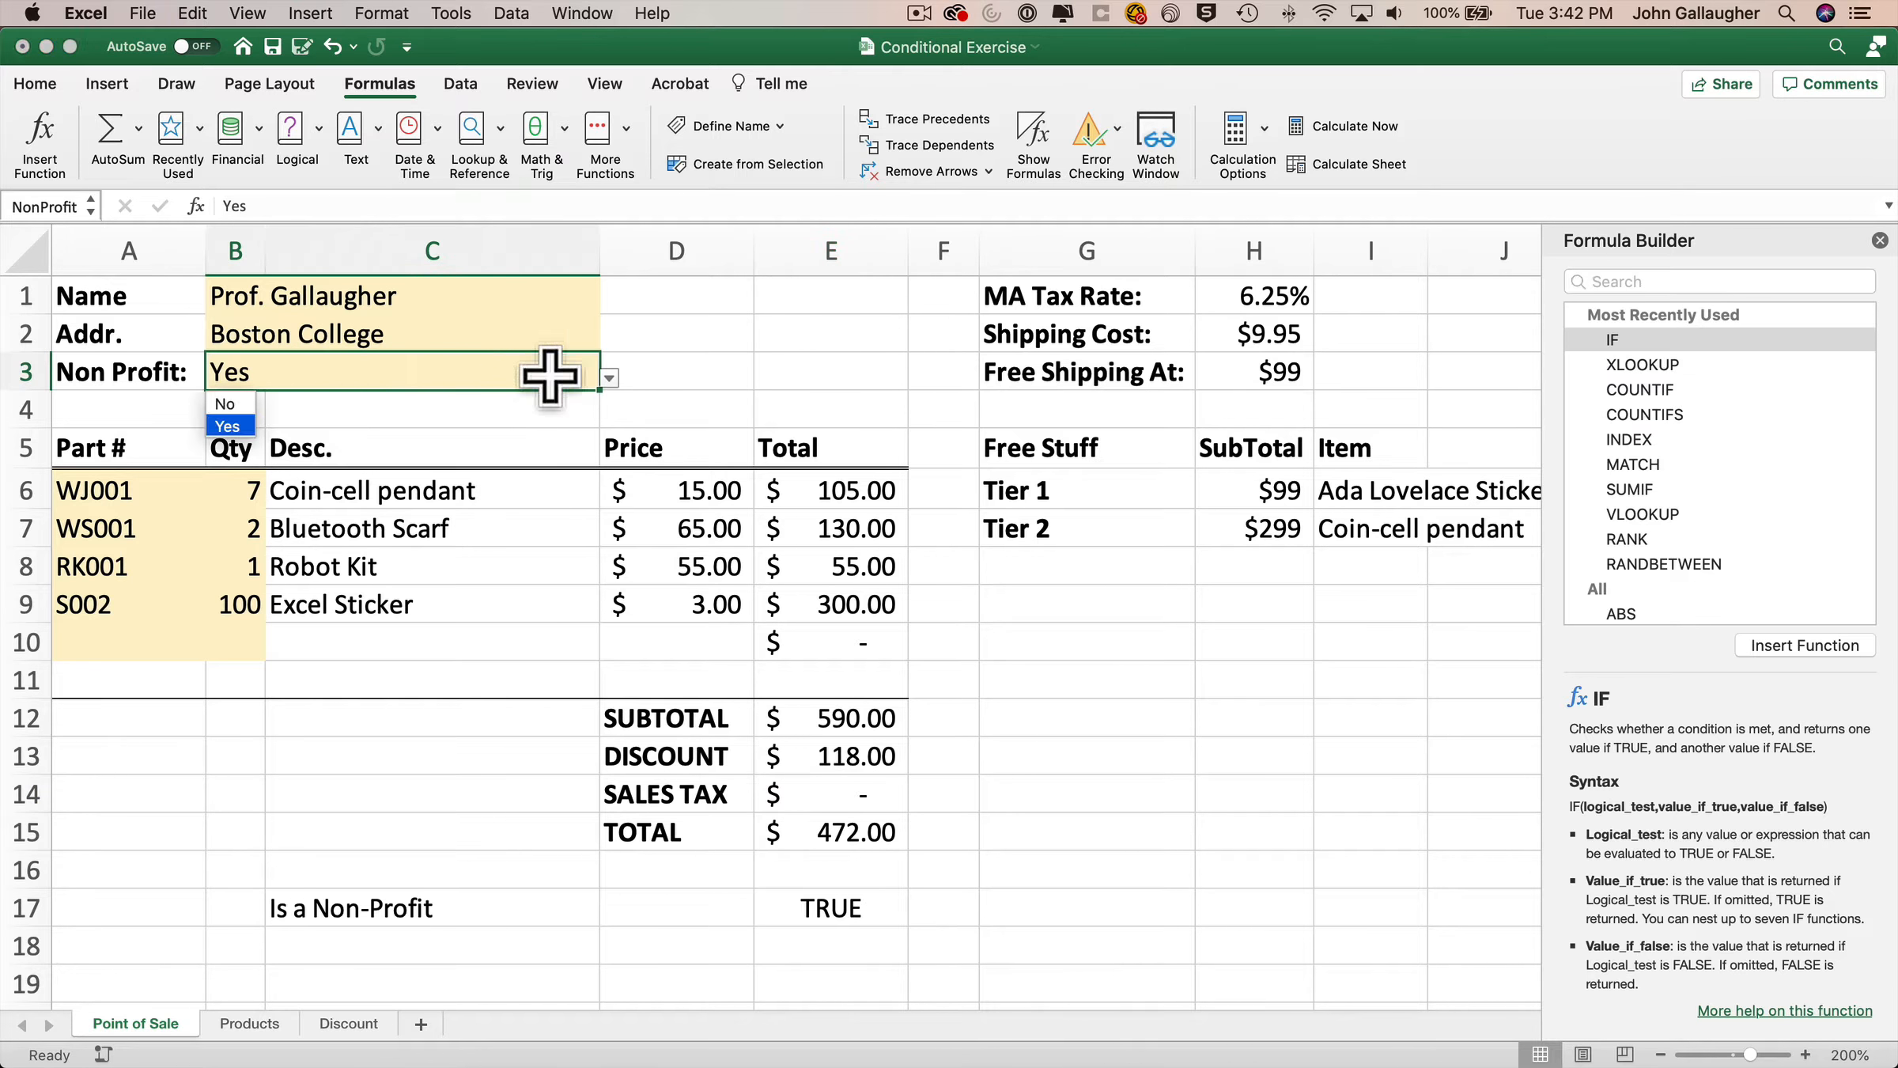
{"action": "left_click", "coordinate": [254, 406]}
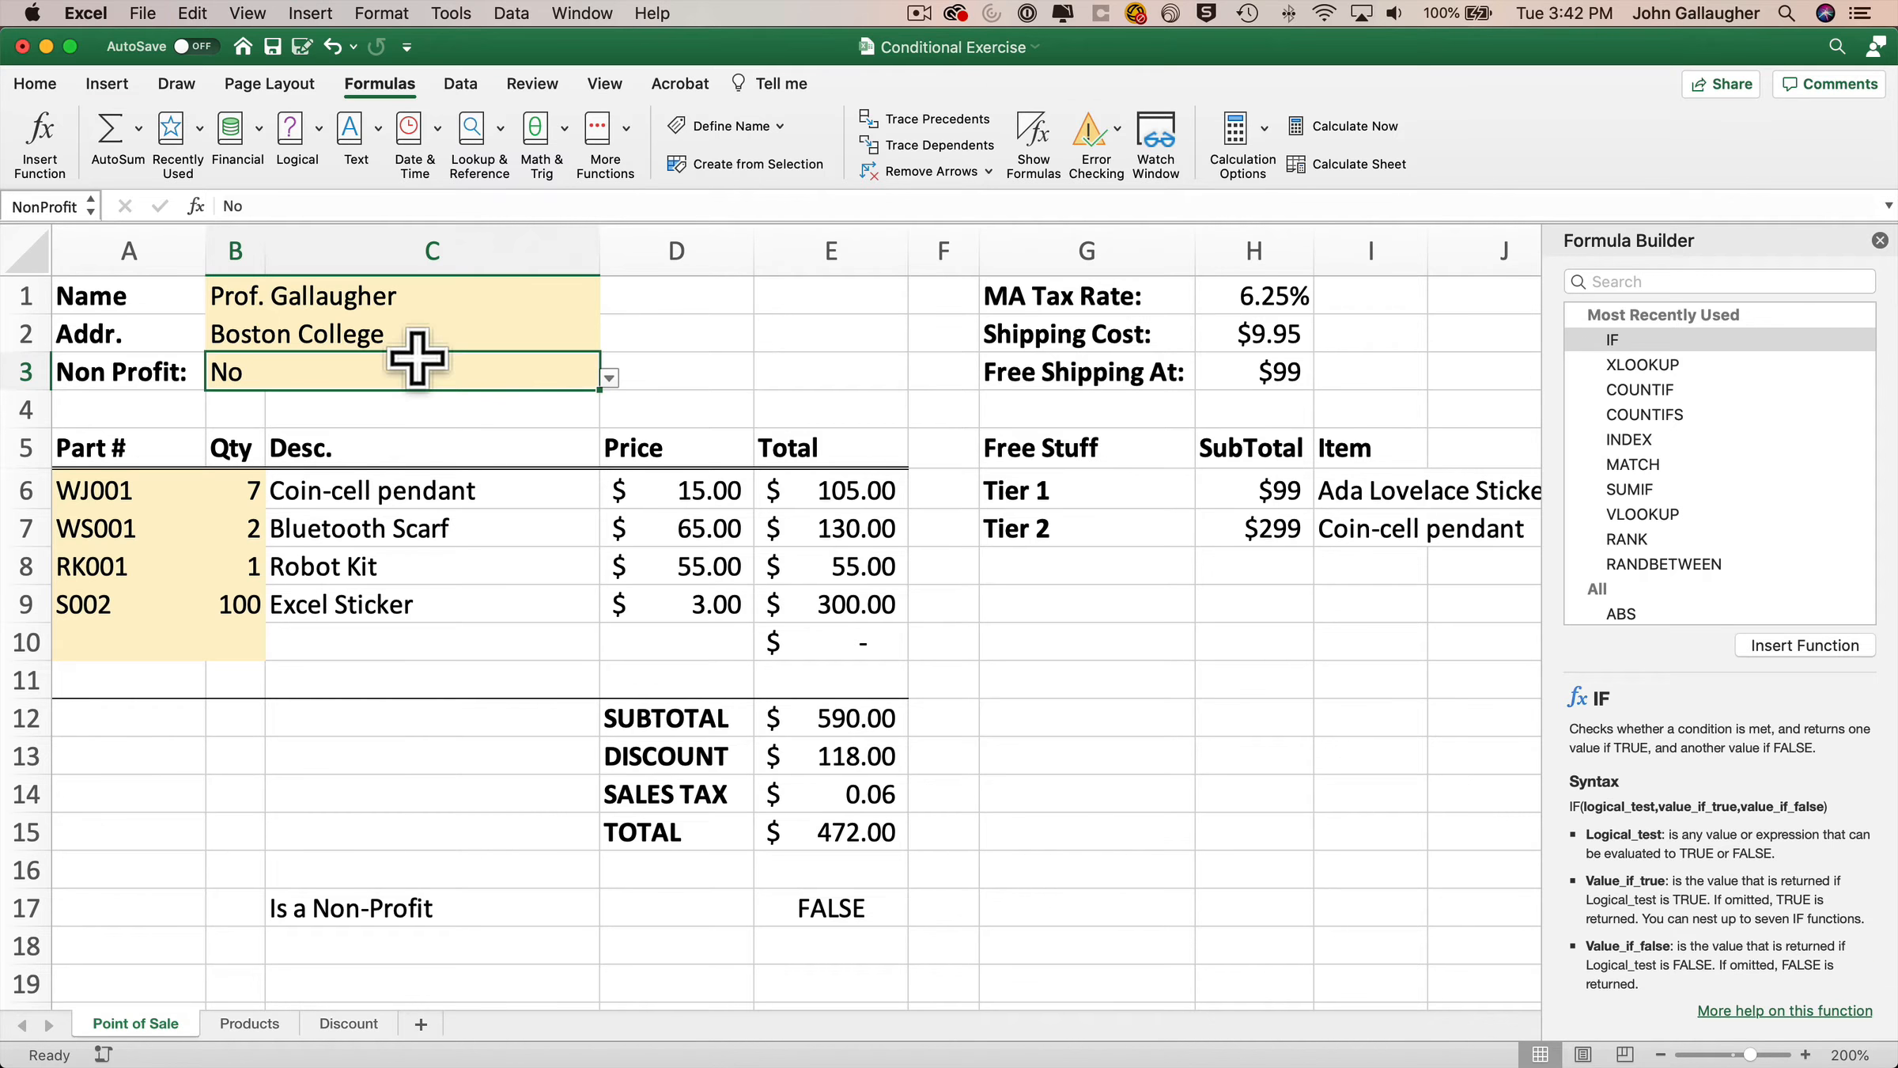
Clear the Non Profit cell to test the sales tax with a blank value, then reselect it.
{"action": "key", "text": "Delete"}
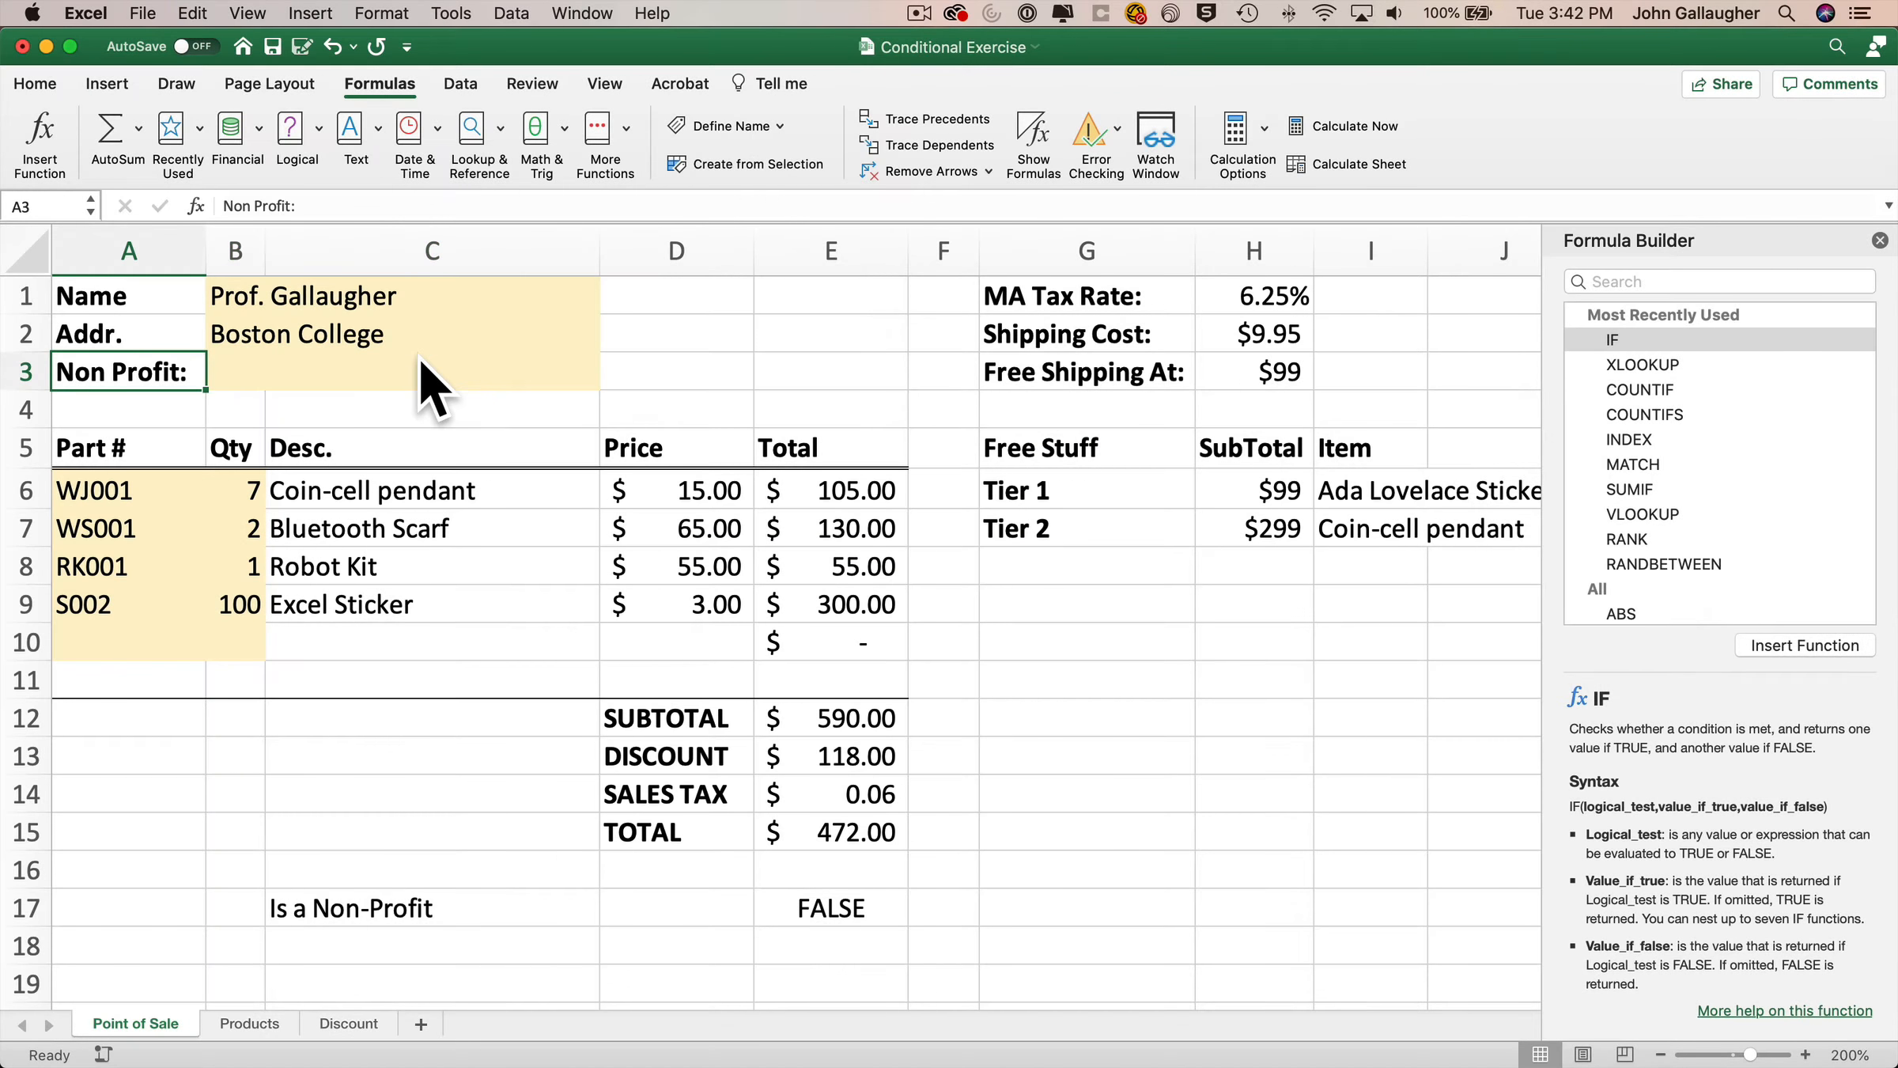
{"action": "left_click", "coordinate": [427, 380]}
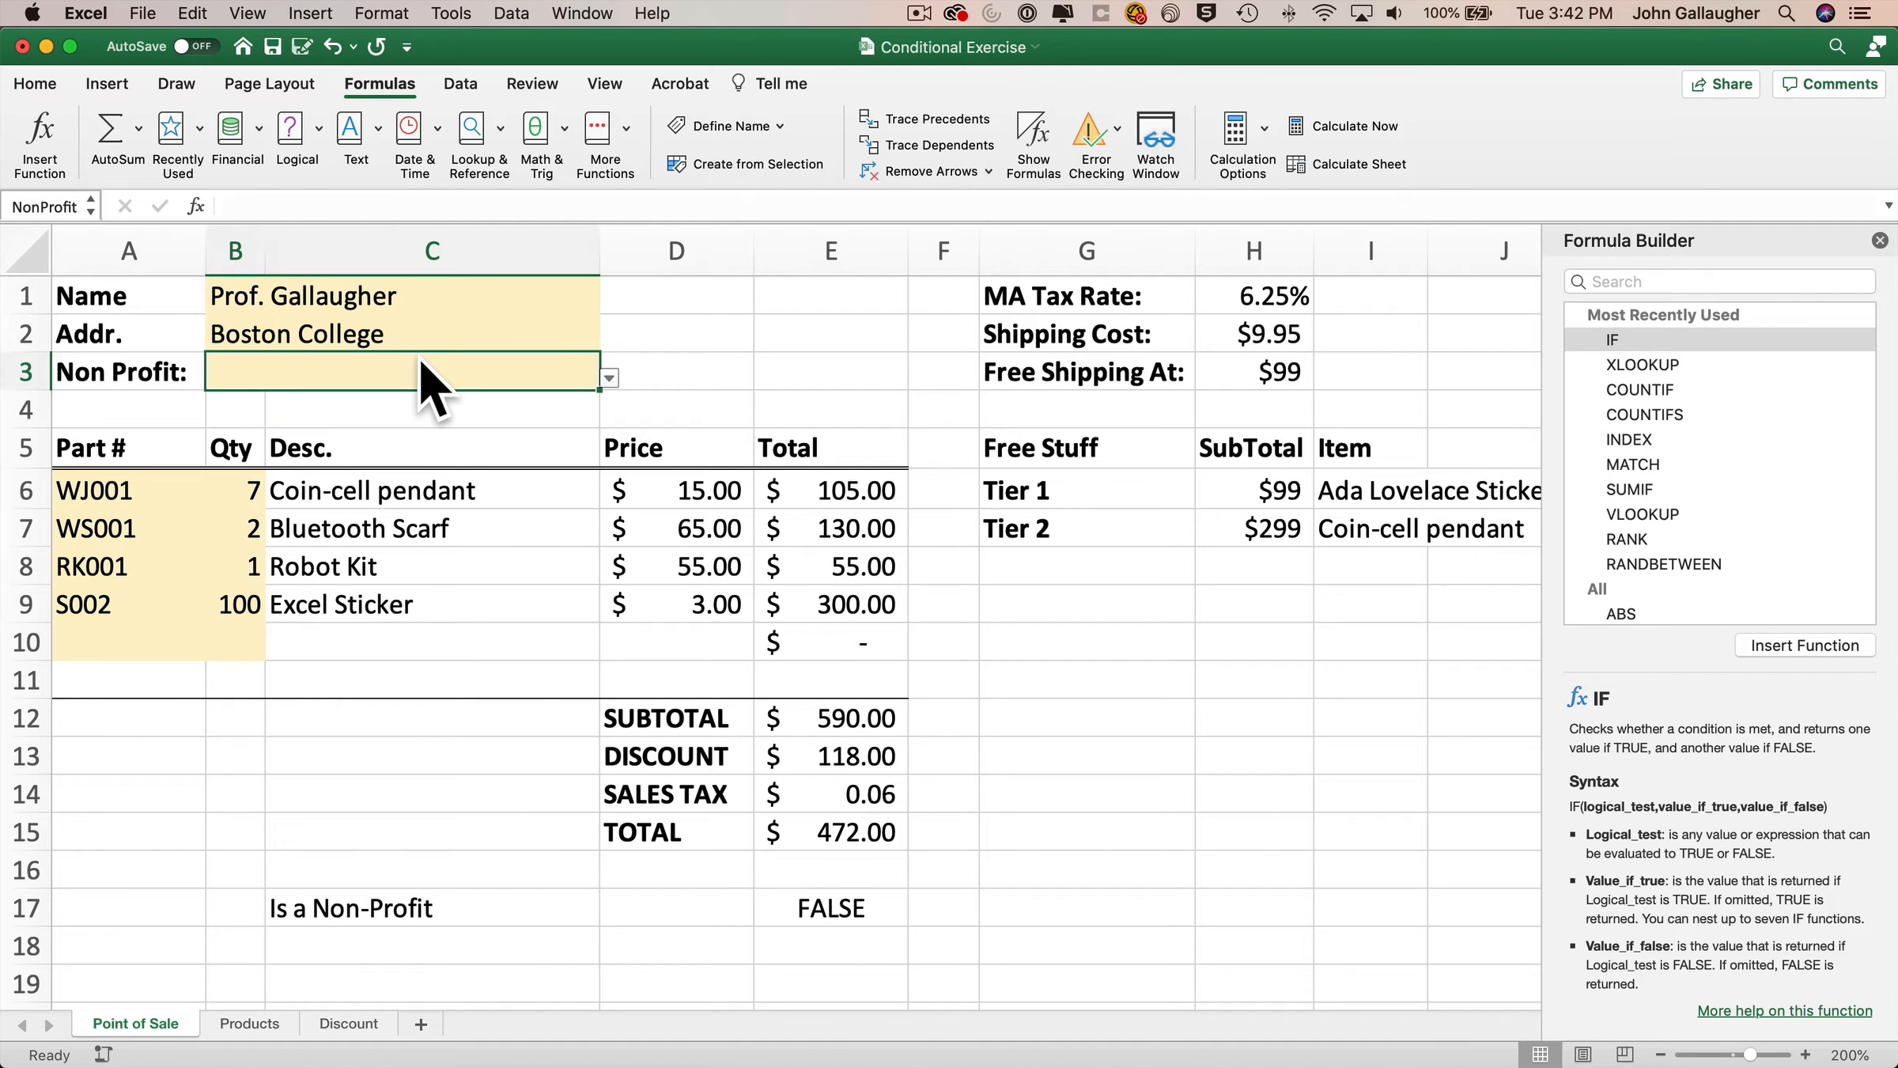
{"action": "key", "text": "Up"}
{"action": "key", "text": "Down"}
{"action": "key", "text": "Down"}
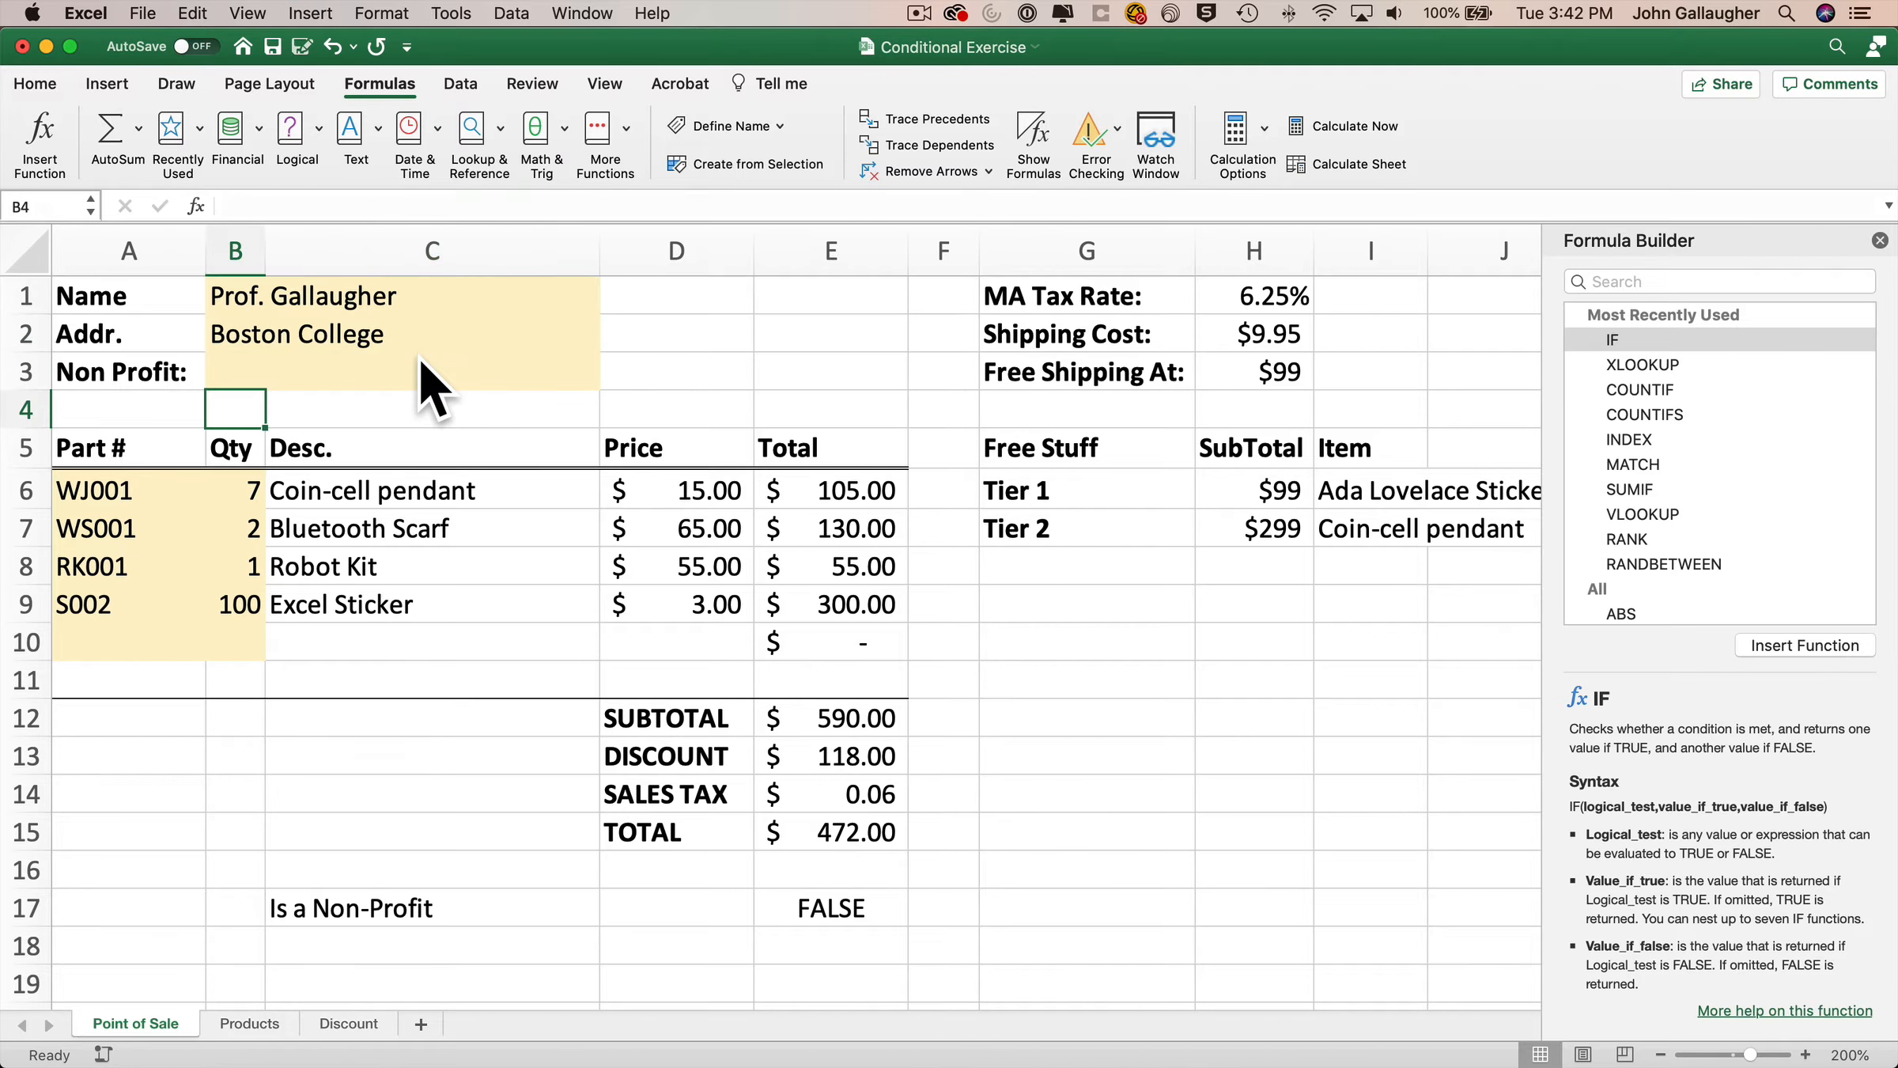
{"action": "key", "text": "Up"}
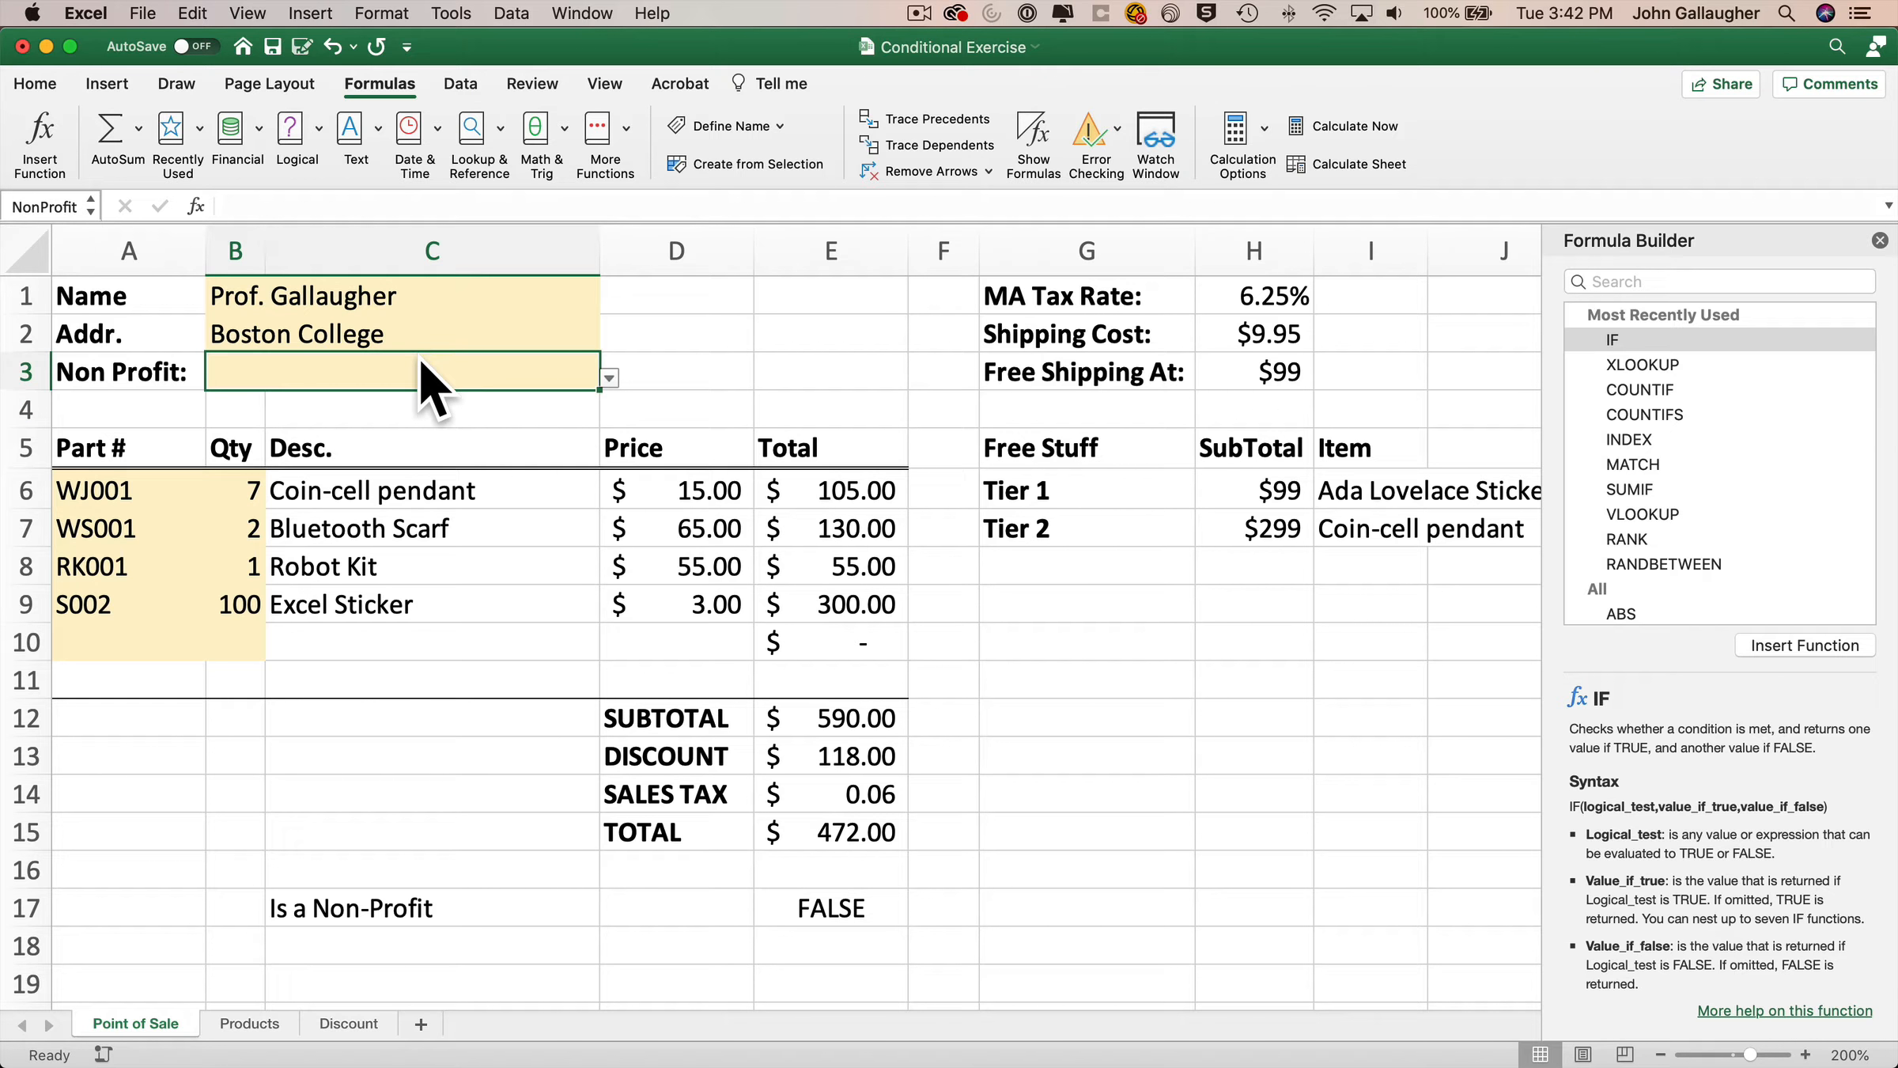
Try entering Y as the Non Profit value, then enter Yes instead.
{"action": "type", "text": "Y"}
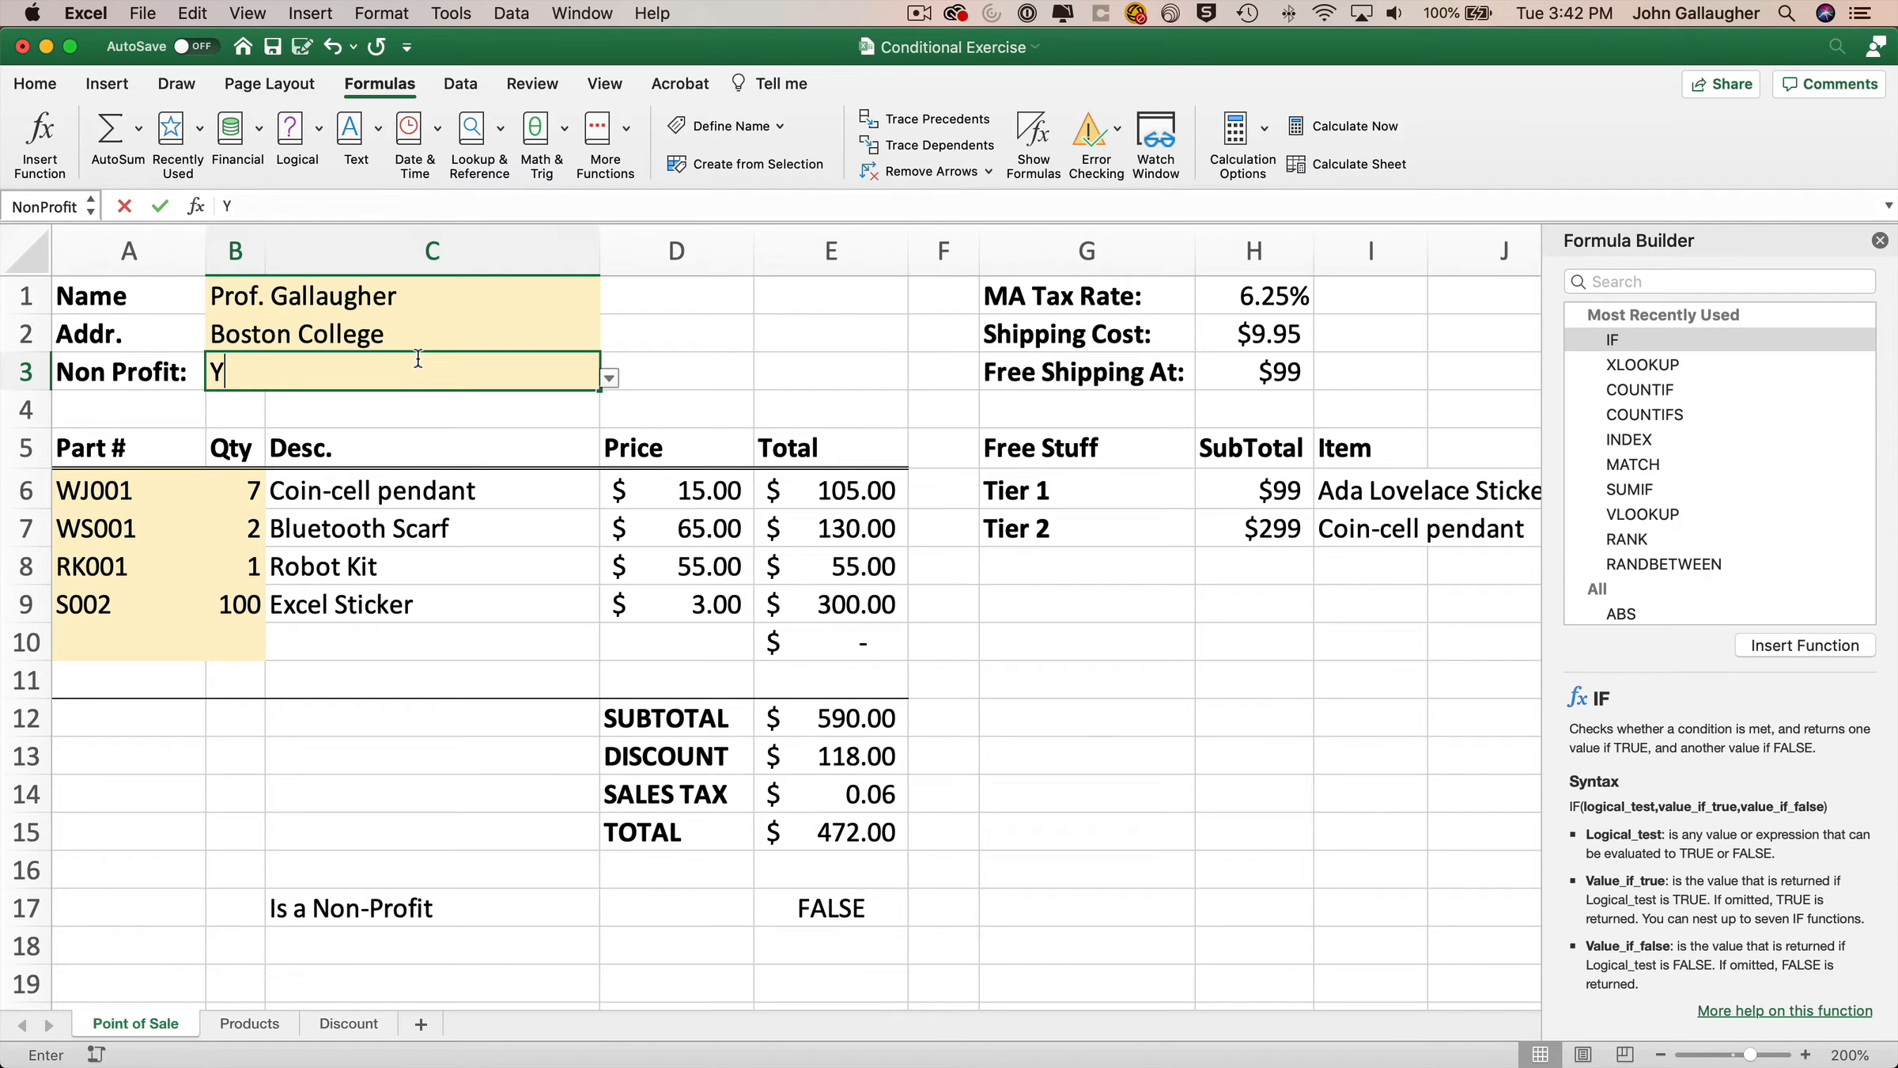
{"action": "key", "text": "Return"}
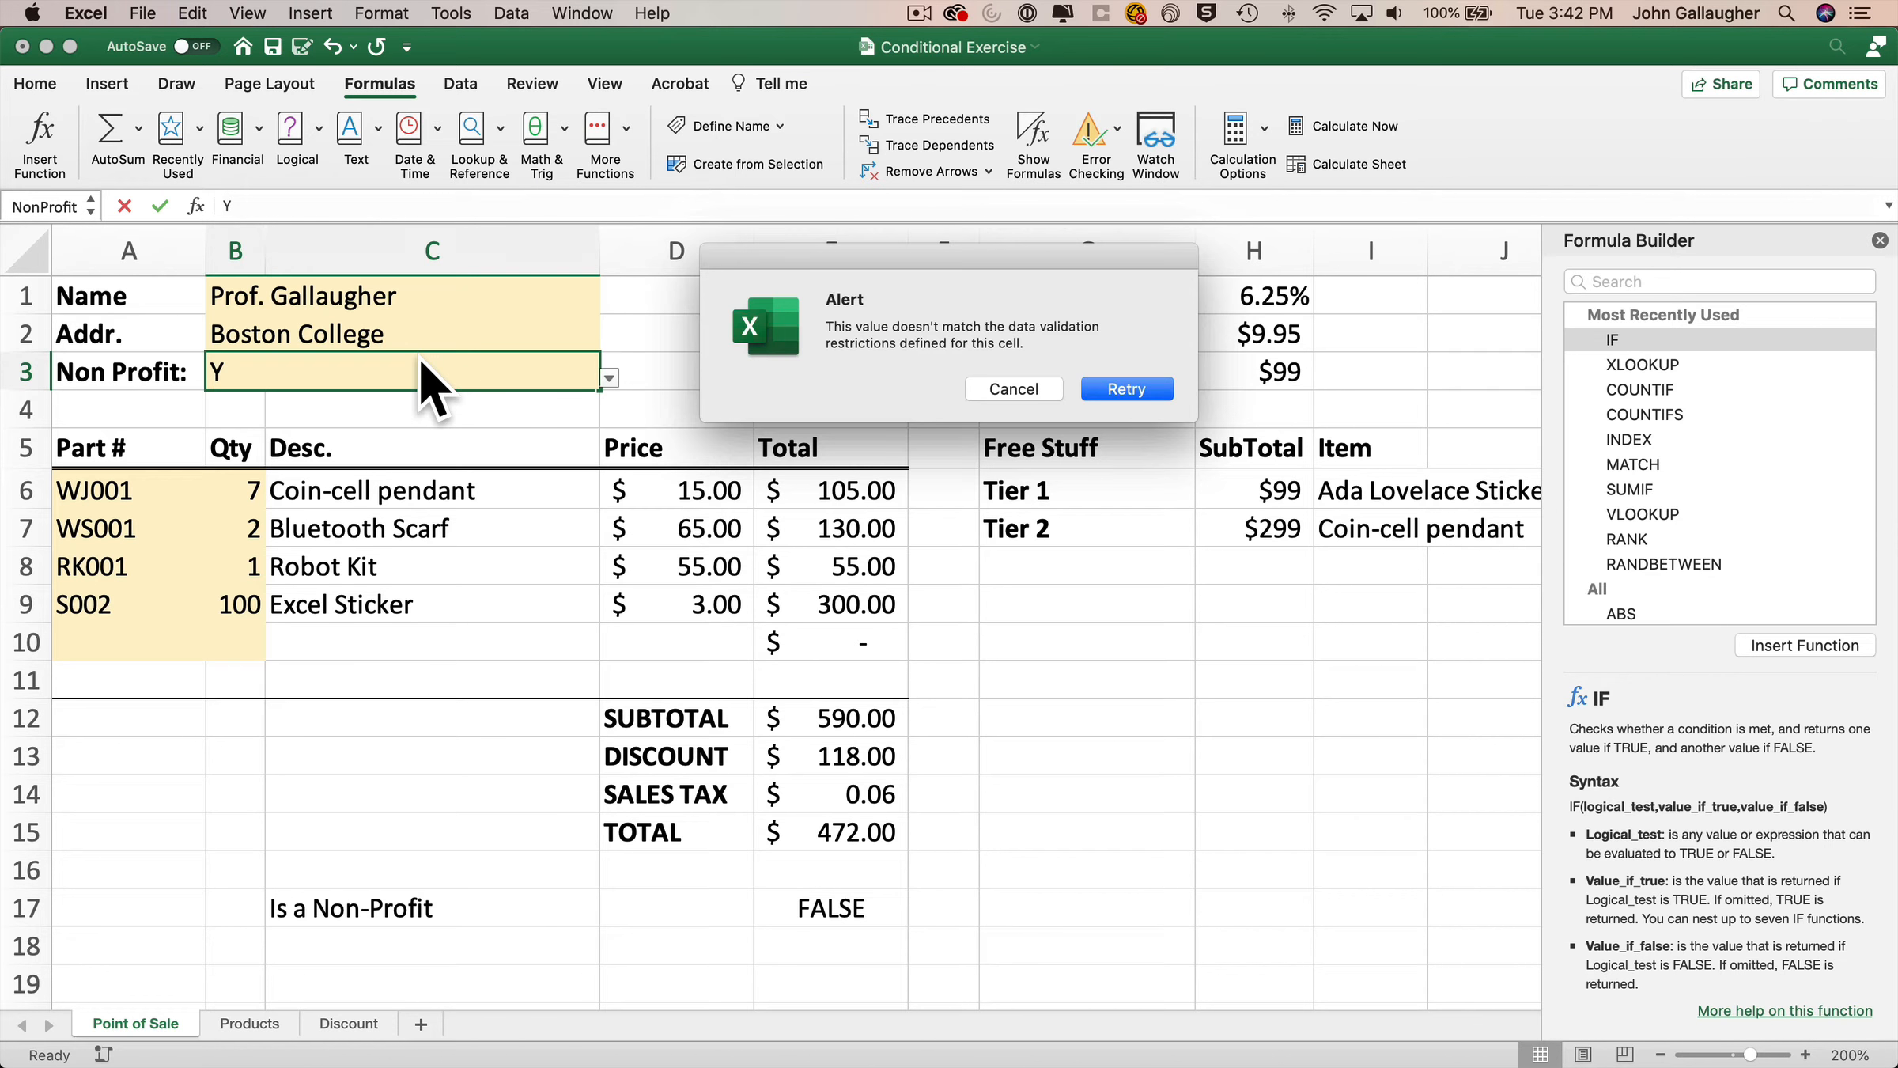
{"action": "key", "text": "Return"}
{"action": "key", "text": "BackSpace"}
{"action": "type", "text": "Yes"}
{"action": "key", "text": "Return"}
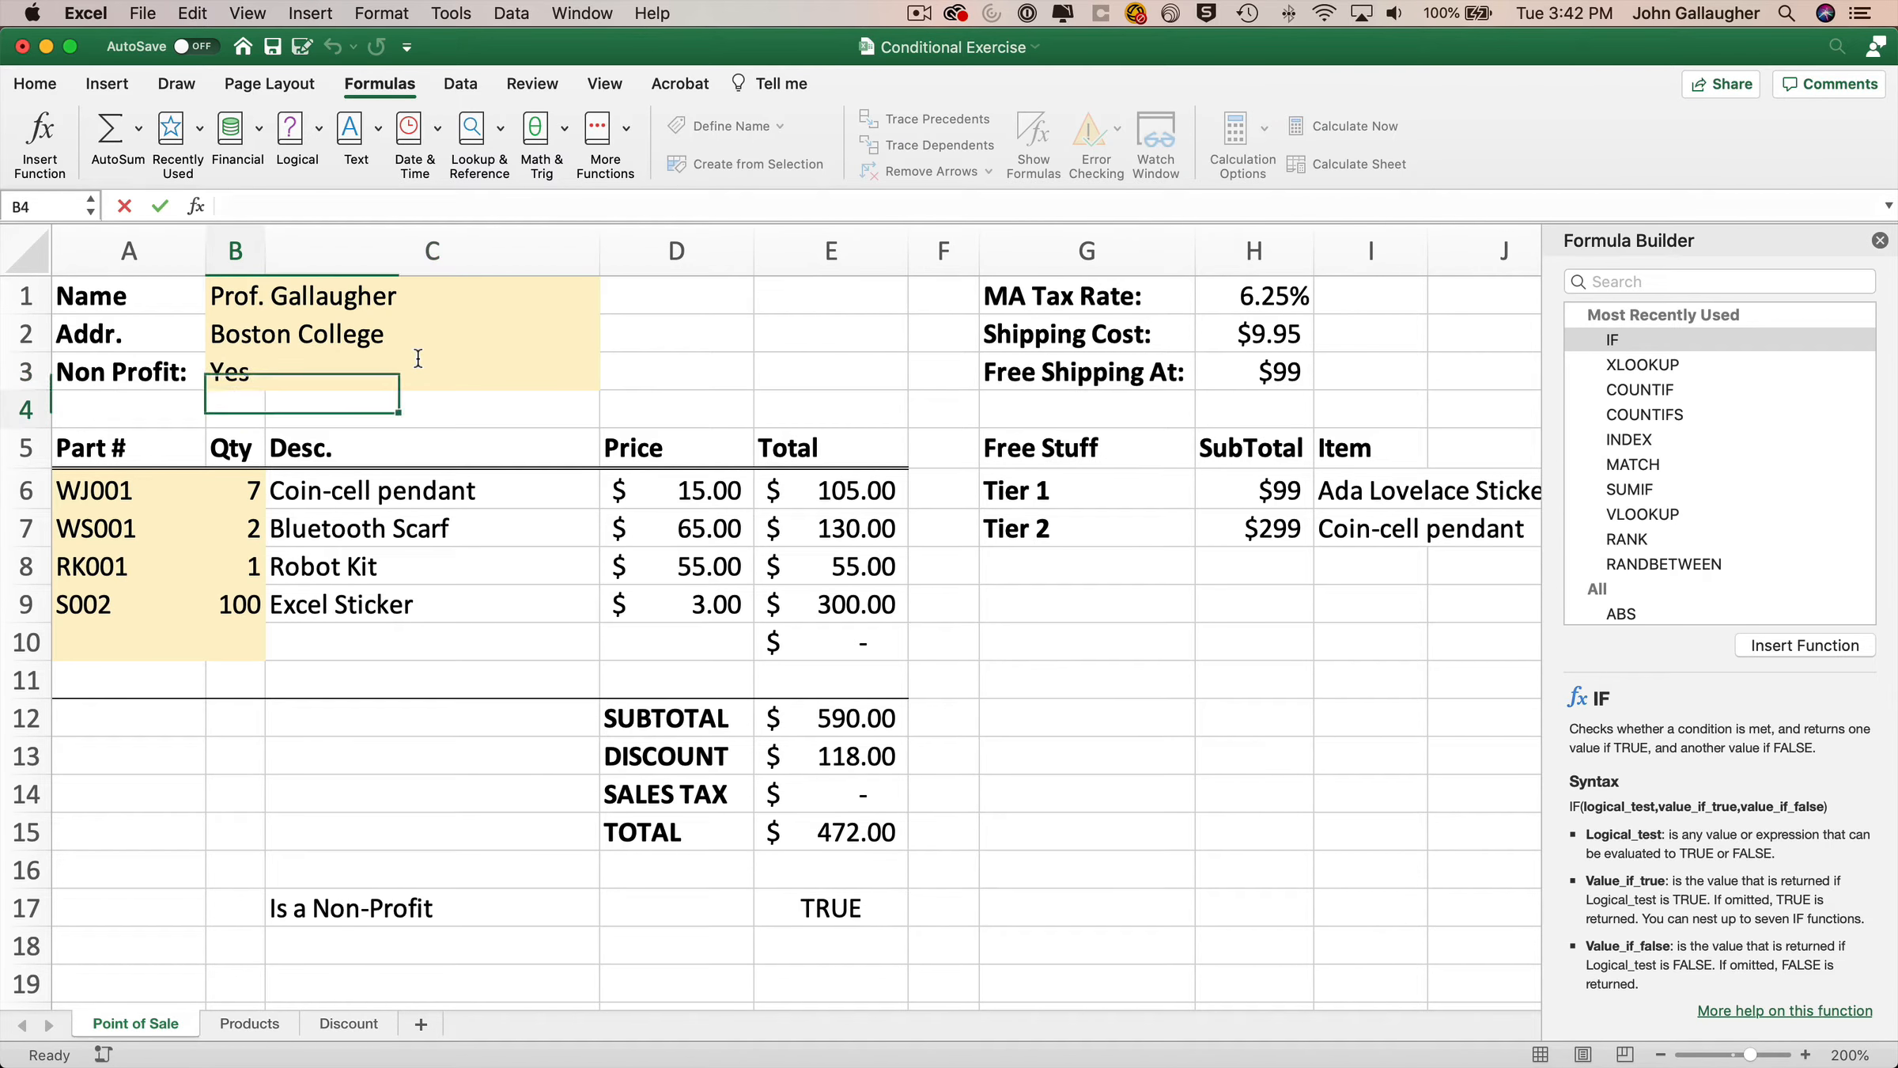
Re-enter No for the Non Profit value, clearing the cell and picking No from its list.
{"action": "left_click", "coordinate": [419, 358]}
{"action": "type", "text": "No"}
{"action": "key", "text": "Return"}
{"action": "left_click", "coordinate": [418, 358]}
{"action": "key", "text": "Delete"}
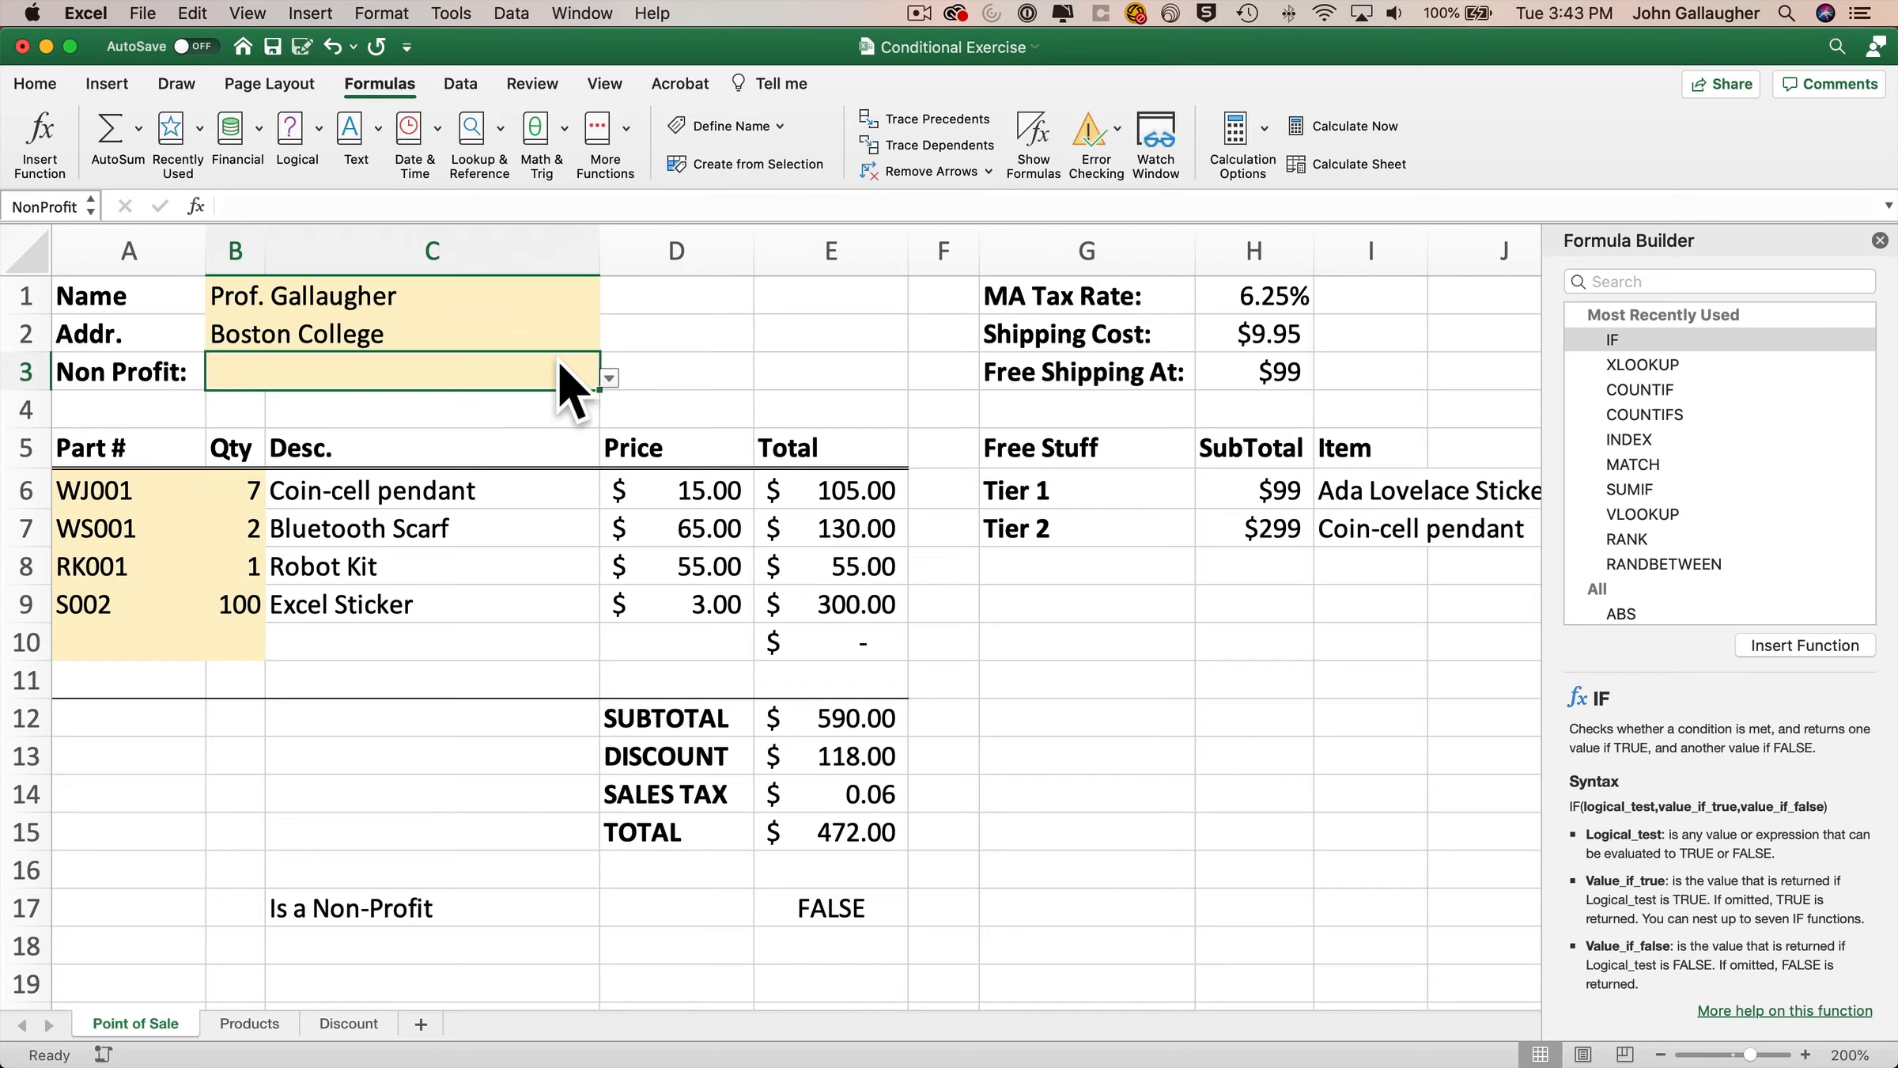
{"action": "left_click", "coordinate": [609, 378]}
{"action": "left_click", "coordinate": [238, 427]}
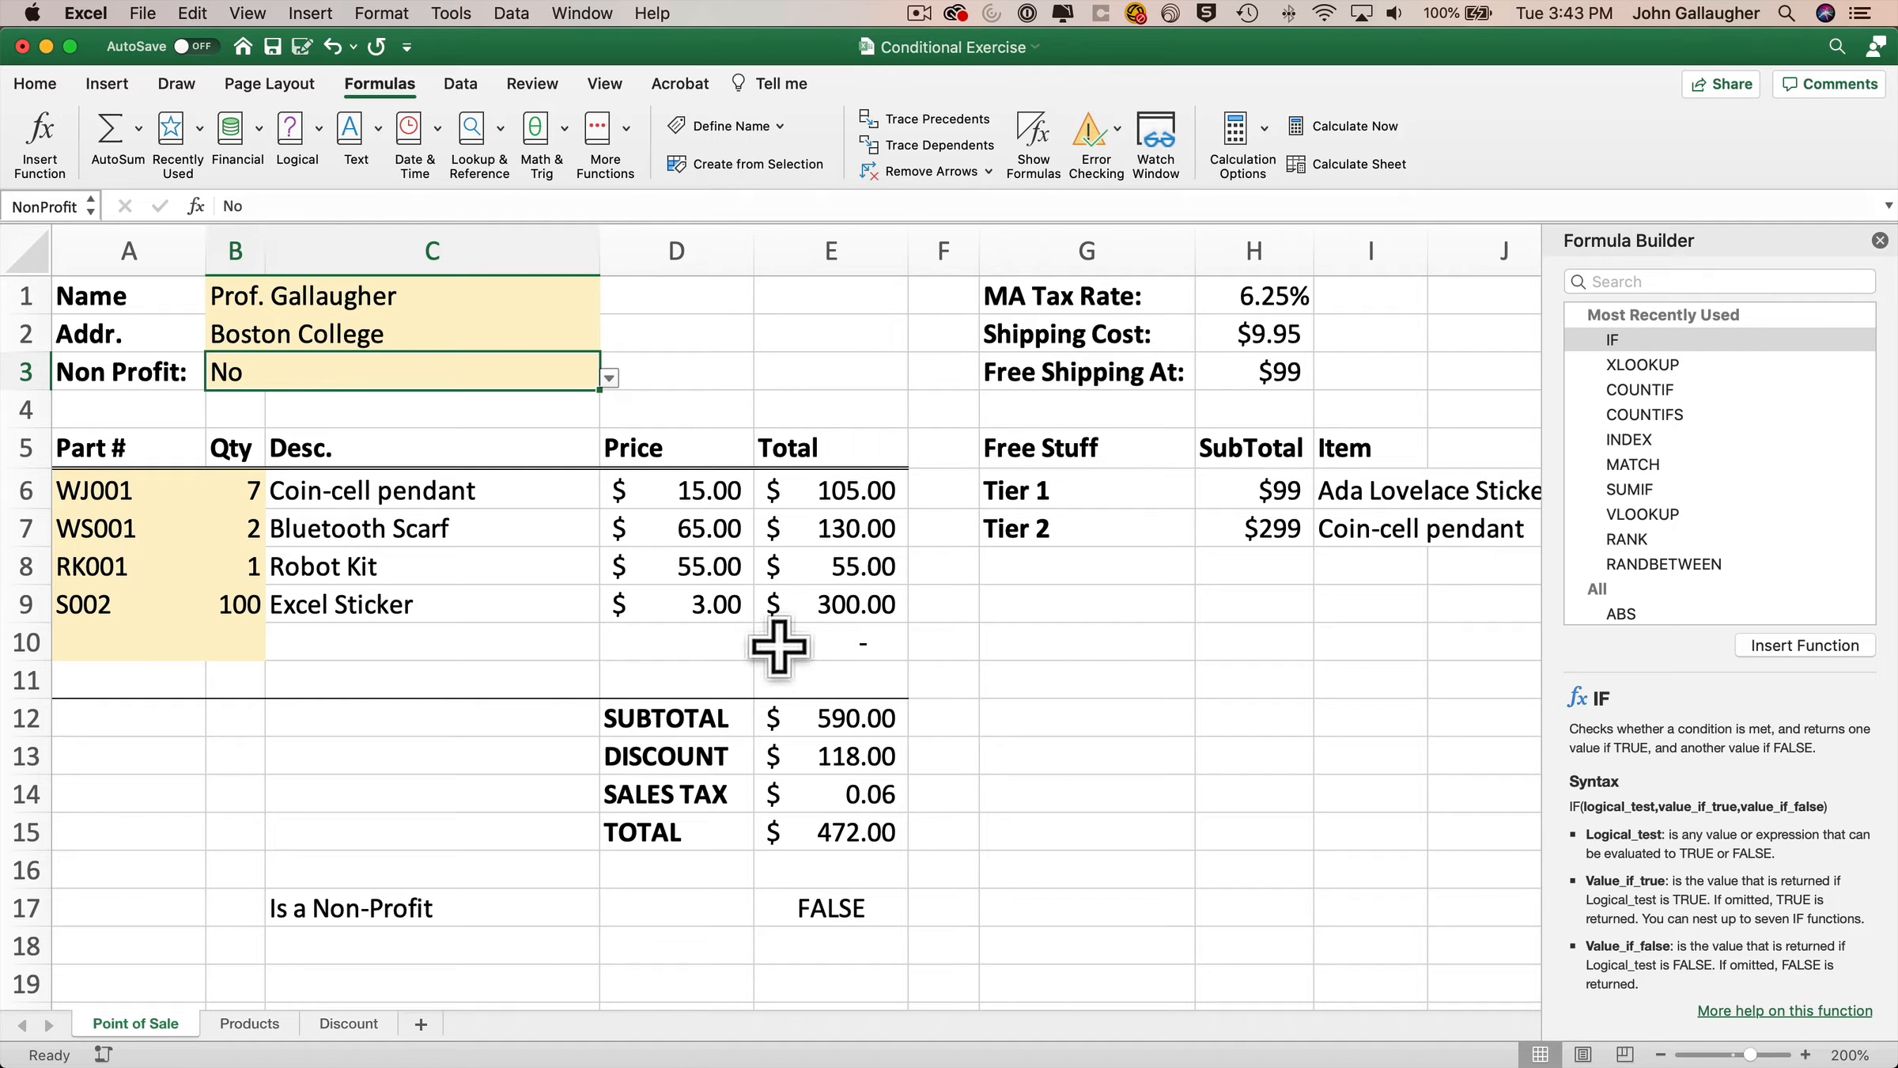
Change the E14 value_if_true argument to SubTotal-Discount*TaxRate by pointing at the subtotal and discount cells.
{"action": "left_click", "coordinate": [844, 797]}
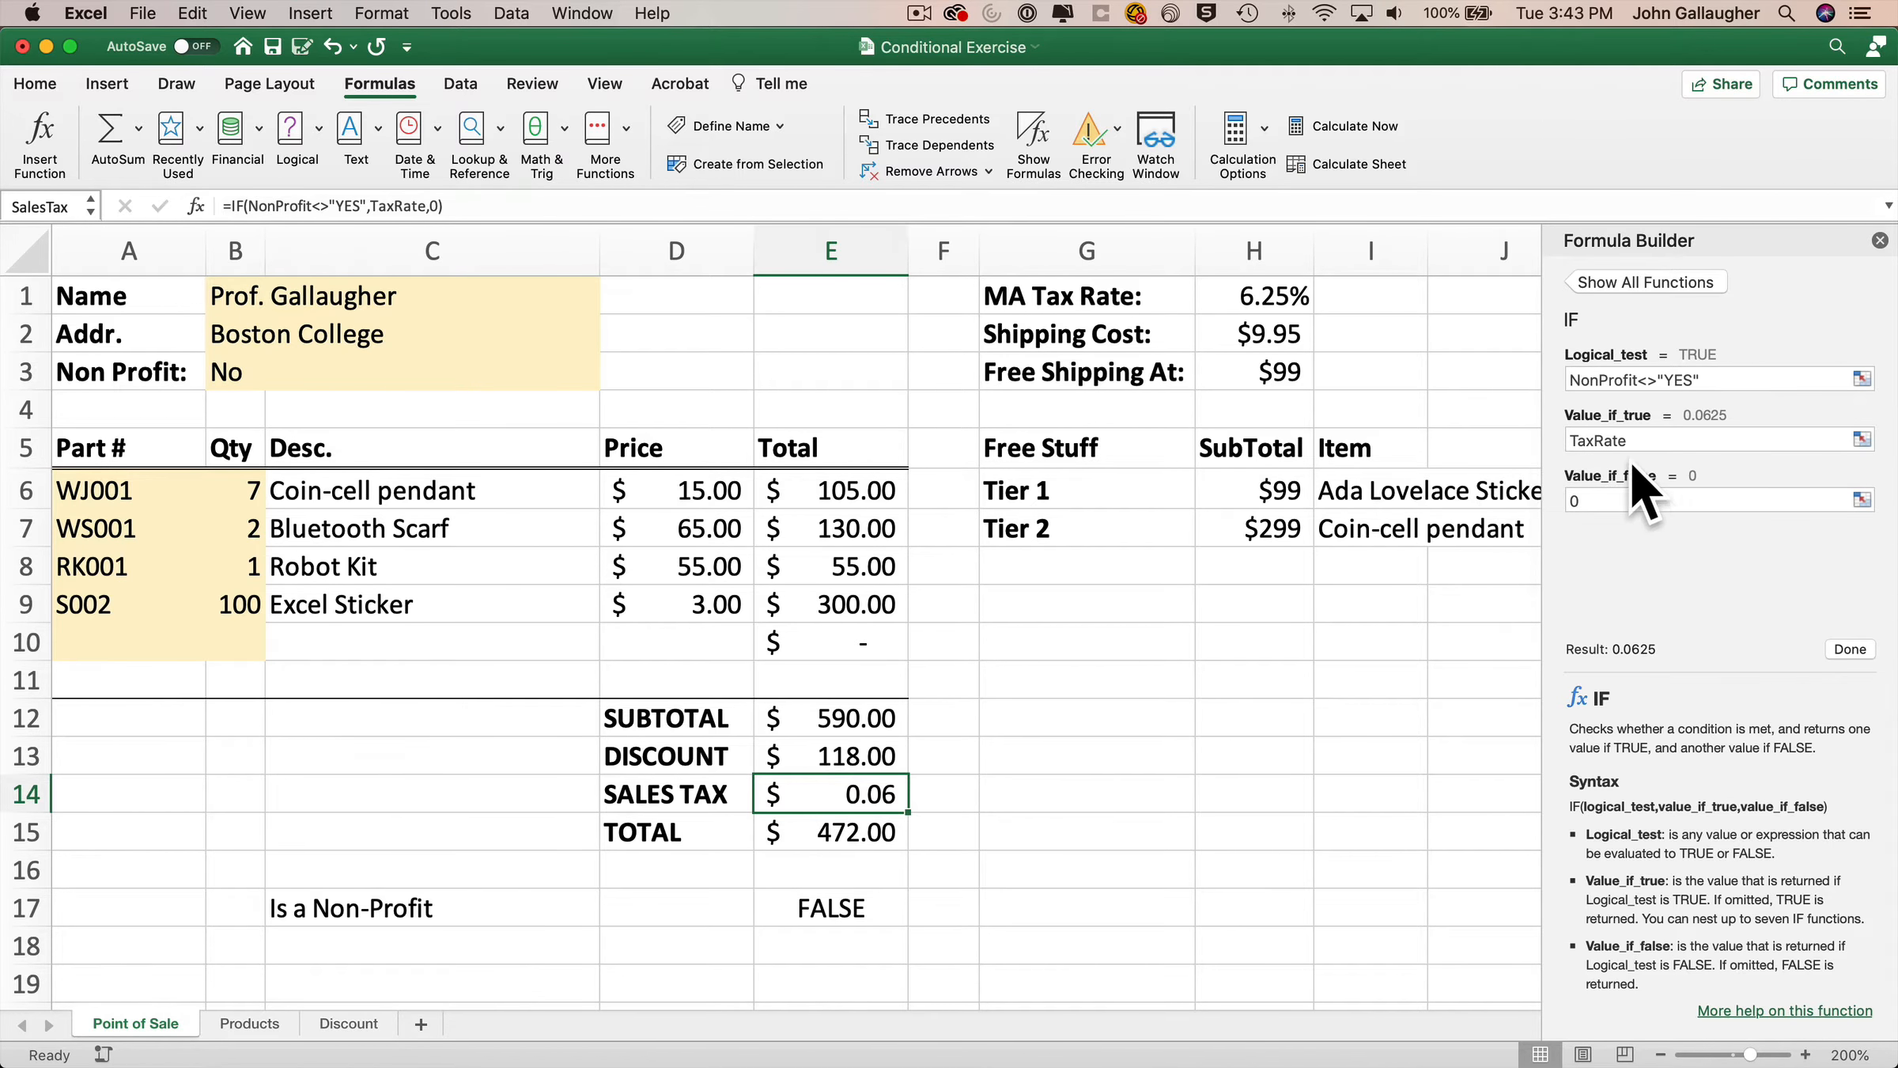
{"action": "left_click", "coordinate": [1574, 440]}
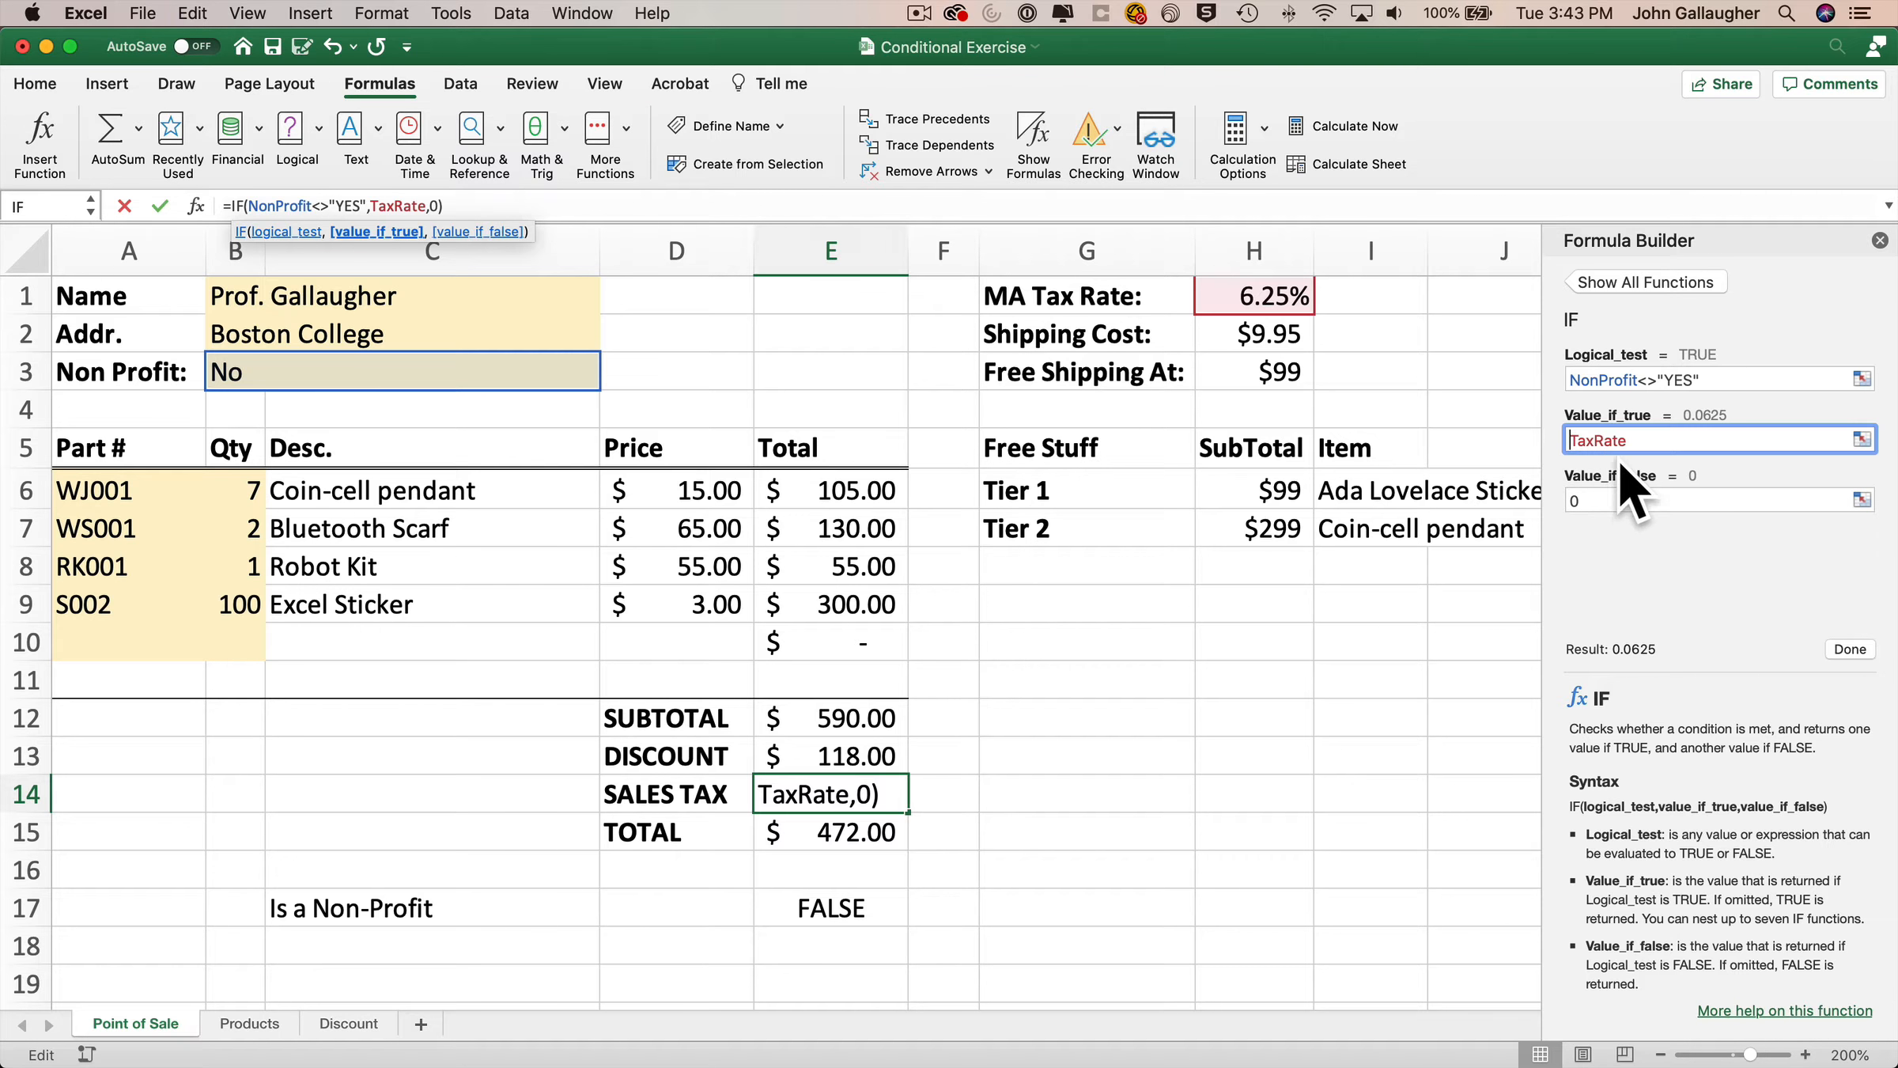
{"action": "left_click", "coordinate": [869, 720]}
{"action": "type", "text": "-"}
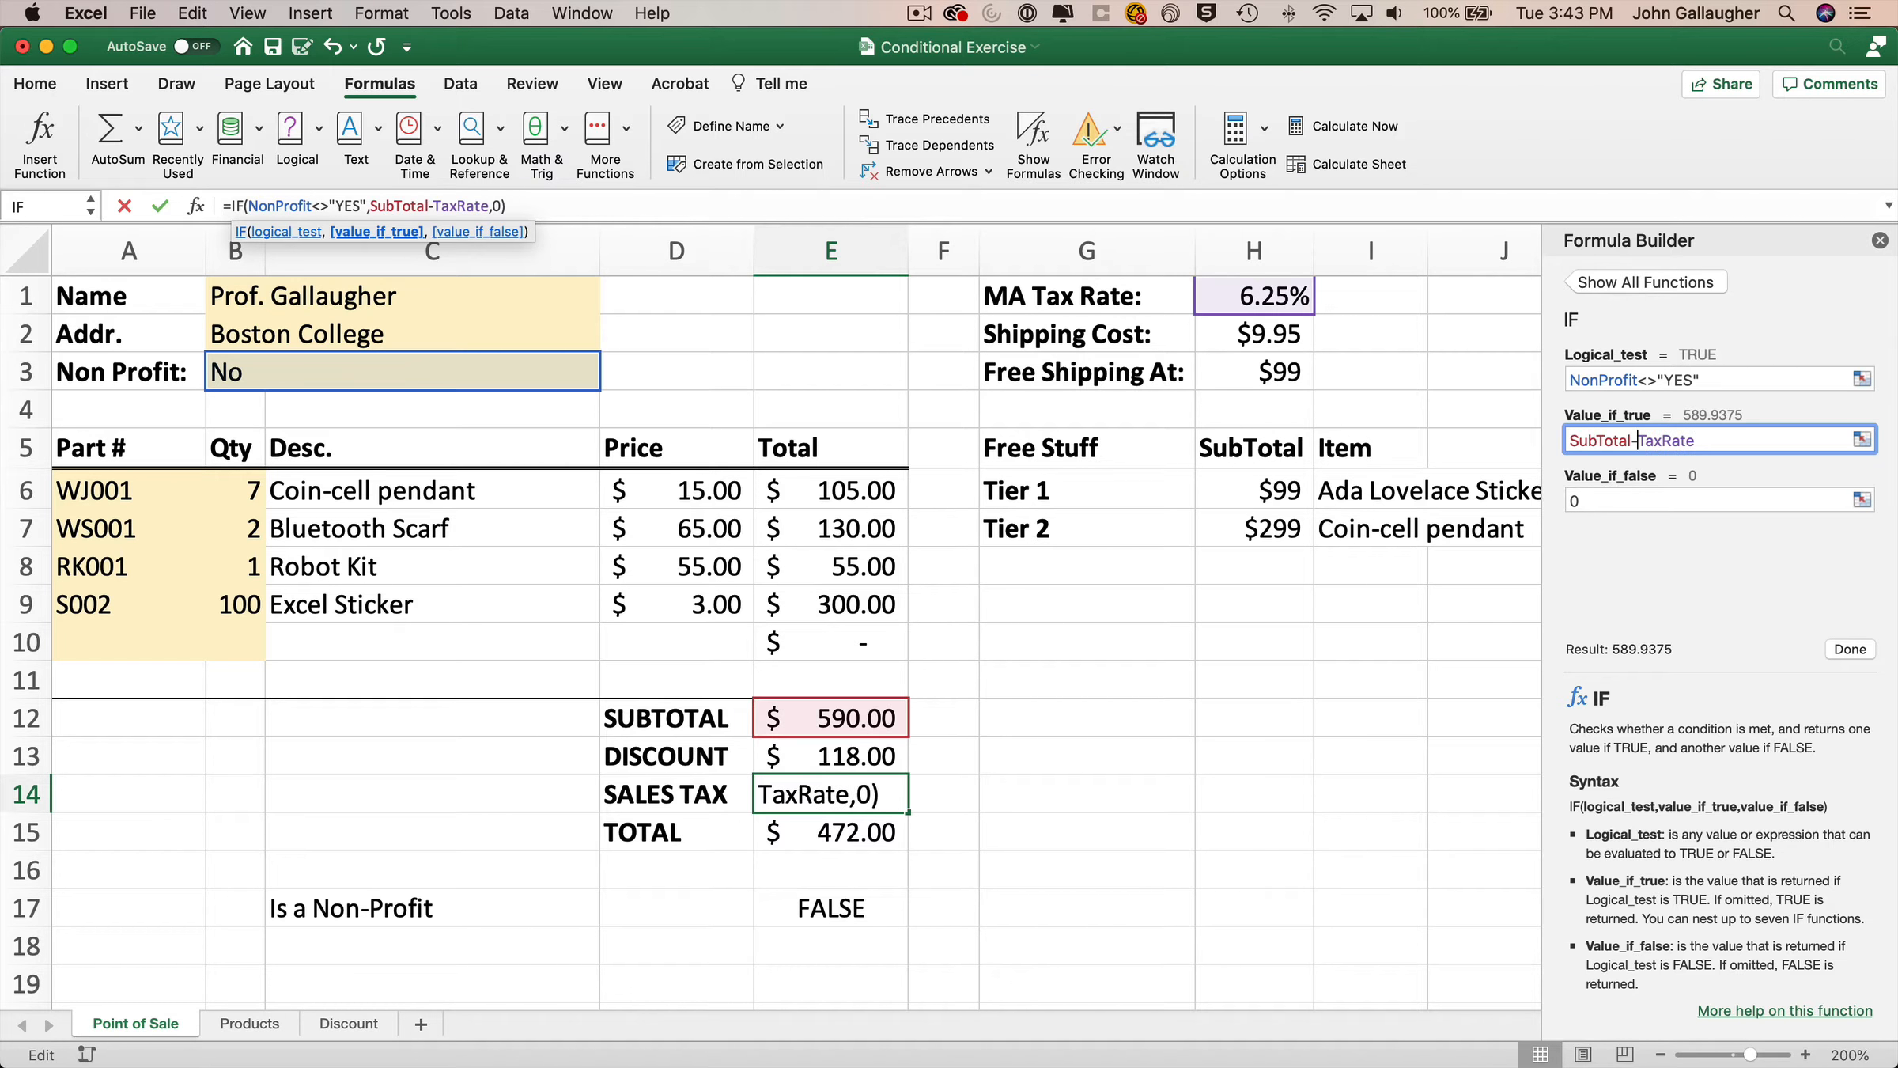
{"action": "left_click", "coordinate": [866, 759]}
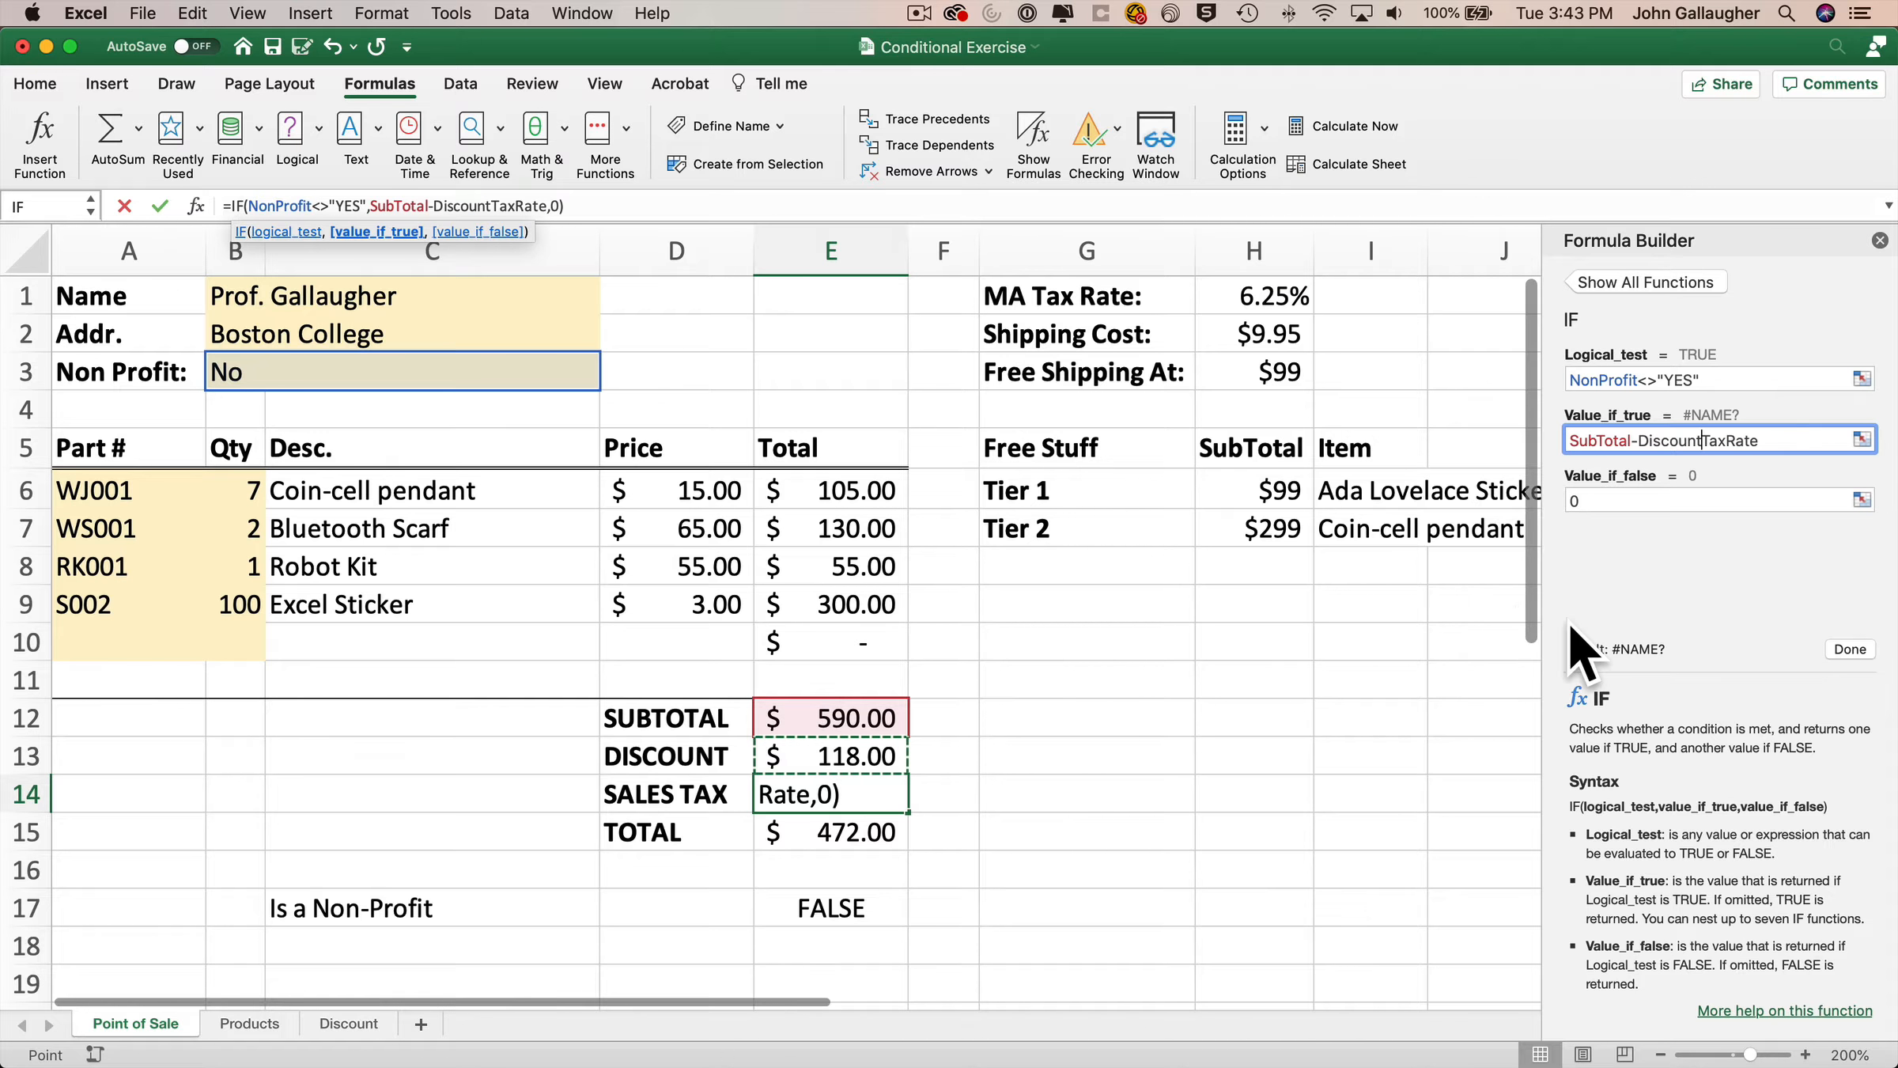
{"action": "type", "text": "*"}
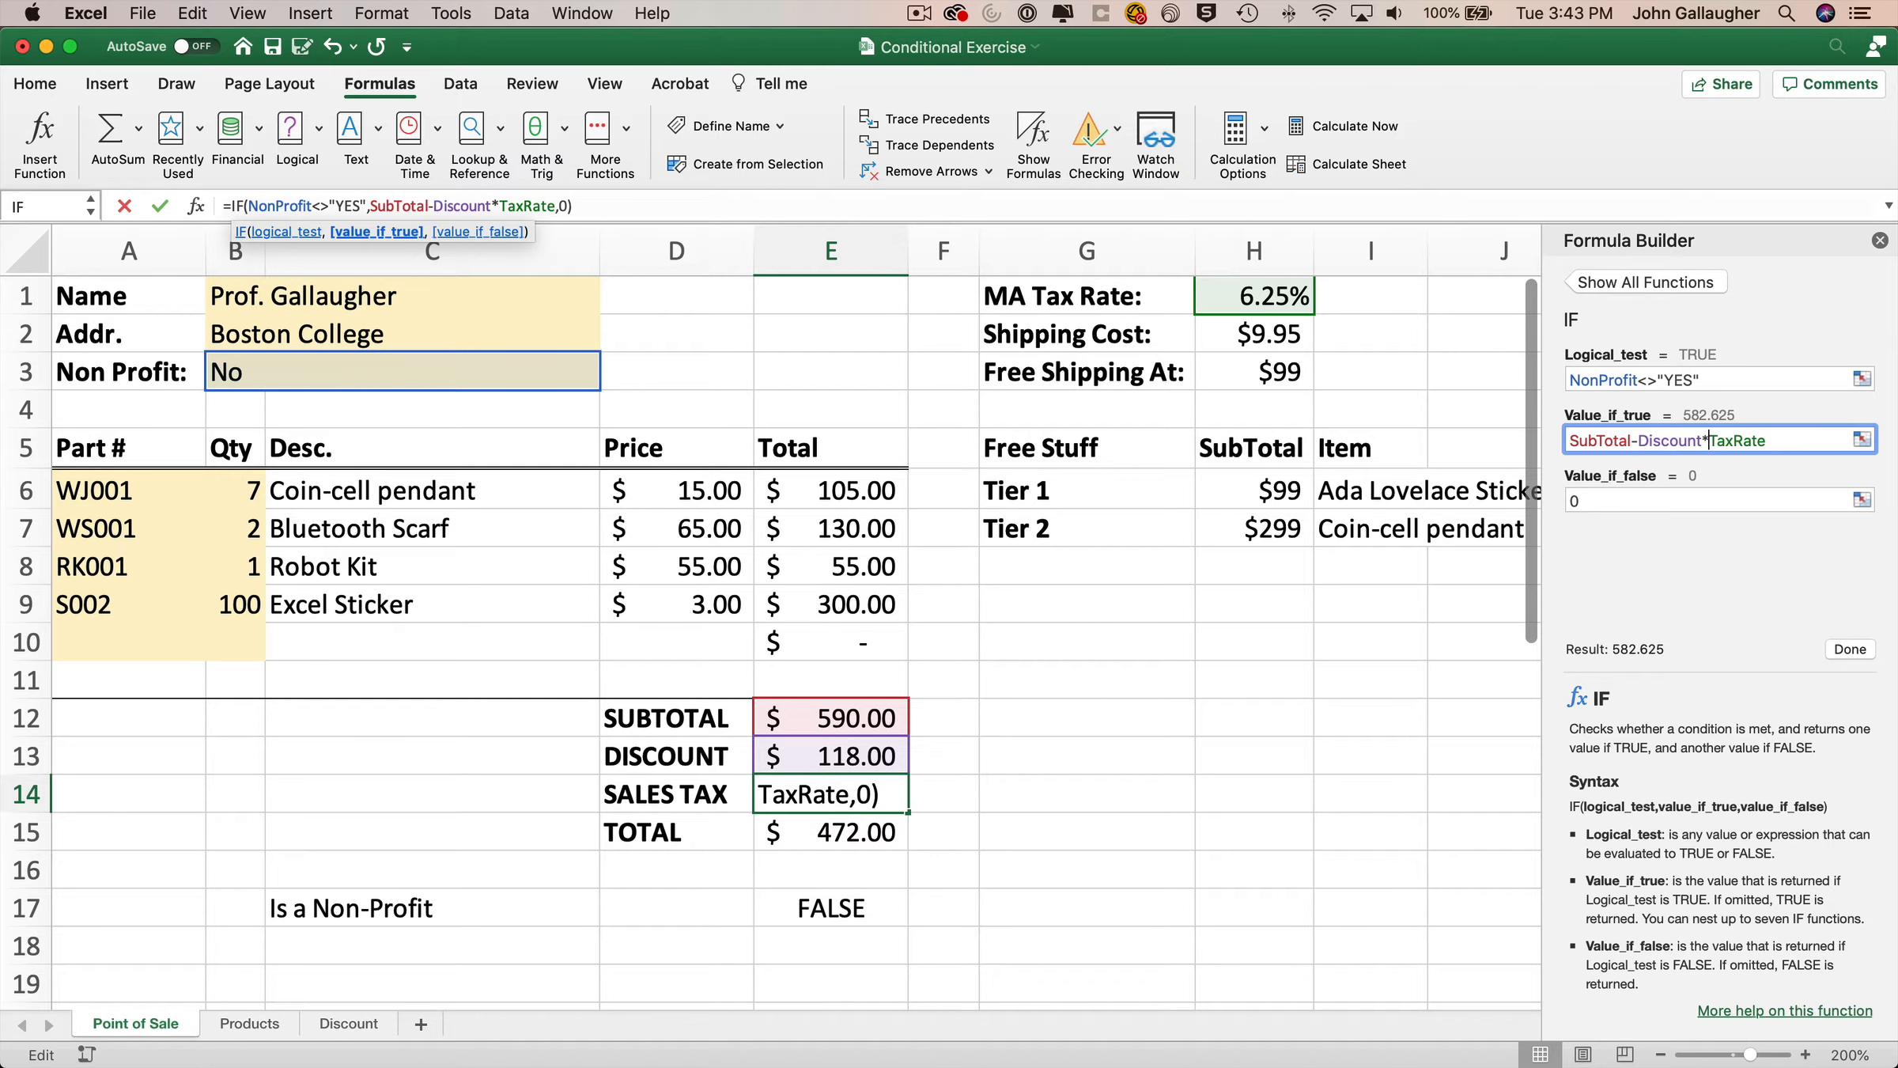
{"action": "left_click", "coordinate": [1851, 649]}
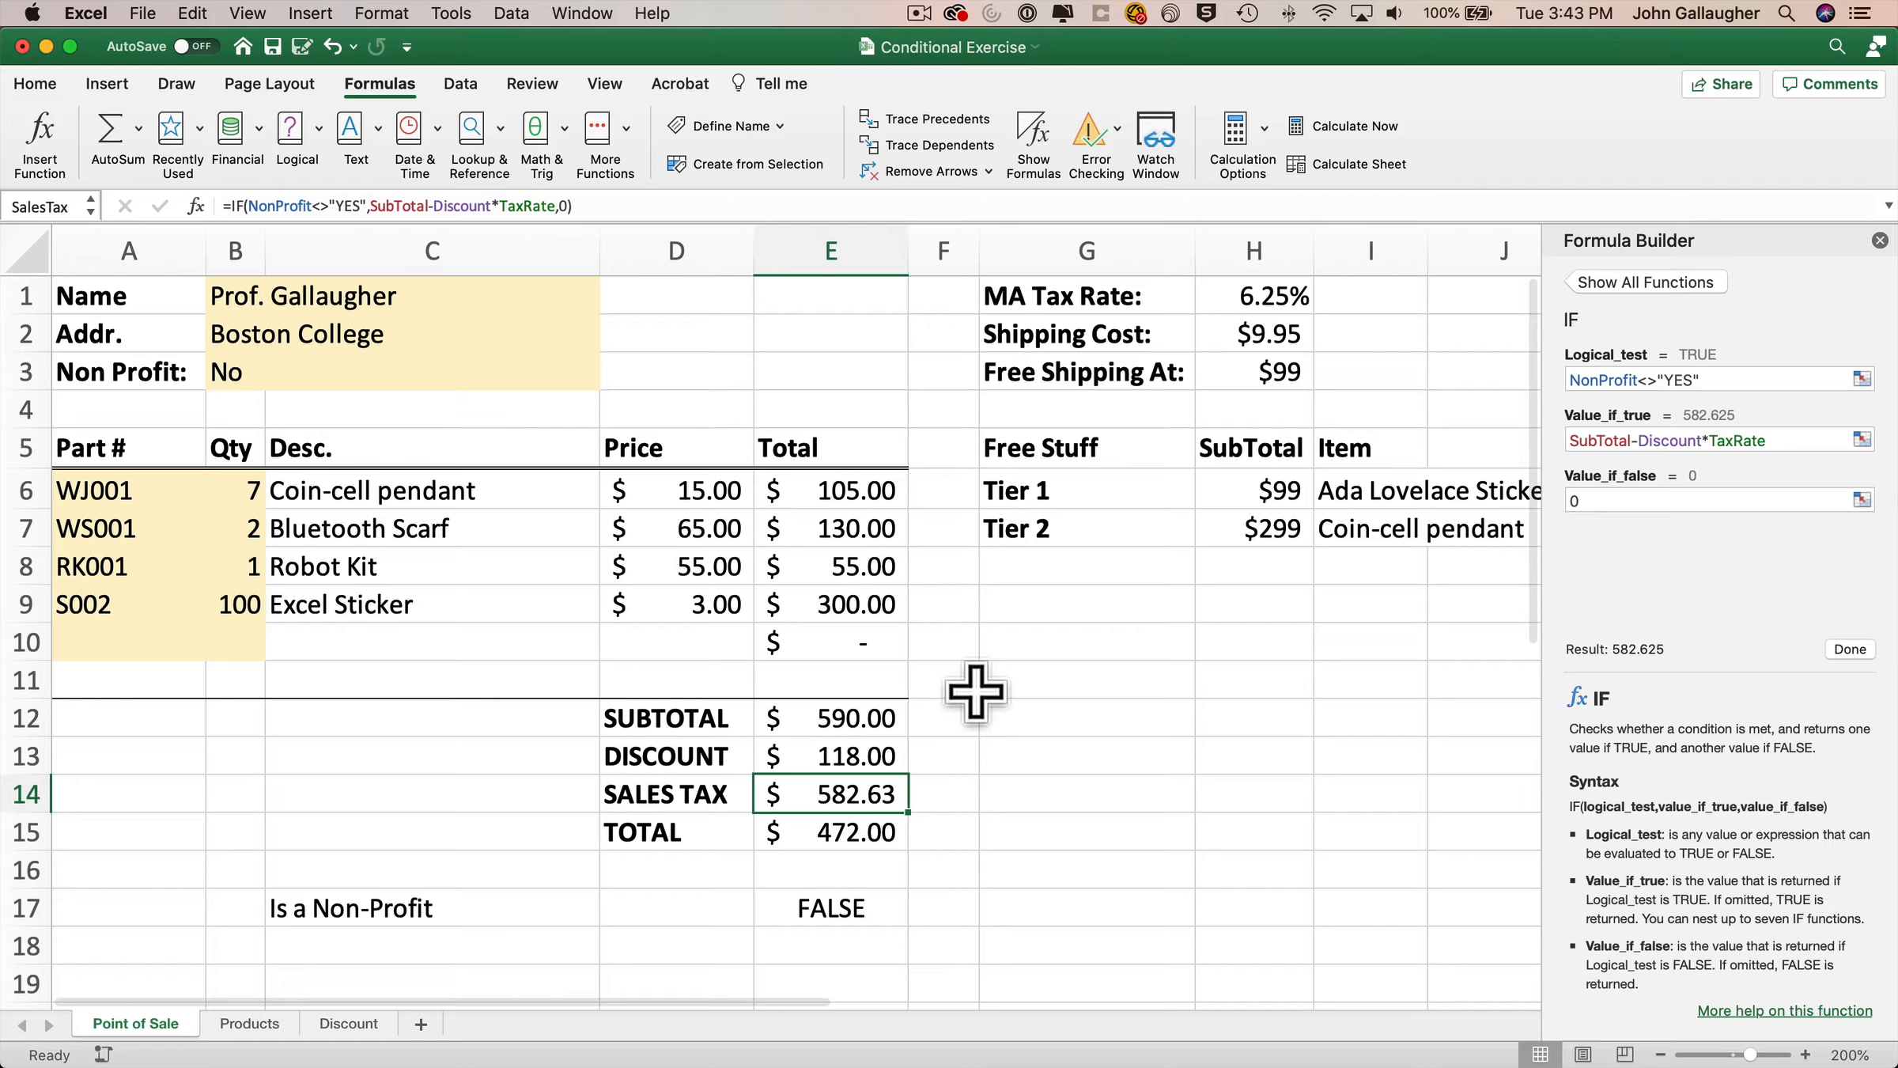
Wrap SubTotal-Discount in parentheses so the value_if_true becomes (SubTotal-Discount)*TaxRate.
{"action": "left_click", "coordinate": [1570, 438]}
{"action": "left_click", "coordinate": [1702, 439]}
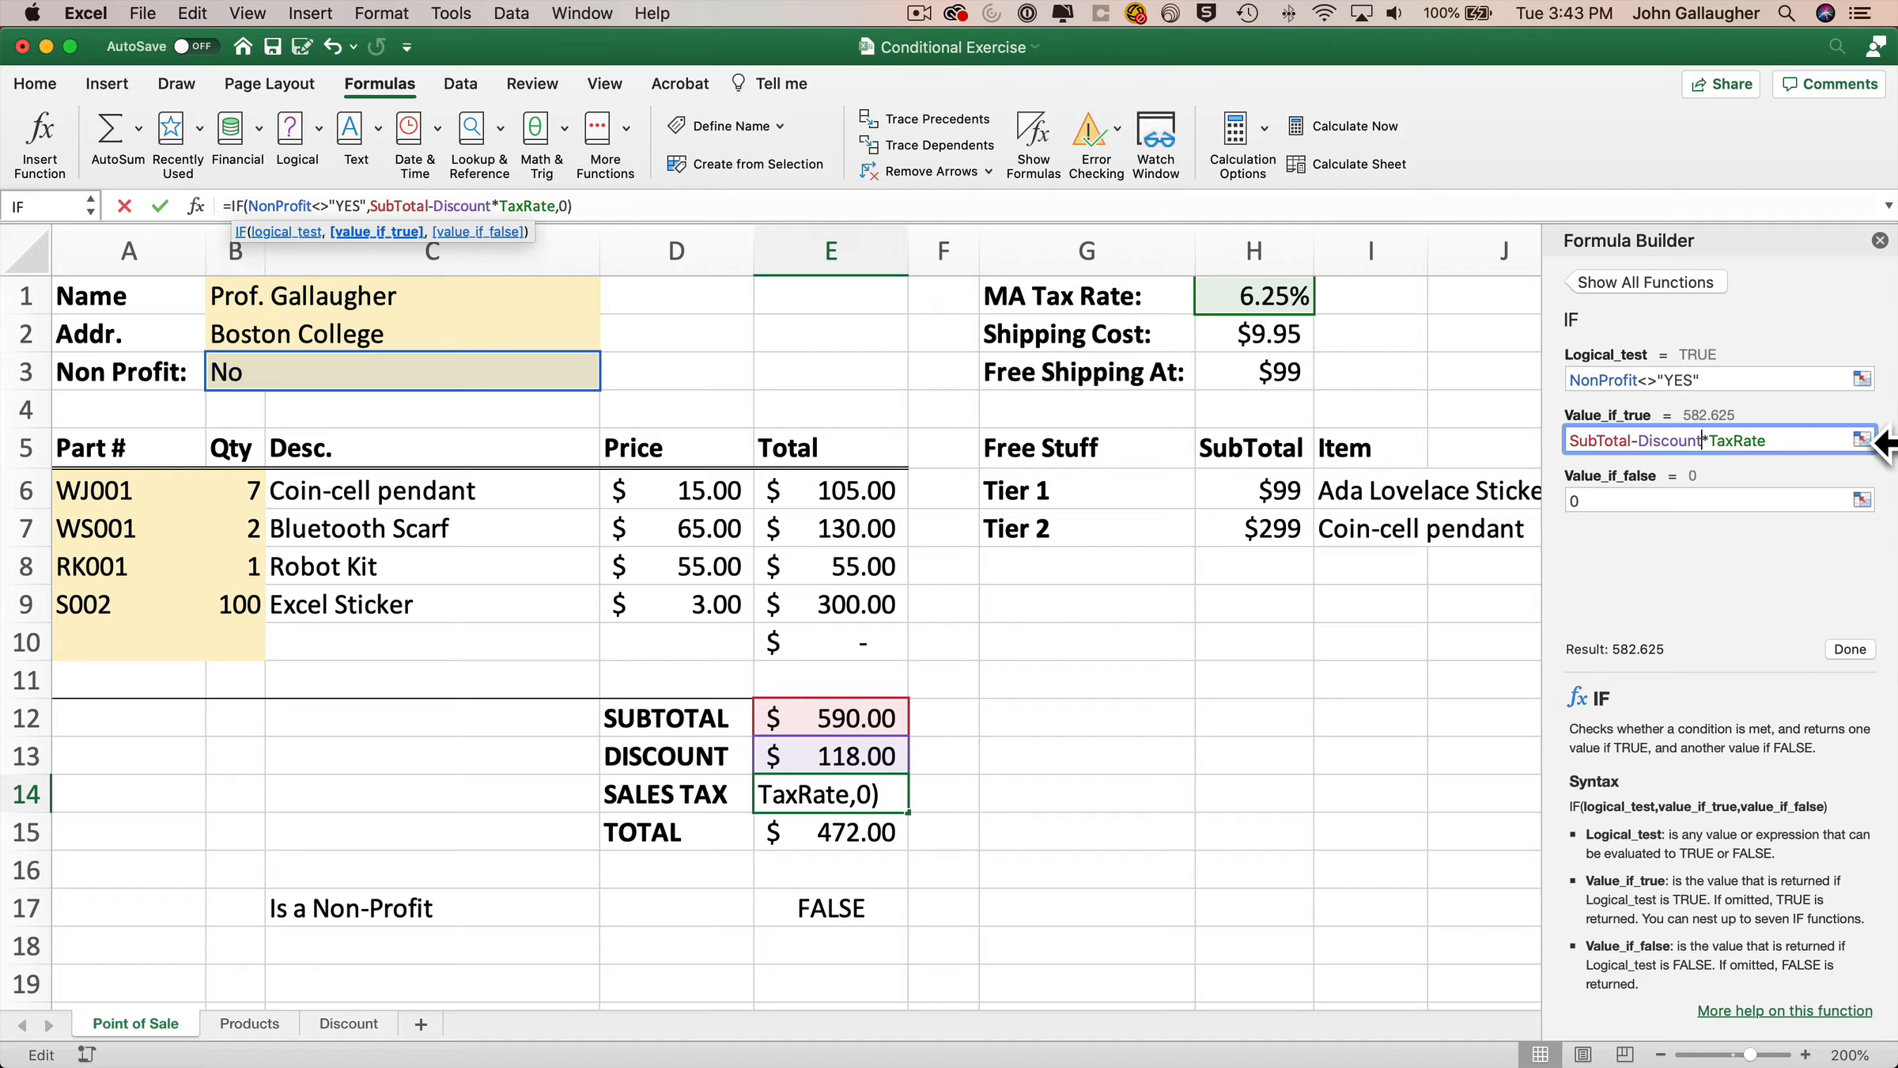
{"action": "type", "text": ")"}
{"action": "key", "text": "alt+shift+Left"}
{"action": "key", "text": "alt+shift+Left"}
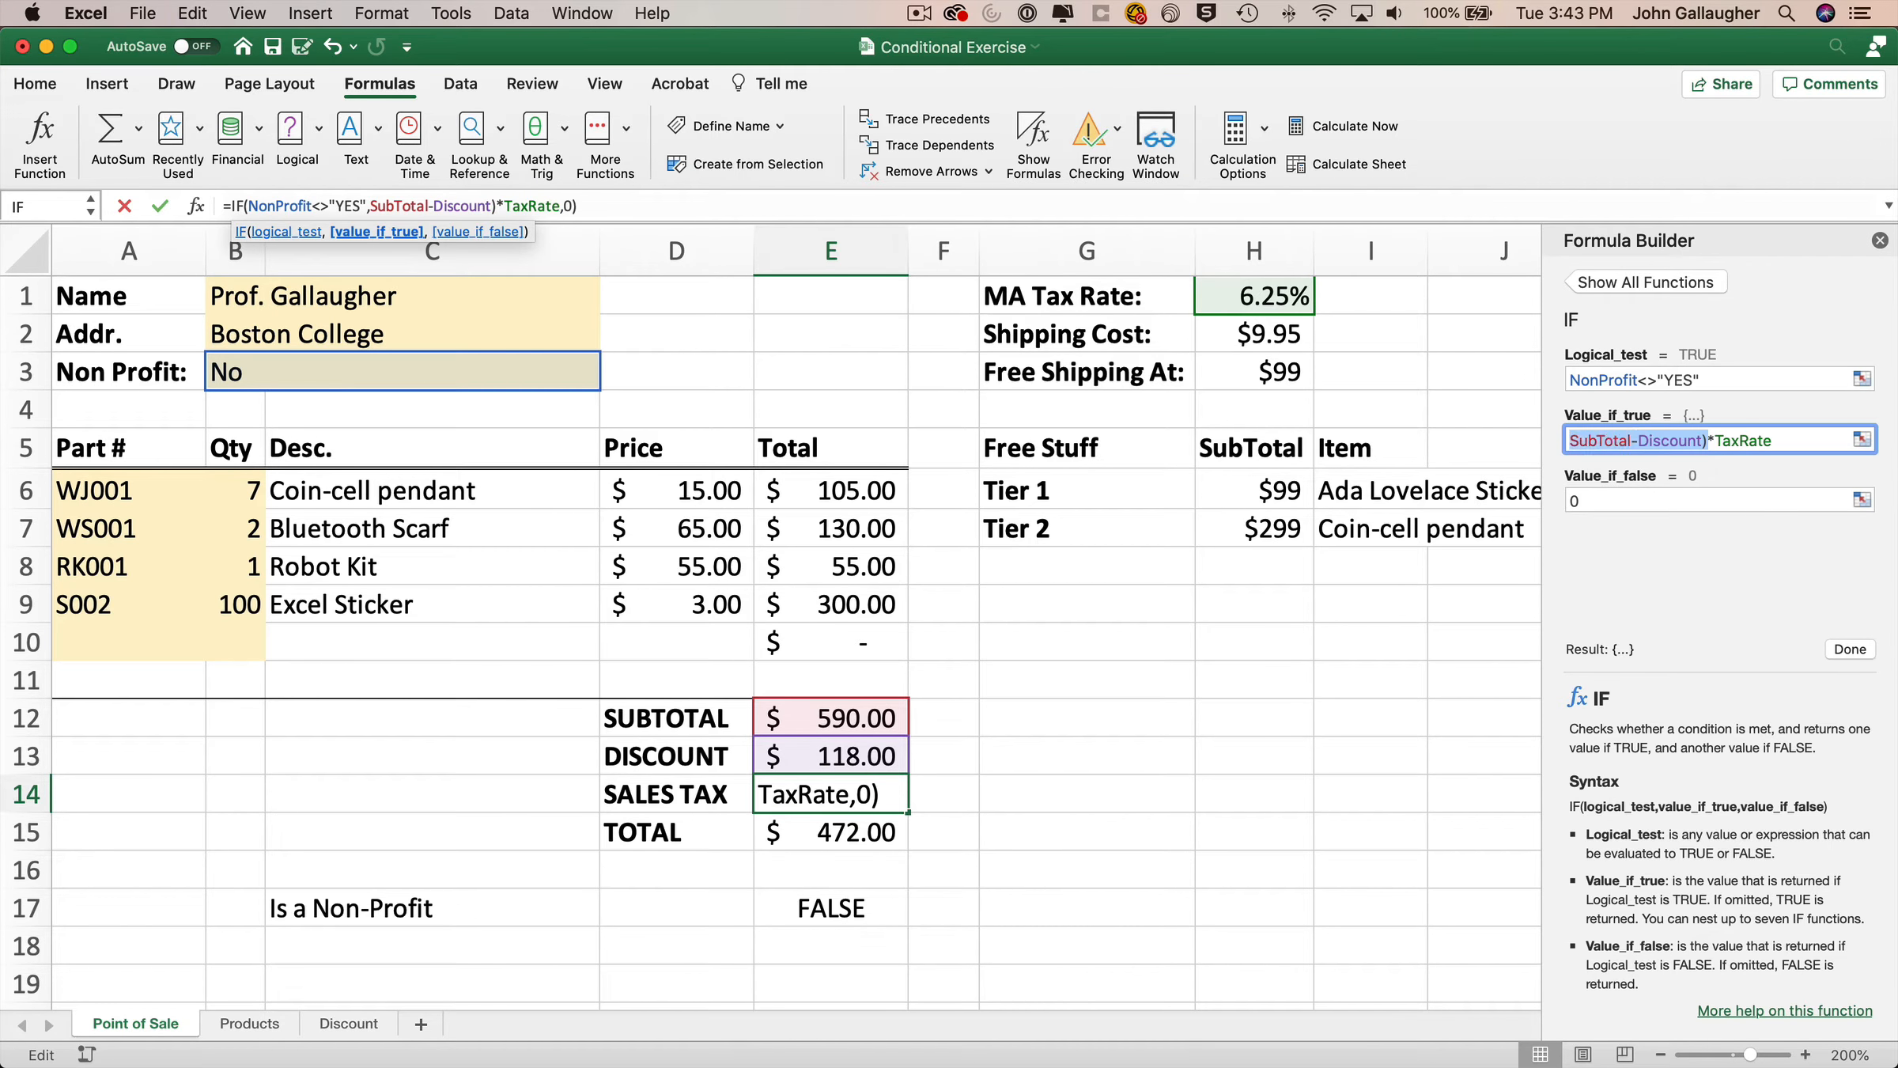
{"action": "key", "text": "Left"}
{"action": "type", "text": "("}
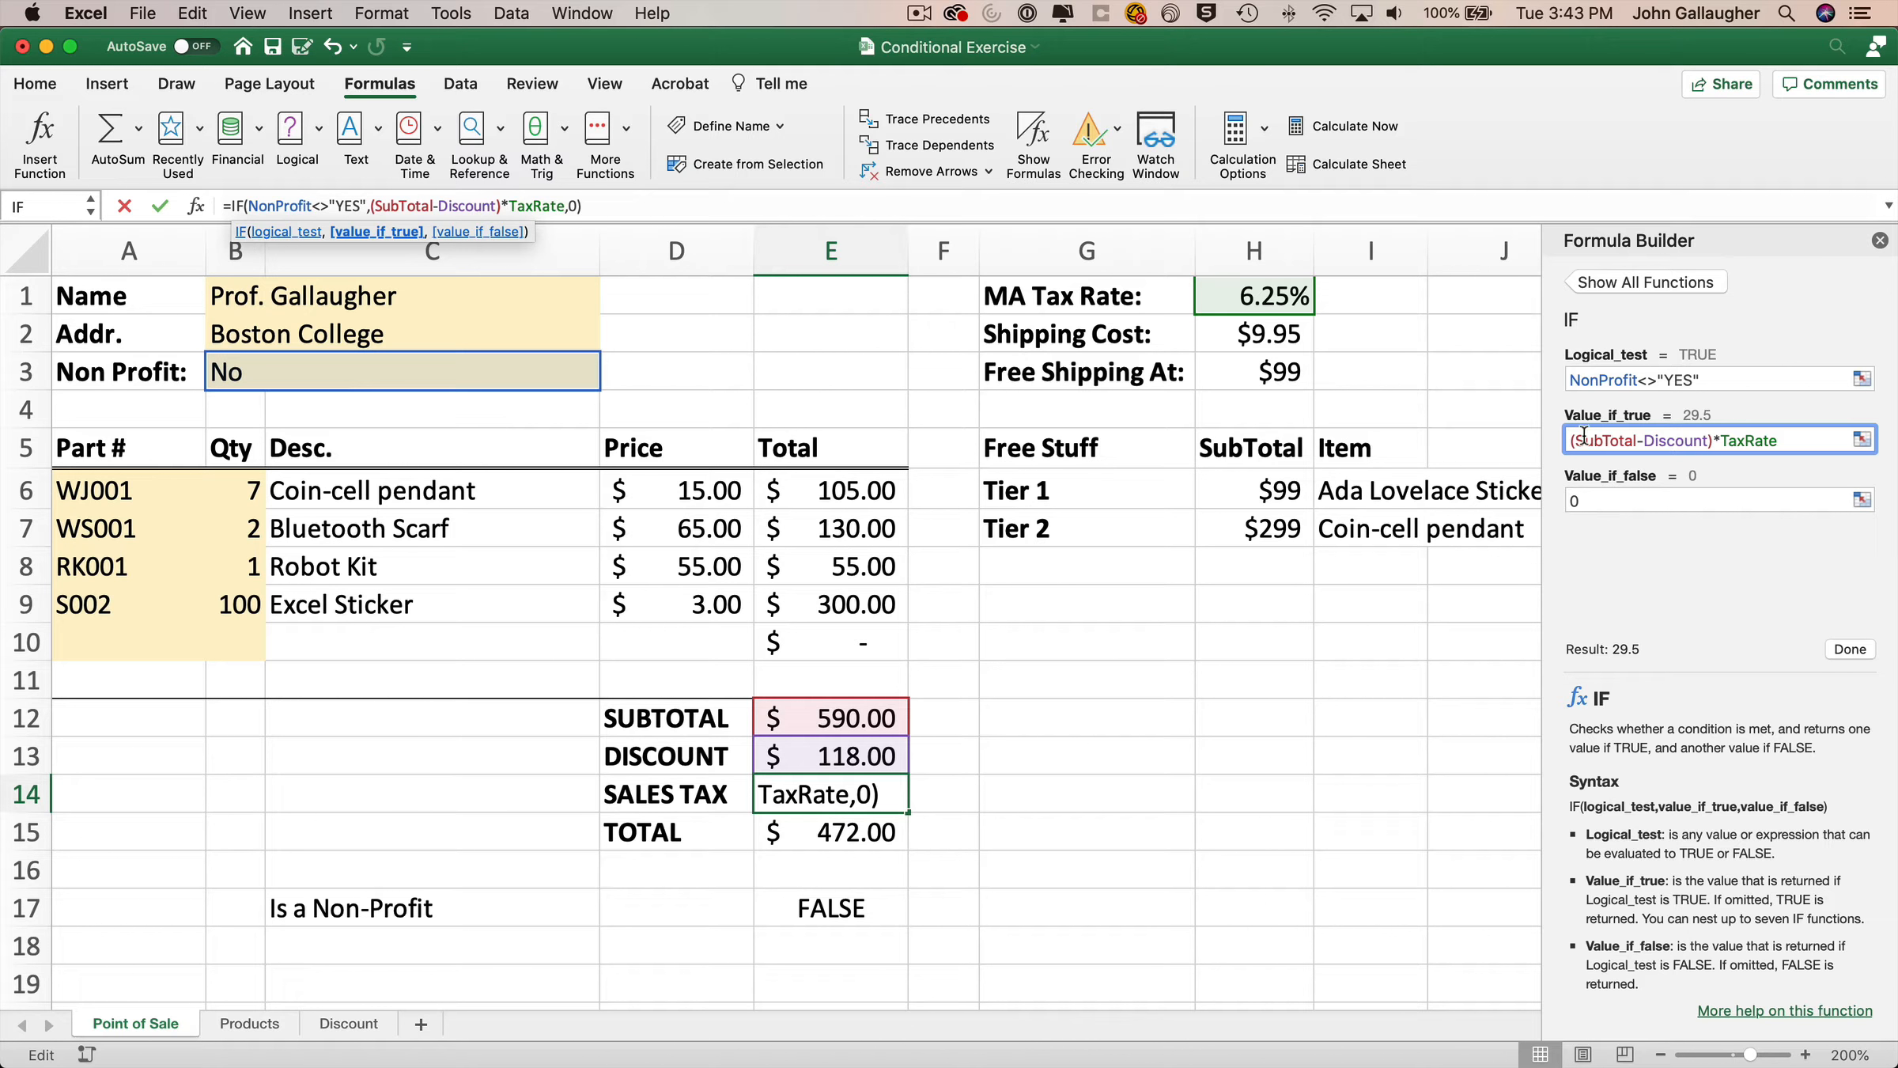
{"action": "left_click", "coordinate": [1855, 651]}
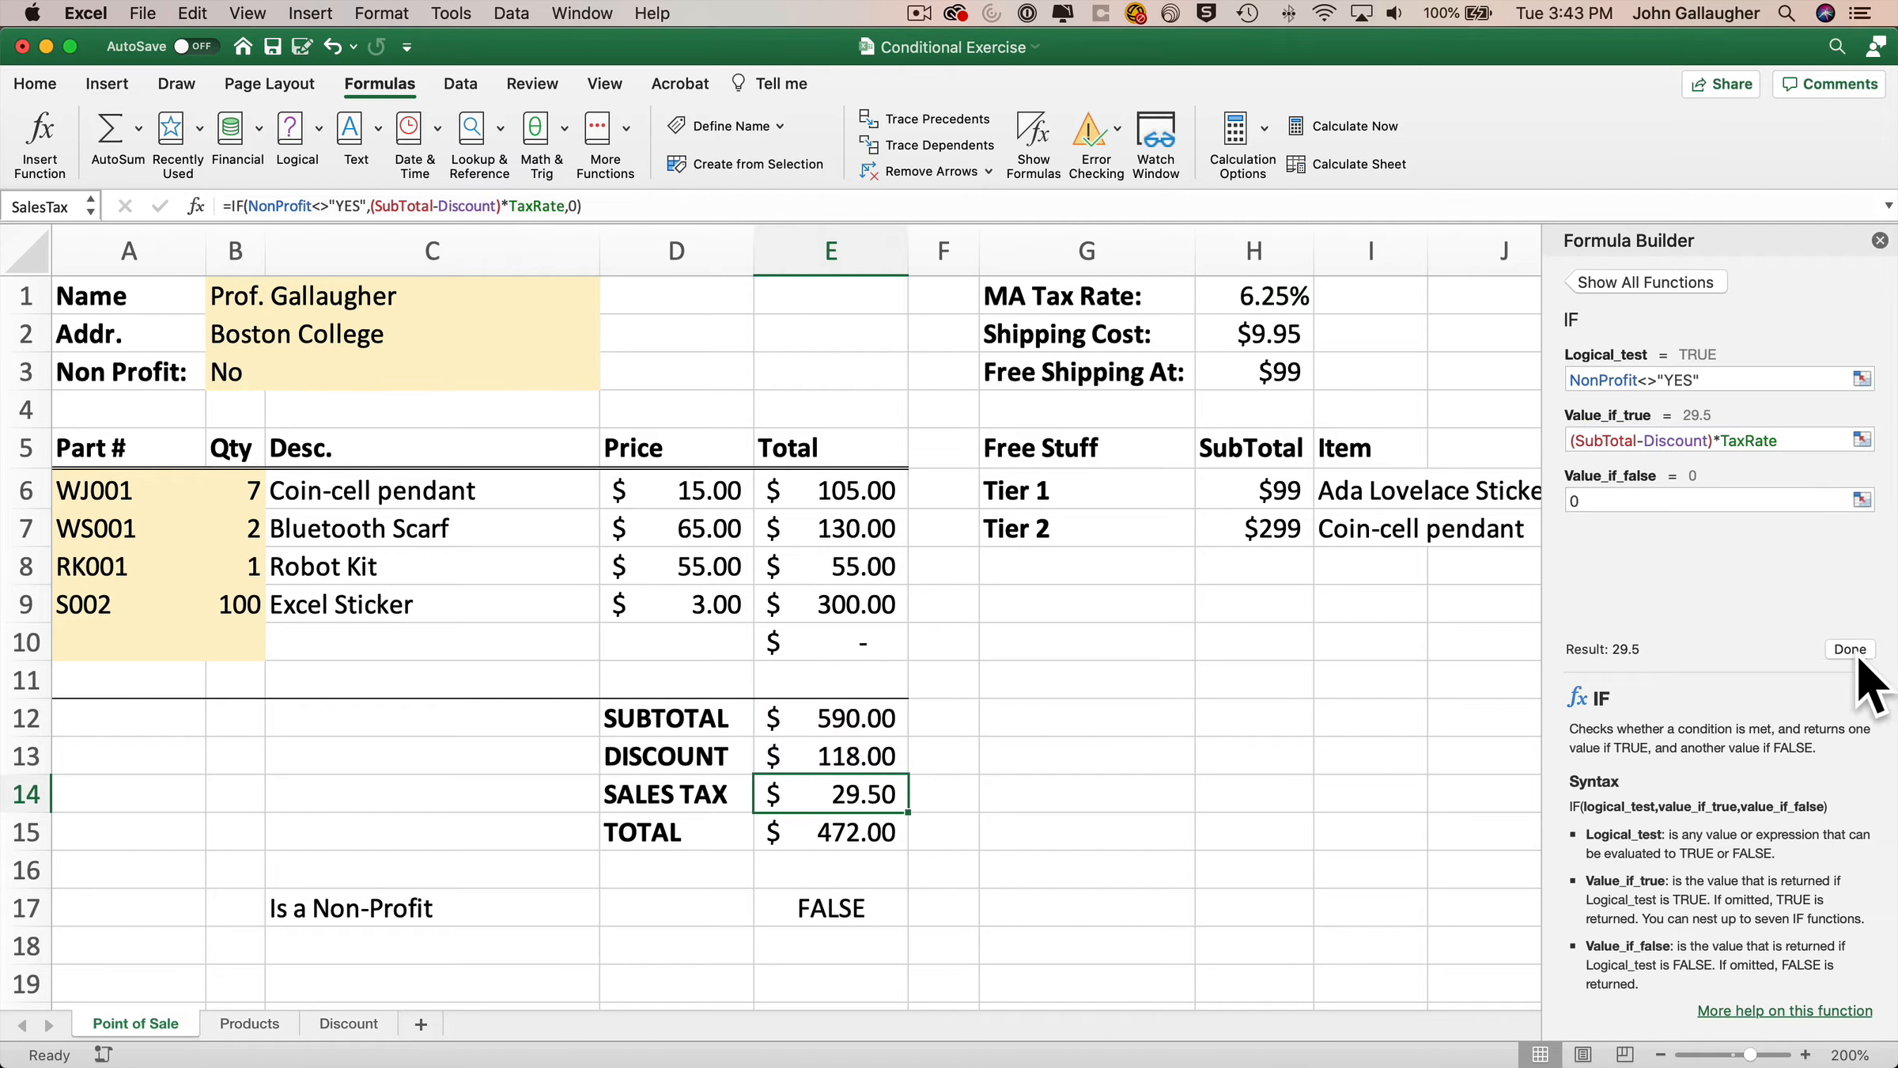
Switch the Non Profit value to Yes and back to No to test the sales tax formula.
{"action": "left_click", "coordinate": [501, 364]}
{"action": "left_click", "coordinate": [609, 378]}
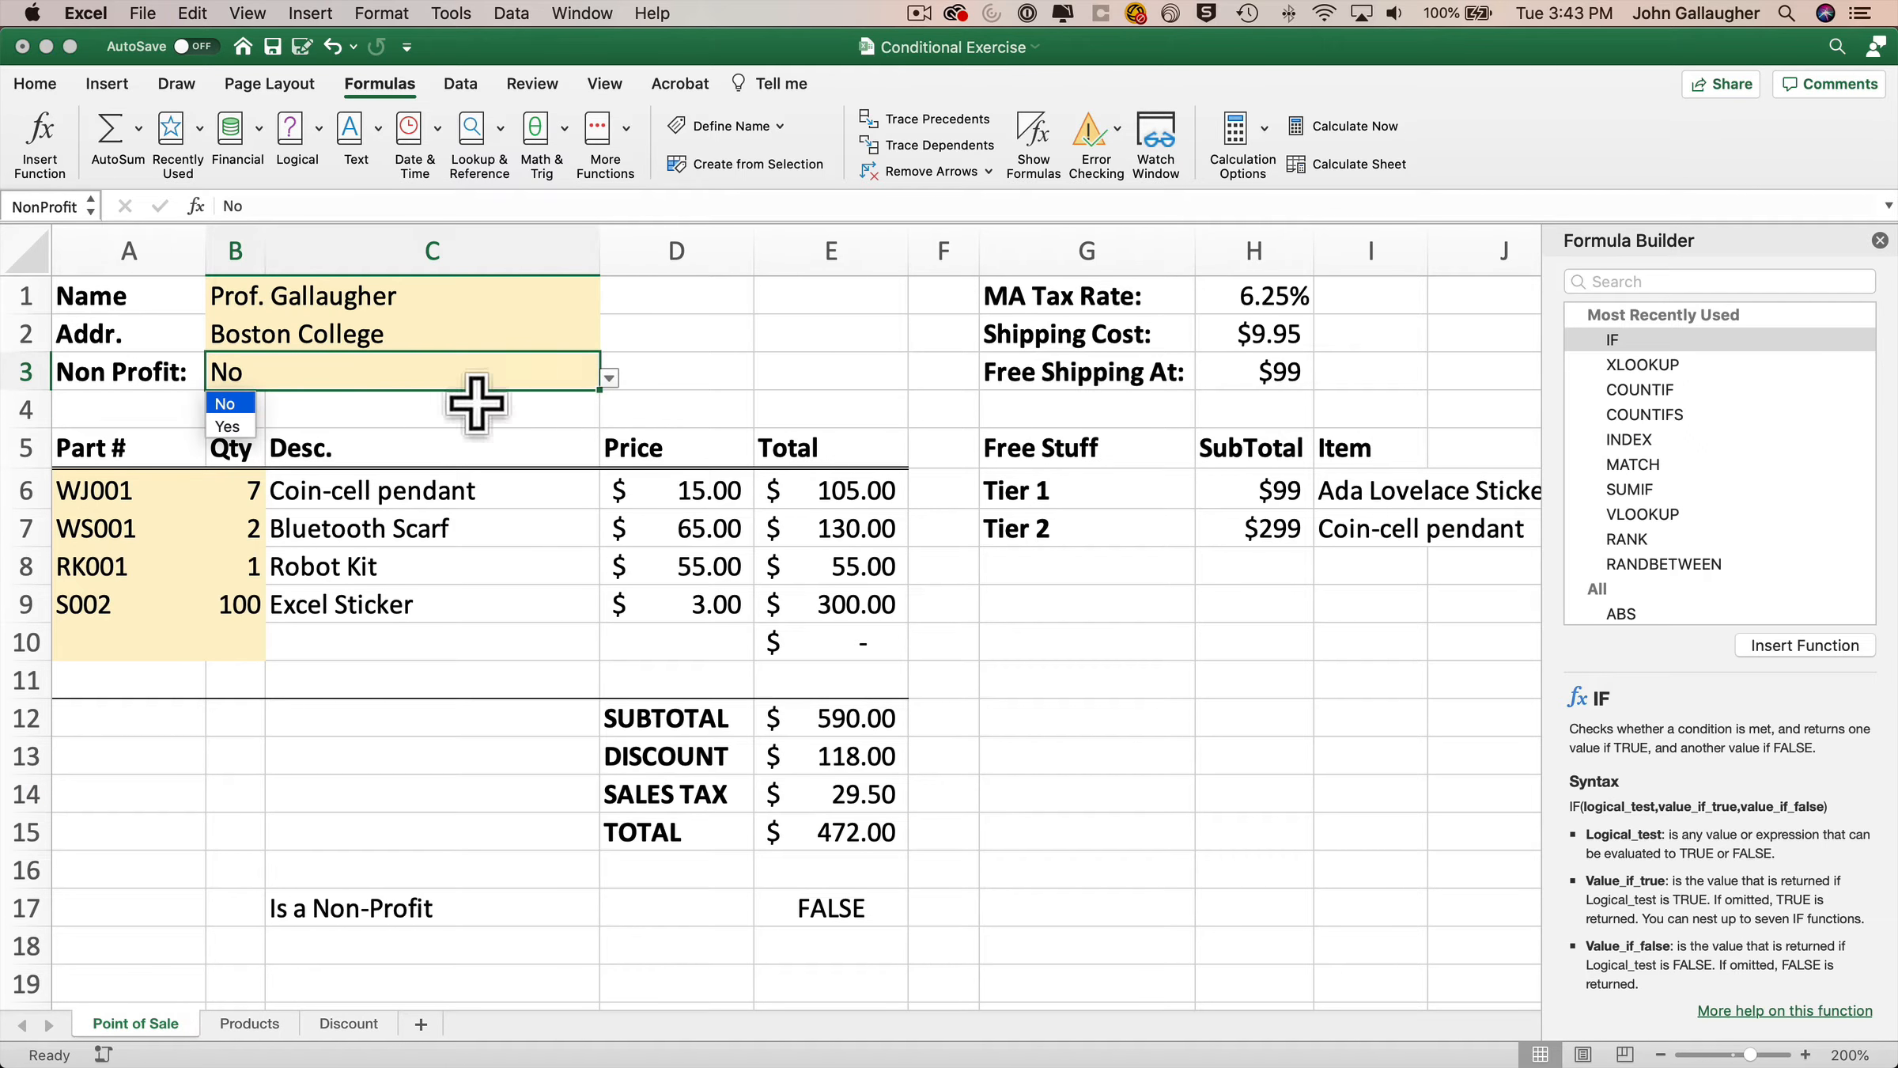
{"action": "left_click", "coordinate": [228, 428]}
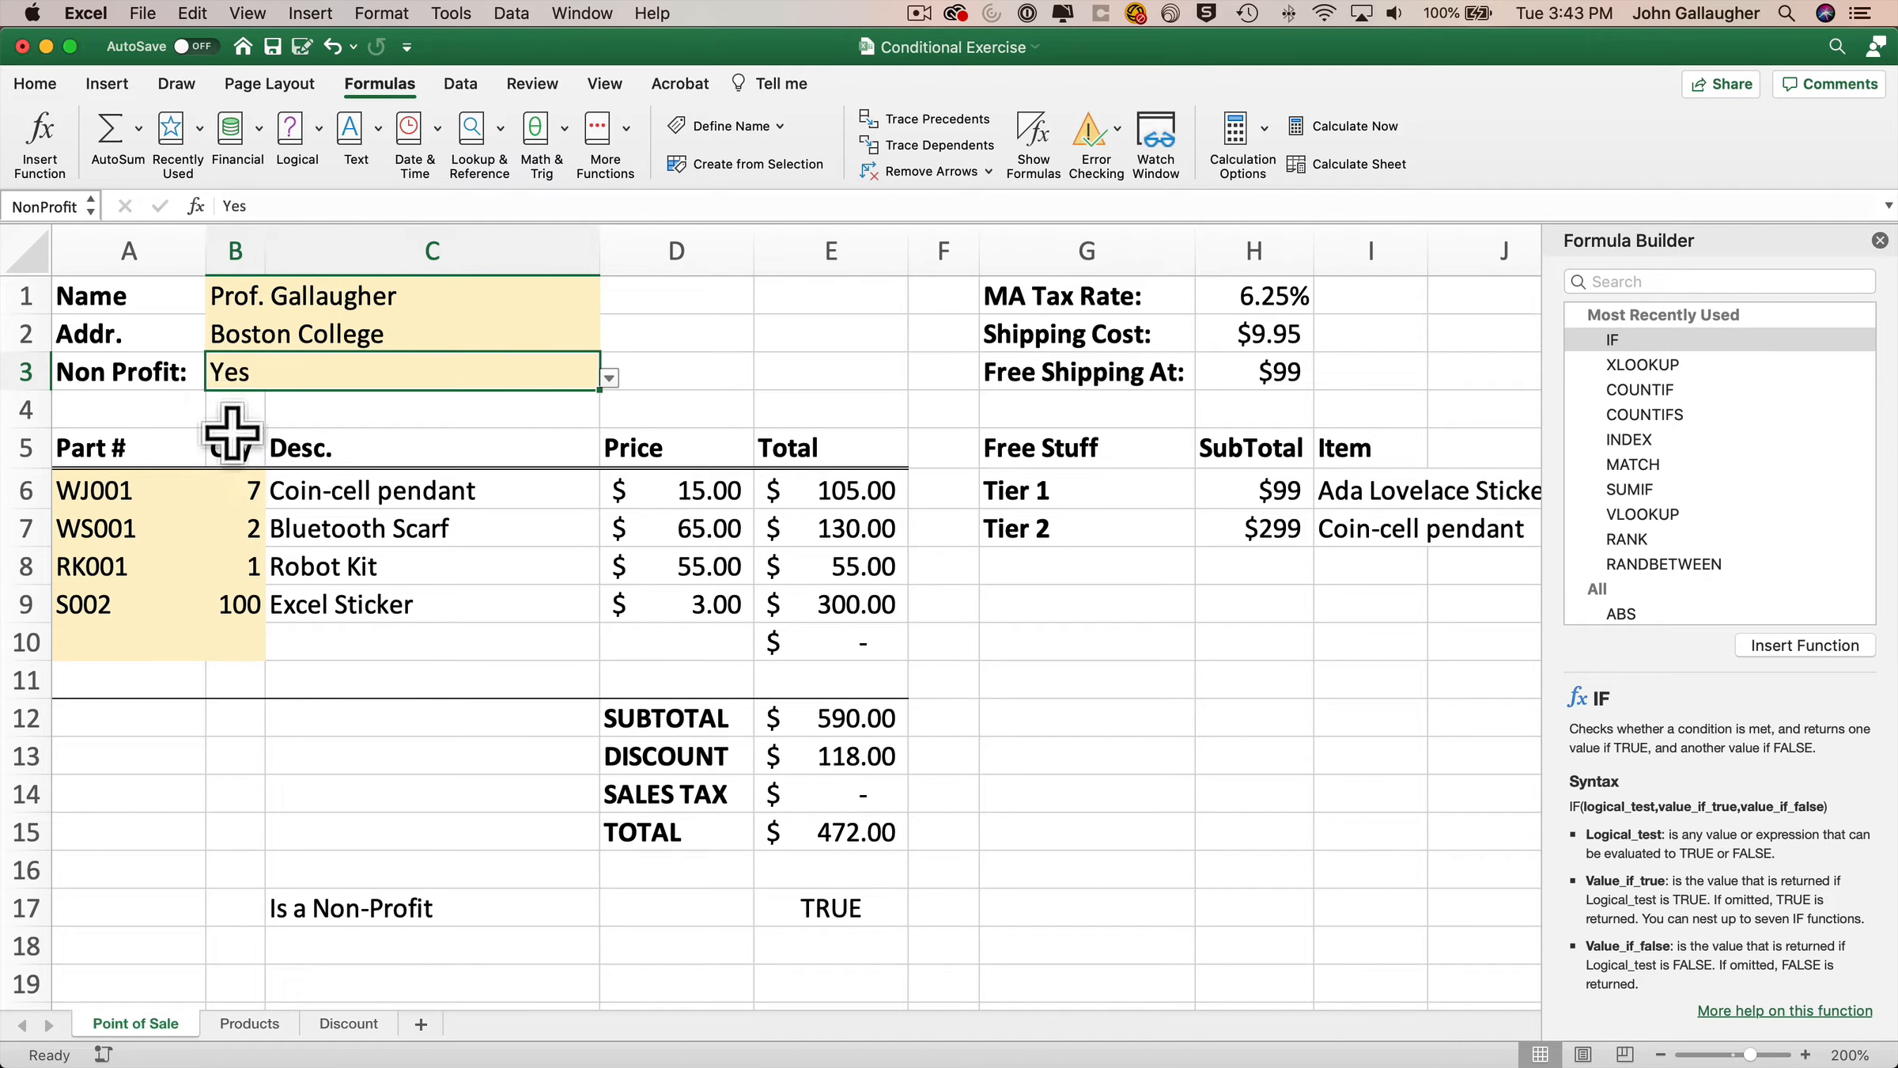
{"action": "left_click", "coordinate": [609, 378]}
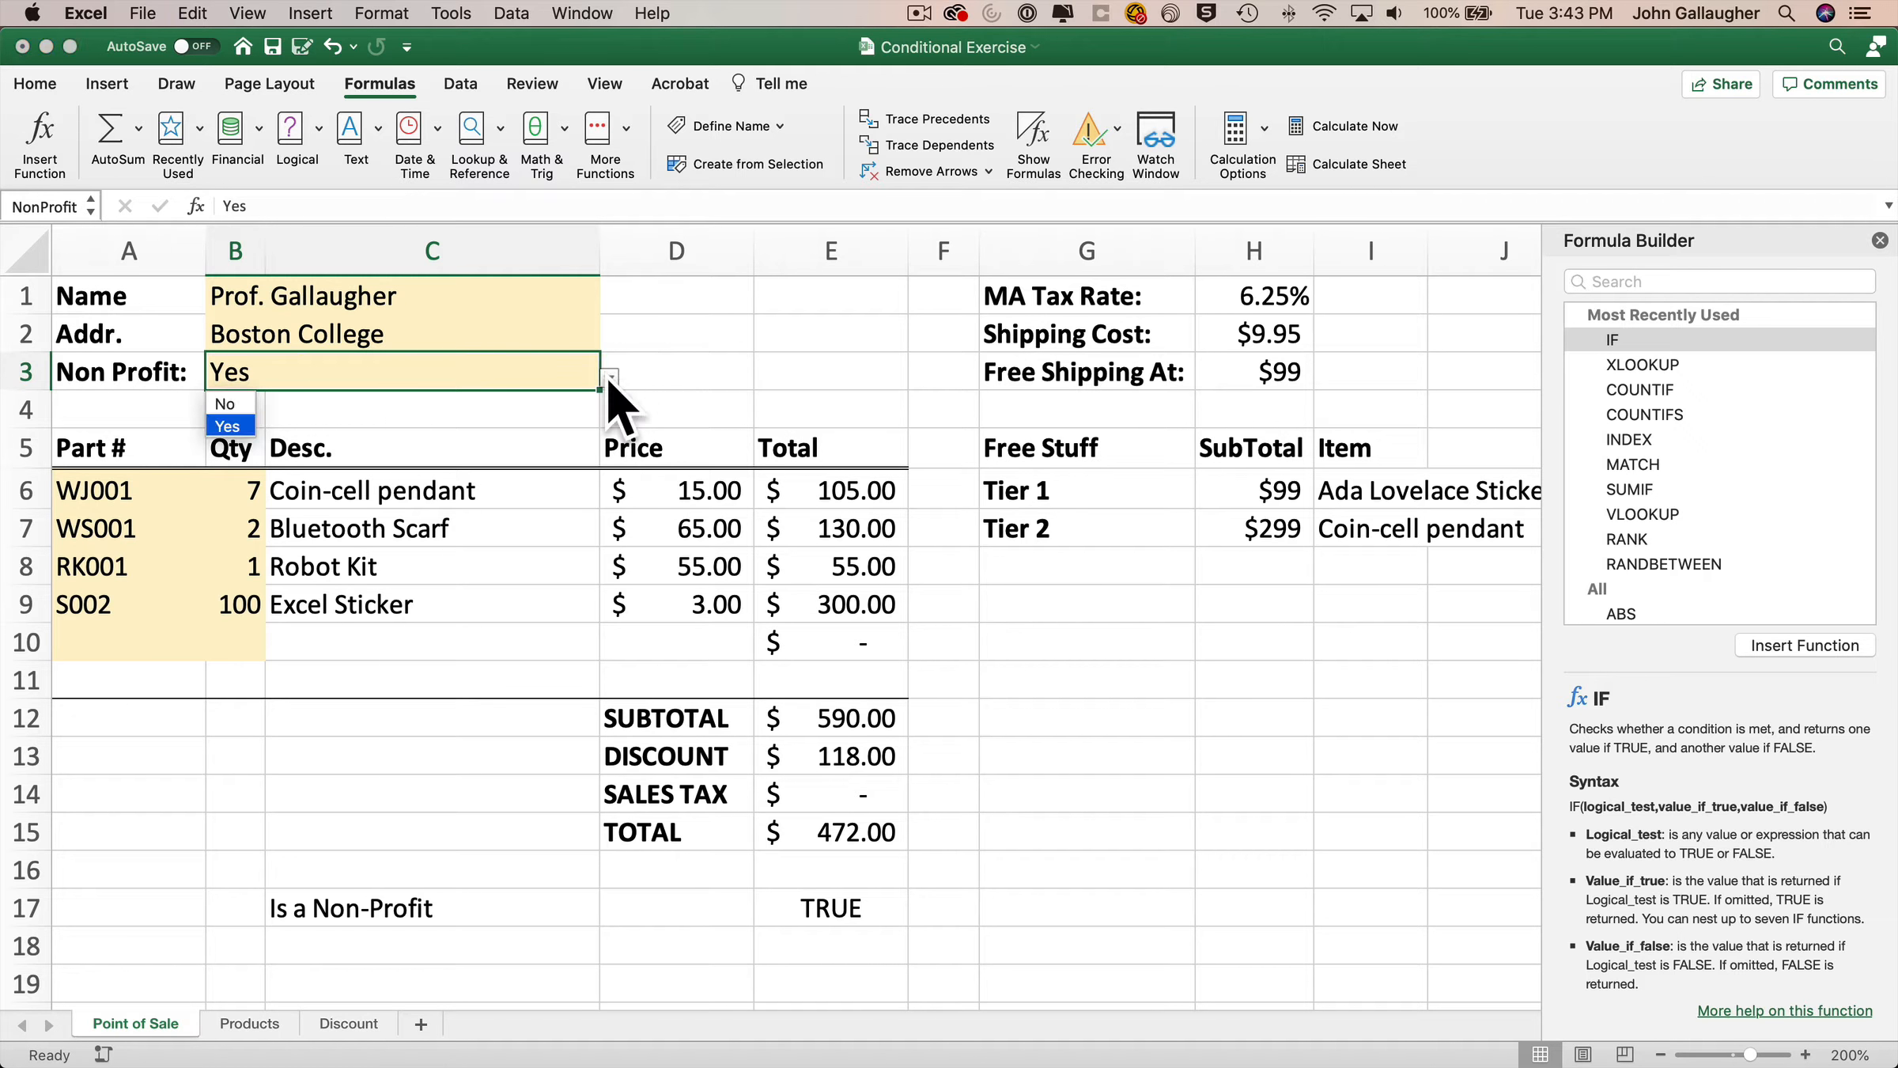
{"action": "left_click", "coordinate": [234, 406]}
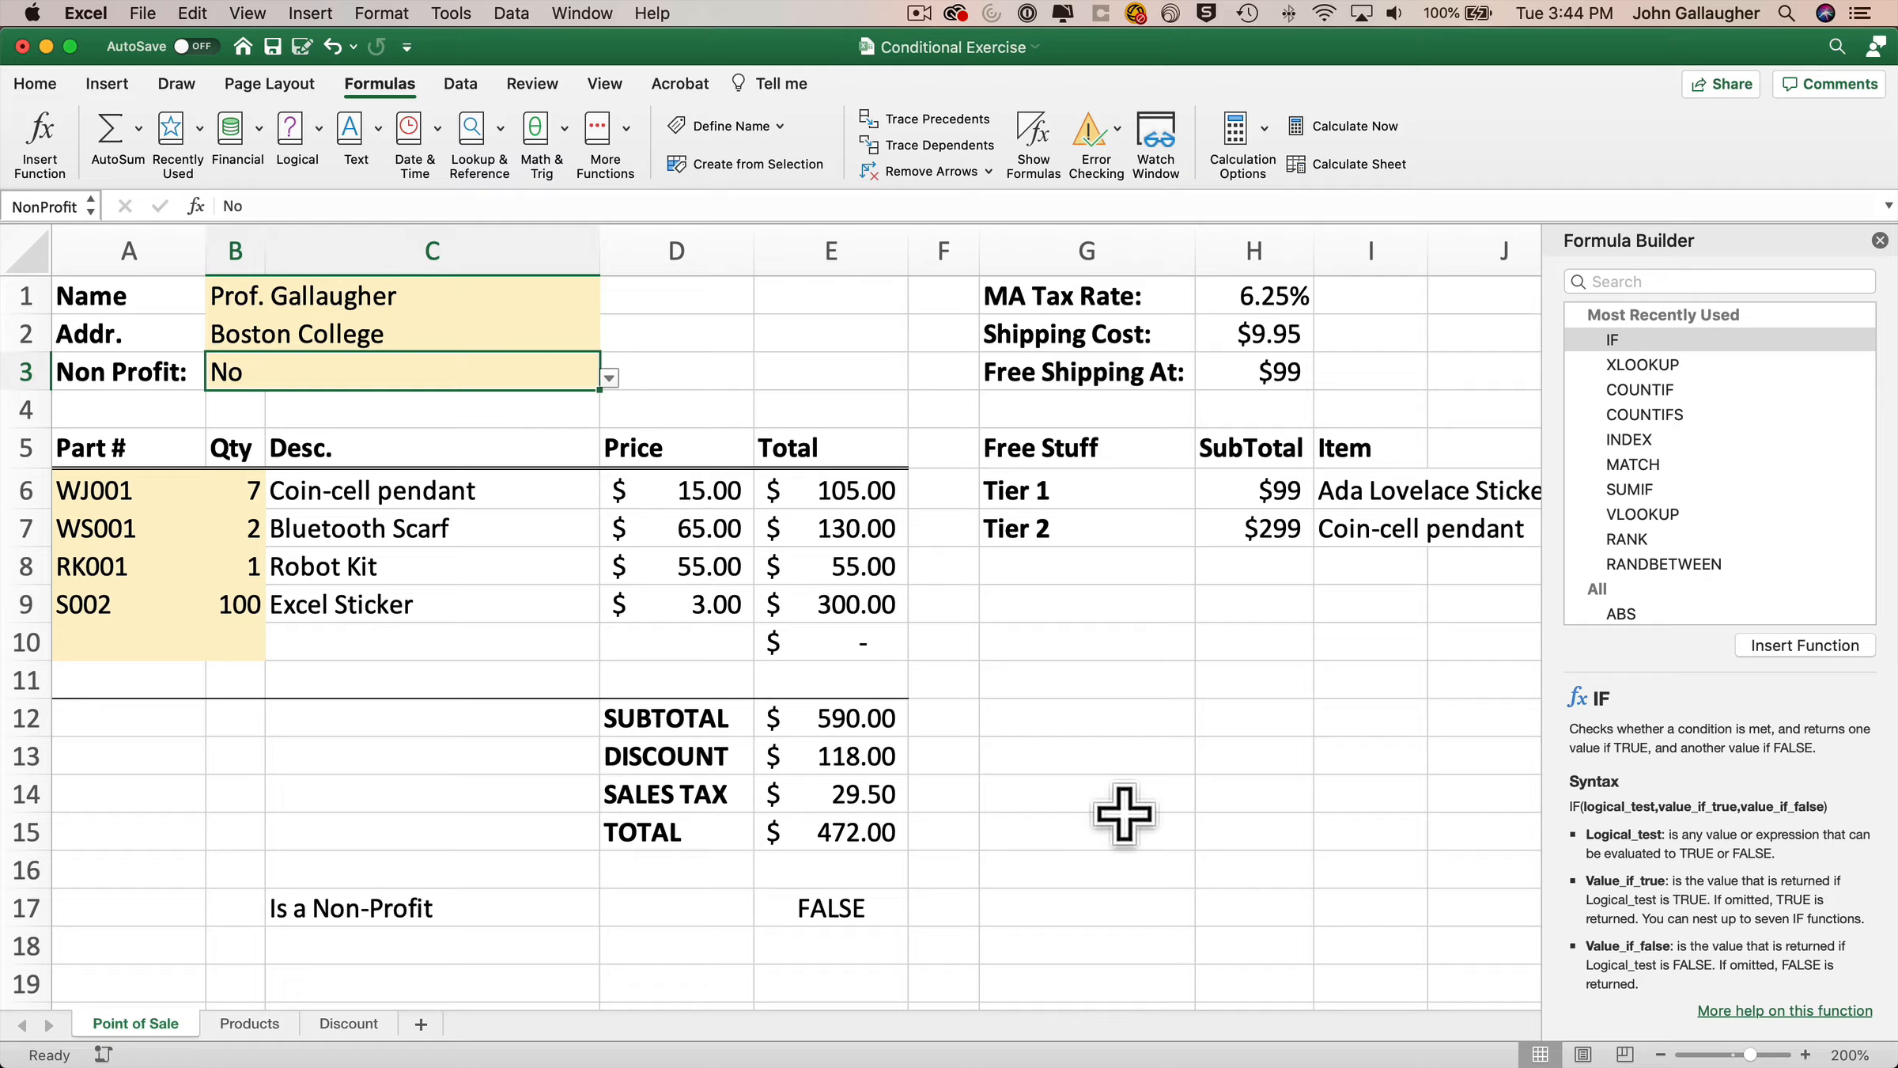
Extend the E15 total formula to =E12-E13+SalesTax by adding the sales tax cell.
{"action": "left_click", "coordinate": [858, 835]}
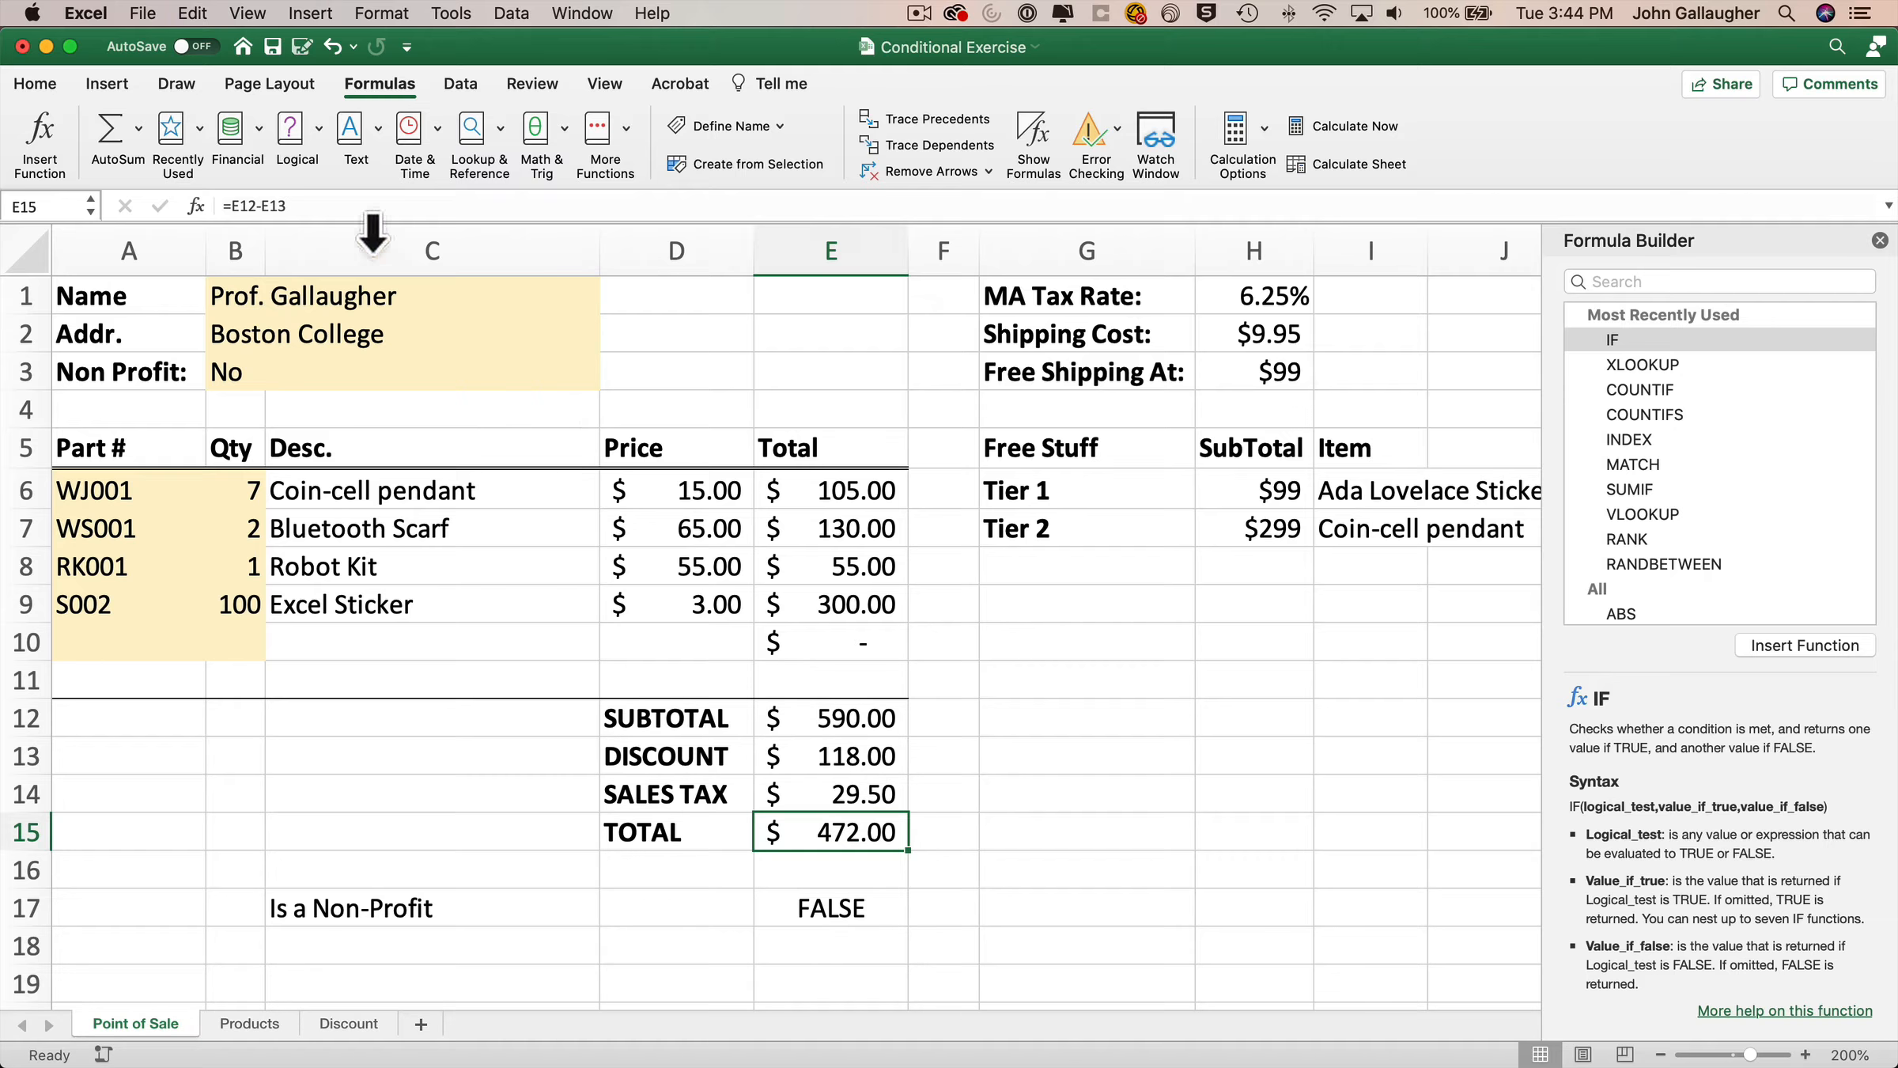
{"action": "left_click", "coordinate": [348, 209]}
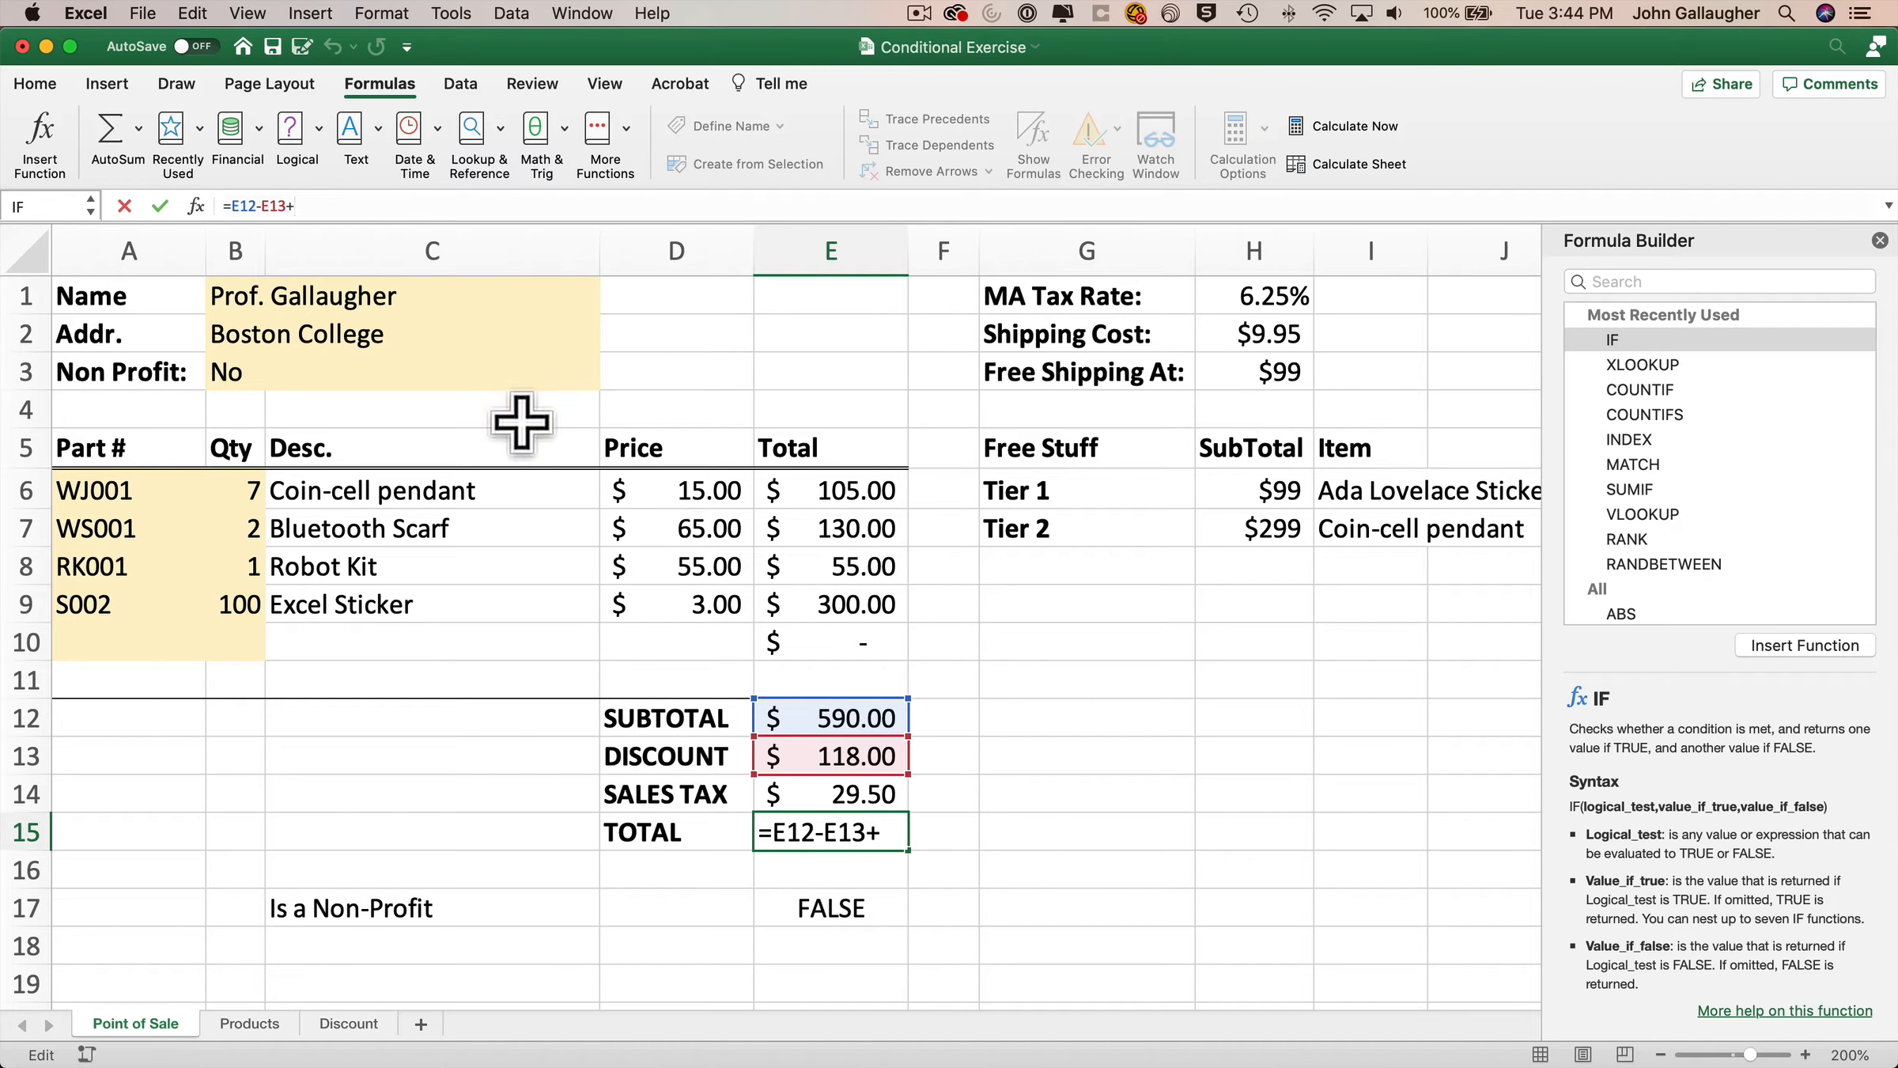
{"action": "left_click", "coordinate": [832, 791]}
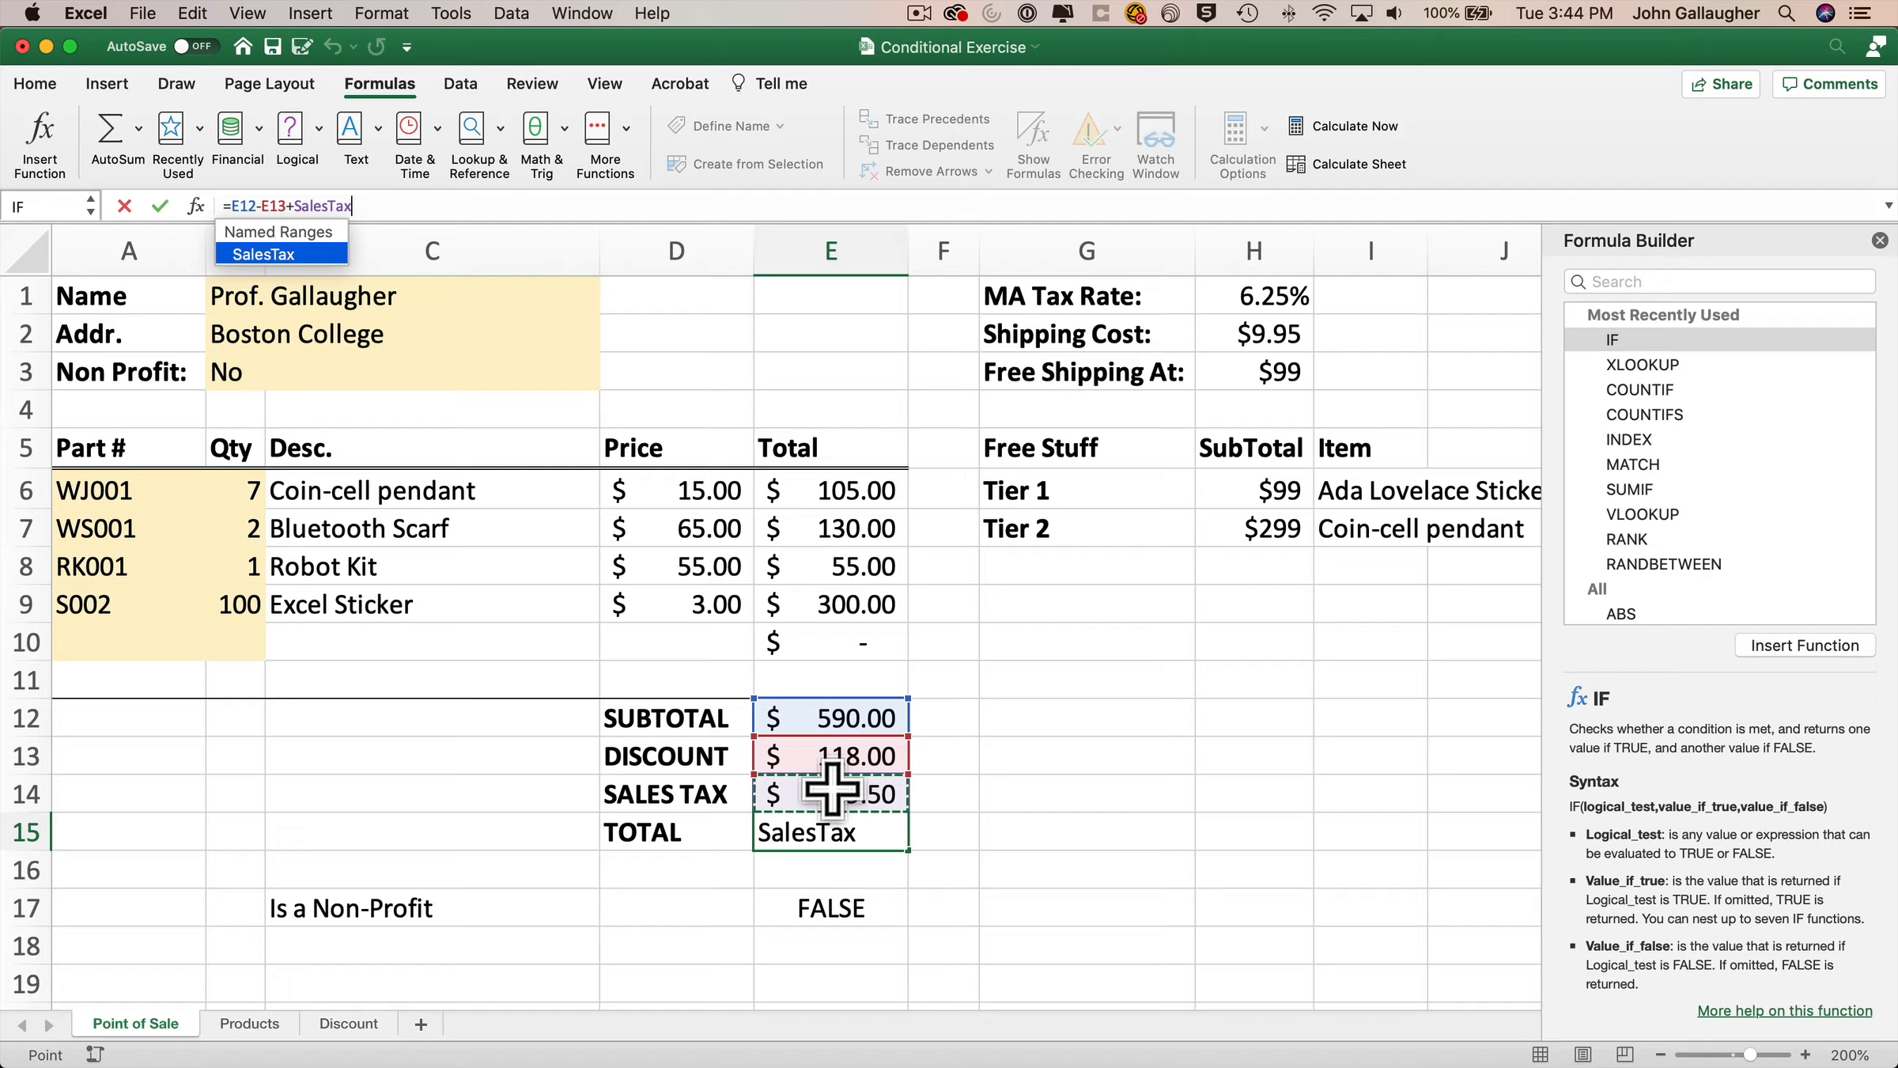
{"action": "key", "text": "Return"}
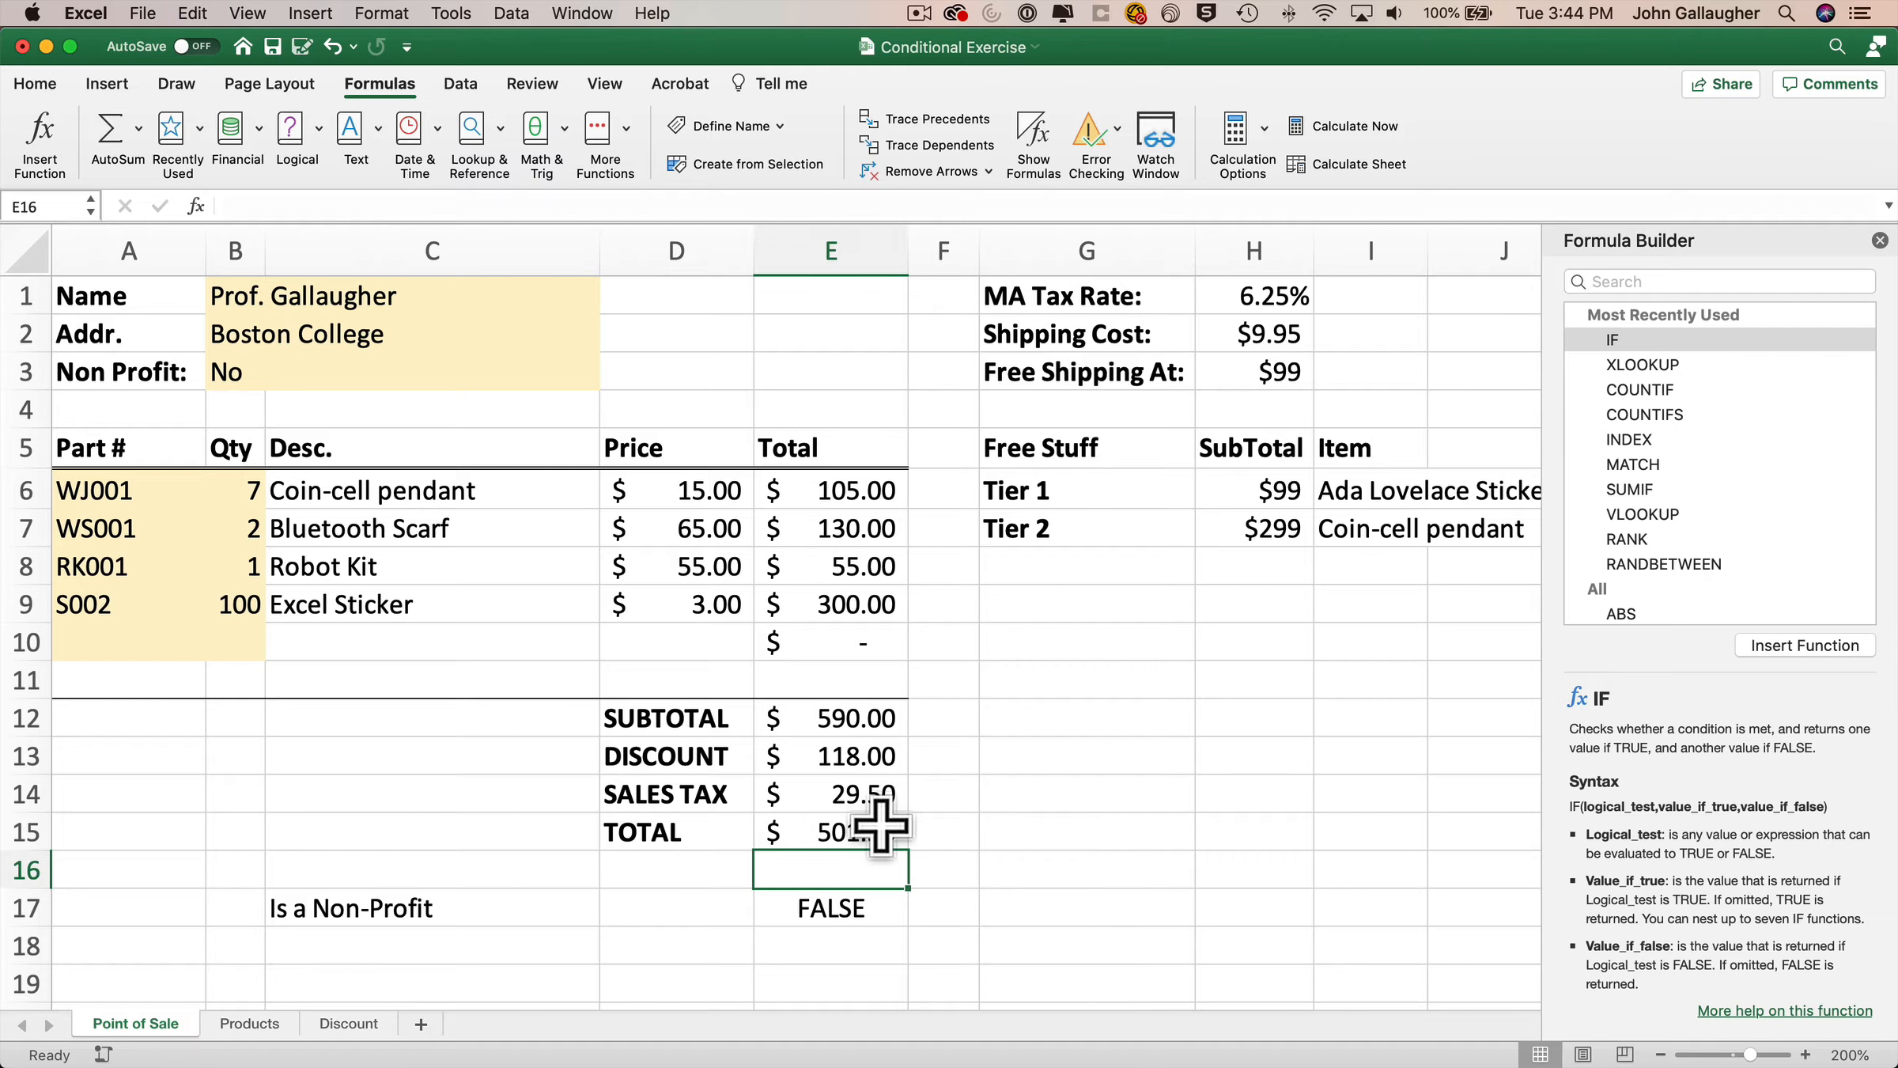
Inspect the Non Profit list and the Tier 1 and Tier 2 subtotal and item cells and their names.
{"action": "left_click", "coordinate": [494, 367]}
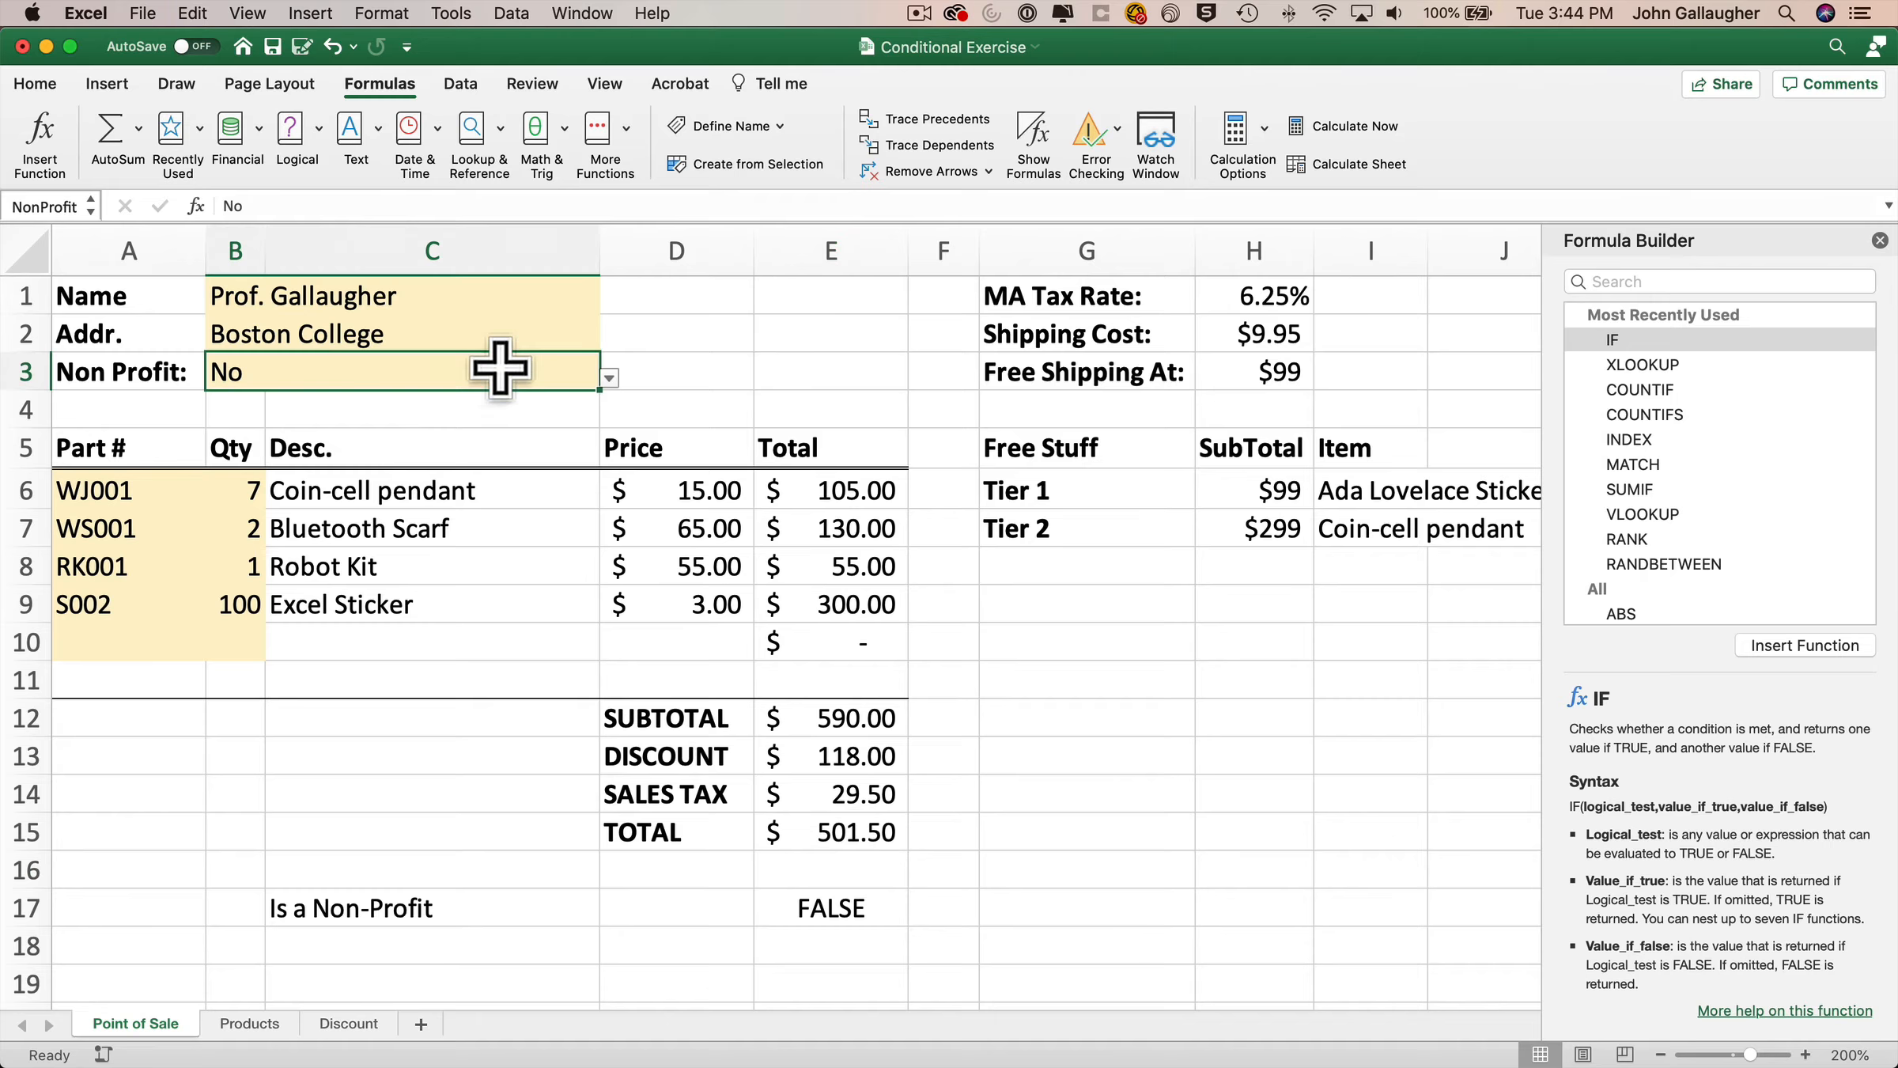
{"action": "left_click", "coordinate": [609, 378]}
{"action": "left_click", "coordinate": [230, 424]}
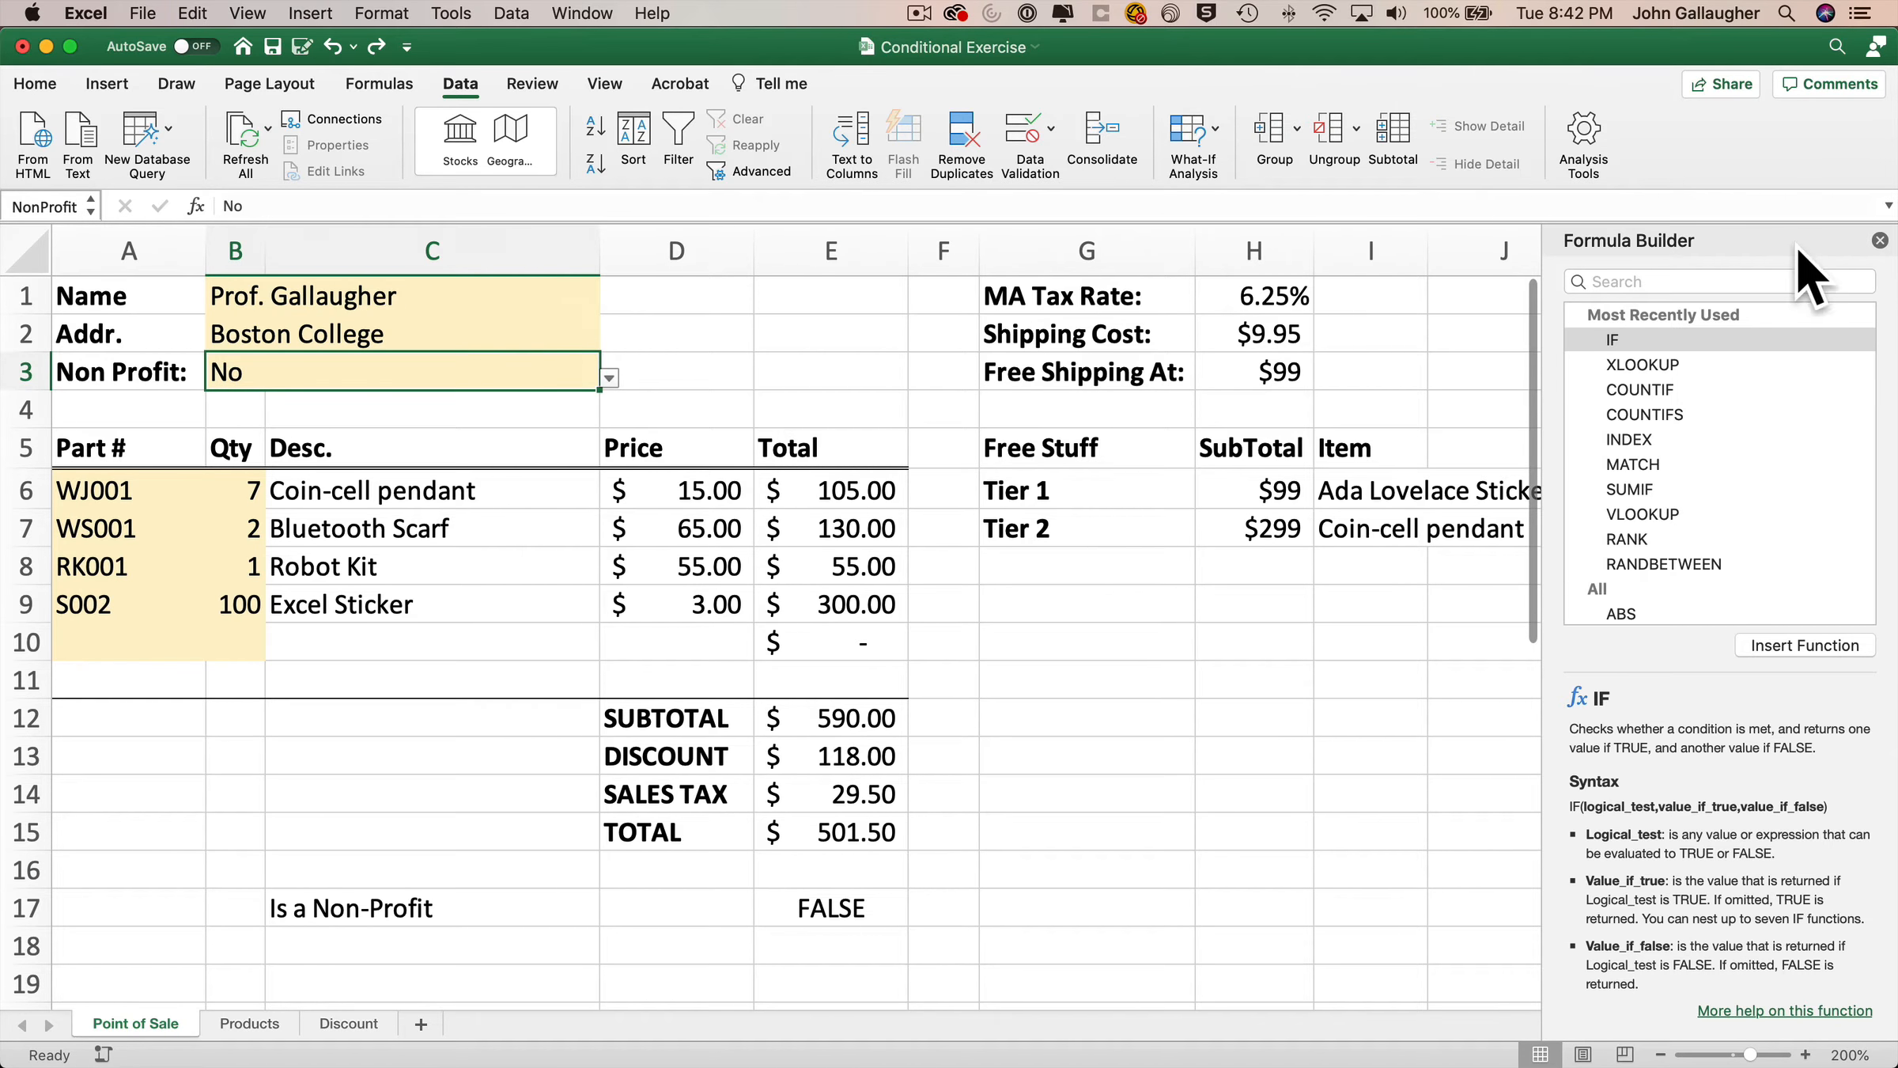
{"action": "left_click", "coordinate": [1880, 241]}
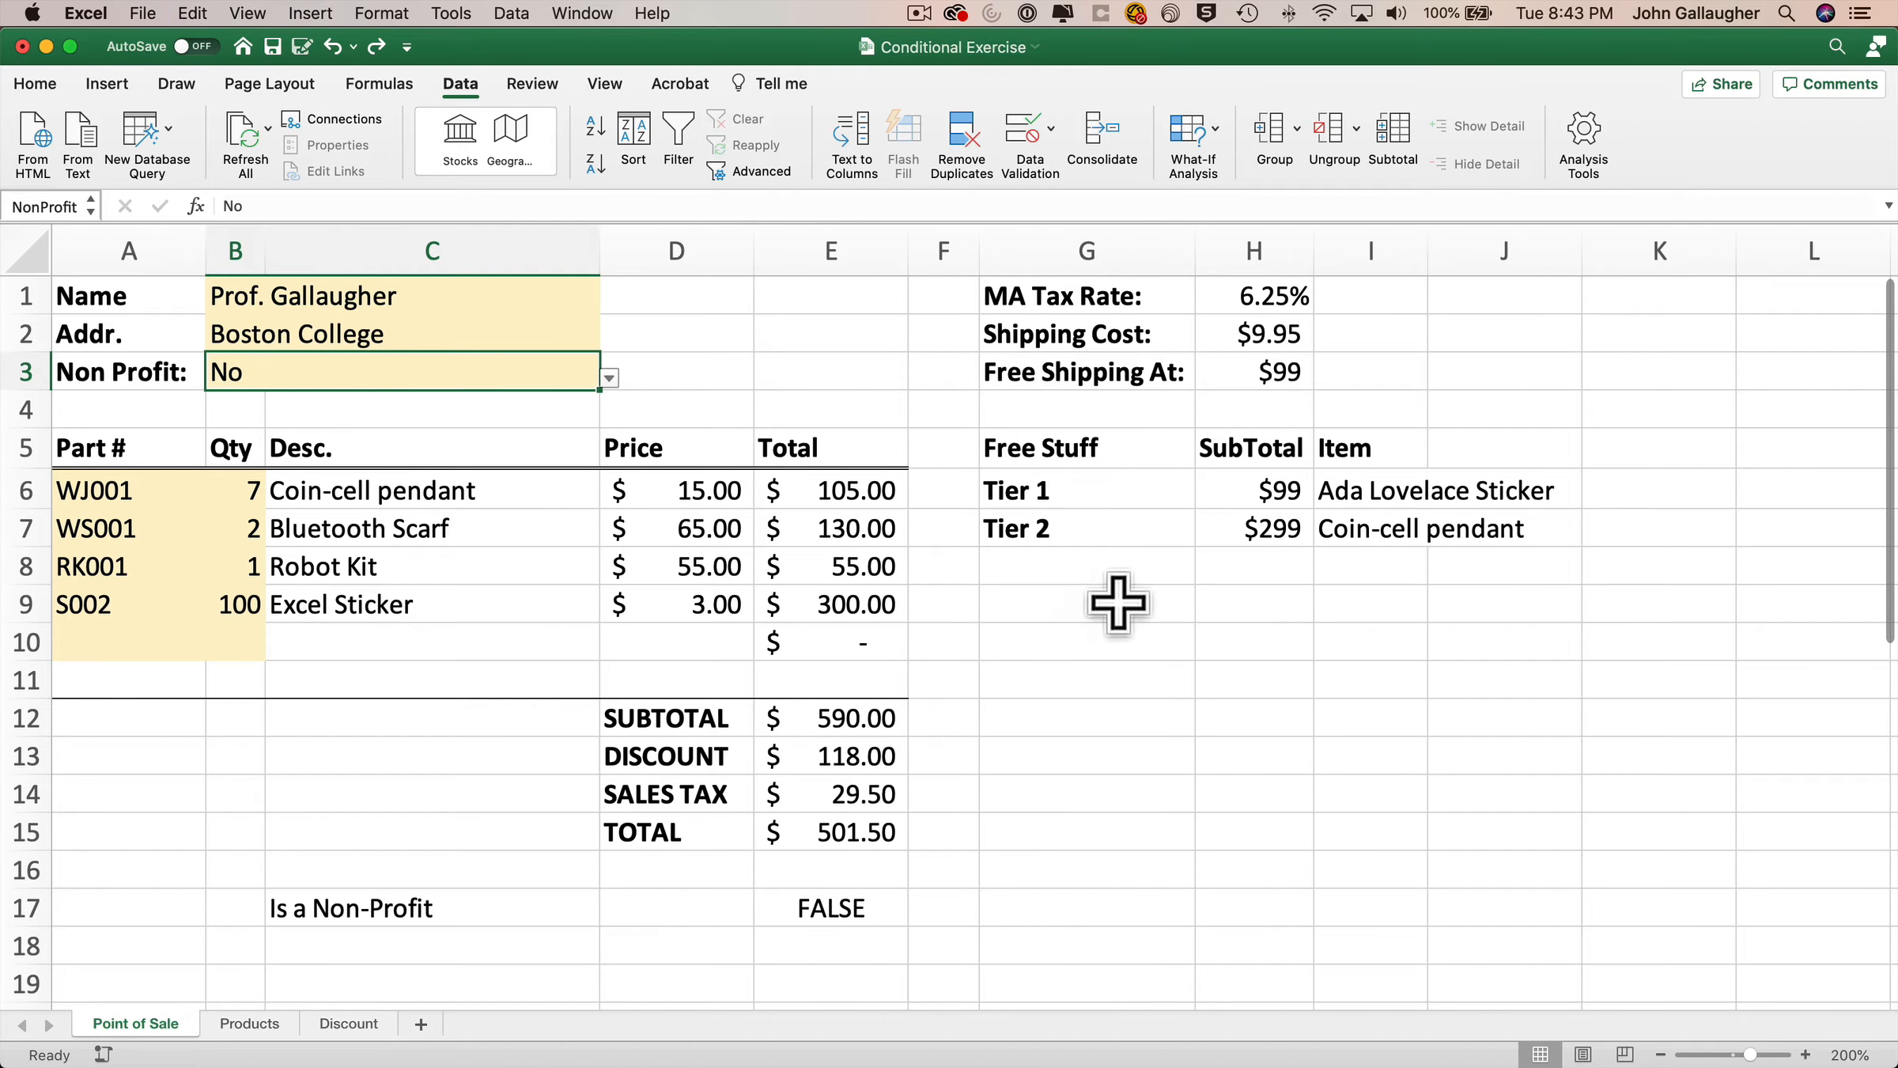
{"action": "left_click", "coordinate": [1110, 491]}
{"action": "left_click", "coordinate": [1245, 491]}
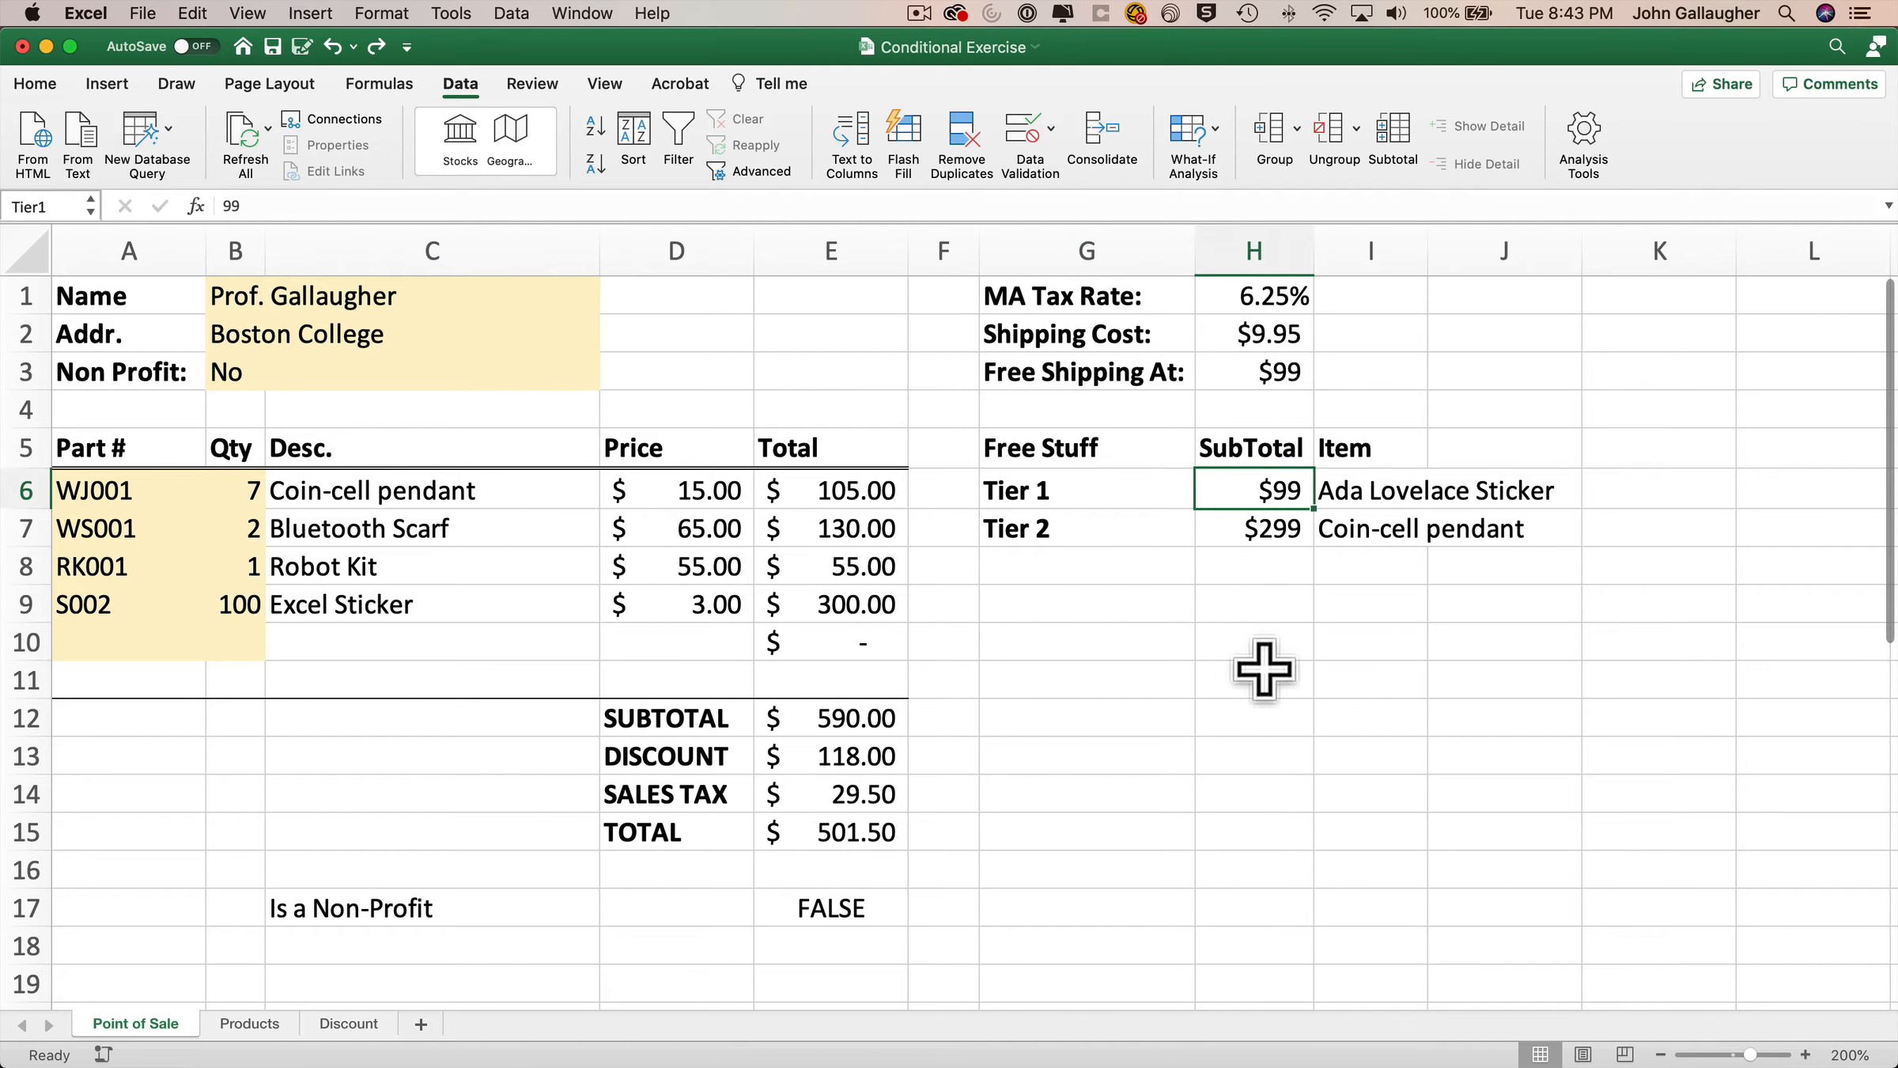
{"action": "left_click", "coordinate": [1360, 489]}
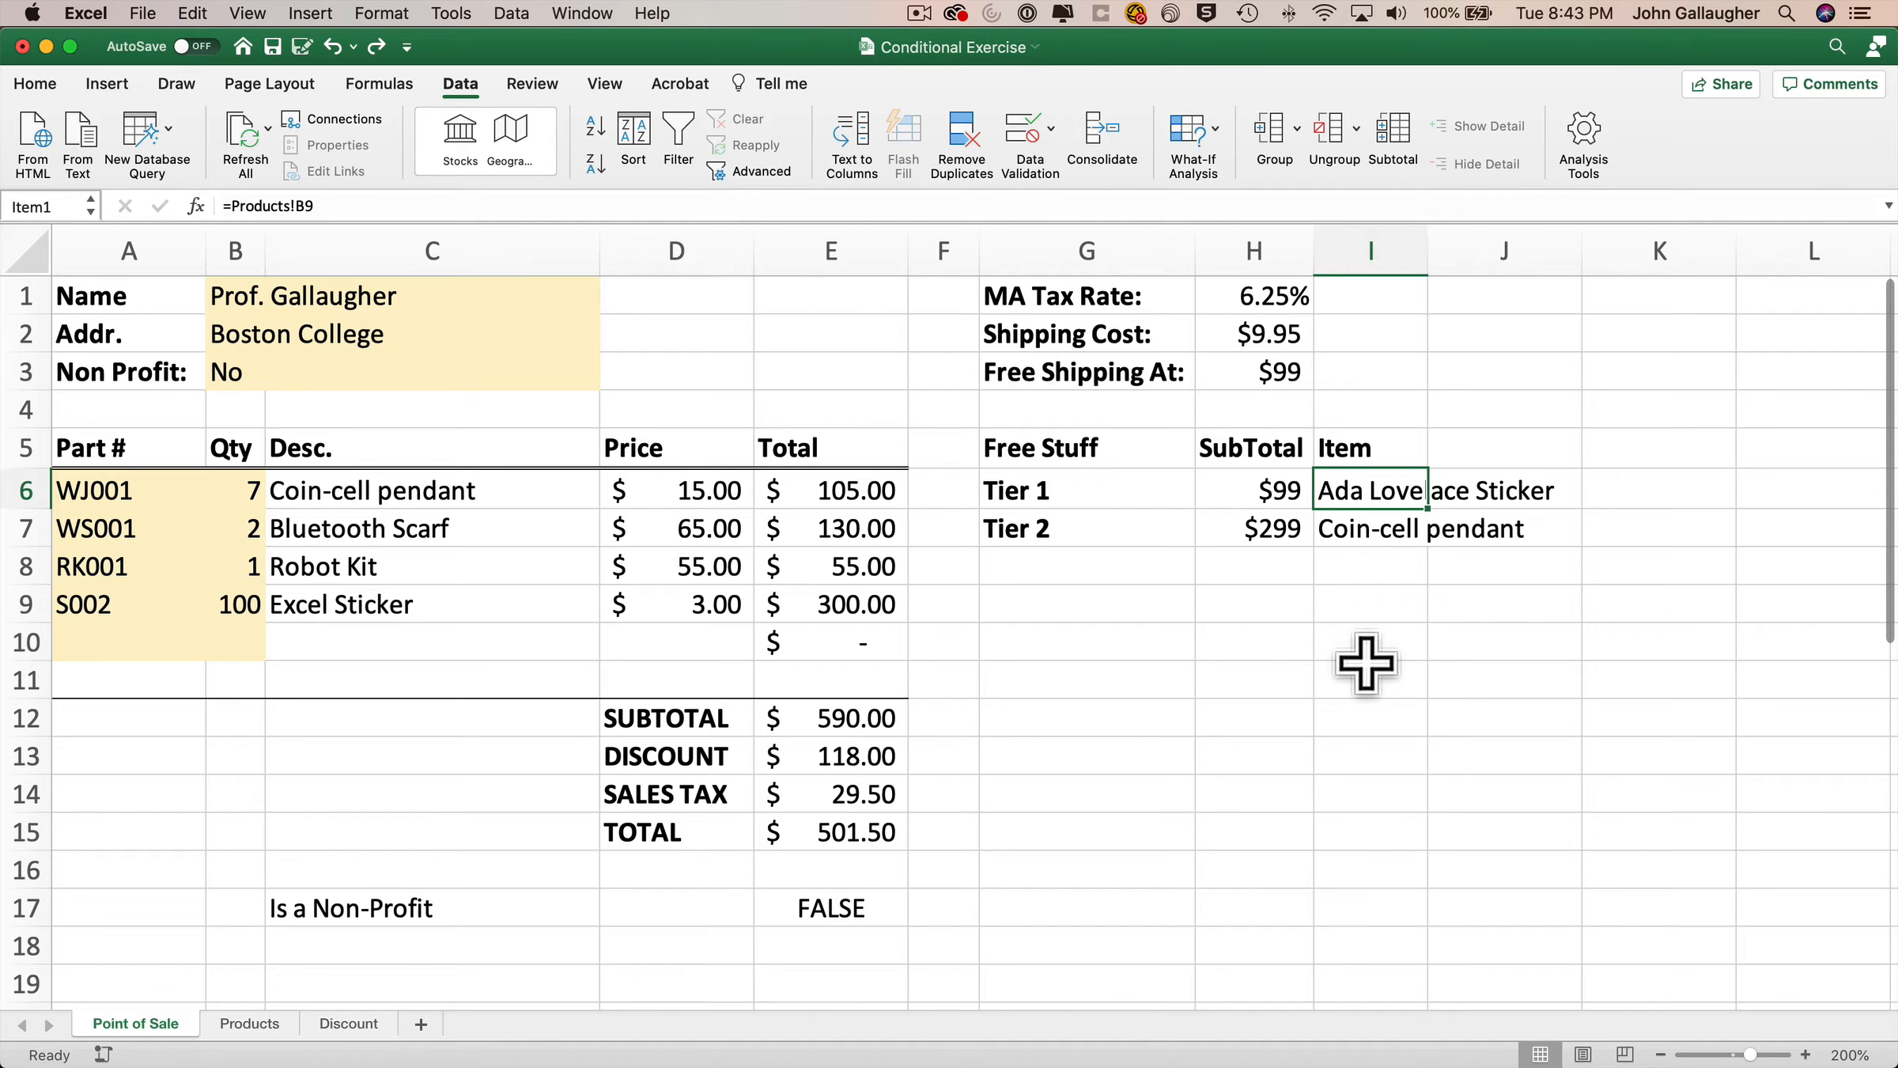
{"action": "left_click", "coordinate": [1084, 528]}
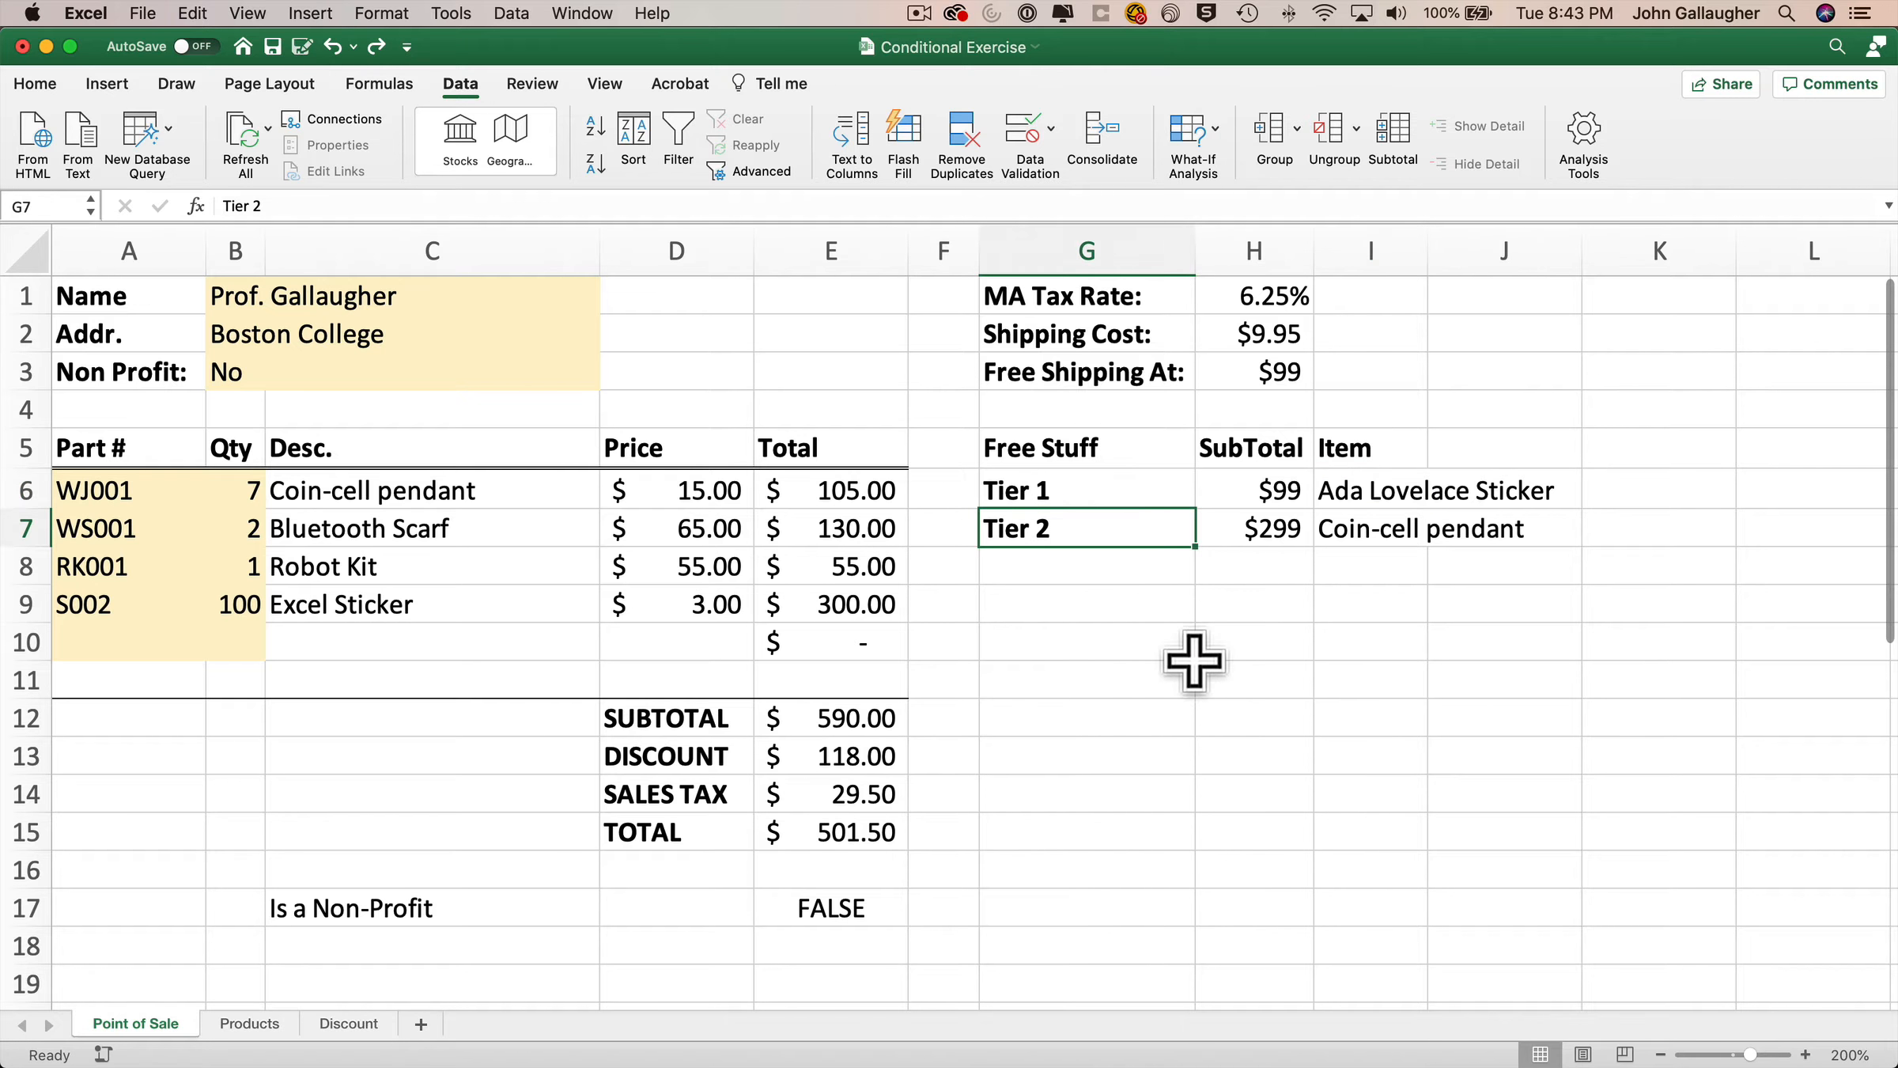
{"action": "left_click", "coordinate": [1271, 530]}
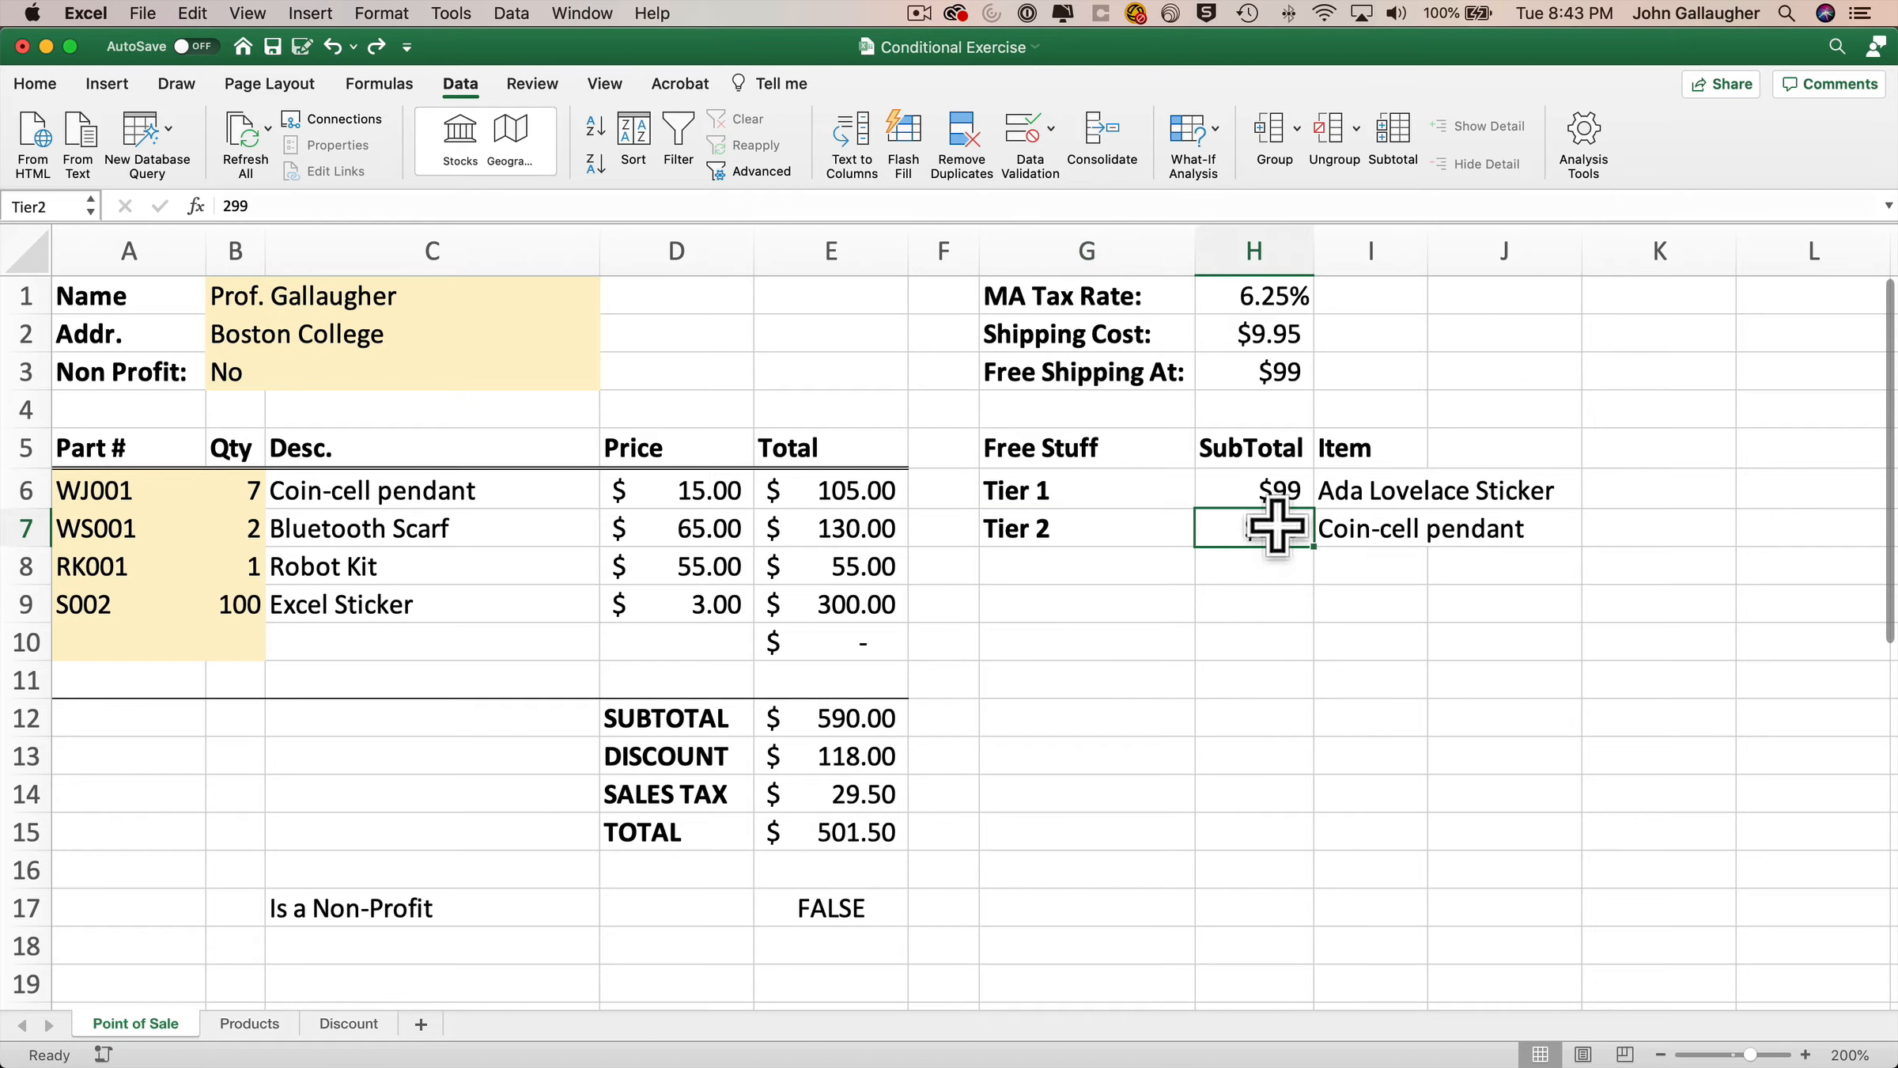
{"action": "left_click", "coordinate": [1381, 537]}
{"action": "left_click_drag", "start_coordinate": [1369, 499], "coordinate": [1377, 530]}
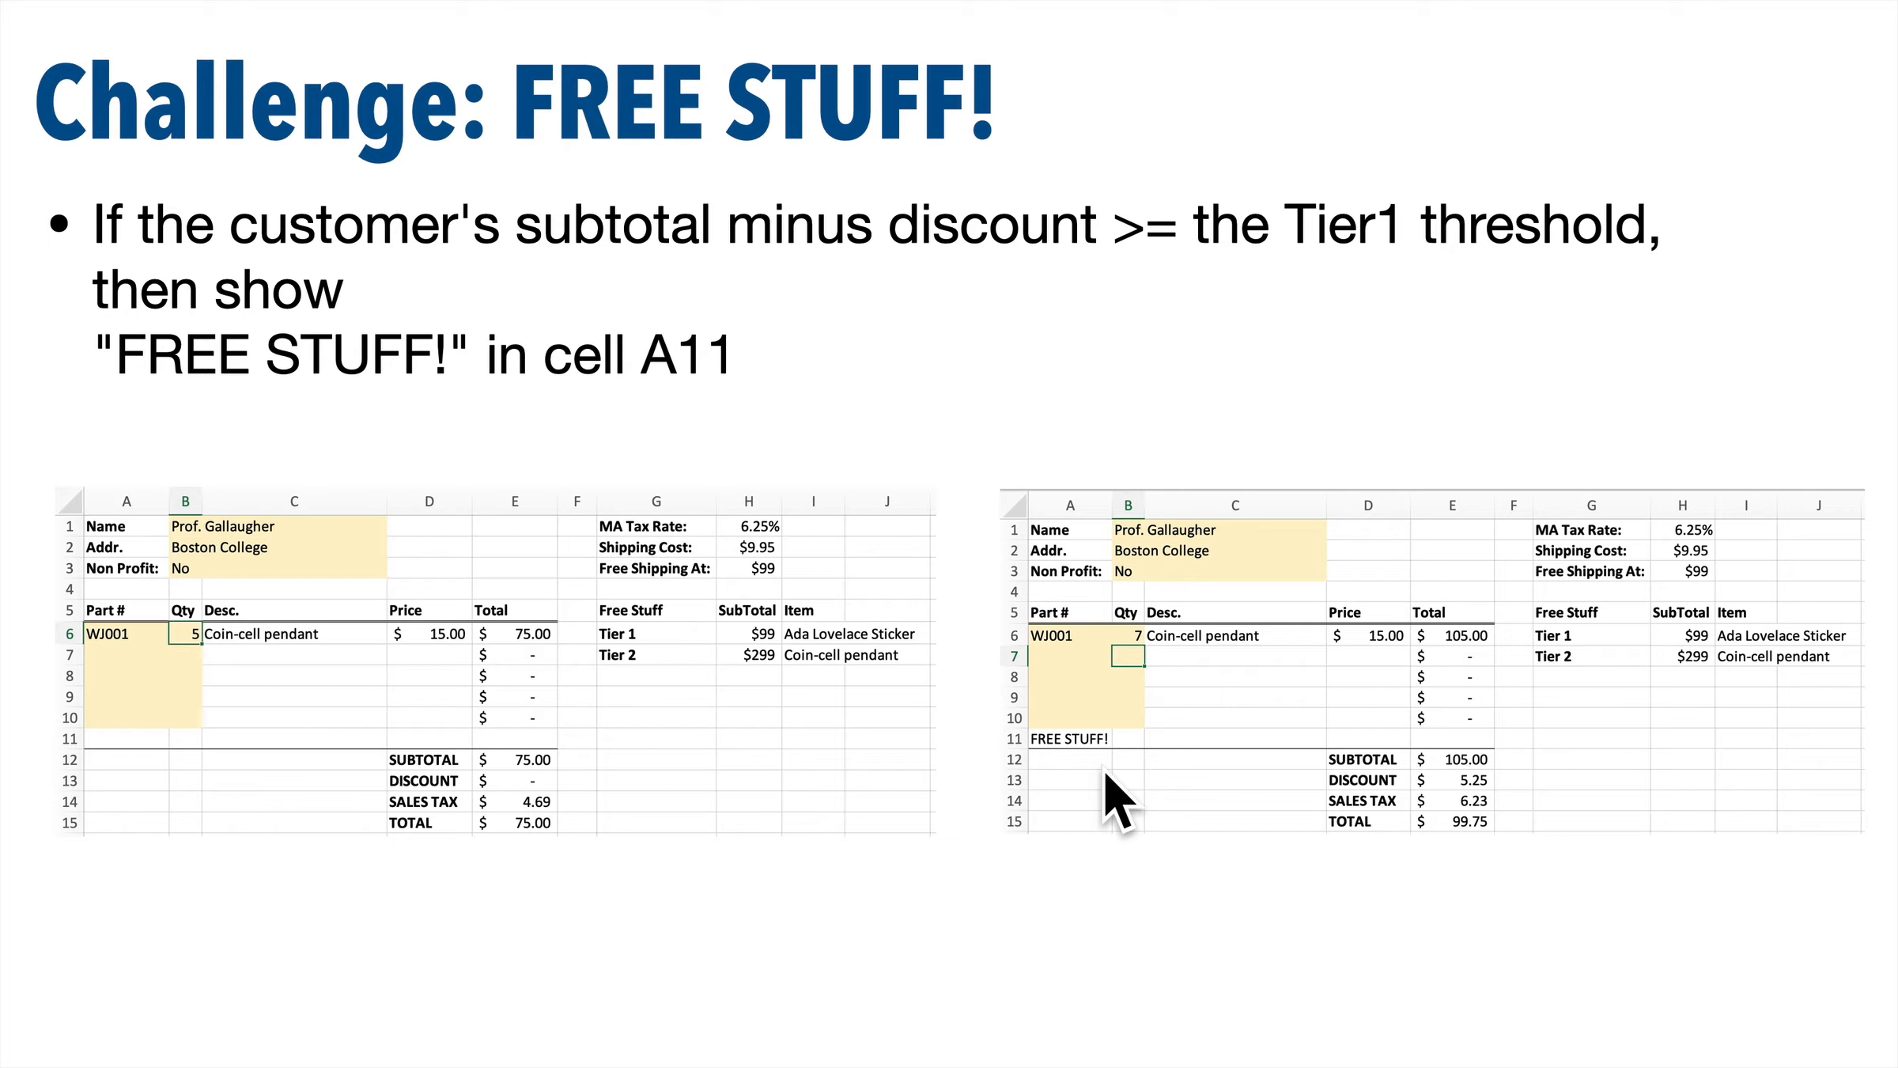
Start an IF function in A11 with the logical test SubTotal-Discount>=Tier1, pointing at the subtotal, discount and Tier 1 cells.
{"action": "left_click", "coordinate": [1177, 824]}
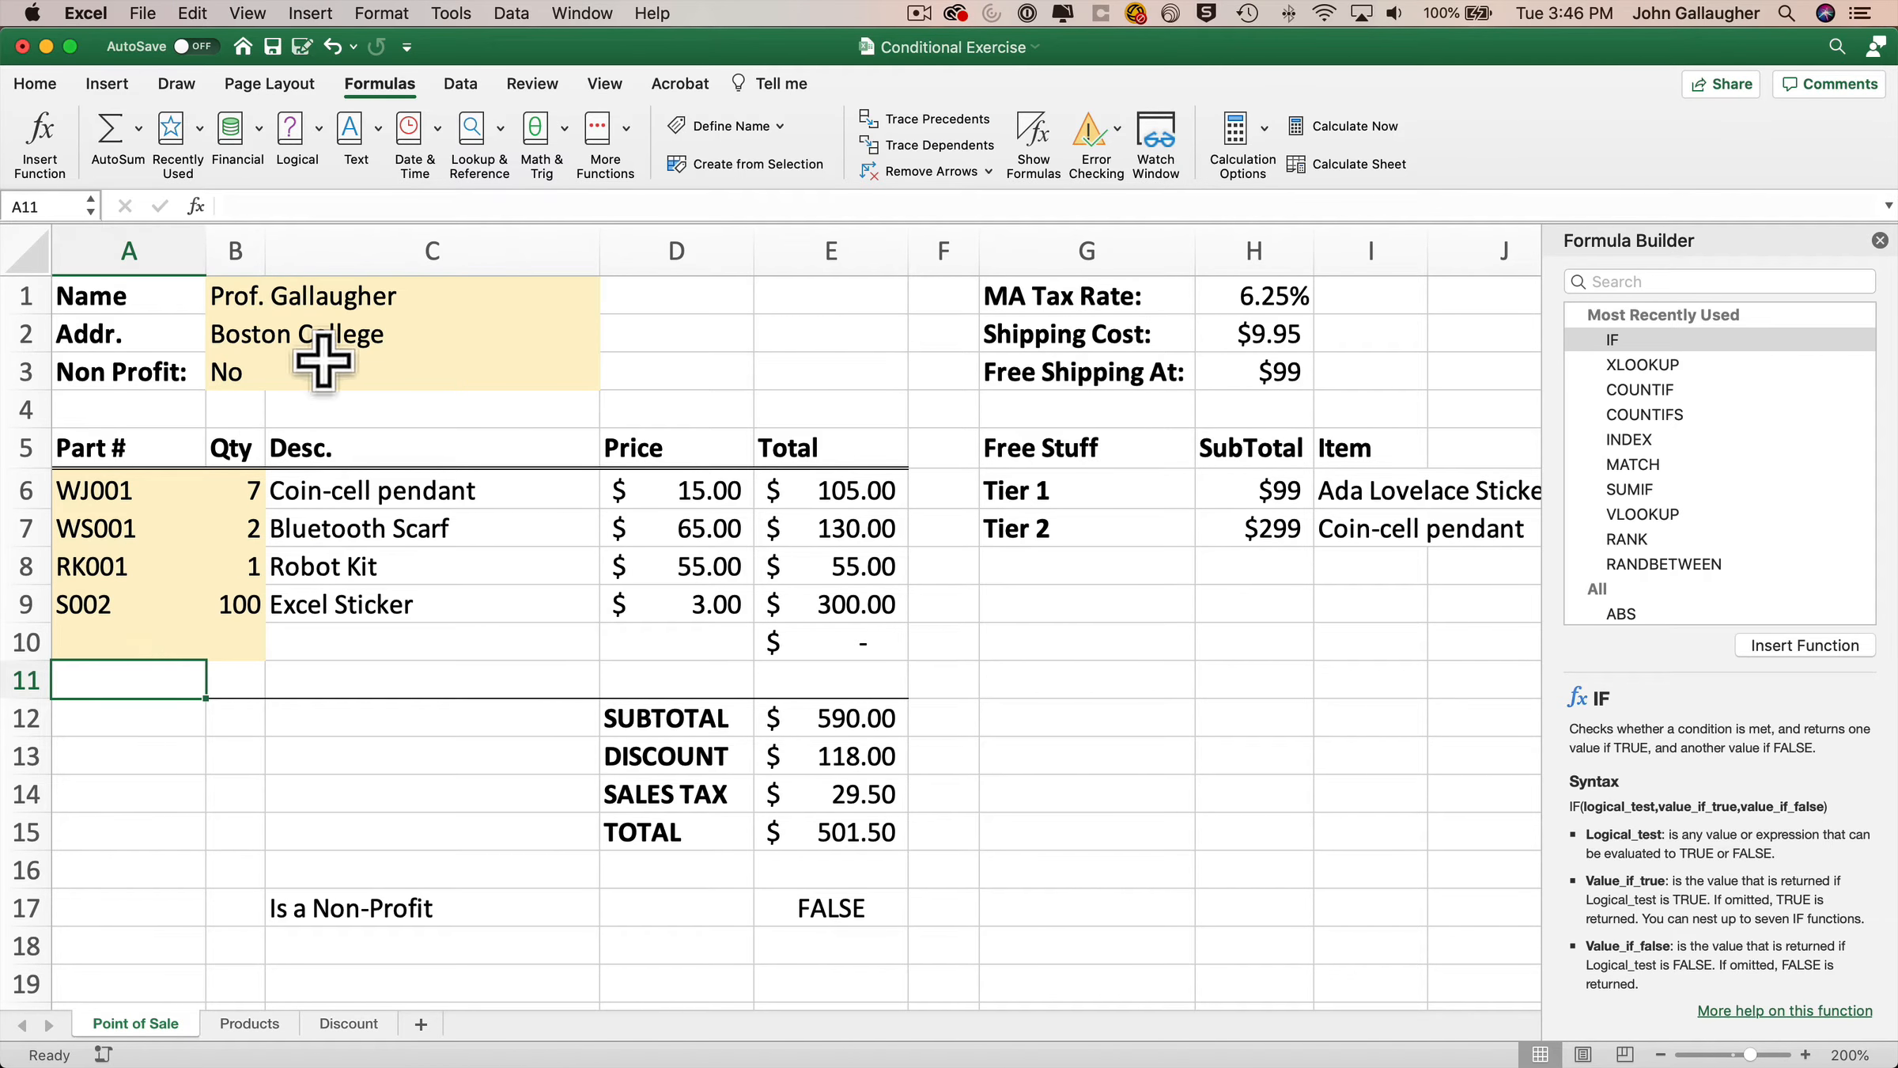
{"action": "left_click", "coordinate": [299, 195]}
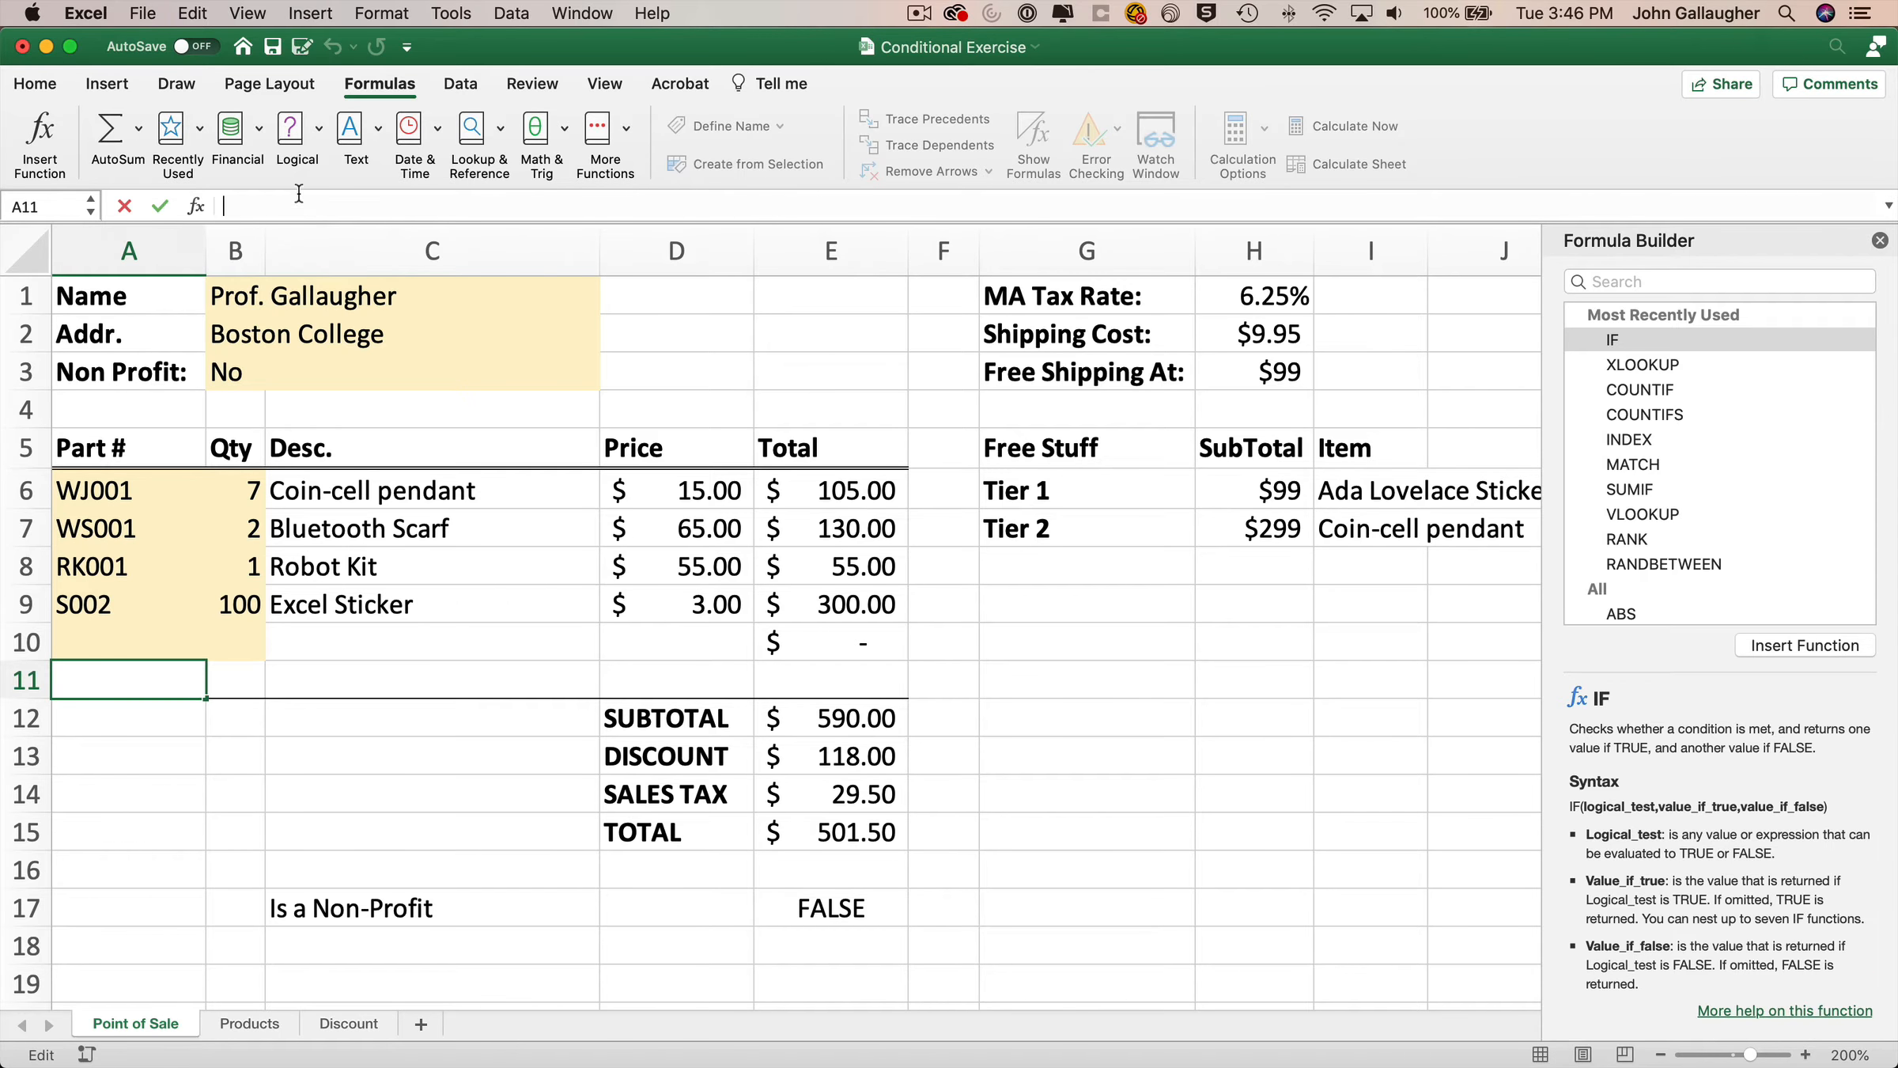
{"action": "left_click", "coordinate": [315, 147]}
{"action": "left_click", "coordinate": [341, 221]}
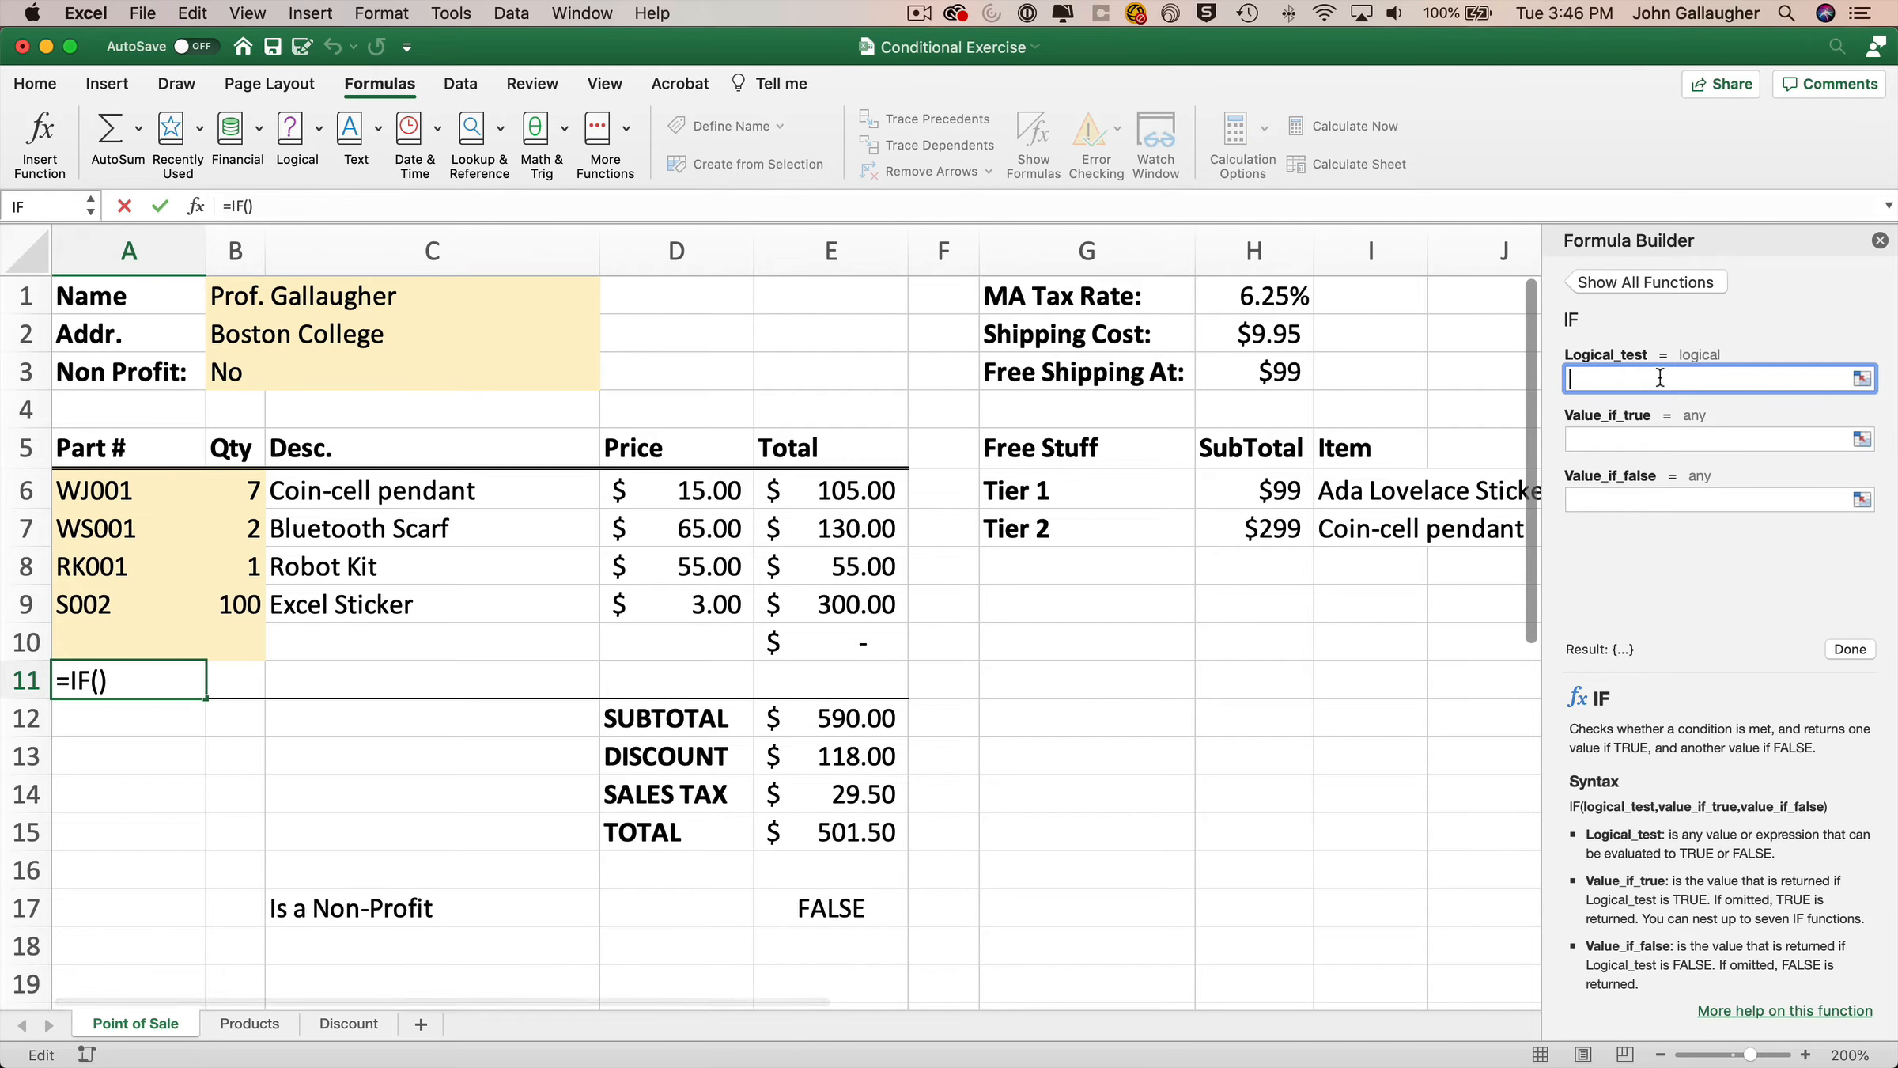
{"action": "left_click", "coordinate": [847, 724]}
{"action": "type", "text": "-"}
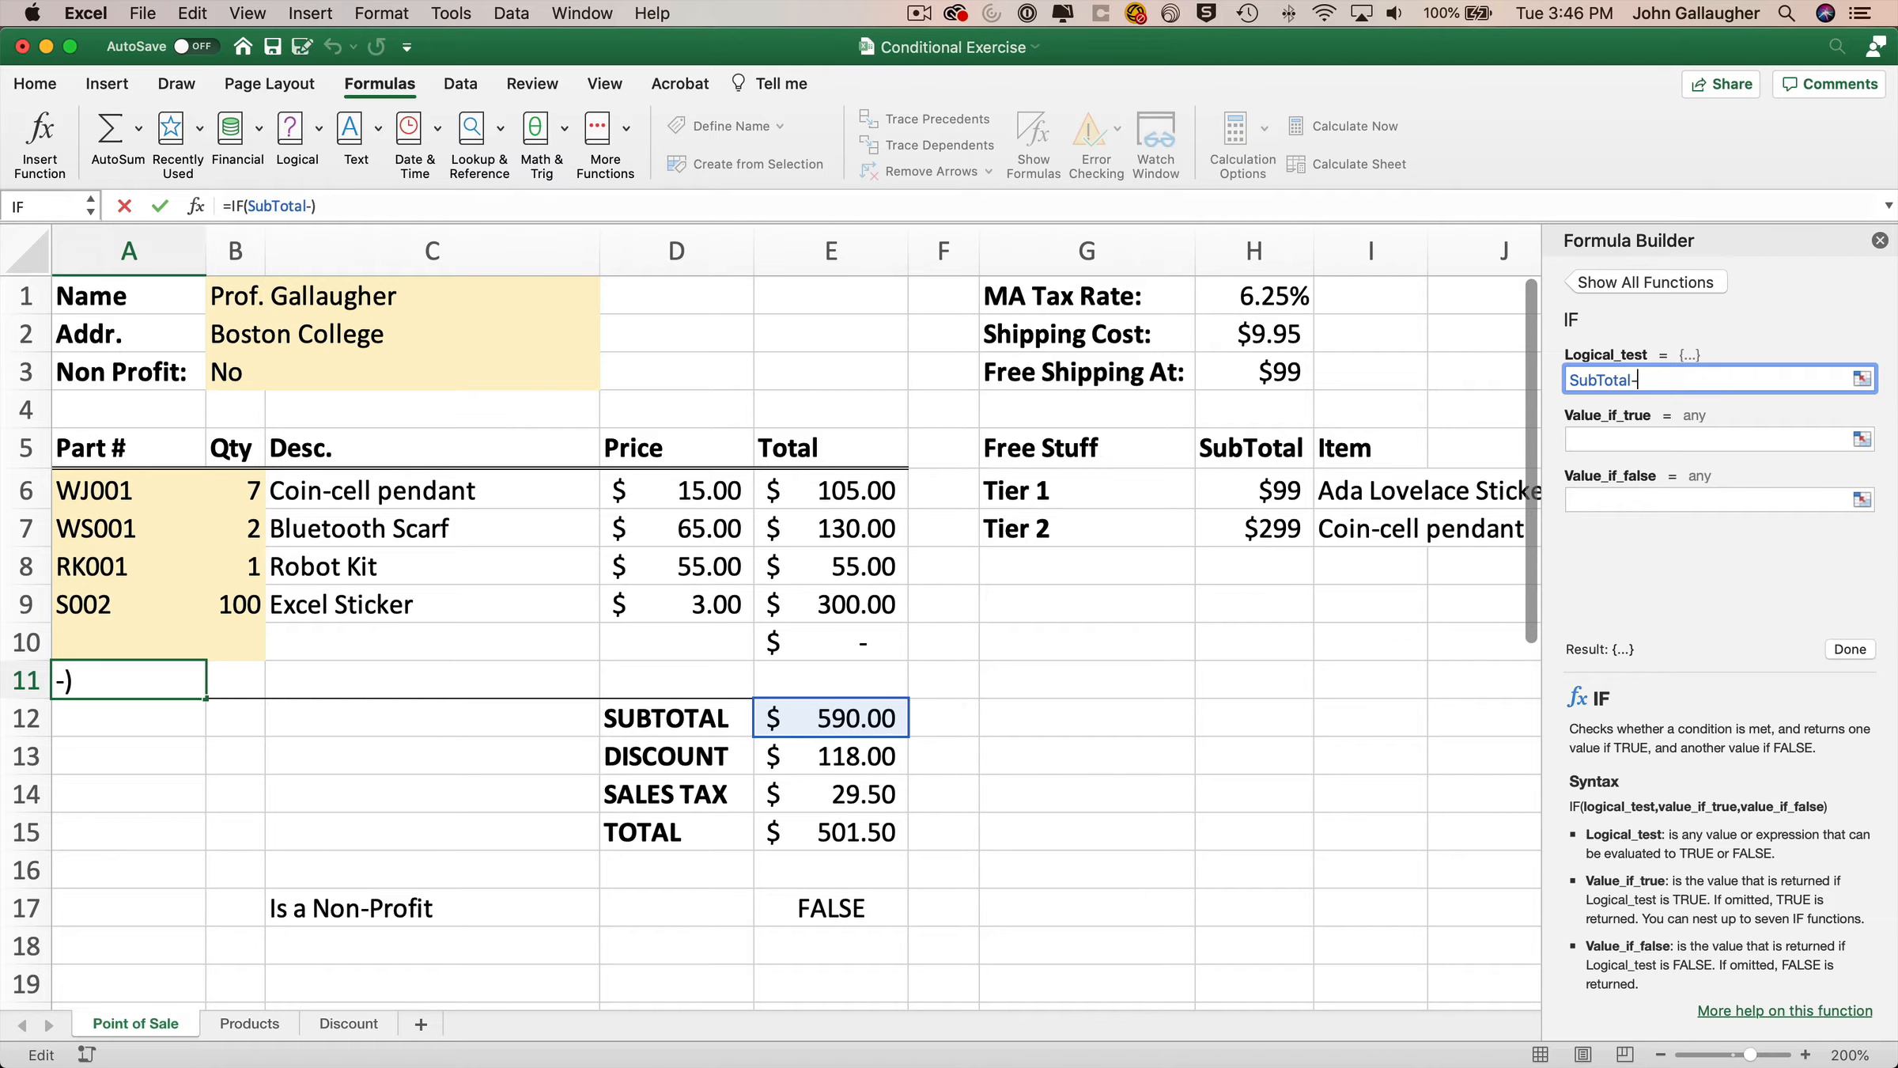
{"action": "left_click", "coordinate": [860, 761]}
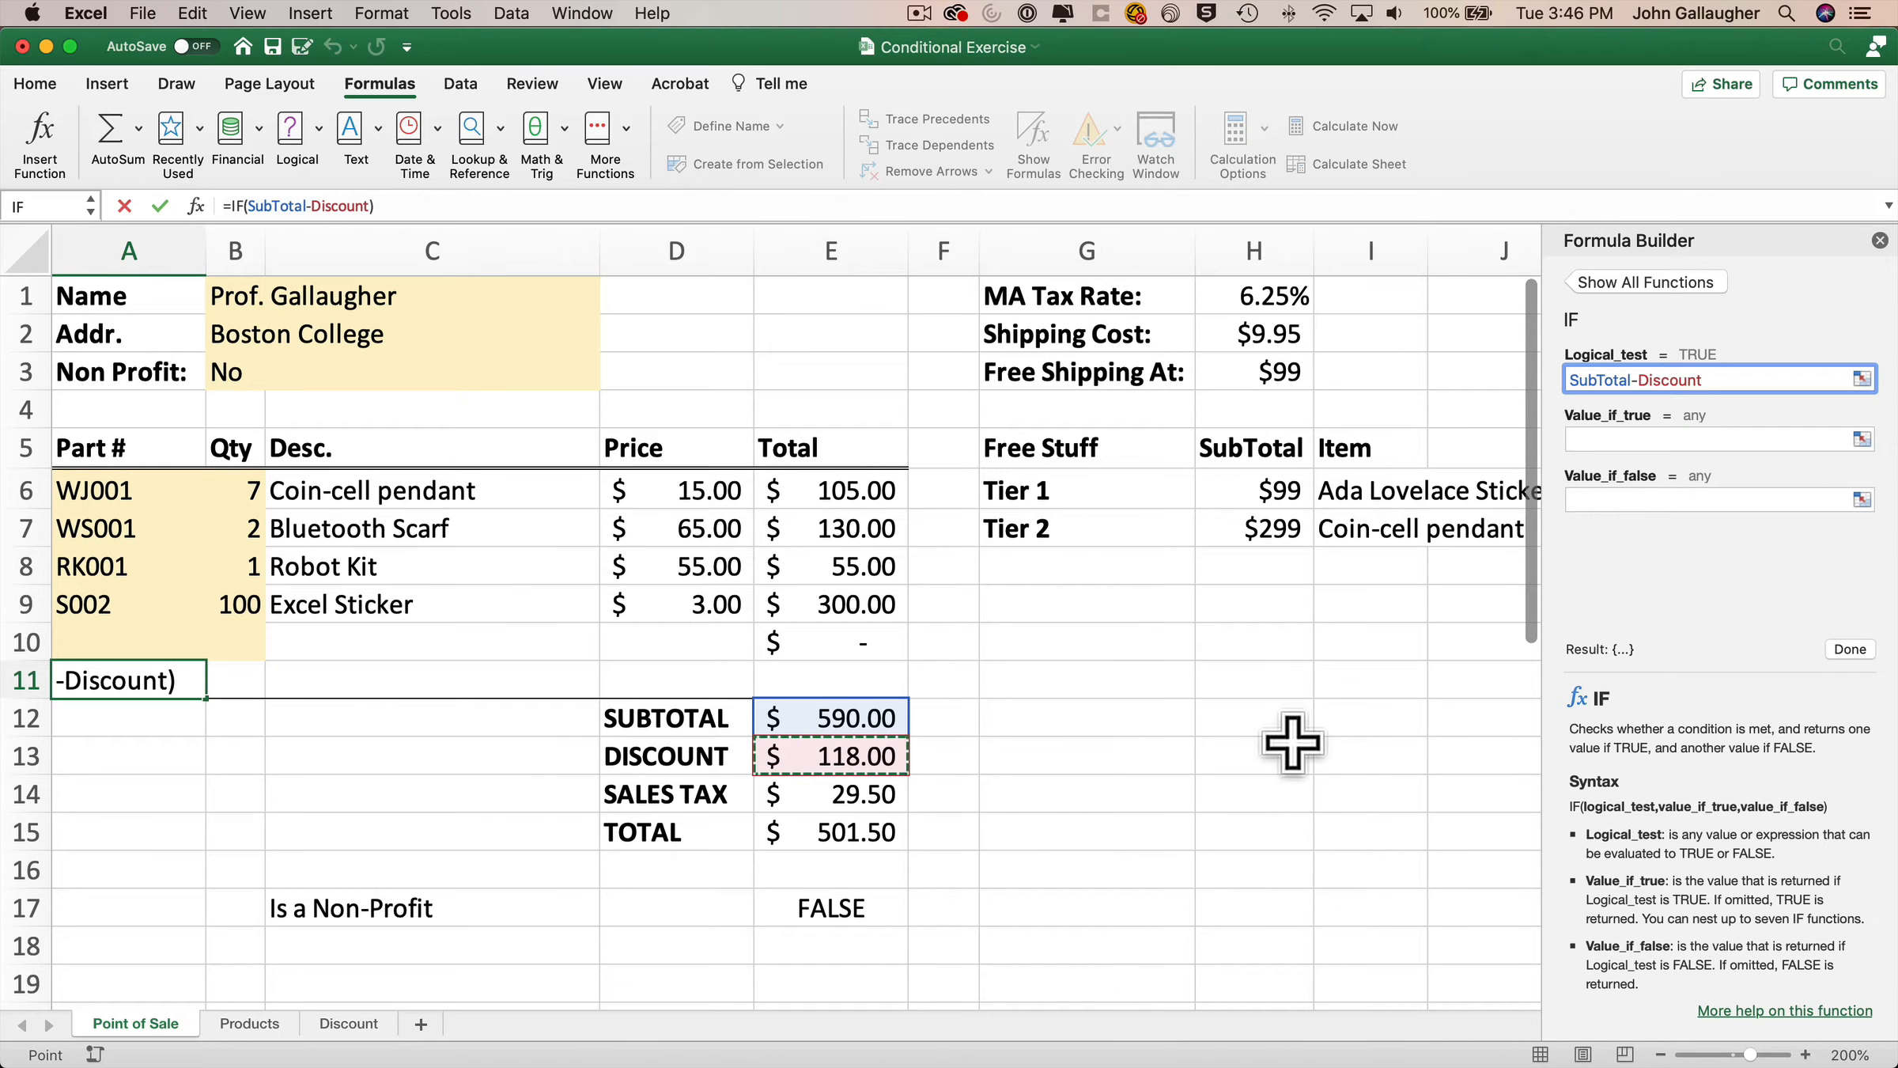
{"action": "type", "text": ">="}
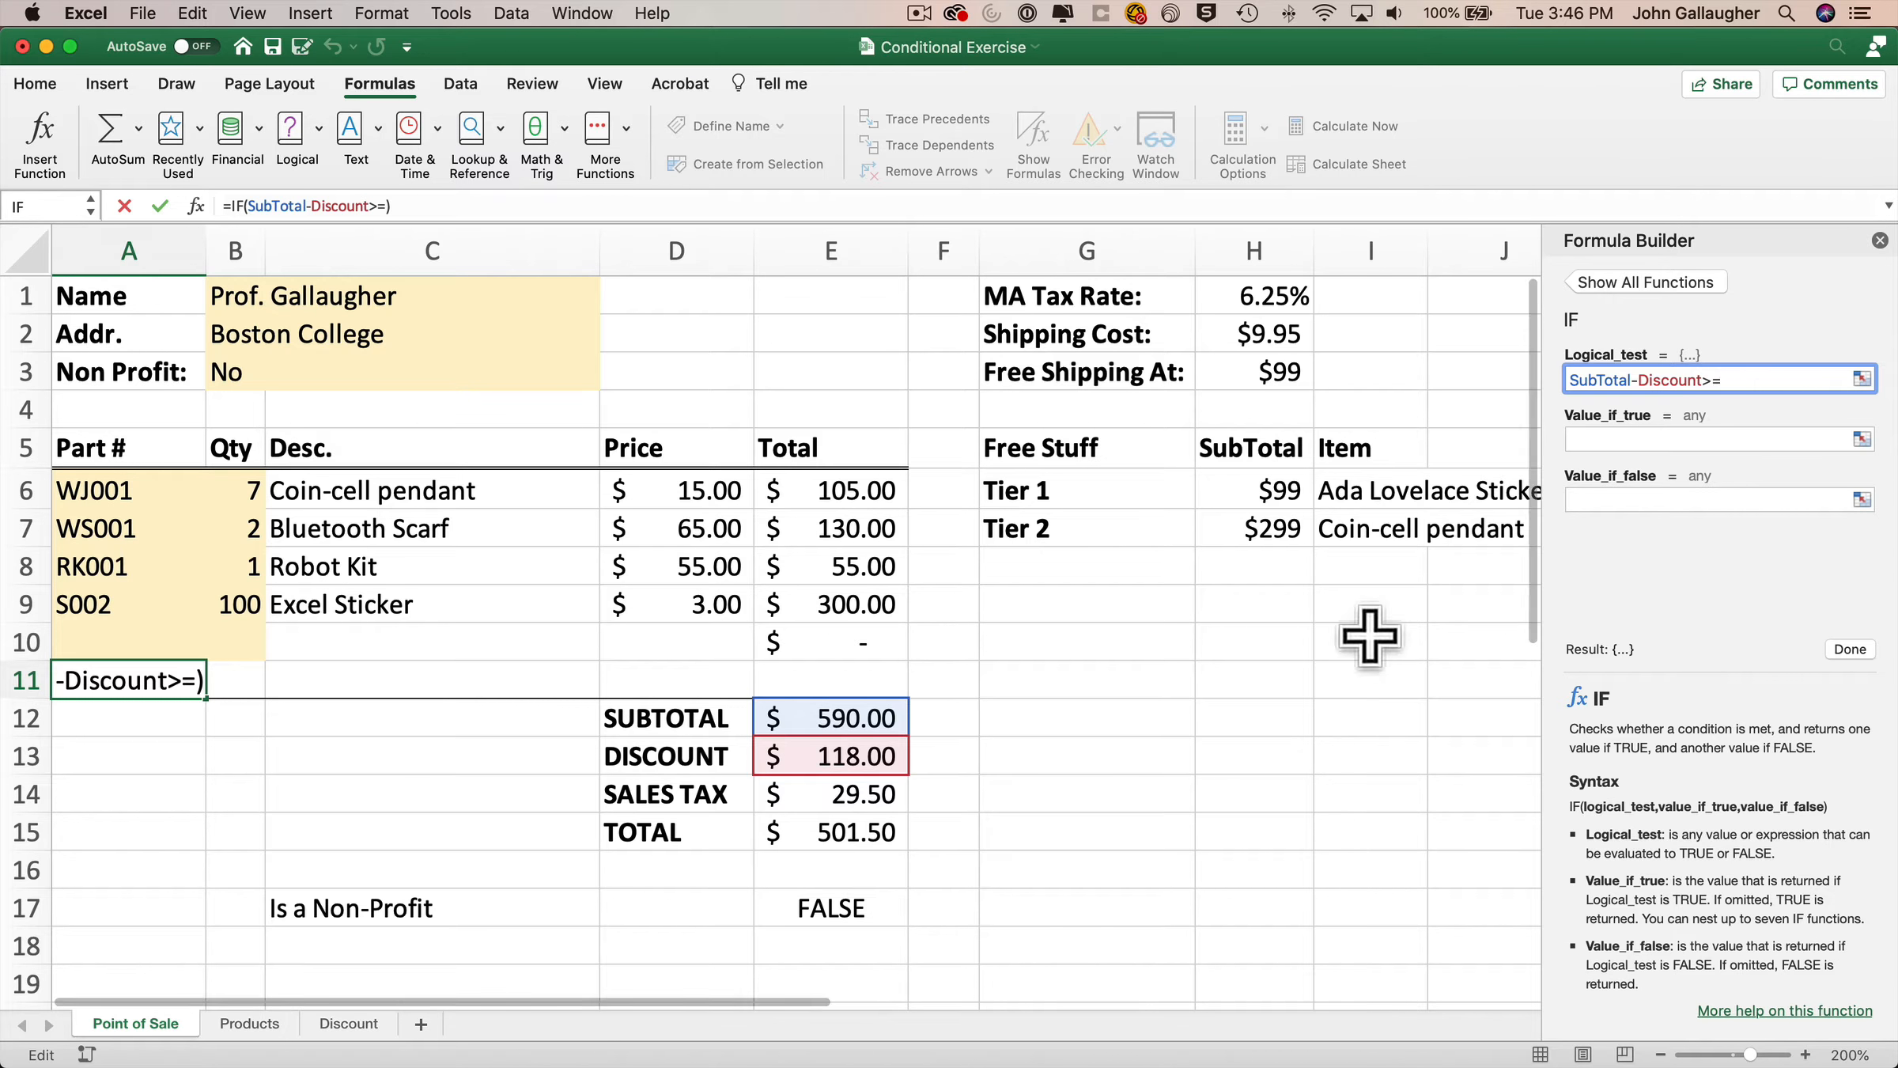
{"action": "left_click", "coordinate": [1251, 490]}
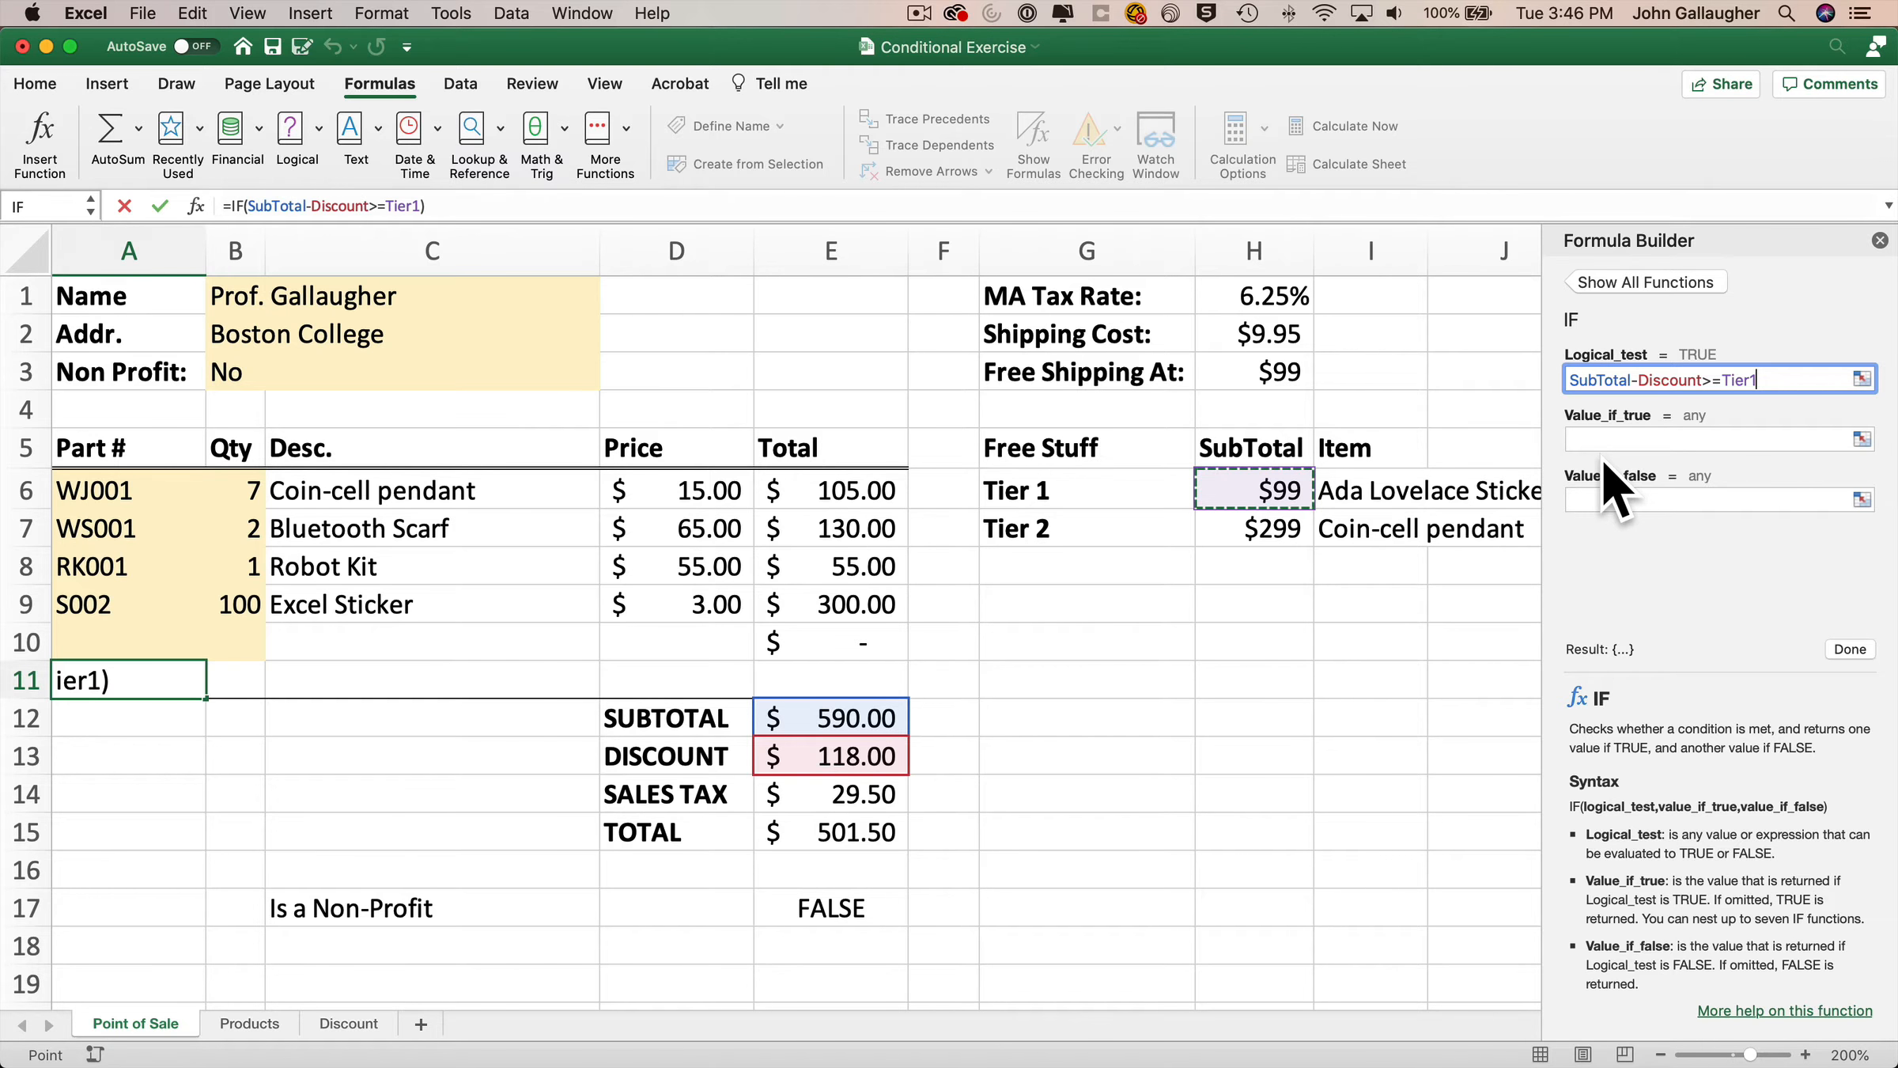
Set the IF's value_if_true to "FREE STUFF!" and value_if_false to "" and finish the formula.
{"action": "left_click", "coordinate": [1639, 436]}
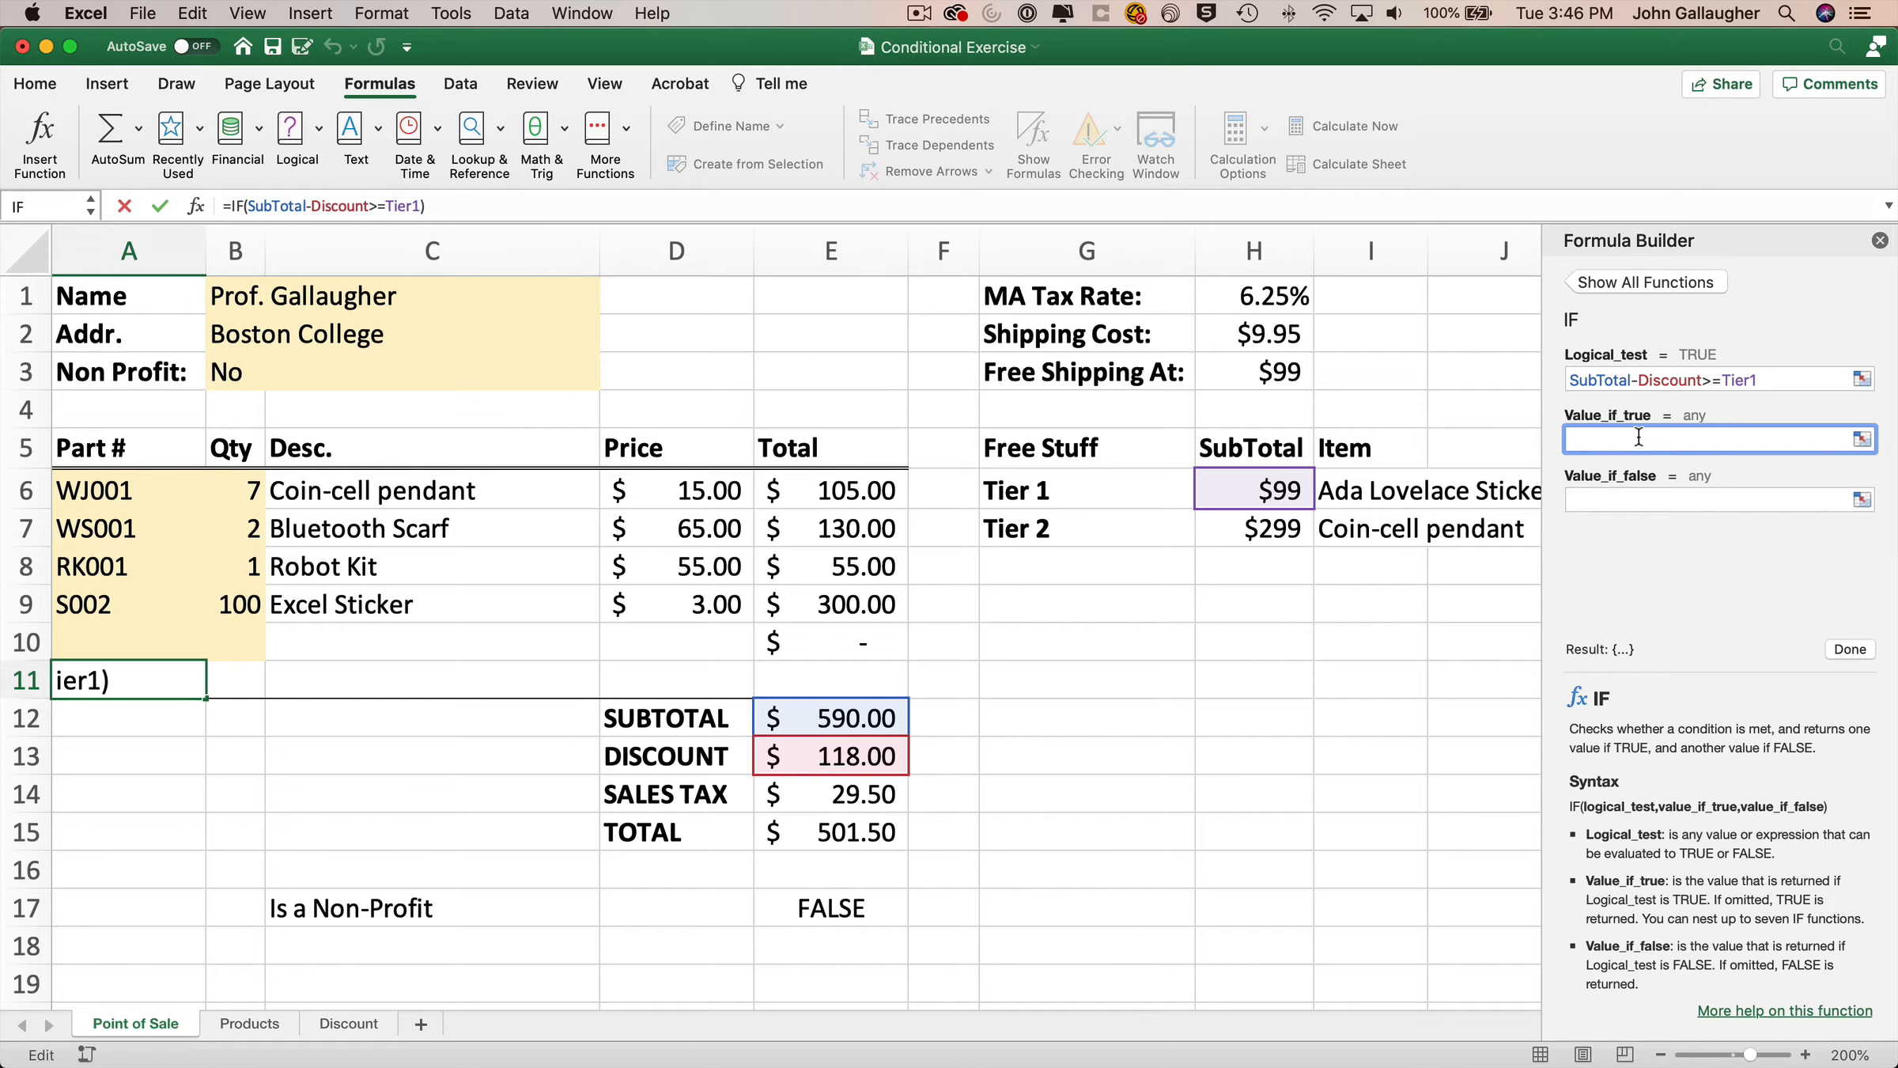
{"action": "type", "text": "\"FREE STUF"}
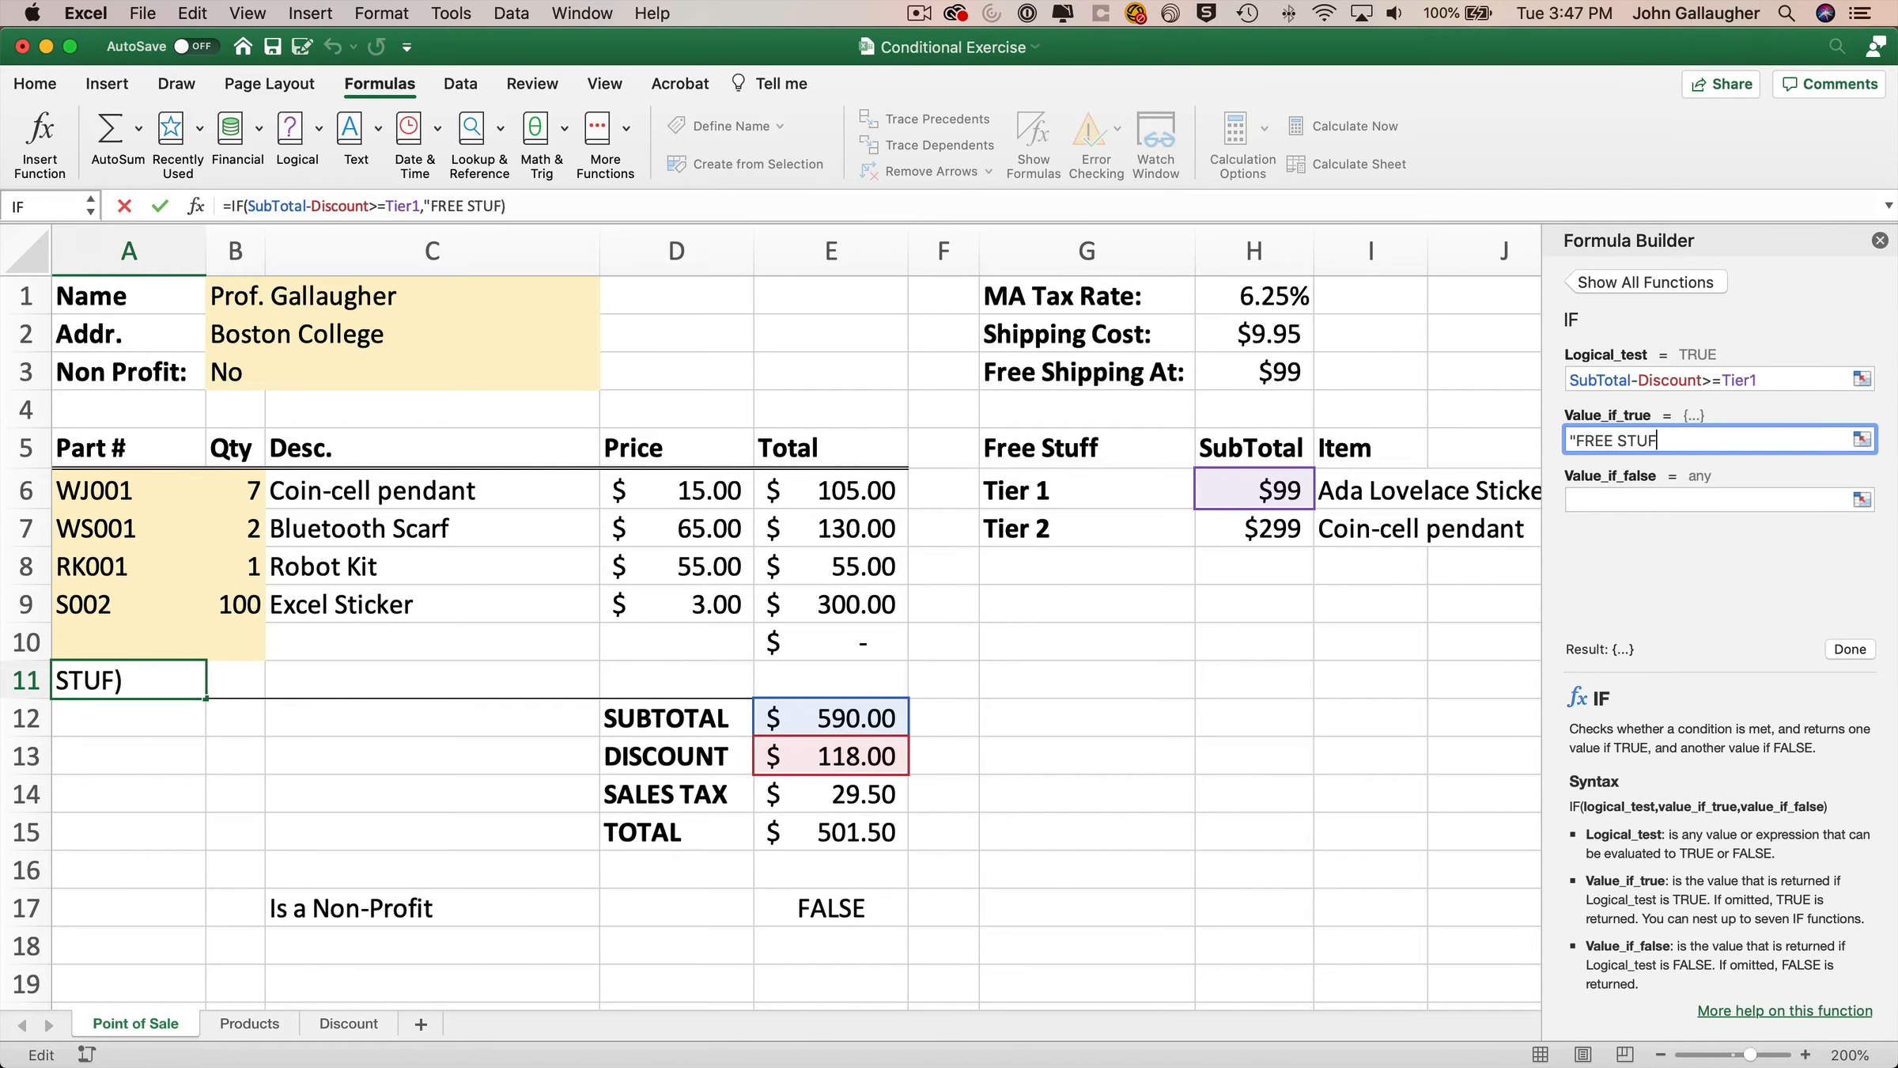
{"action": "type", "text": "F!\""}
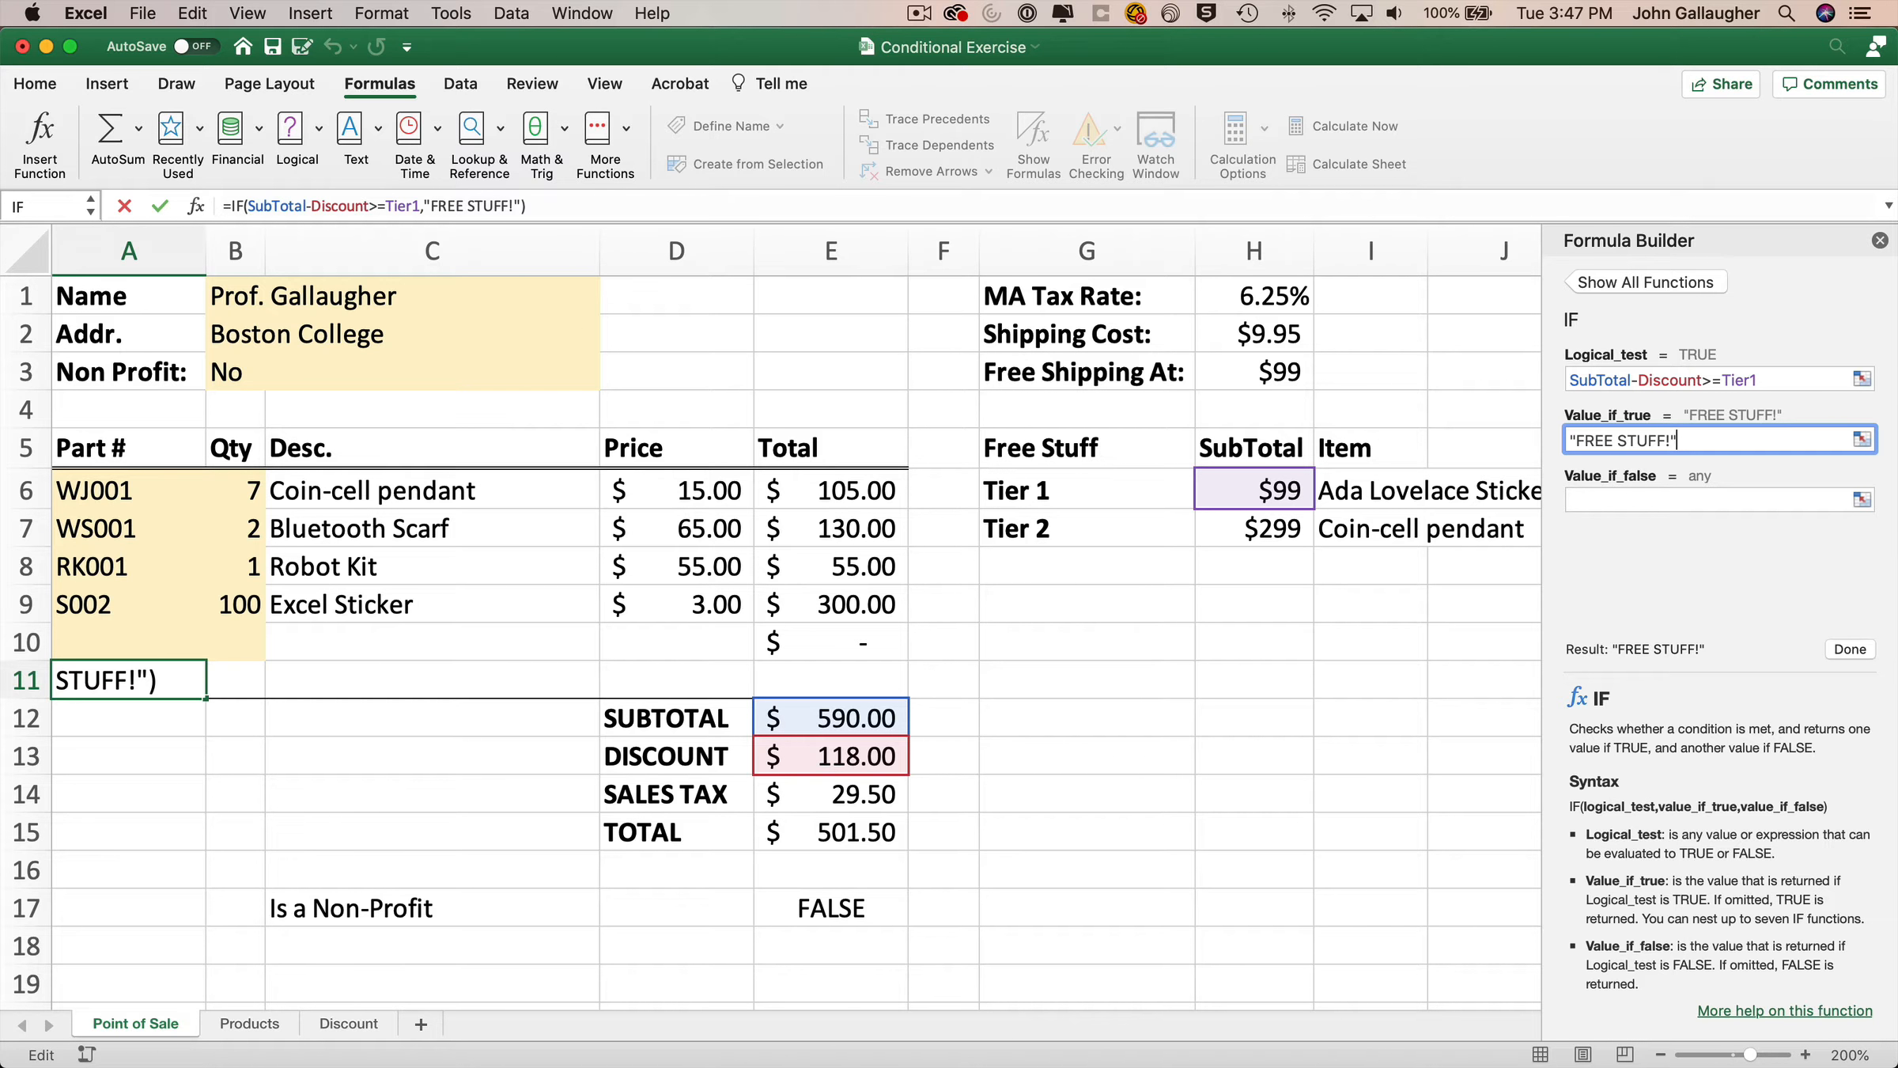
{"action": "left_click", "coordinate": [1653, 500]}
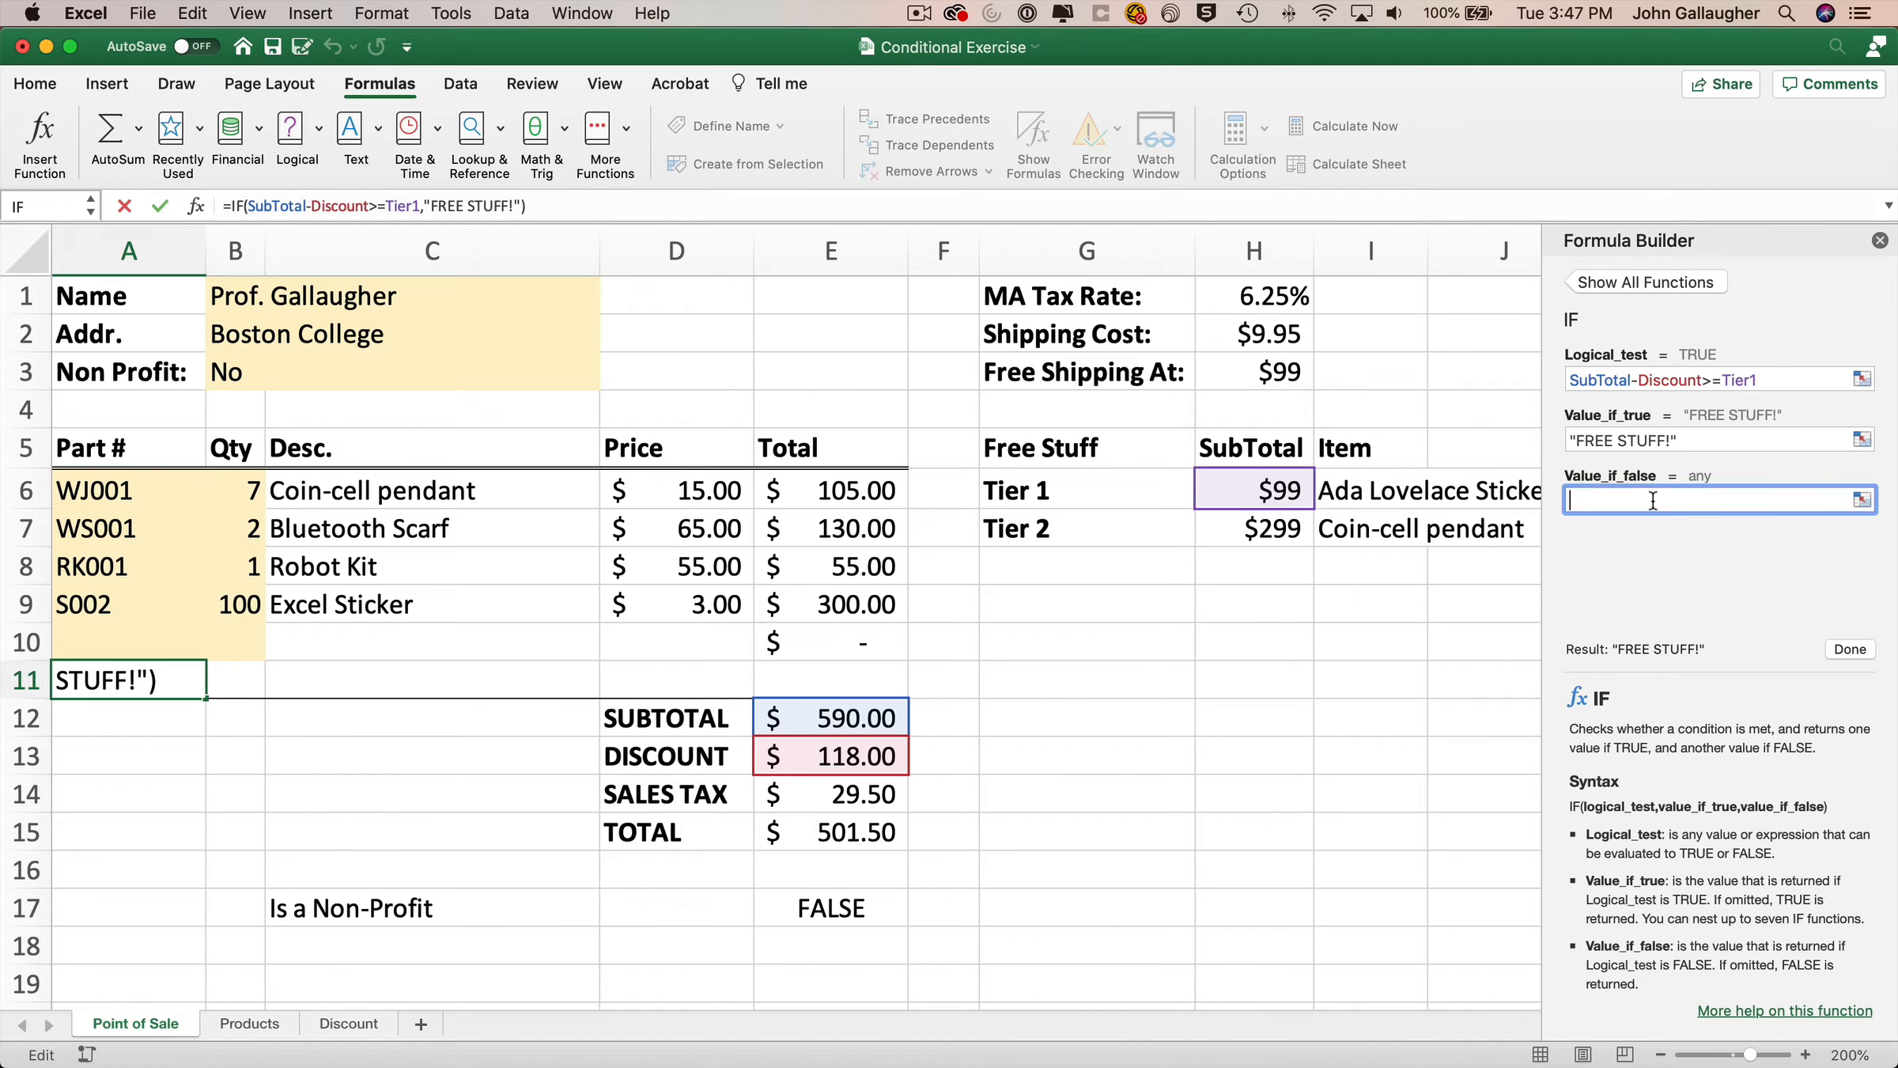
{"action": "type", "text": "\"\""}
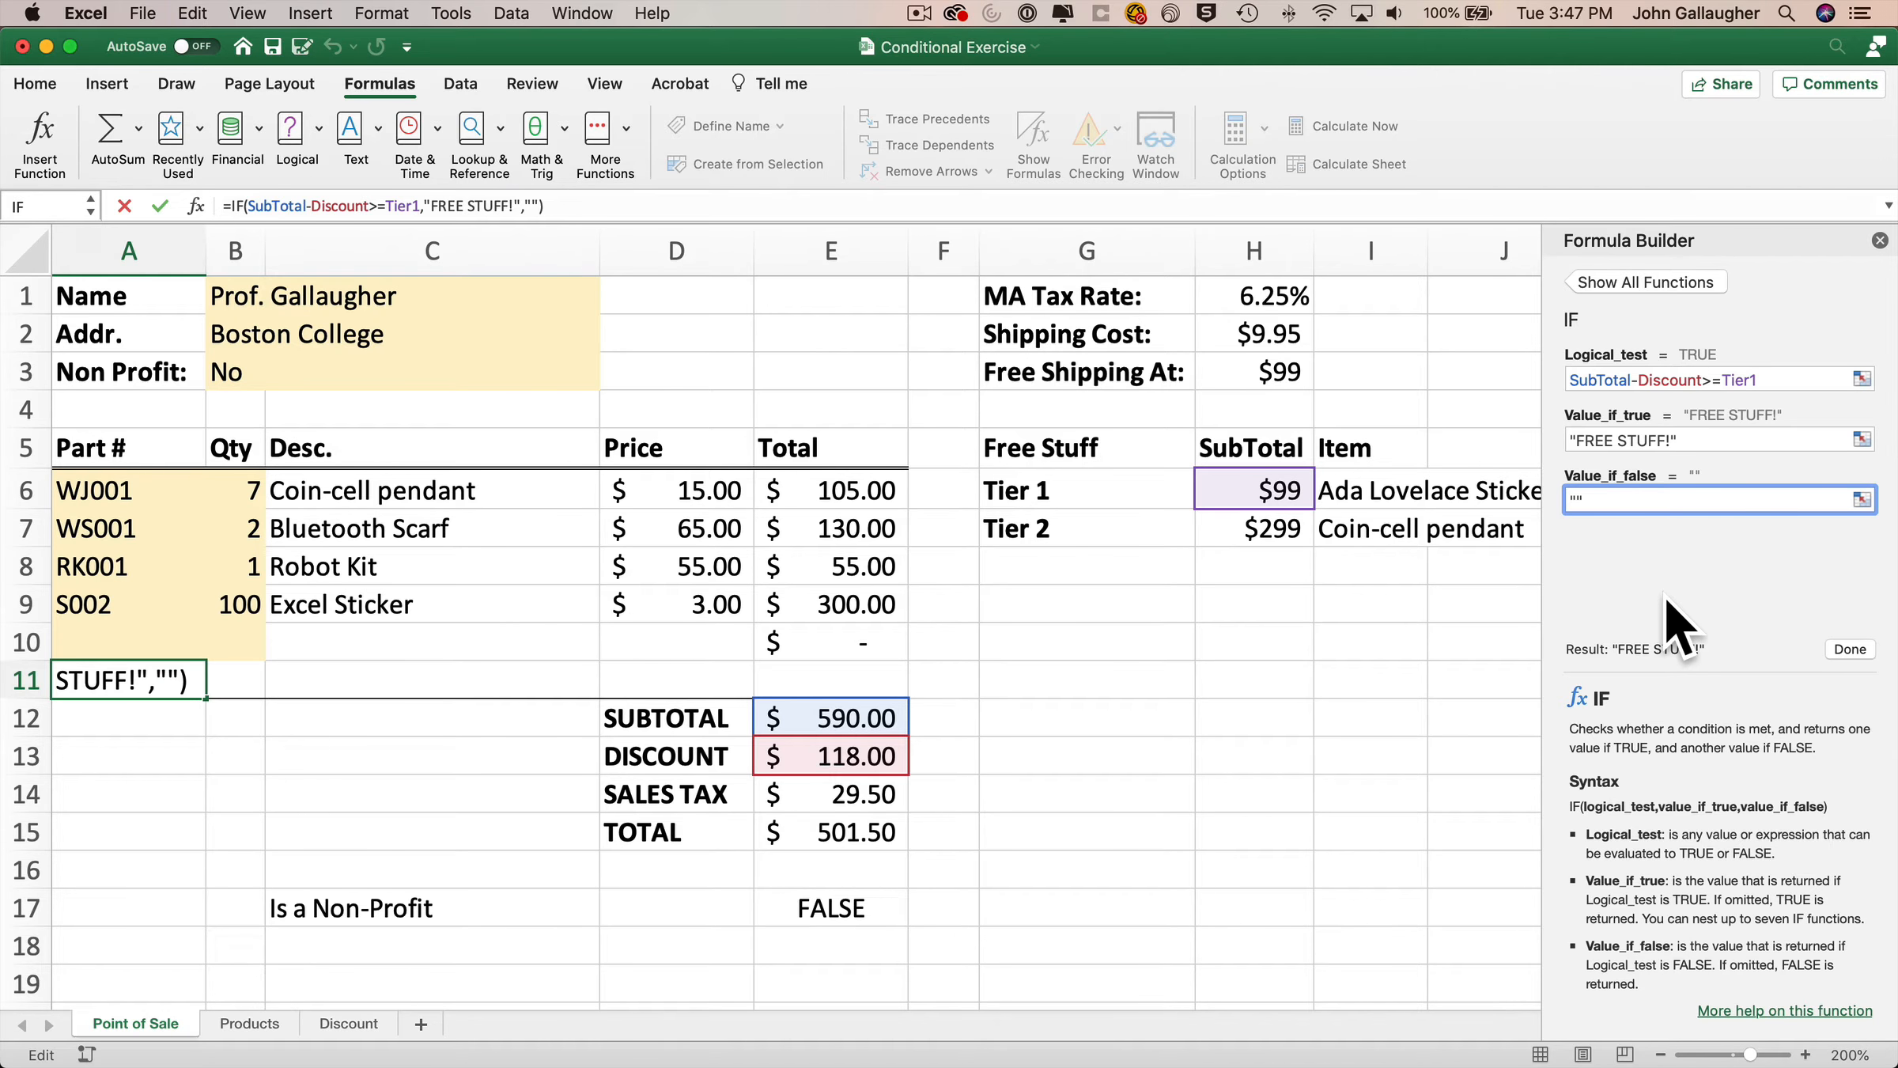
{"action": "left_click", "coordinate": [1851, 648]}
Clear the part numbers and quantities in invoice rows 7 through 9.
{"action": "key", "text": "Up"}
{"action": "key", "text": "Up"}
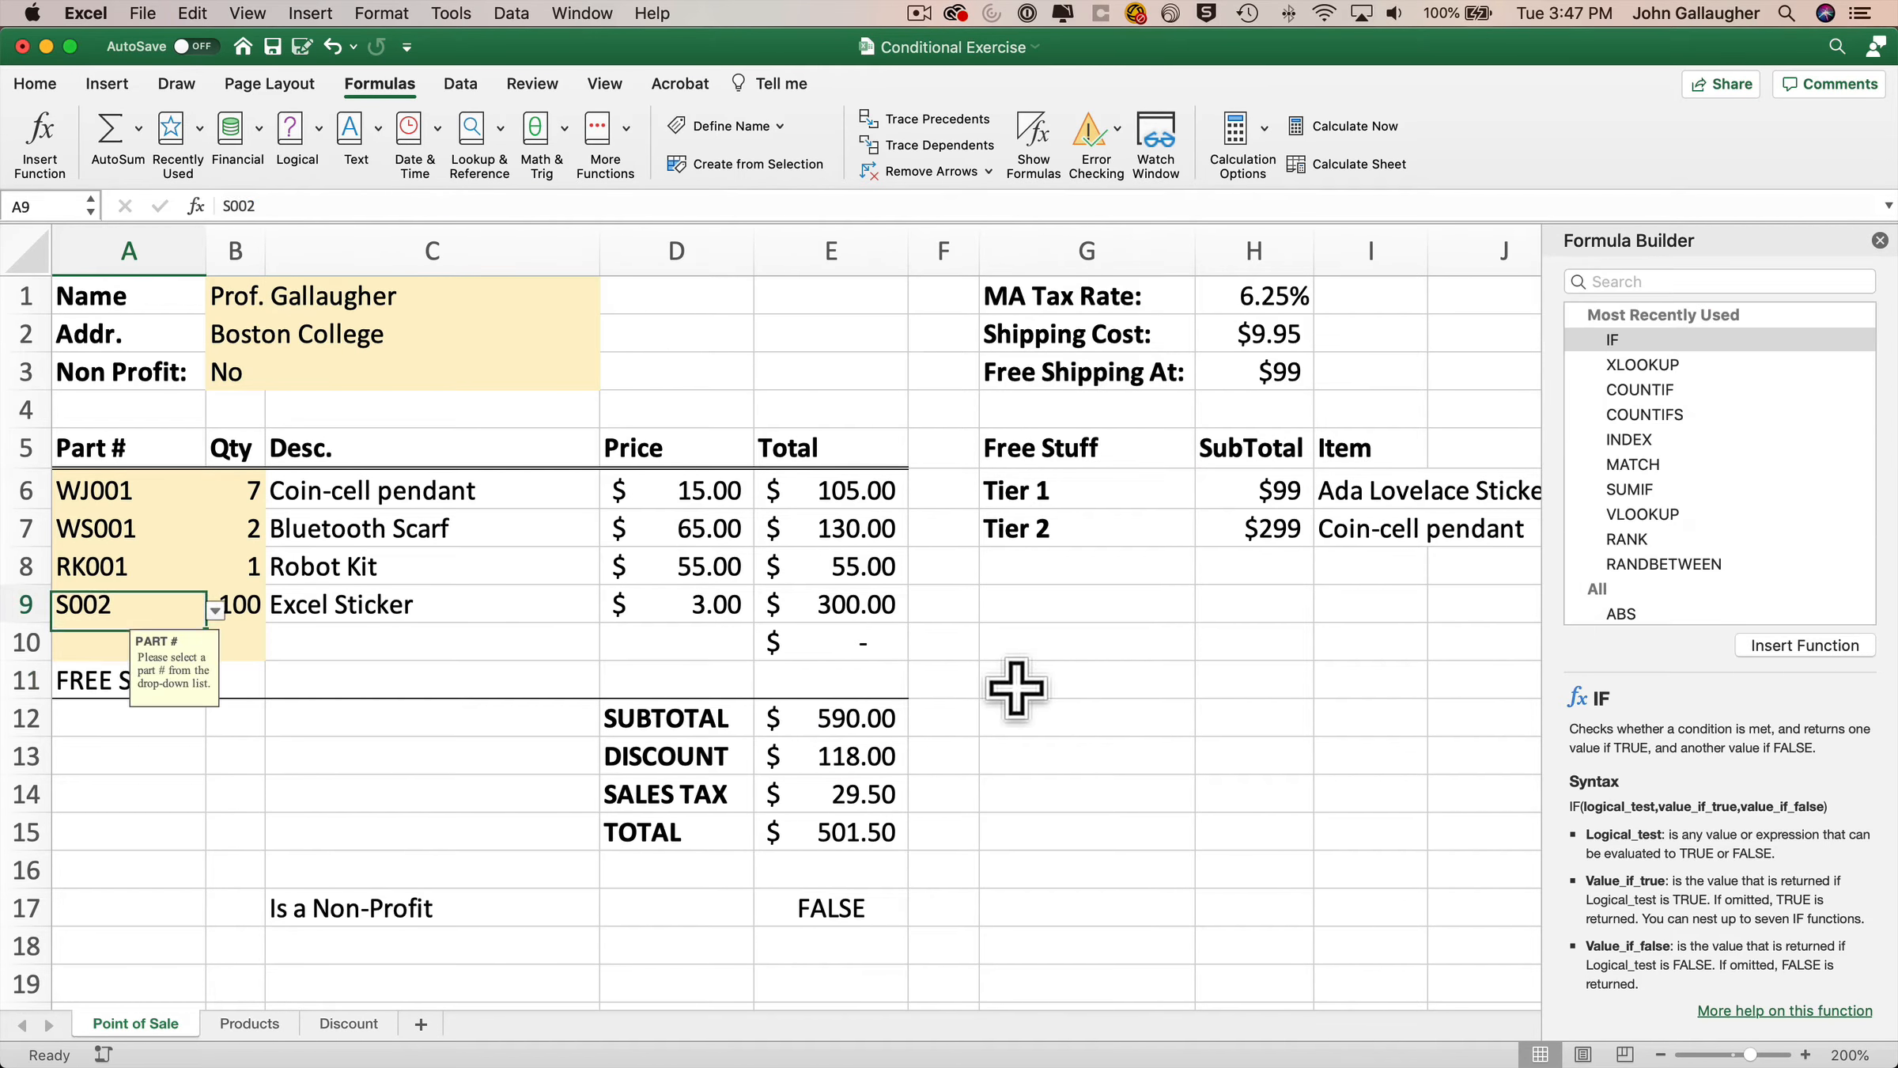
{"action": "key", "text": "Right"}
{"action": "key", "text": "Delete"}
{"action": "key", "text": "Left"}
{"action": "key", "text": "Delete"}
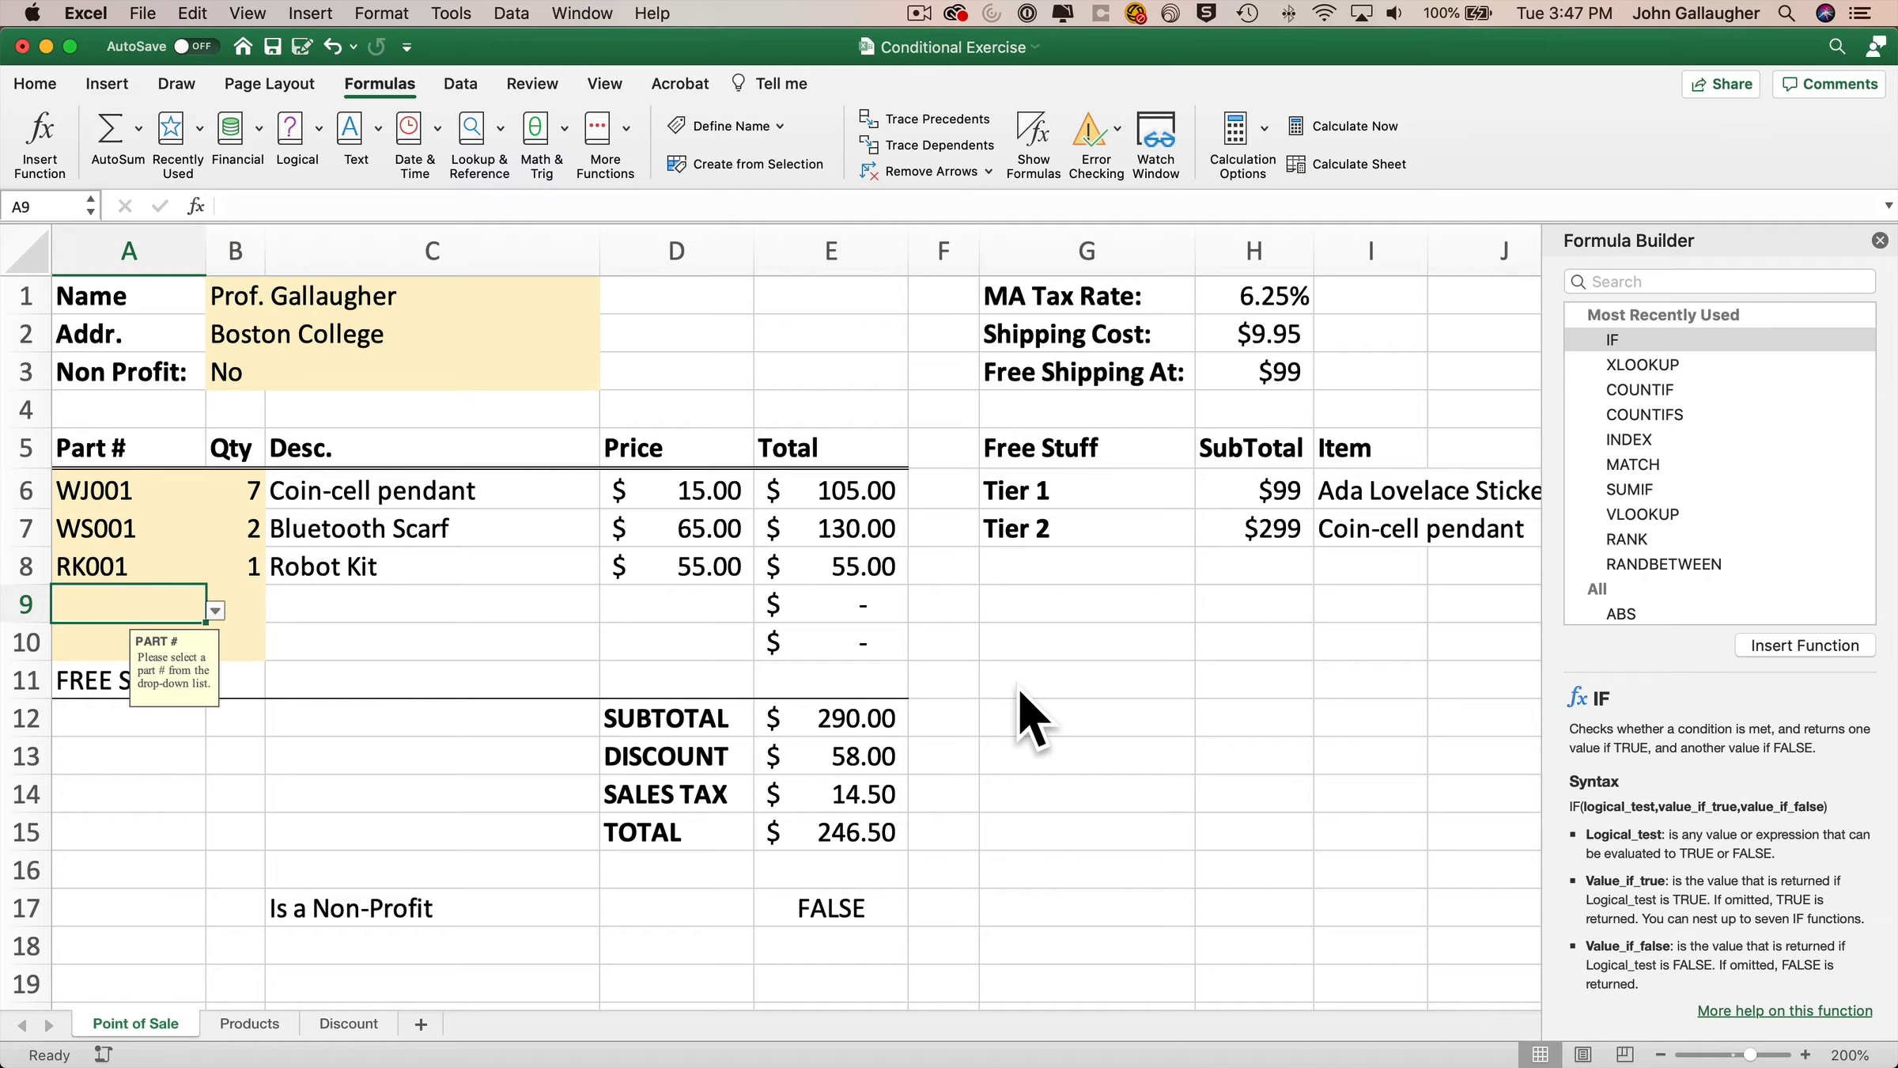
{"action": "key", "text": "Up"}
{"action": "key", "text": "Right"}
{"action": "key", "text": "Delete"}
{"action": "key", "text": "Left"}
{"action": "key", "text": "Delete"}
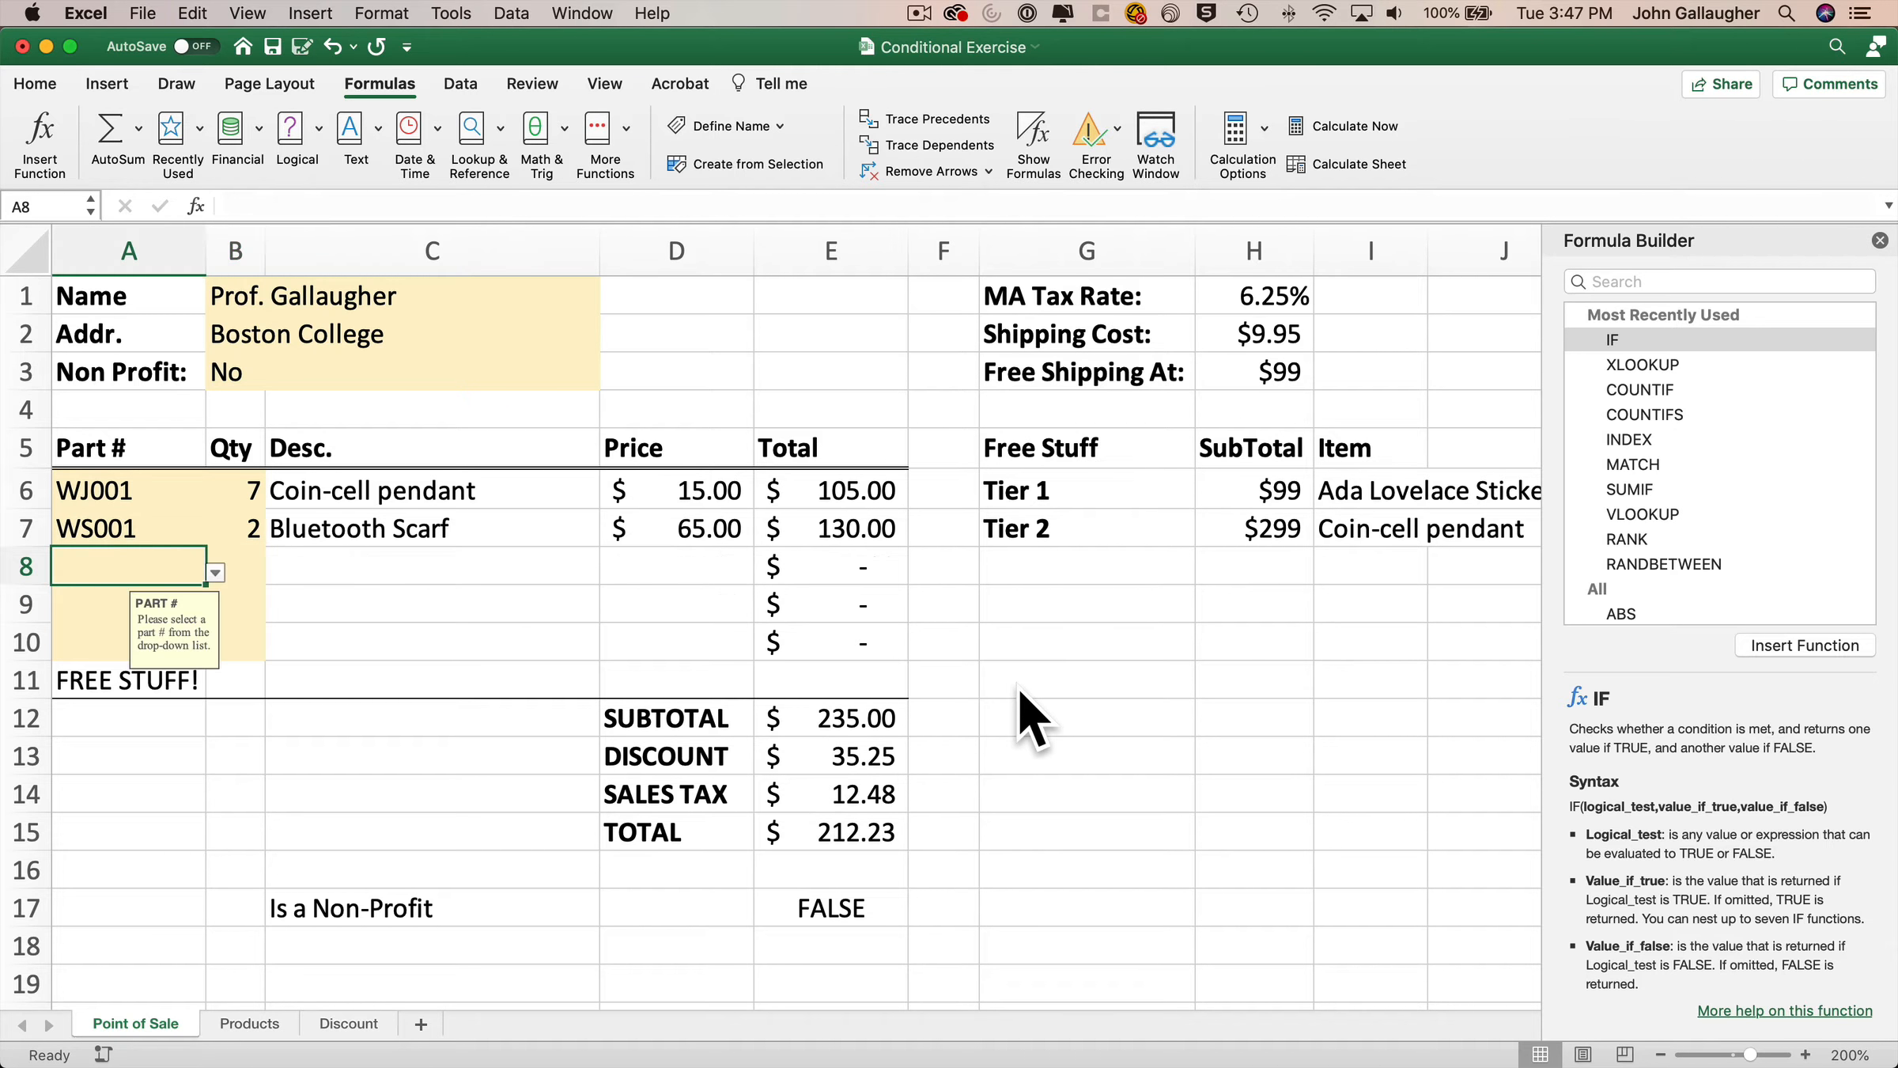
{"action": "key", "text": "Up"}
{"action": "key", "text": "Right"}
{"action": "key", "text": "Delete"}
{"action": "key", "text": "Left"}
{"action": "key", "text": "Delete"}
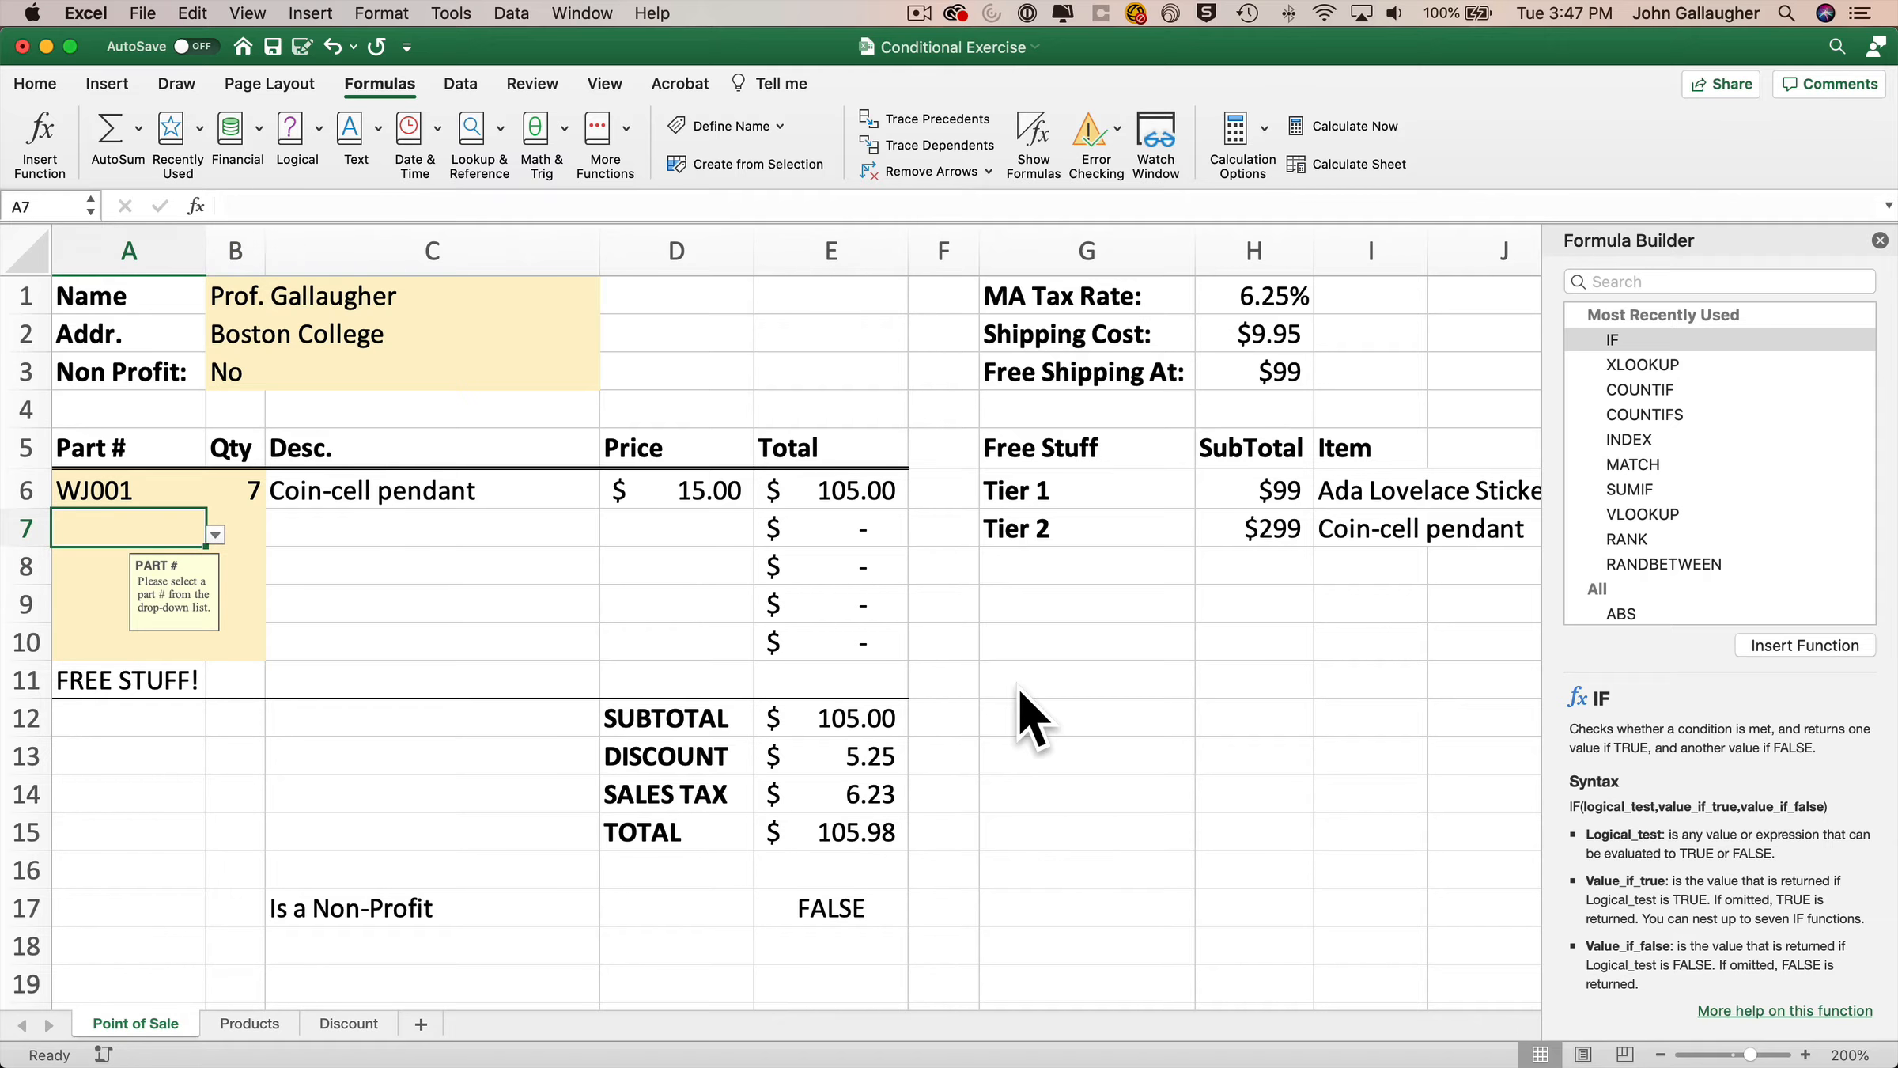
Change the WJ001 quantity to 5.
{"action": "key", "text": "Up"}
{"action": "key", "text": "Right"}
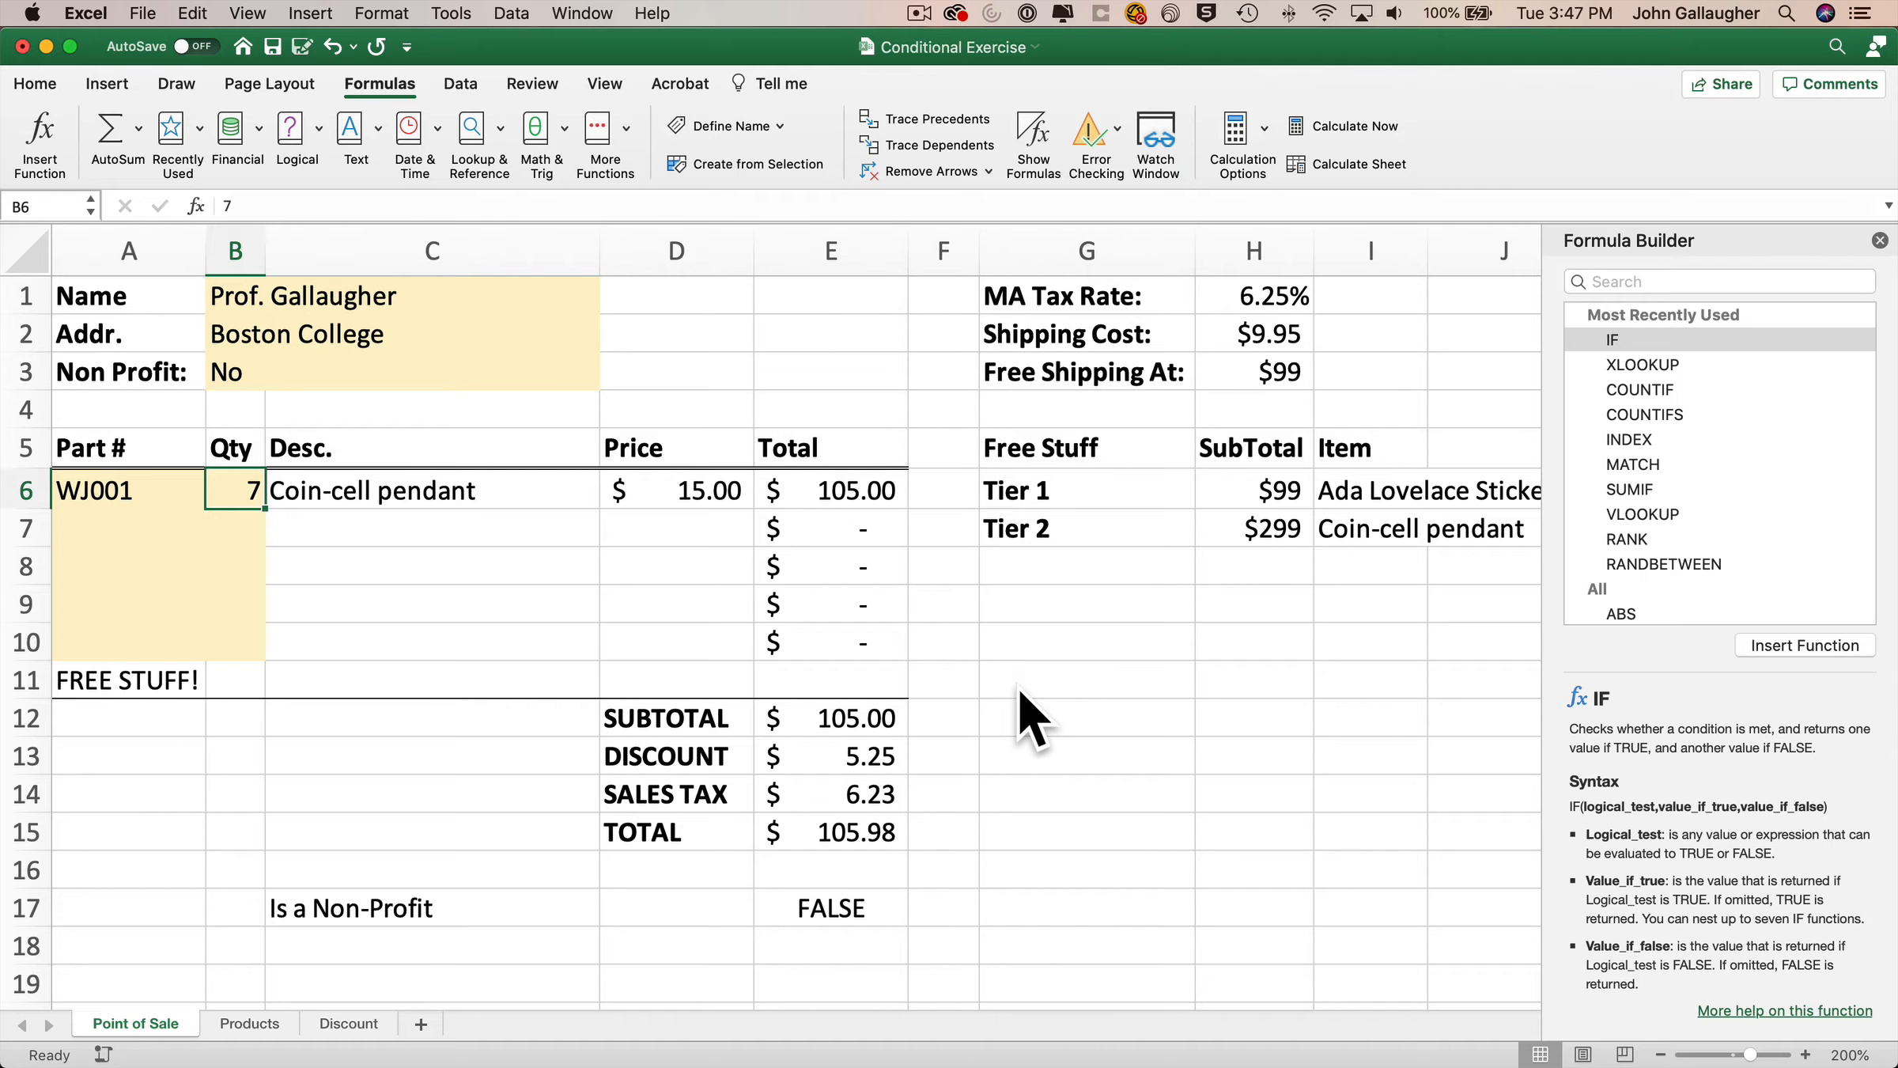
{"action": "type", "text": "5"}
{"action": "key", "text": "Return"}
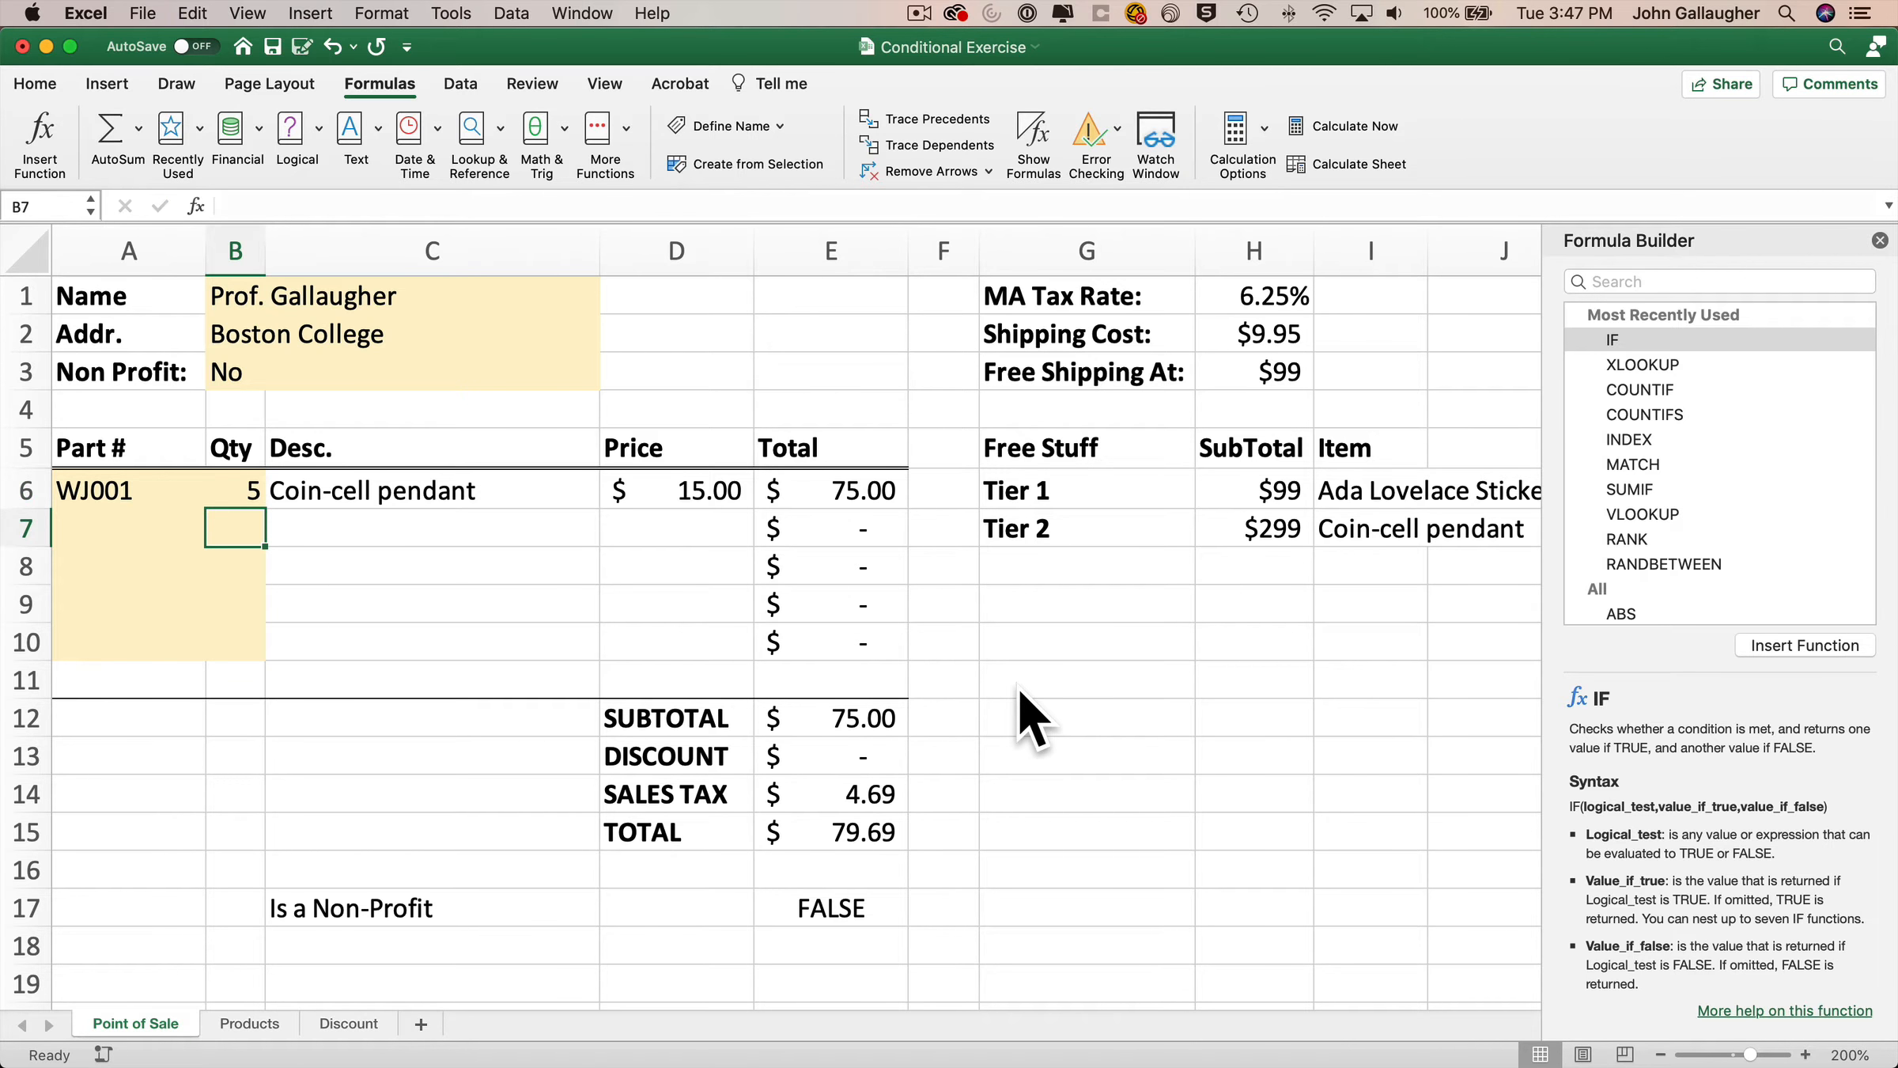
{"action": "key", "text": "Up"}
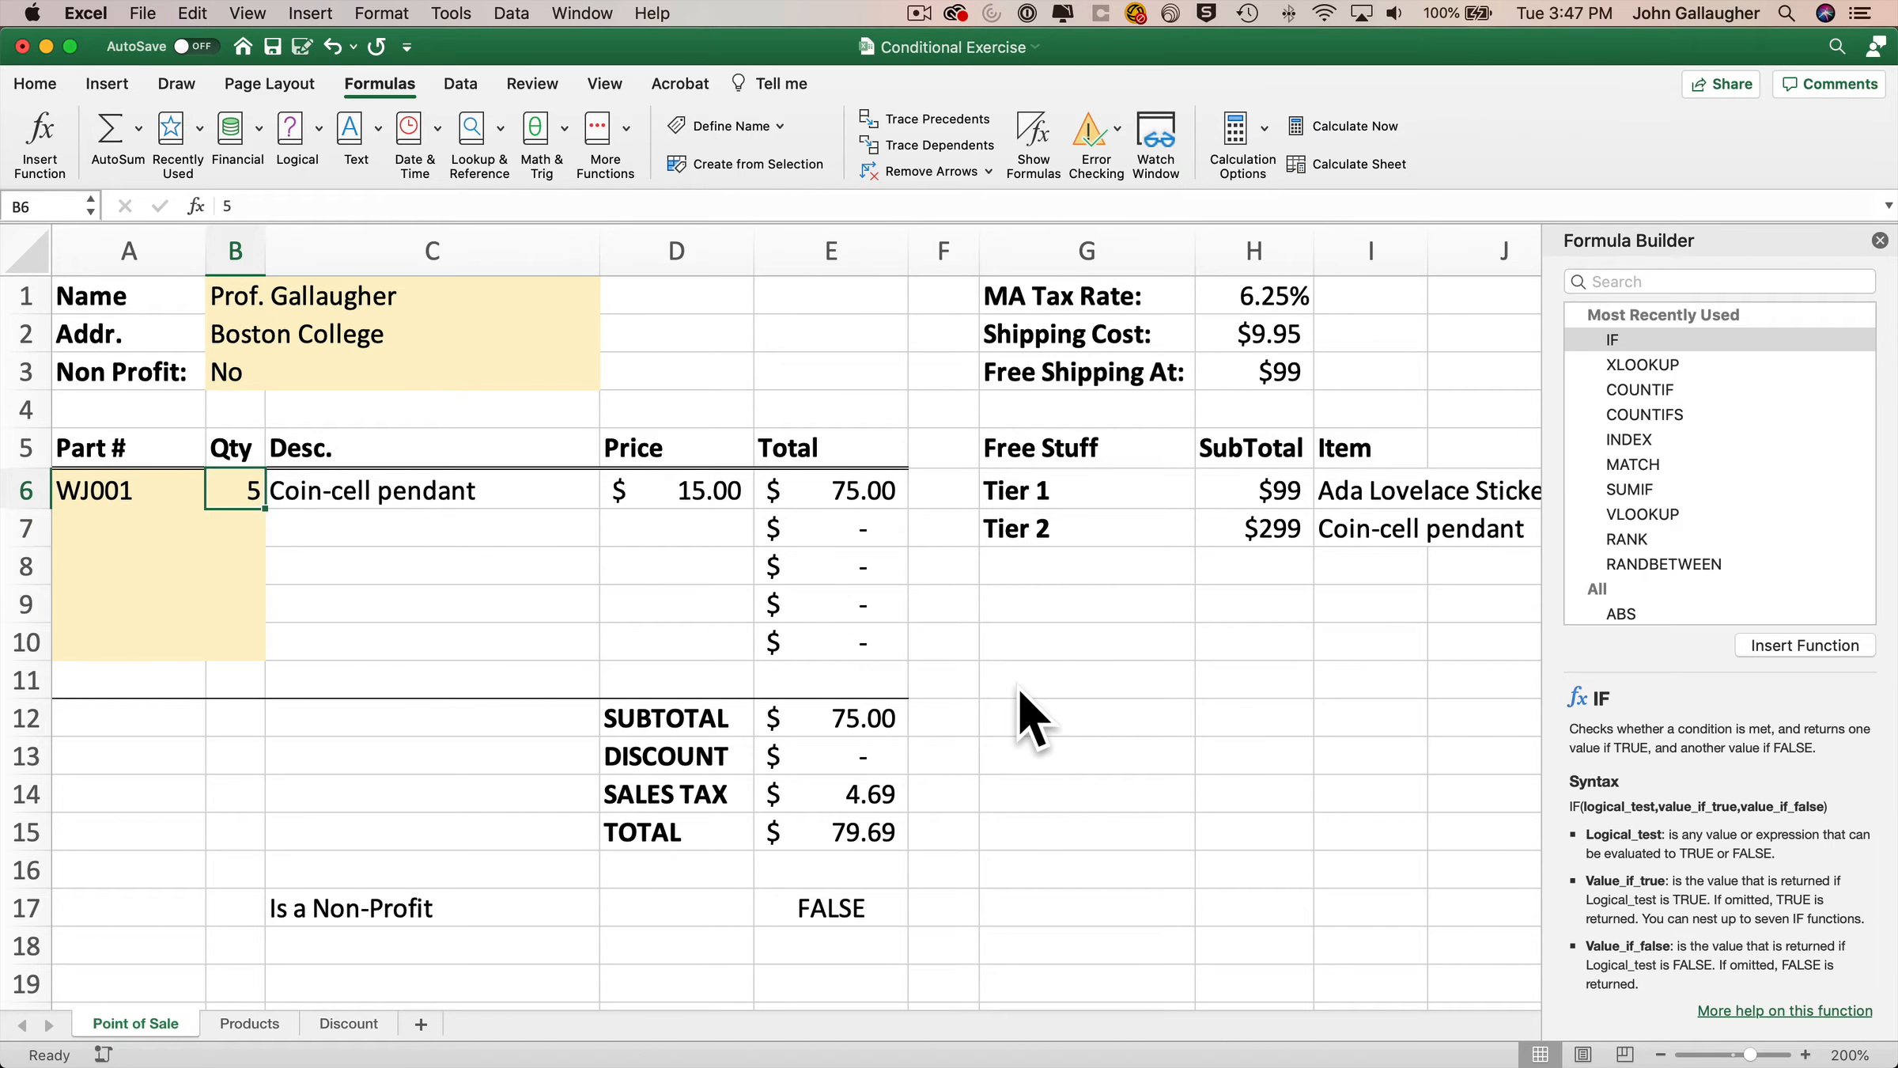
Change the WJ001 quantity to 7.
{"action": "type", "text": "7"}
{"action": "key", "text": "Return"}
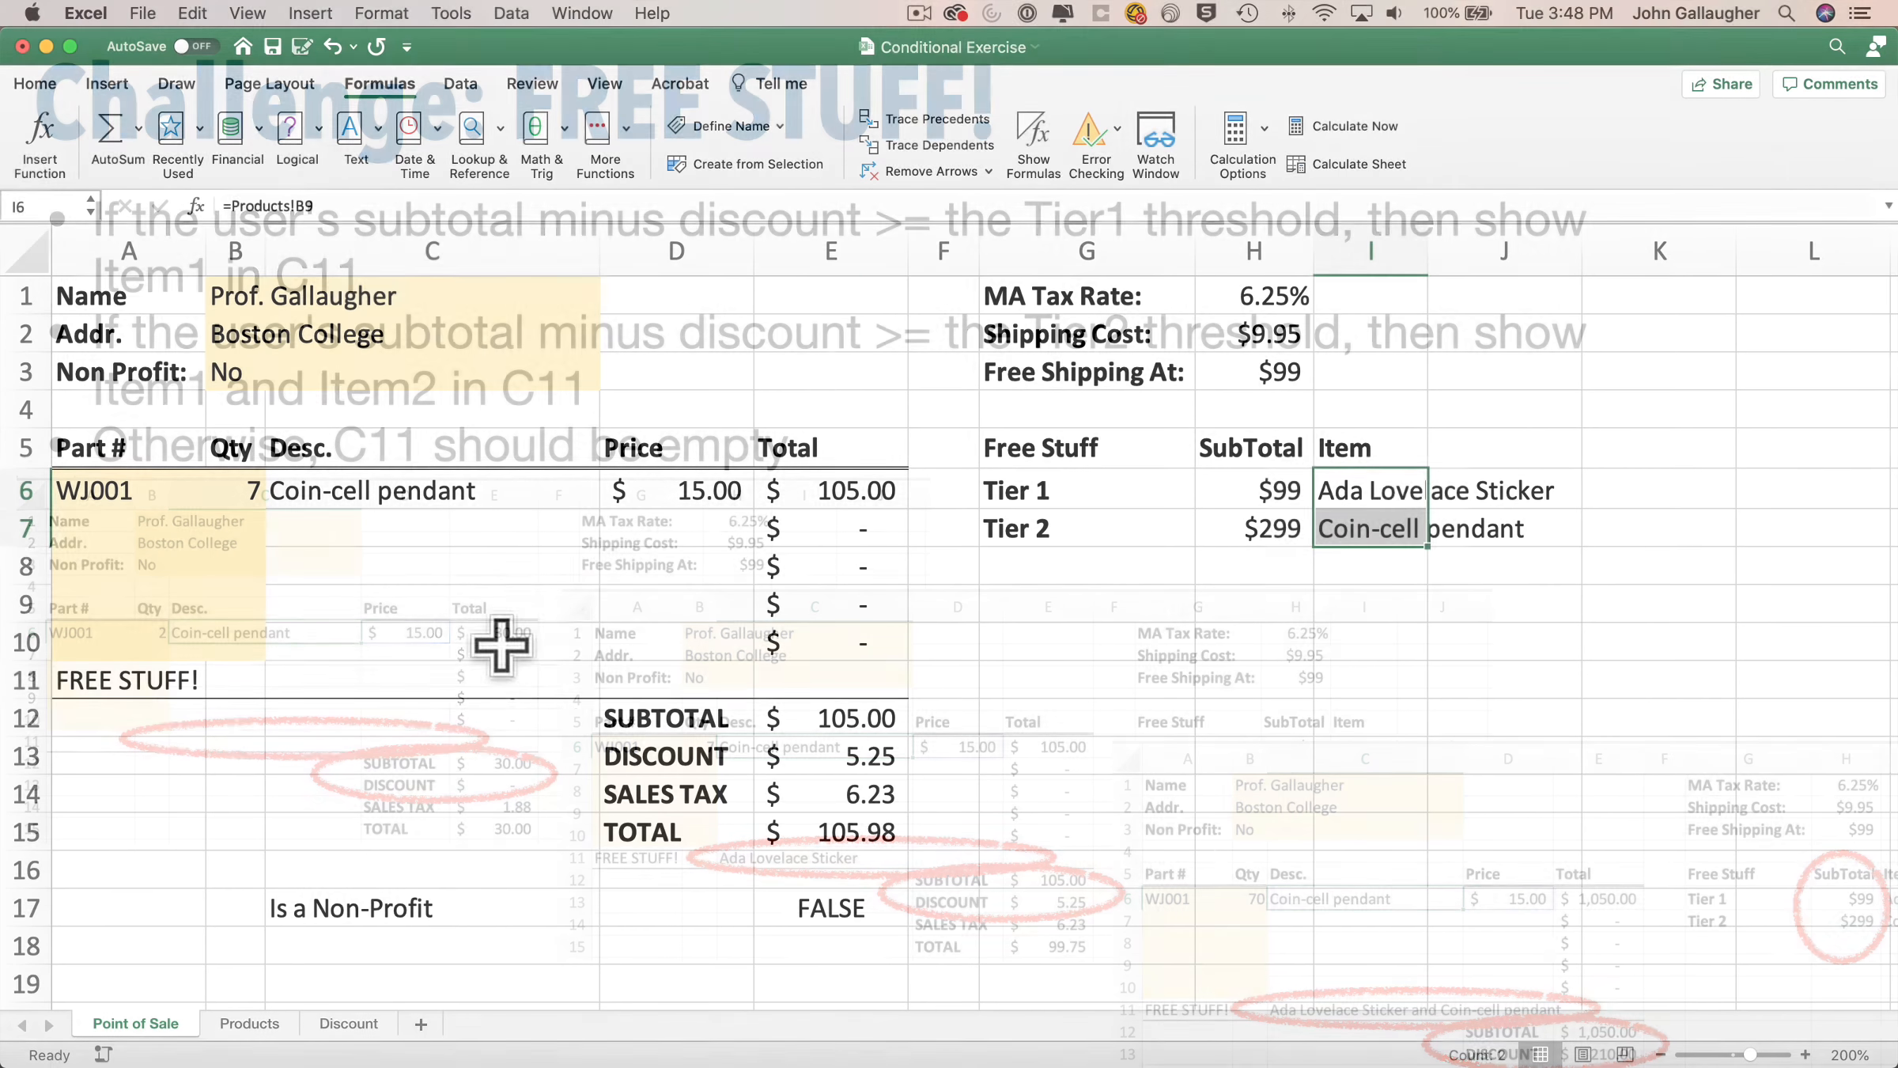
Start an IF function in C11 with the logical test SubTotal-Discount>=Tier2, pointing at the subtotal, discount and Tier 2 cells.
{"action": "left_click", "coordinate": [458, 679]}
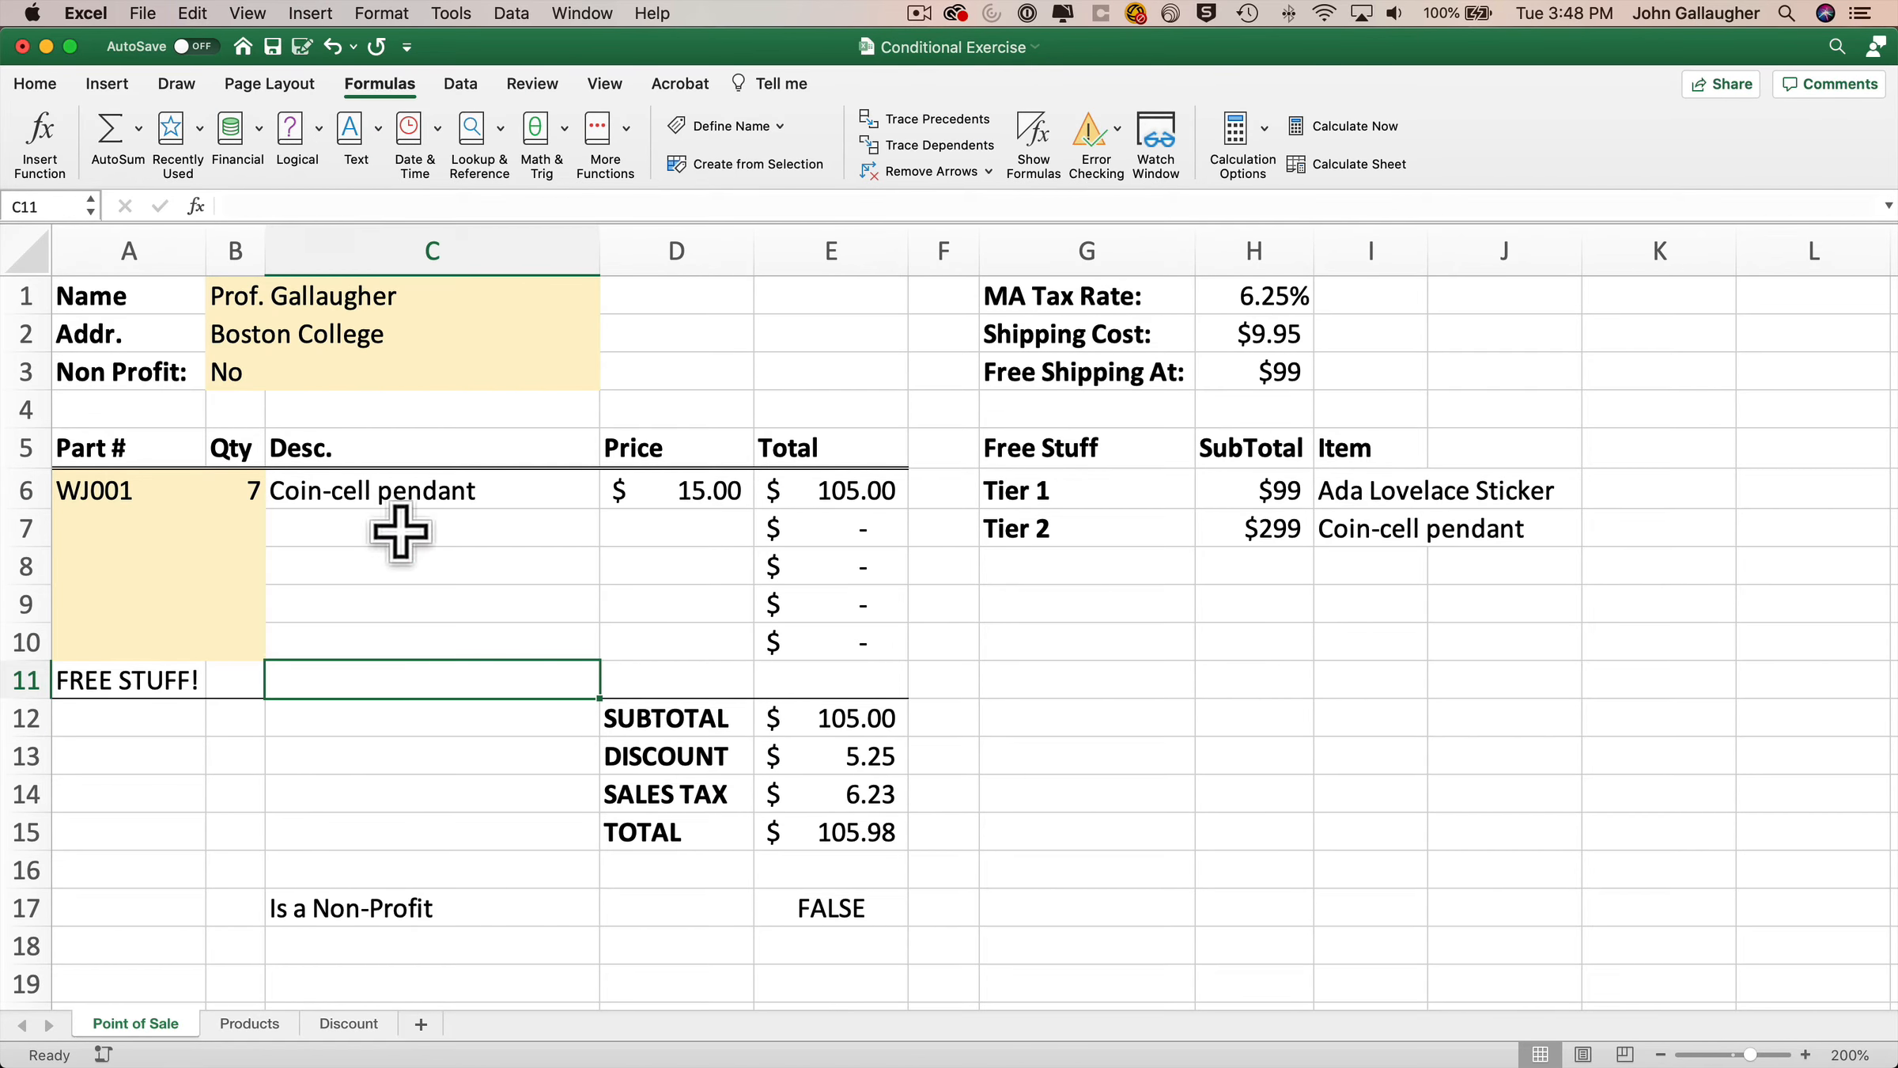
{"action": "left_click", "coordinate": [320, 130]}
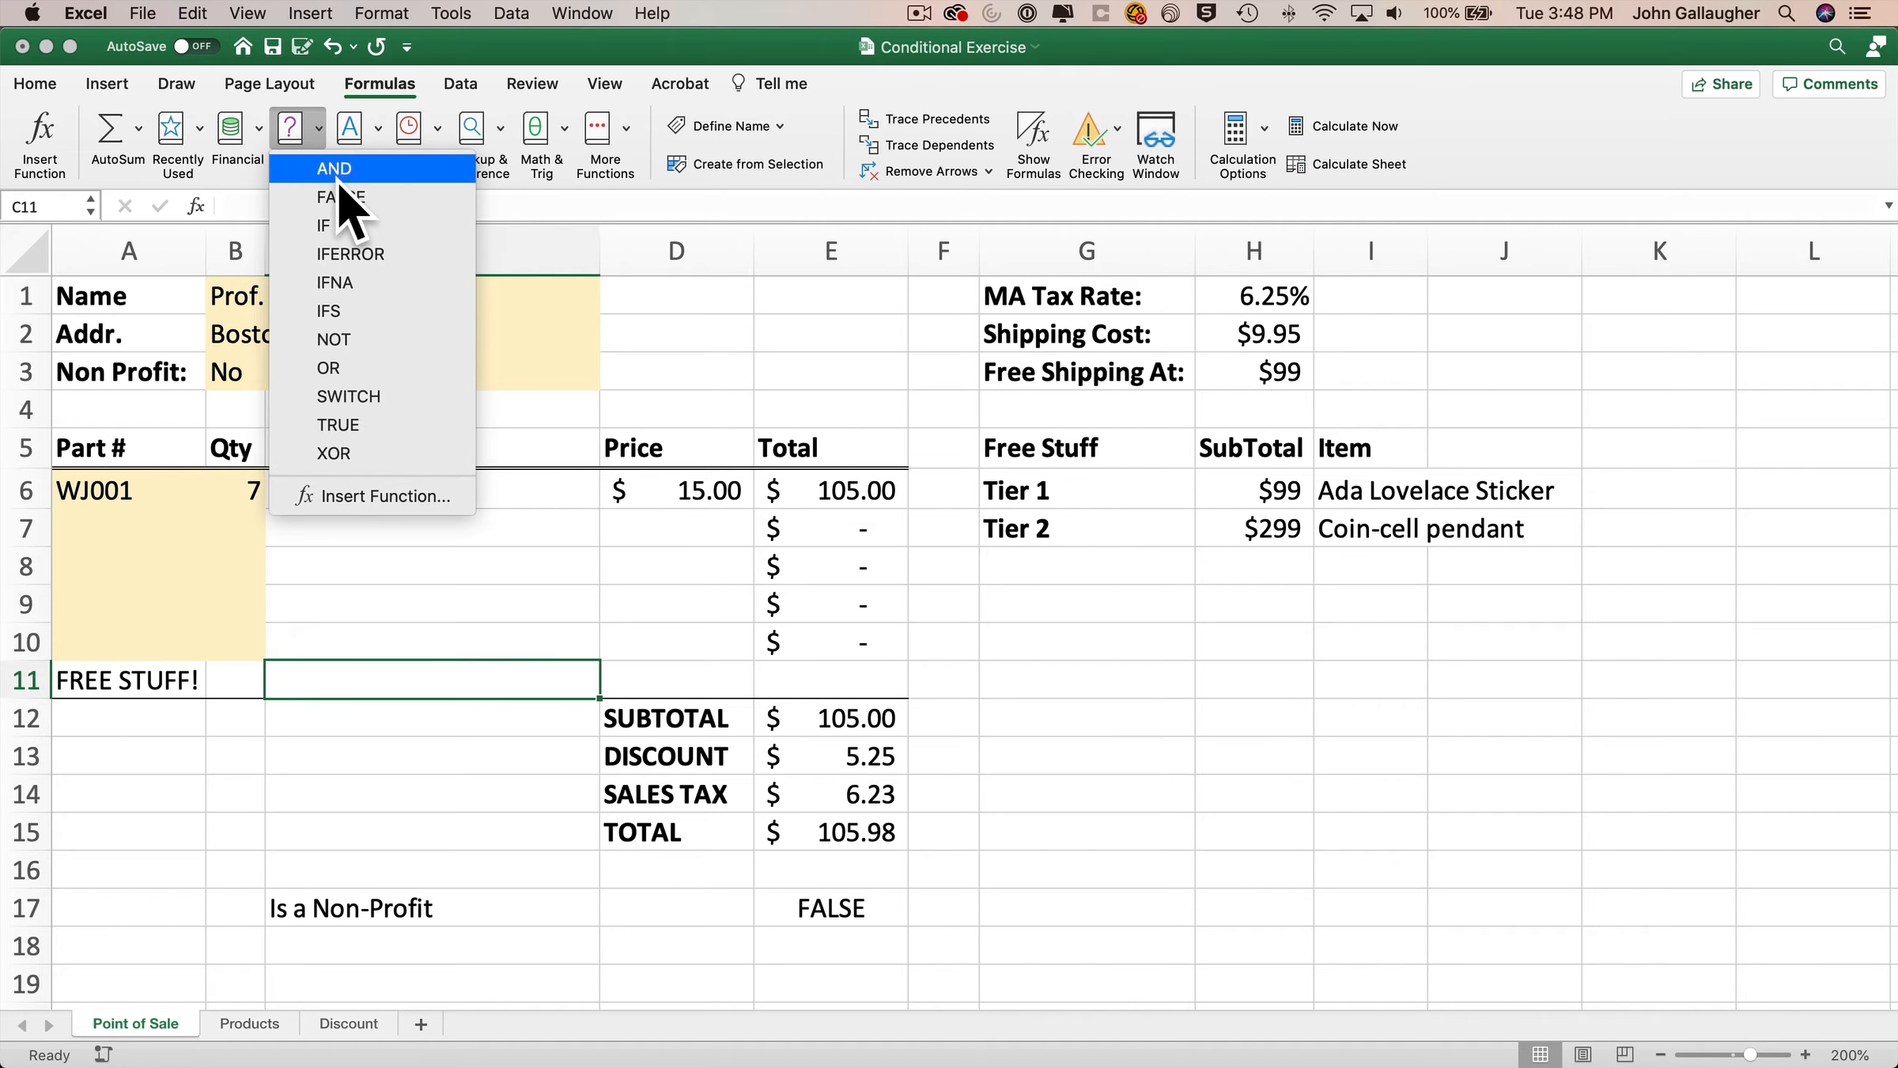
{"action": "left_click", "coordinate": [324, 225]}
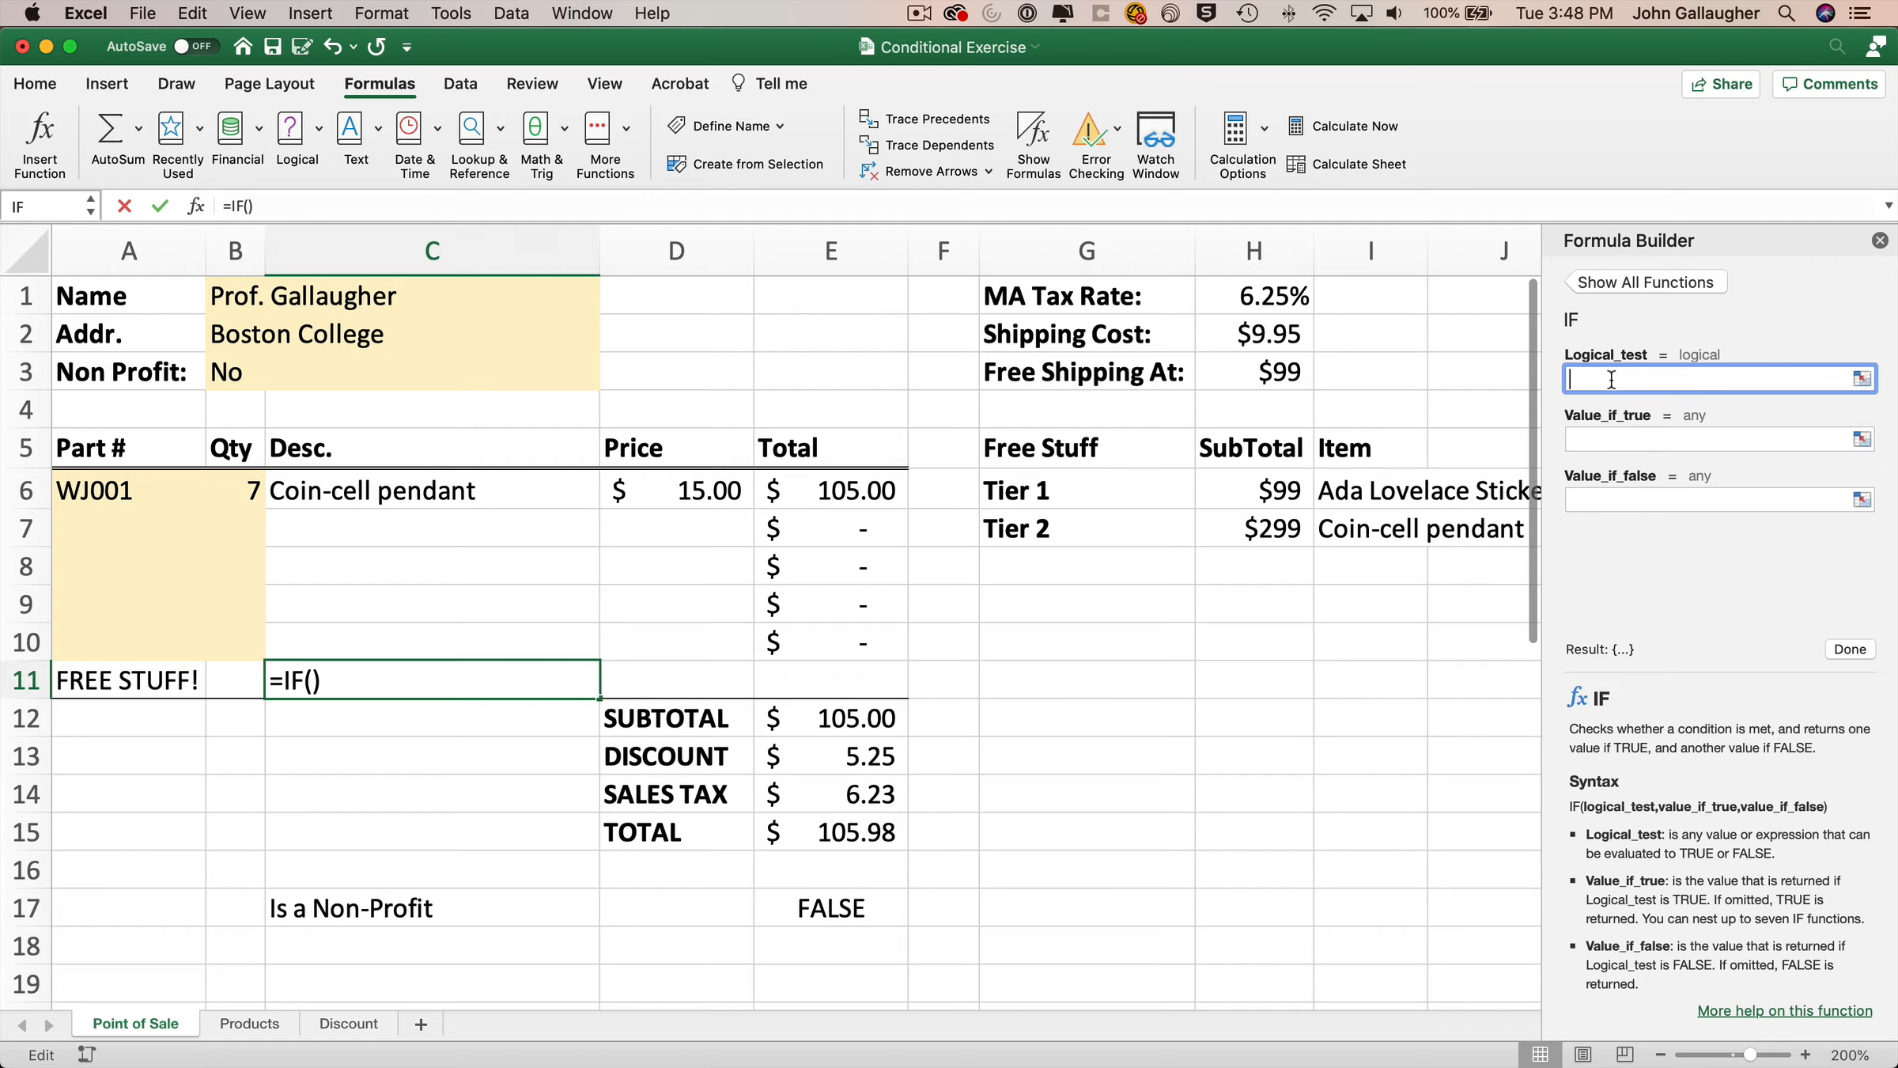
{"action": "left_click", "coordinate": [838, 718]}
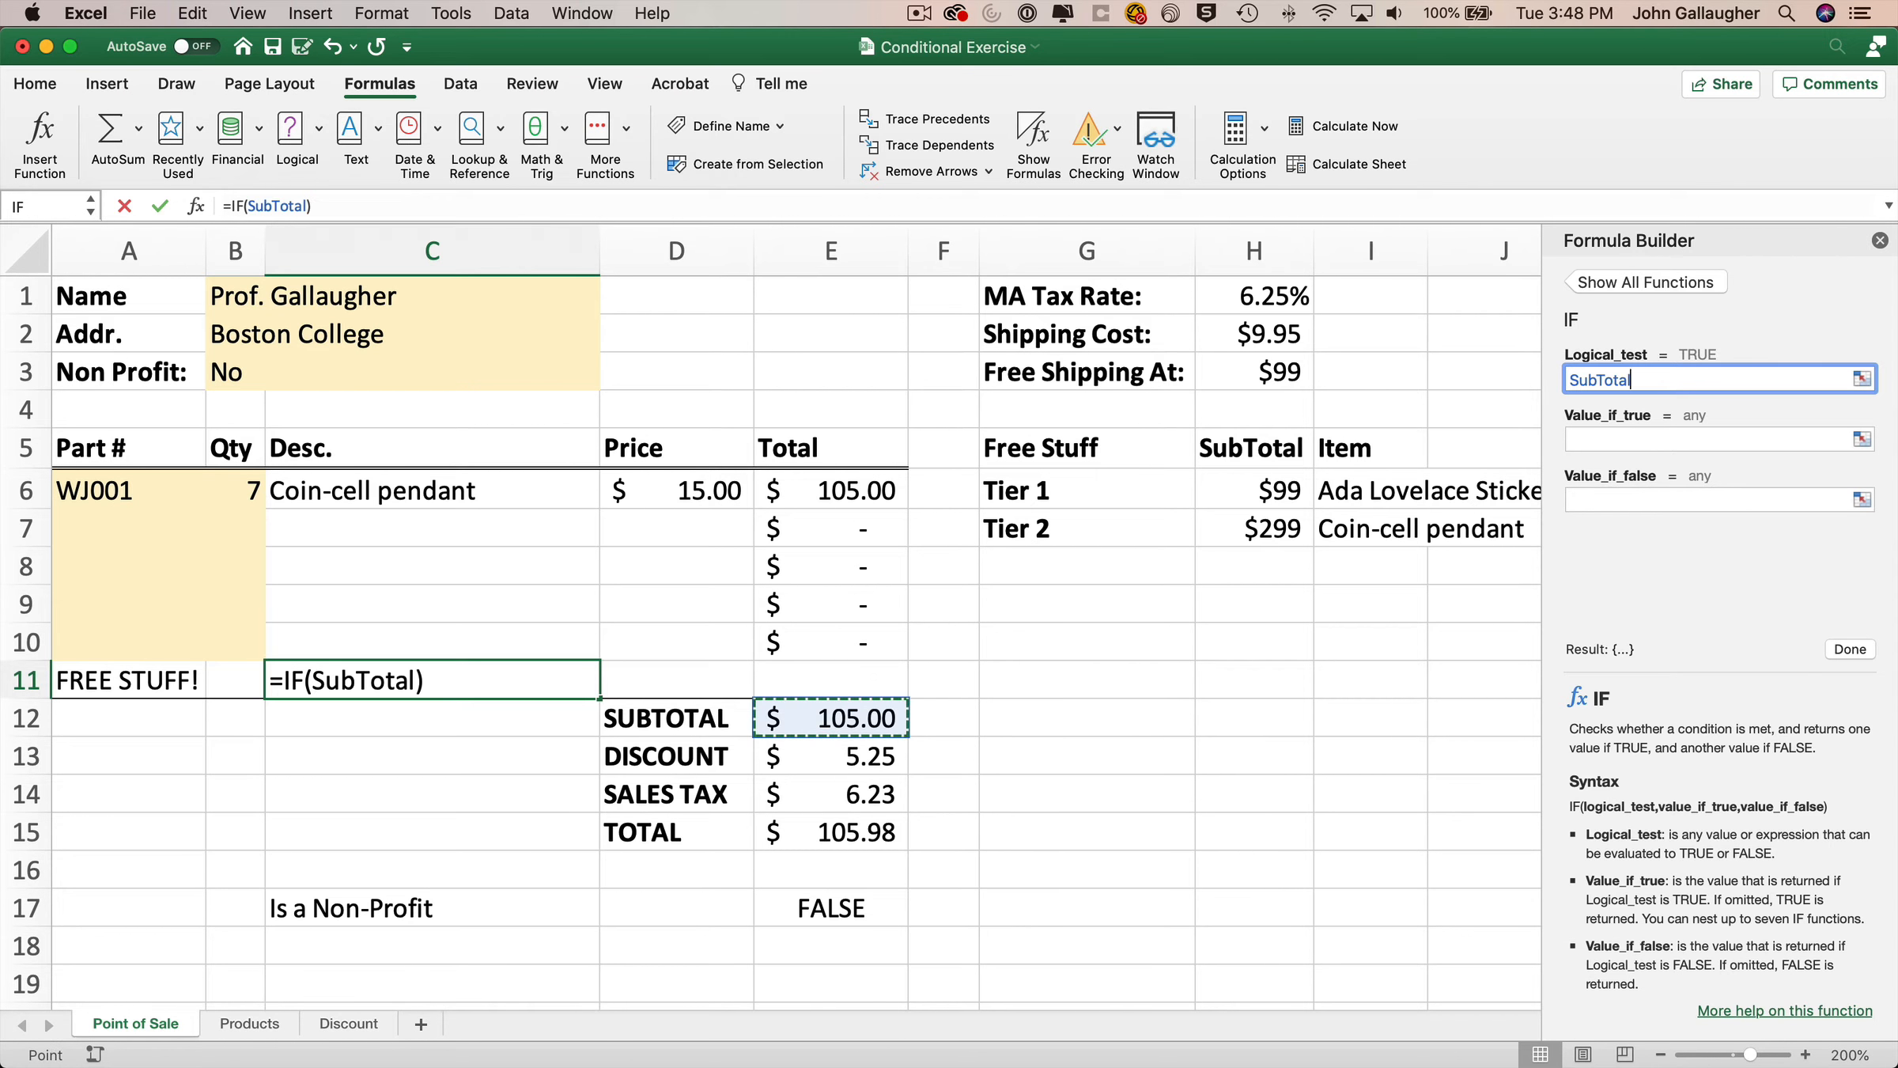
{"action": "type", "text": "-"}
{"action": "left_click", "coordinate": [870, 755]}
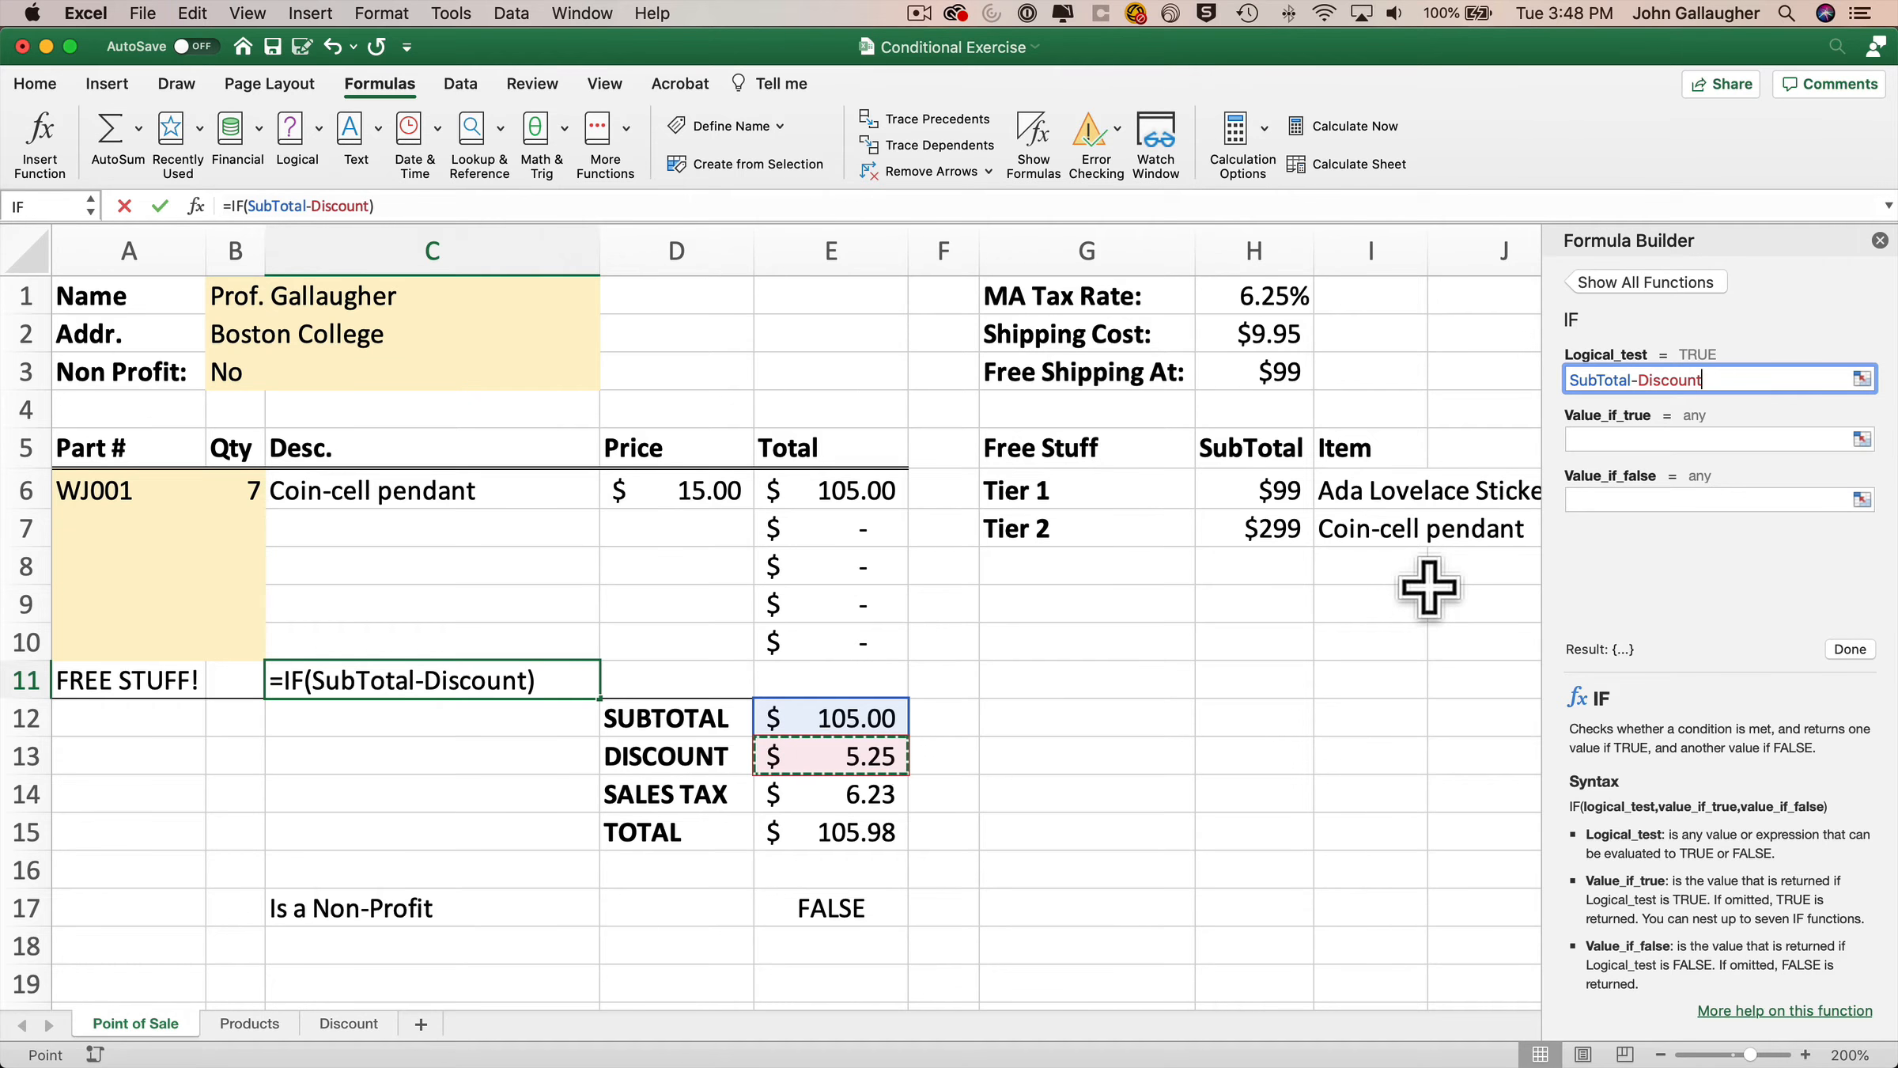
{"action": "type", "text": ">="}
{"action": "left_click", "coordinate": [1259, 528]}
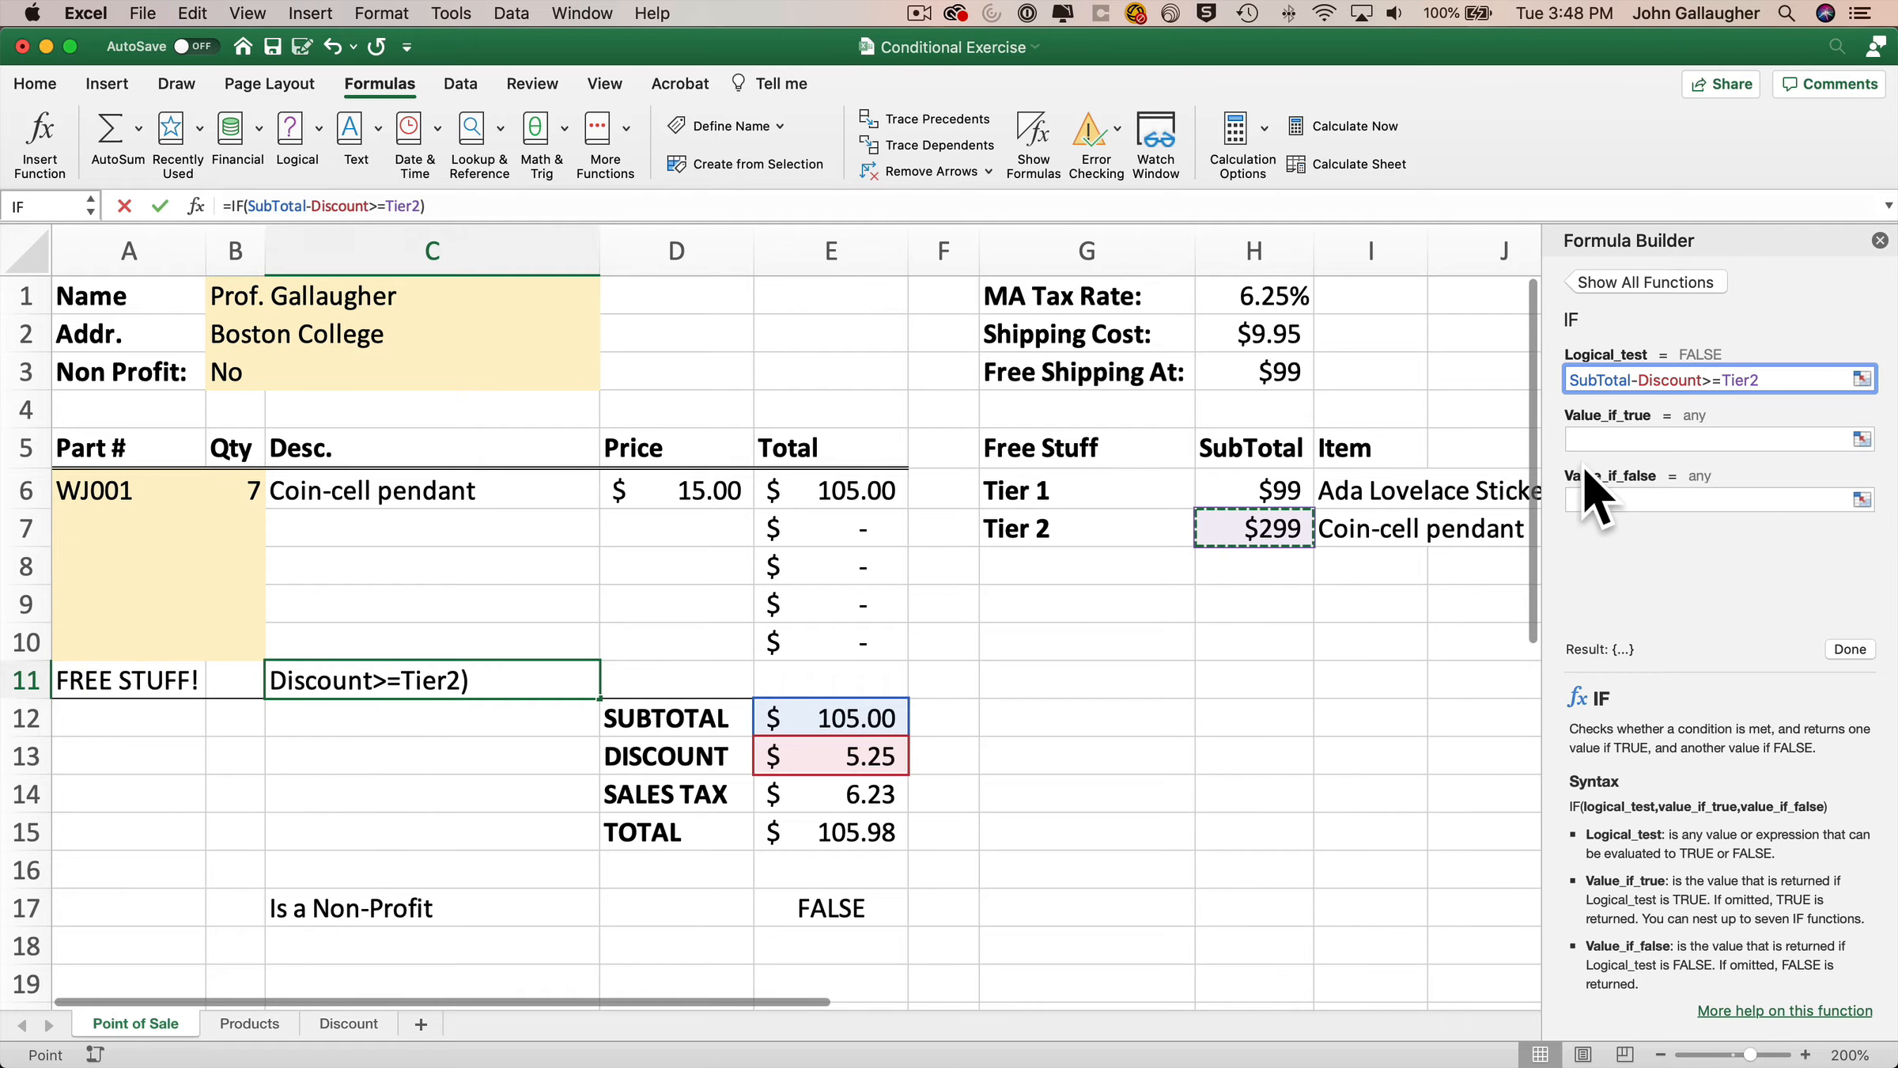
Set the IF's value_if_true to Item2 and value_if_false to Item1, then finish the formula.
{"action": "left_click", "coordinate": [1601, 440]}
{"action": "left_click", "coordinate": [1400, 529]}
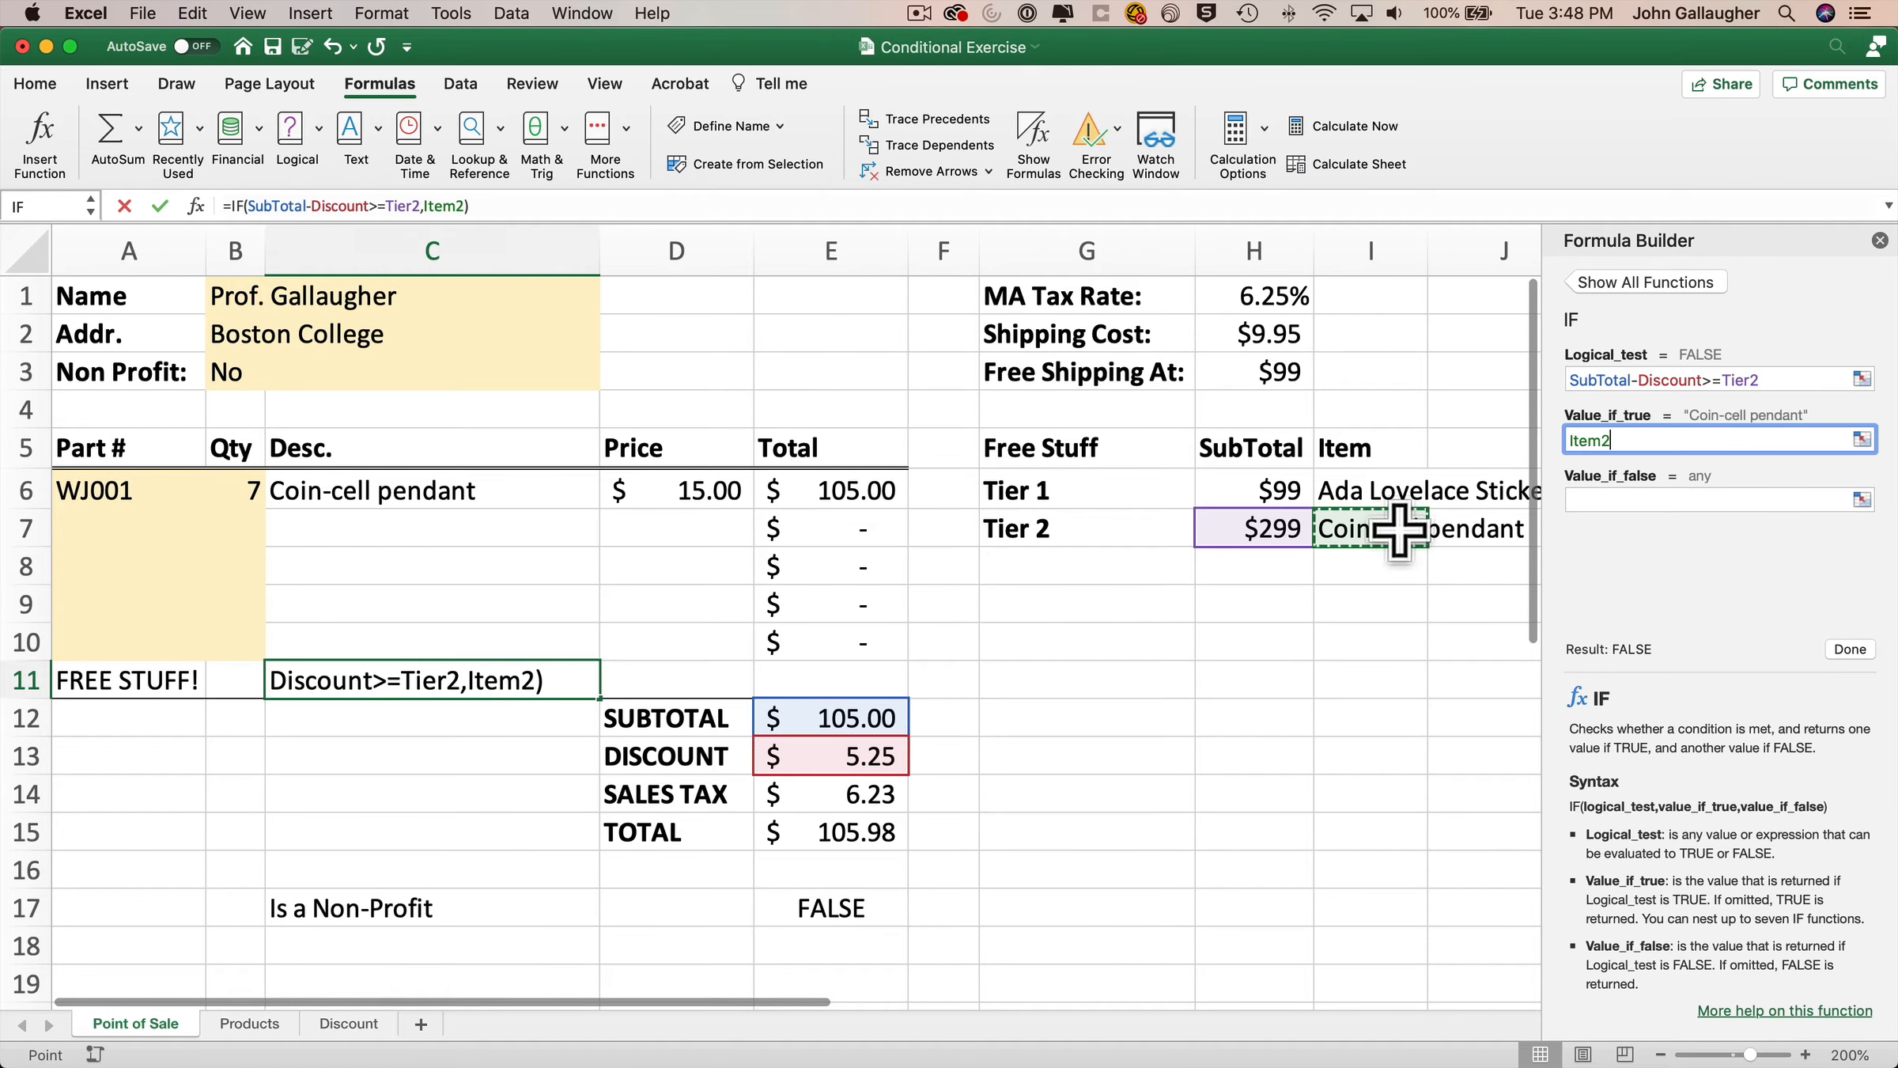
{"action": "key", "text": "Tab"}
{"action": "left_click", "coordinate": [1395, 494]}
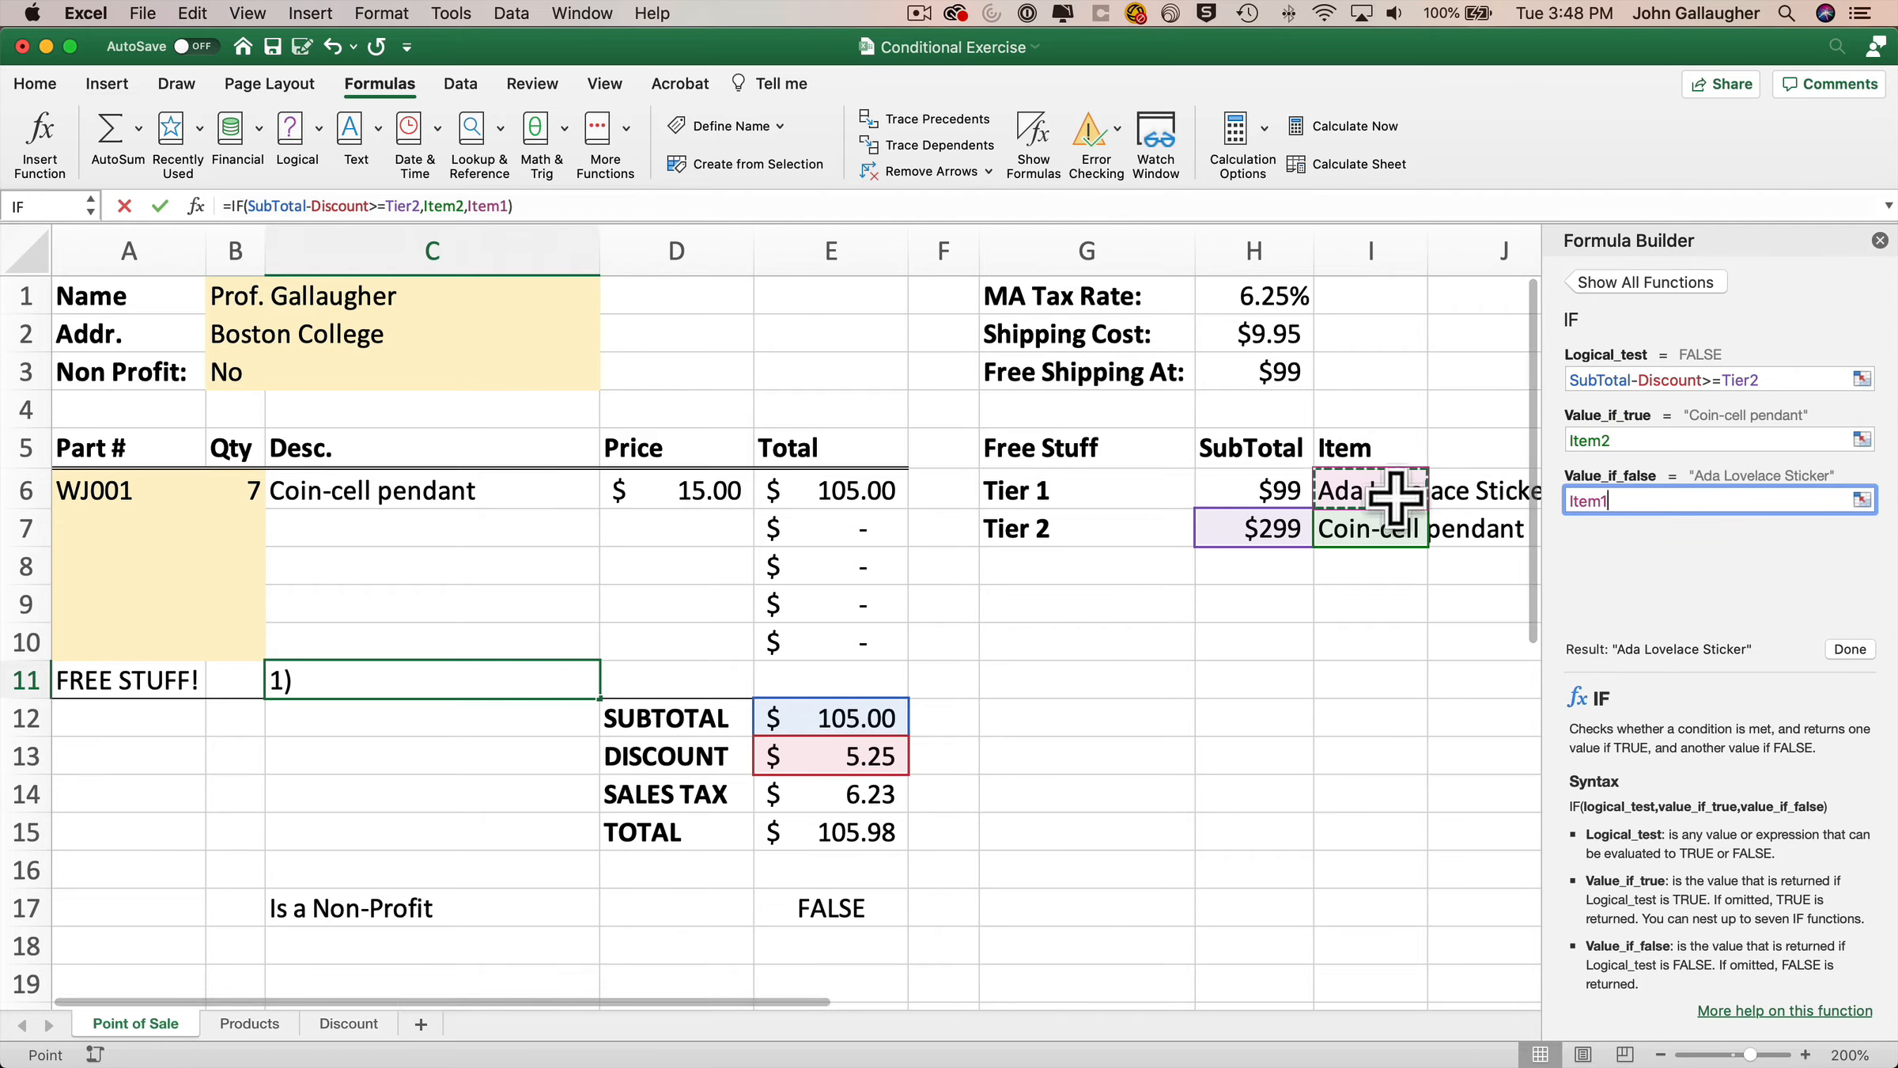
{"action": "left_click", "coordinate": [1850, 649]}
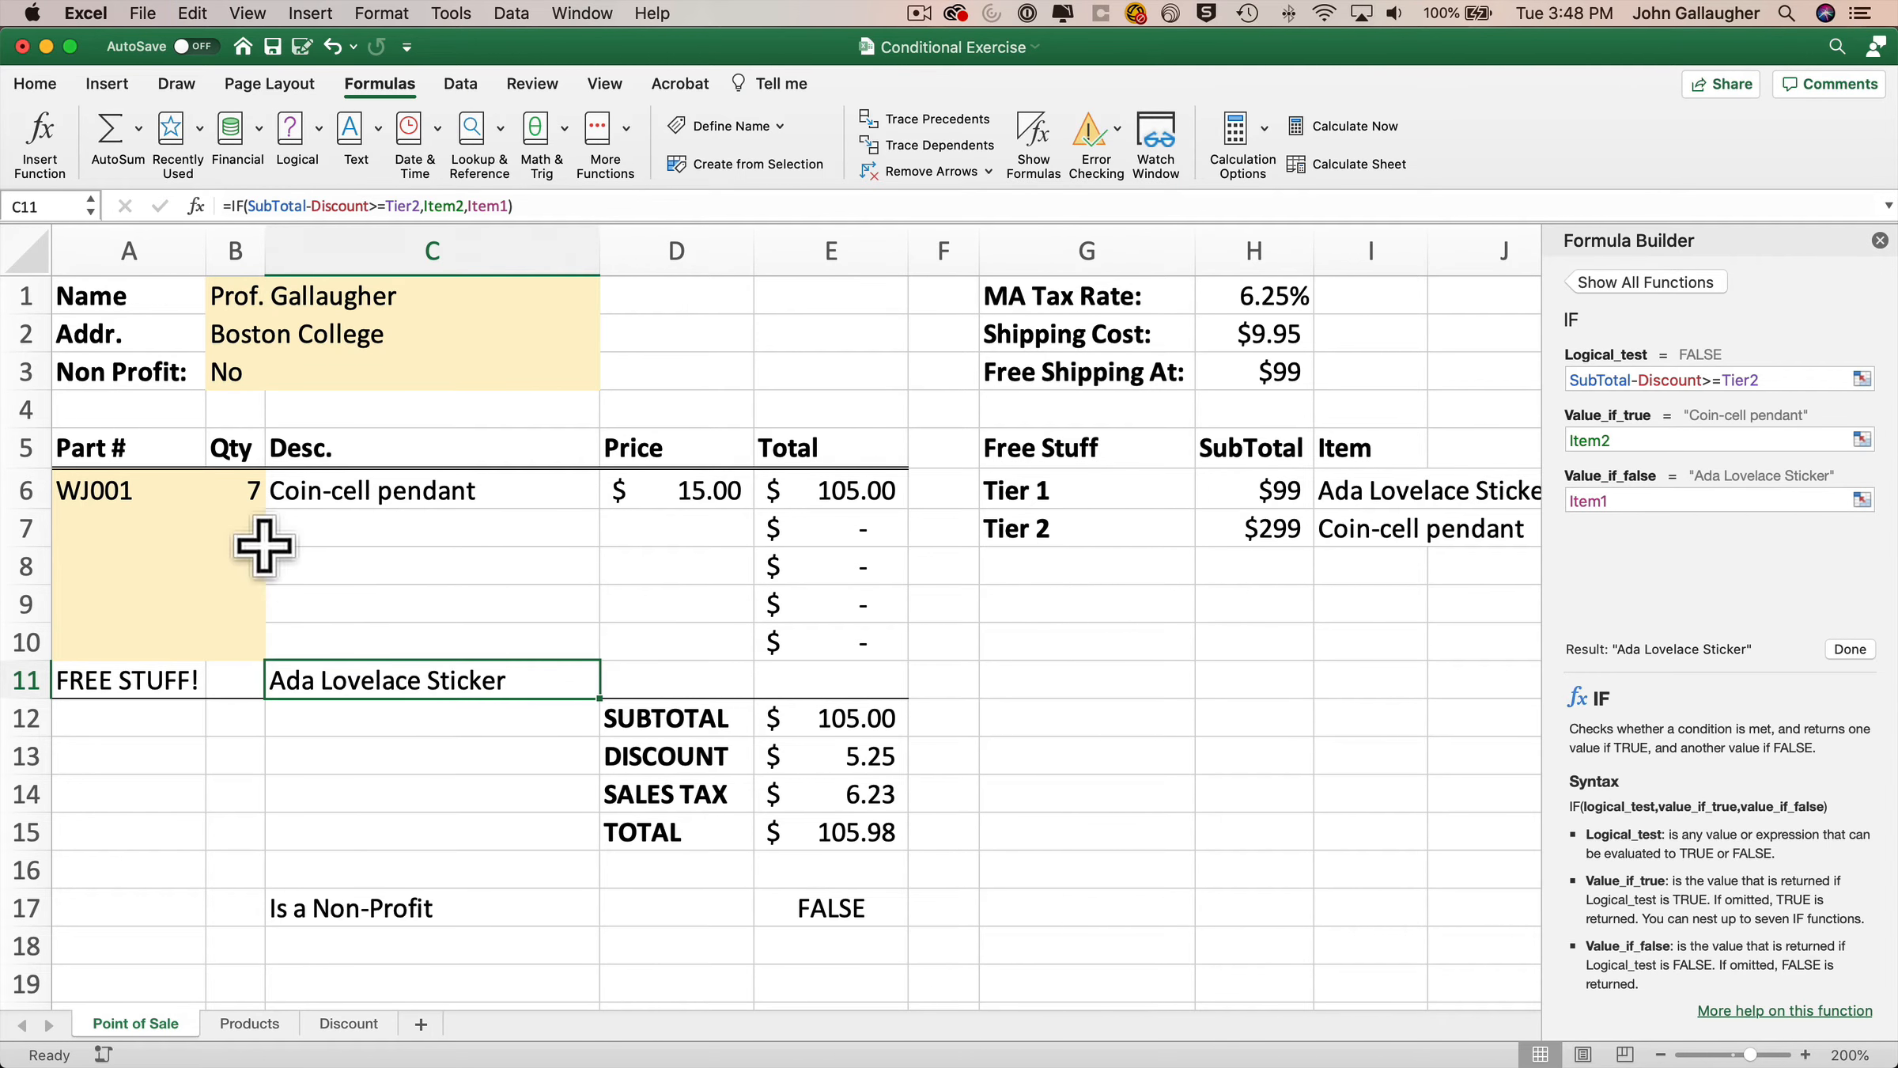
Test the free-item formula by switching the WJ001 quantity between 700 and 7.
{"action": "left_click", "coordinate": [253, 496]}
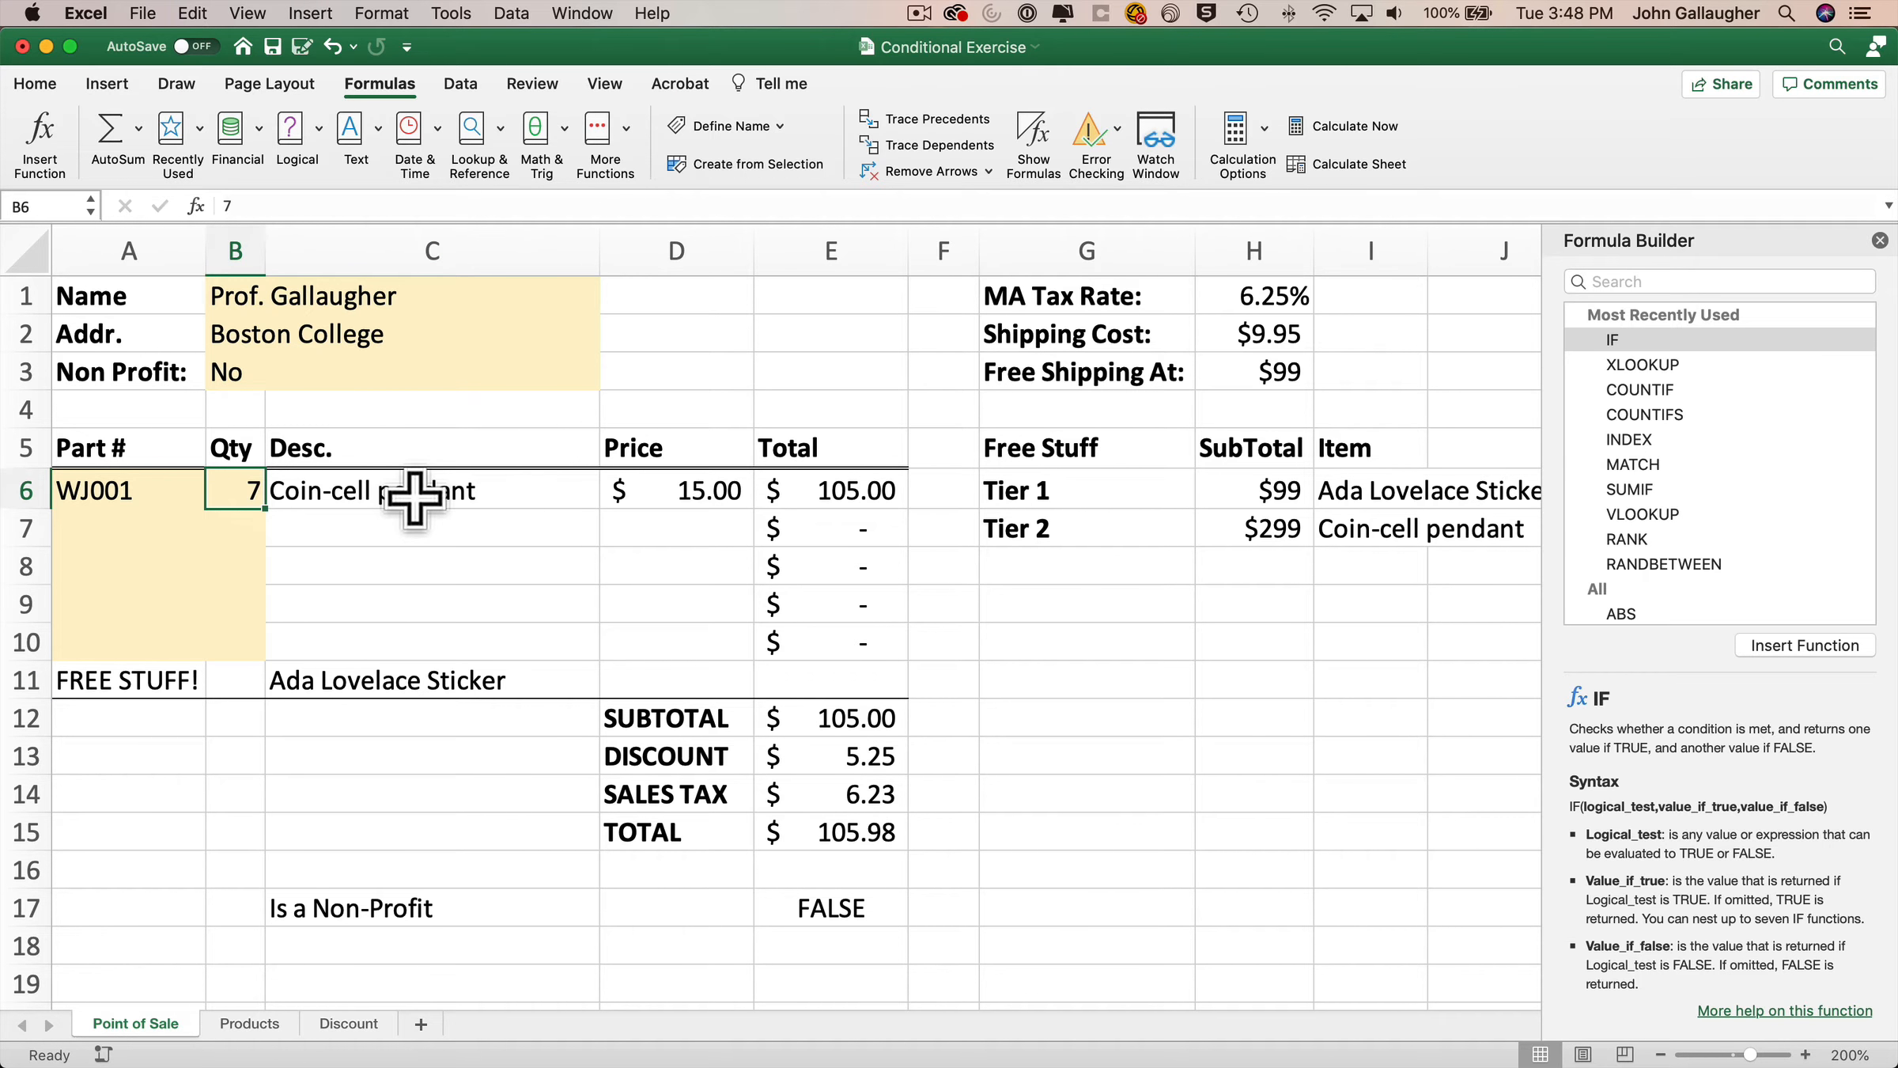
{"action": "type", "text": "700"}
{"action": "key", "text": "Return"}
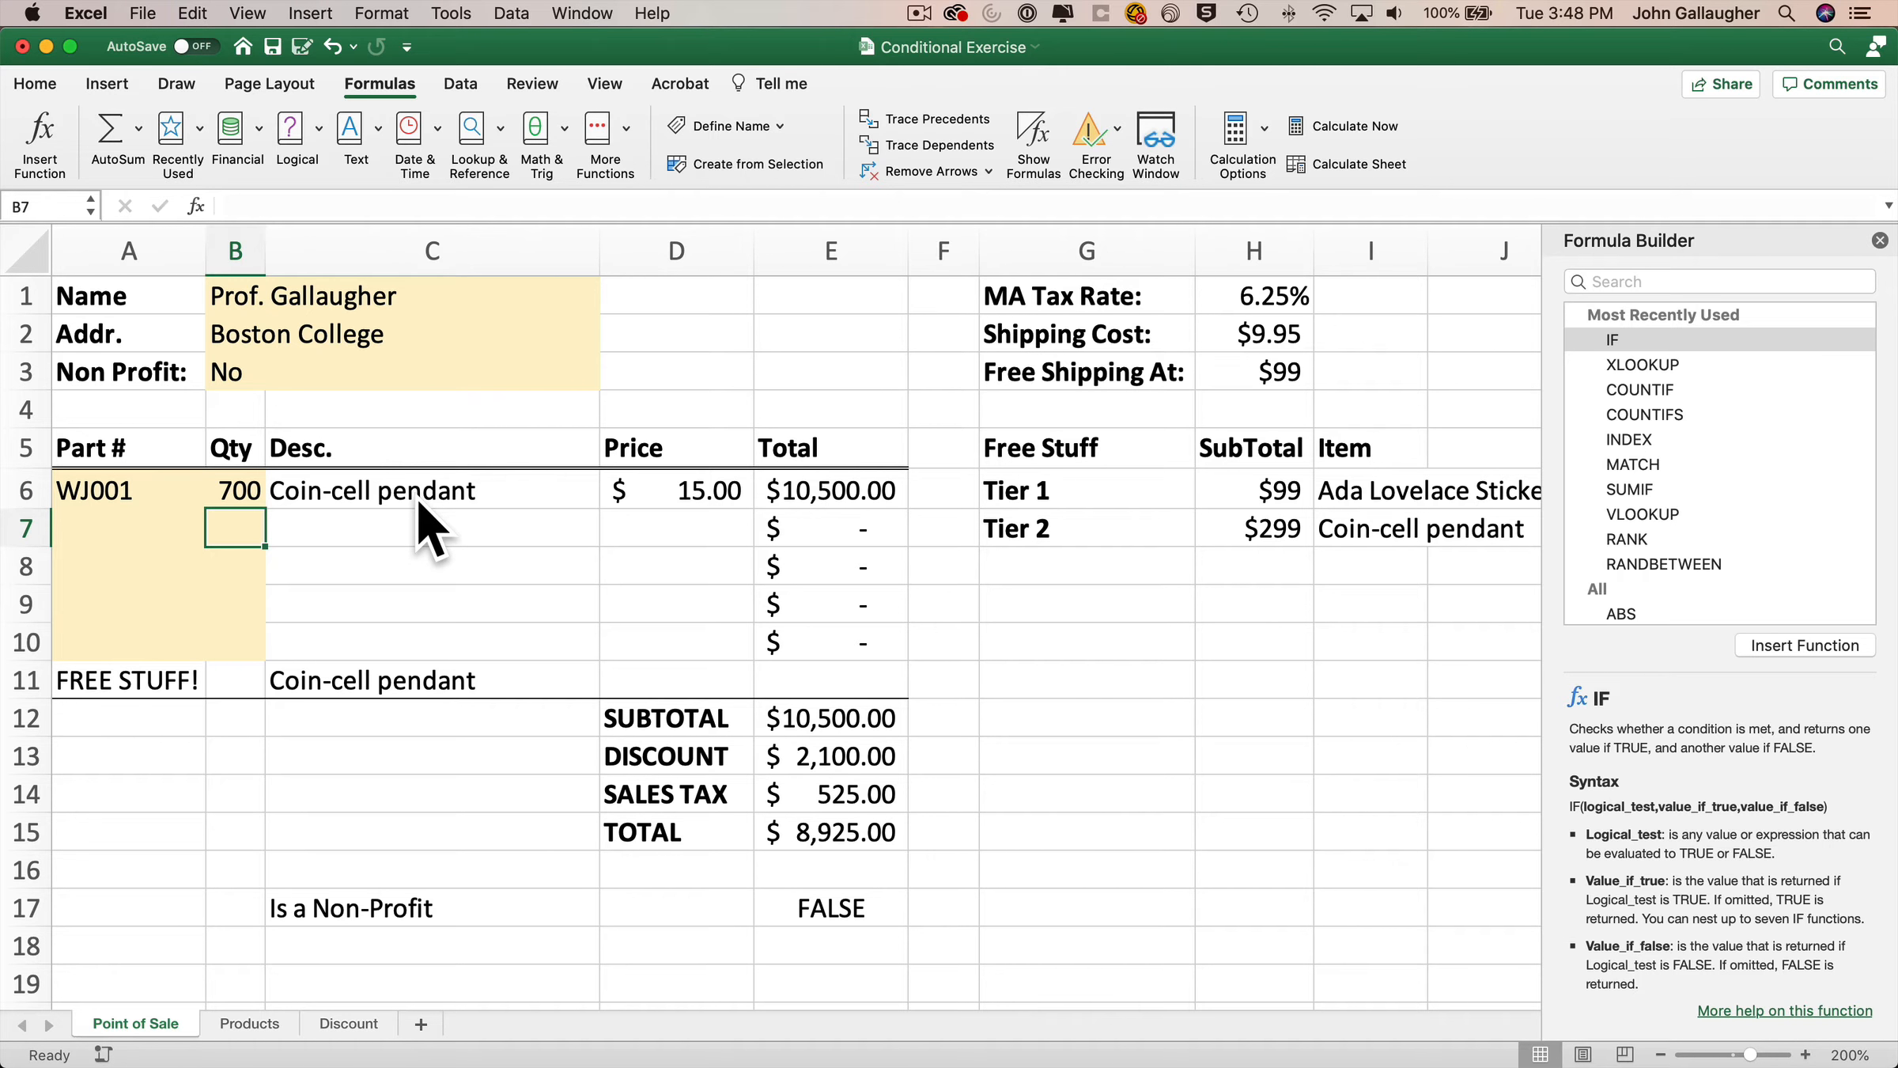
{"action": "key", "text": "Up"}
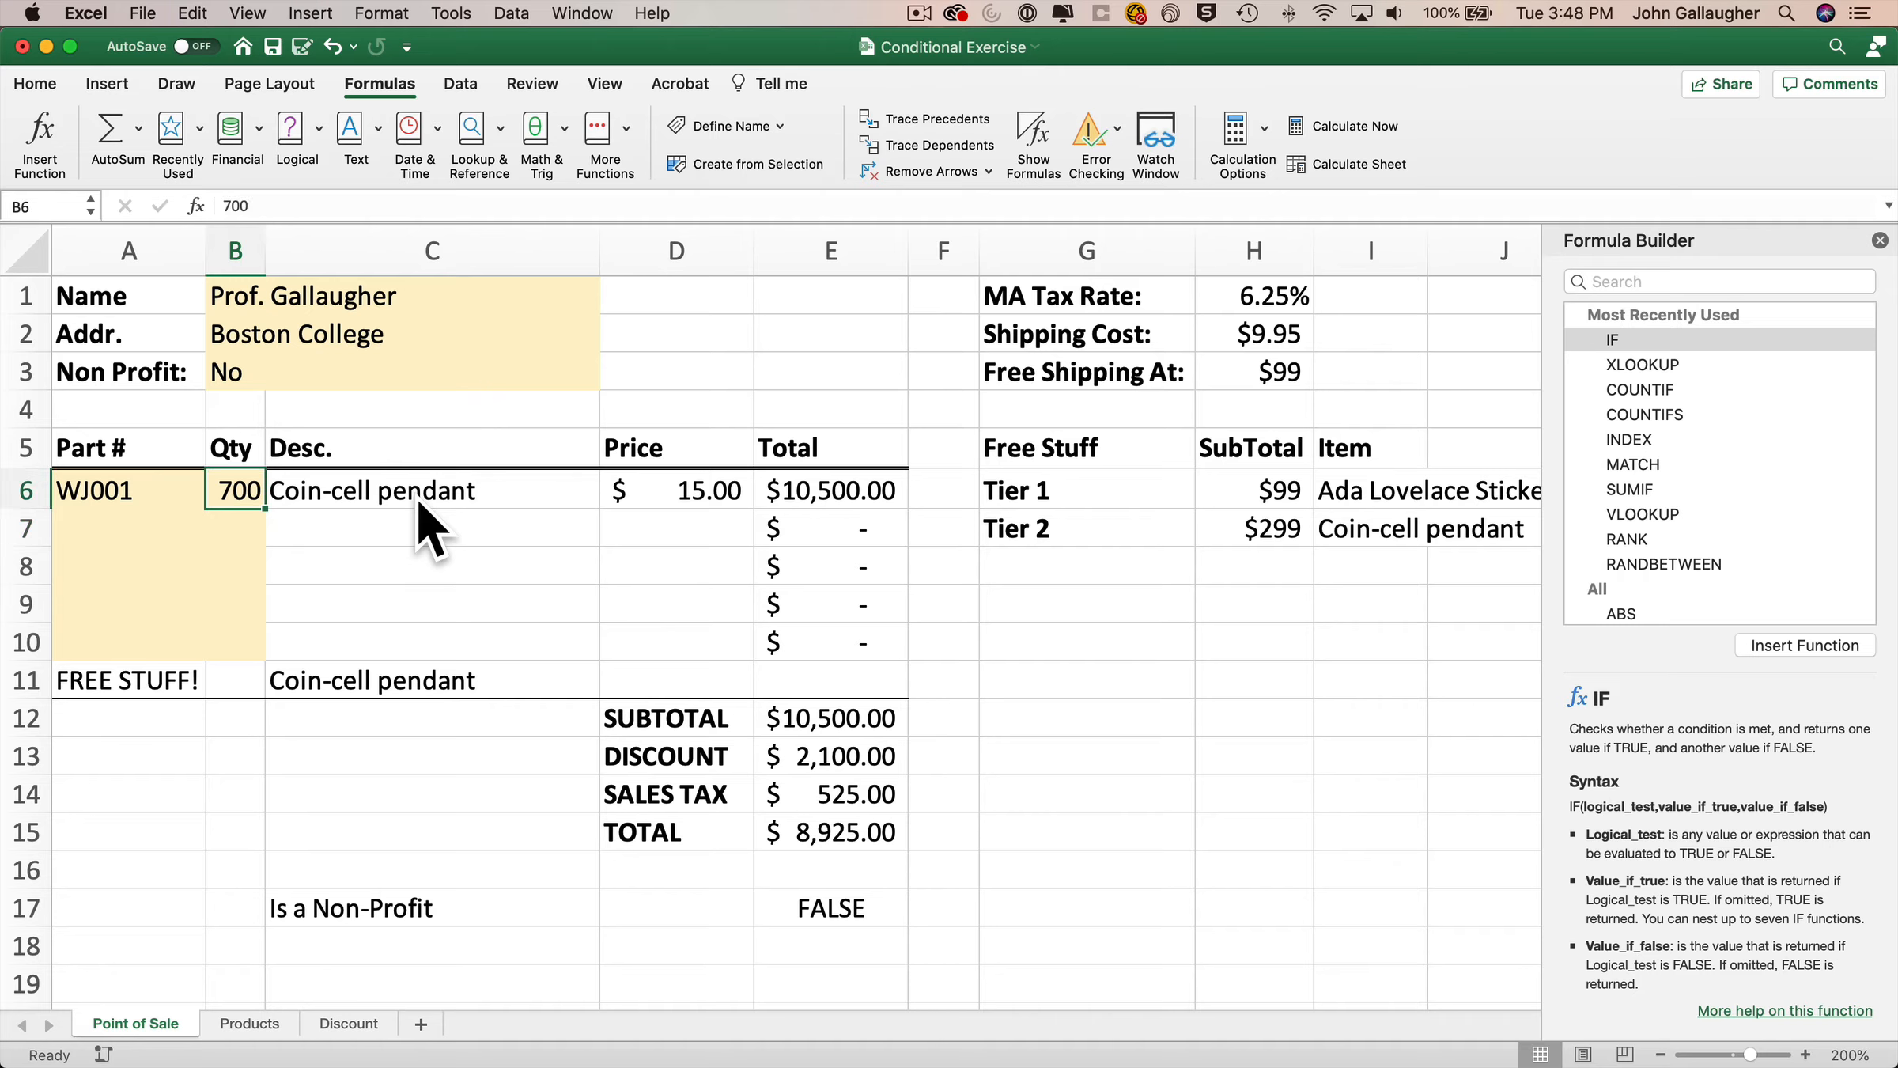
{"action": "type", "text": "7"}
{"action": "key", "text": "Return"}
{"action": "key", "text": "Up"}
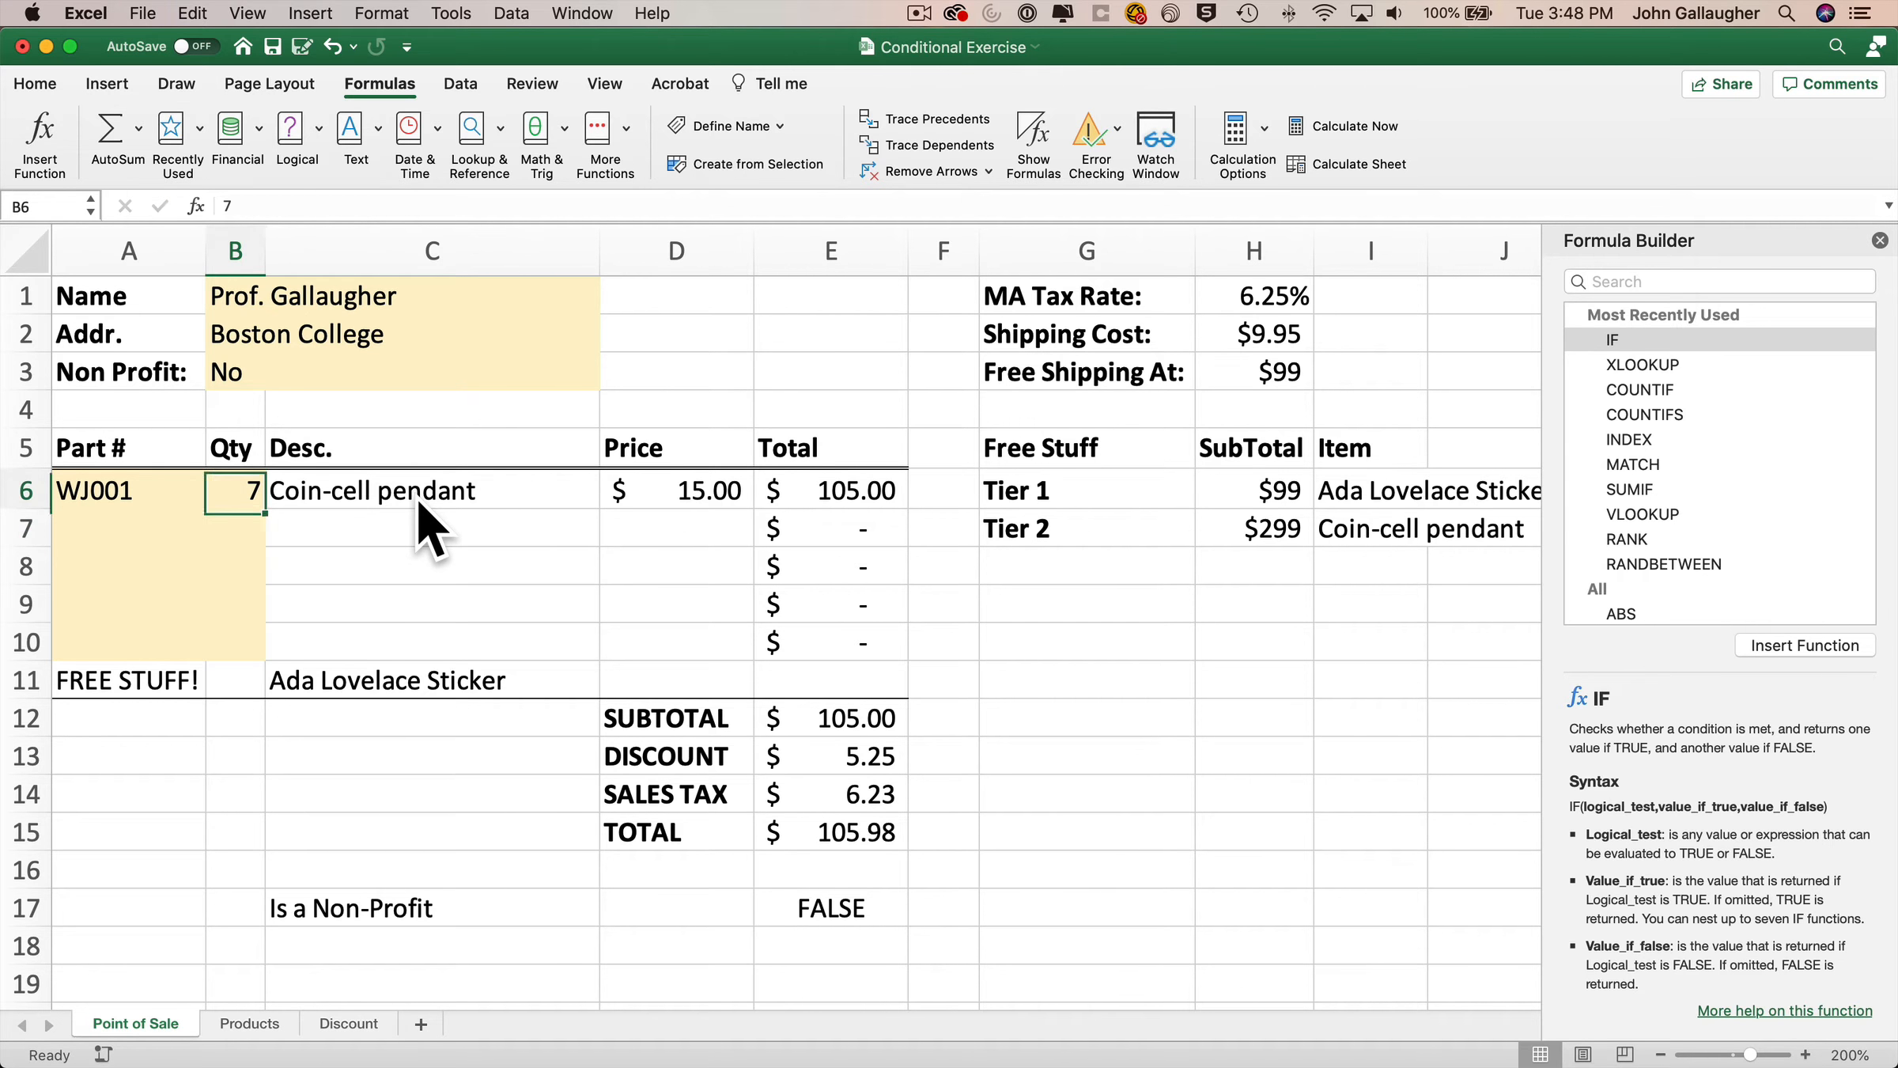
{"action": "type", "text": "700"}
{"action": "key", "text": "Return"}
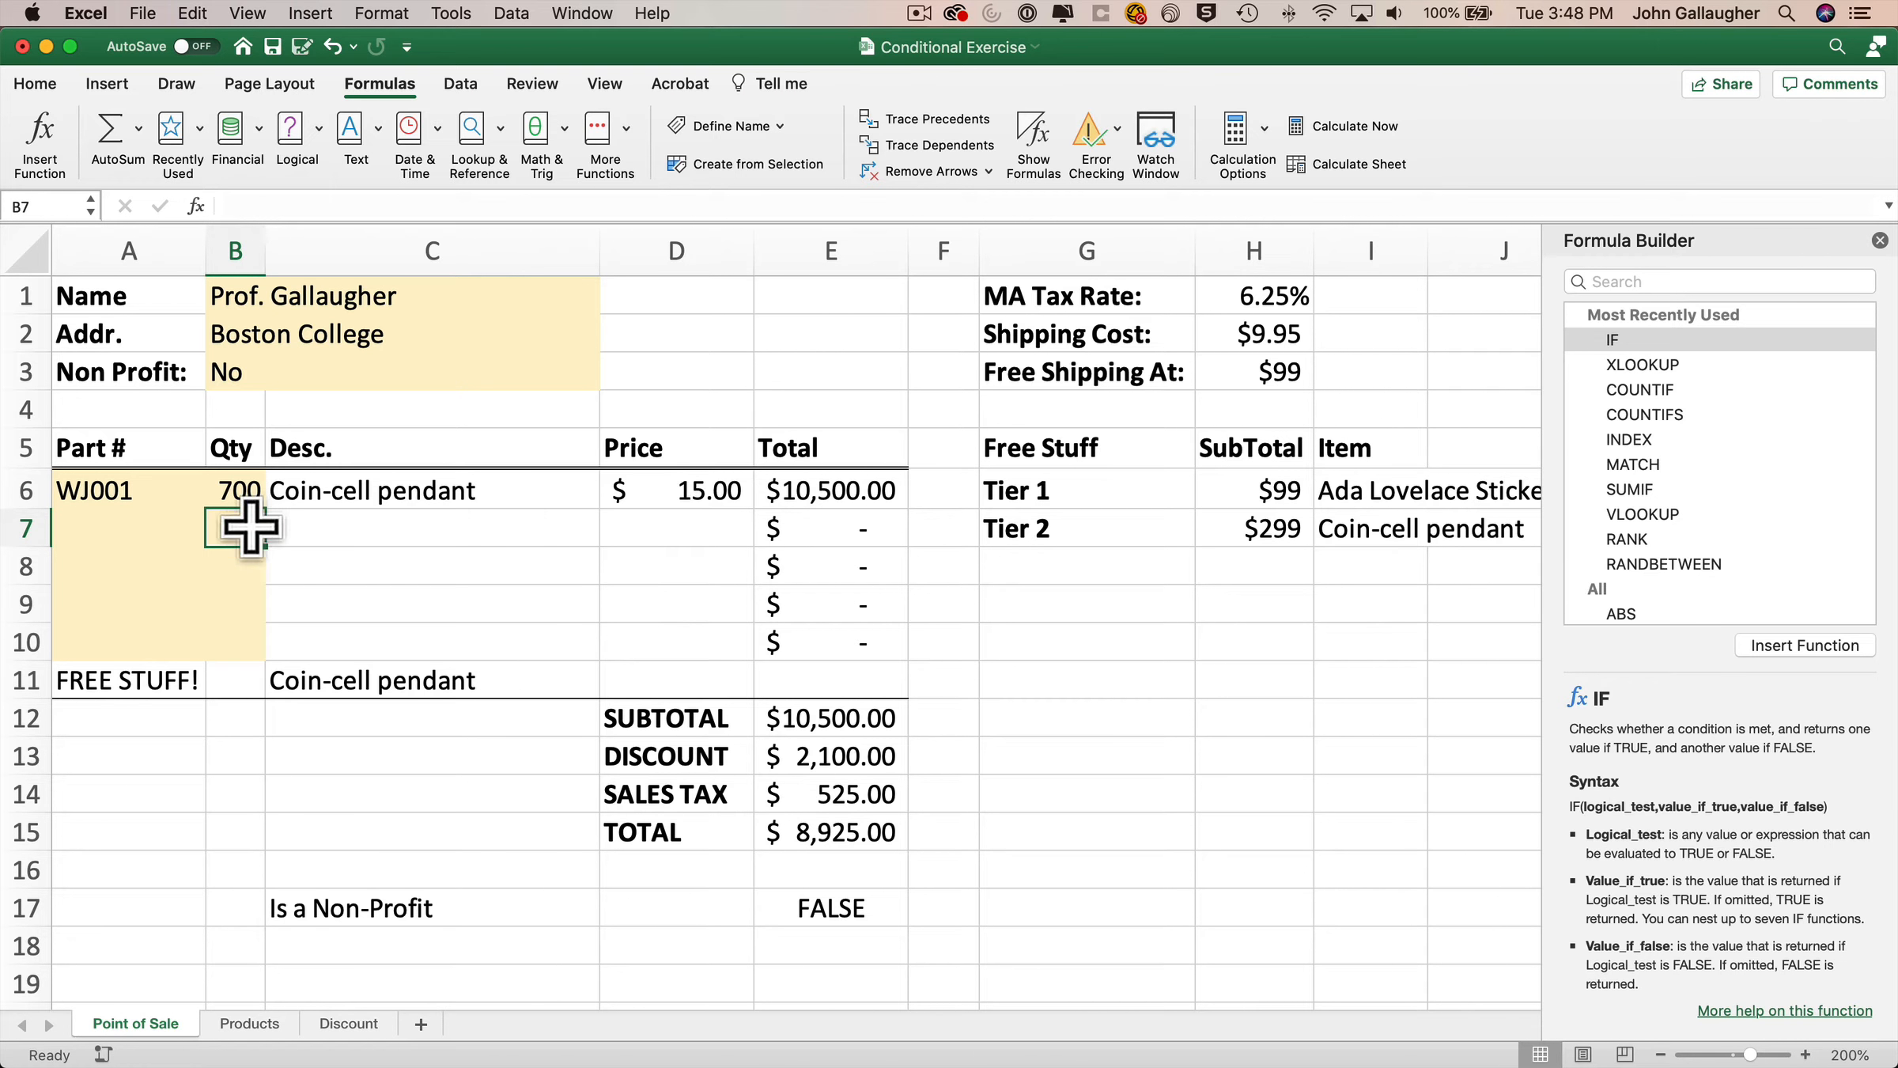
{"action": "left_click", "coordinate": [233, 487]}
{"action": "type", "text": "7"}
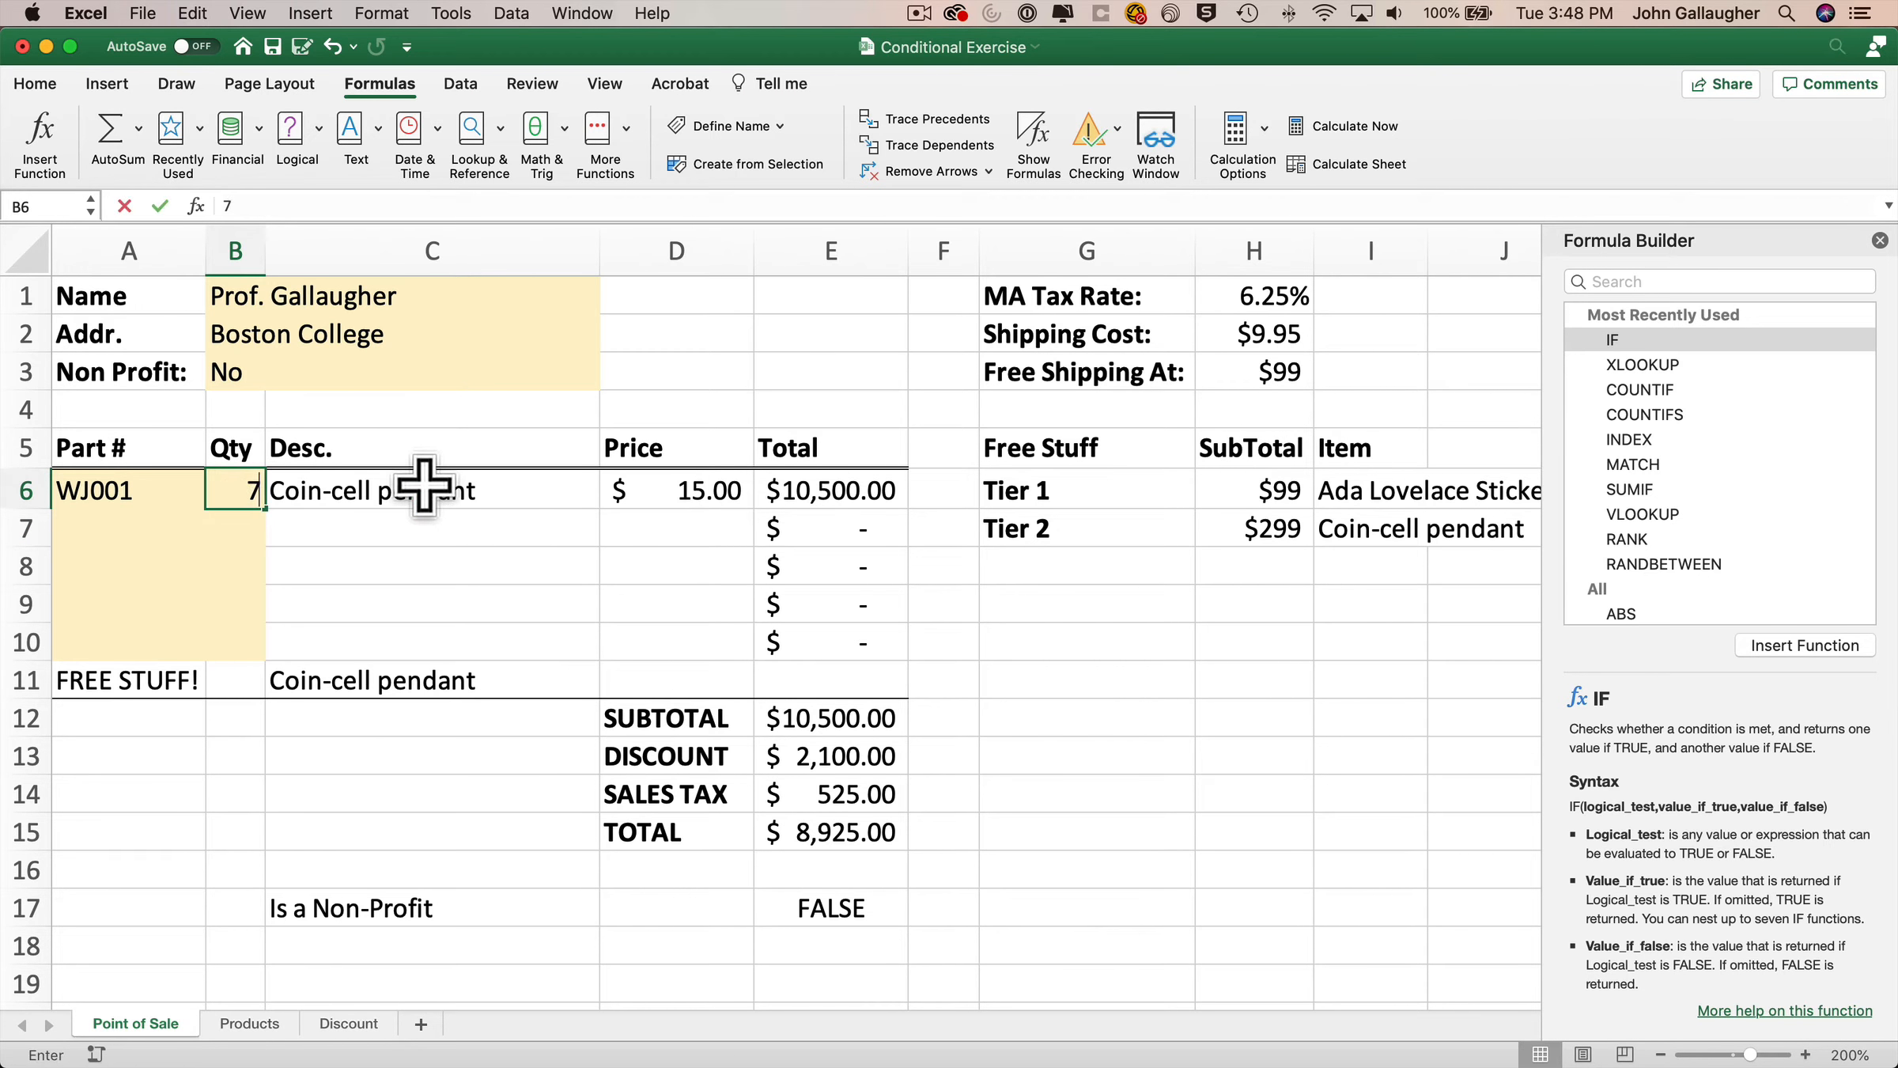
{"action": "key", "text": "Return"}
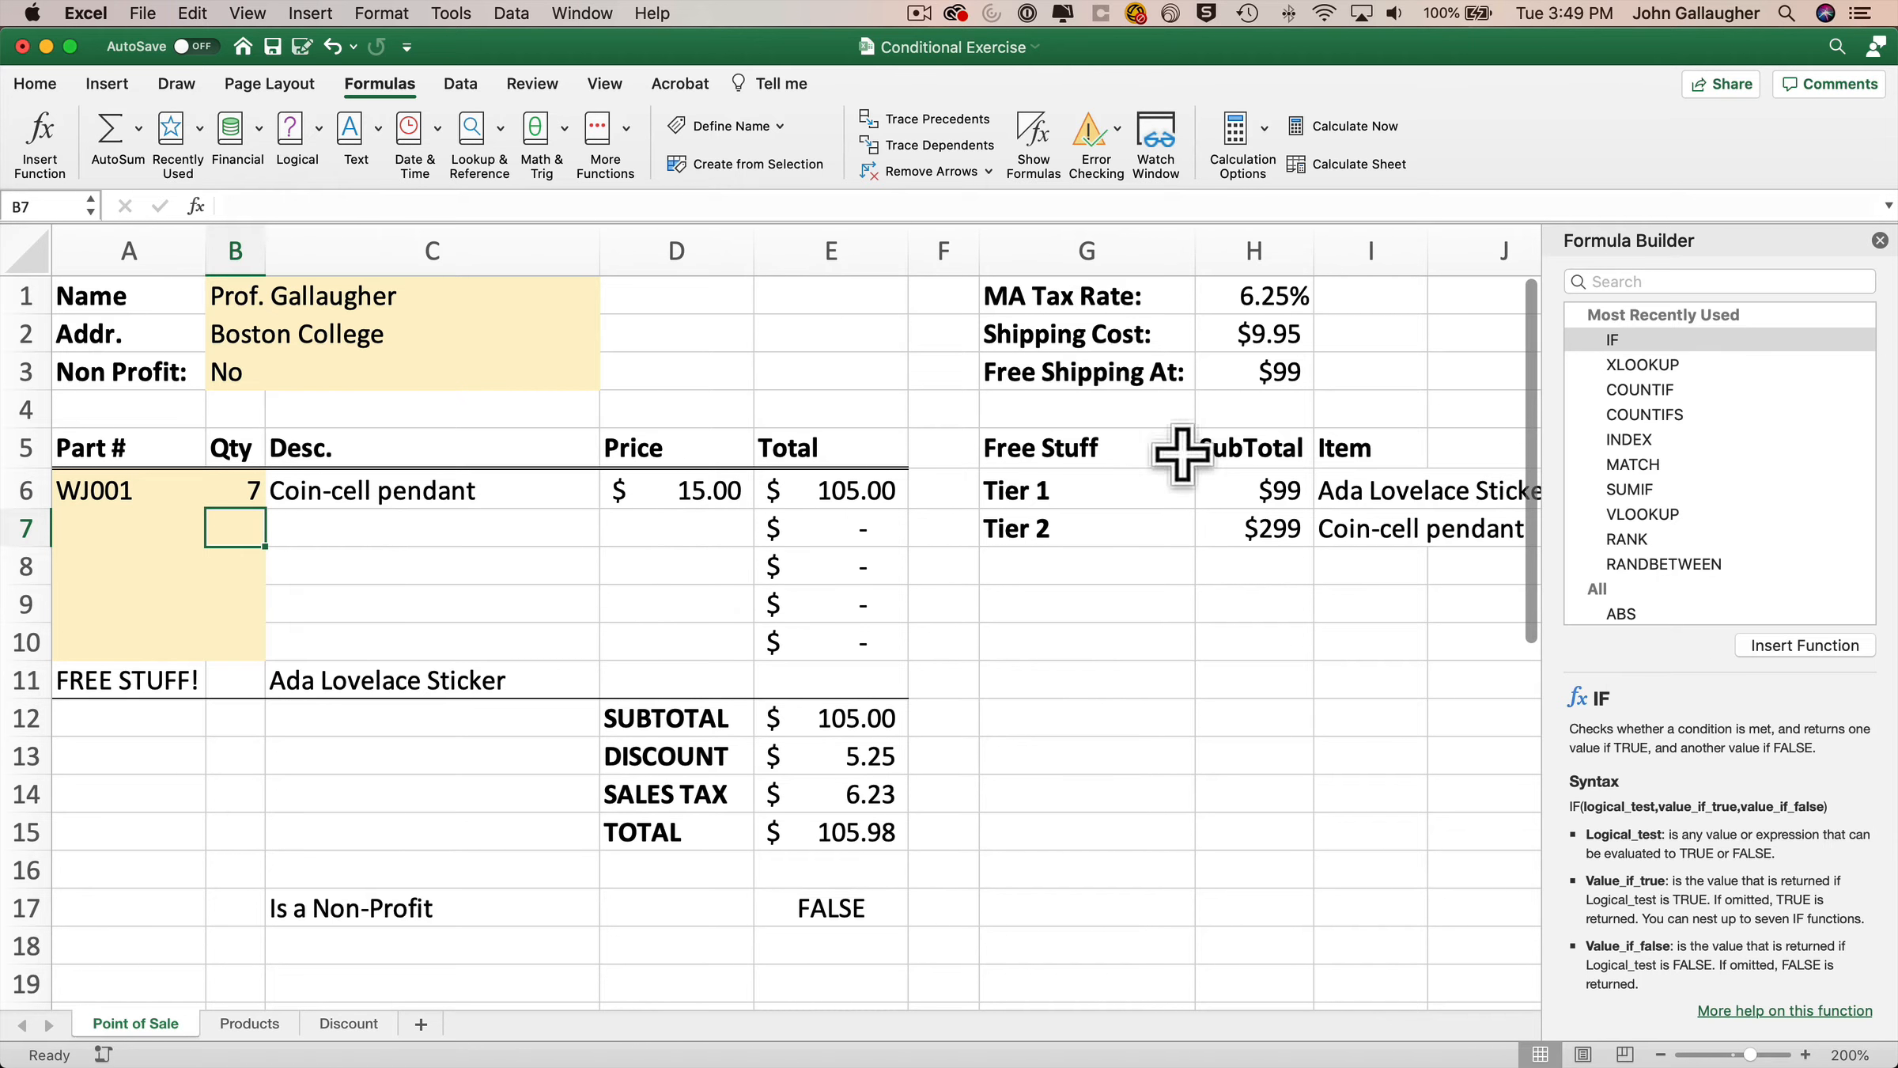
Edit the C11 formula so its value_if_true becomes Item1+Item2.
{"action": "left_click", "coordinate": [1880, 240]}
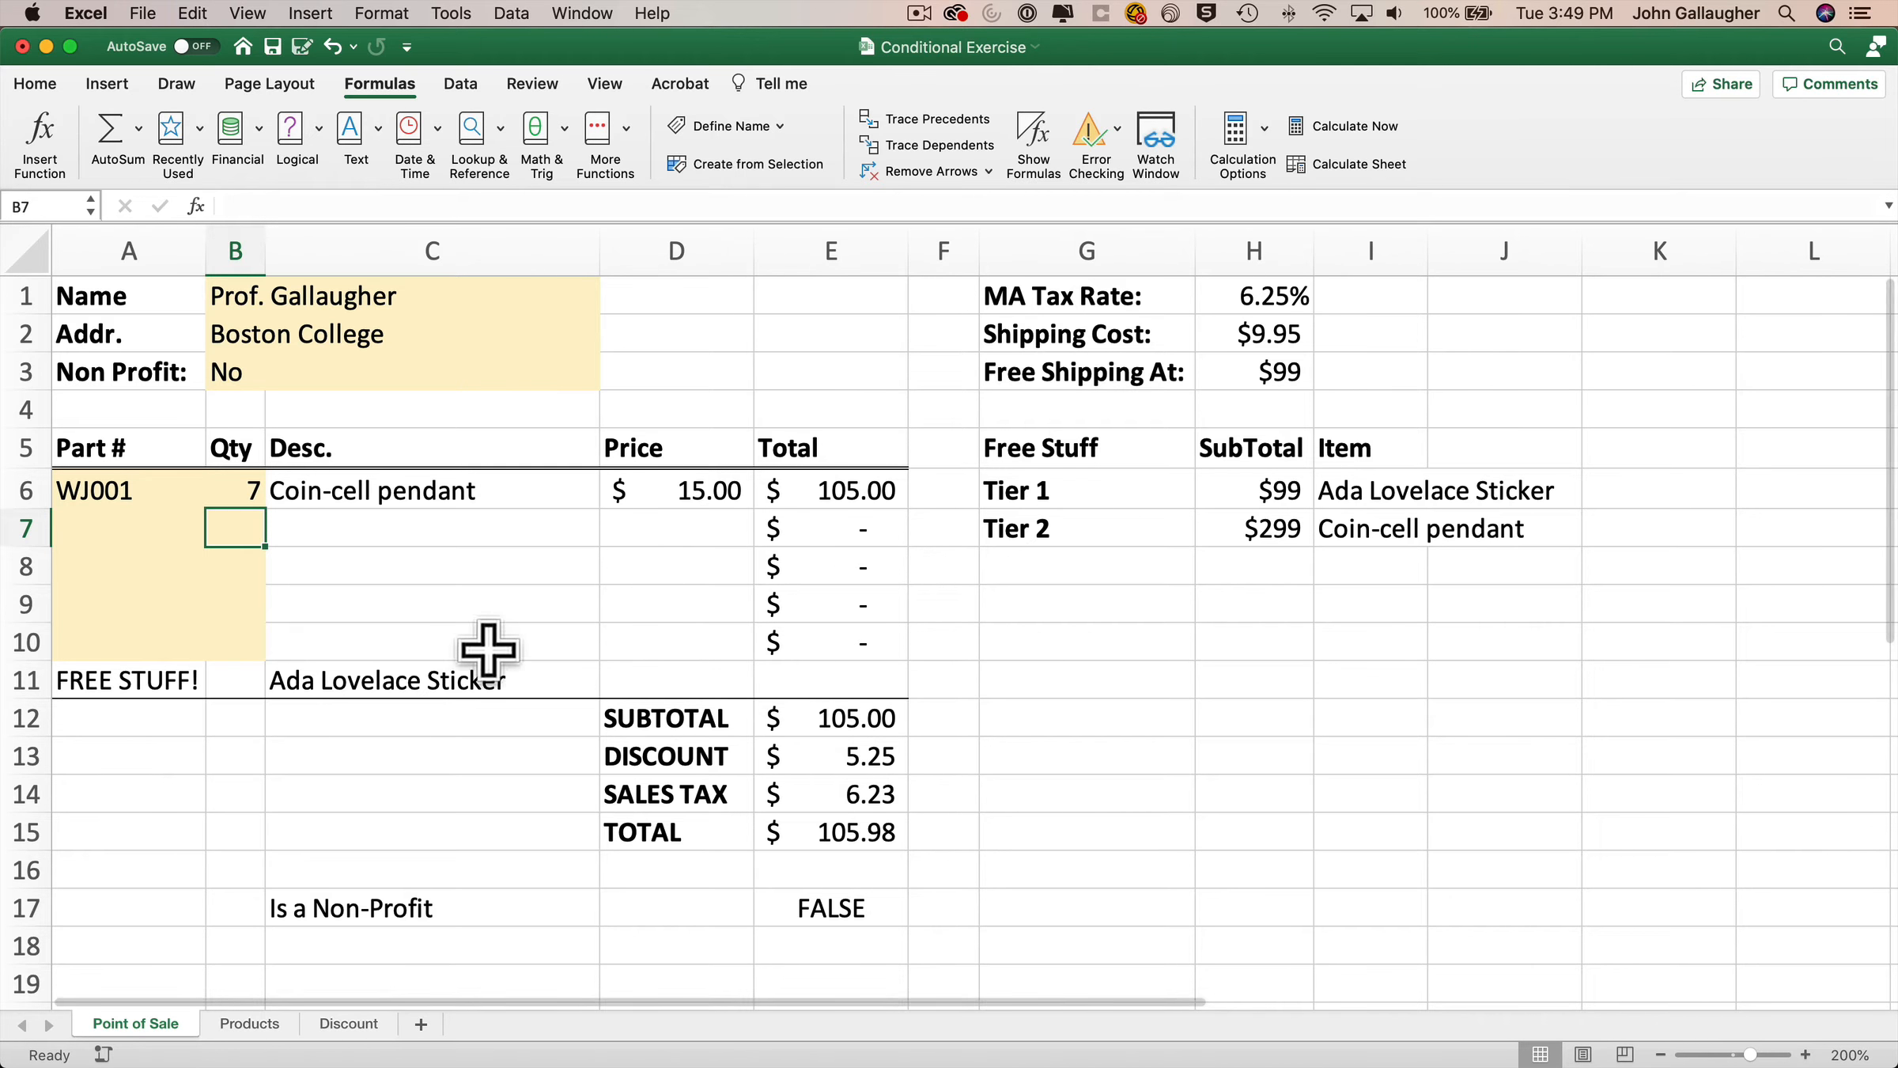
{"action": "left_click", "coordinate": [373, 679]}
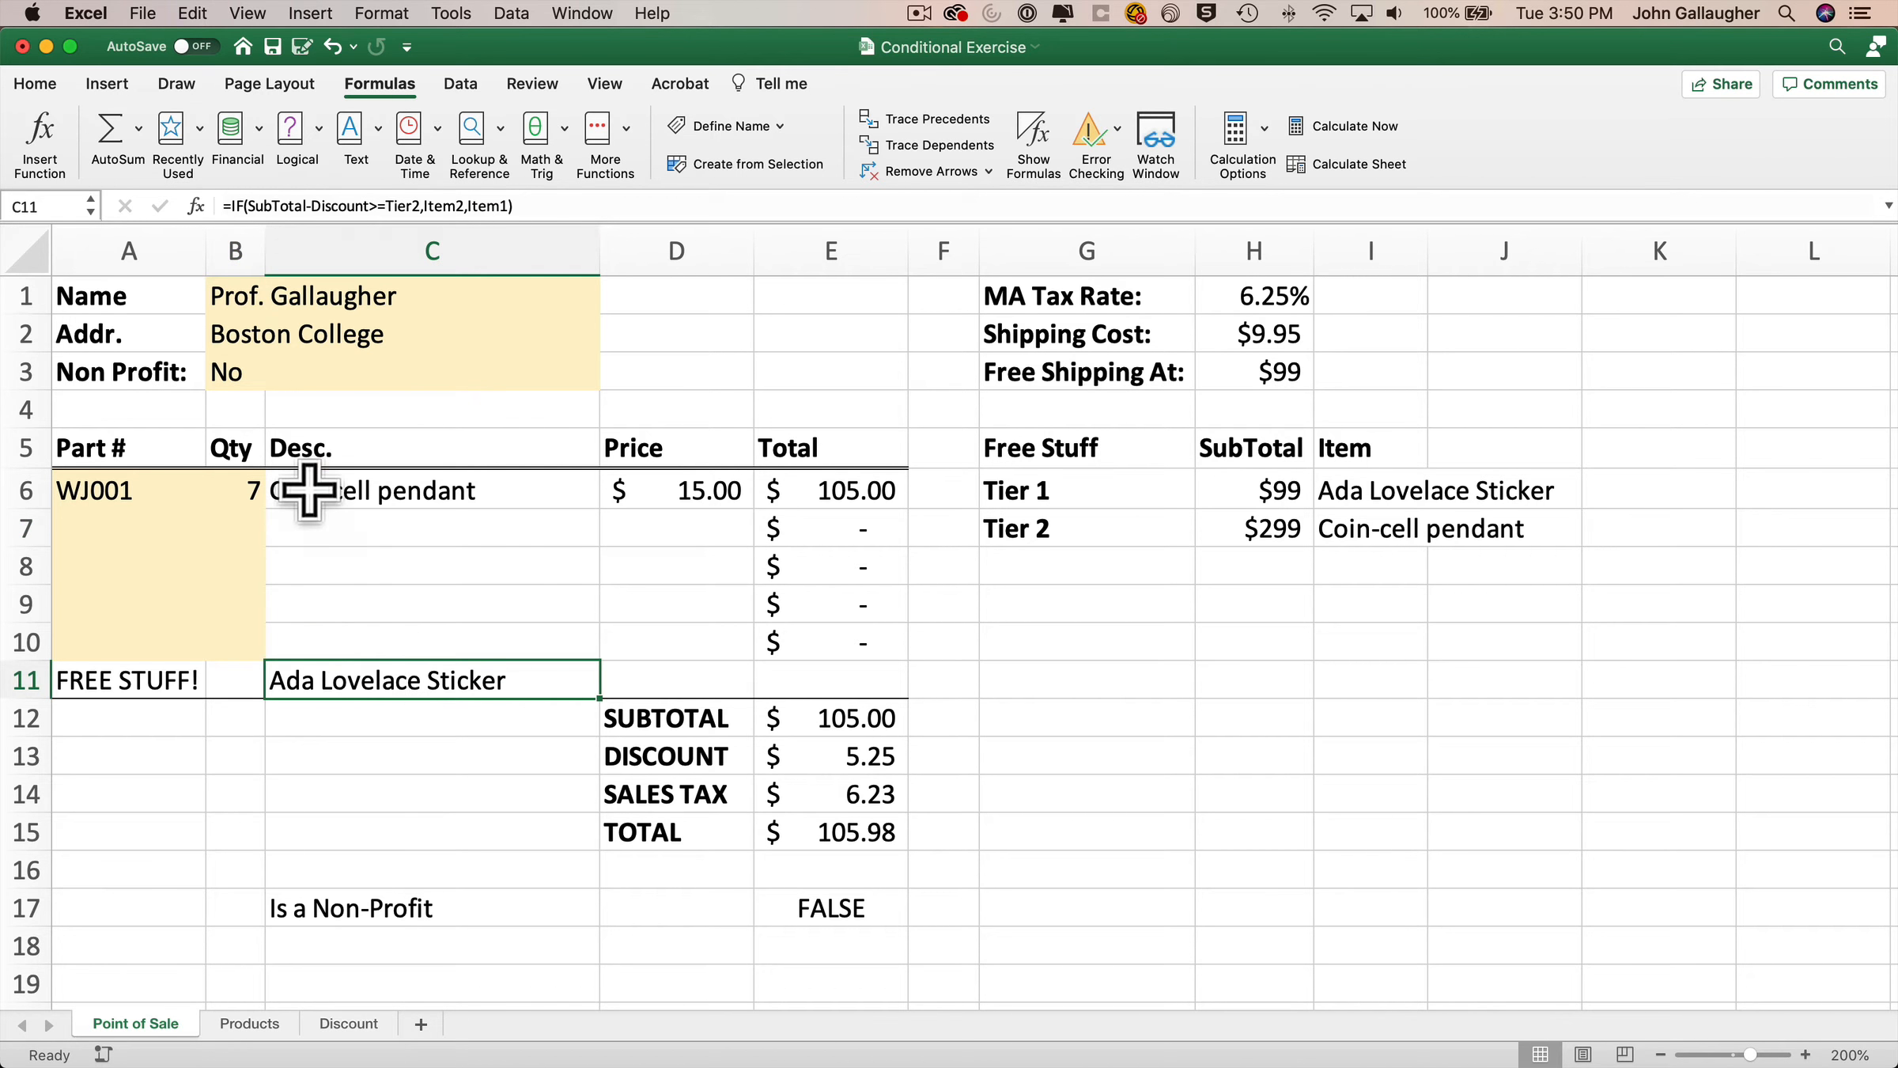
{"action": "left_click", "coordinate": [196, 205]}
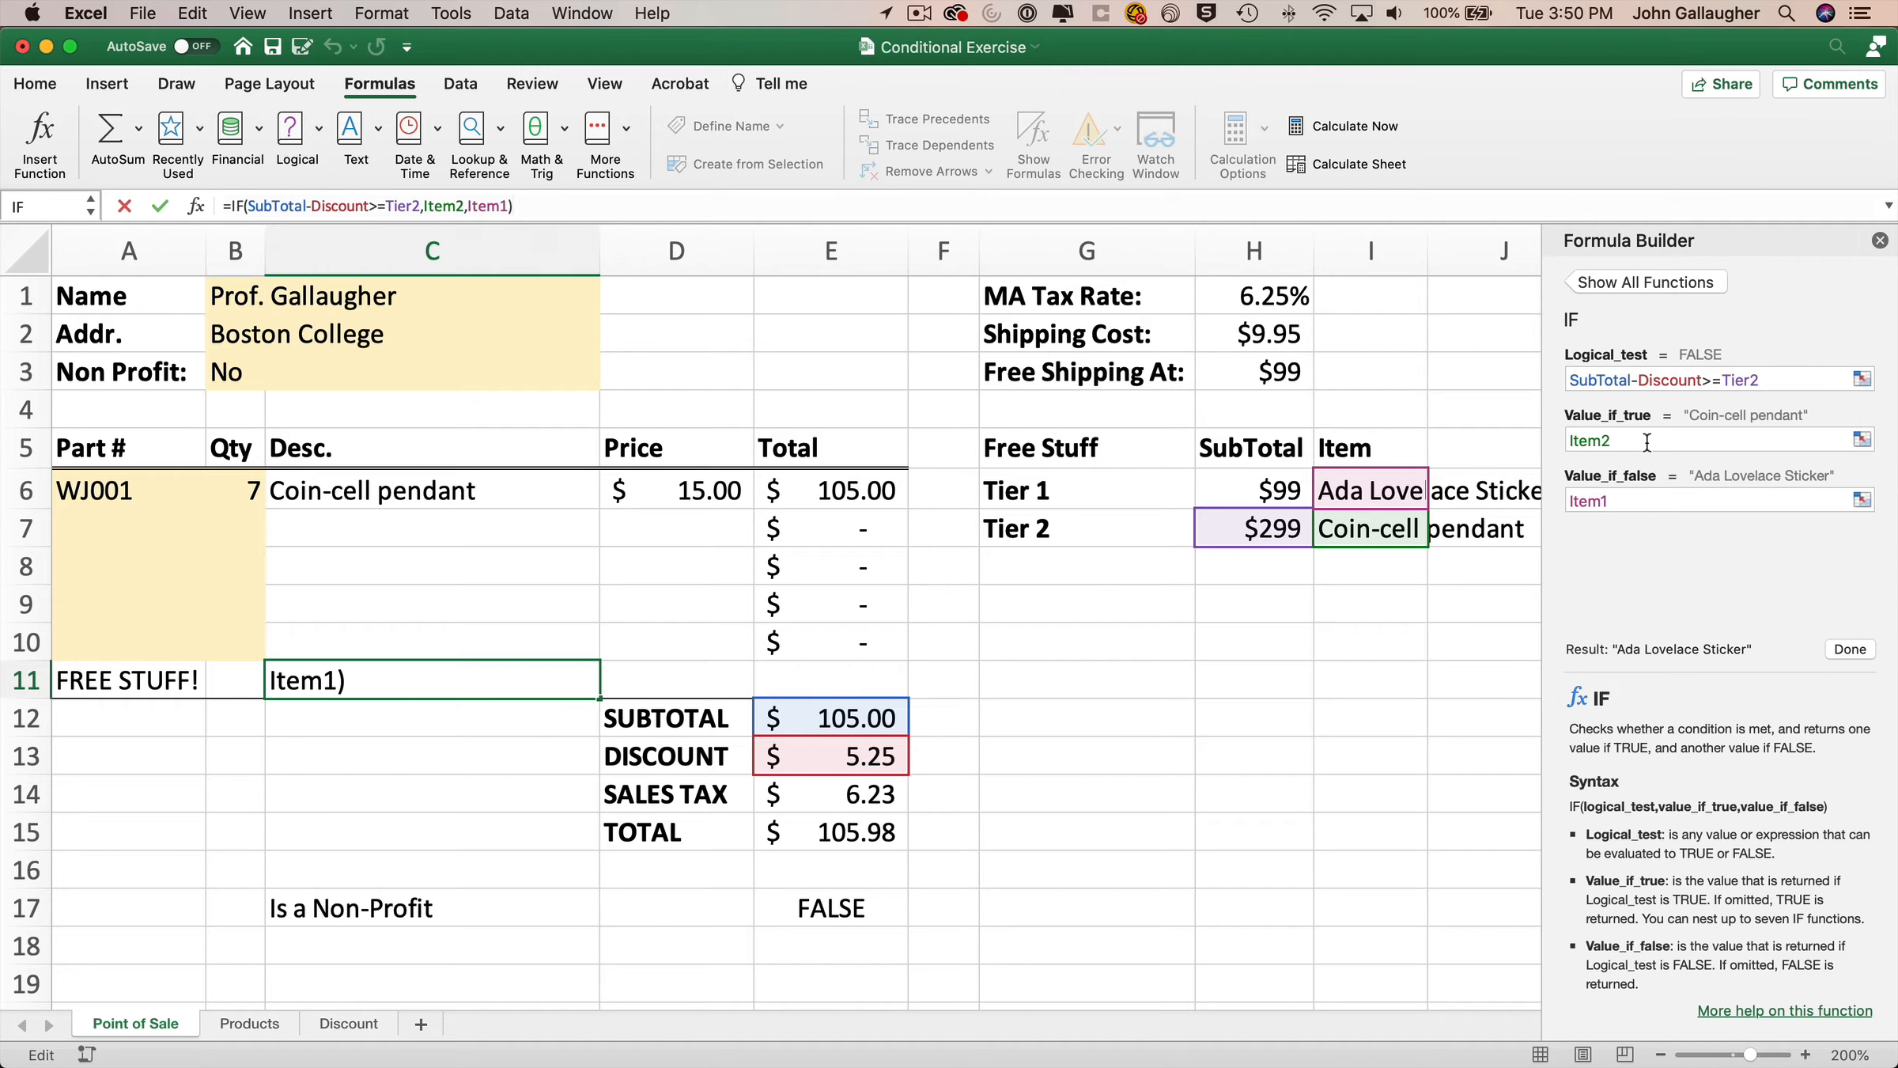
{"action": "left_click", "coordinate": [1618, 443]}
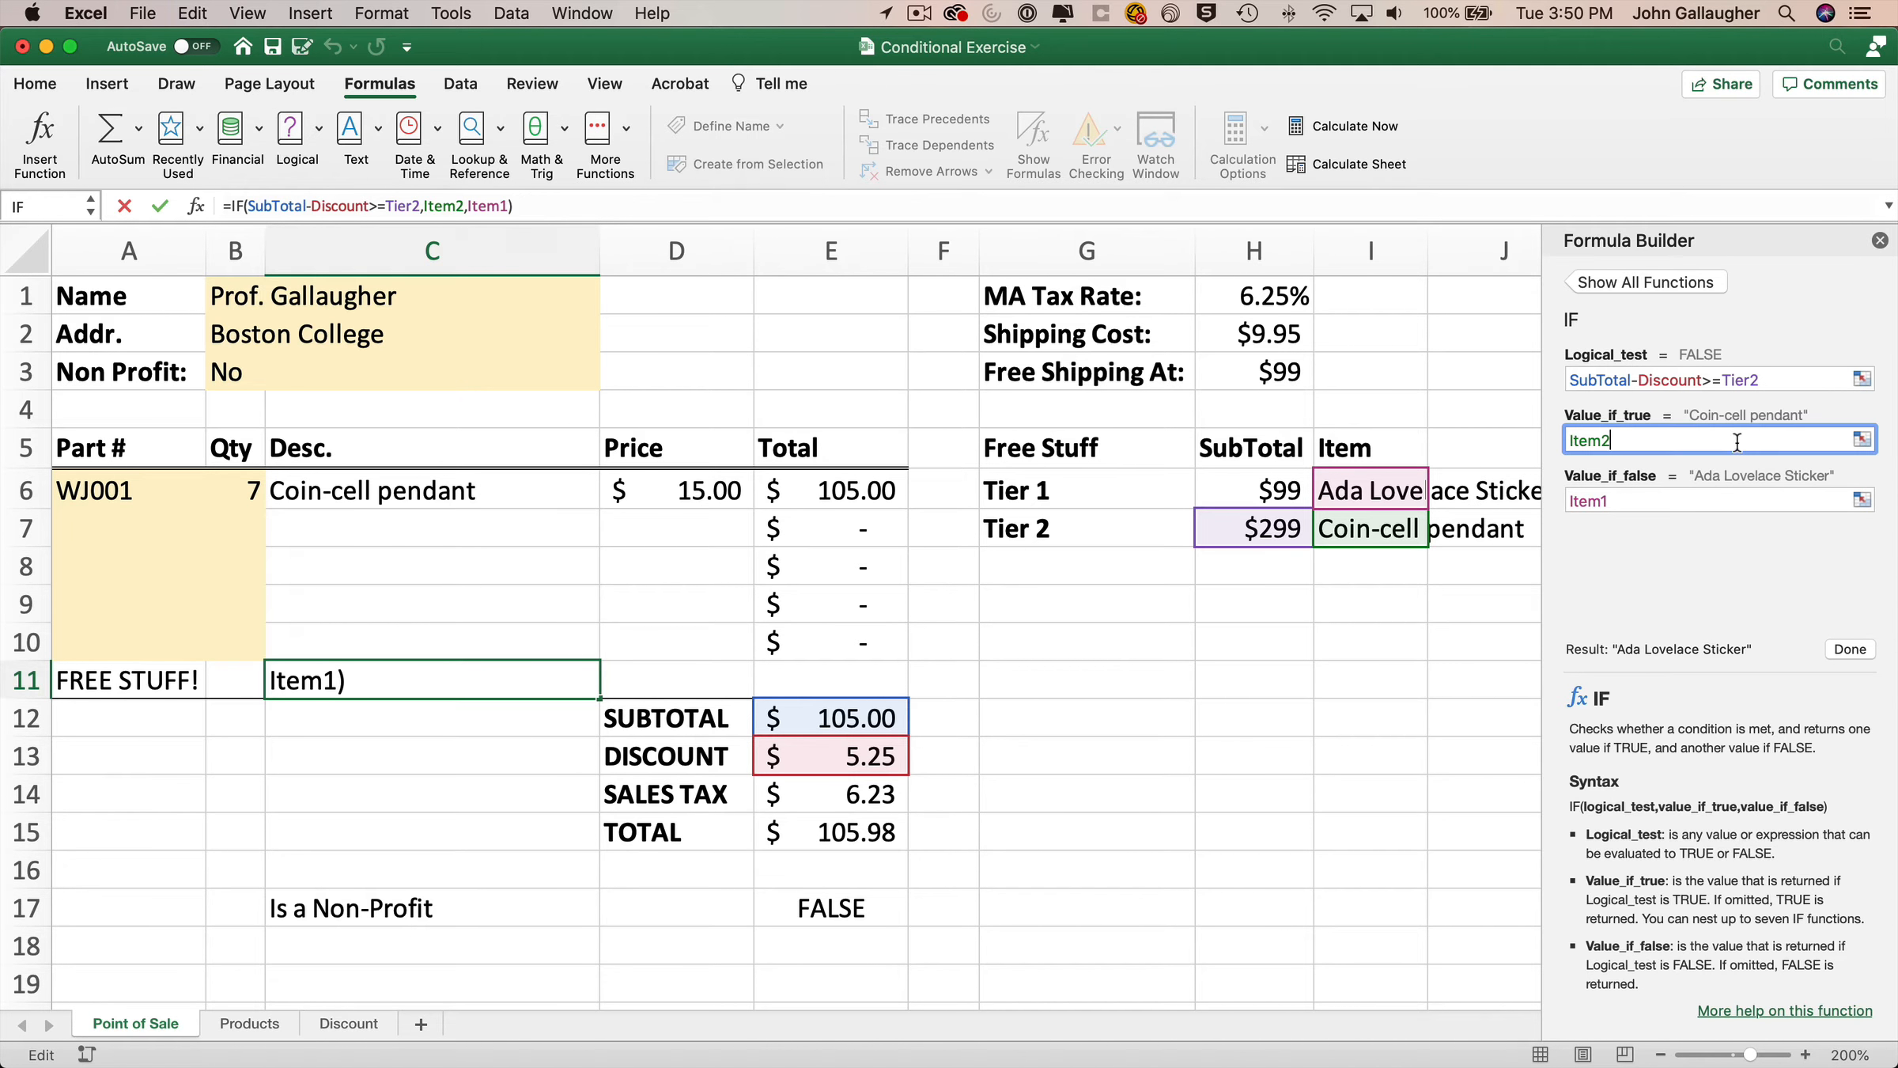
{"action": "key", "text": "BackSpace"}
{"action": "type", "text": "1+Item2"}
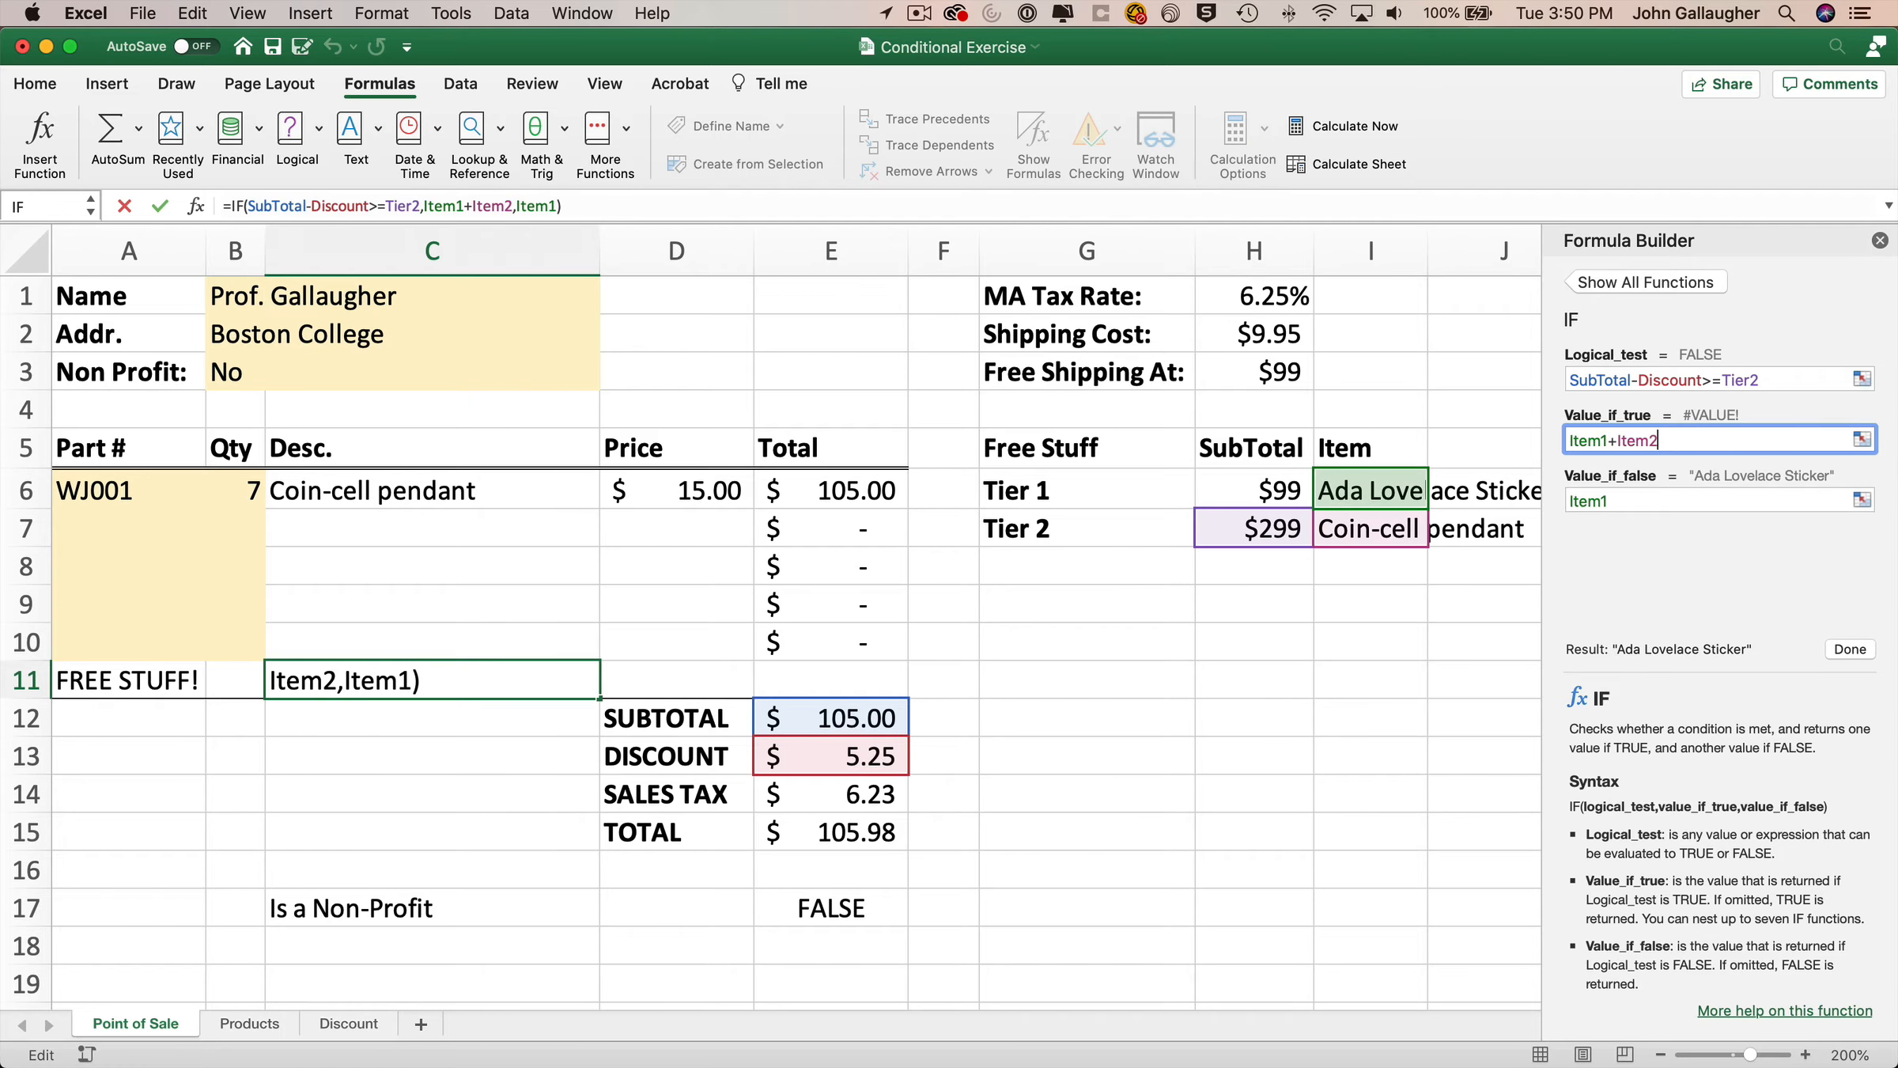
{"action": "key", "text": "Return"}
{"action": "left_click", "coordinate": [1851, 650]}
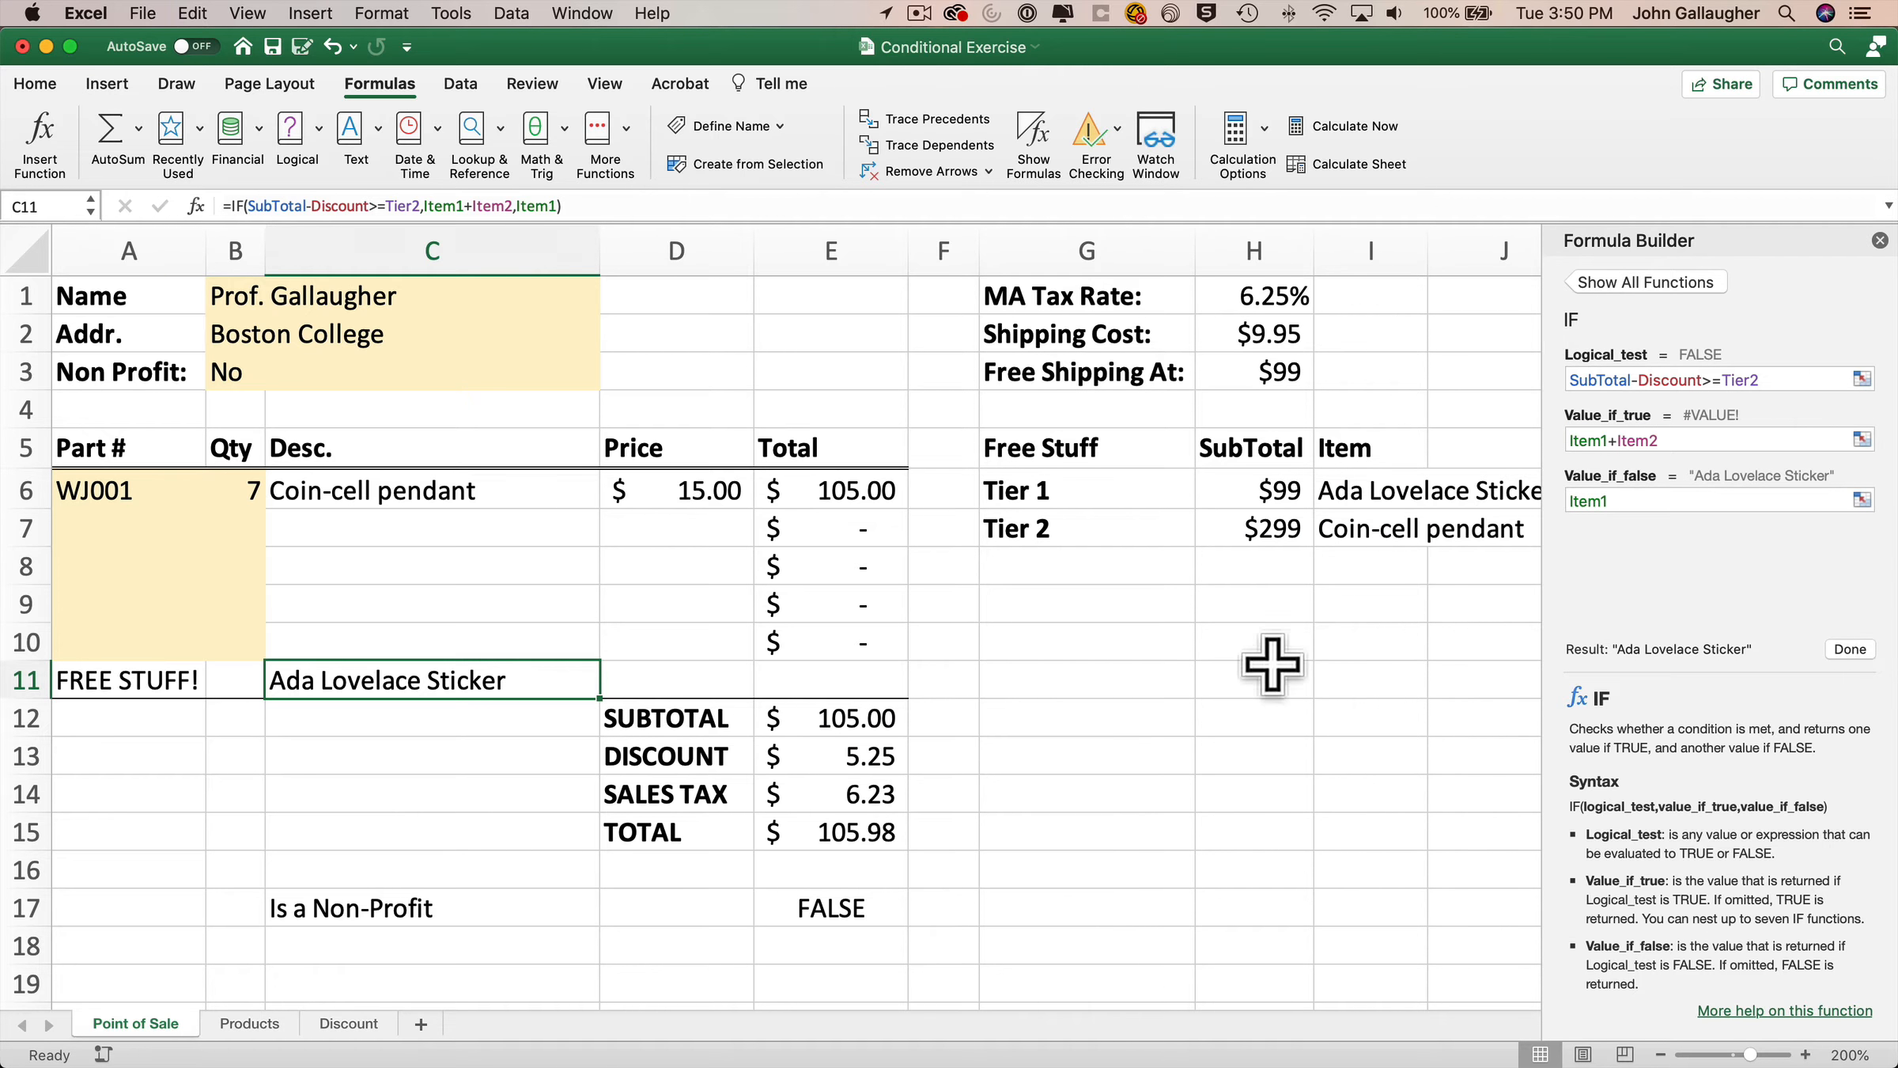
Set the WJ001 quantity to 700.
{"action": "left_click", "coordinate": [237, 489]}
{"action": "type", "text": "700"}
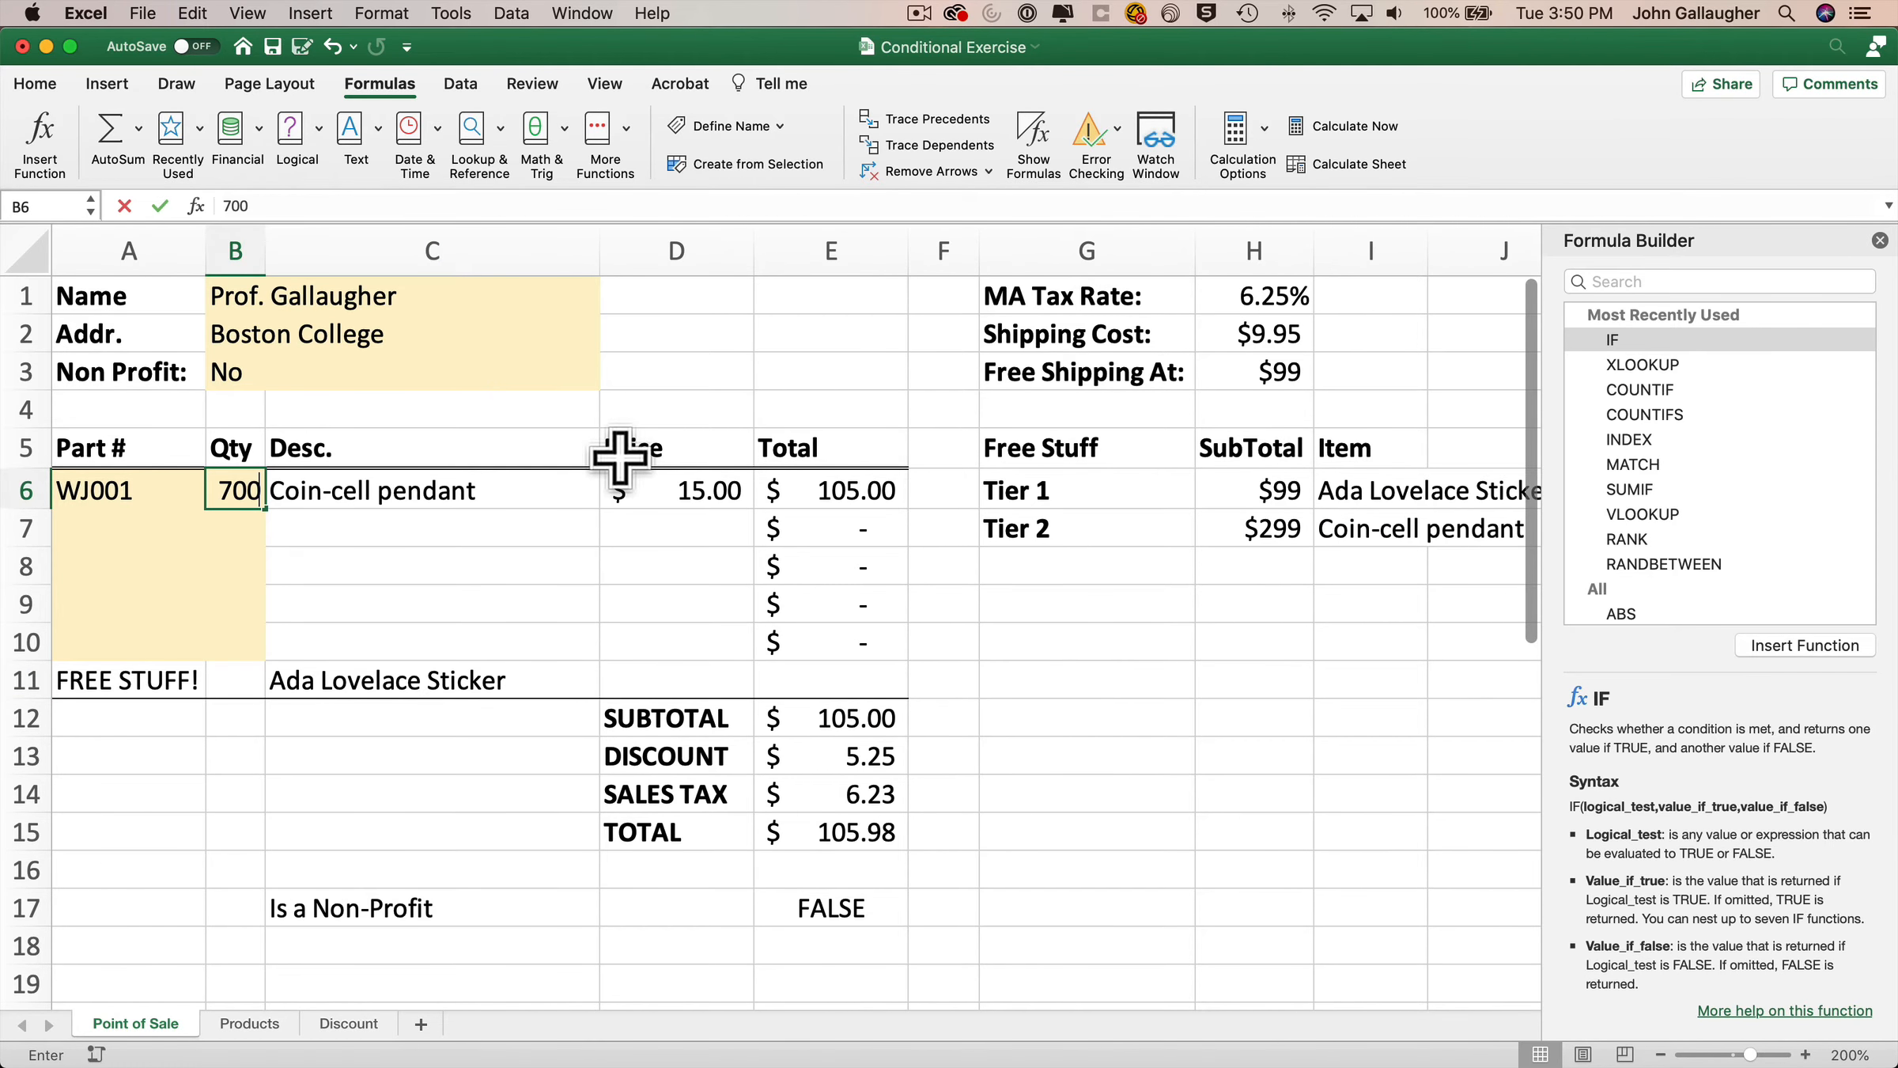
{"action": "key", "text": "Tab"}
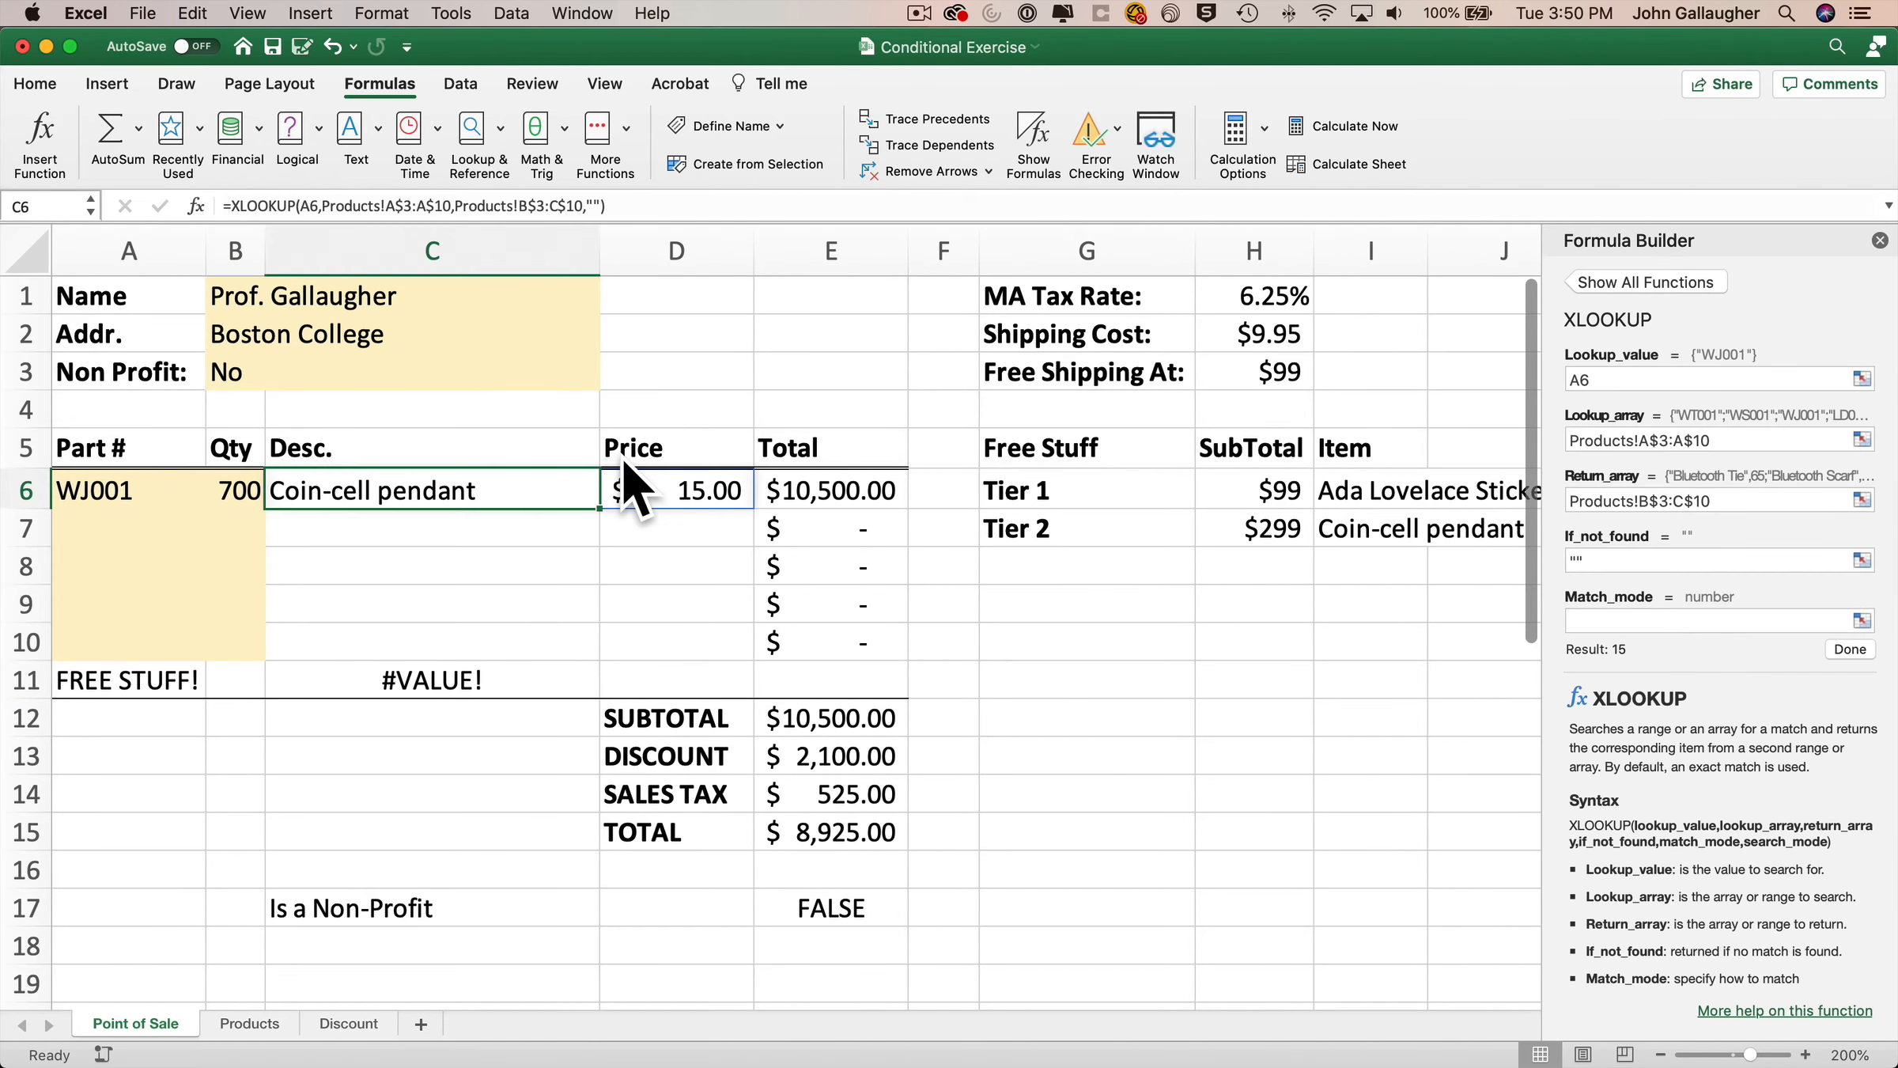
Change the C11 formula's value_if_true to Item1 & " and " & Item2 to join both item names.
{"action": "left_click", "coordinate": [409, 680]}
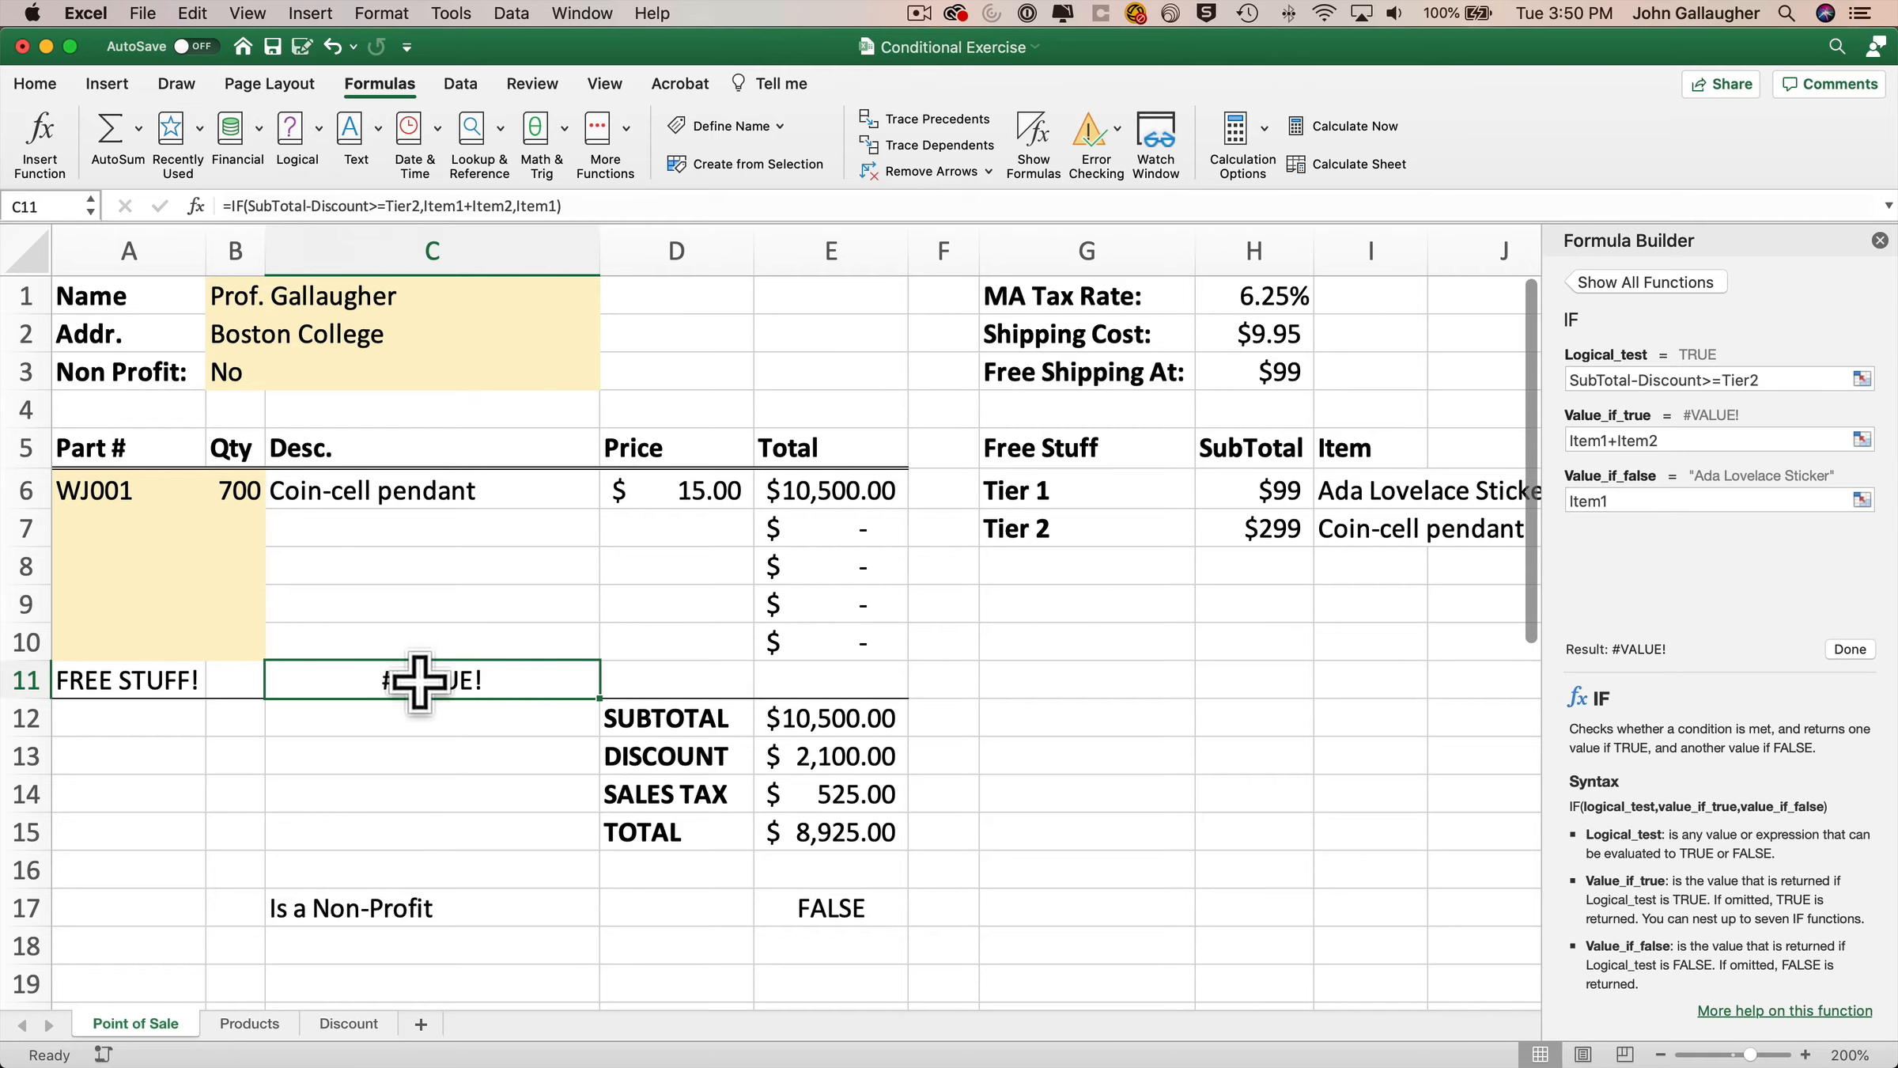
{"action": "left_click", "coordinate": [1653, 442]}
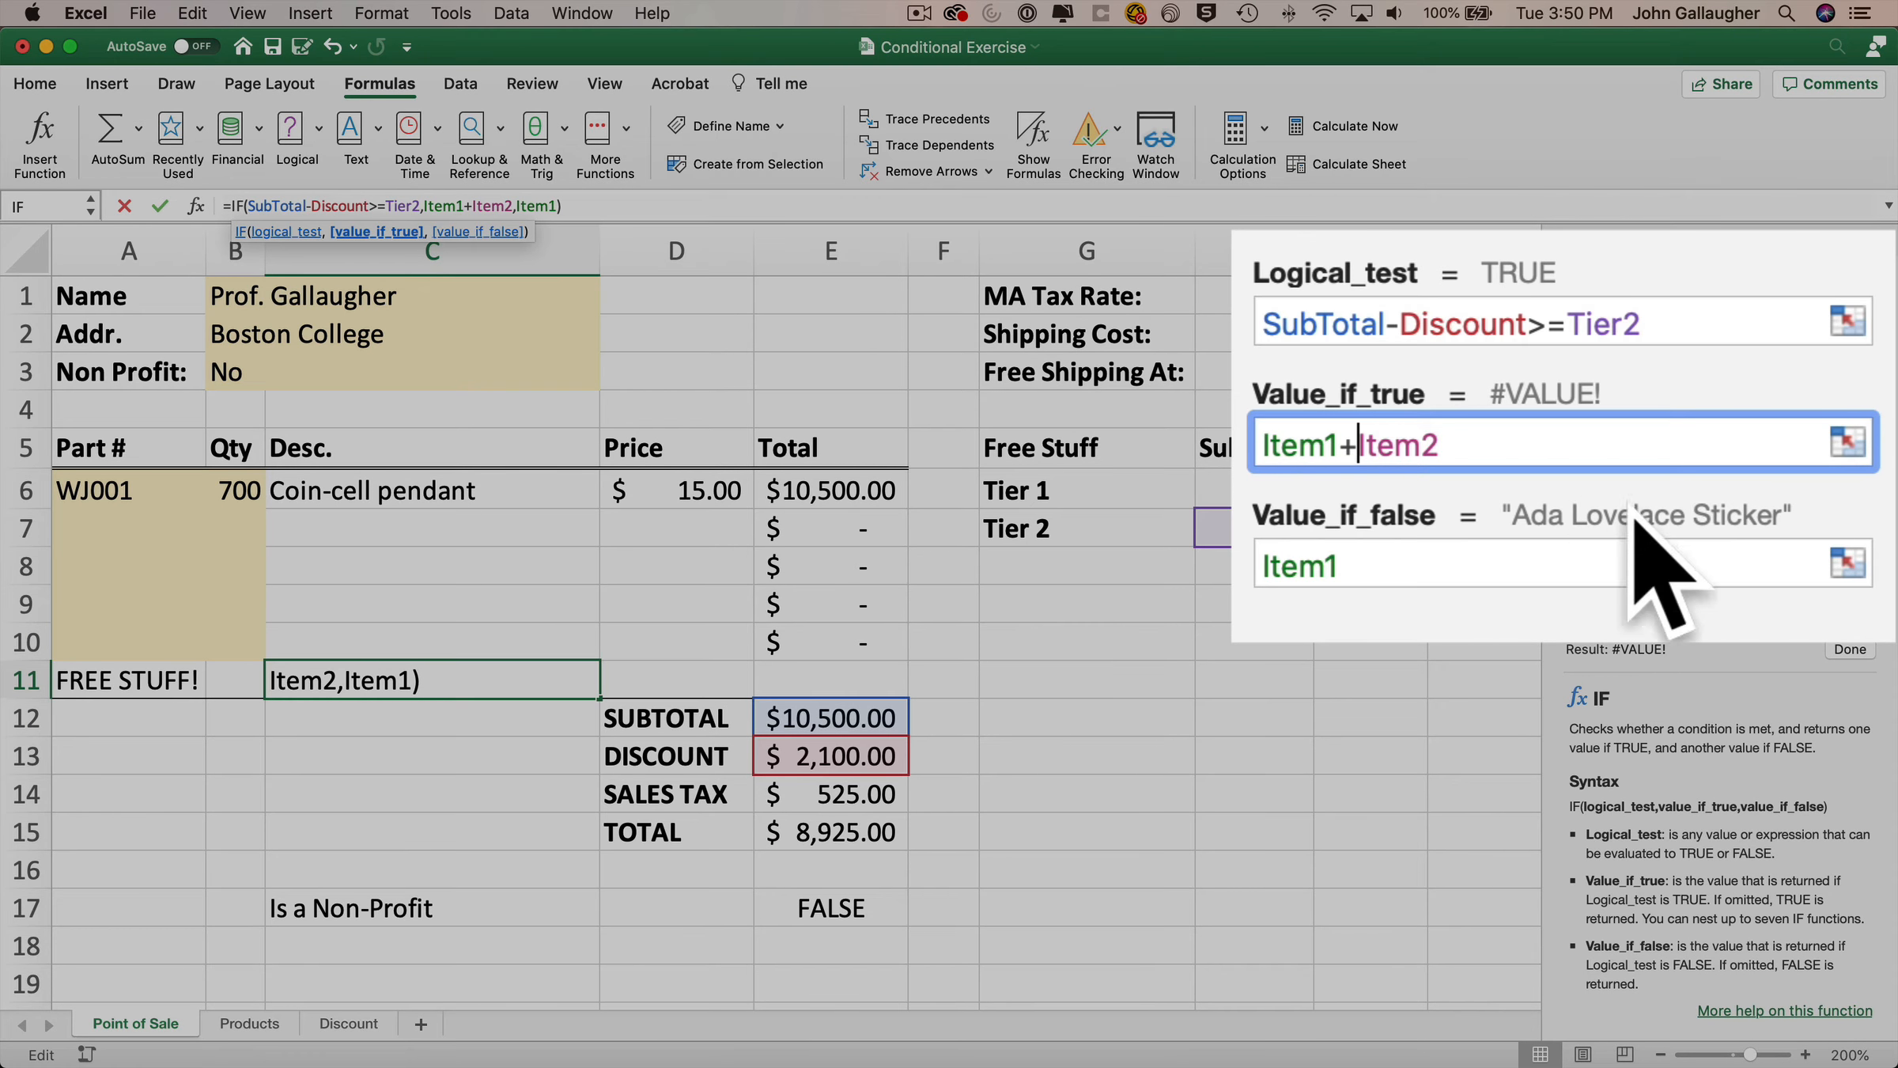
{"action": "key", "text": "BackSpace"}
{"action": "type", "text": "&"}
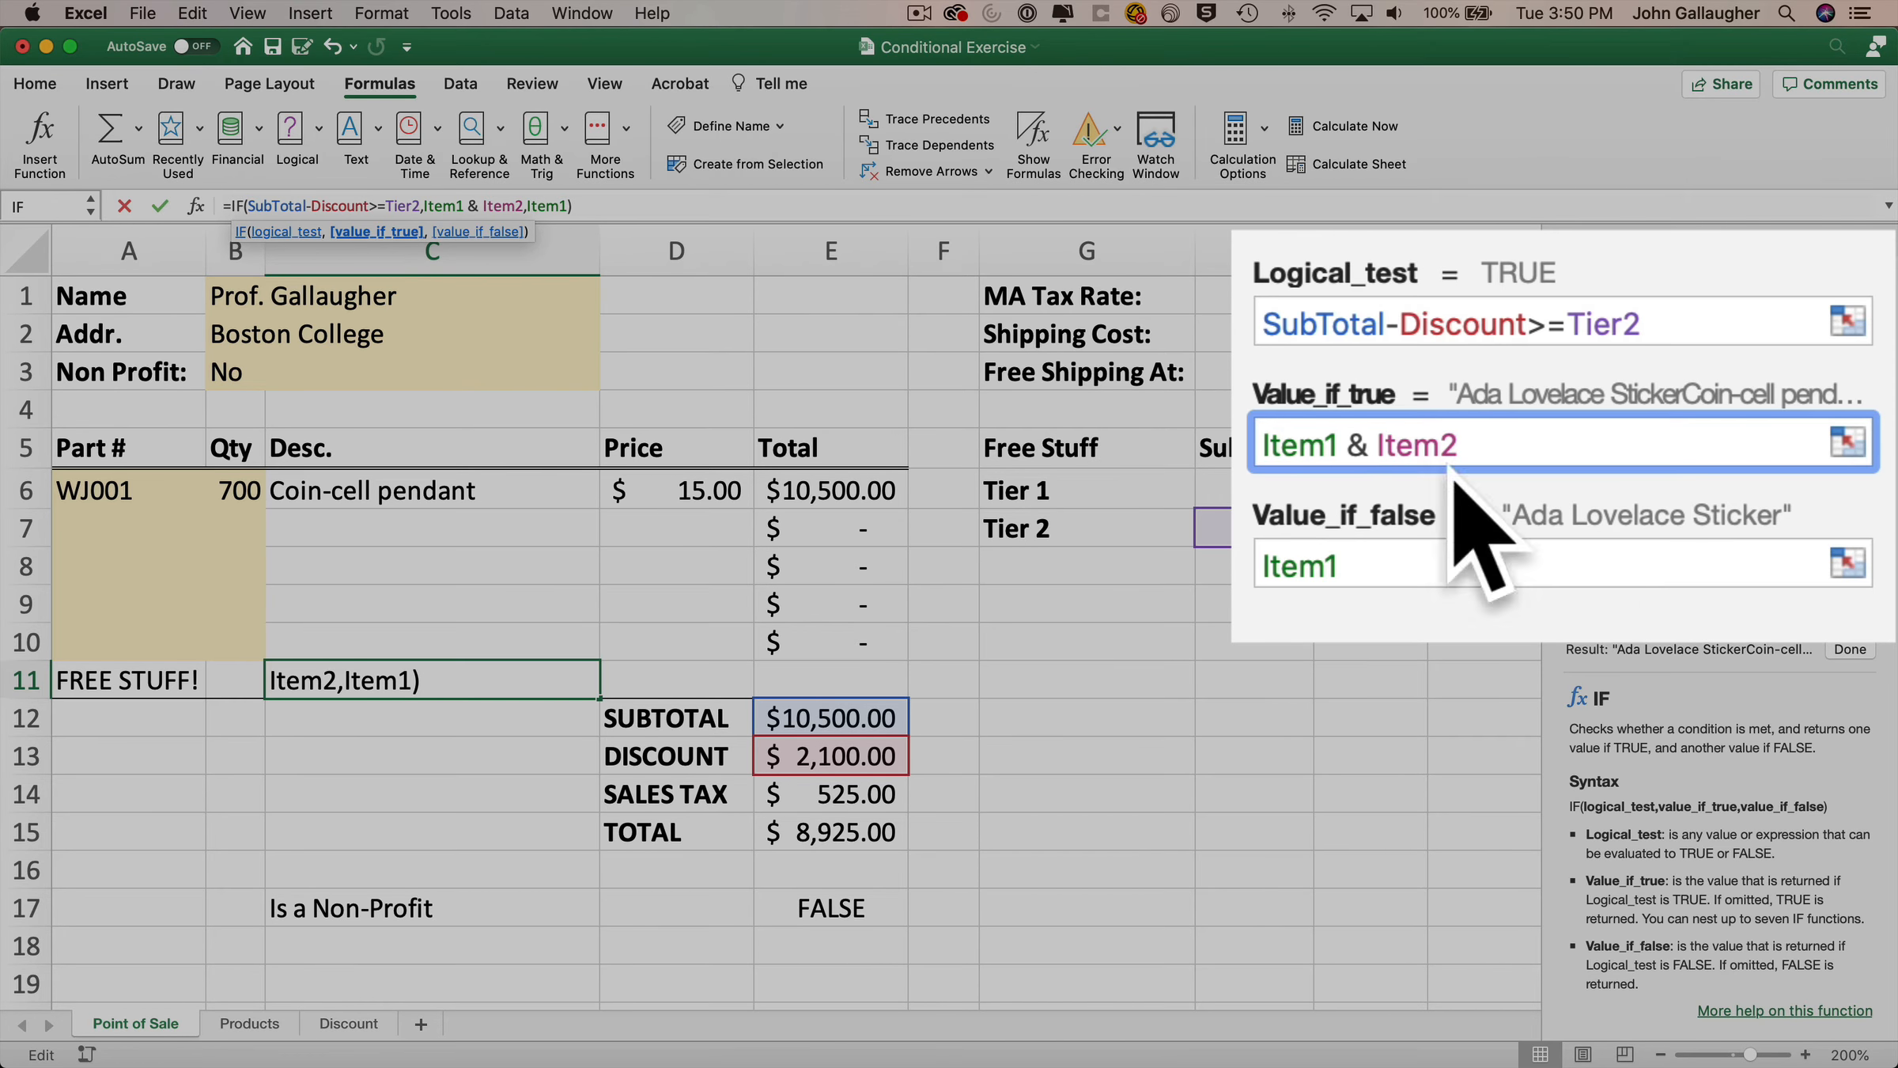
{"action": "left_click", "coordinate": [1858, 650]}
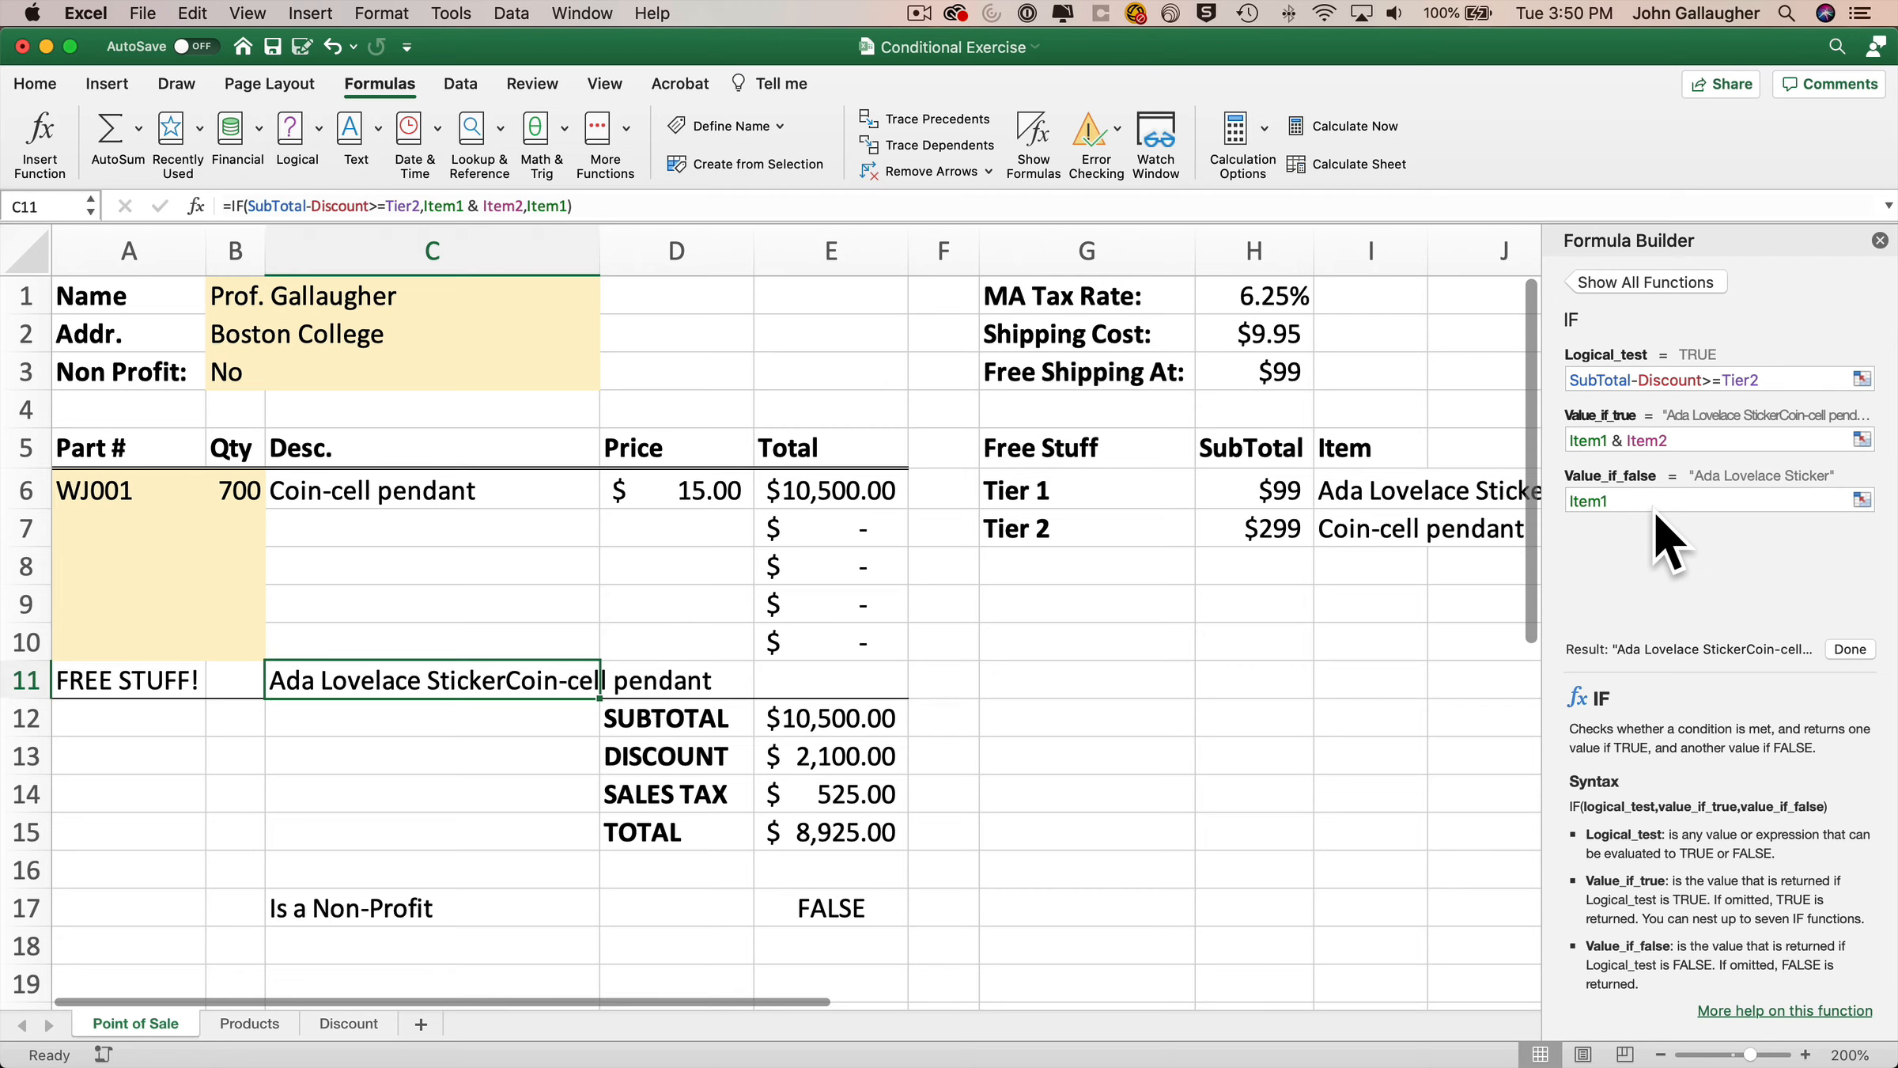
{"action": "left_click", "coordinate": [1622, 440]}
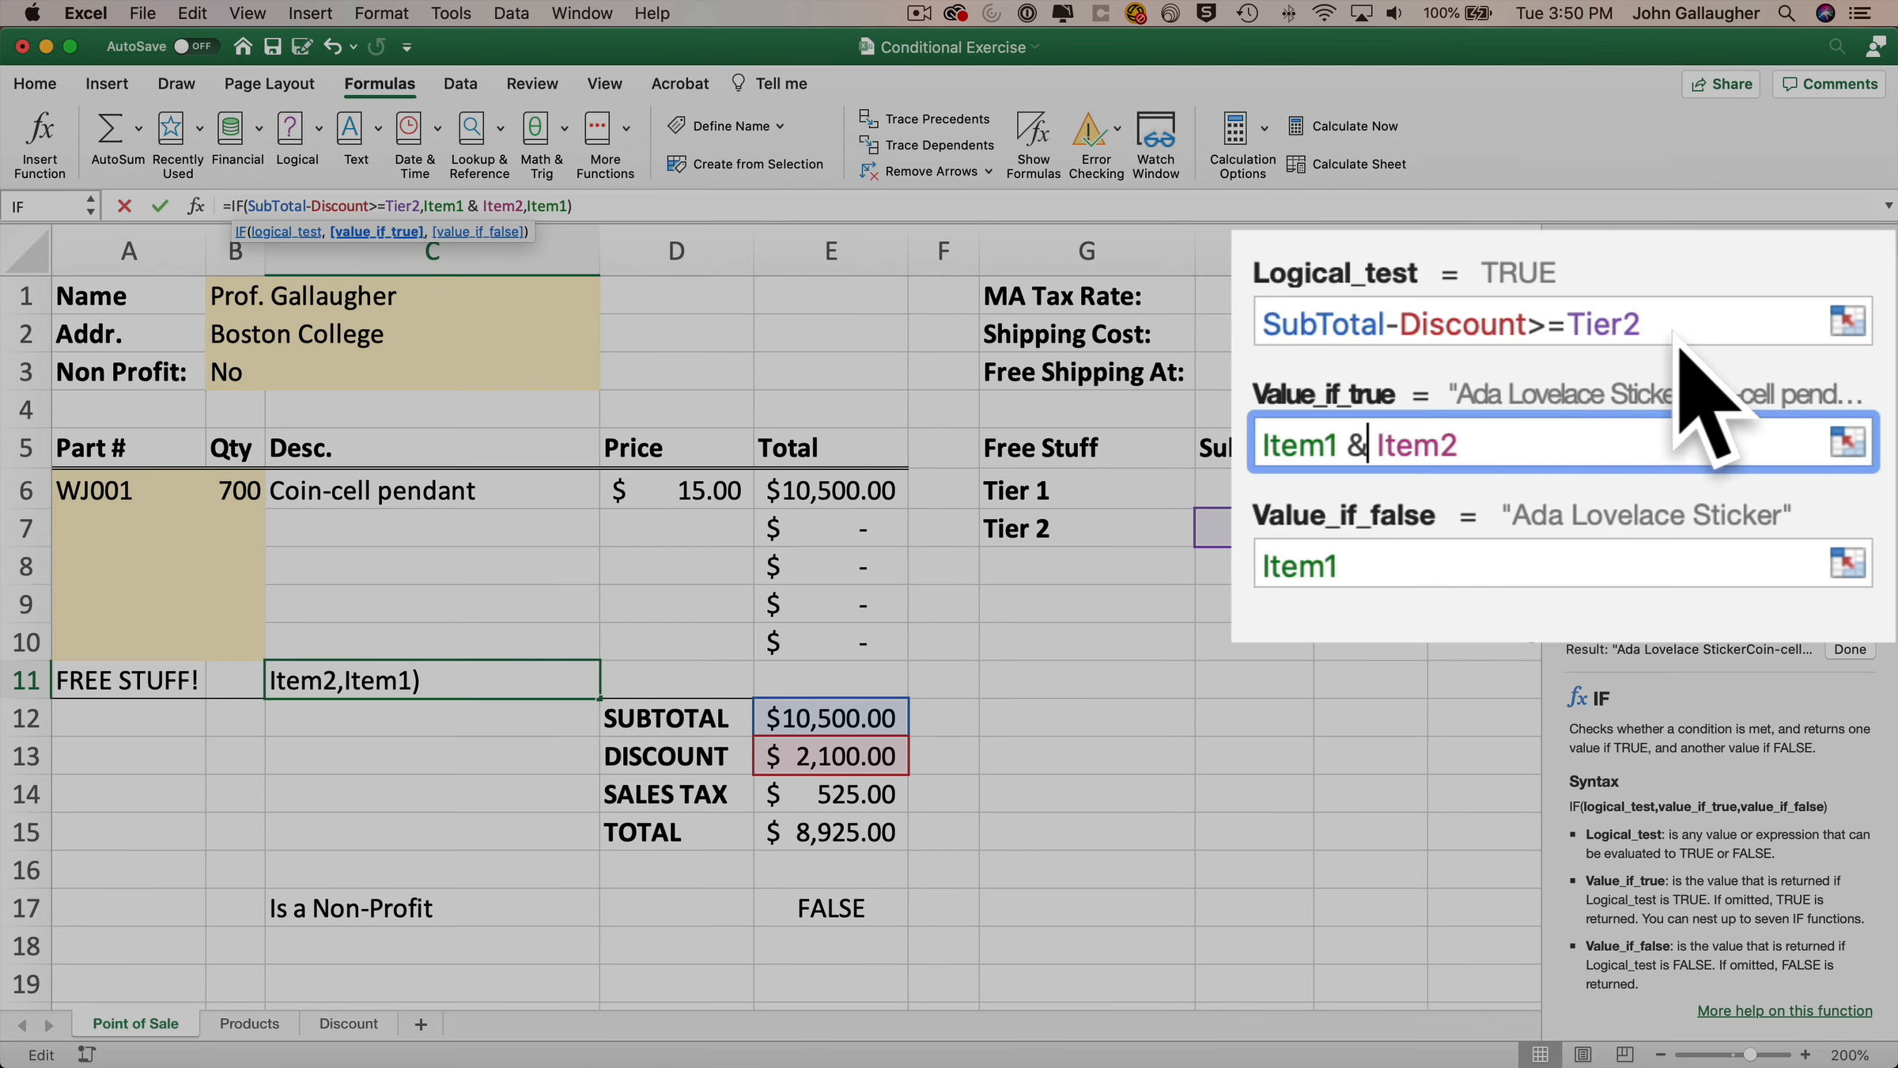
{"action": "type", "text": "\" and \""}
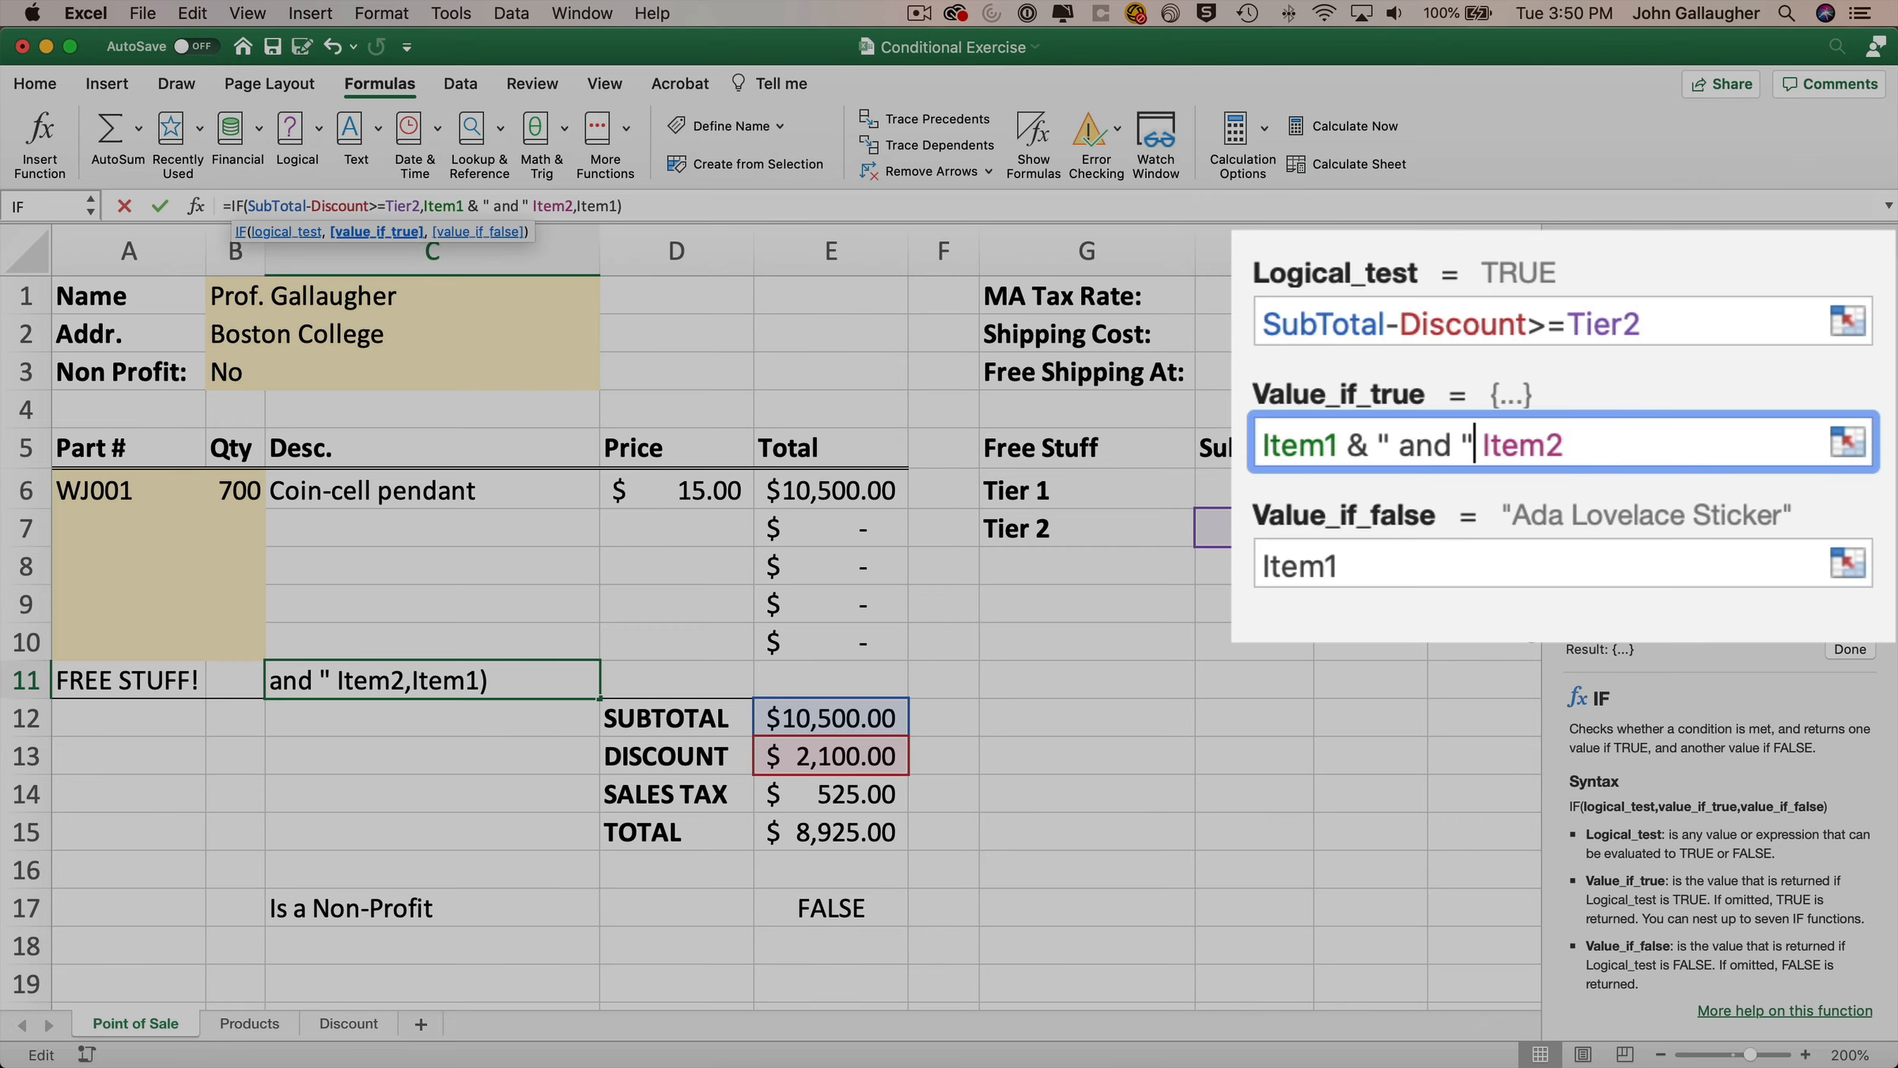
{"action": "type", "text": "&"}
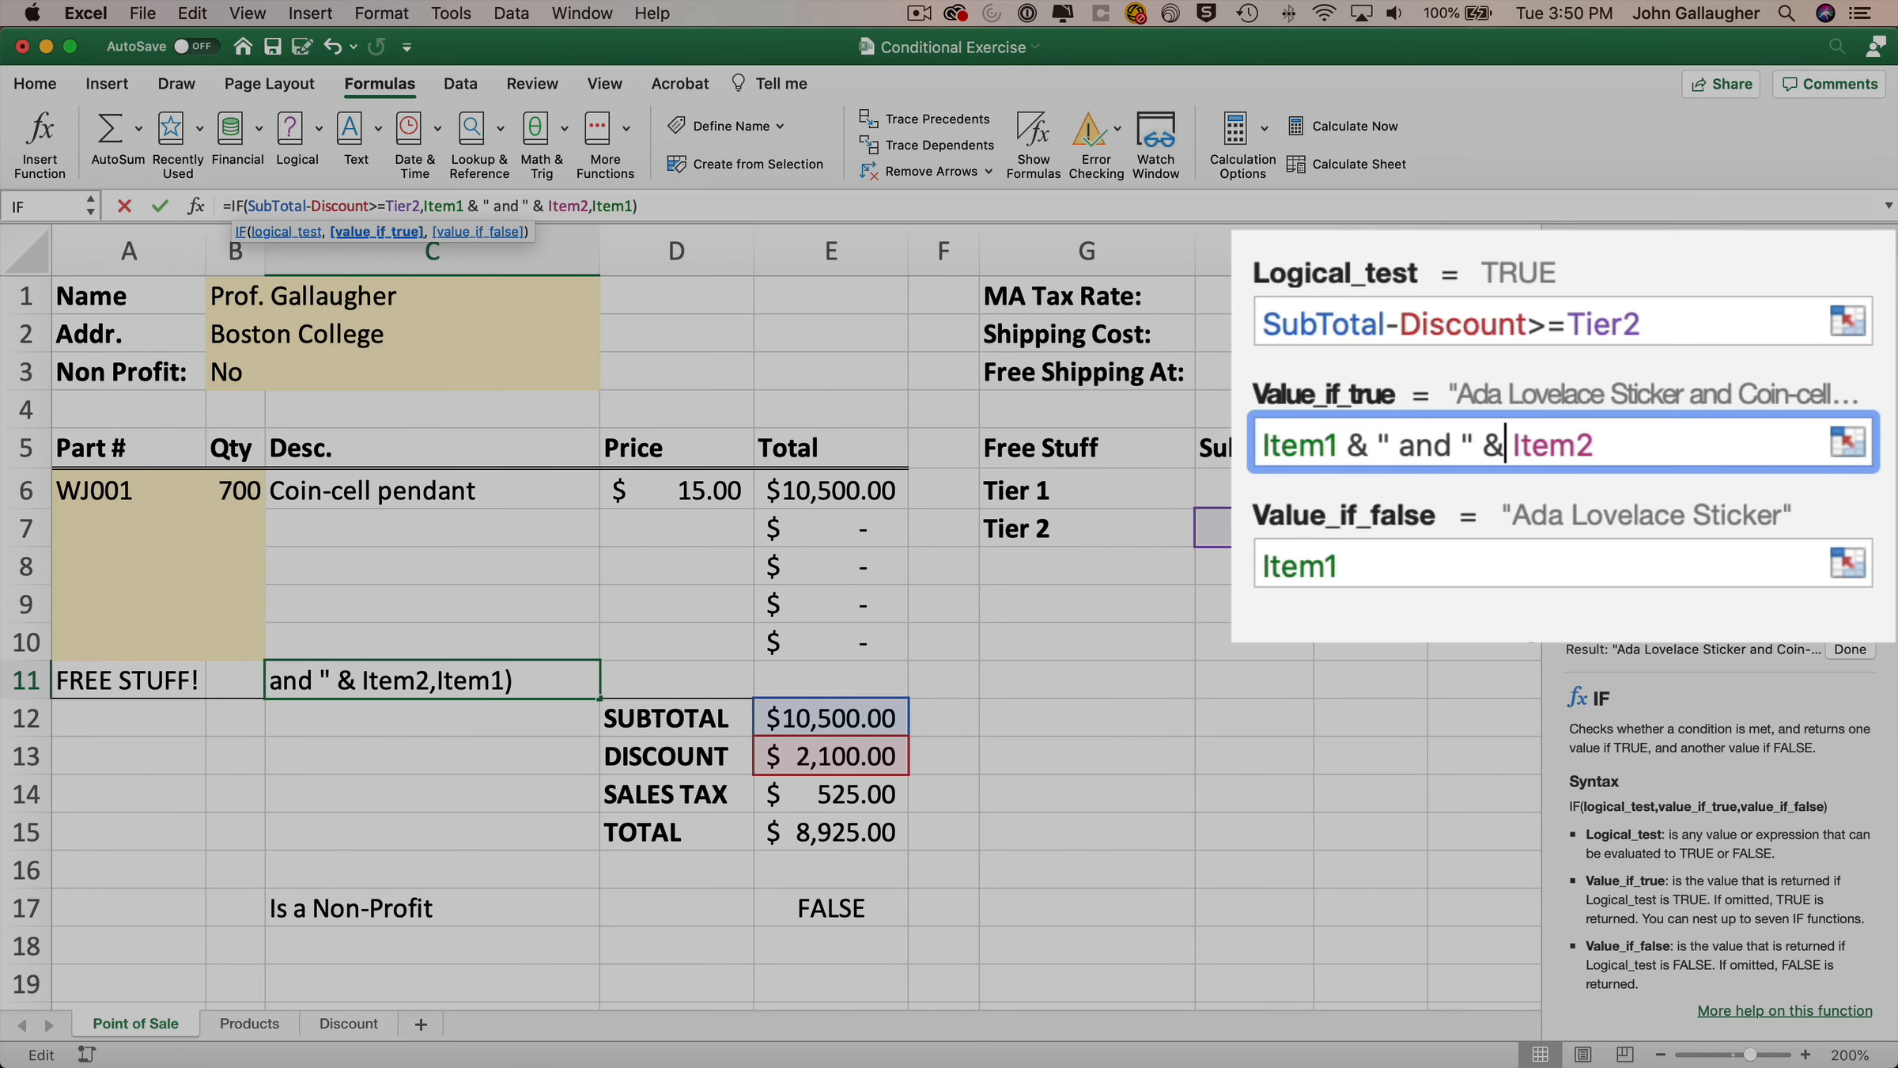
{"action": "key", "text": "Left"}
{"action": "key", "text": "Left"}
{"action": "key", "text": "Left"}
{"action": "key", "text": "Left"}
{"action": "key", "text": "Left"}
{"action": "key", "text": "Left"}
{"action": "key", "text": "Left"}
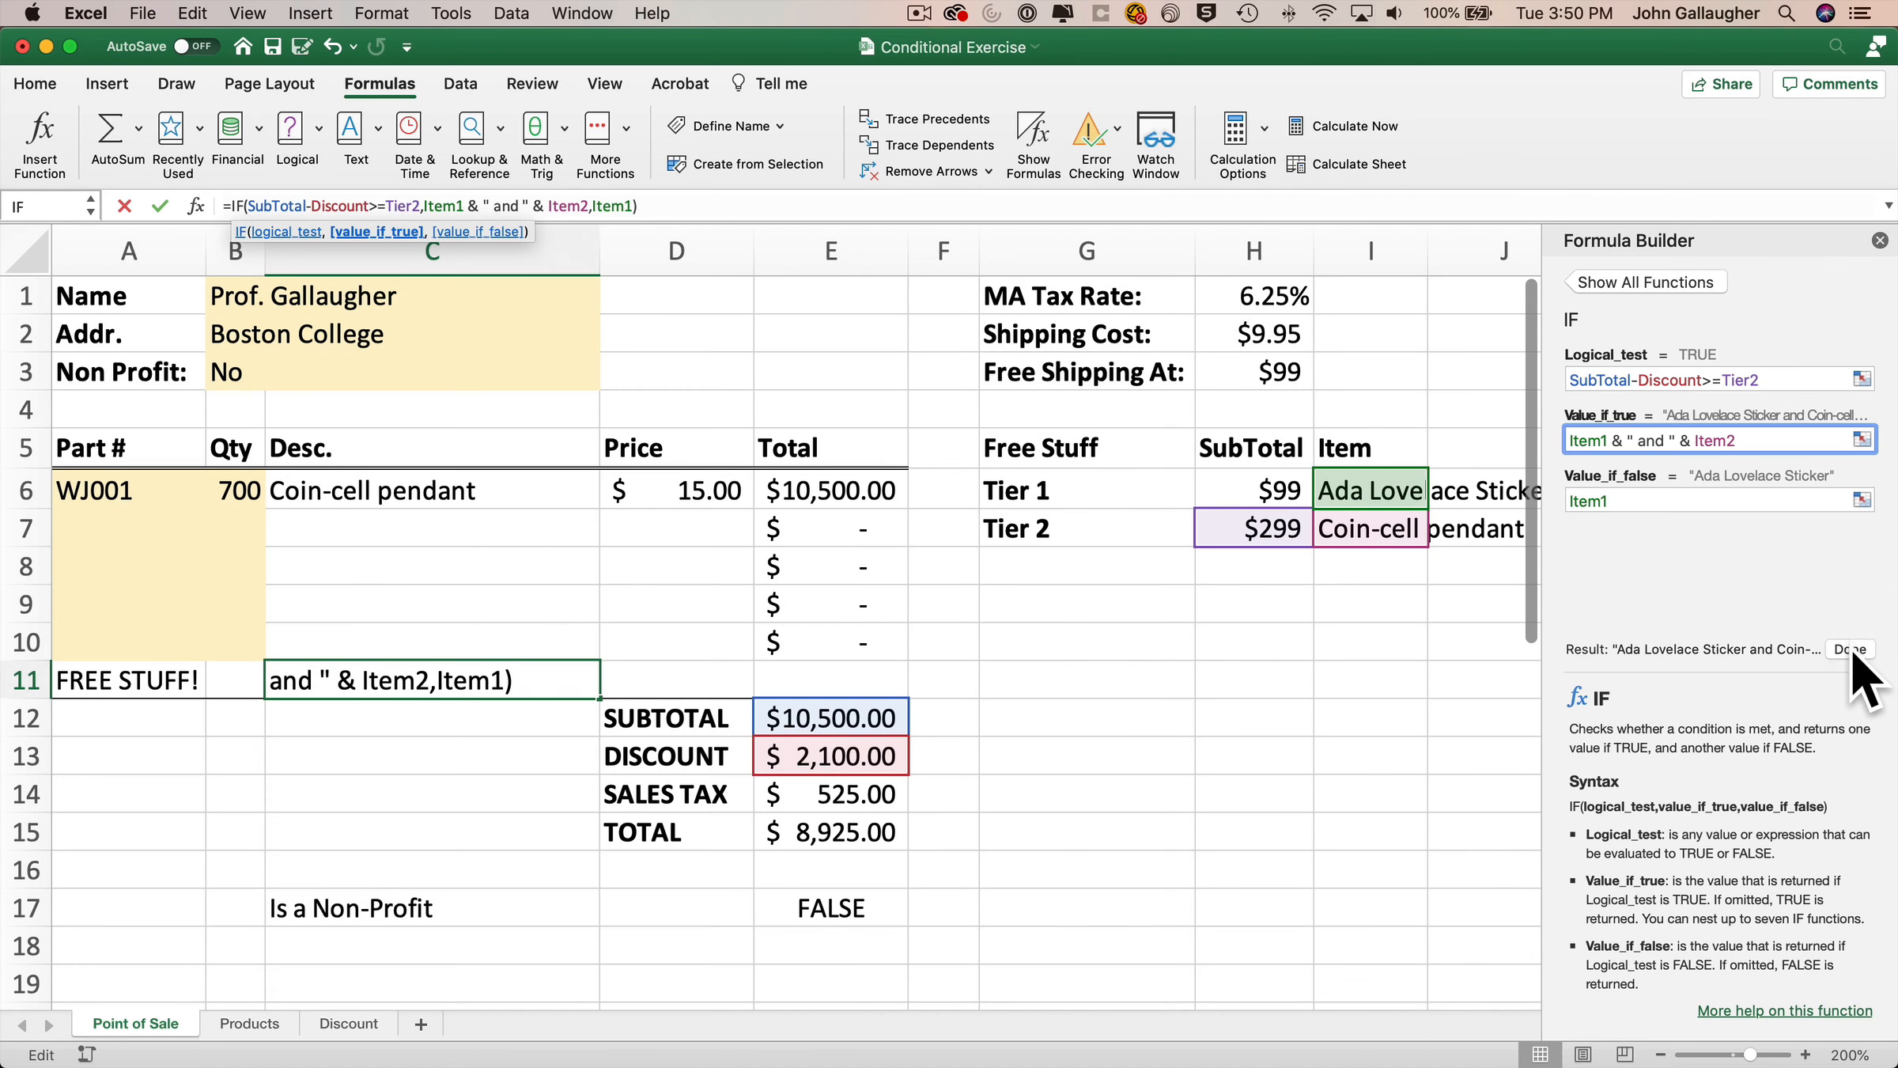
{"action": "left_click", "coordinate": [1850, 648]}
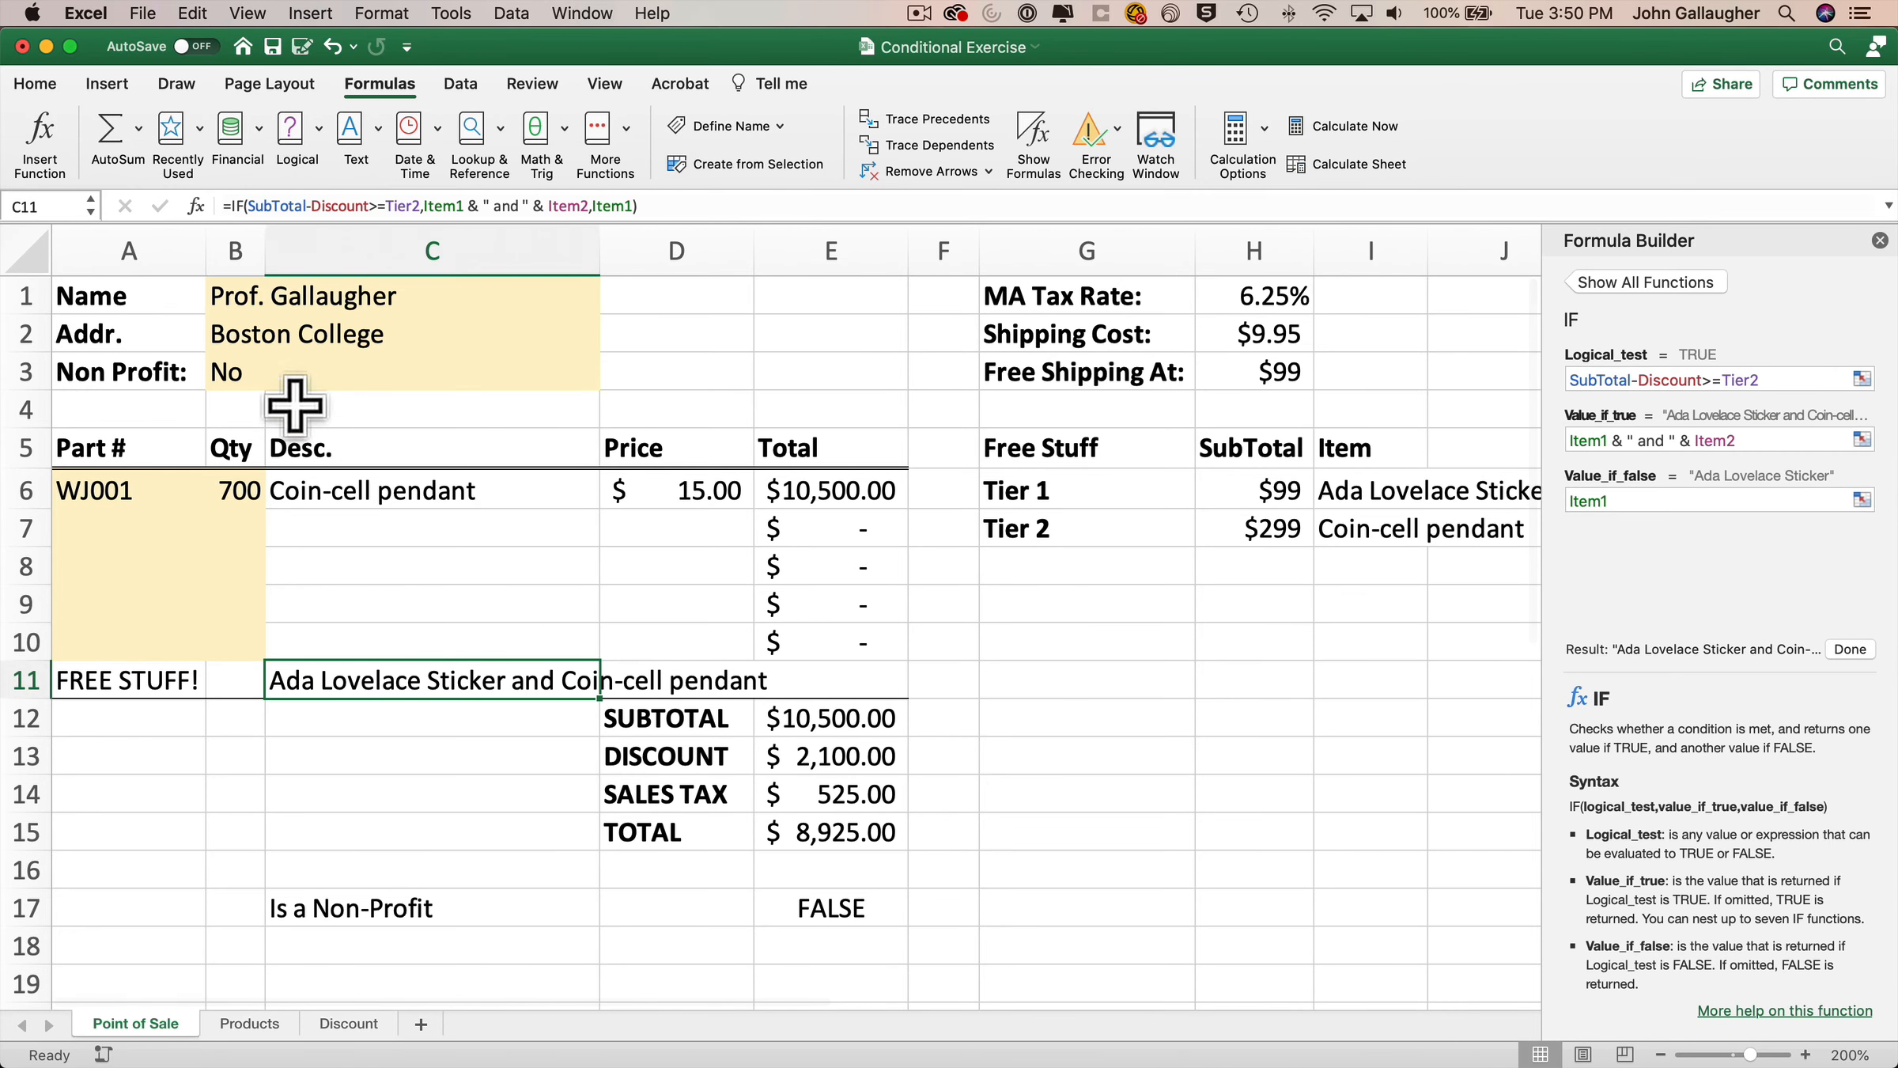
Test the joined free-item formula by switching the WJ001 quantity between 7 and 700 several times.
{"action": "left_click", "coordinate": [231, 487]}
{"action": "type", "text": "7"}
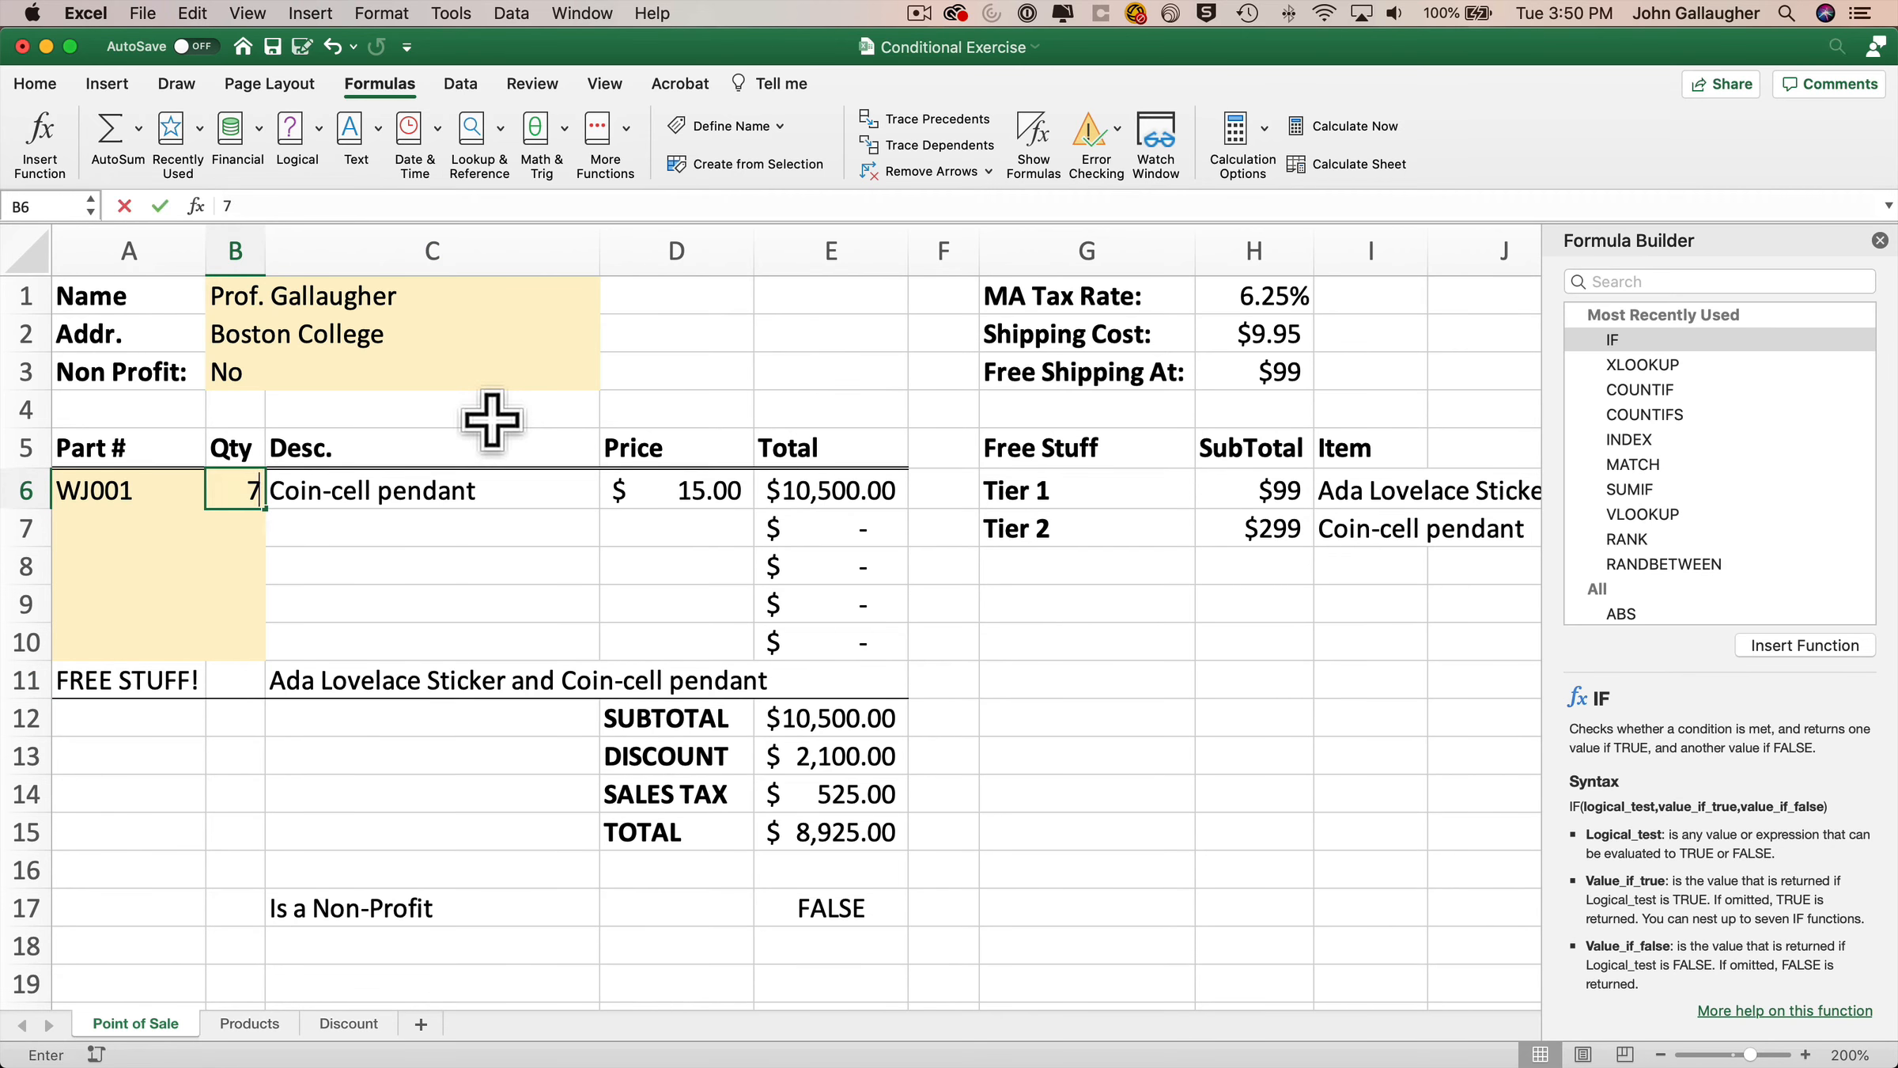
{"action": "key", "text": "Return"}
{"action": "key", "text": "Up"}
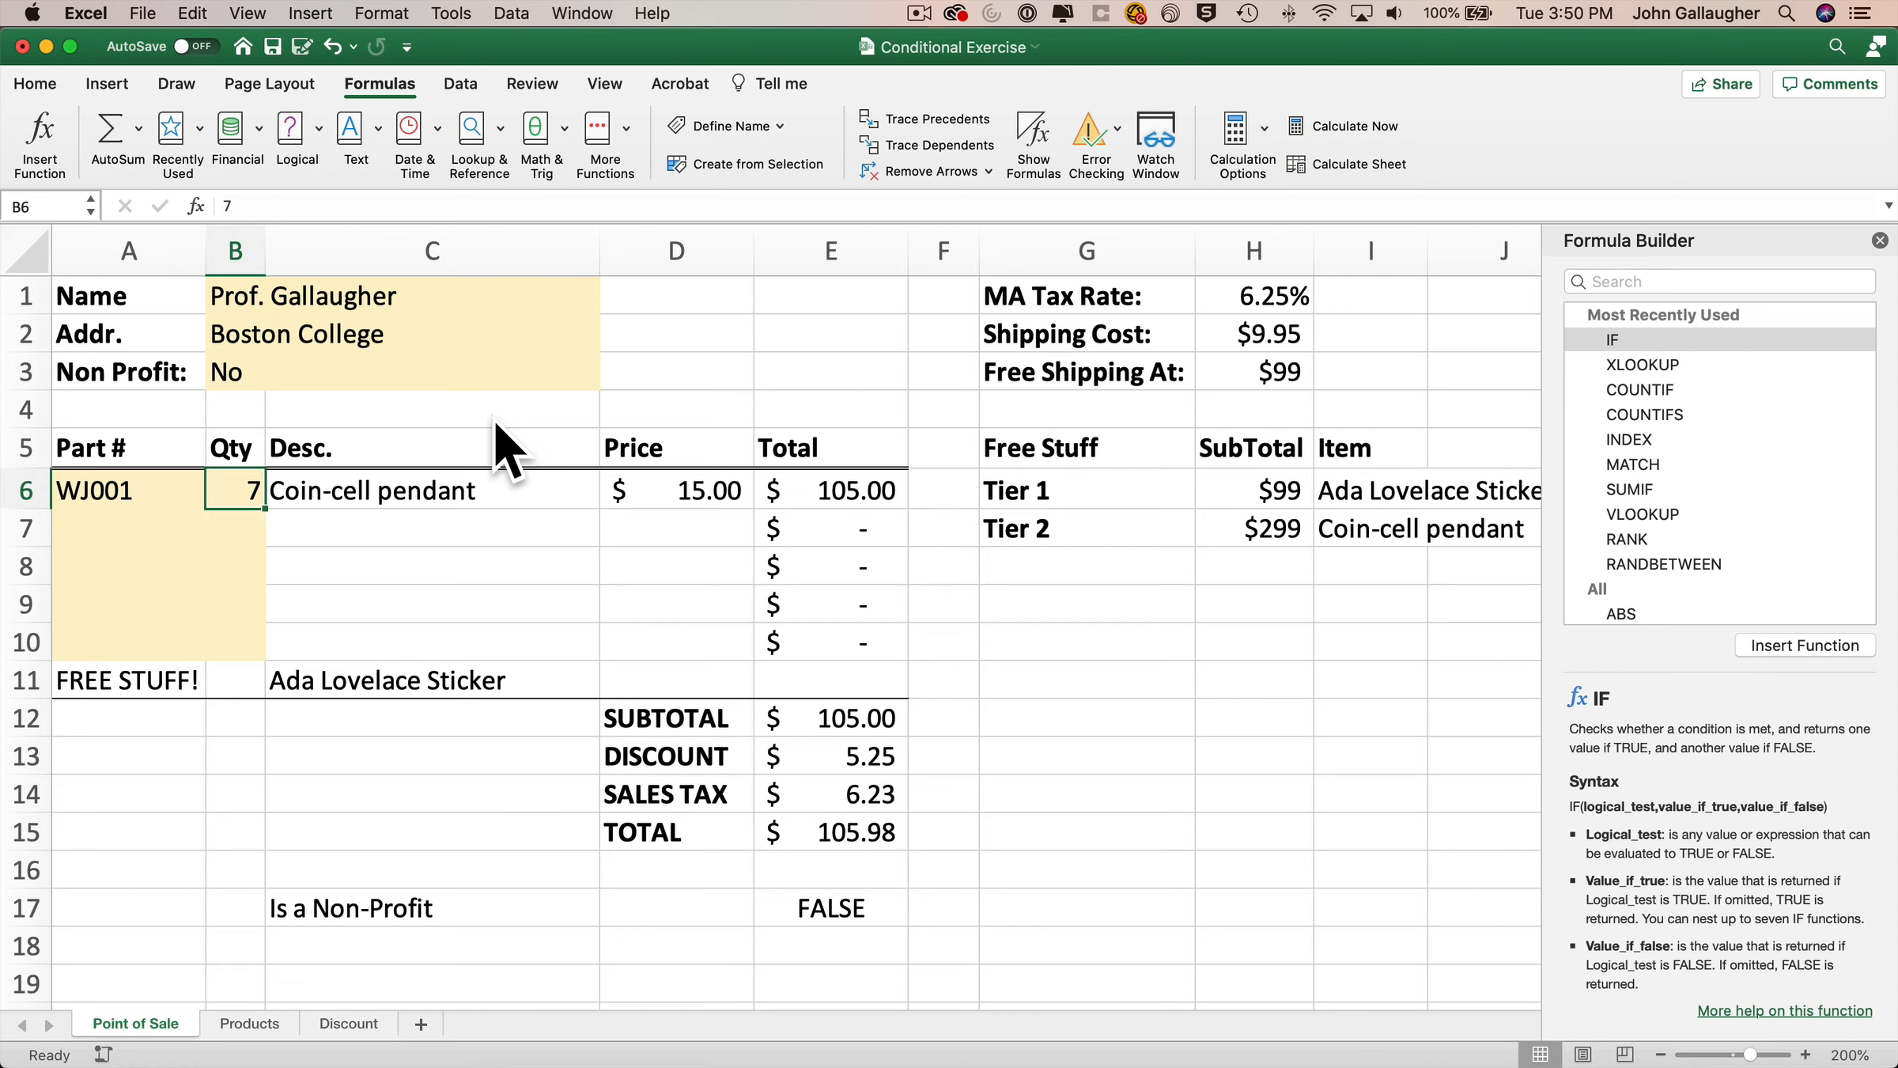
{"action": "type", "text": "700"}
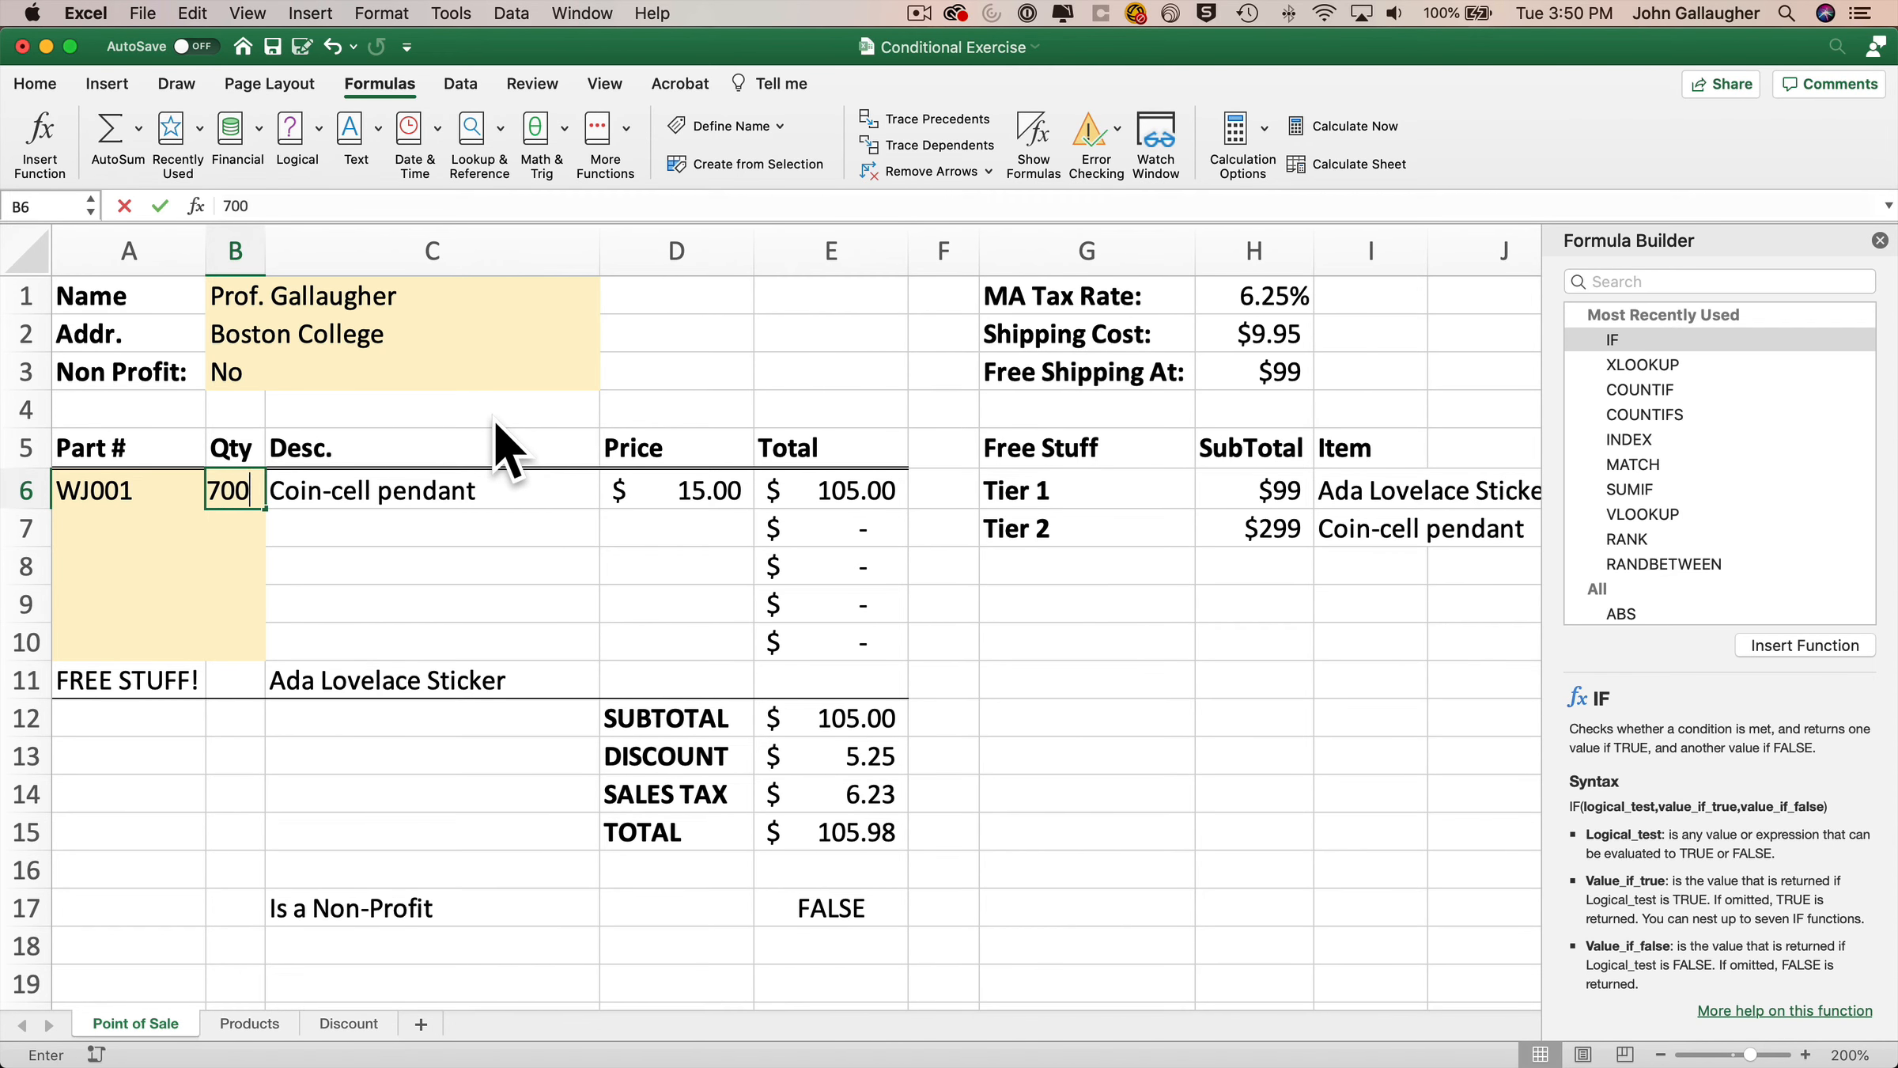
{"action": "key", "text": "Return"}
{"action": "key", "text": "Up"}
{"action": "type", "text": "7"}
{"action": "key", "text": "Return"}
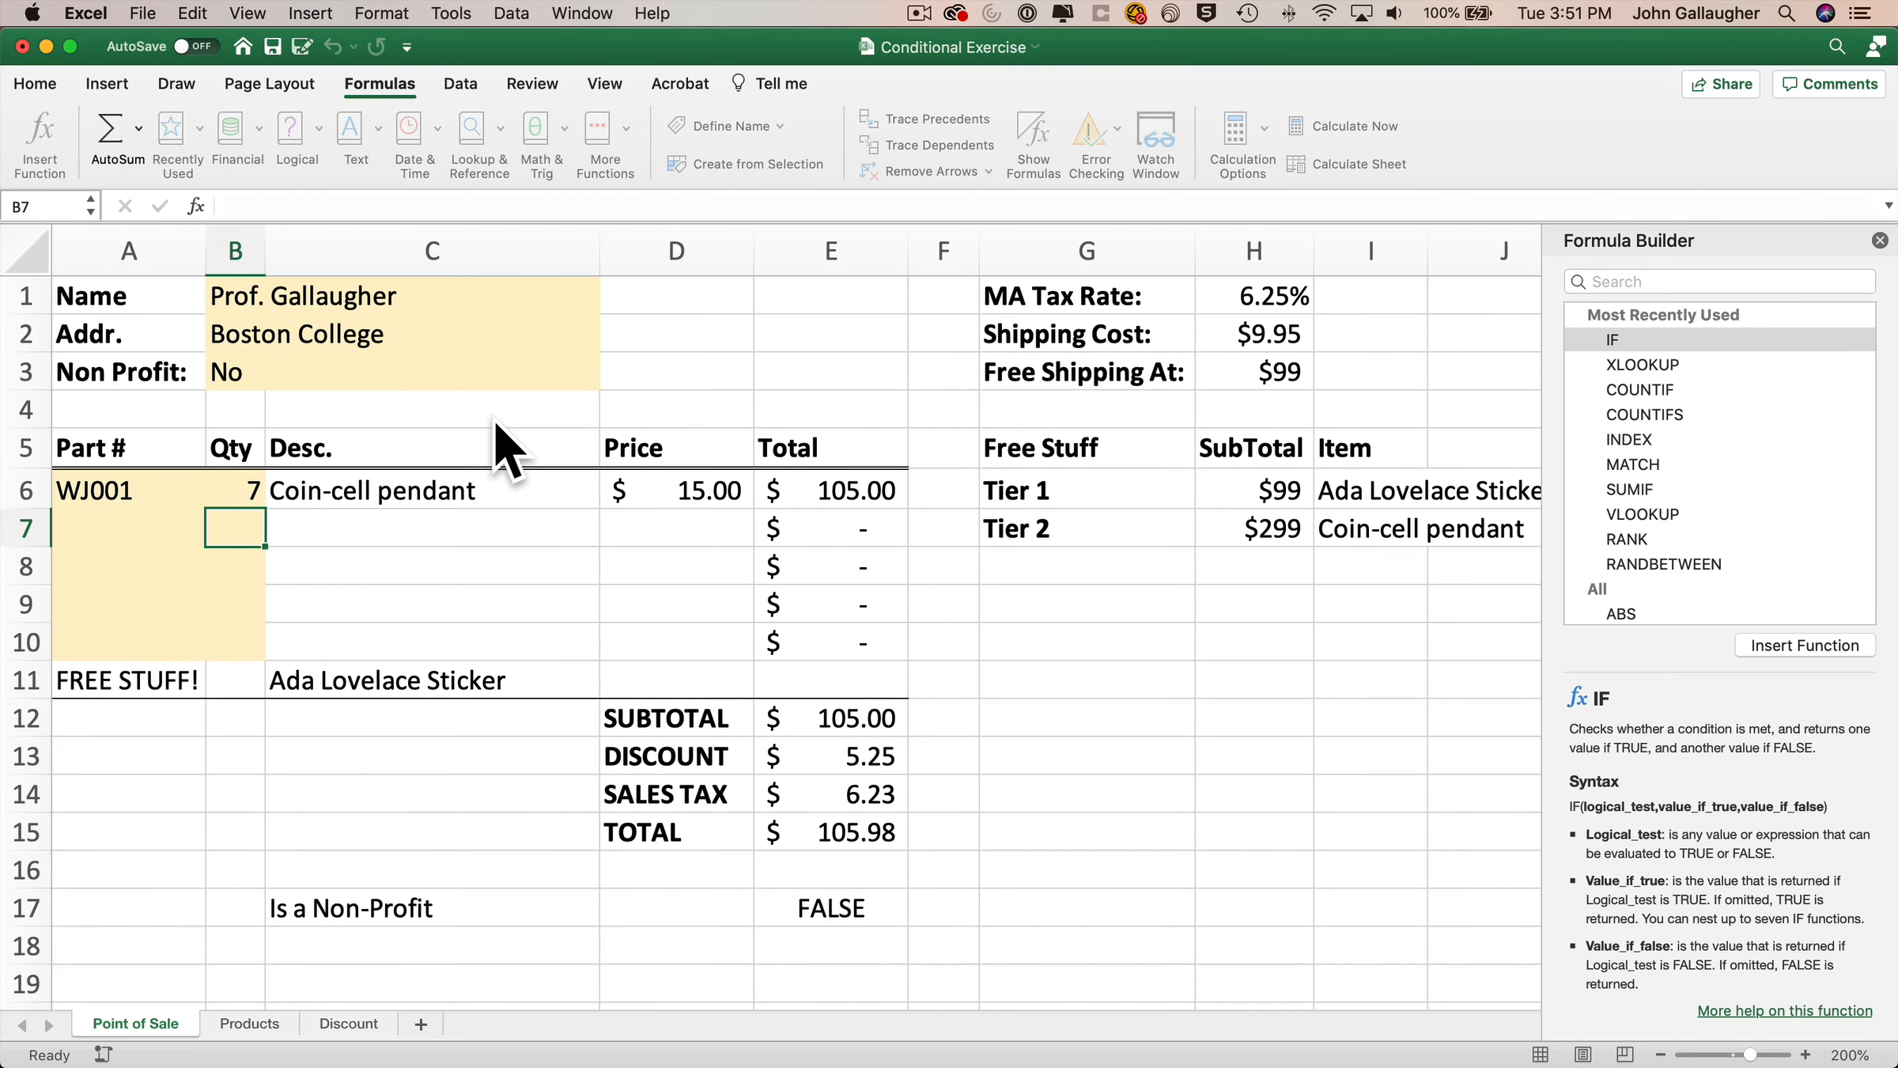
{"action": "key", "text": "Up"}
{"action": "type", "text": "700"}
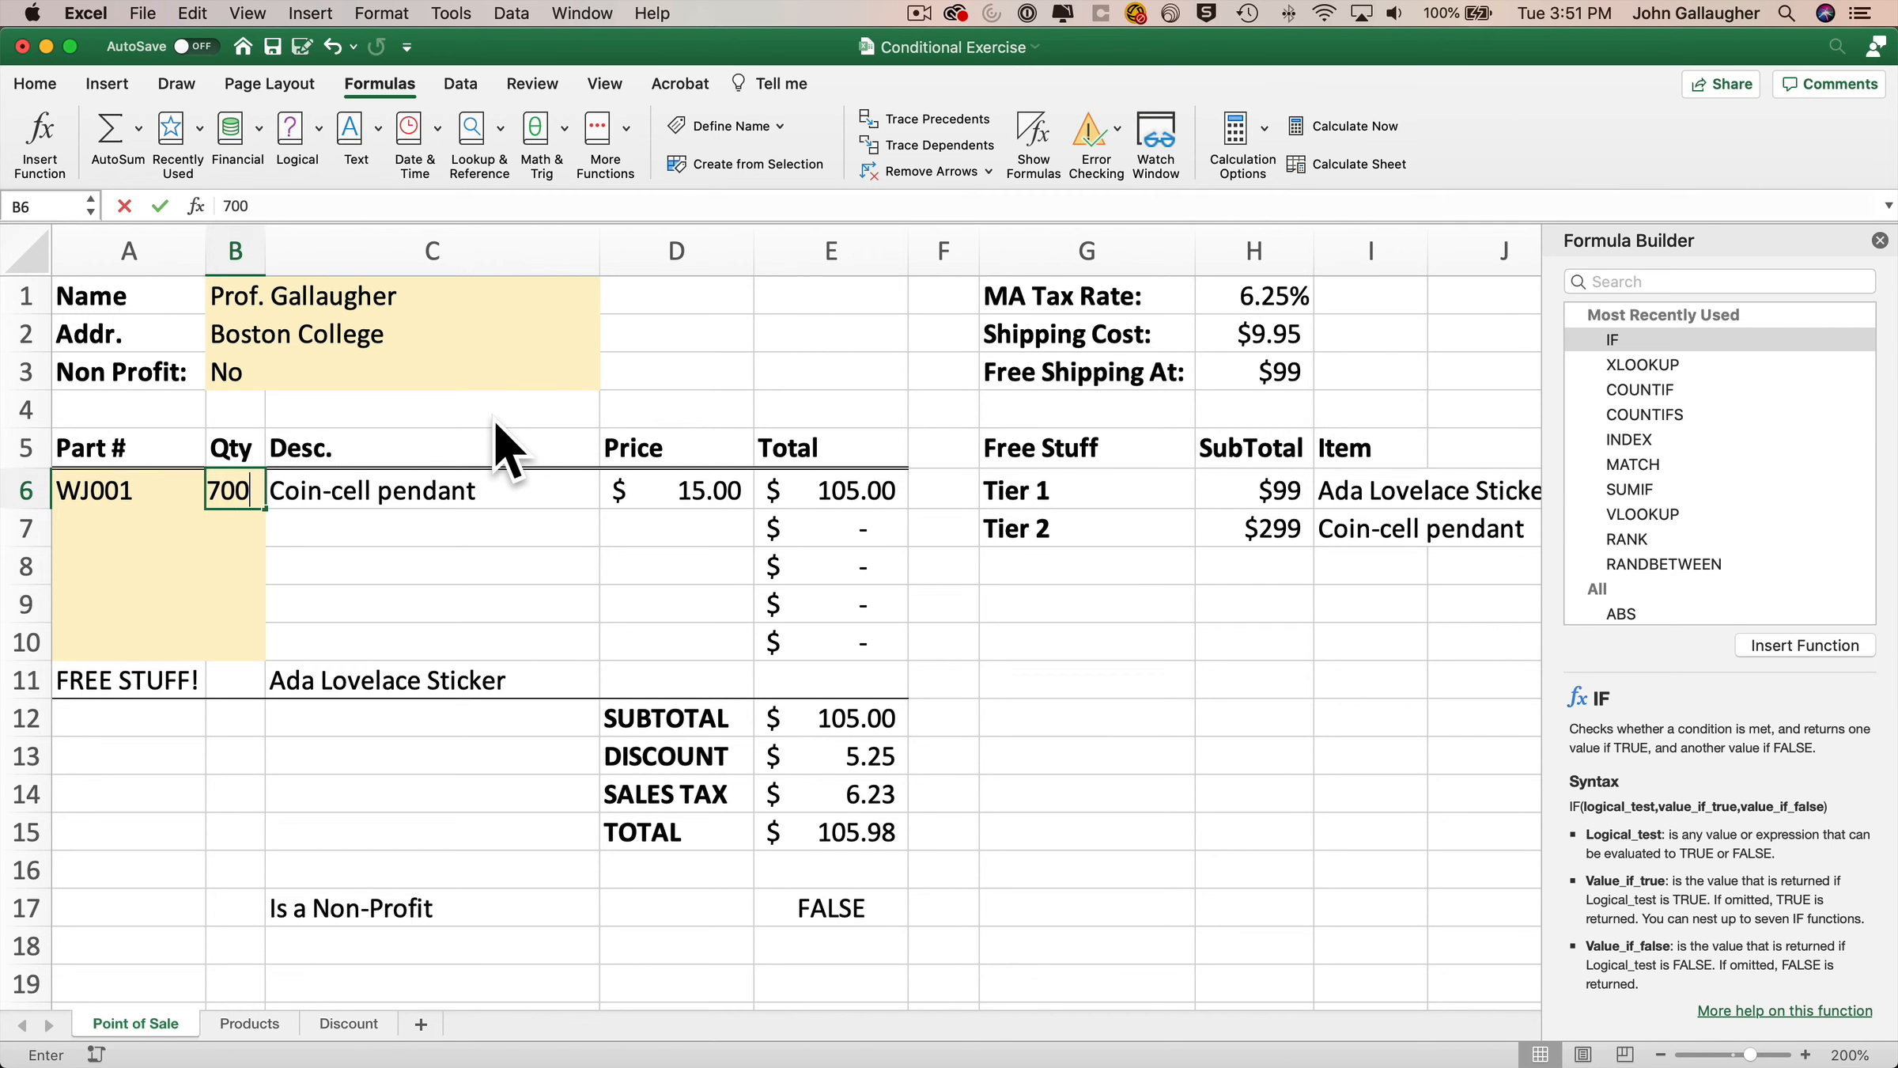
{"action": "key", "text": "Return"}
{"action": "key", "text": "Up"}
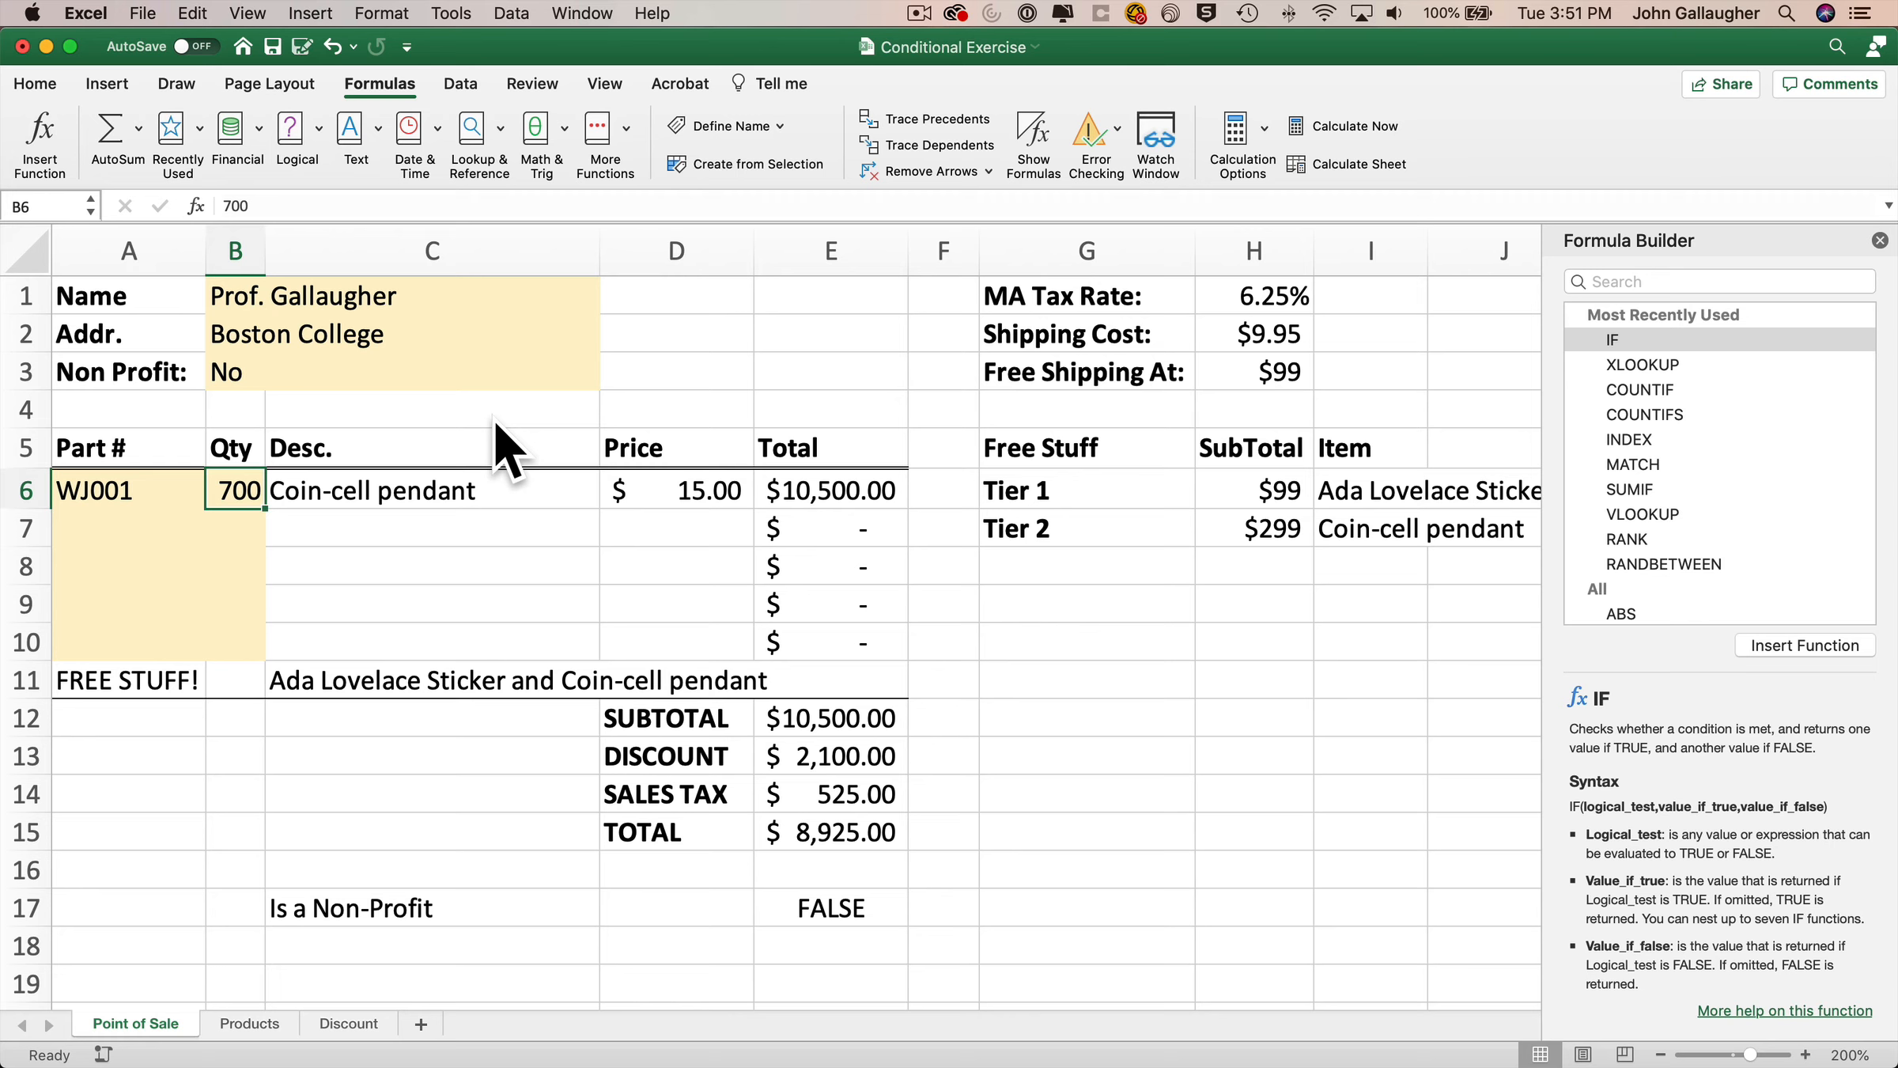
Set the WJ001 quantity to 5 to check the free-item result below the first tier.
{"action": "type", "text": "5"}
{"action": "key", "text": "Return"}
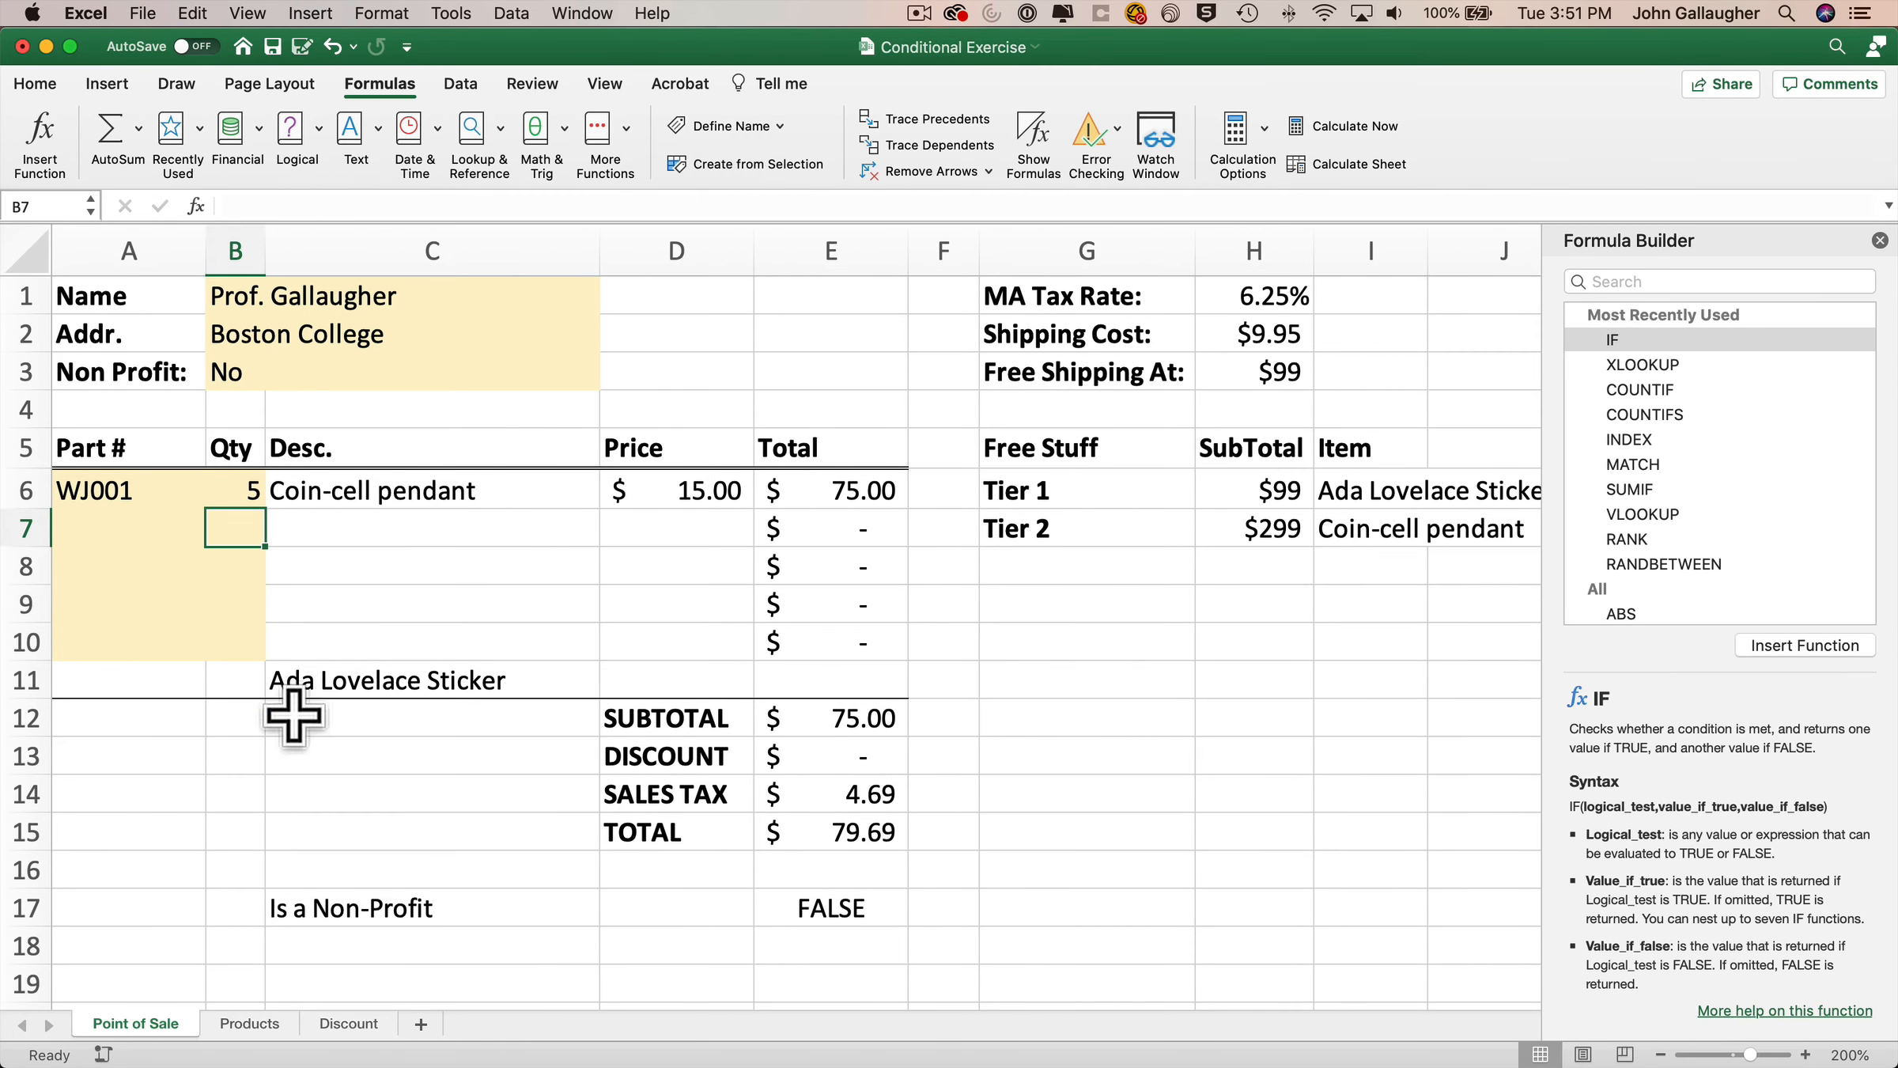